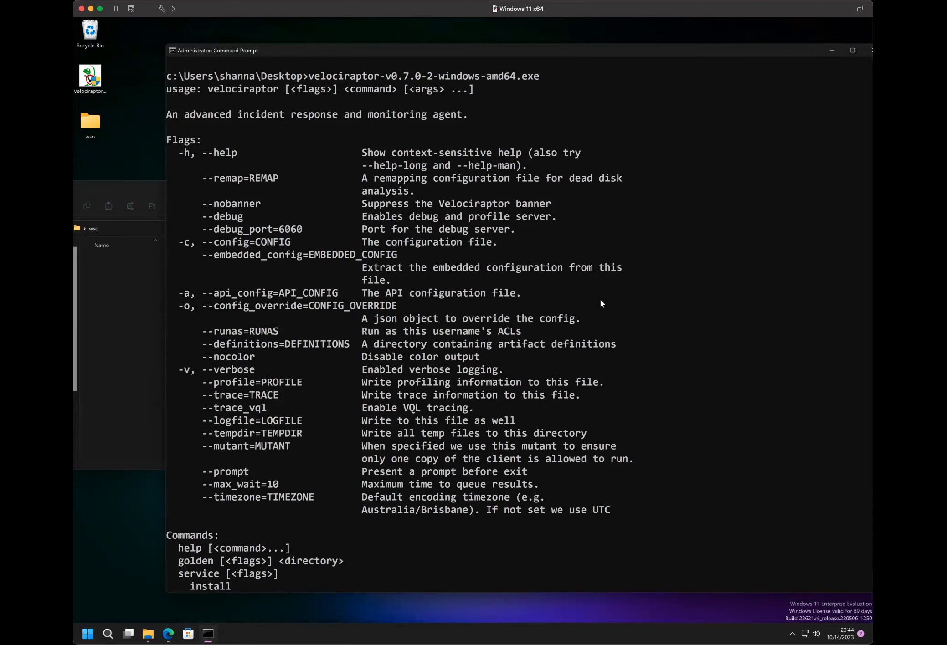
- Read through the Velociraptor command-line help, covering its global flags and available commands such as gui
{"action": "scroll", "coordinate": [264, 323], "scroll_direction": "down", "scroll_amount": 4}
{"action": "scroll", "coordinate": [263, 346], "scroll_direction": "up", "scroll_amount": 4}
{"action": "scroll", "coordinate": [245, 250], "scroll_direction": "down", "scroll_amount": 11}
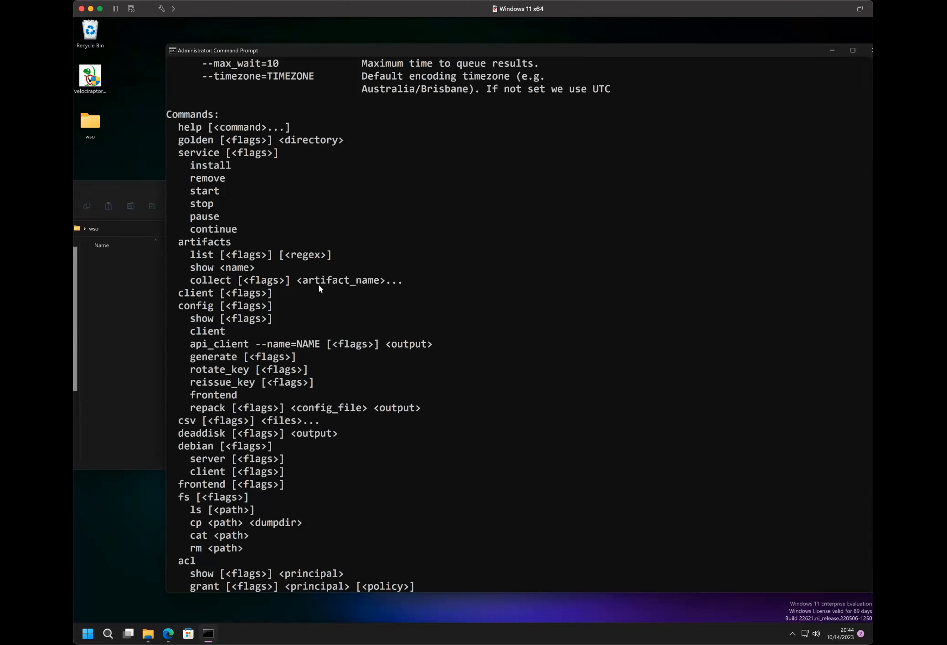
{"action": "scroll", "coordinate": [290, 276], "scroll_direction": "down", "scroll_amount": 8}
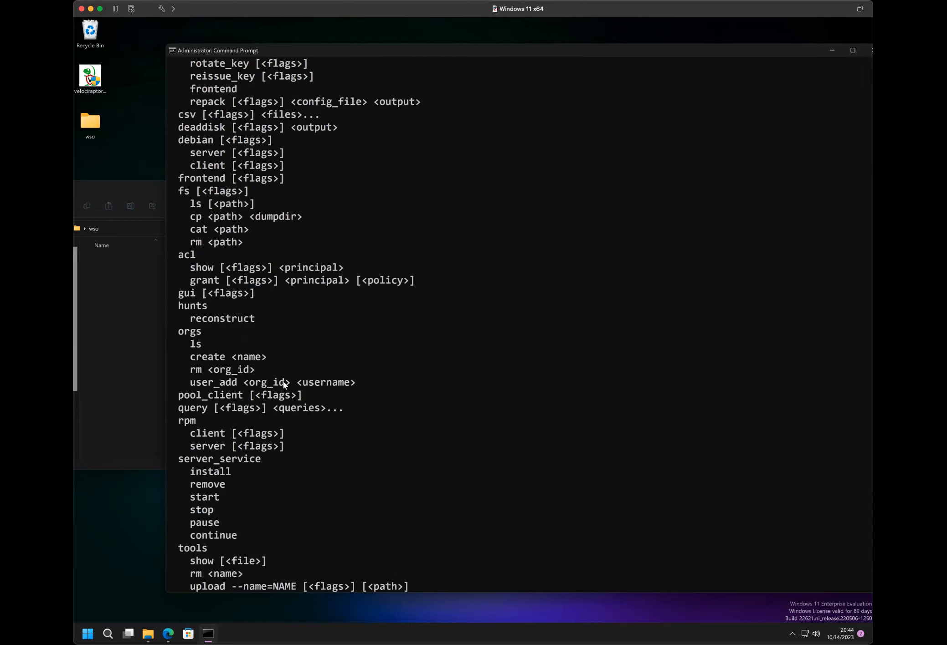
{"action": "scroll", "coordinate": [283, 380], "scroll_direction": "down", "scroll_amount": 10}
{"action": "scroll", "coordinate": [282, 385], "scroll_direction": "up", "scroll_amount": 14}
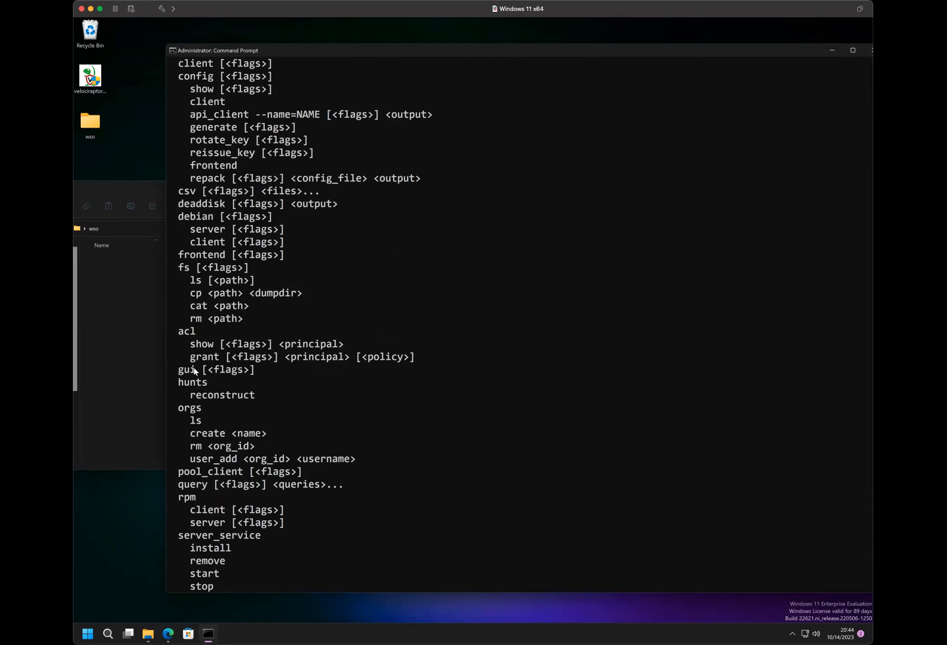
{"action": "scroll", "coordinate": [237, 355], "scroll_direction": "up", "scroll_amount": 12}
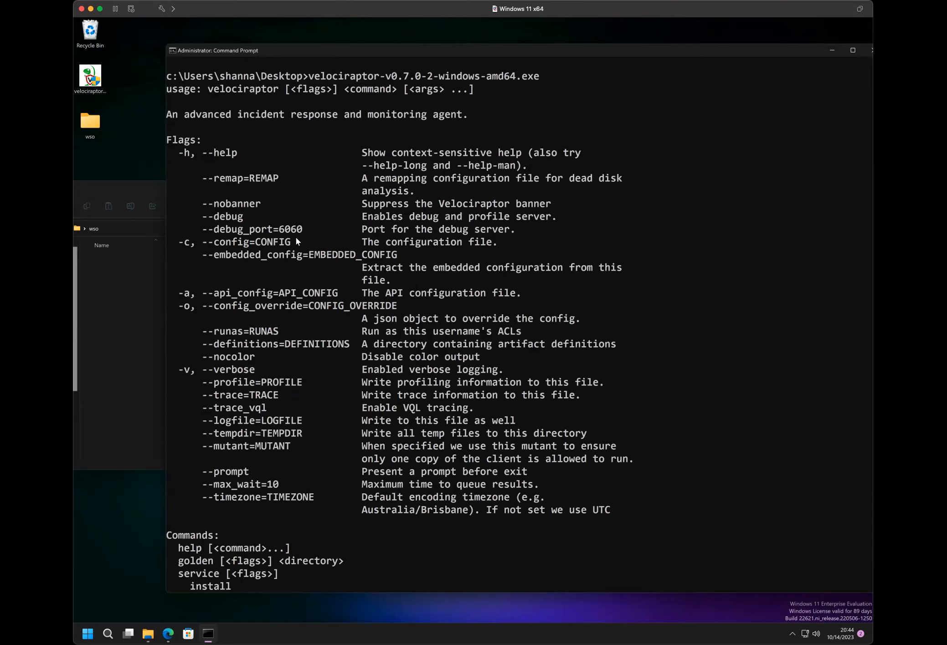
- Display the help for the gui command with velociraptor-v0.7.0-2-windows-amd64.exe gui --help
{"action": "key", "text": "Up"}
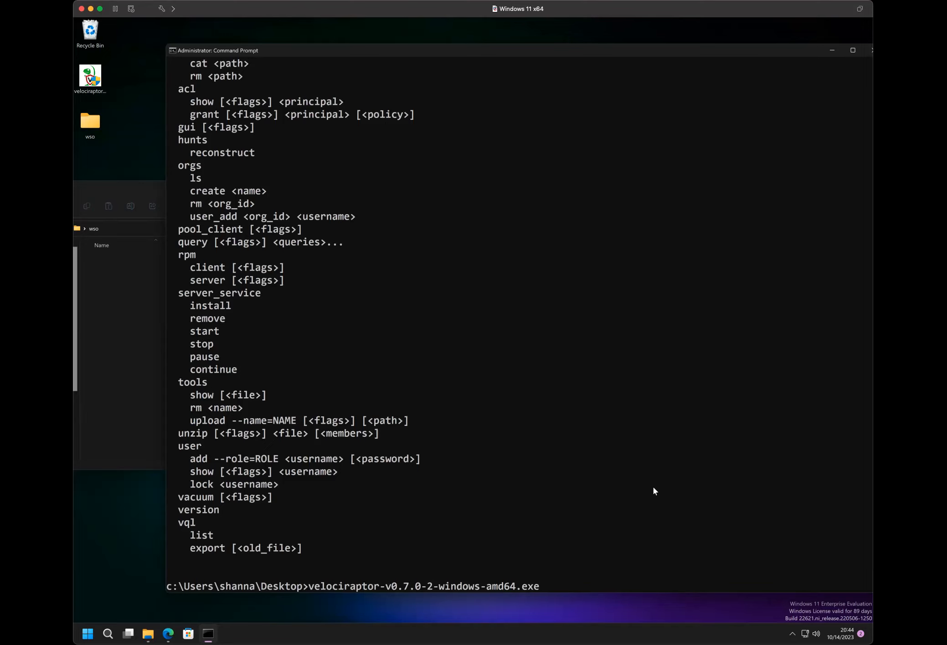
{"action": "type", "text": "gui --help"}
{"action": "key", "text": "Return"}
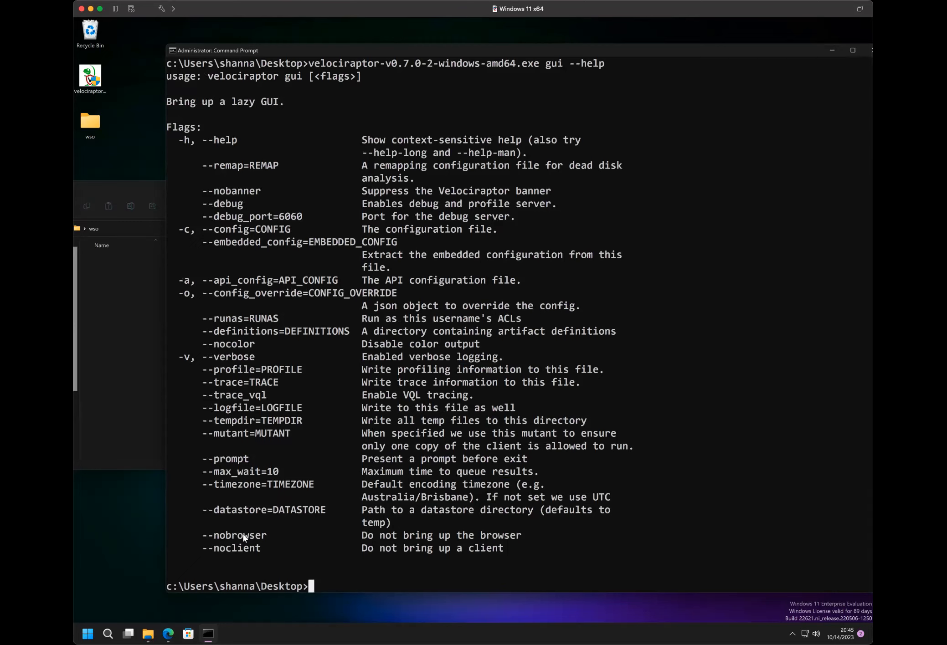
- Launch the Velociraptor GUI with wso as its datastore by running velociraptor-v0.7.0-2-windows-amd64.exe gui --datastore=wso
{"action": "key", "text": "Up"}
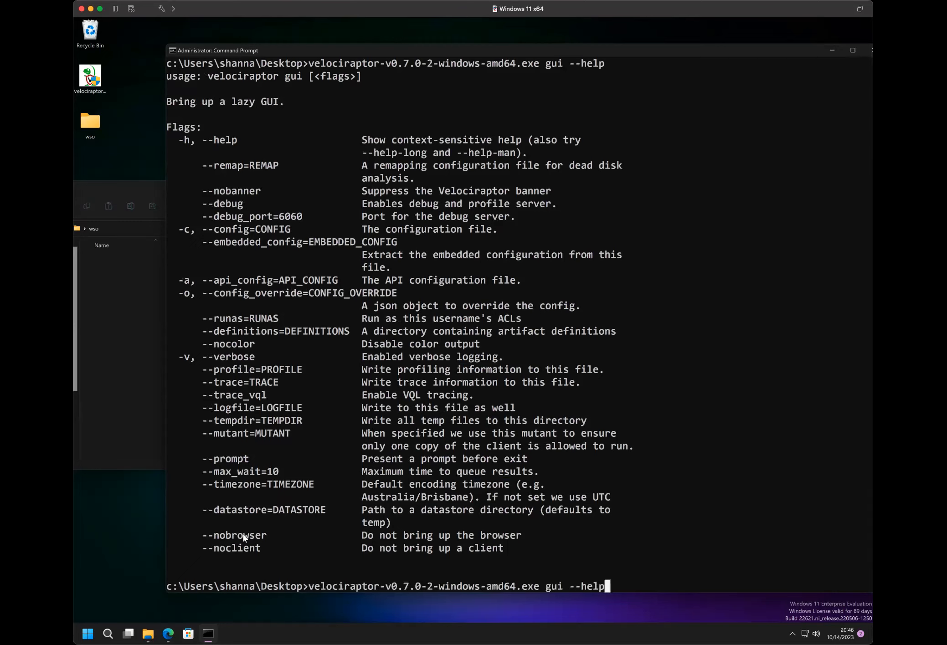
{"action": "key", "text": "BackSpace"}
{"action": "key", "text": "BackSpace"}
{"action": "key", "text": "BackSpace"}
{"action": "key", "text": "BackSpace"}
{"action": "type", "text": "datastore=wso"}
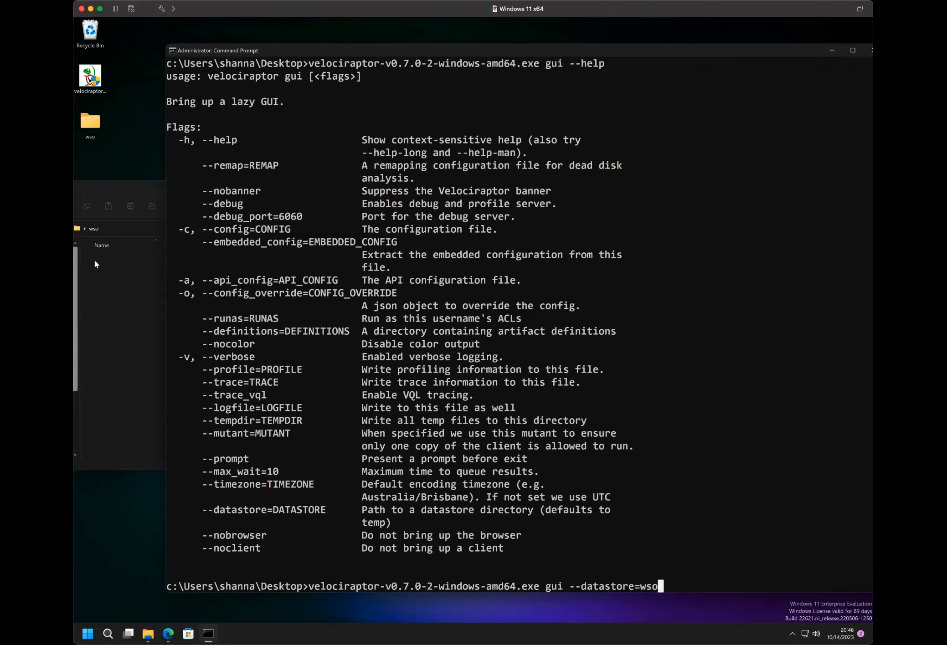
{"action": "left_click", "coordinate": [719, 573]}
{"action": "left_click", "coordinate": [678, 586]}
{"action": "key", "text": "Escape"}
{"action": "scroll", "coordinate": [676, 583], "scroll_direction": "down", "scroll_amount": 5}
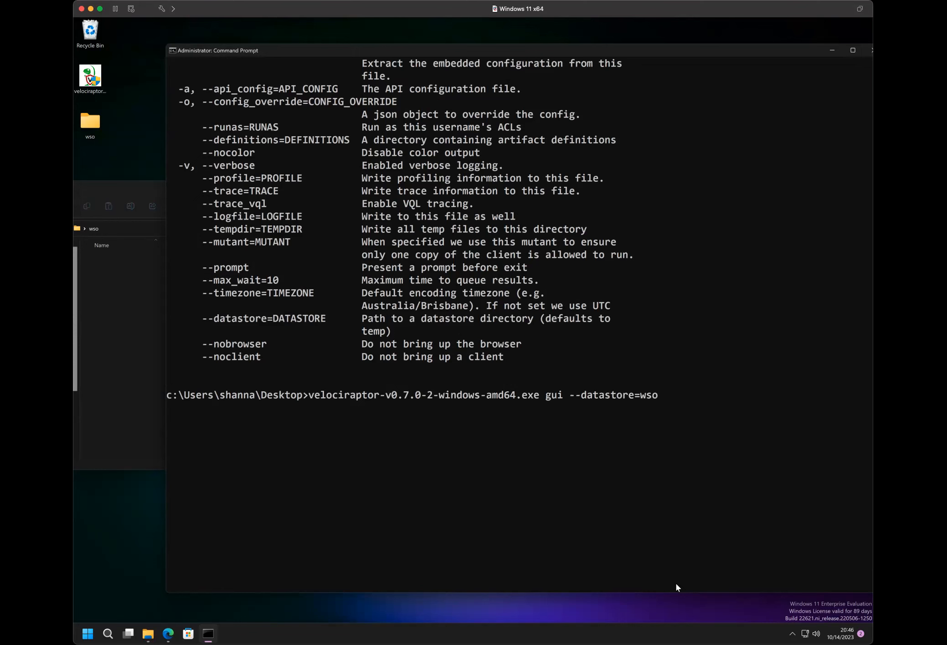
{"action": "key", "text": "Return"}
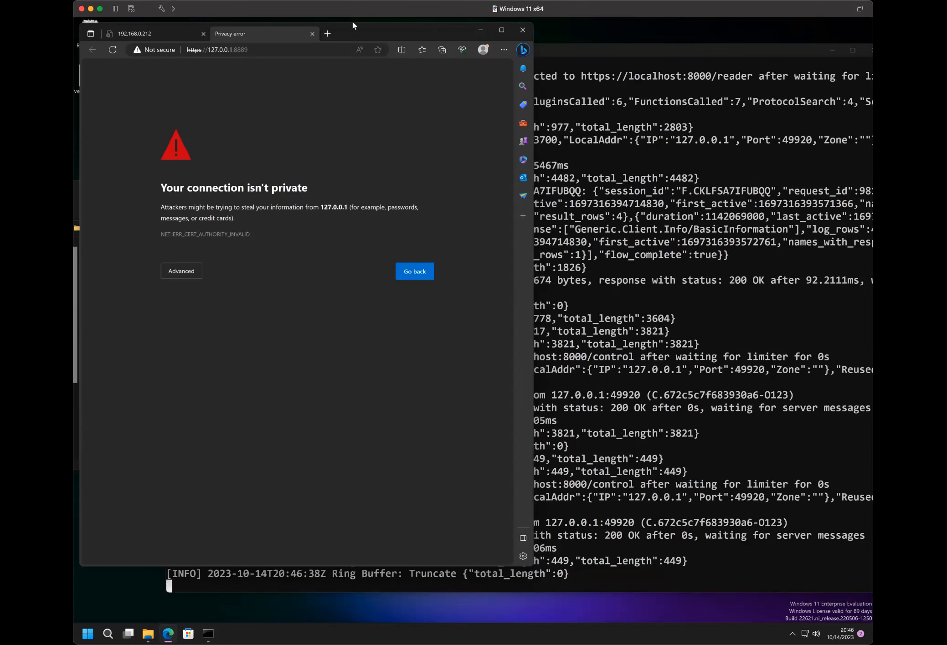
- Move the browser window clear of the wso folder listing and review the Velociraptor log output in the console
{"action": "left_click_drag", "start_coordinate": [359, 32], "coordinate": [577, 64]}
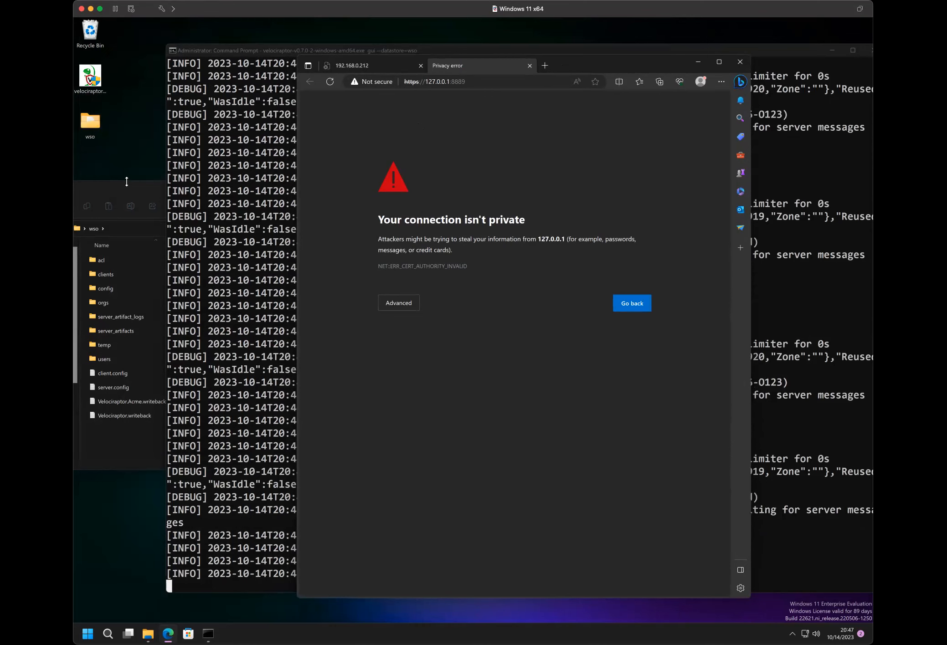
{"action": "left_click", "coordinate": [98, 129]}
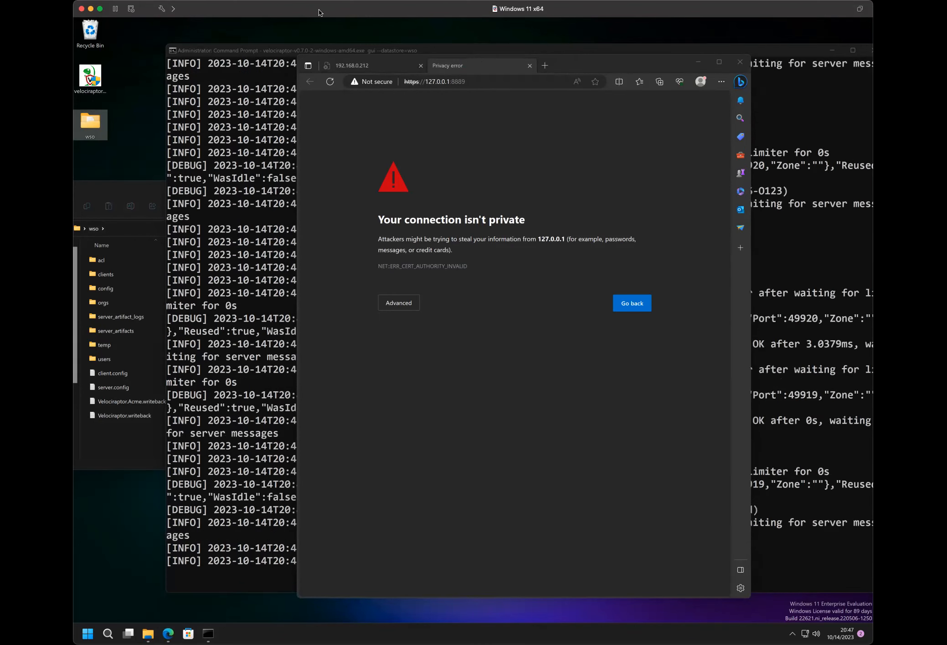
{"action": "left_click", "coordinate": [253, 187]}
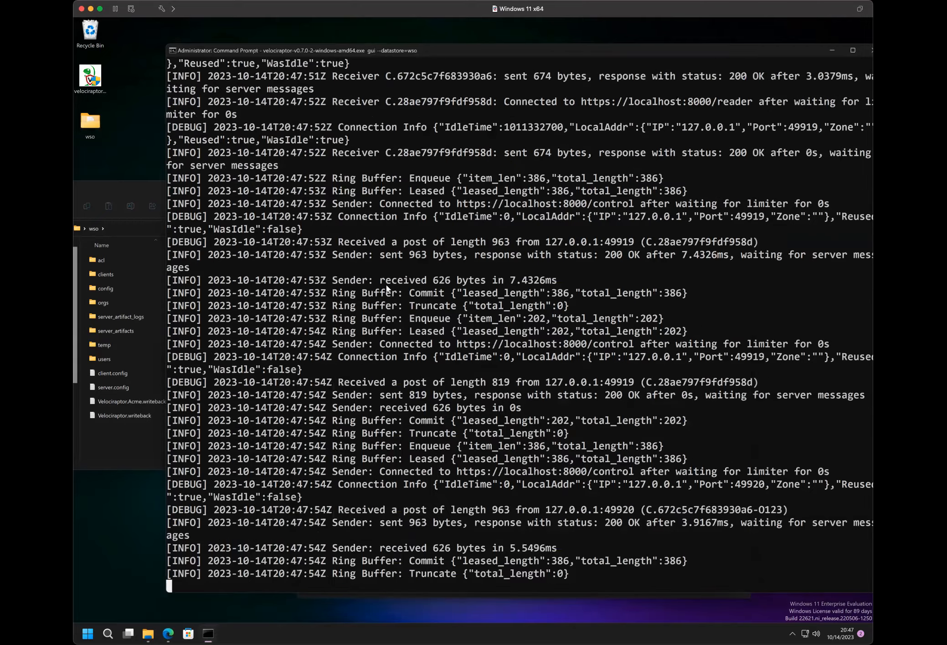
{"action": "scroll", "coordinate": [387, 288], "scroll_direction": "up", "scroll_amount": 20}
{"action": "scroll", "coordinate": [386, 286], "scroll_direction": "up", "scroll_amount": 20}
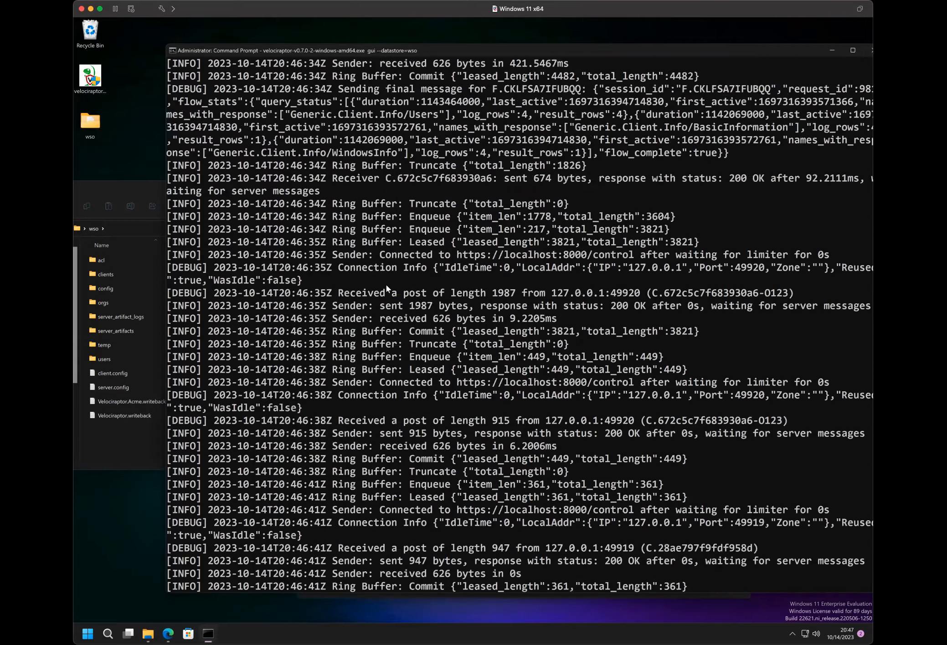
{"action": "scroll", "coordinate": [387, 286], "scroll_direction": "down", "scroll_amount": 20}
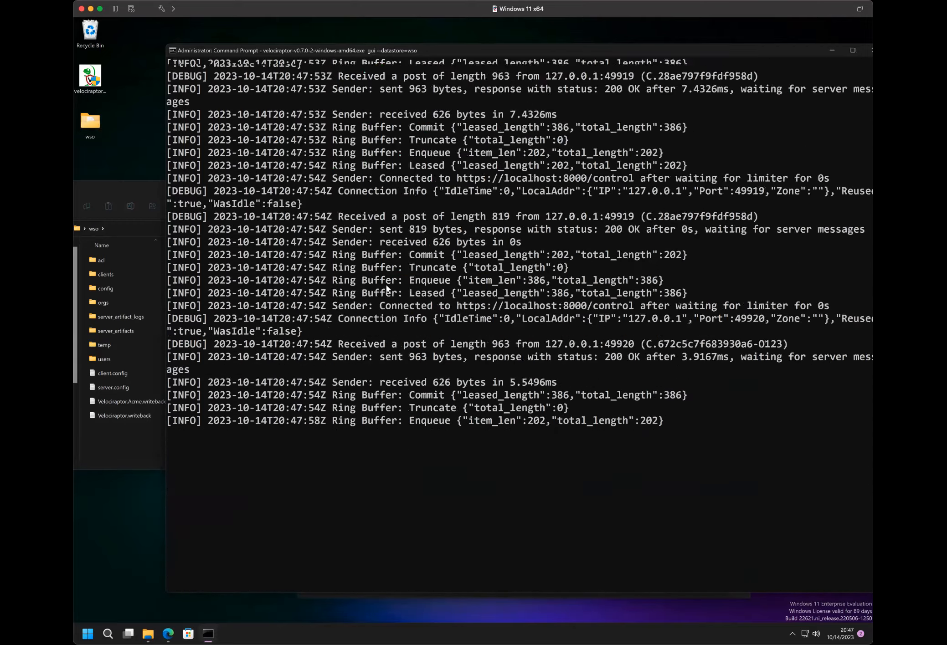
- Stop the running Velociraptor GUI server in the console
{"action": "key", "text": "ctrl+c"}
{"action": "left_click", "coordinate": [395, 253]}
{"action": "scroll", "coordinate": [395, 253], "scroll_direction": "up", "scroll_amount": 15}
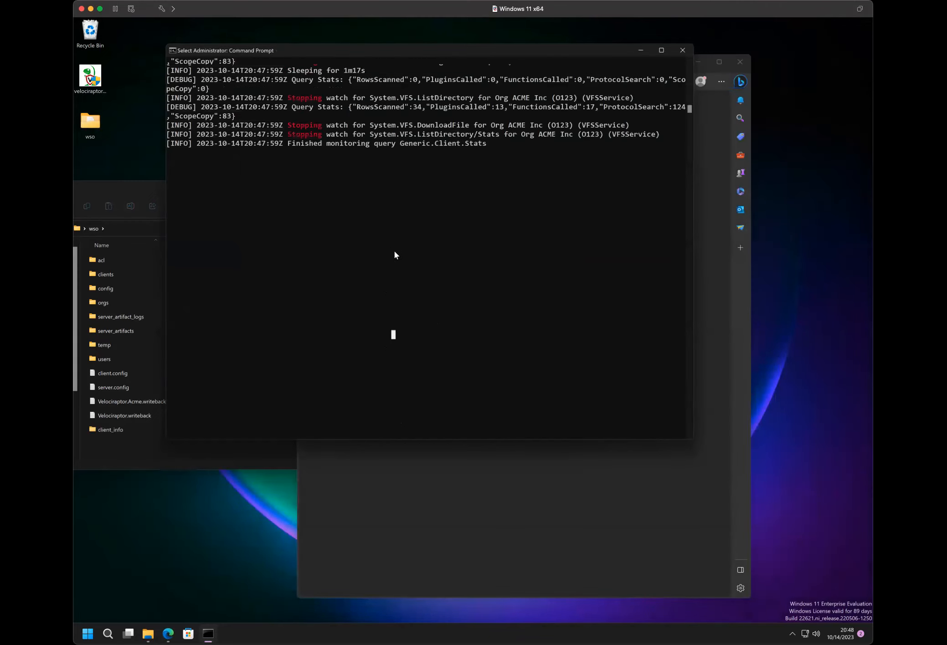
{"action": "scroll", "coordinate": [395, 253], "scroll_direction": "down", "scroll_amount": 12}
- Recall the previous gui --datastore=wso command at the prompt and highlight the whole command line
{"action": "key", "text": "Up"}
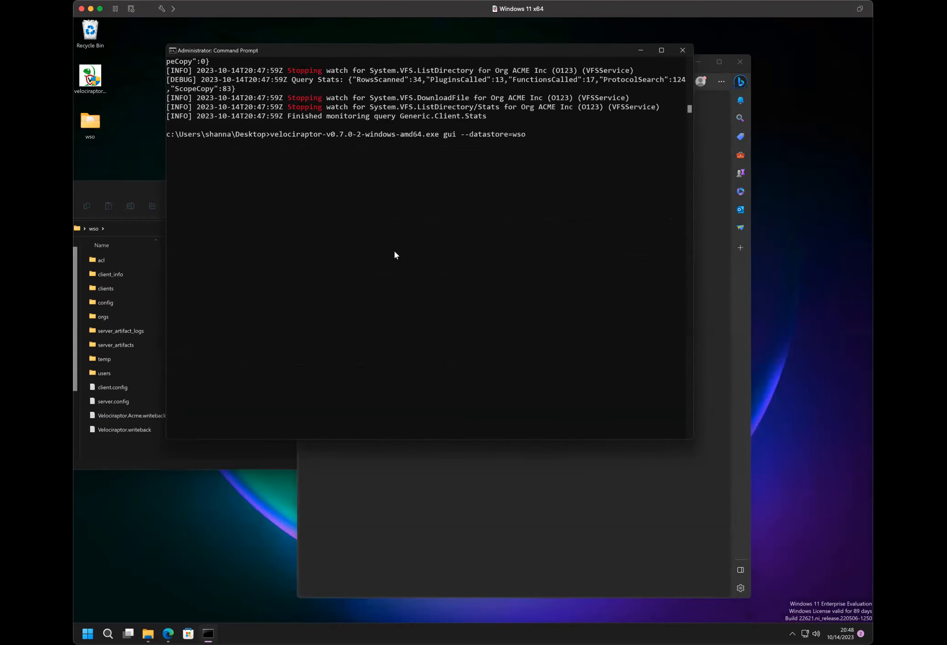
{"action": "left_click", "coordinate": [523, 136]}
{"action": "left_click_drag", "start_coordinate": [523, 137], "coordinate": [273, 138]}
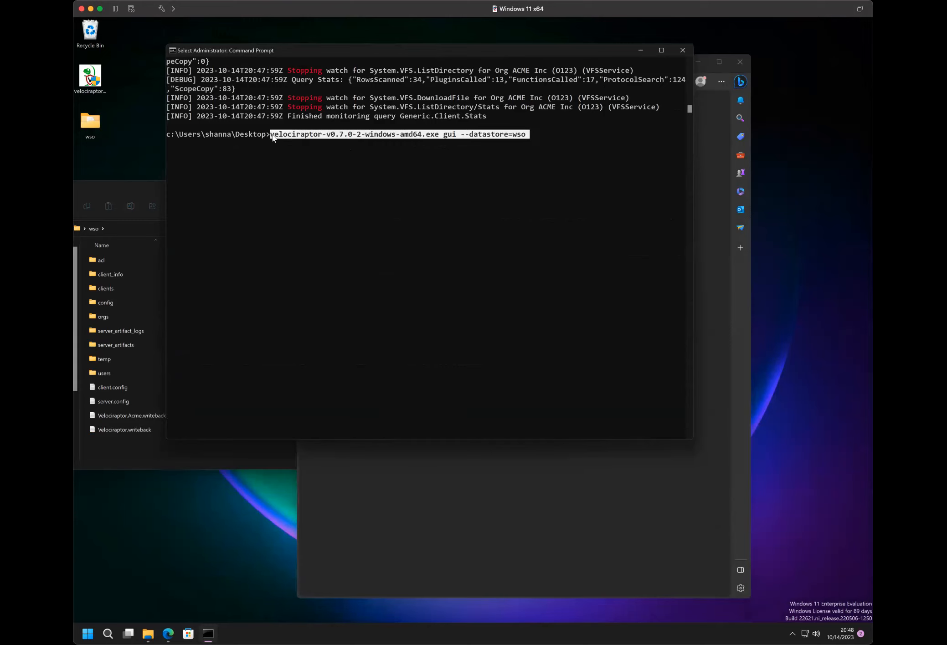
{"action": "key", "text": "Escape"}
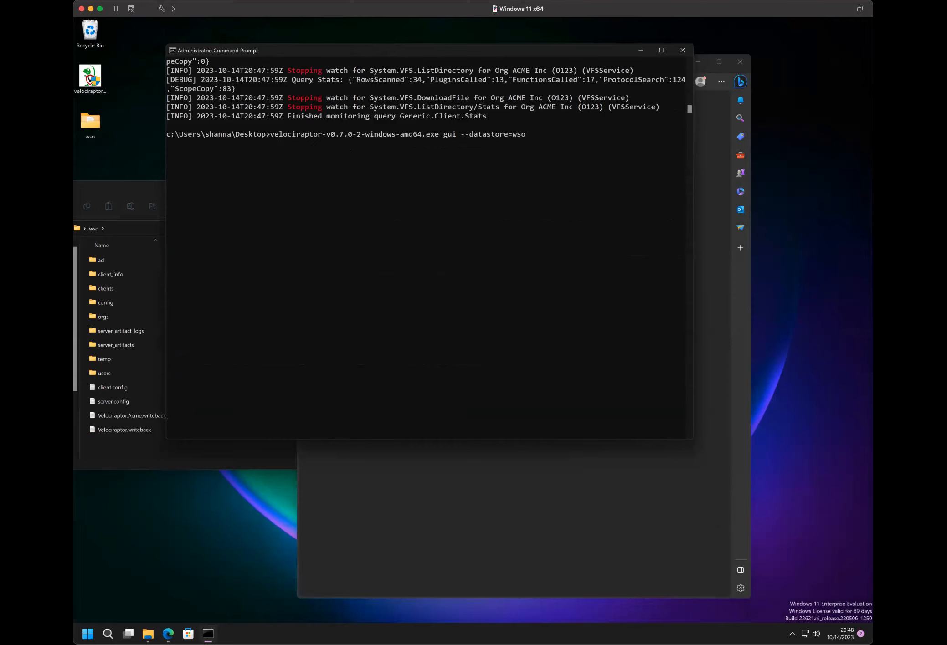
{"action": "left_click", "coordinate": [384, 246]}
{"action": "key", "text": "Escape"}
{"action": "left_click", "coordinate": [386, 247]}
{"action": "key", "text": "Escape"}
{"action": "left_click", "coordinate": [529, 180]}
{"action": "left_click", "coordinate": [549, 127]}
{"action": "key", "text": "Escape"}
{"action": "key", "text": "BackSpace"}
{"action": "key", "text": "Return"}
- Restart the Velociraptor GUI on the existing datastore with velociraptor-v0.7.0-2-windows-amd64.exe gui --datastore=wso
{"action": "key", "text": "Up"}
{"action": "type", "text": "o"}
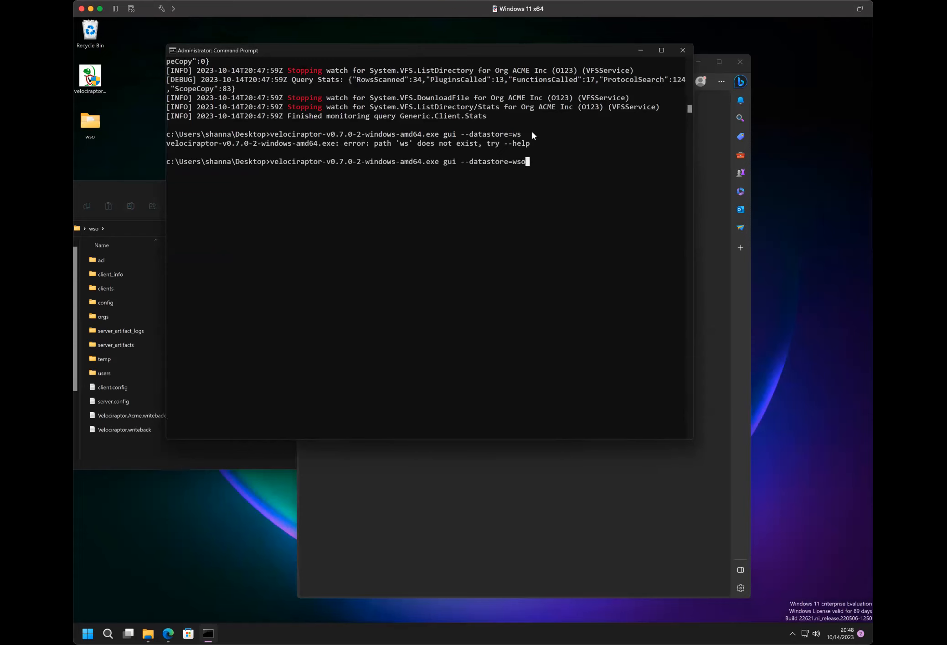
{"action": "key", "text": "Return"}
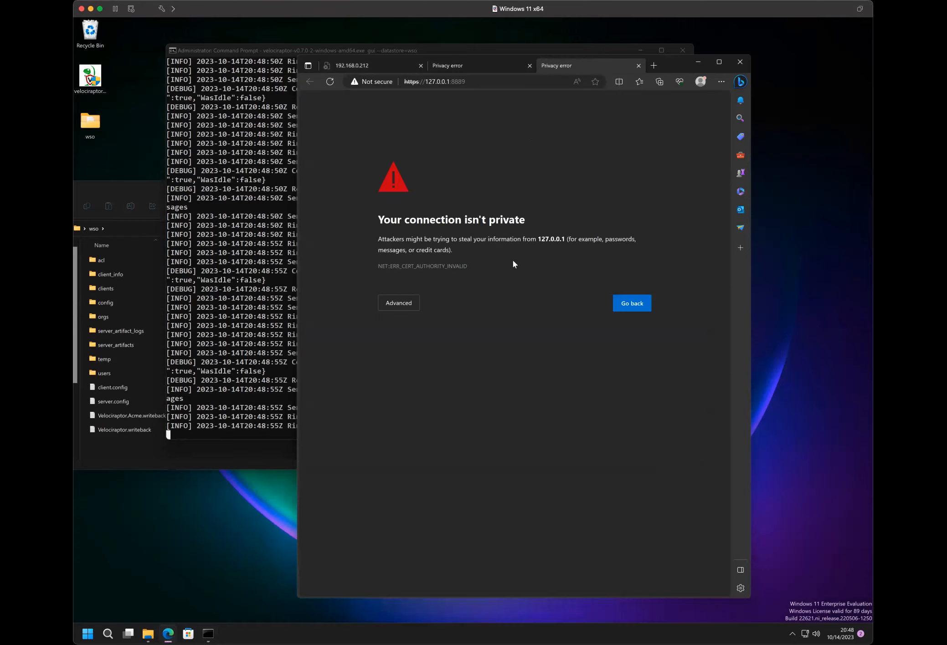
- Close the two older browser tabs and open the site security information for 127.0.0.1:8889
{"action": "left_click", "coordinate": [421, 65]}
{"action": "left_click", "coordinate": [421, 66]}
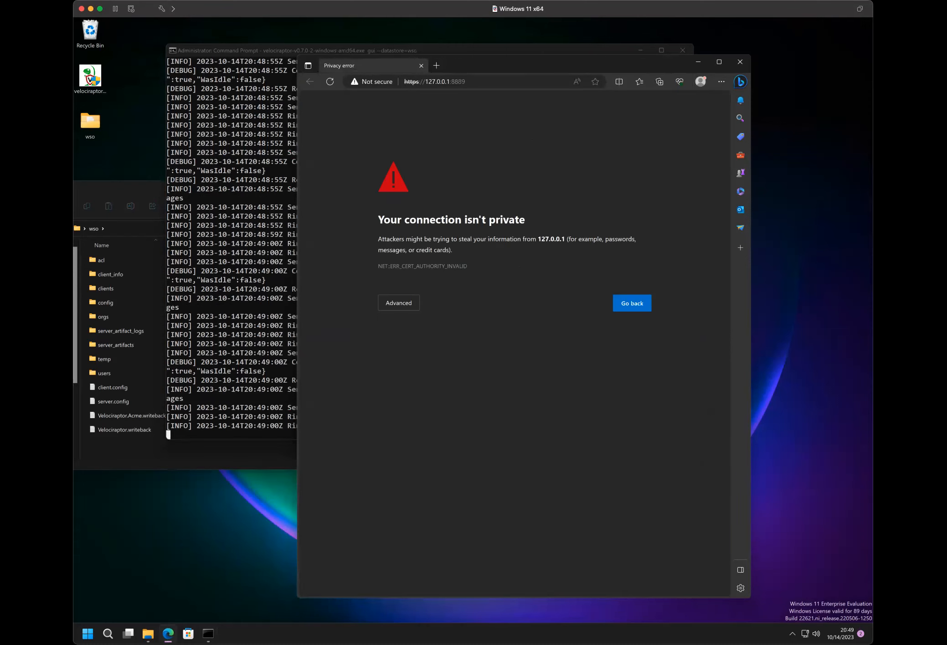
{"action": "left_click", "coordinate": [373, 84]}
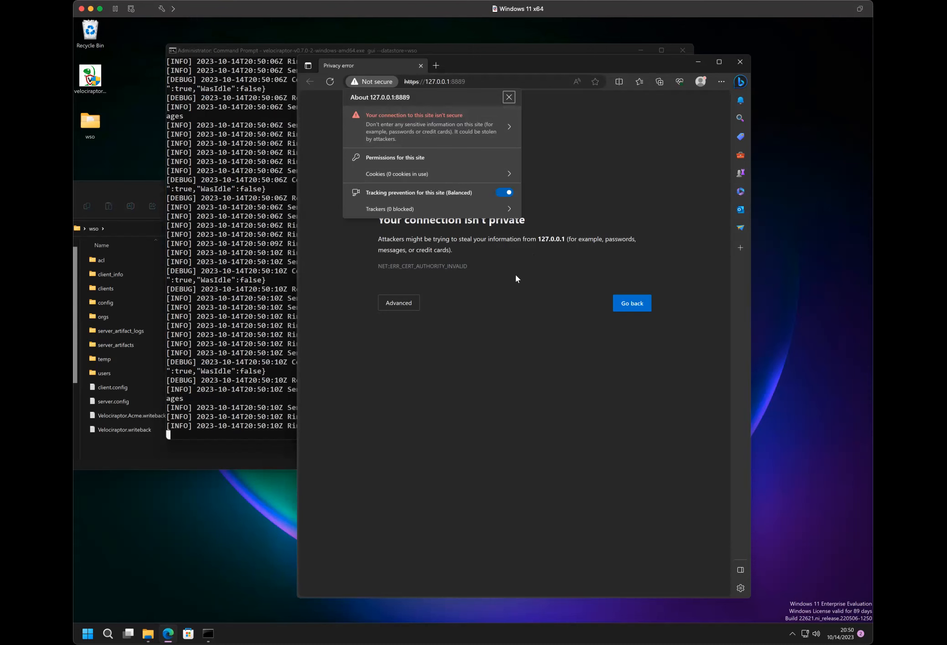
- Bypass the untrusted certificate warning and continue to the Velociraptor web interface at 127.0.0.1
{"action": "left_click", "coordinate": [399, 302]}
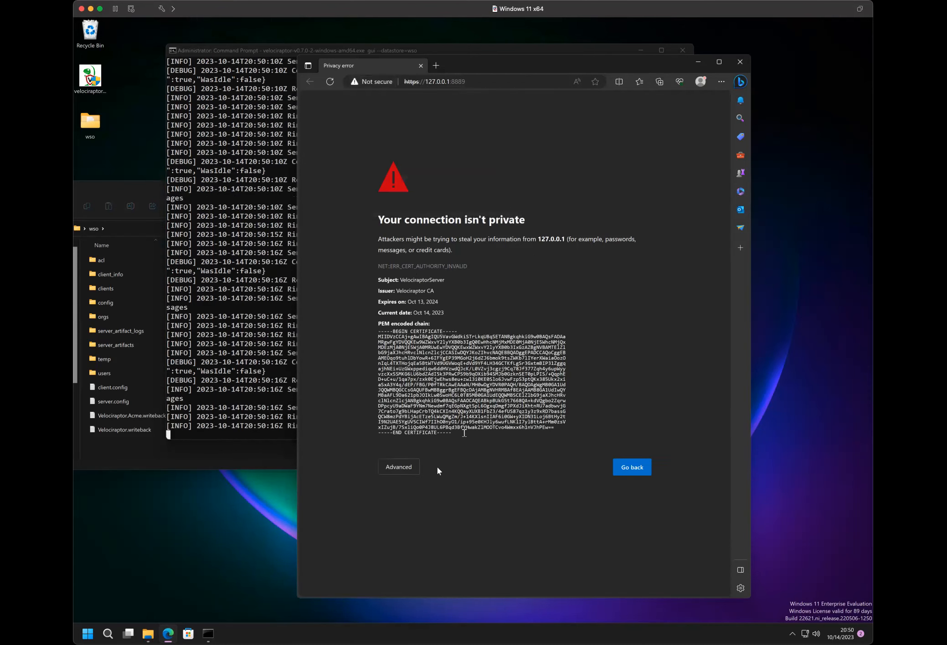
{"action": "left_click", "coordinate": [416, 467]}
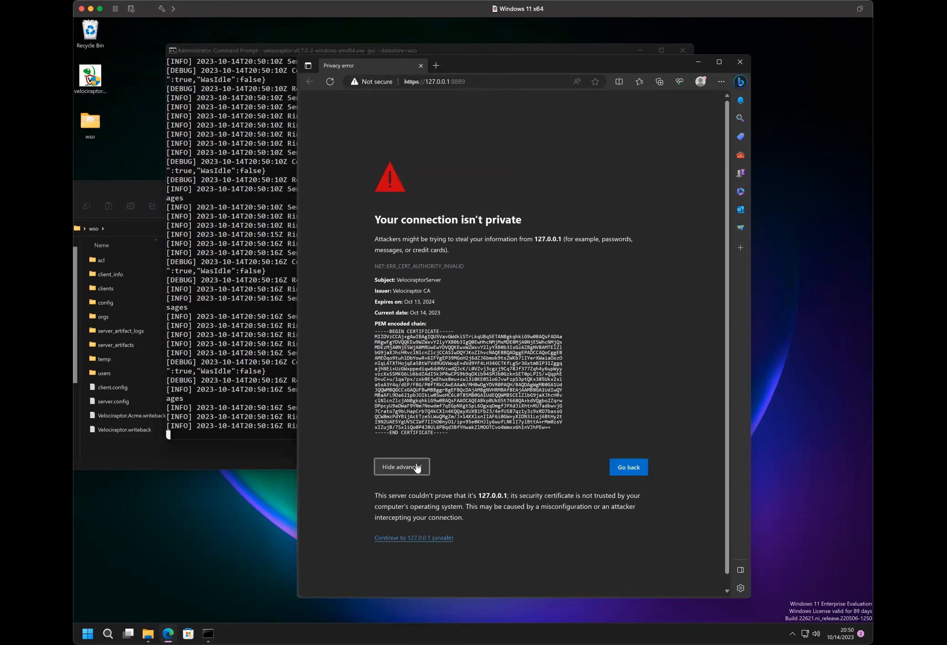
{"action": "left_click", "coordinate": [422, 538]}
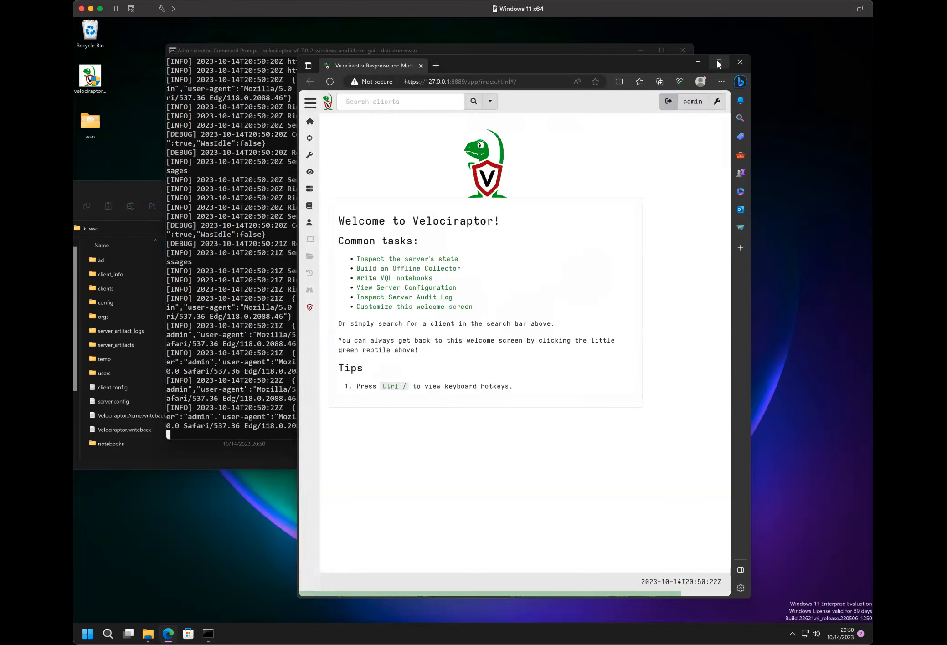
- View the Velociraptor welcome page maximized, and snap the browser to a quarter of the desktop to uncover the wso folder window
{"action": "left_click", "coordinate": [720, 62]}
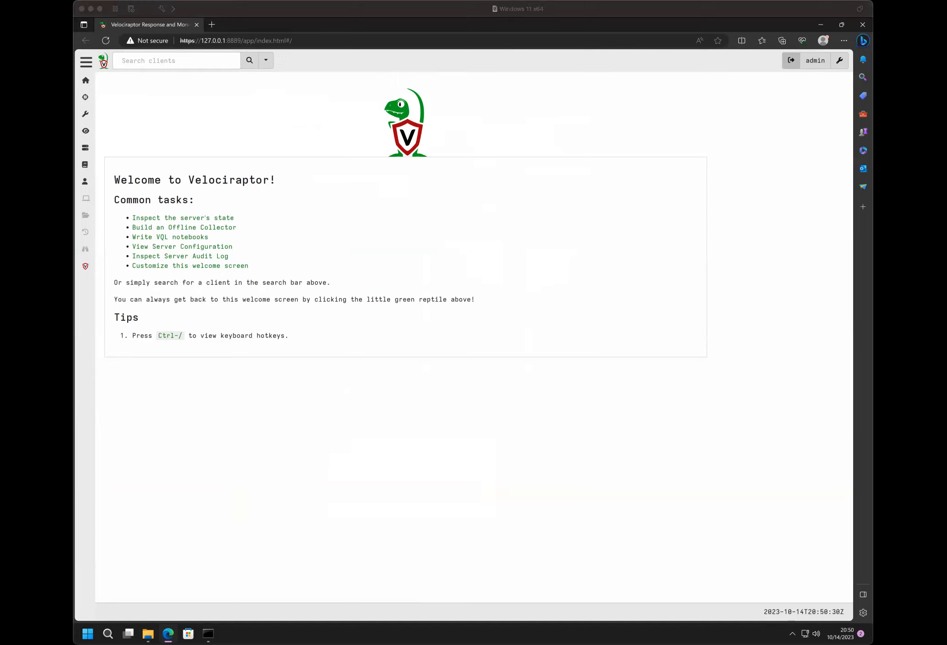
{"action": "left_click", "coordinate": [431, 488]}
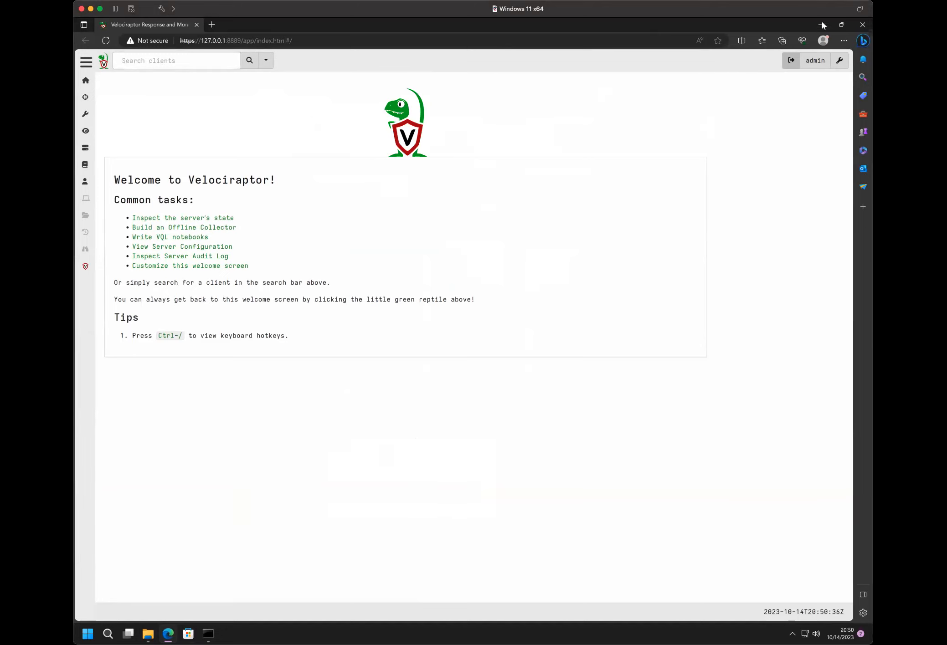
{"action": "left_click_drag", "start_coordinate": [524, 25], "coordinate": [872, 40]}
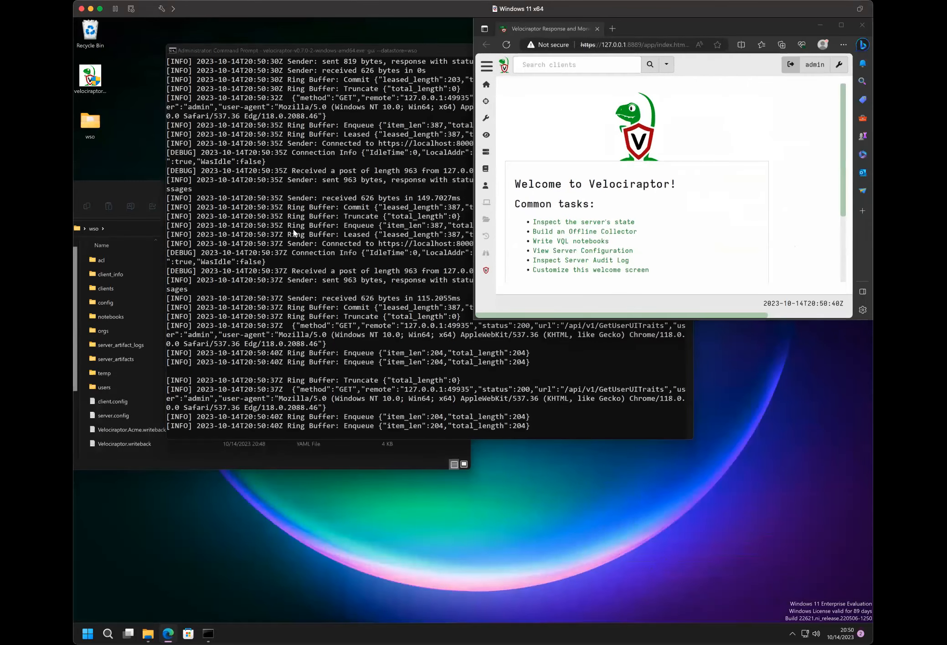
{"action": "left_click", "coordinate": [564, 206]}
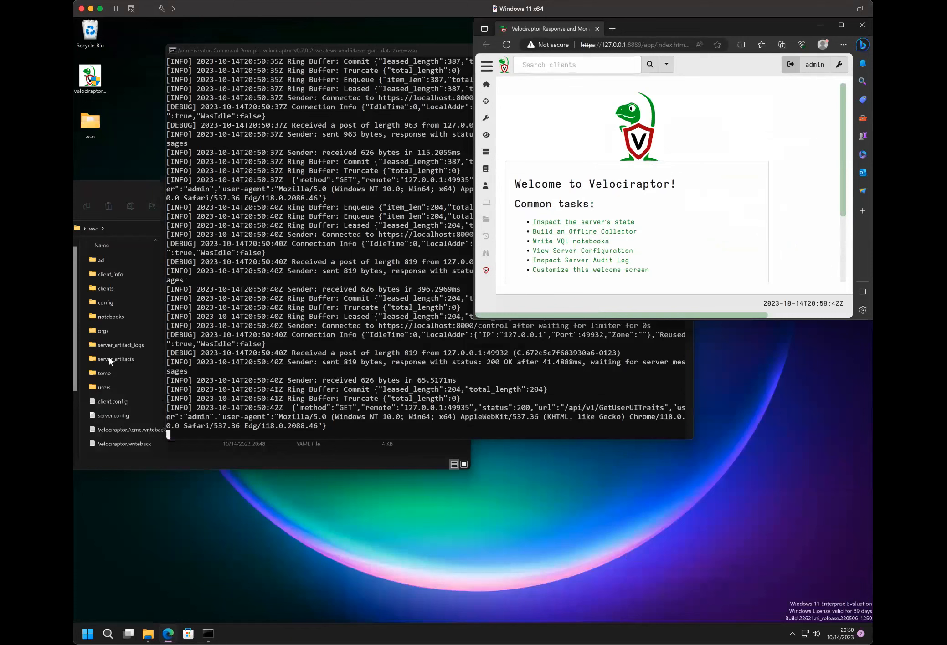
- Open the server.config file from the wso folder in Notepad and bring the folder window back to the front
{"action": "left_click", "coordinate": [104, 414]}
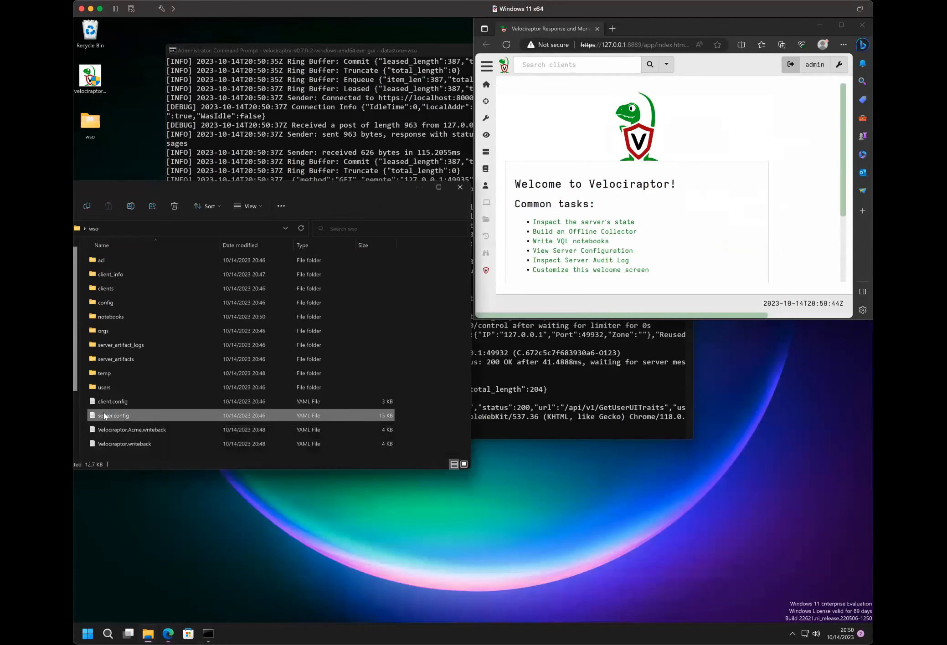
{"action": "double_click", "coordinate": [103, 414]}
{"action": "left_click", "coordinate": [119, 193]}
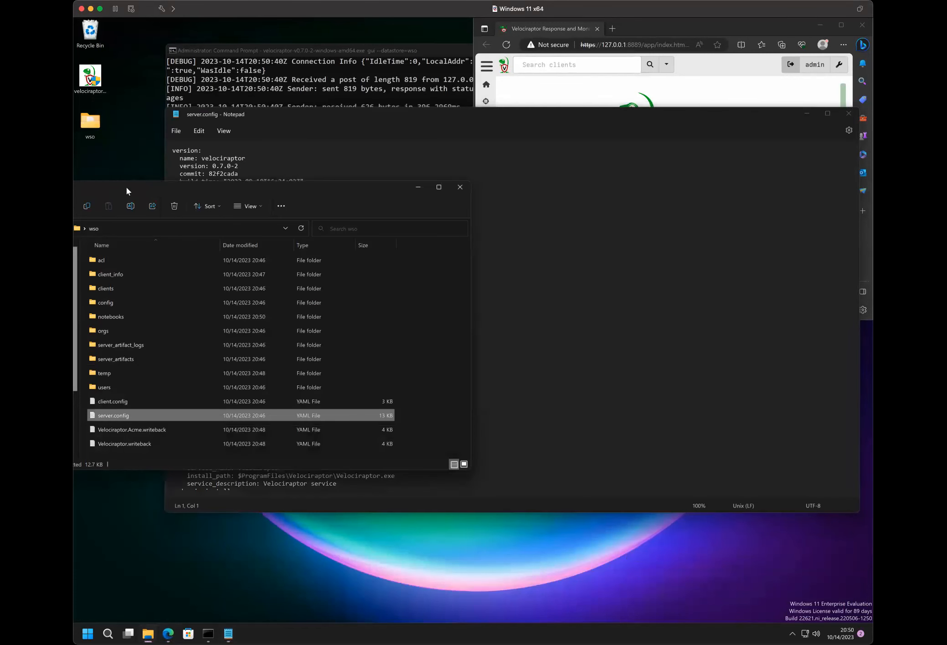
- Turn on the display of file name extensions for the wso folder's files
{"action": "left_click", "coordinate": [255, 208]}
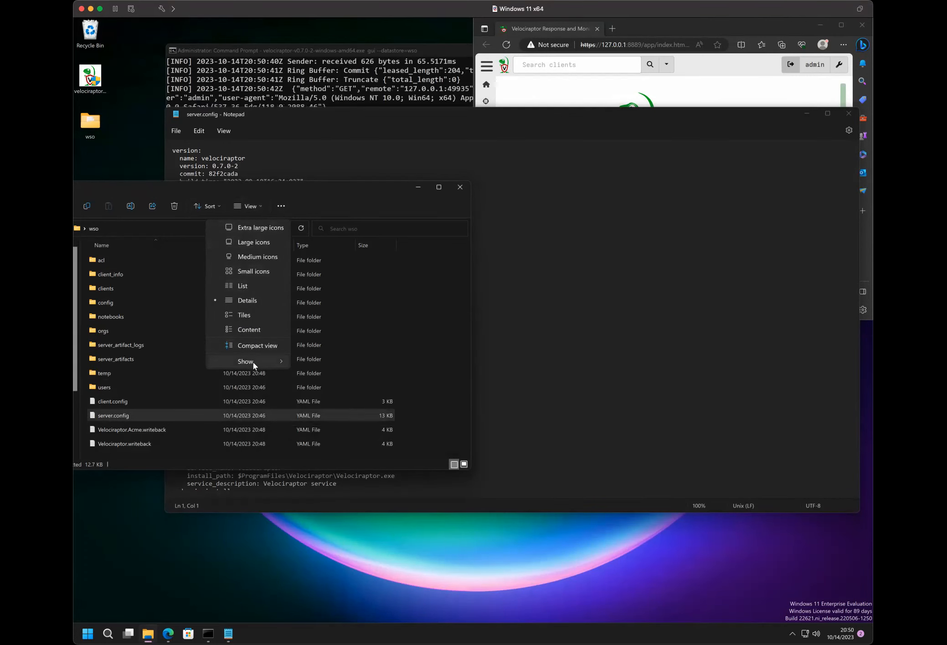
{"action": "mouse_move", "coordinate": [253, 362]}
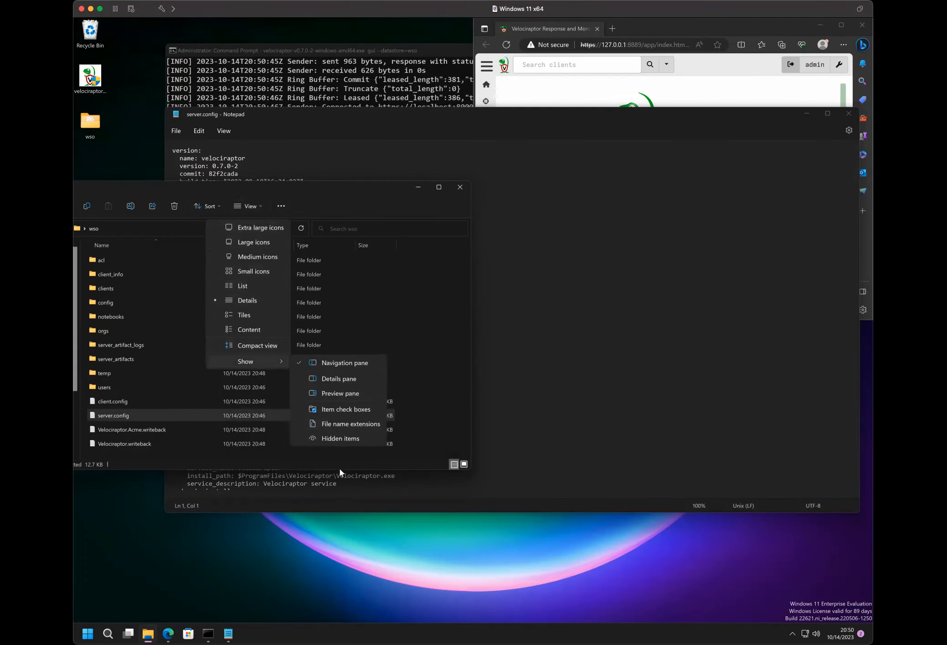
{"action": "left_click", "coordinate": [342, 428]}
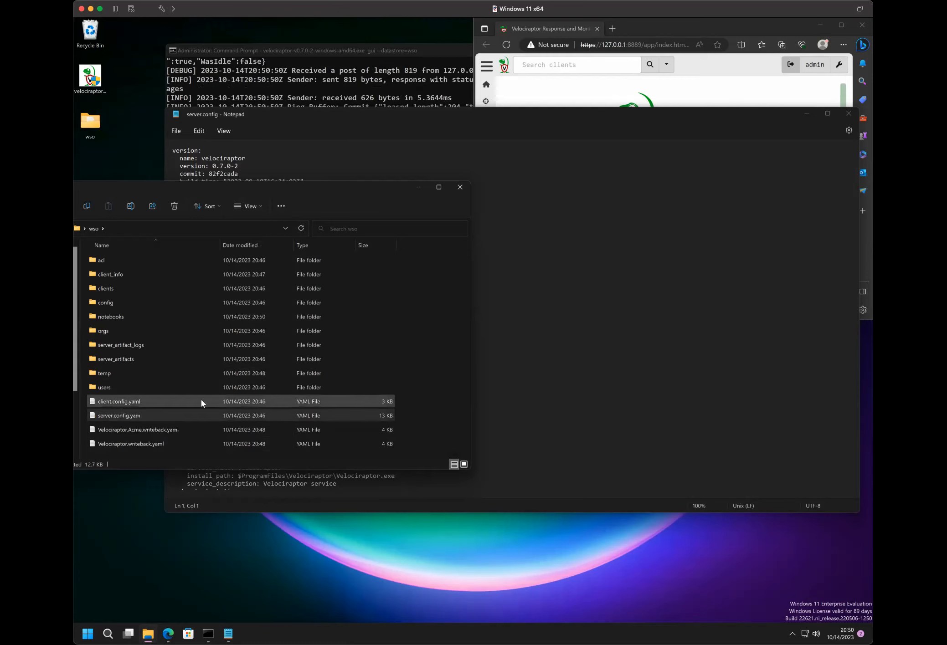
- View the open server.config file, and return to the wso folder to select client.config.yaml
{"action": "left_click", "coordinate": [319, 152]}
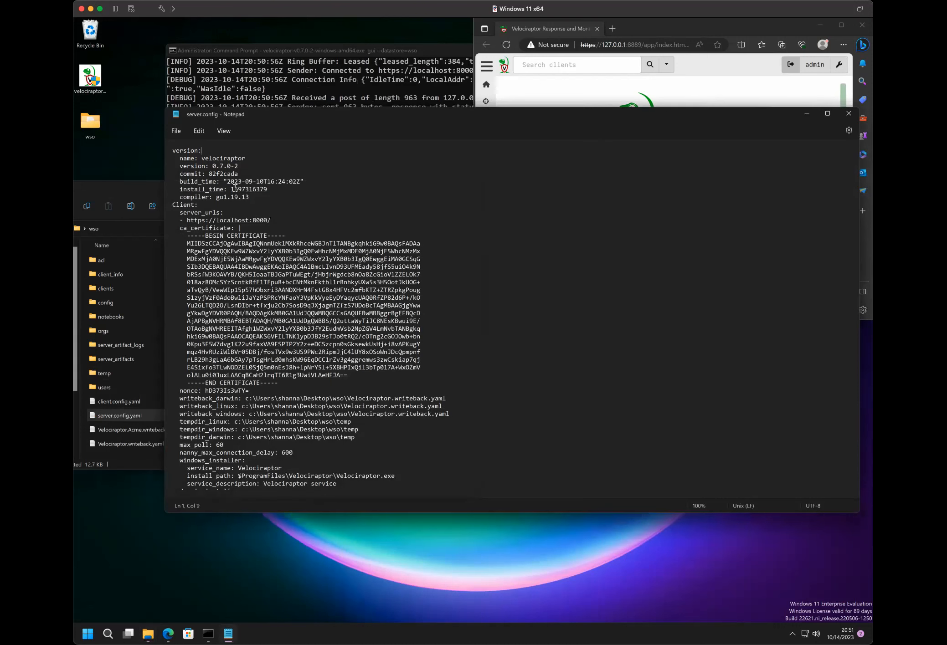
{"action": "left_click", "coordinate": [106, 192]}
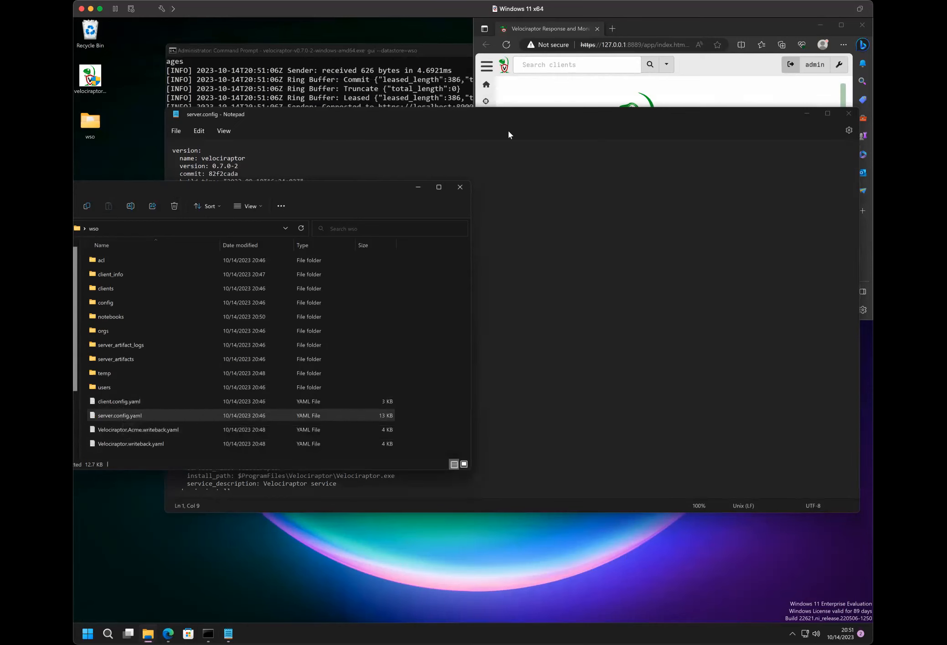
{"action": "left_click", "coordinate": [105, 405]}
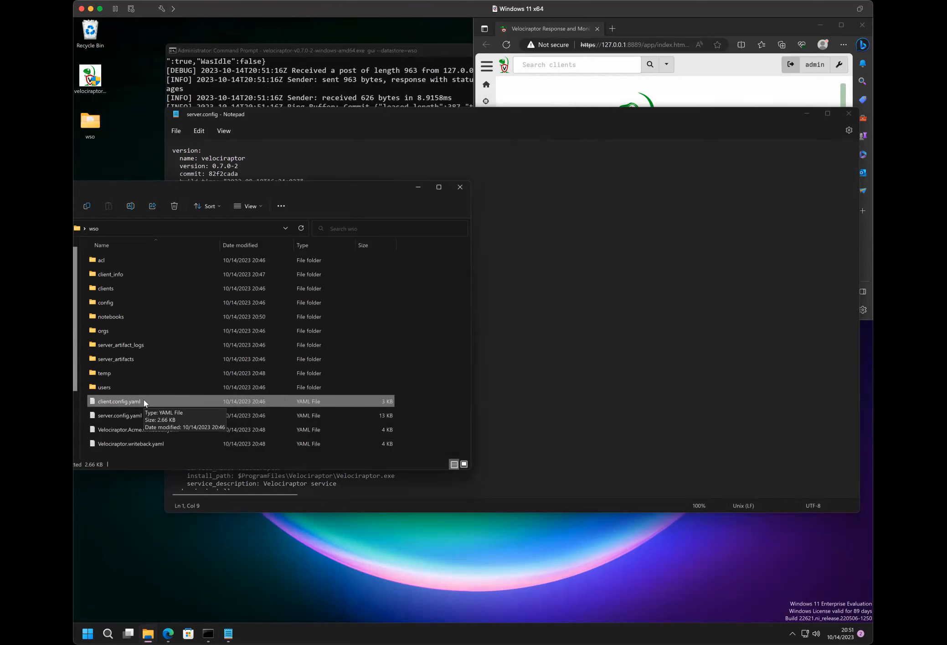
- Read through server.config from the Client section past the API and GUI sections to the initial_users and initial_orgs entries
{"action": "left_click", "coordinate": [724, 206]}
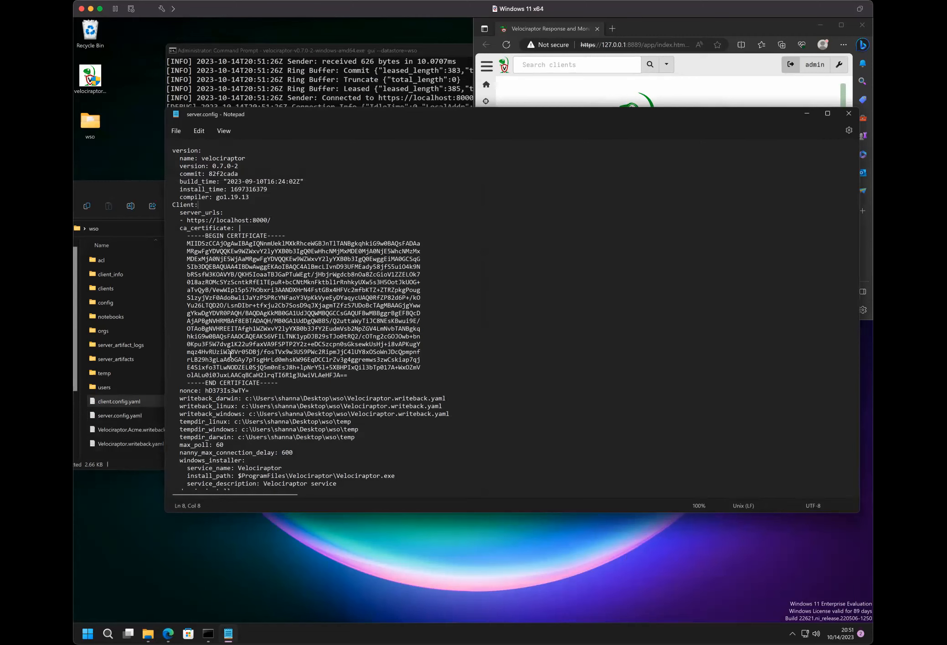
{"action": "scroll", "coordinate": [230, 354], "scroll_direction": "down", "scroll_amount": 7}
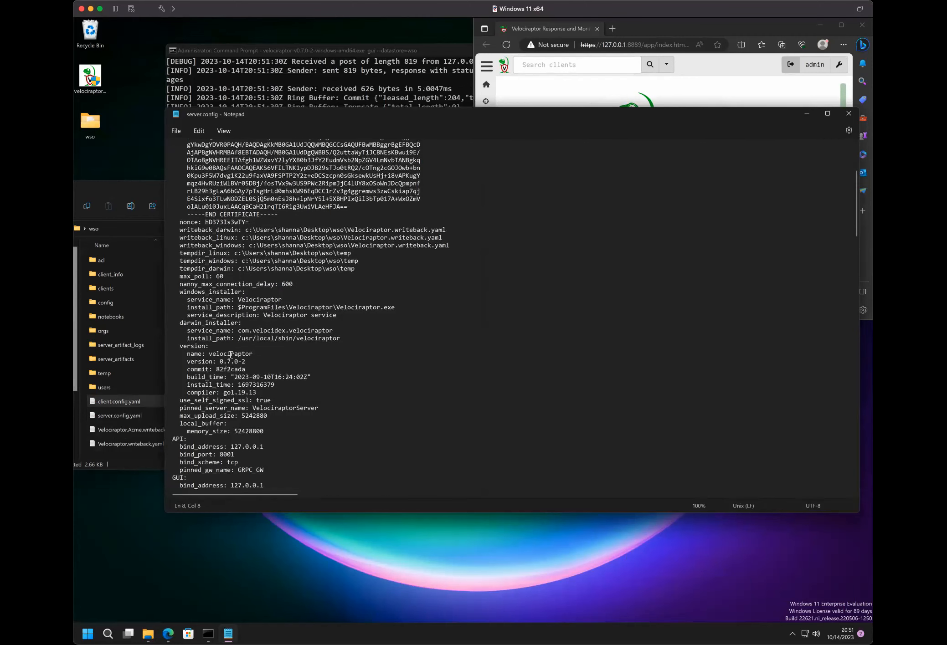
{"action": "scroll", "coordinate": [237, 348], "scroll_direction": "down", "scroll_amount": 9}
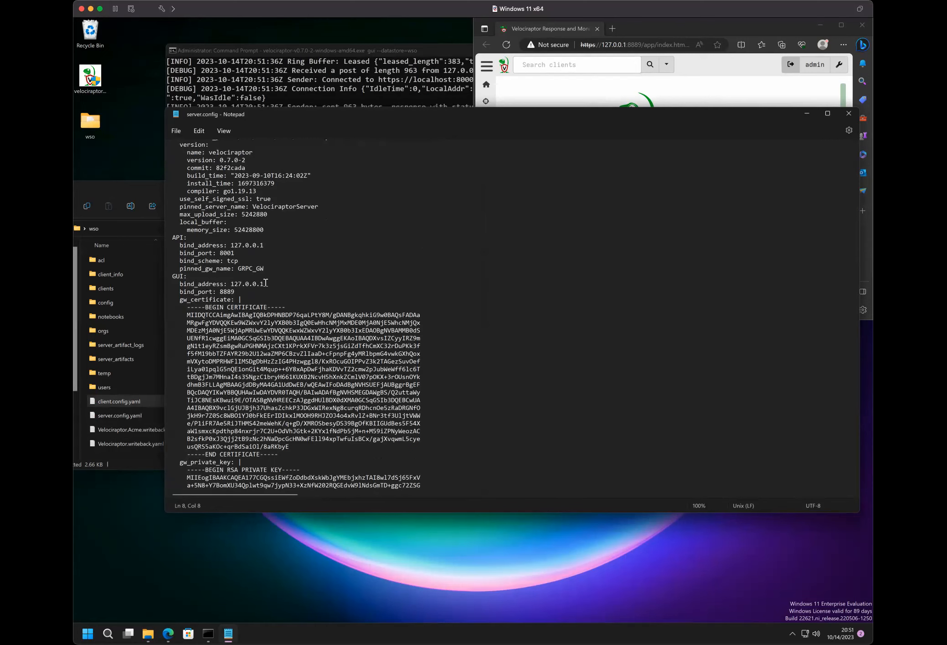
{"action": "scroll", "coordinate": [266, 283], "scroll_direction": "up", "scroll_amount": 3}
{"action": "scroll", "coordinate": [266, 283], "scroll_direction": "down", "scroll_amount": 20}
{"action": "scroll", "coordinate": [266, 283], "scroll_direction": "up", "scroll_amount": 20}
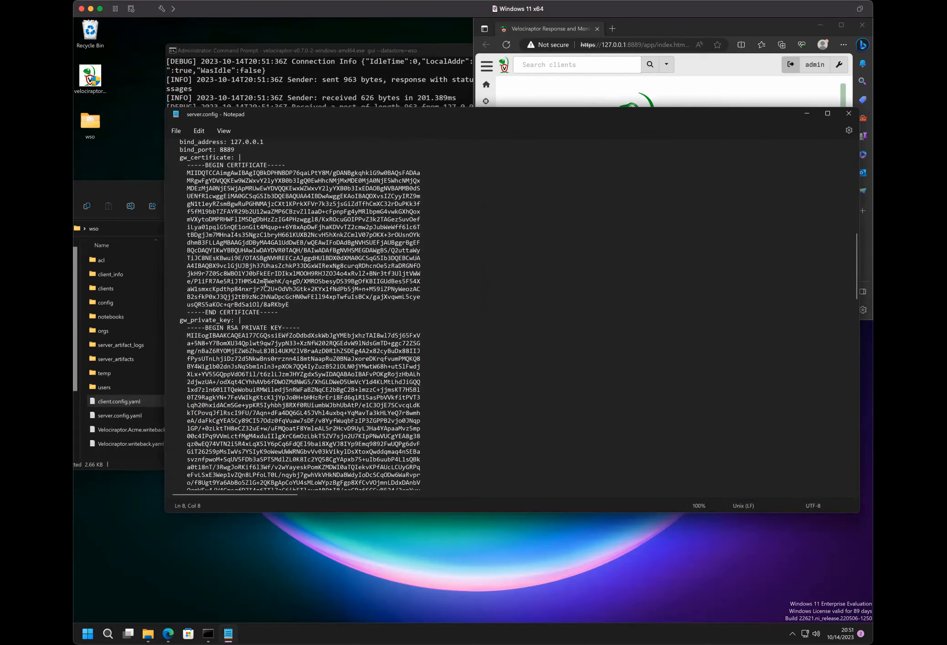
{"action": "scroll", "coordinate": [266, 283], "scroll_direction": "down", "scroll_amount": 7}
{"action": "scroll", "coordinate": [255, 329], "scroll_direction": "up", "scroll_amount": 2}
{"action": "scroll", "coordinate": [238, 387], "scroll_direction": "down", "scroll_amount": 4}
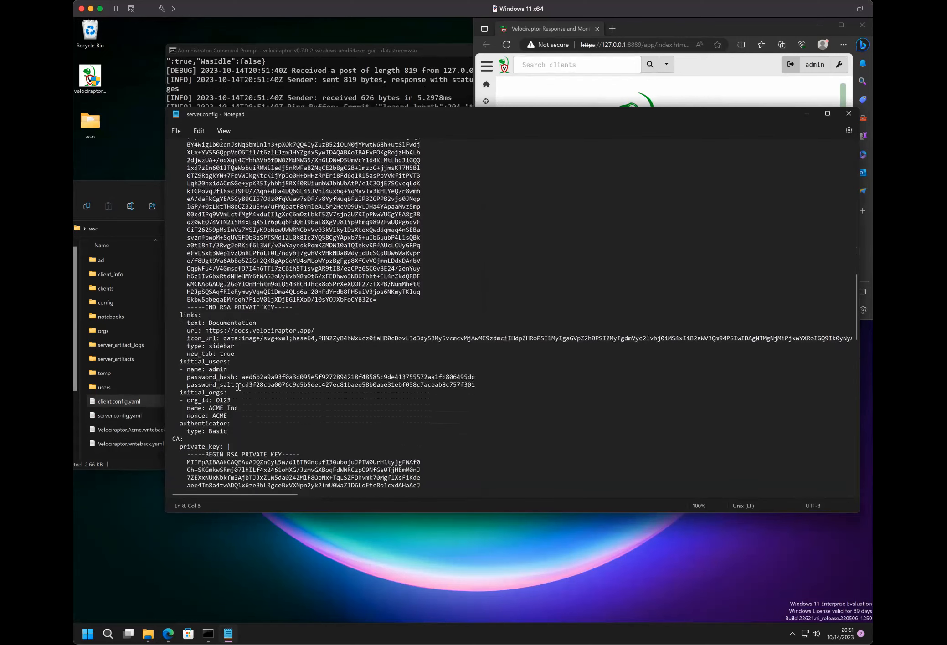
- Highlight the admin name line and the password_hash line under initial_users in server.config
{"action": "left_click", "coordinate": [248, 384]}
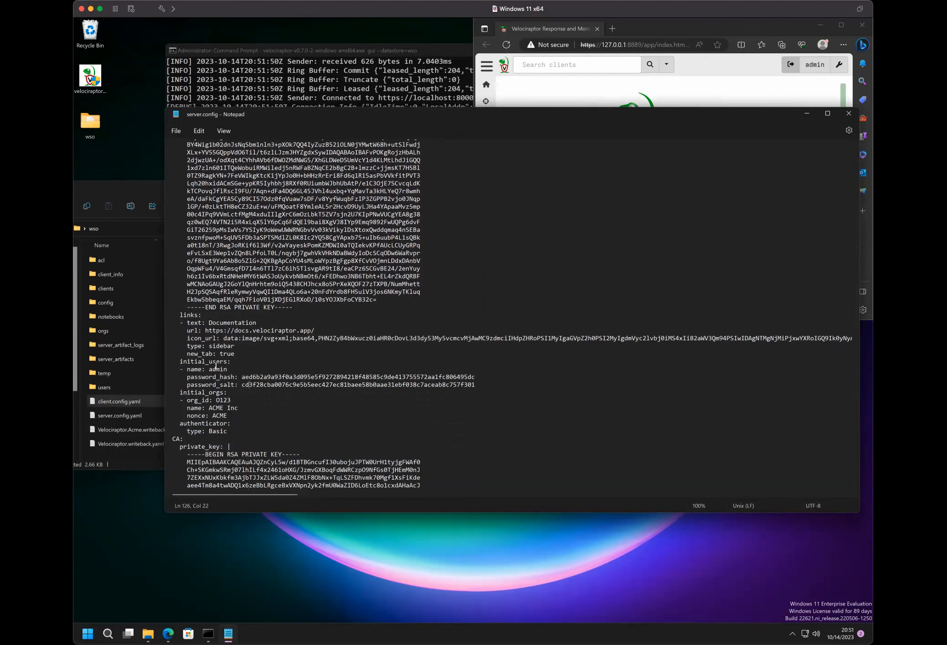
{"action": "triple_click", "coordinate": [215, 370]}
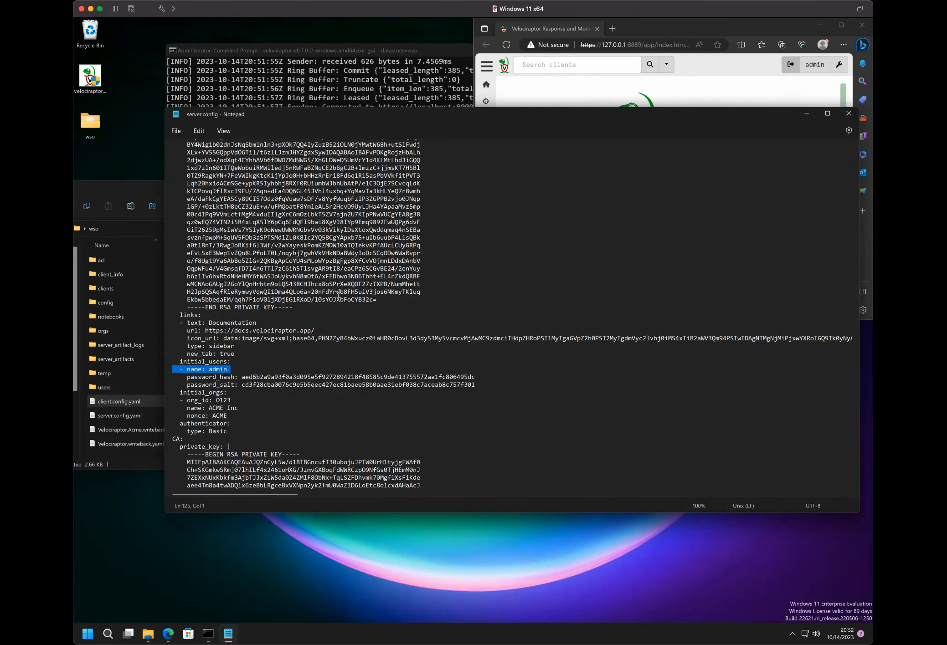
{"action": "left_click", "coordinate": [307, 396]}
{"action": "triple_click", "coordinate": [306, 381]}
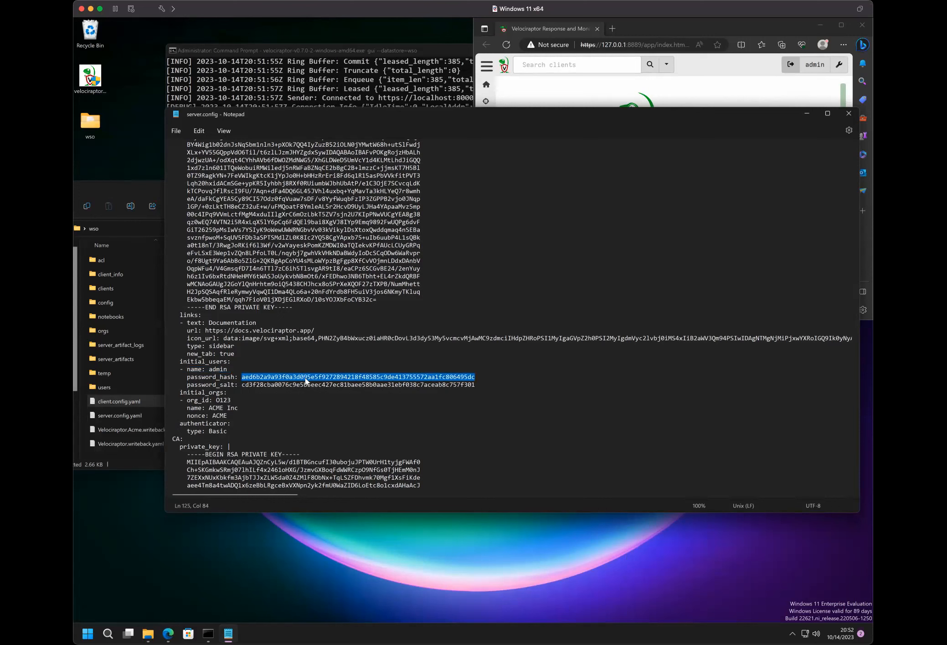
{"action": "triple_click", "coordinate": [304, 372]}
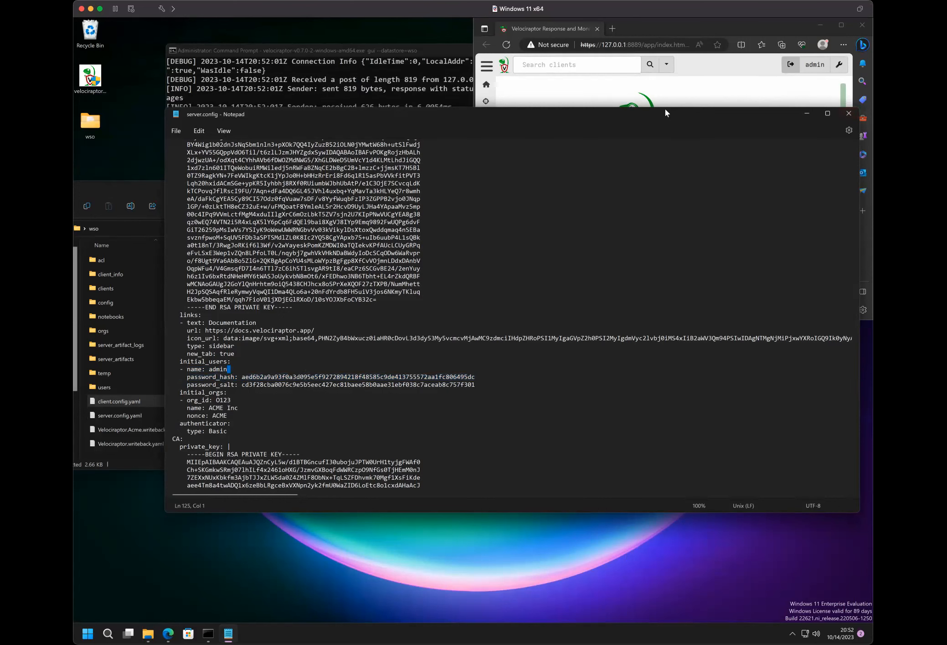
{"action": "triple_click", "coordinate": [246, 377]}
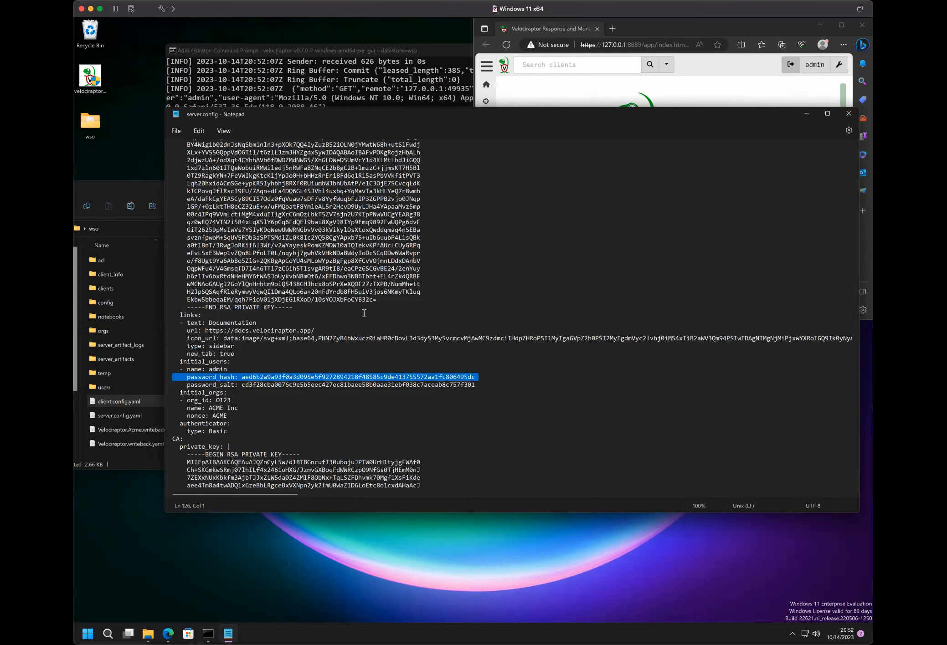
- Switch to the Velociraptor web interface and open the admin account's User Settings
{"action": "left_click", "coordinate": [810, 72]}
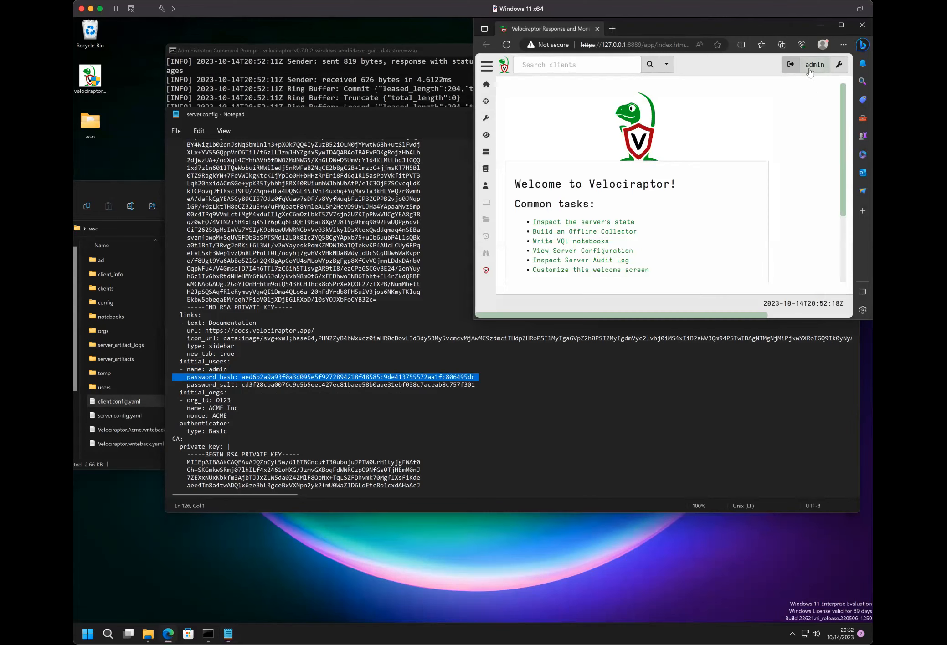
{"action": "left_click", "coordinate": [810, 71]}
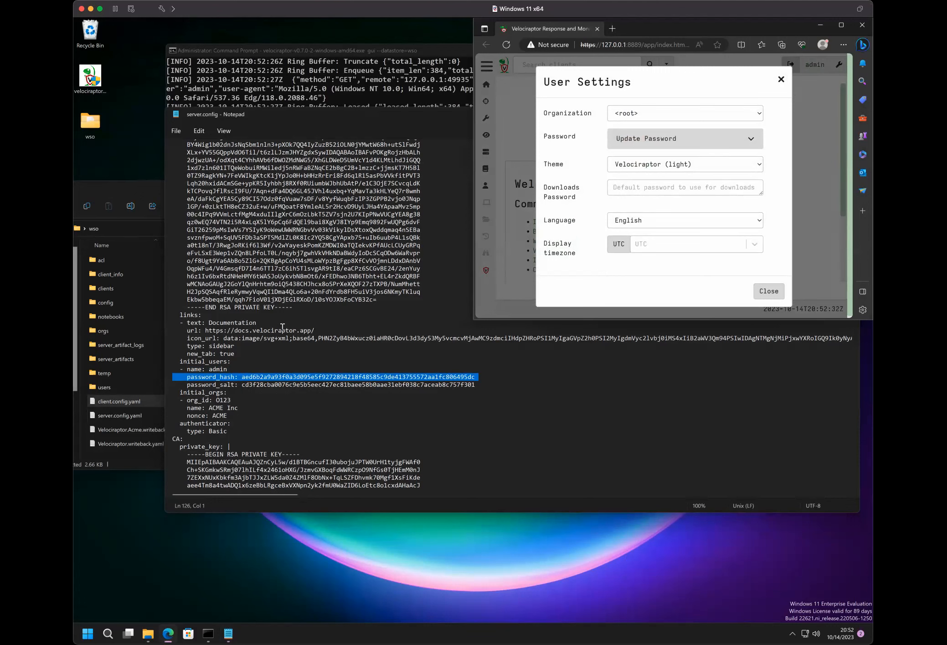
- Examine the CA and Frontend sections of server.config in Notepad, and go back to the initial_users entries
{"action": "left_click", "coordinate": [309, 221]}
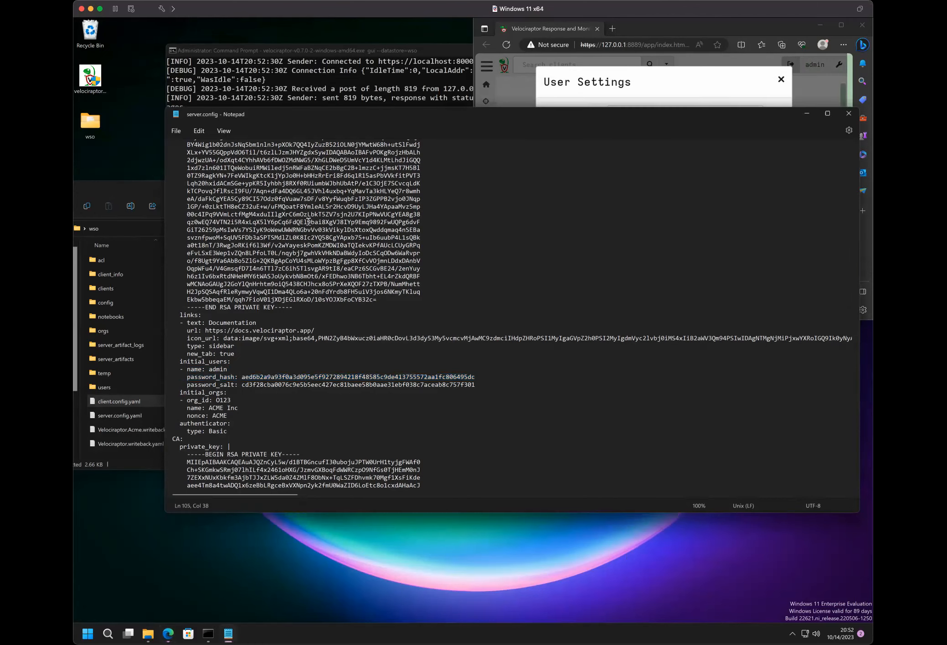
{"action": "scroll", "coordinate": [309, 221], "scroll_direction": "down", "scroll_amount": 5}
{"action": "scroll", "coordinate": [308, 222], "scroll_direction": "down", "scroll_amount": 5}
{"action": "scroll", "coordinate": [269, 237], "scroll_direction": "down", "scroll_amount": 5}
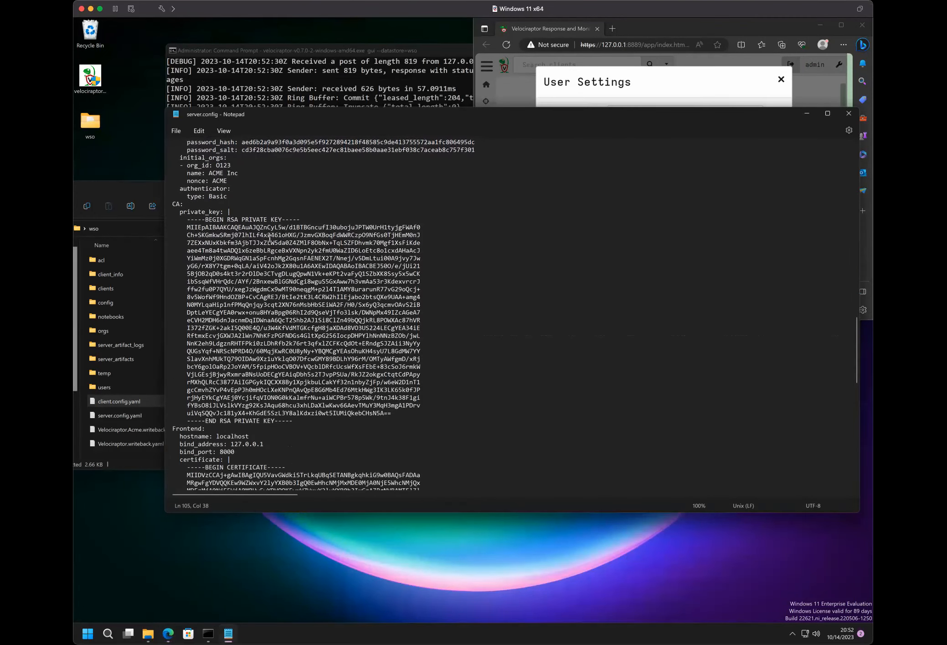
{"action": "scroll", "coordinate": [269, 238], "scroll_direction": "down", "scroll_amount": 15}
{"action": "scroll", "coordinate": [270, 237], "scroll_direction": "up", "scroll_amount": 20}
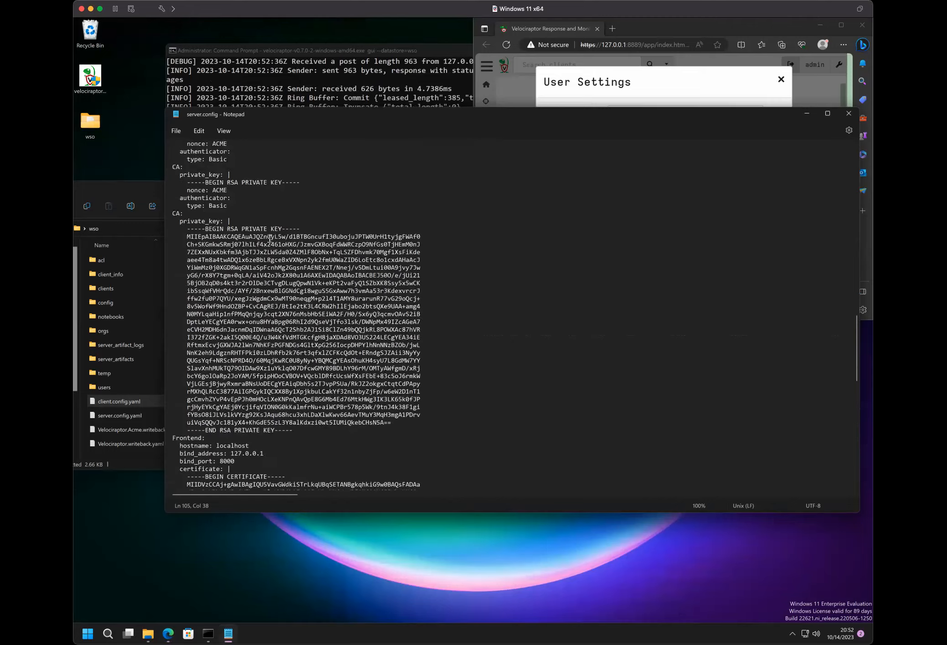
{"action": "scroll", "coordinate": [270, 238], "scroll_direction": "down", "scroll_amount": 2}
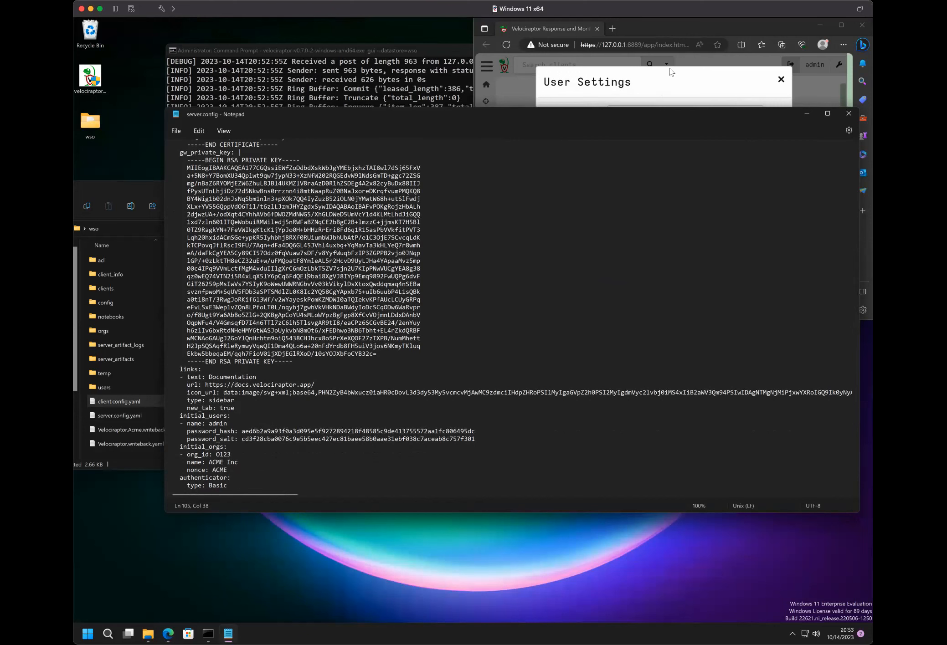
- Maximize the browser with the Velociraptor interface and reopen the admin account's User Settings
{"action": "left_click", "coordinate": [677, 91]}
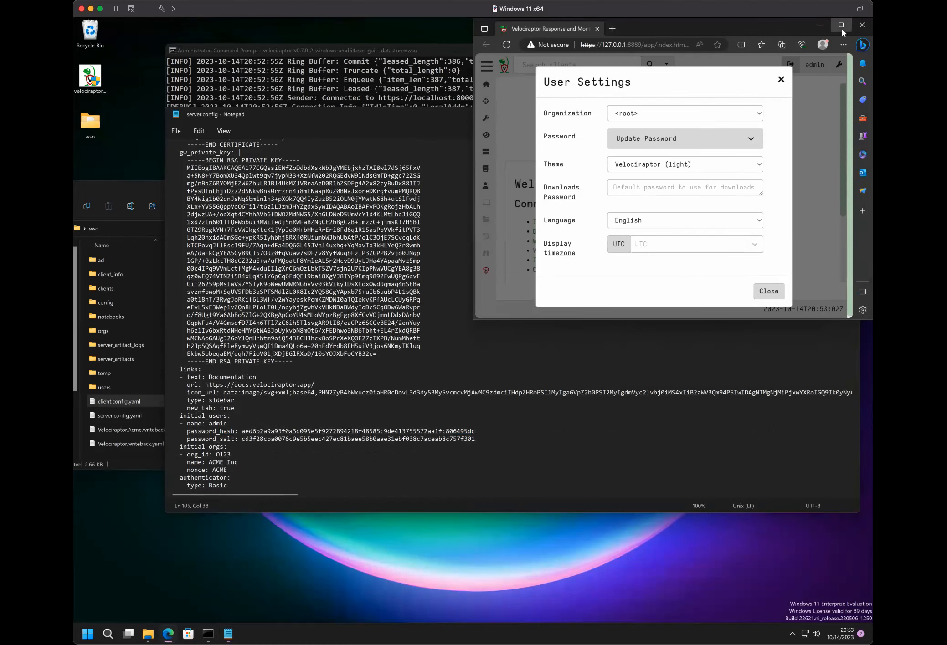
{"action": "left_click", "coordinate": [842, 28]}
{"action": "left_click", "coordinate": [721, 74]}
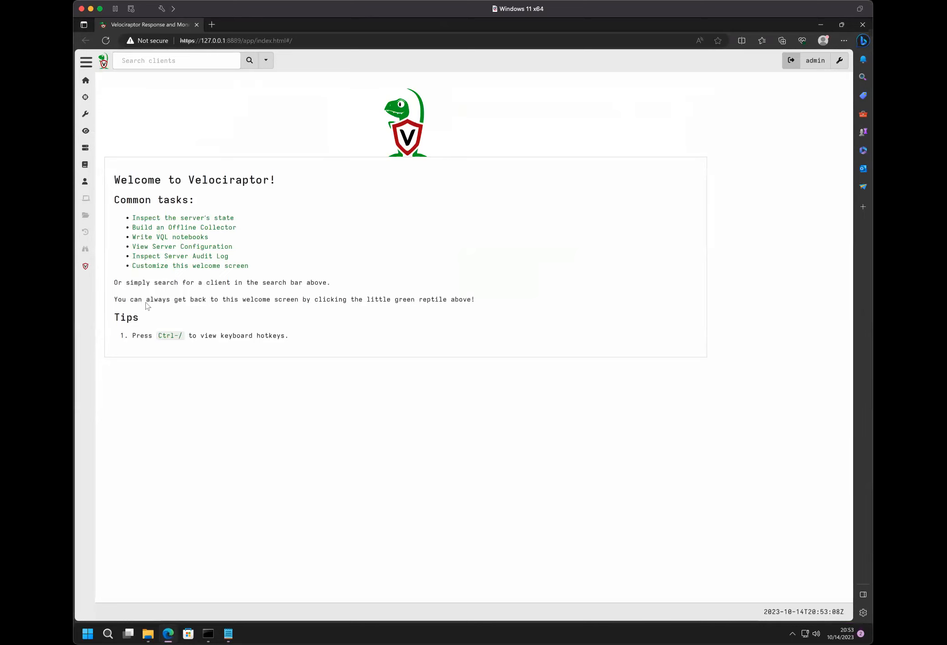
{"action": "left_click", "coordinate": [811, 63]}
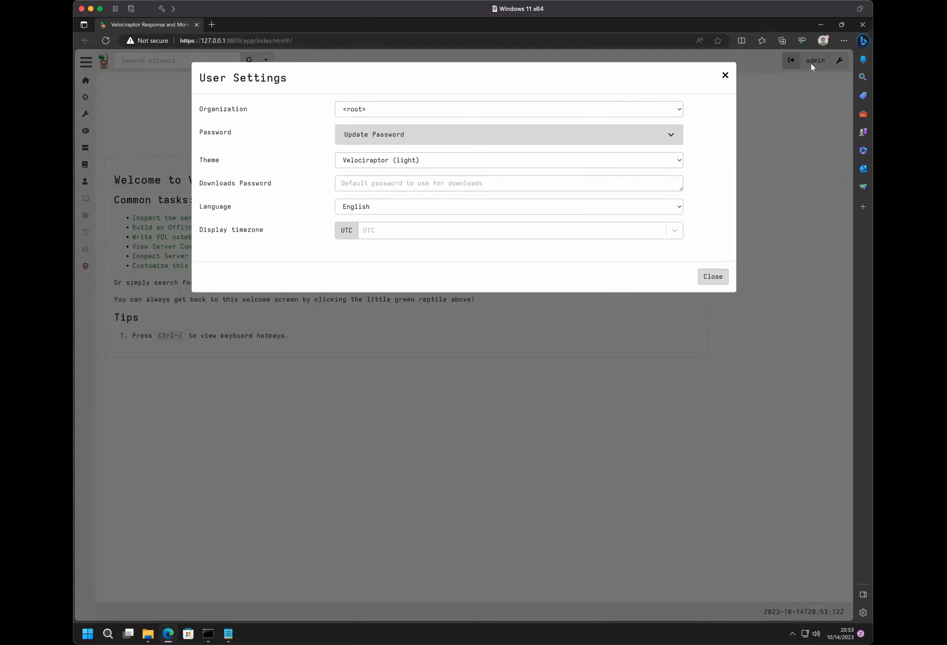
- Try out the Velociraptor (dark), Strawberry Milkshake (light) and Github dimmed (dark) interface themes in User Settings
{"action": "left_click", "coordinate": [377, 162]}
{"action": "left_click", "coordinate": [372, 182]}
{"action": "left_click", "coordinate": [374, 162]}
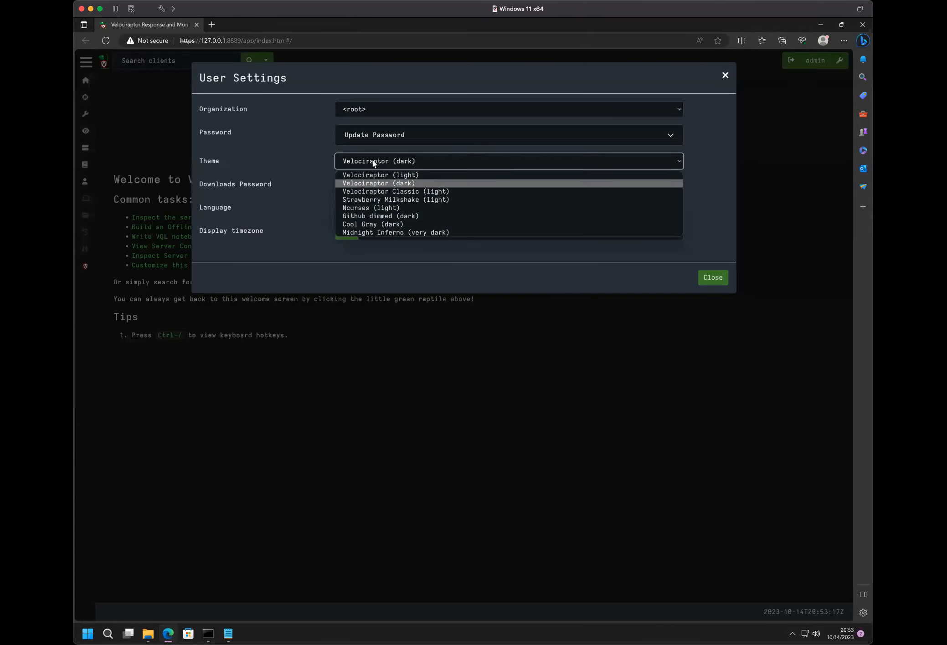
{"action": "left_click", "coordinate": [373, 201]}
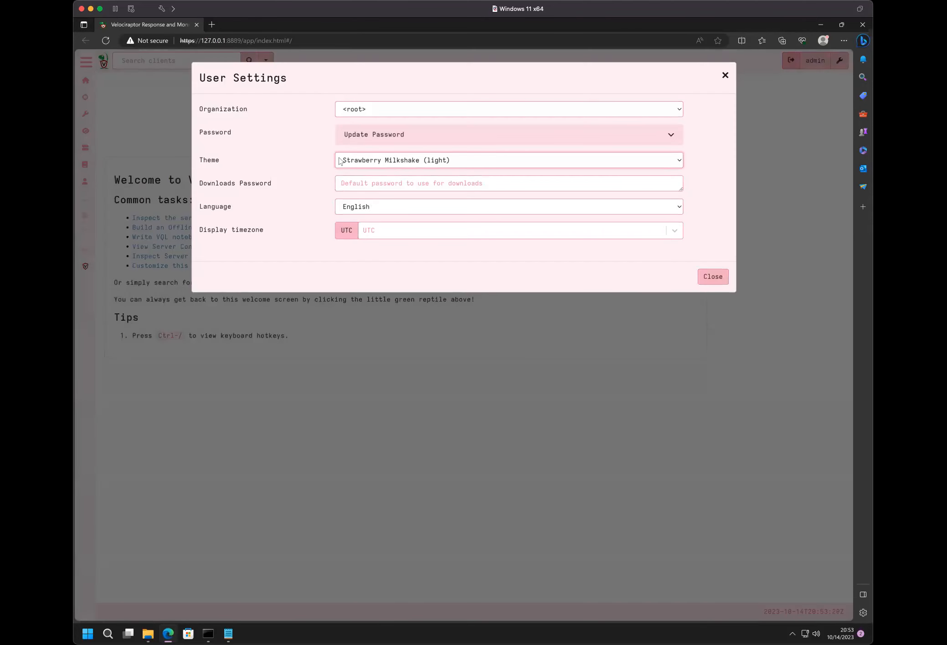
{"action": "left_click", "coordinate": [374, 162]}
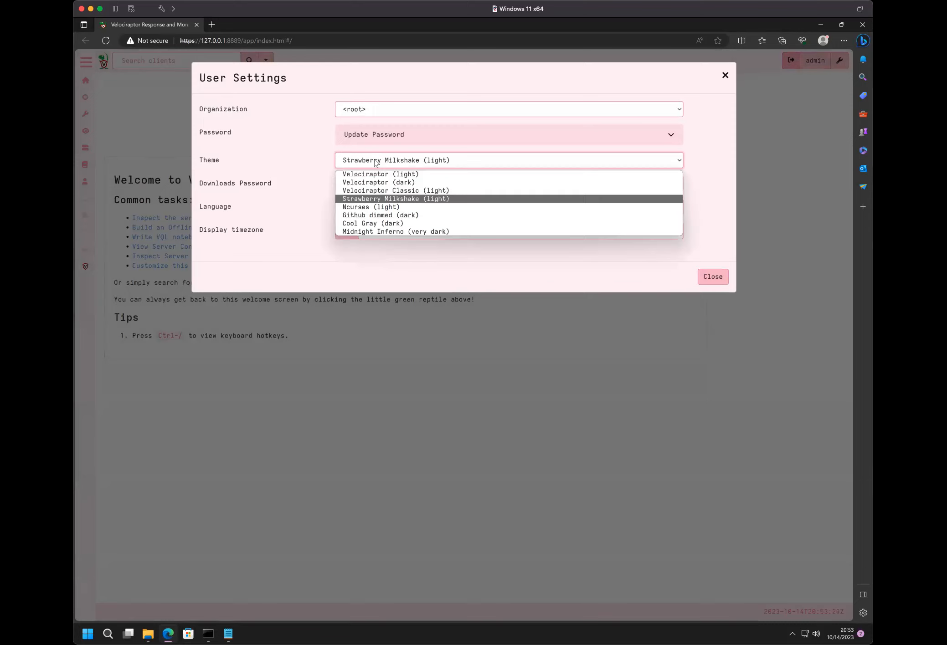
{"action": "left_click", "coordinate": [371, 216]}
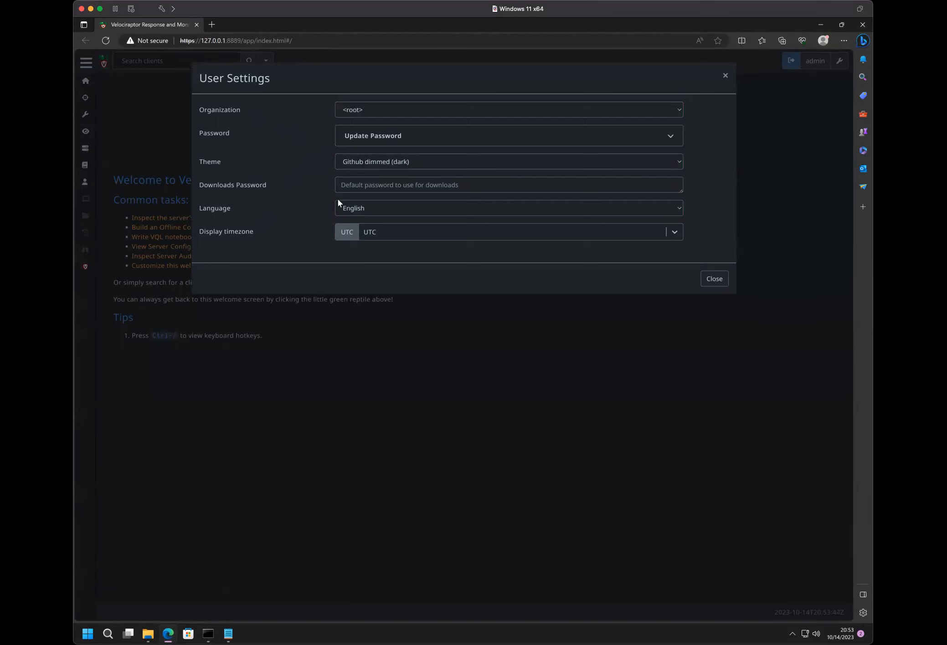
- Set the interface theme to Midnight Inferno (very dark) and open the list of available themes again
{"action": "left_click", "coordinate": [359, 160]}
{"action": "left_click", "coordinate": [358, 238]}
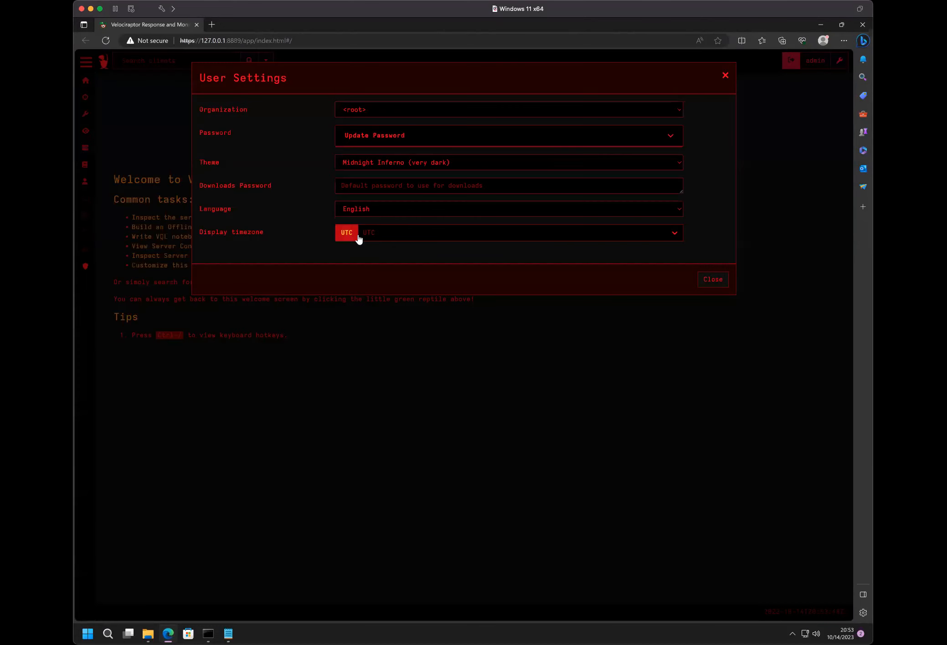
{"action": "left_click", "coordinate": [395, 165]}
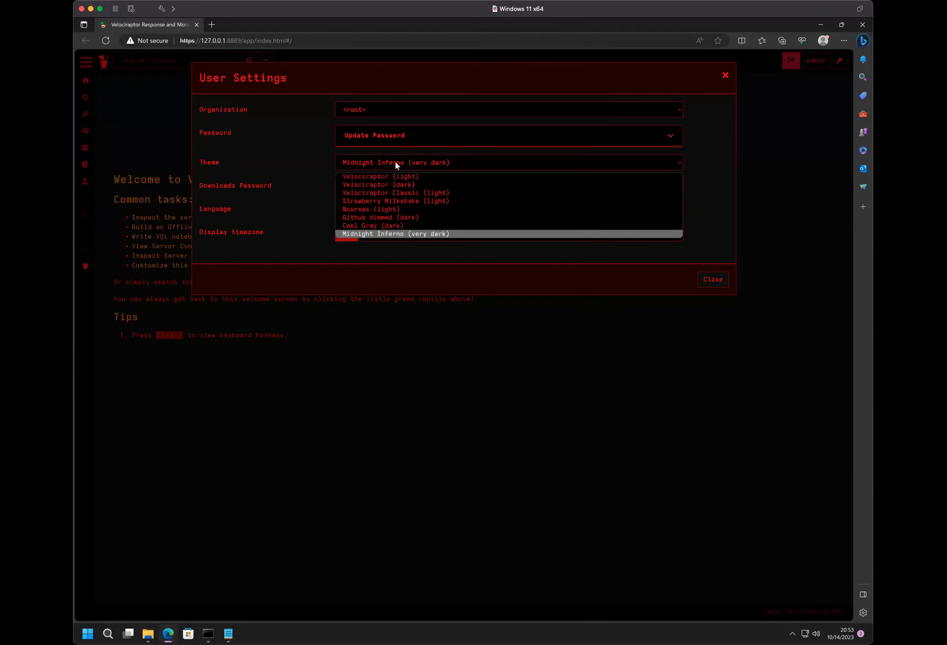
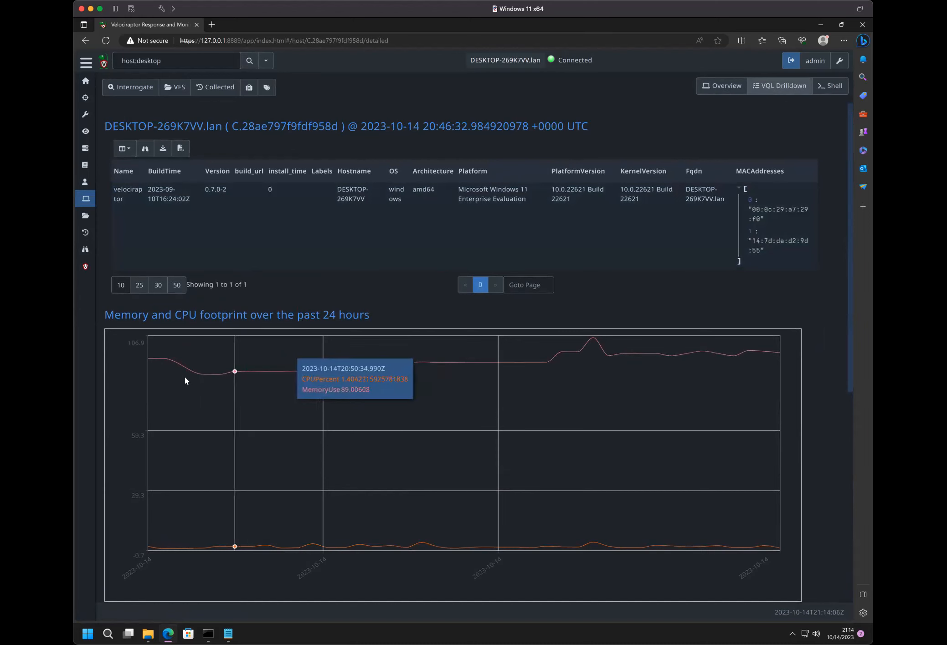
- Examine the host's VQL Drilldown, from the memory and CPU footprint down to the Windows agent information and Active Users
{"action": "mouse_move", "coordinate": [371, 484]}
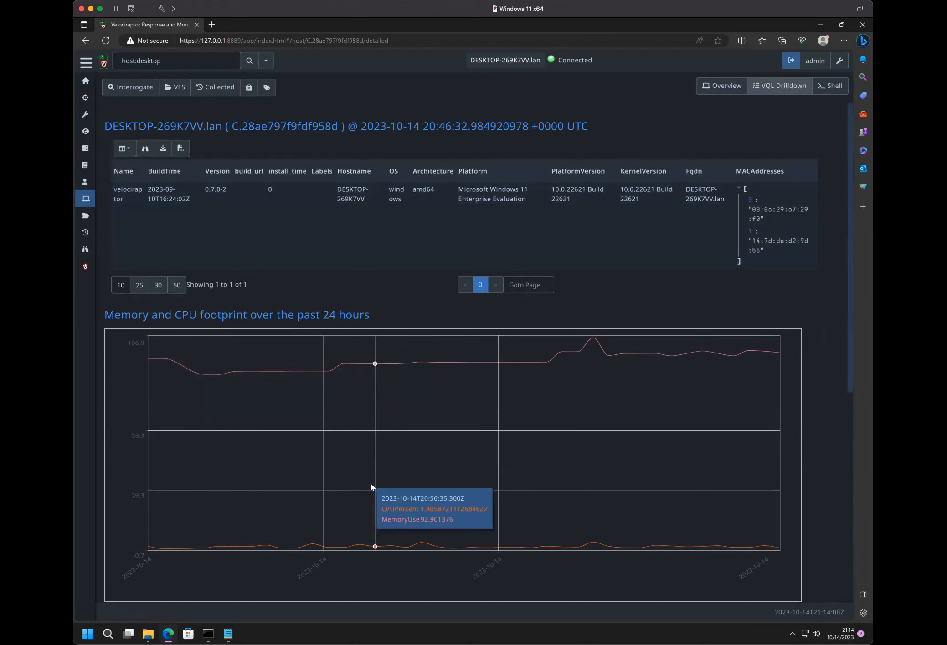
{"action": "scroll", "coordinate": [401, 359], "scroll_direction": "down", "scroll_amount": 8}
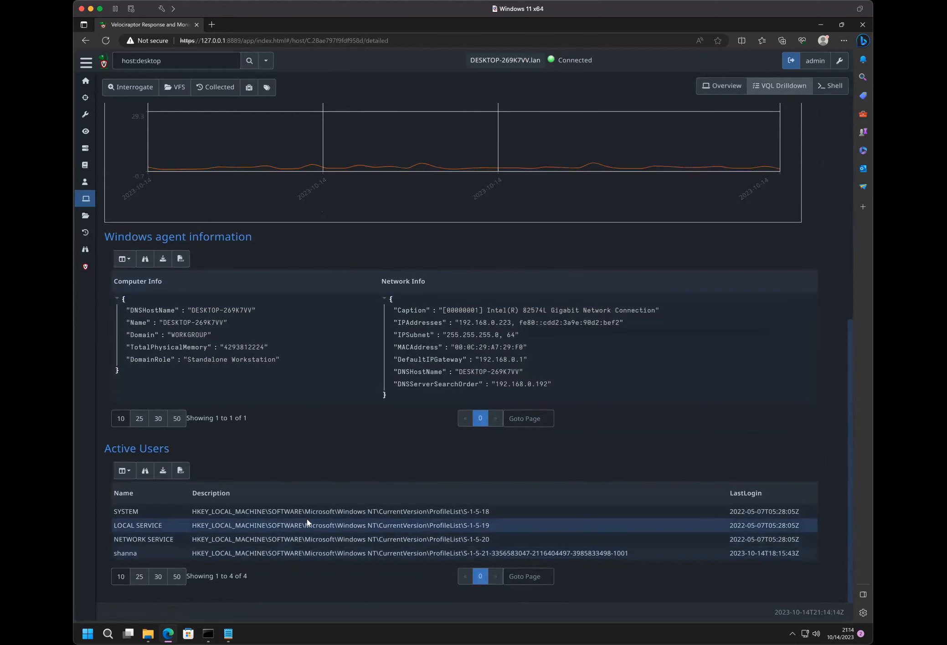
{"action": "scroll", "coordinate": [308, 519], "scroll_direction": "up", "scroll_amount": 8}
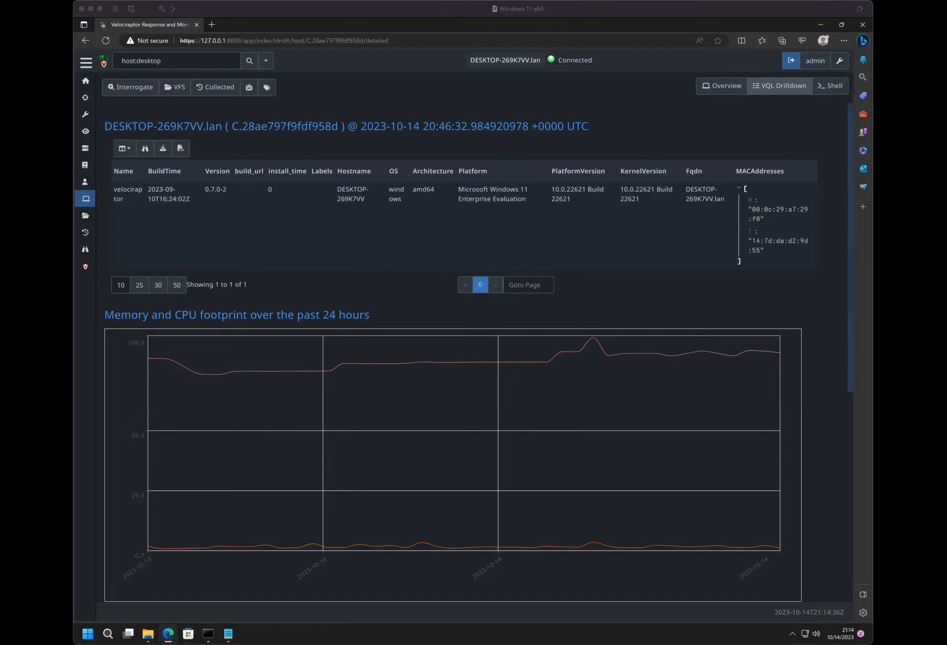
- Open present.velocidex.com/presentations/2023-WSCSoCal/index.html#/19 in a new browser tab and copy the Get-LocalGroupMember -Group "Administrators" command from the slide
{"action": "left_click", "coordinate": [172, 627]}
{"action": "double_click", "coordinate": [212, 24]}
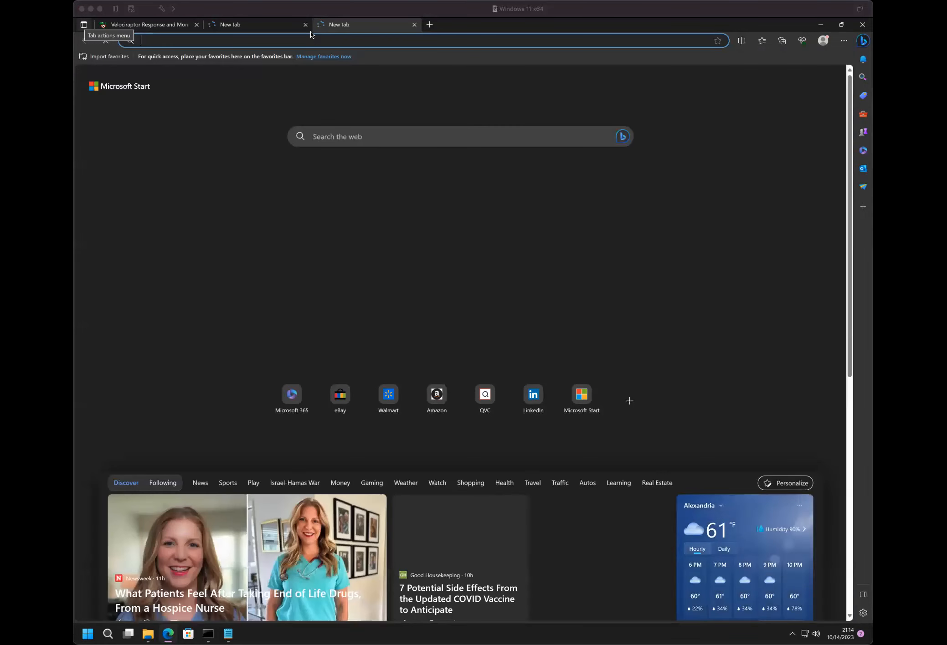
{"action": "left_click", "coordinate": [311, 41]}
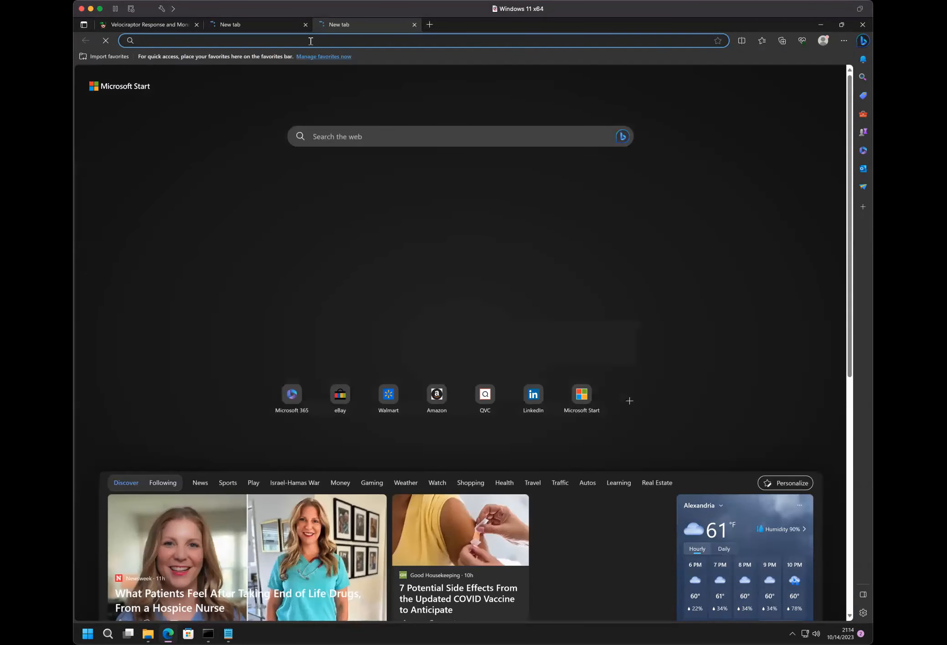
{"action": "type", "text": "https://present.velocidex.com/presentations/2023-WSCSoCal/index.html#/19"}
{"action": "key", "text": "Return"}
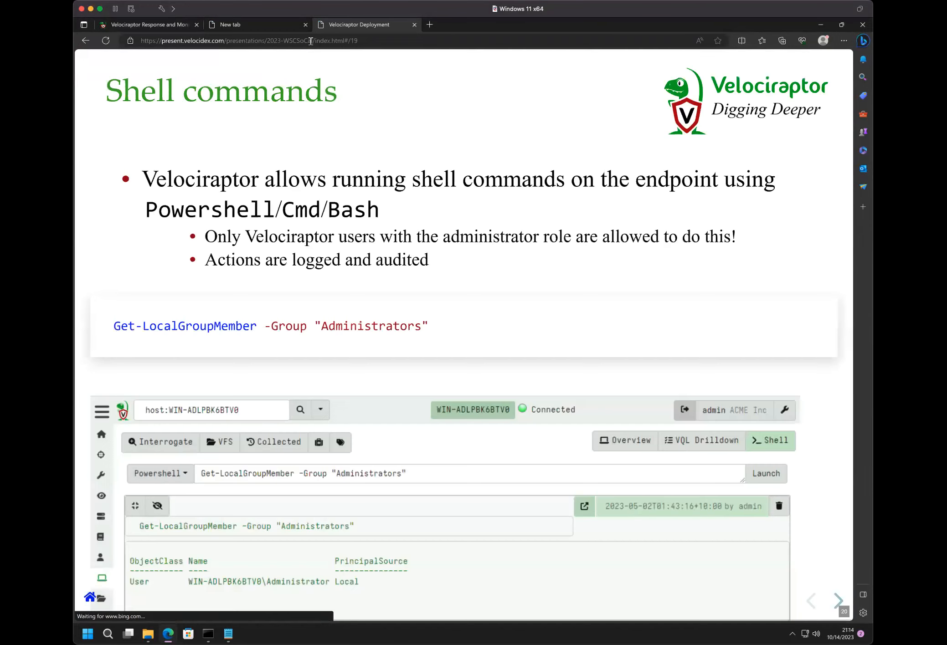
{"action": "triple_click", "coordinate": [317, 325]}
{"action": "key", "text": "ctrl+c"}
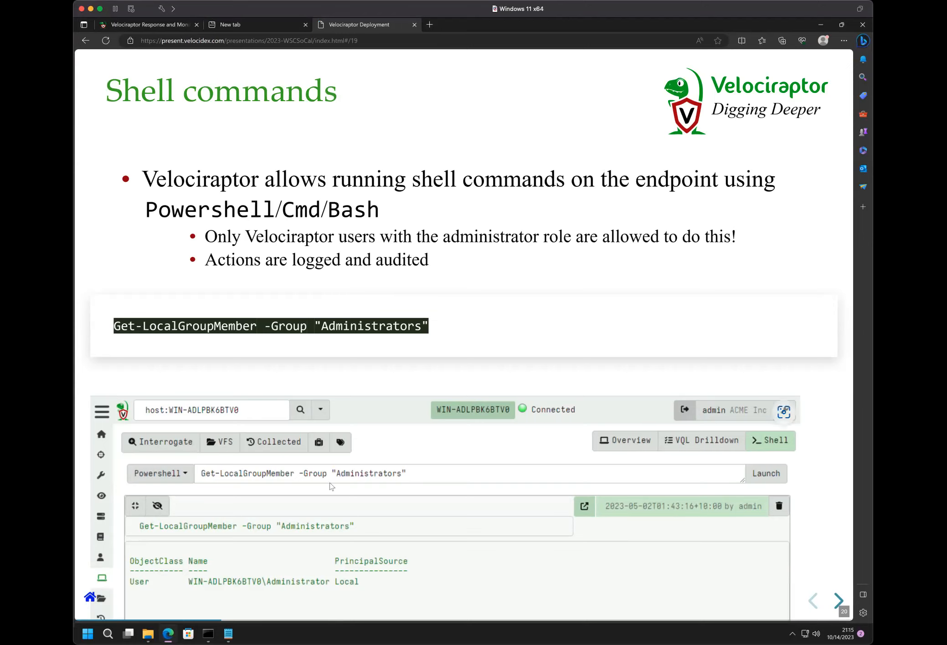
- Run the copied Get-LocalGroupMember -Group "Administrators" command in the host's PowerShell shell and show its output
{"action": "left_click", "coordinate": [152, 28]}
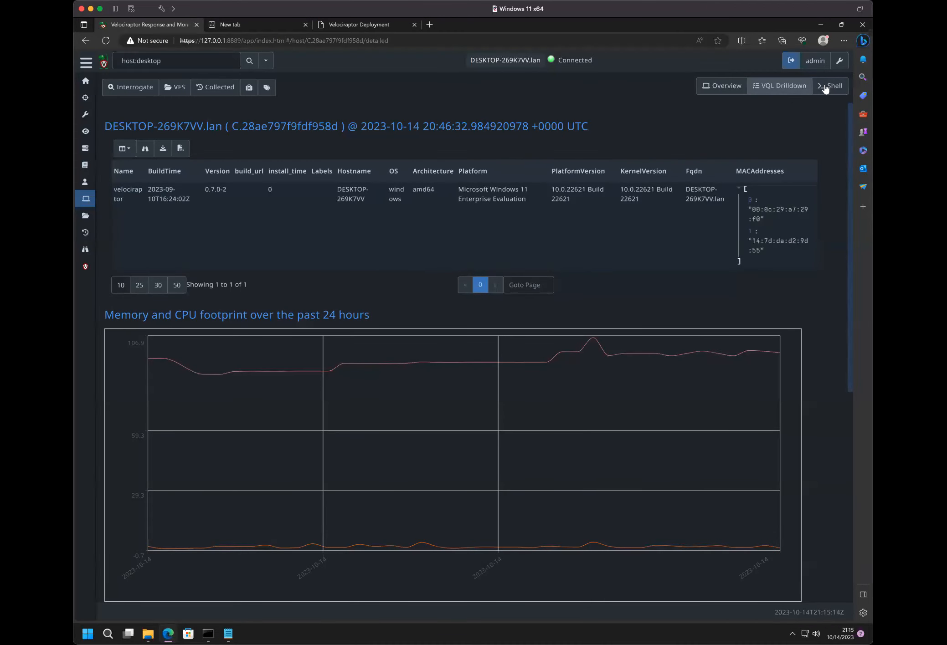
{"action": "left_click", "coordinate": [826, 85]}
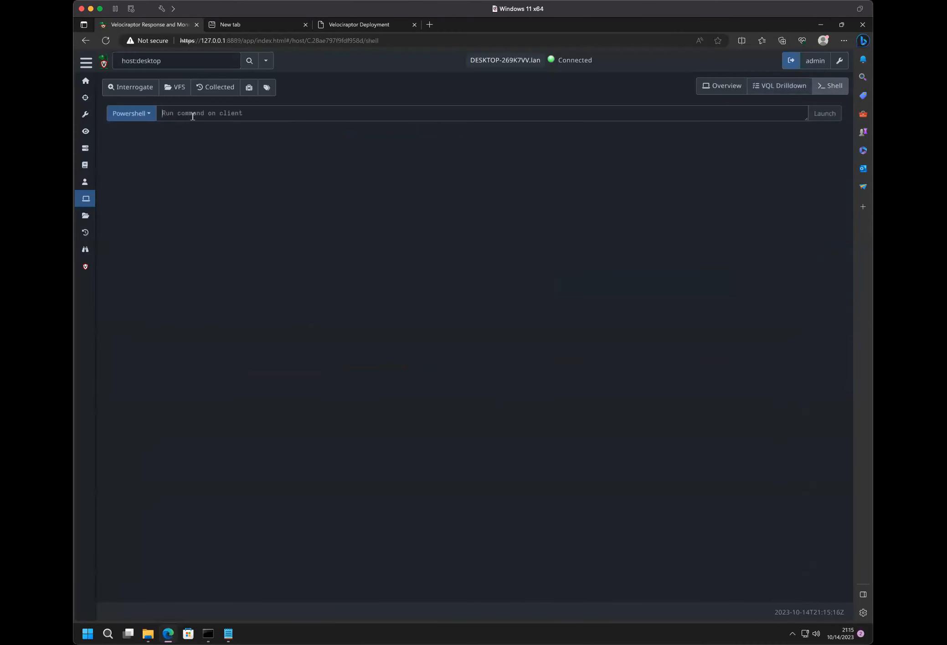
{"action": "key", "text": "ctrl+v"}
{"action": "key", "text": "ctrl+z"}
{"action": "left_click", "coordinate": [358, 24]}
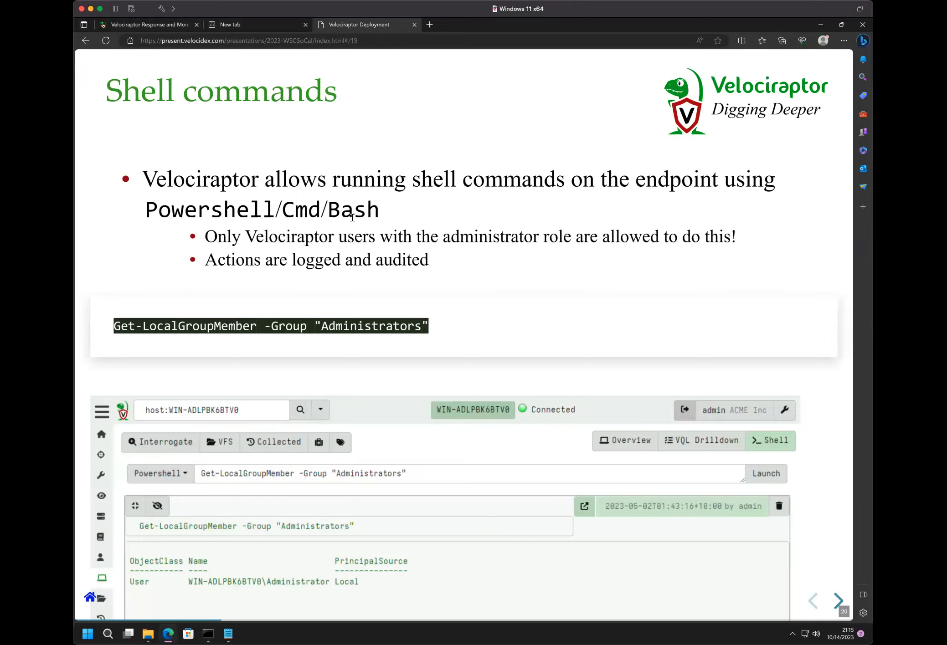
{"action": "left_click", "coordinate": [149, 24]}
{"action": "key", "text": "ctrl+v"}
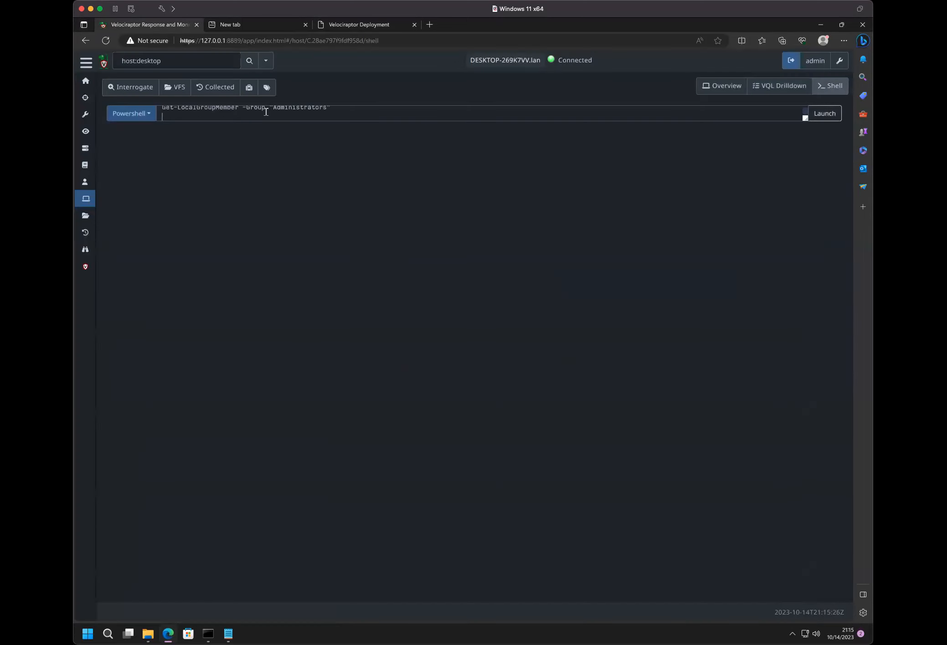
{"action": "key", "text": "BackSpace"}
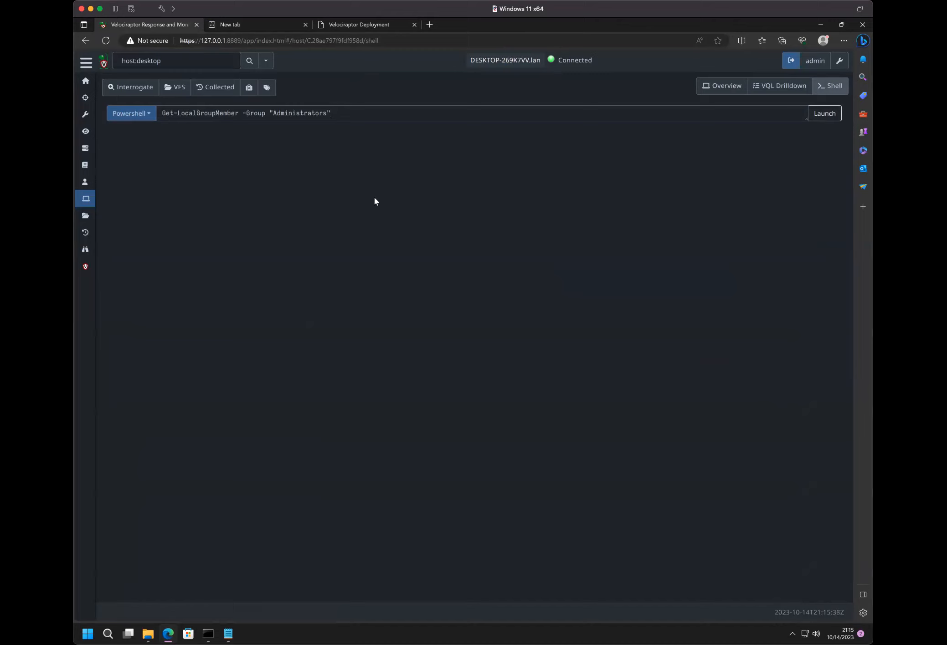
{"action": "left_click", "coordinate": [830, 113]}
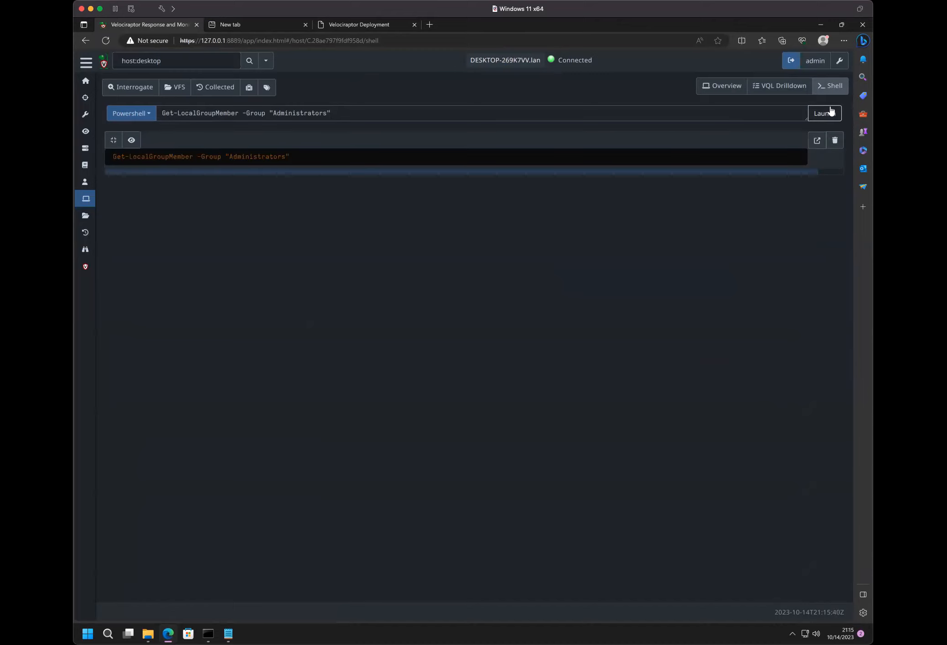
{"action": "left_click", "coordinate": [127, 141]}
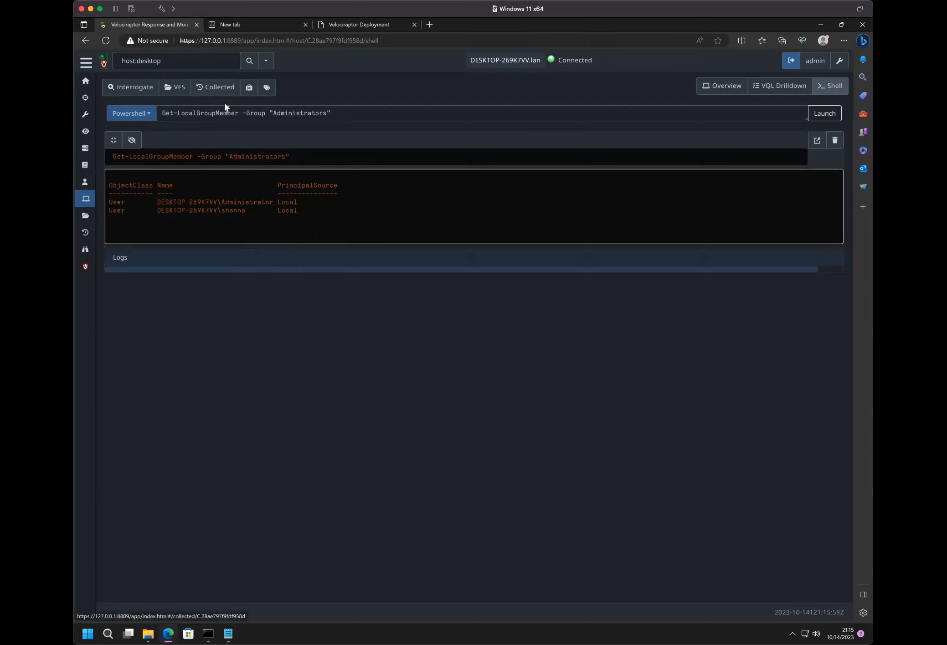
- Open the host's collected artifacts in a separate browser tab and expand the Velociraptor navigation sidebar
{"action": "right_click", "coordinate": [219, 91]}
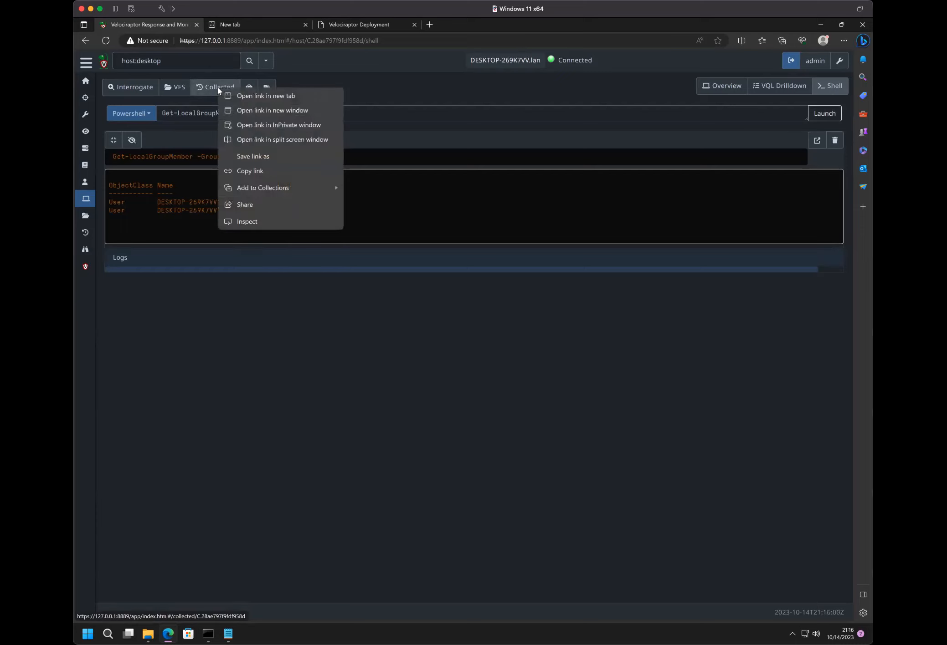
{"action": "left_click", "coordinate": [234, 92]}
{"action": "left_click", "coordinate": [414, 24]}
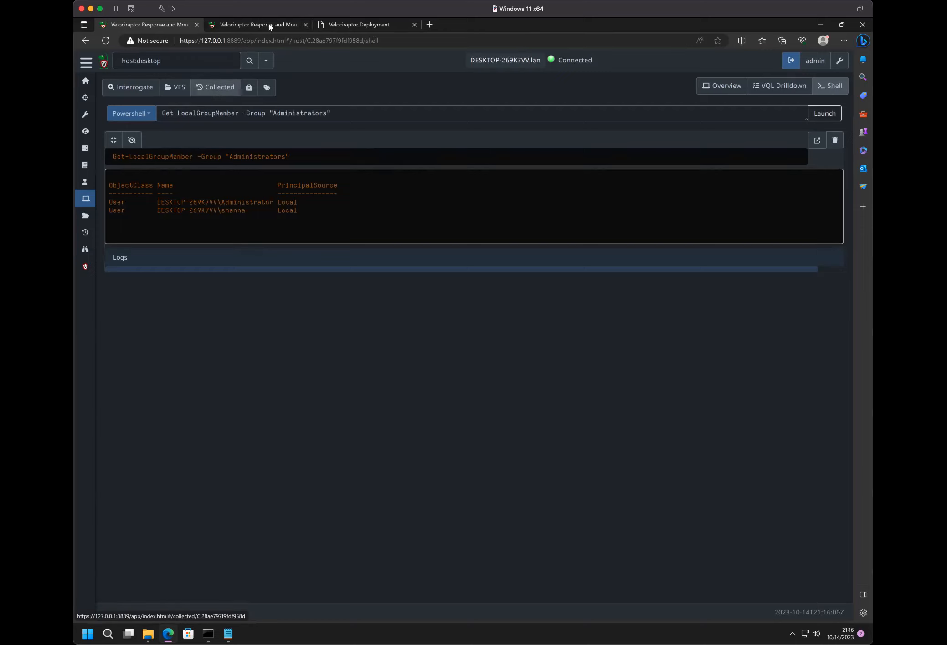
{"action": "left_click", "coordinate": [79, 67]}
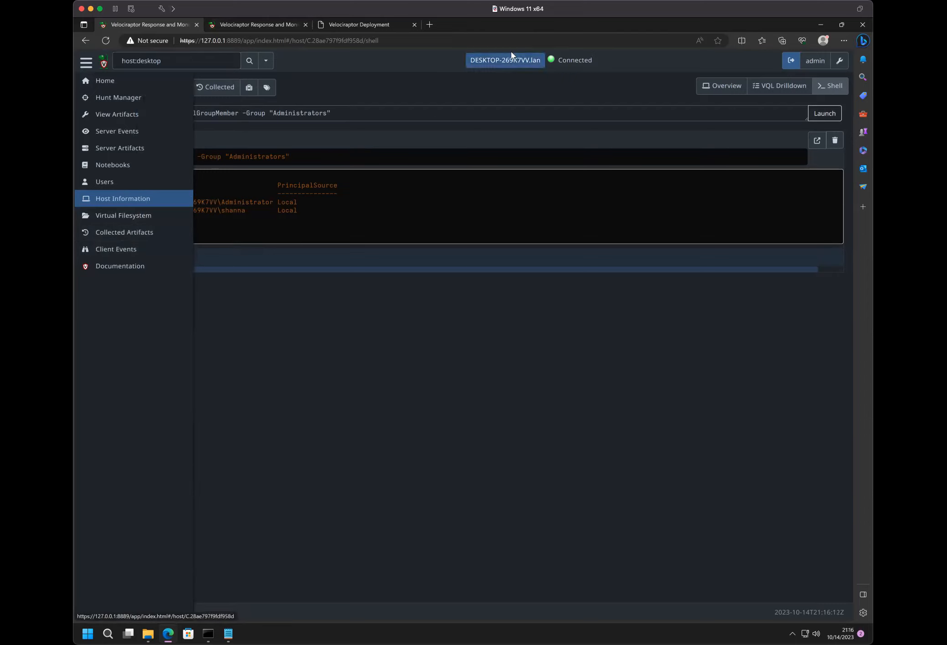
- Examine the overviews of the Generic.Client.Info and Windows.System.PowerShell collections
{"action": "left_click", "coordinate": [263, 24]}
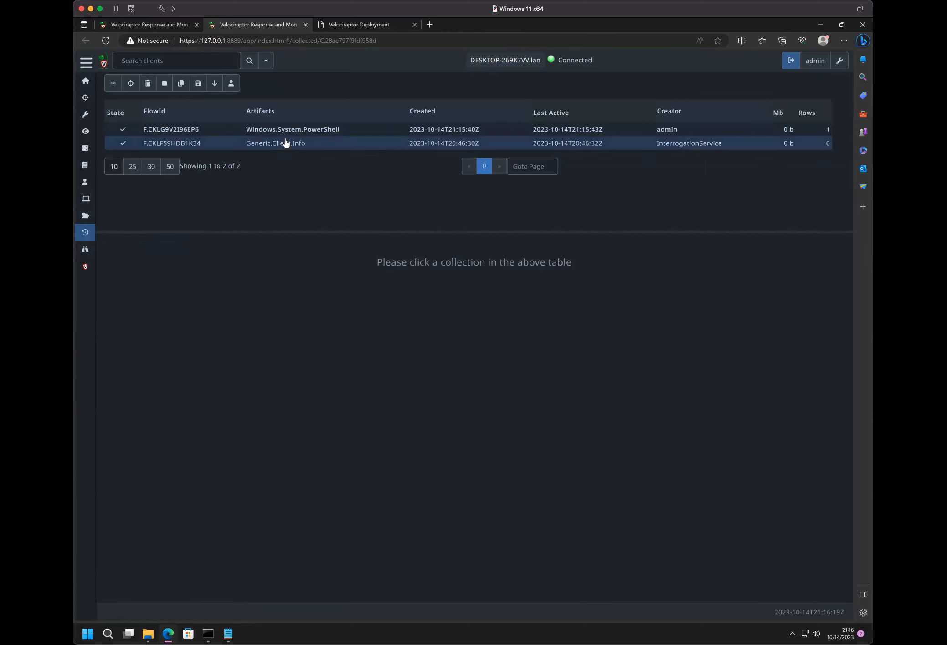
{"action": "left_click", "coordinate": [363, 145]}
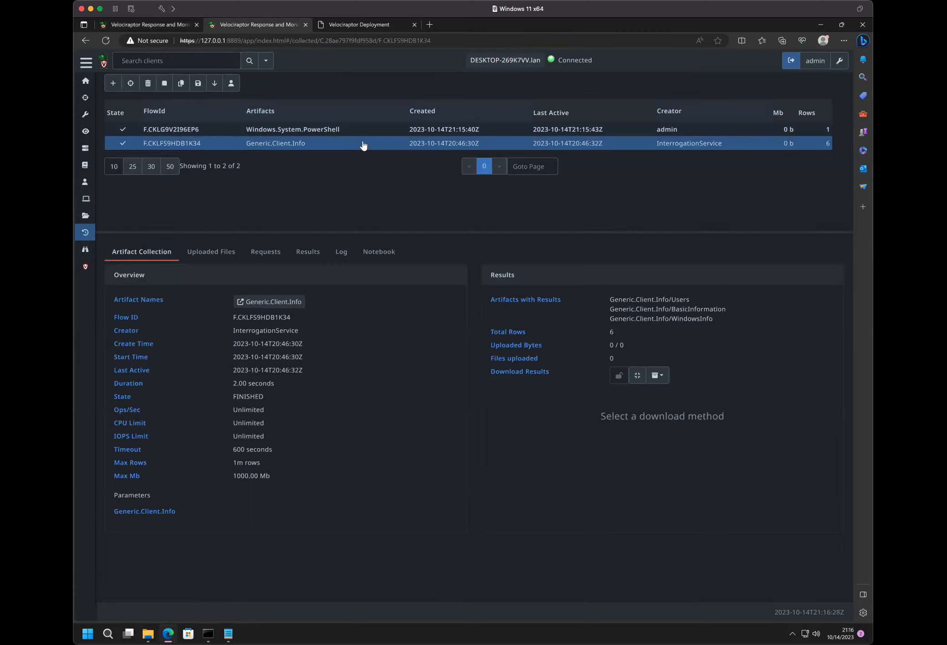
{"action": "left_click", "coordinate": [329, 133]}
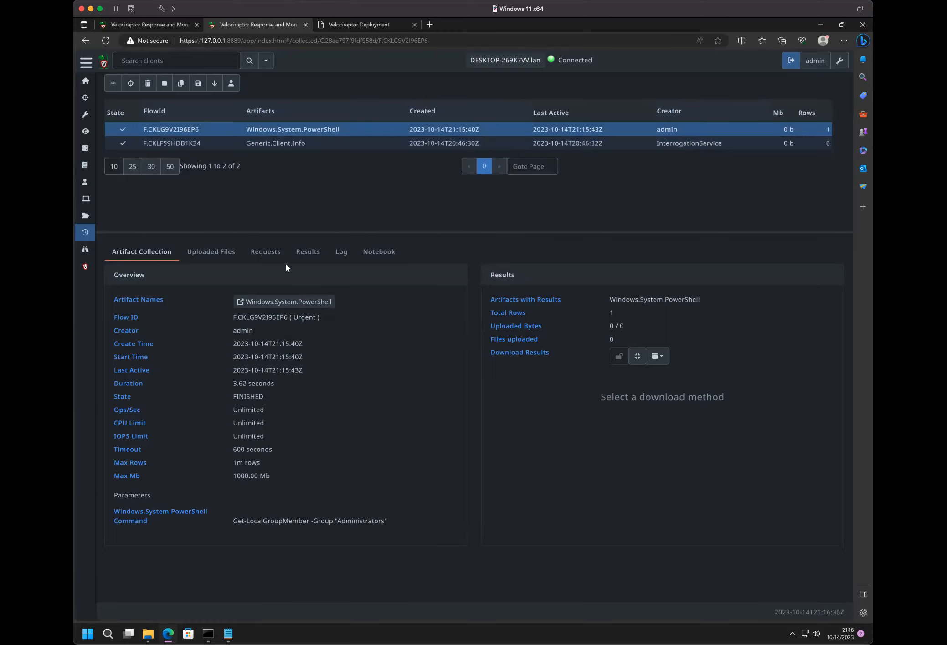
- Compare the shell output with the Windows.System.PowerShell collection and inspect that collection's log
{"action": "left_click", "coordinate": [133, 26]}
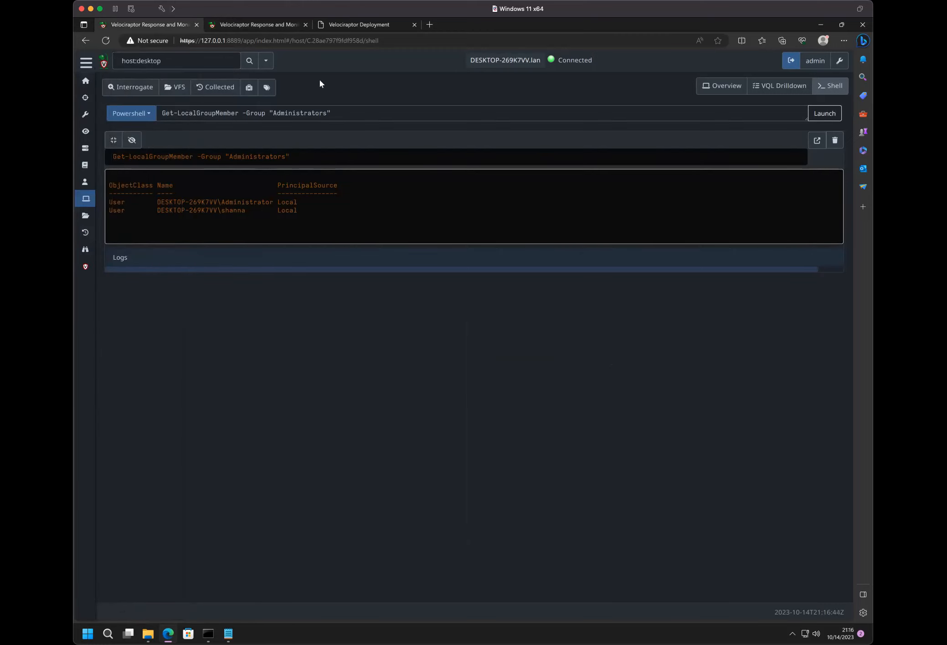
{"action": "left_click", "coordinate": [259, 25]}
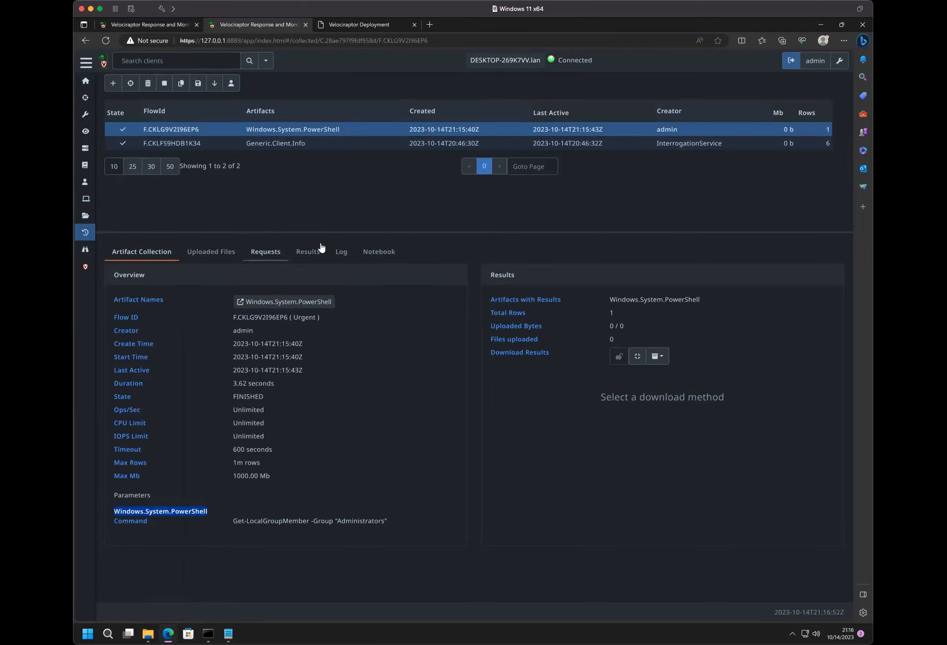
{"action": "left_click", "coordinate": [343, 252]}
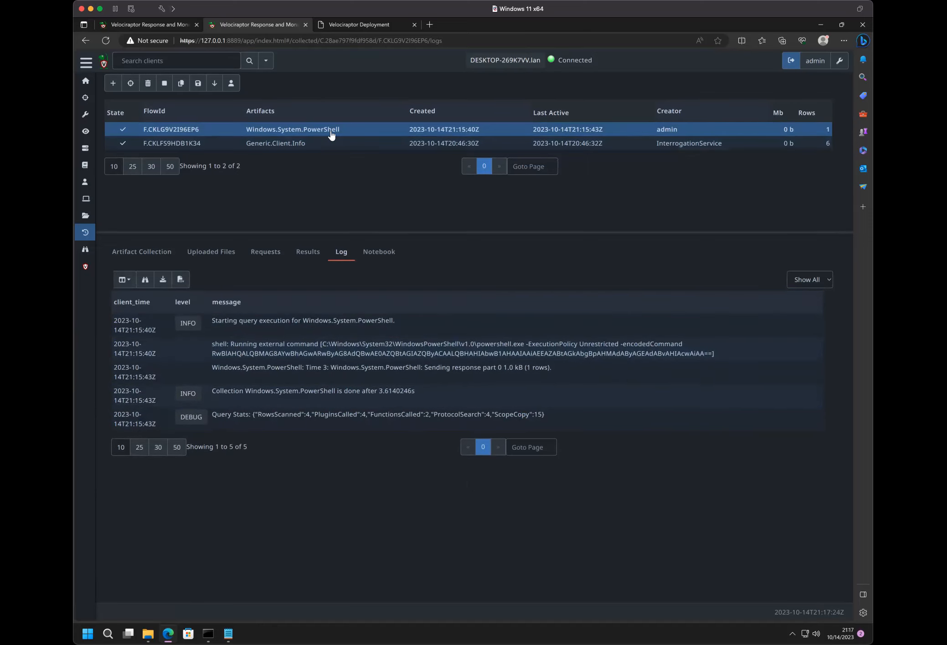
- Change the shell command to Get-LocalGroupMember -zzz"Administrators" and launch it, briefly revealing and hiding the output of the original command
{"action": "left_click", "coordinate": [173, 26]}
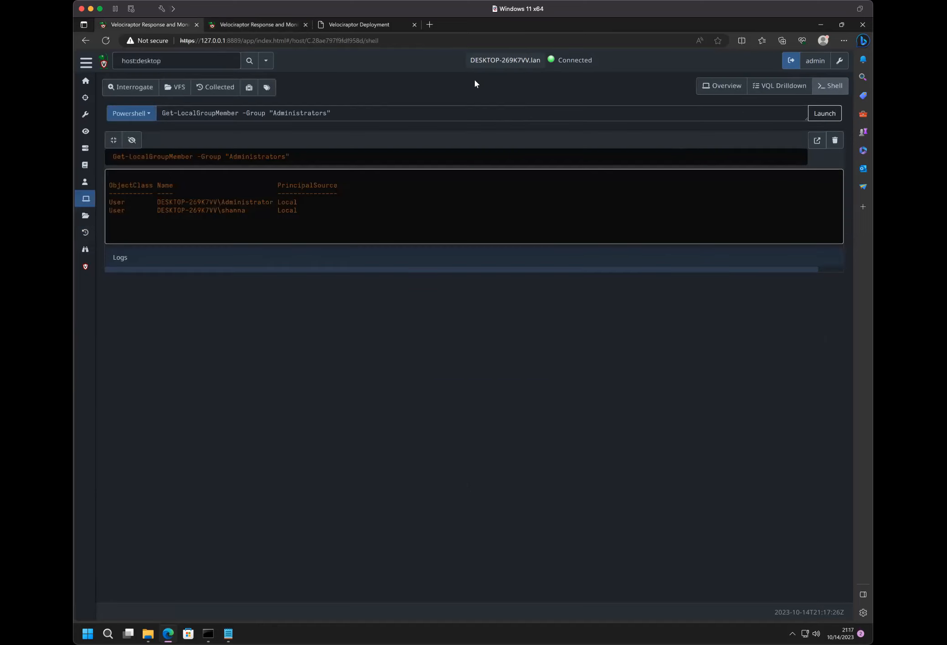
{"action": "double_click", "coordinate": [253, 115]}
{"action": "type", "text": "zzz"}
{"action": "left_click", "coordinate": [834, 114]}
{"action": "left_click", "coordinate": [131, 281]}
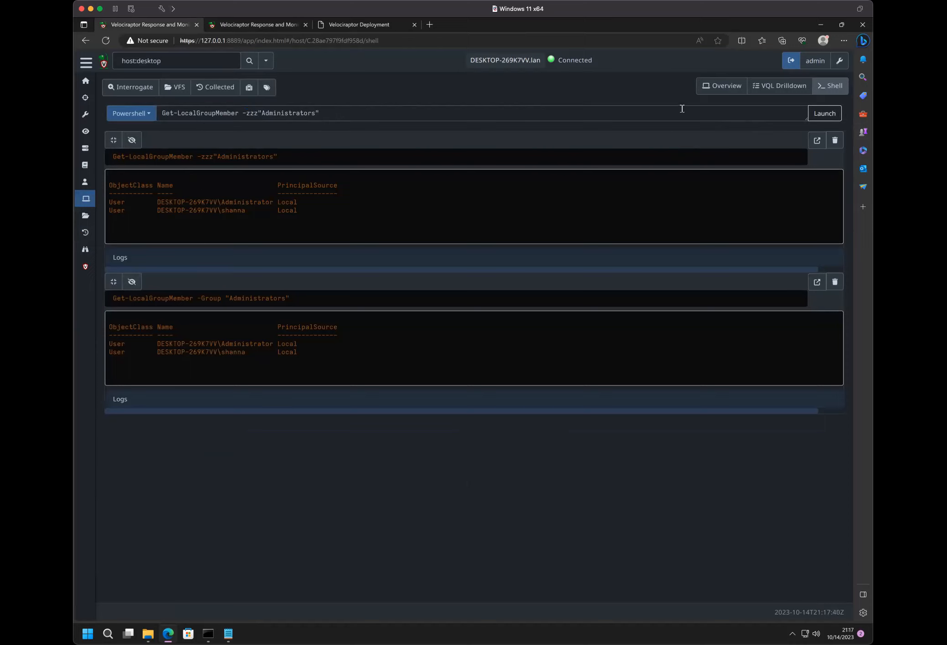
{"action": "left_click", "coordinate": [132, 281]}
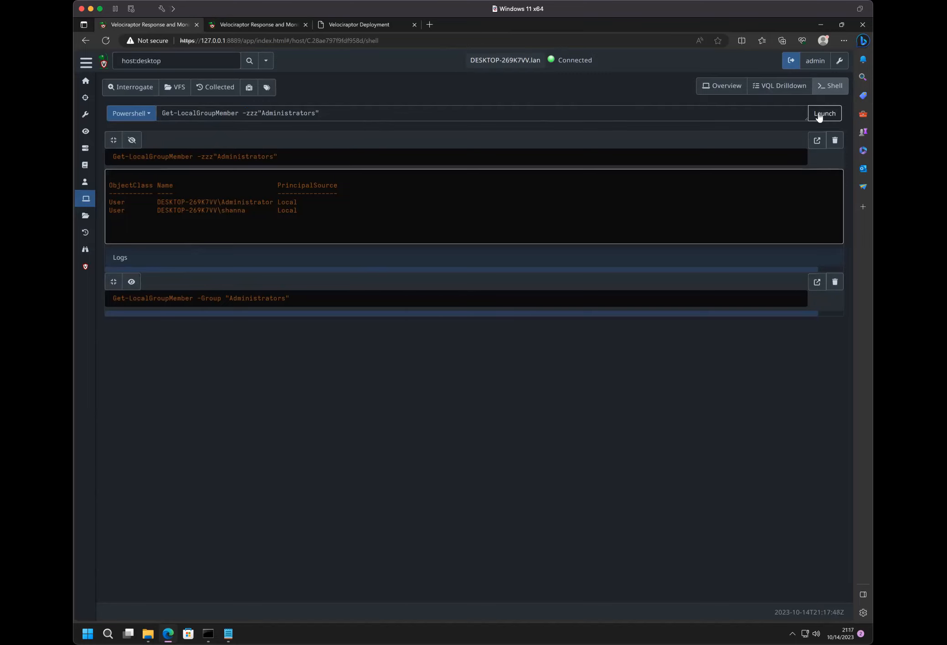
- Show the output of the earliest Get-LocalGroupMember -zzz"Administrators" run in the shell history
{"action": "left_click", "coordinate": [408, 116]}
{"action": "key", "text": "ctrl+a"}
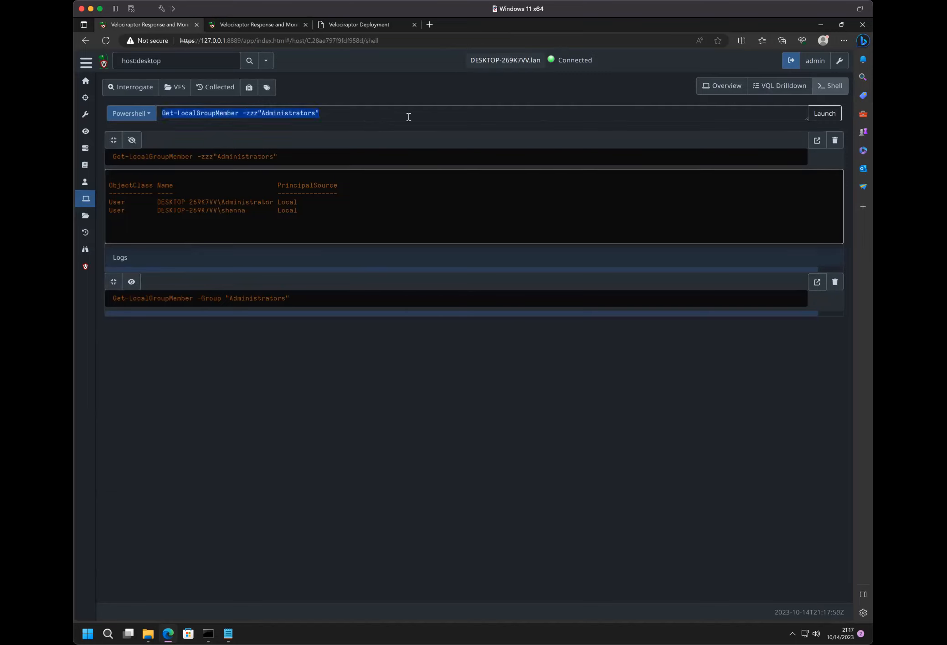
{"action": "left_click", "coordinate": [420, 168]}
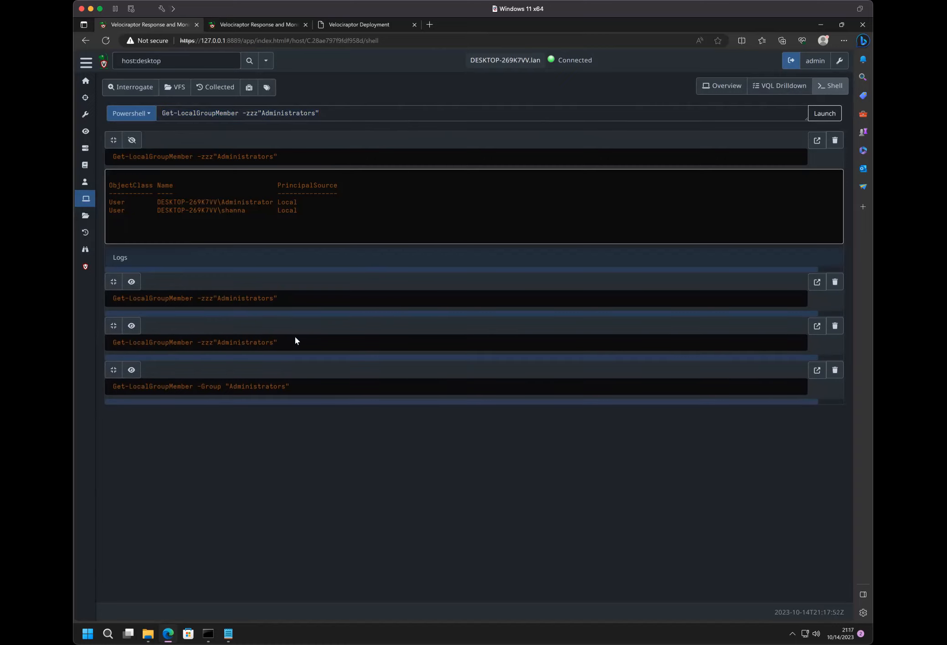
{"action": "left_click", "coordinate": [132, 327]}
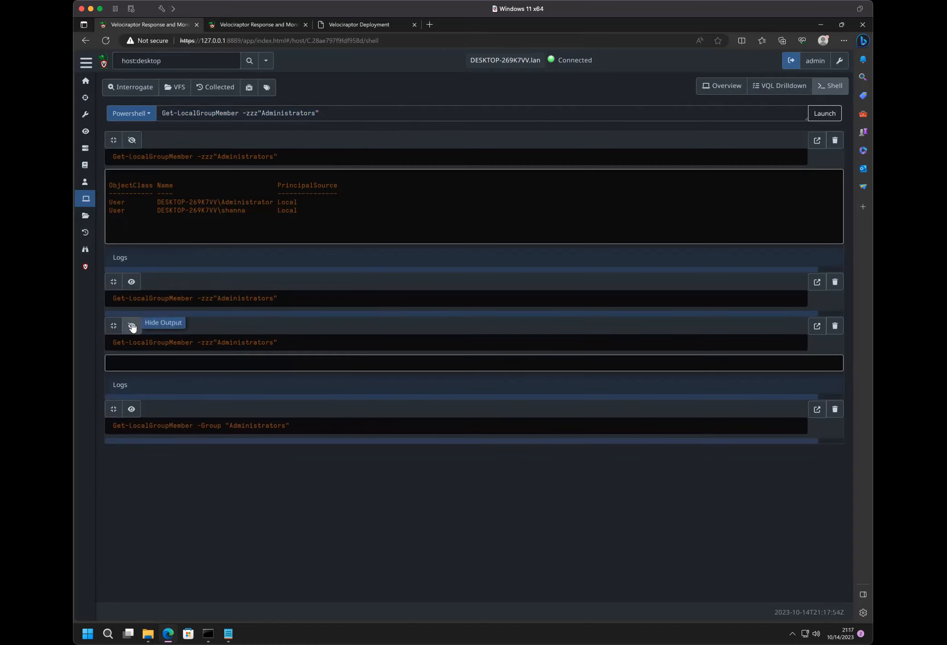
- Inspect the overview, log and notebook of the PowerShell collection created at 21:17:47, and return to the Velociraptor welcome screen
{"action": "left_click", "coordinate": [290, 27]}
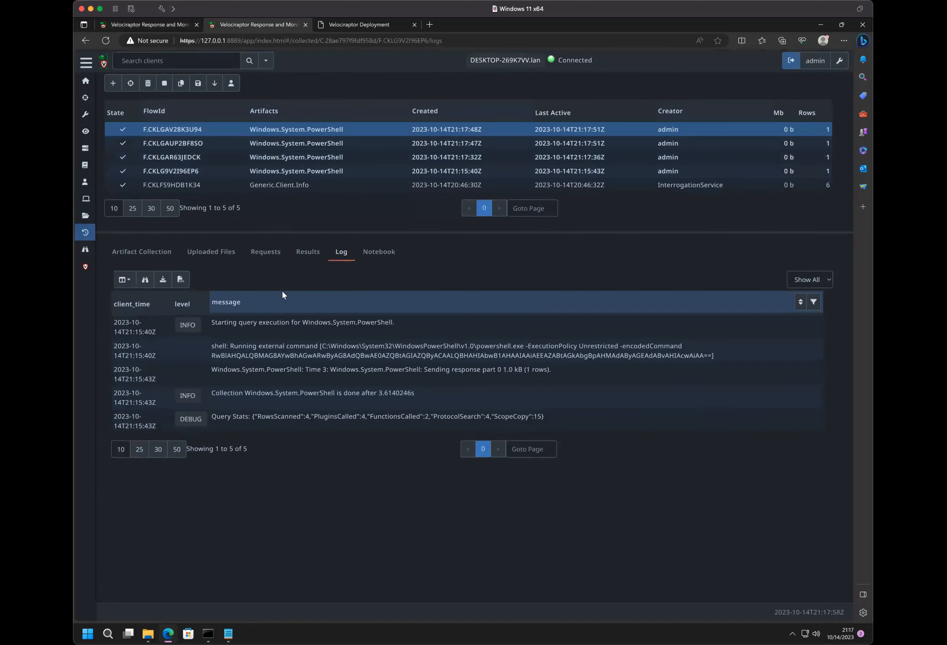
{"action": "left_click", "coordinate": [202, 144]}
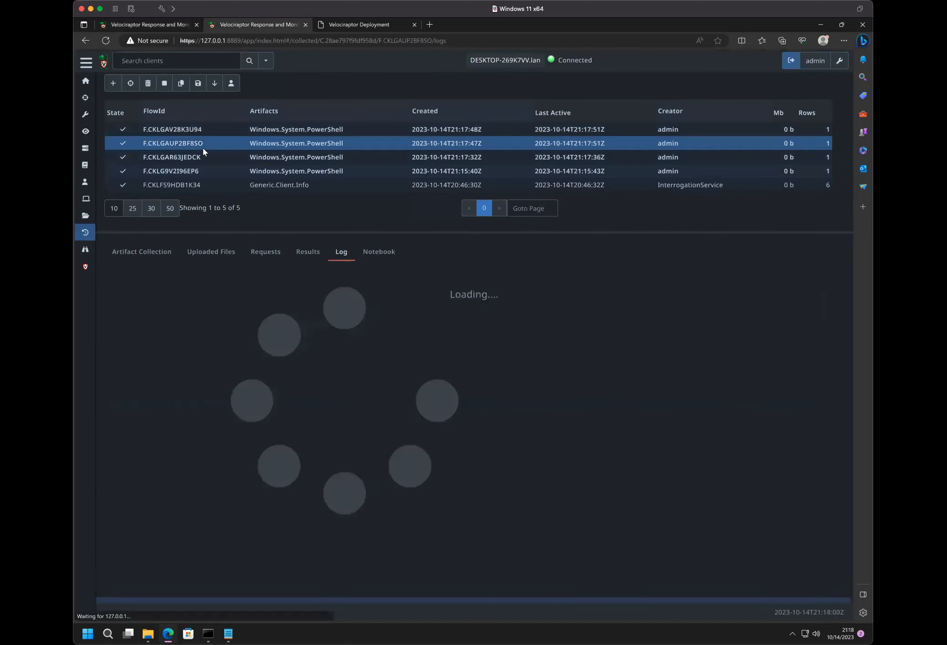
{"action": "left_click", "coordinate": [113, 253]}
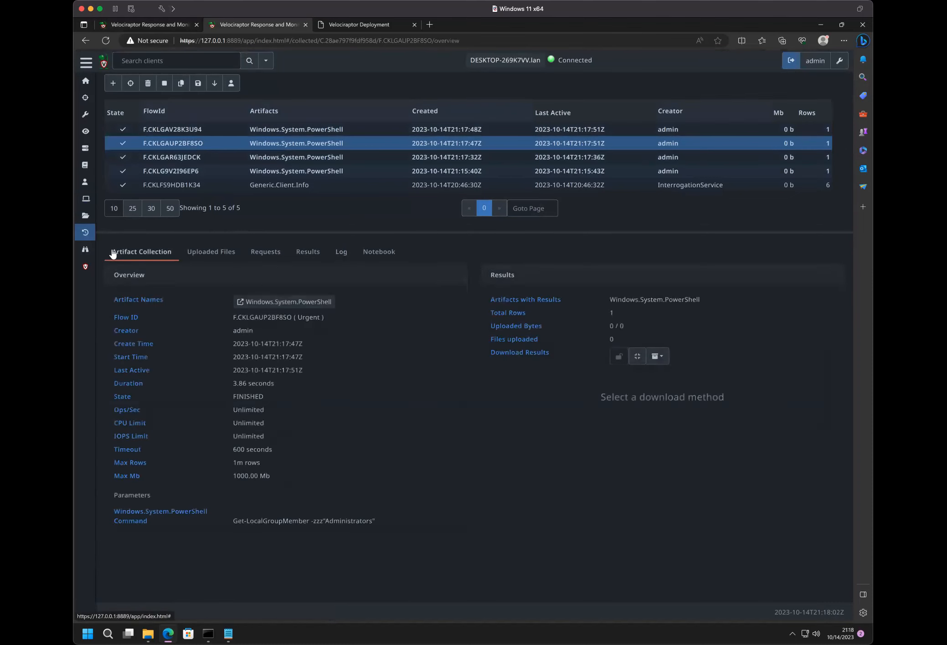
{"action": "left_click", "coordinate": [340, 253]}
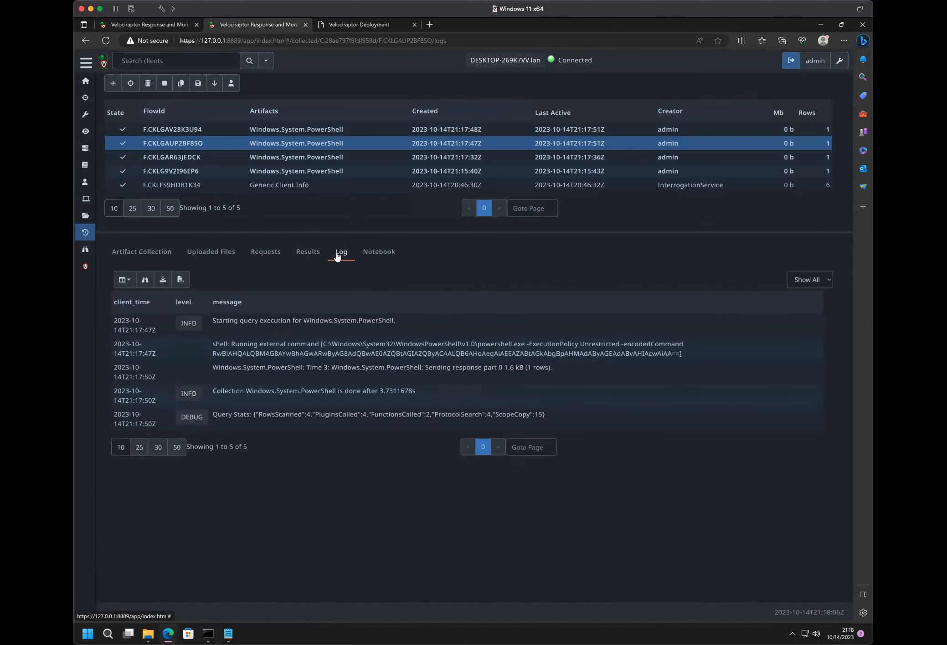
{"action": "left_click", "coordinate": [382, 258]}
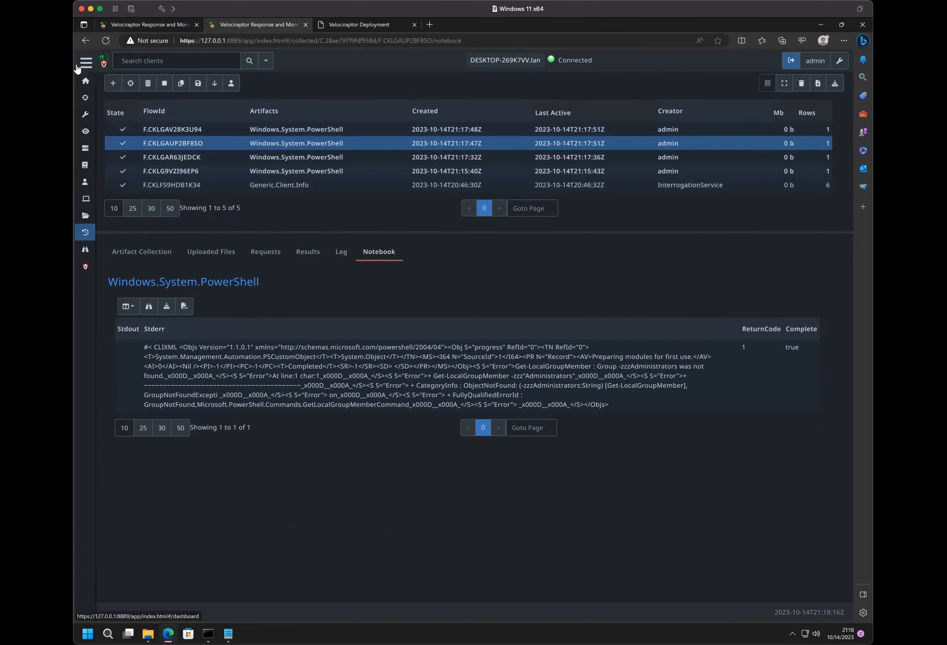
{"action": "left_click", "coordinate": [103, 65]}
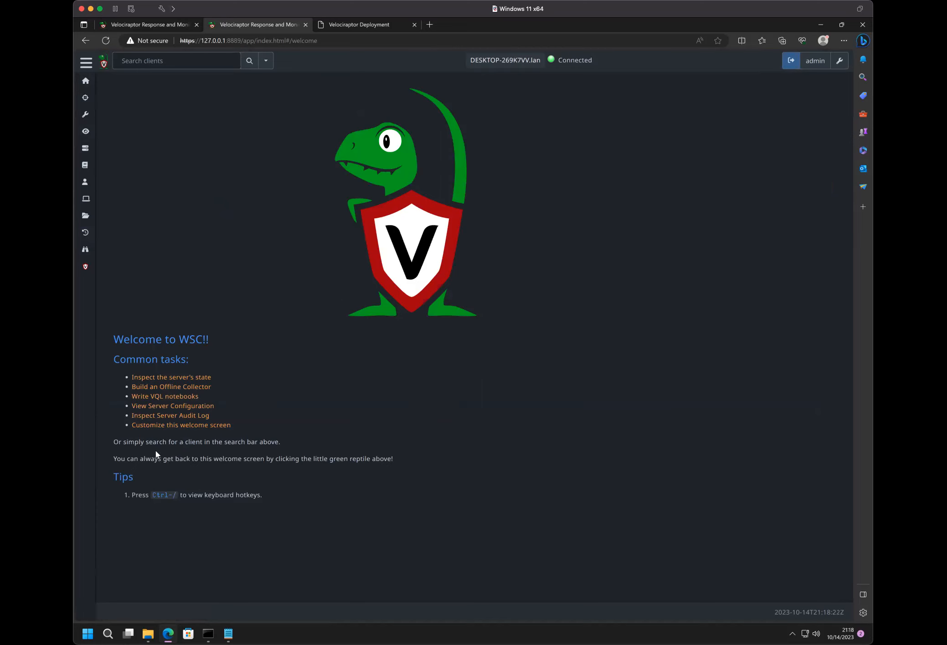
- Inspect the server audit log at 20 rows per page, expanding the 21:15:40 ScheduleFlow entry down to its parameters, and return to the welcome screen
{"action": "left_click", "coordinate": [139, 416]}
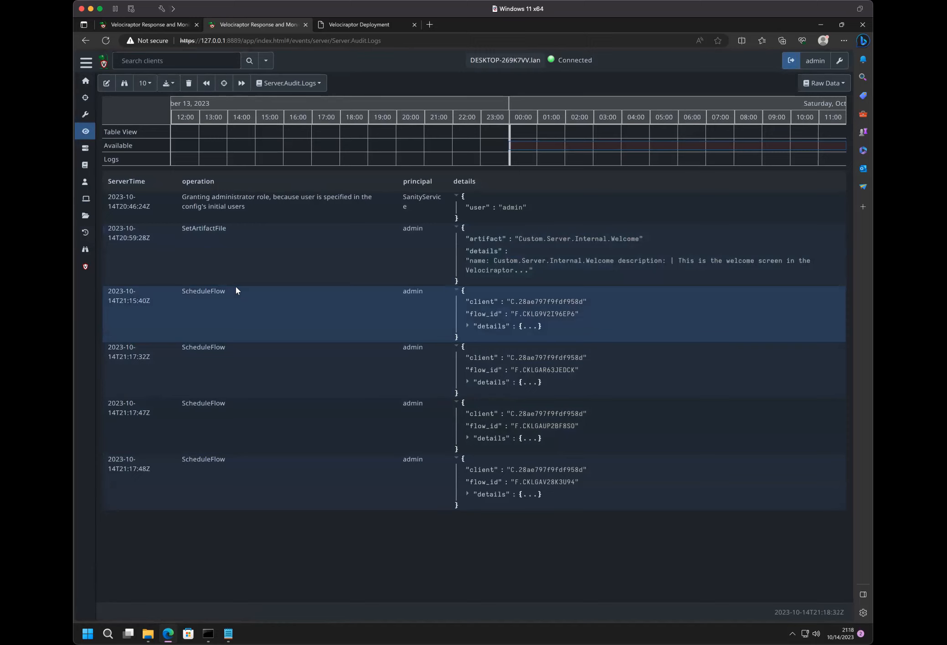
{"action": "left_click", "coordinate": [144, 83]}
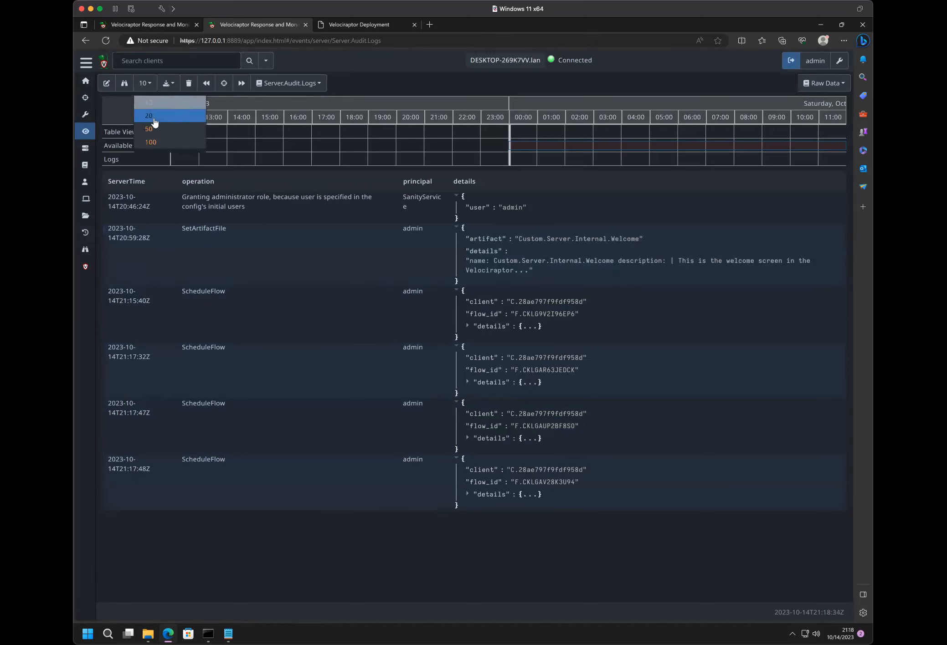
{"action": "left_click", "coordinate": [154, 117]}
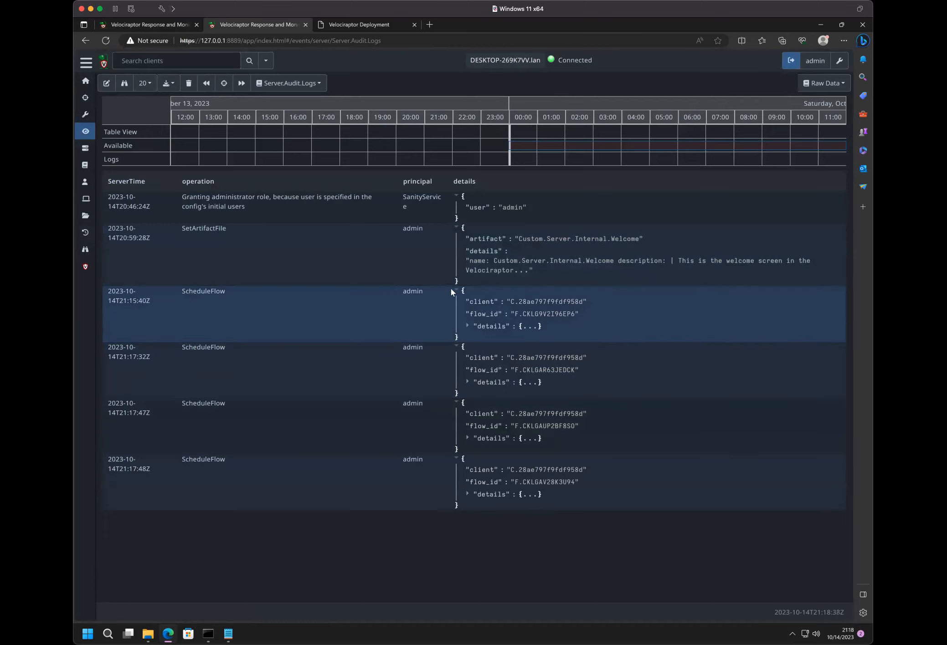
{"action": "left_click", "coordinate": [467, 327]}
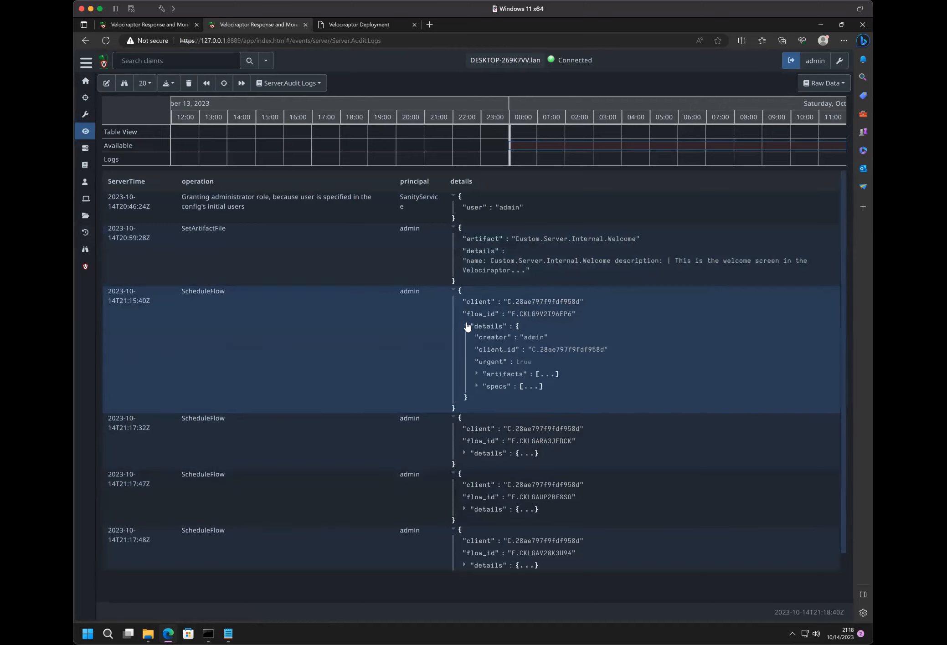
{"action": "left_click", "coordinate": [476, 374]}
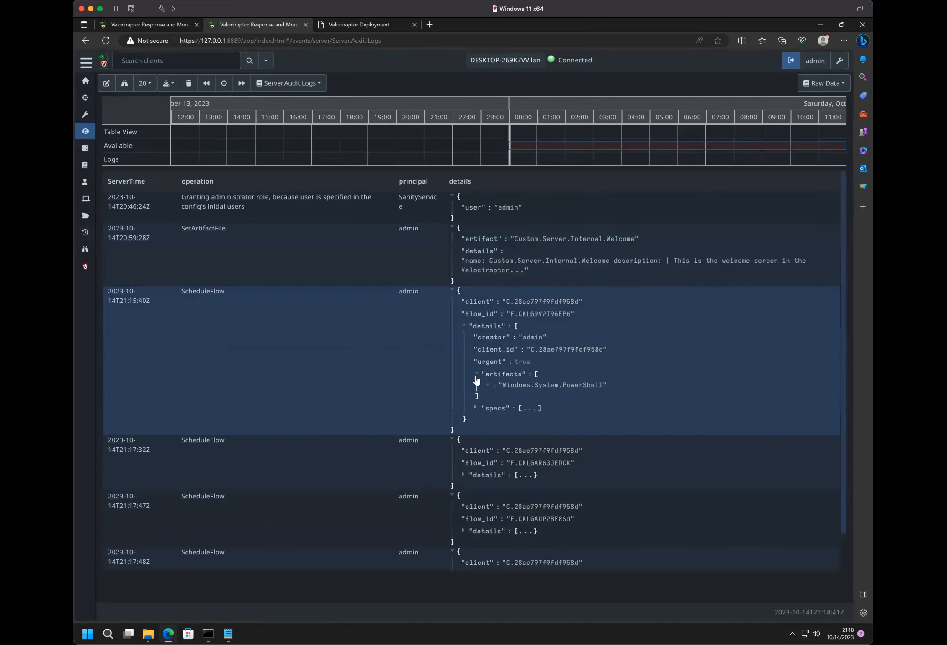
{"action": "left_click", "coordinate": [476, 408]}
{"action": "left_click", "coordinate": [487, 419]}
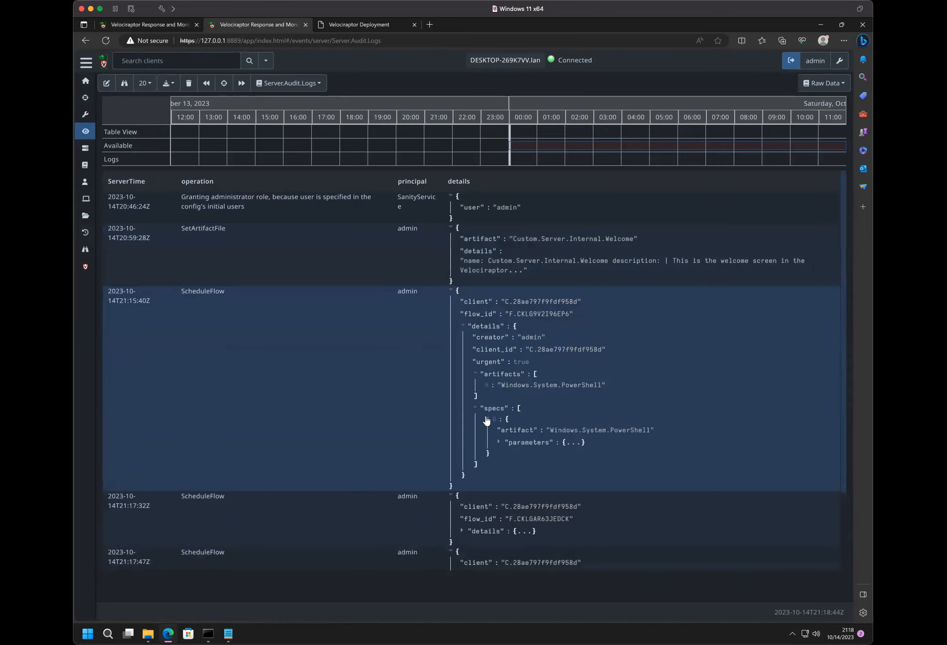
{"action": "left_click", "coordinate": [498, 442]}
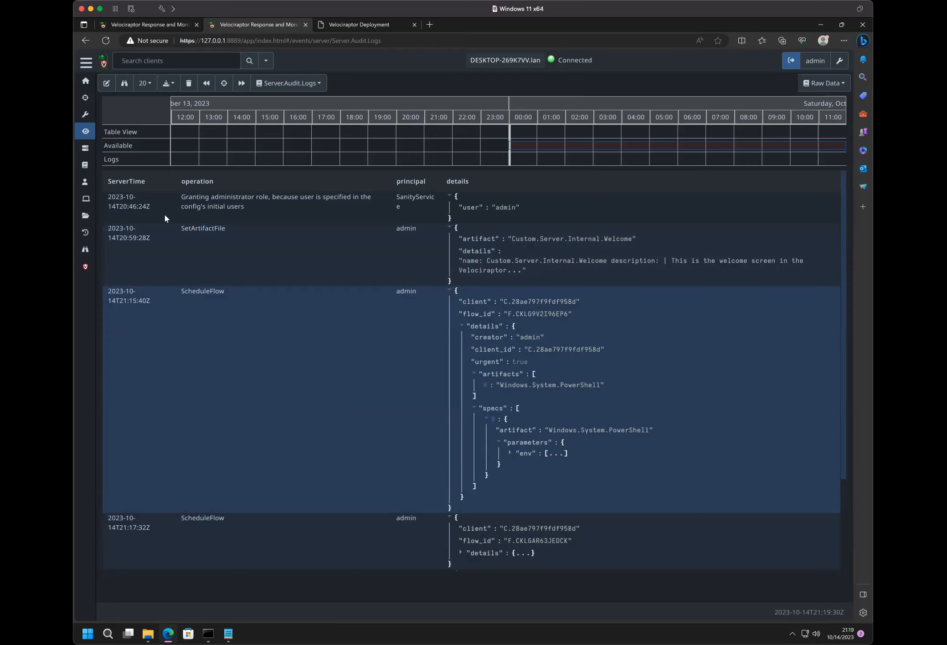
{"action": "left_click", "coordinate": [100, 65]}
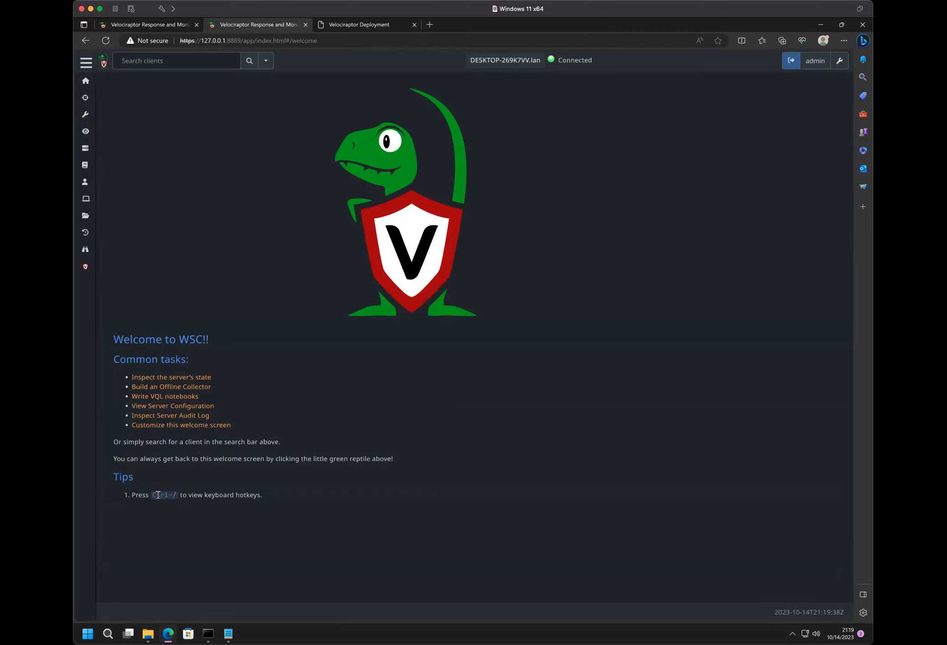
- Show 50 rows per page in the server audit log and expand the 21:15:40 ScheduleFlow entry down to its command parameter's value
{"action": "left_click", "coordinate": [159, 416]}
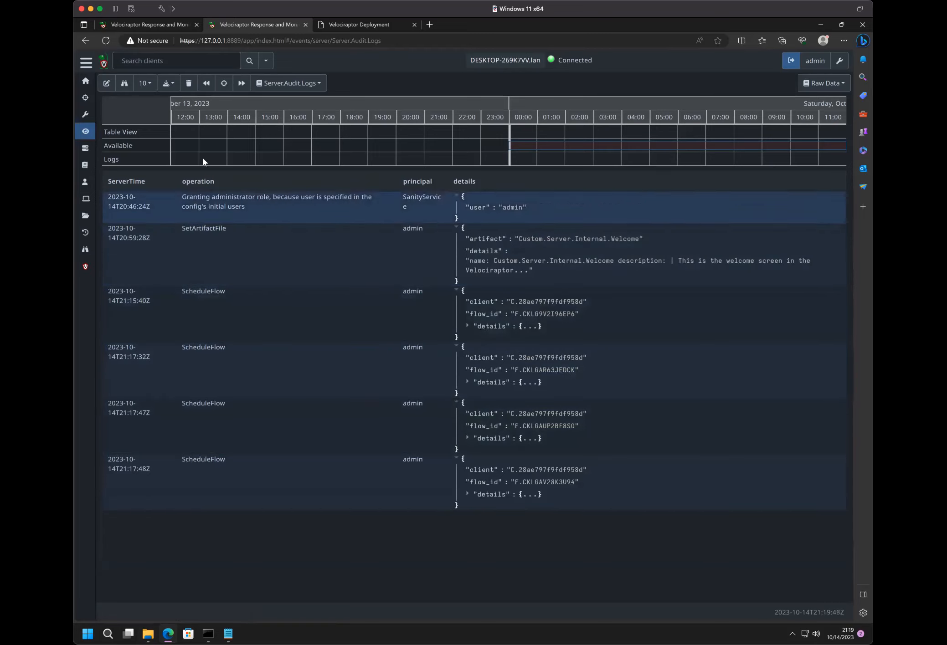
{"action": "left_click", "coordinate": [145, 83]}
{"action": "left_click", "coordinate": [151, 129]}
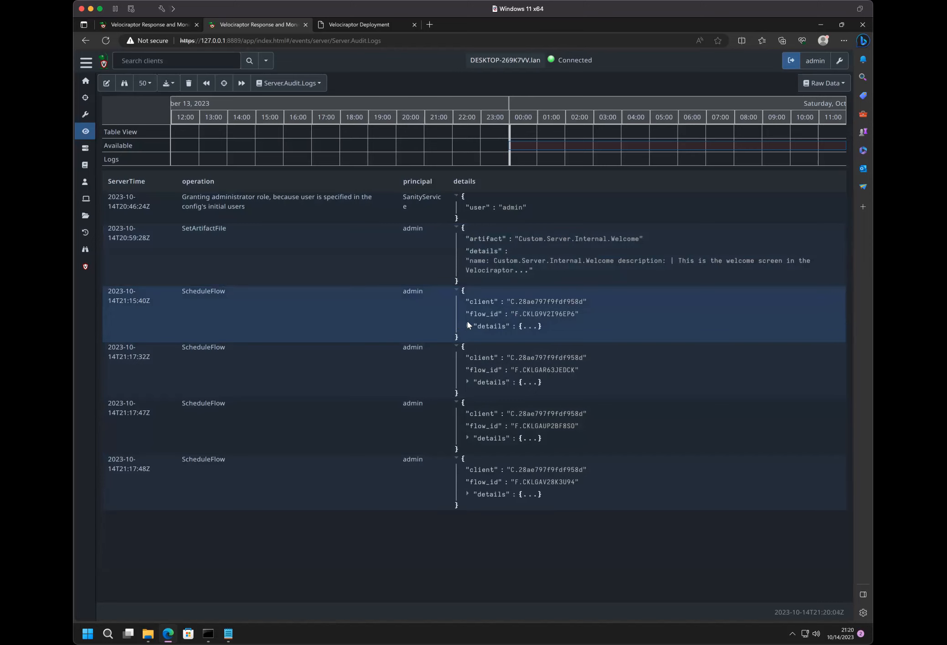
{"action": "left_click", "coordinate": [466, 326]}
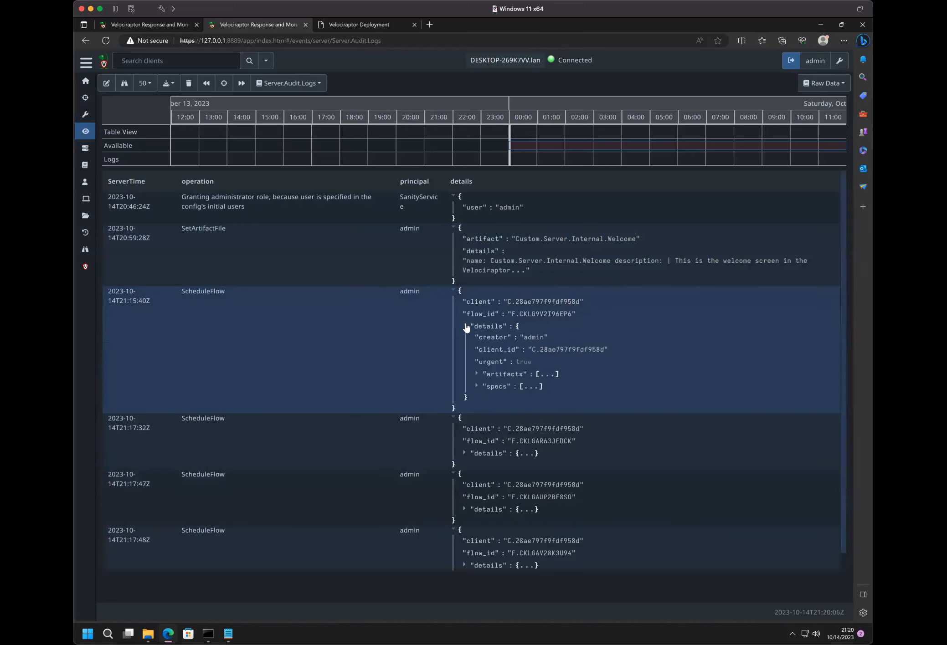
{"action": "left_click", "coordinate": [478, 373]}
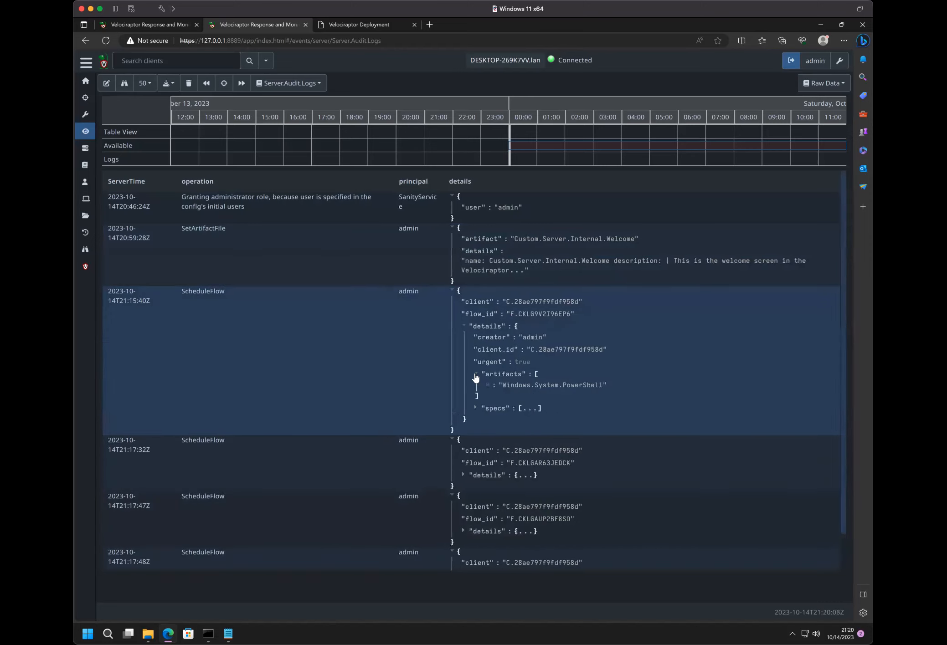
{"action": "left_click", "coordinate": [474, 409]}
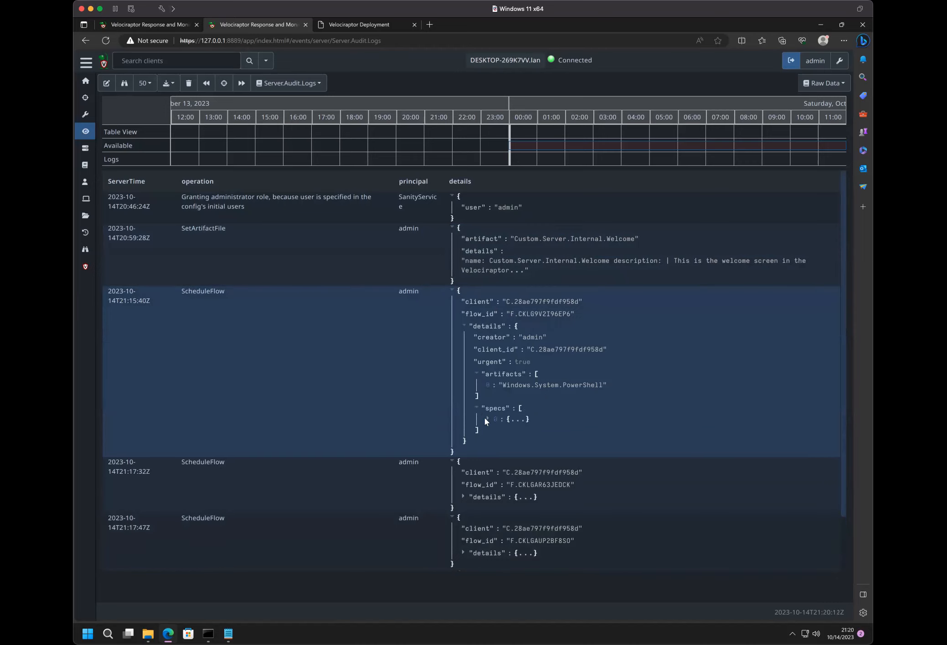
{"action": "left_click", "coordinate": [486, 418]}
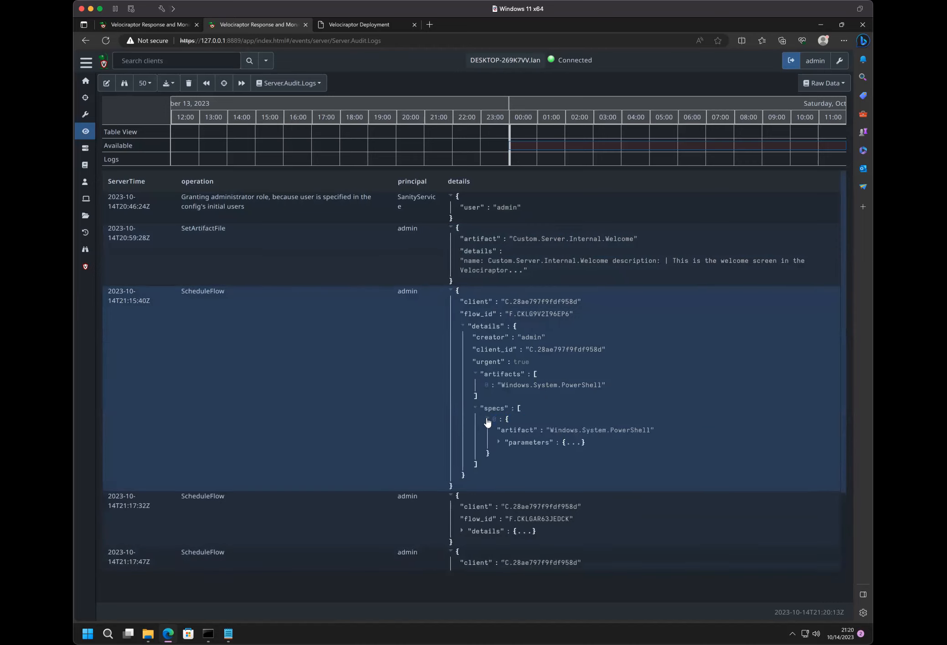
{"action": "left_click", "coordinate": [499, 443]}
{"action": "left_click", "coordinate": [510, 454]}
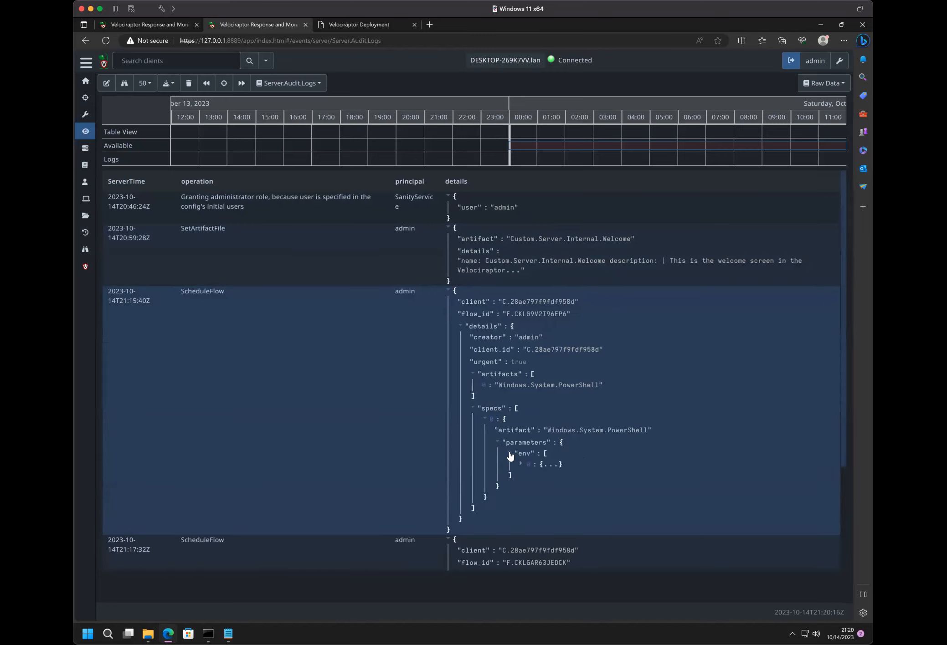
{"action": "left_click", "coordinate": [518, 464]}
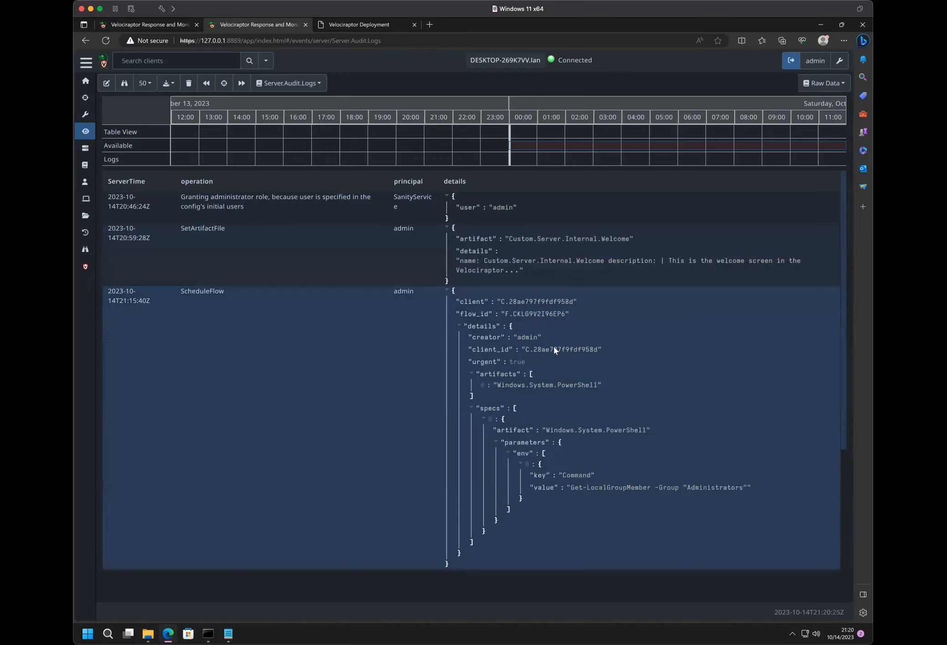
- Copy the client ID from the expanded audit entry, search the clients for it and open the matching host
{"action": "triple_click", "coordinate": [554, 348]}
{"action": "left_click", "coordinate": [557, 349]}
{"action": "double_click", "coordinate": [557, 349]}
{"action": "key", "text": "ctrl+c"}
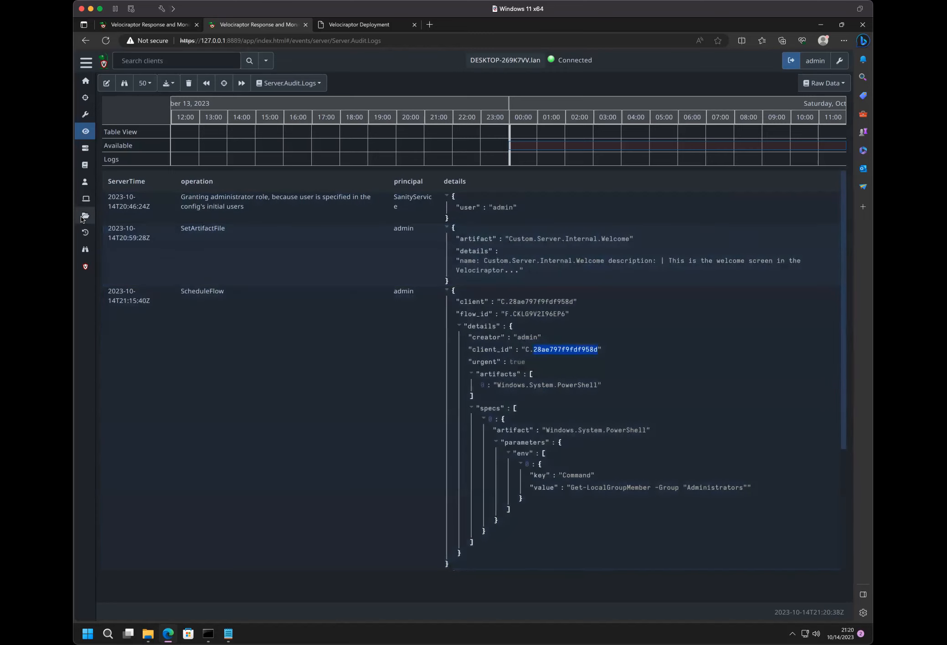
{"action": "left_click", "coordinate": [147, 60]}
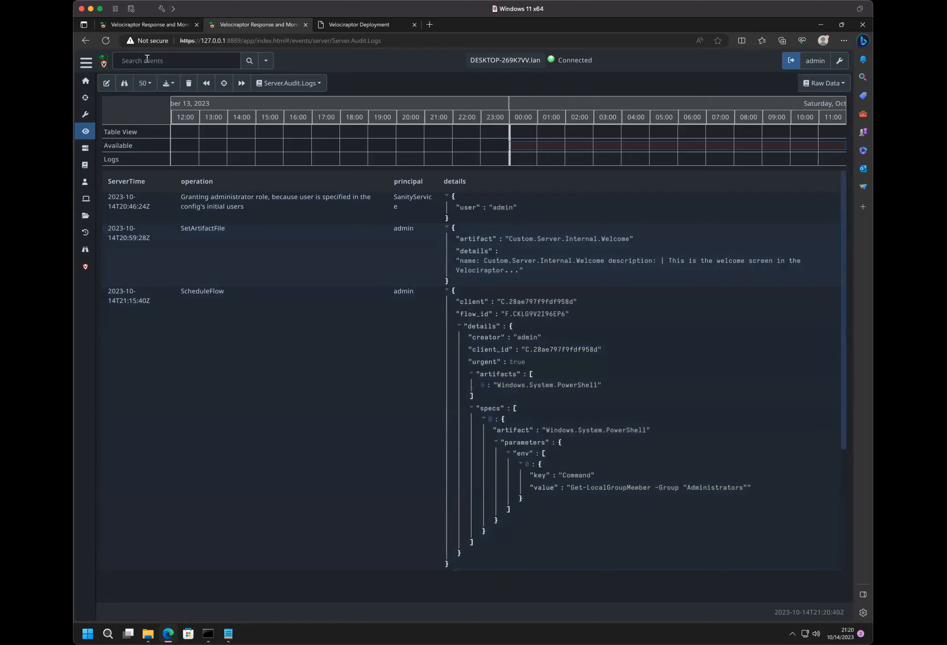
{"action": "type", "text": "c."}
{"action": "key", "text": "ctrl+v"}
{"action": "key", "text": "Return"}
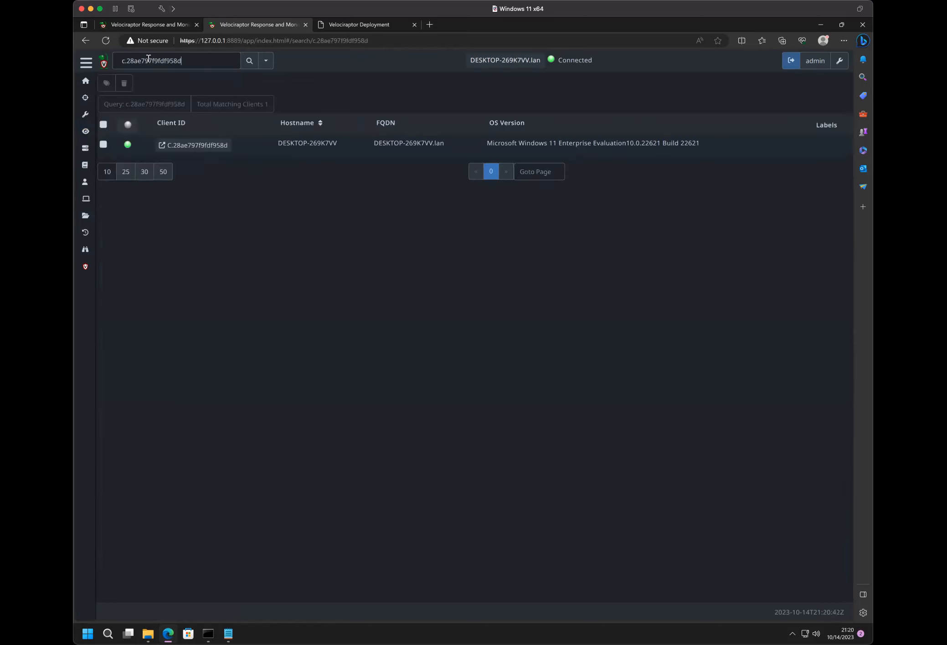
{"action": "left_click", "coordinate": [188, 147]}
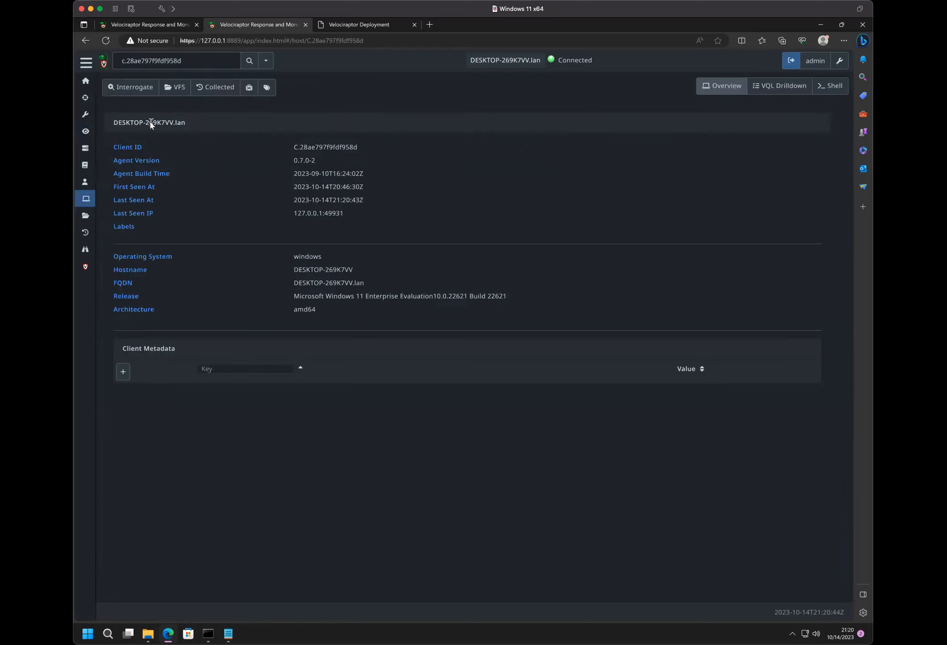
- Open the host's collections, view the PowerShell collection created at 21:17:47 and highlight its page address
{"action": "left_click", "coordinate": [212, 87]}
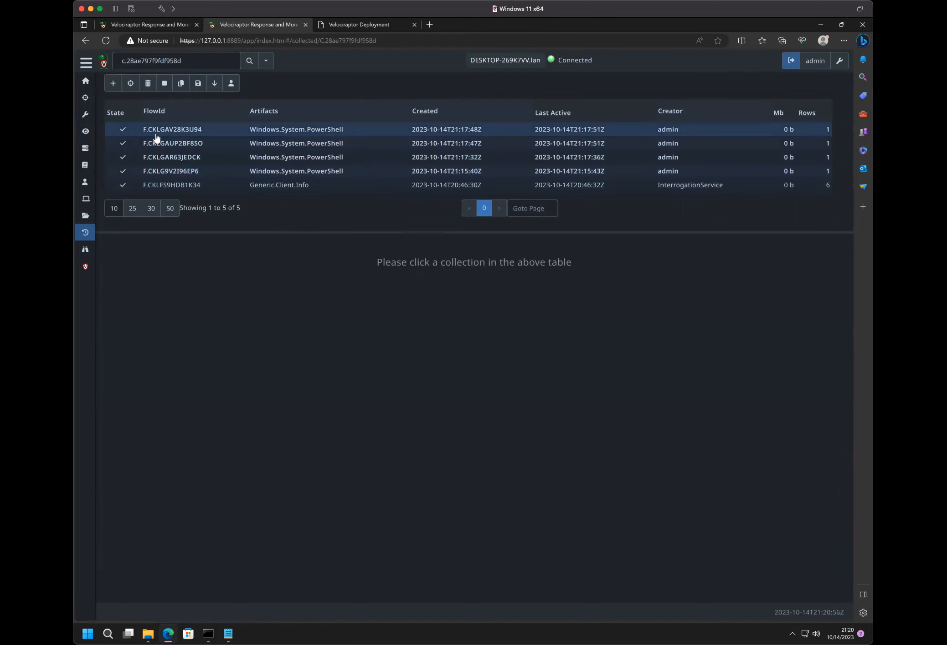
{"action": "left_click", "coordinate": [194, 143]}
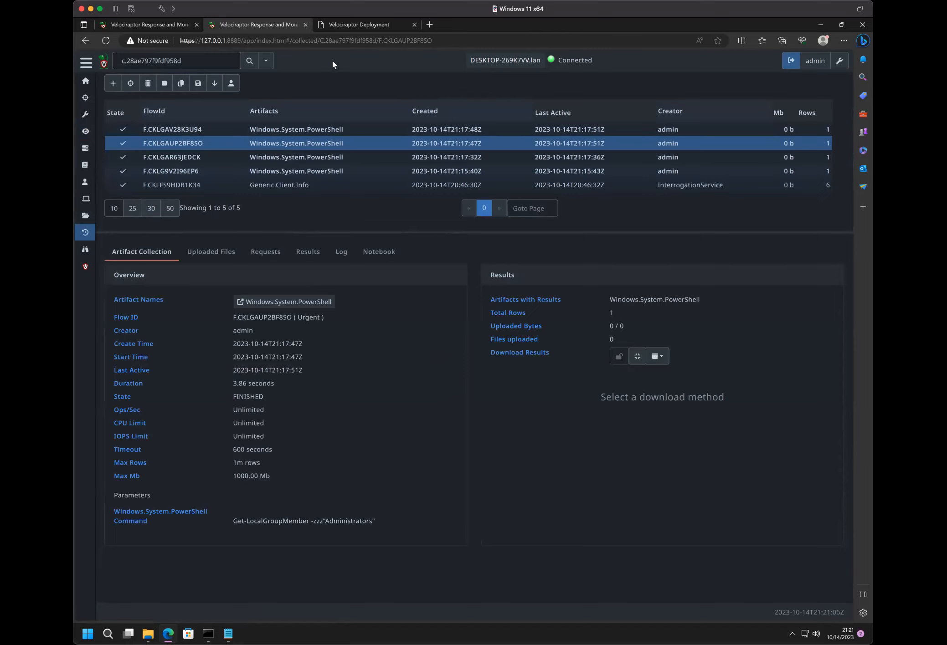
{"action": "left_click", "coordinate": [406, 41]}
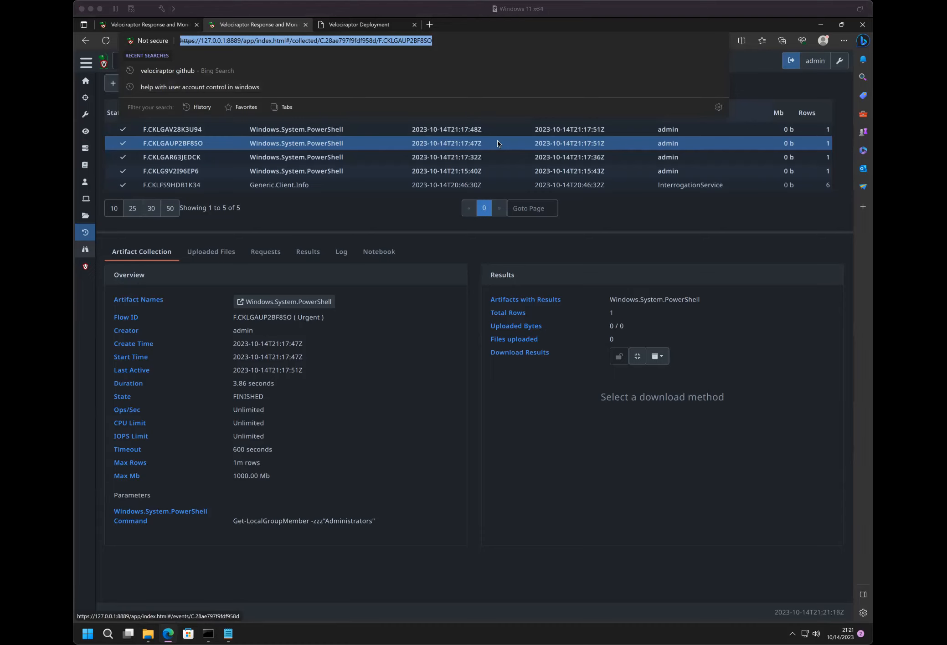
{"action": "left_click", "coordinate": [330, 321]}
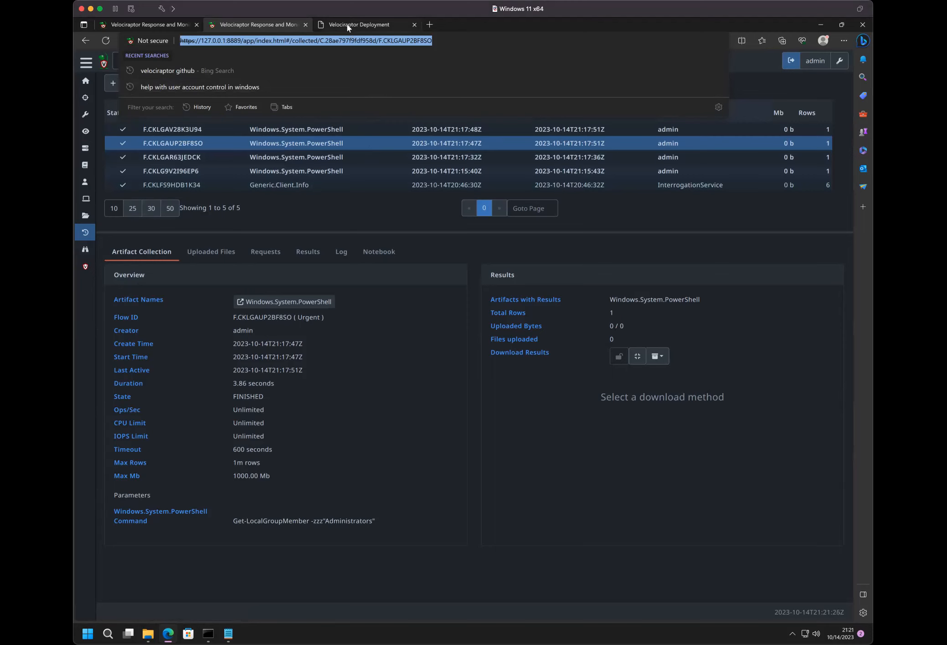
{"action": "left_click", "coordinate": [451, 265]}
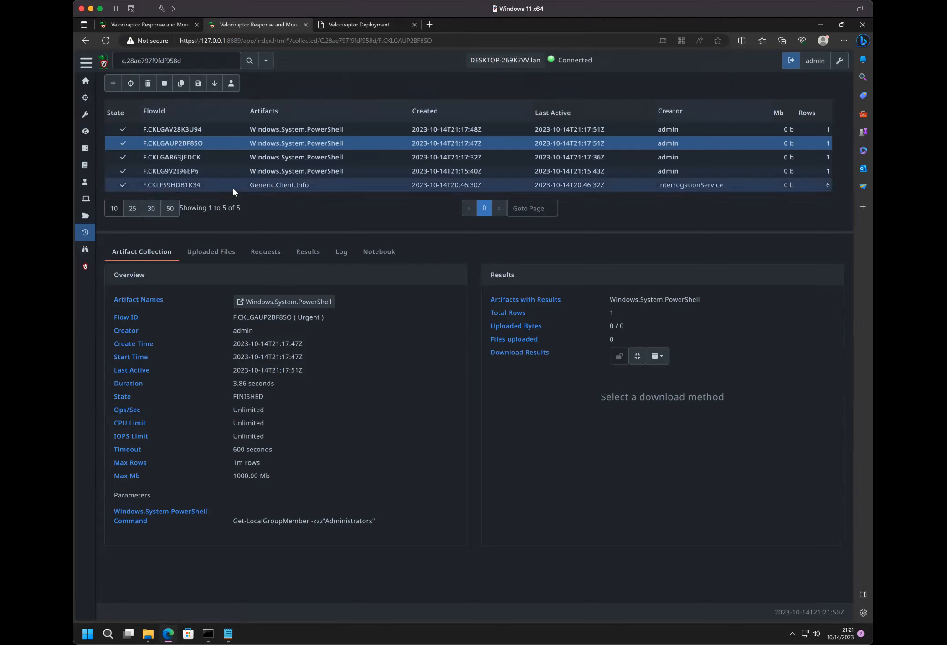
- Launch a new Generic.Client.Profile collection on the host with default parameters and view its overview
{"action": "left_click", "coordinate": [112, 84]}
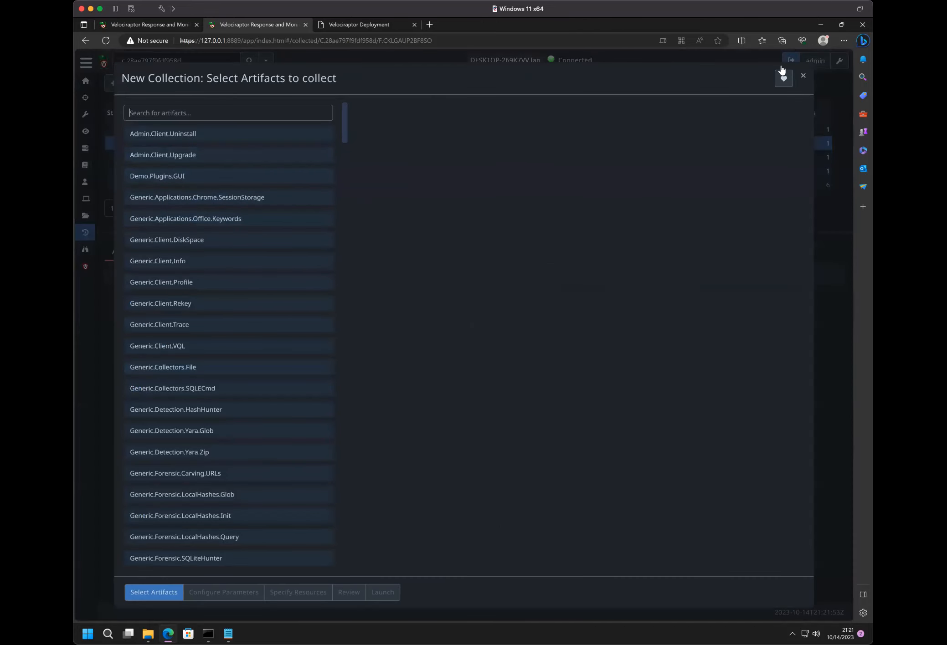
{"action": "left_click", "coordinate": [805, 78]}
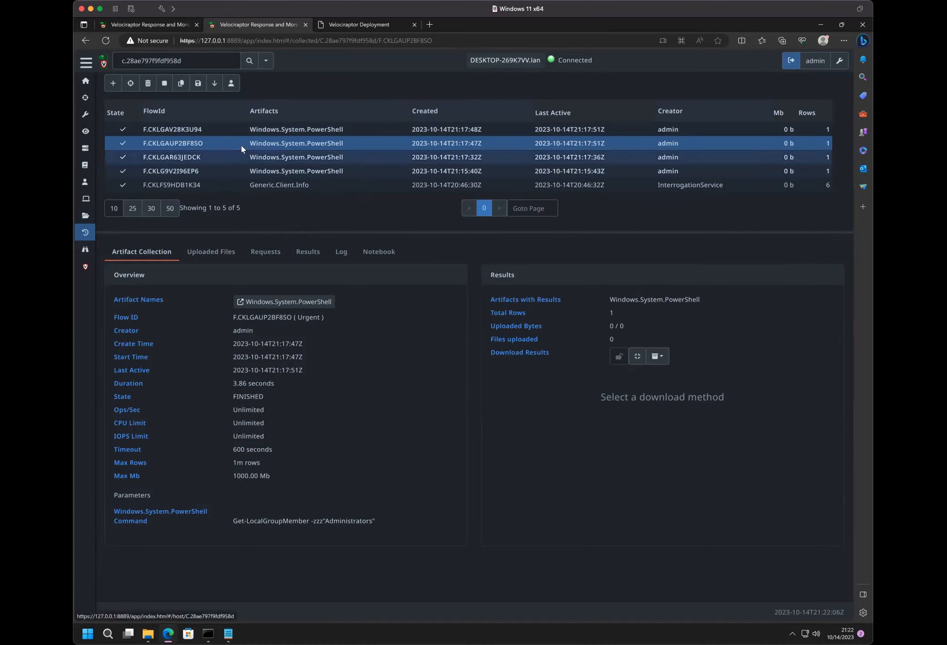
{"action": "left_click", "coordinate": [85, 233]}
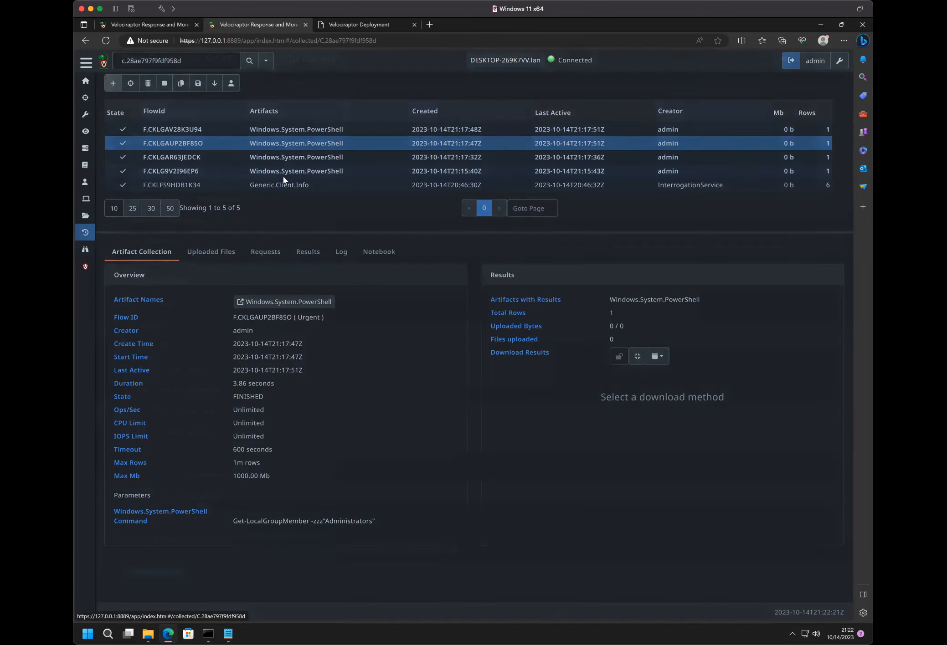
{"action": "left_click", "coordinate": [179, 283]}
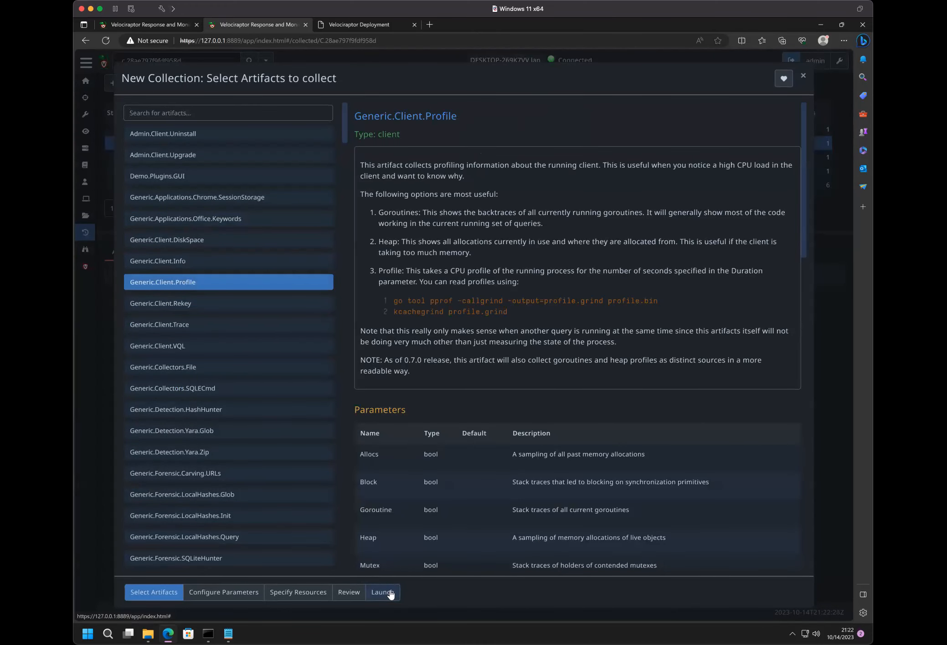
{"action": "left_click", "coordinate": [383, 593]}
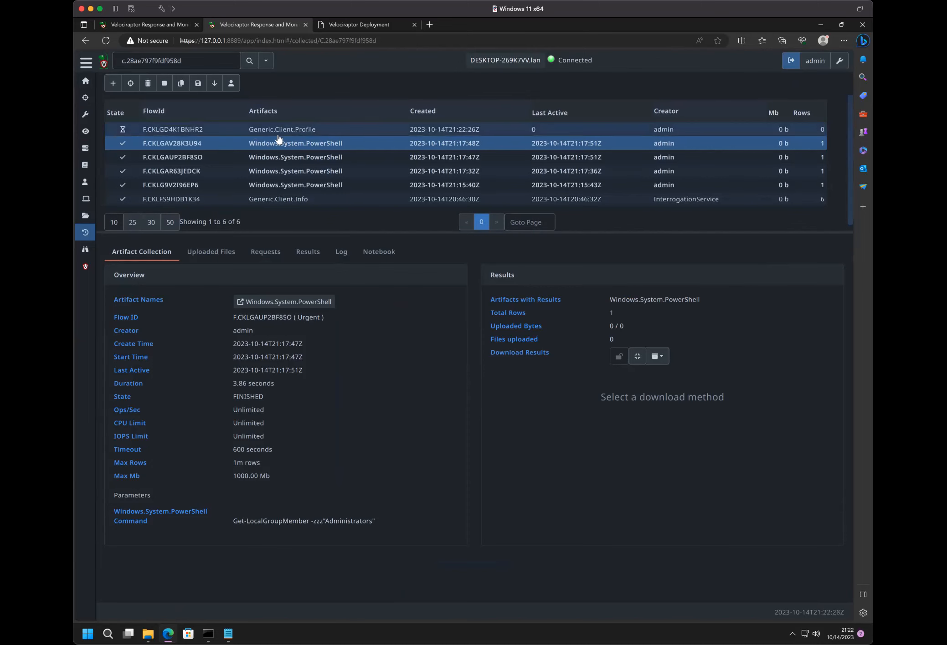
{"action": "left_click", "coordinate": [206, 128]}
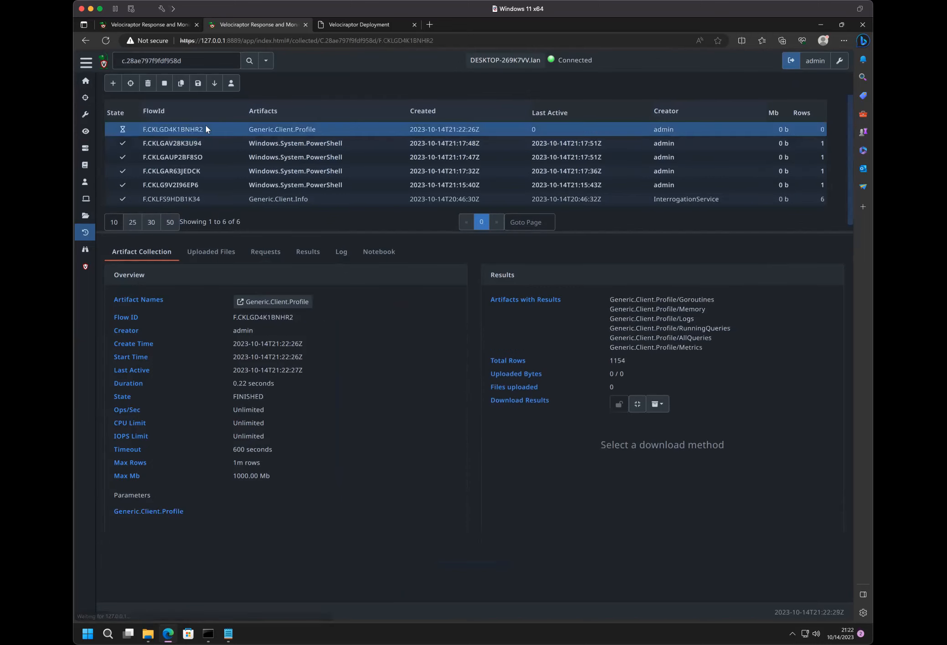
- Check the hunts page, and return to the host's collections to view the PowerShell collection created at 21:17:48
{"action": "left_click", "coordinate": [85, 101]}
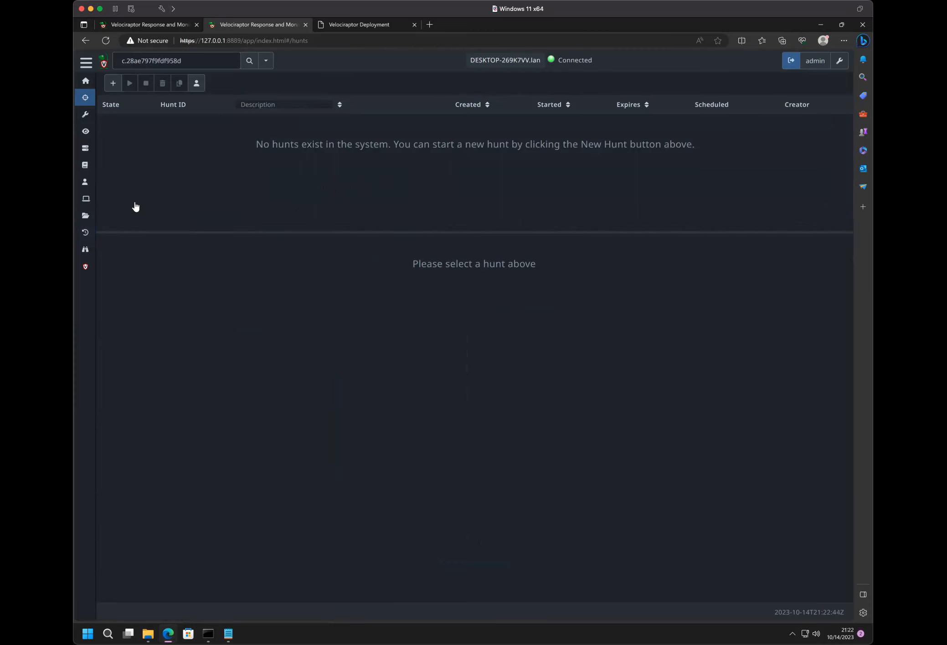
{"action": "left_click", "coordinate": [83, 234]}
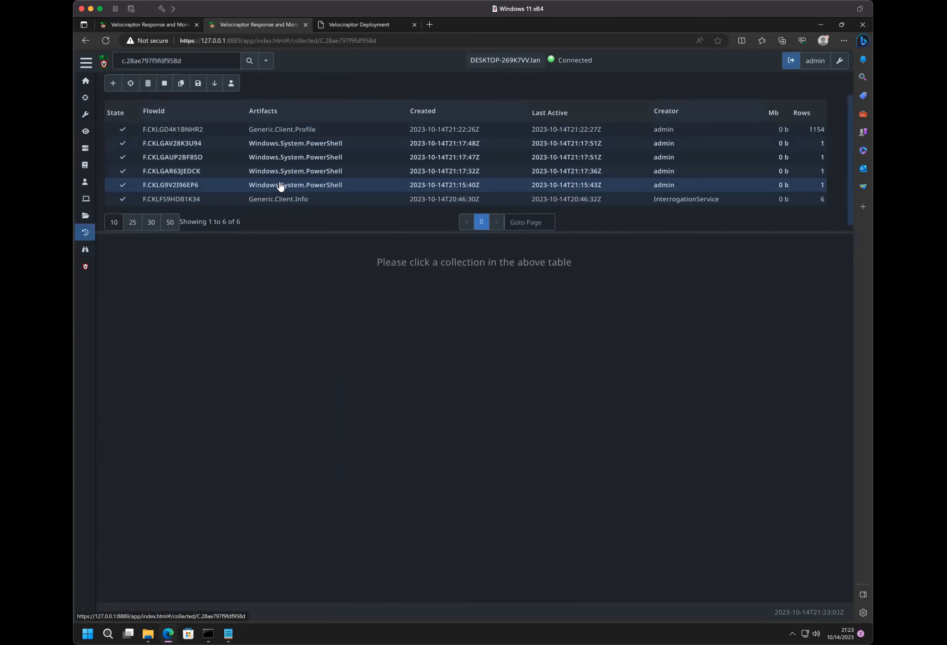
{"action": "left_click", "coordinate": [207, 142]}
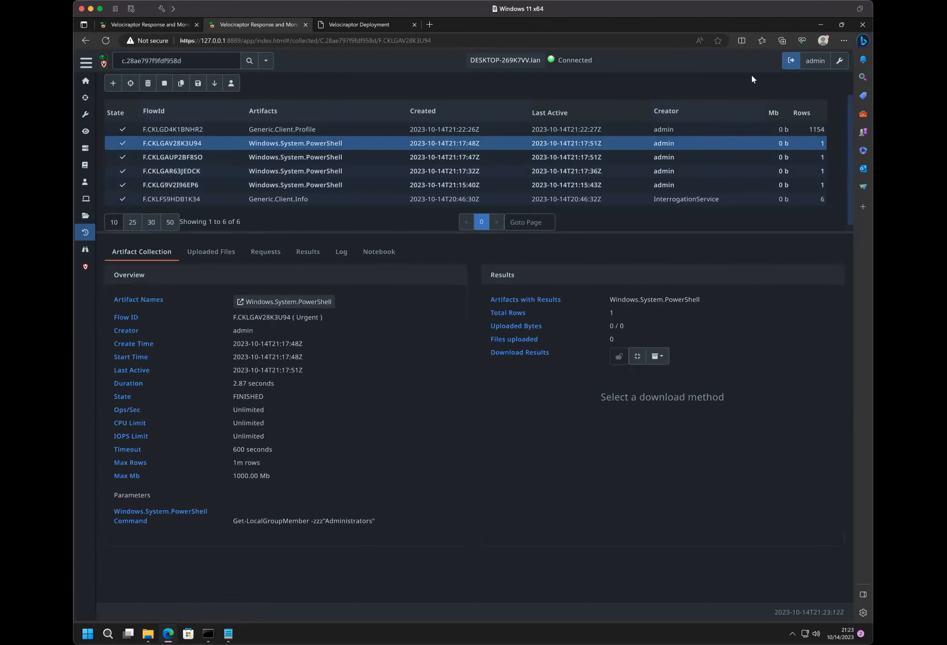
- Open the host's shell, switch the command type to Cmd and to VQL, and view the available shell types
{"action": "left_click", "coordinate": [531, 67]}
{"action": "left_click", "coordinate": [821, 92]}
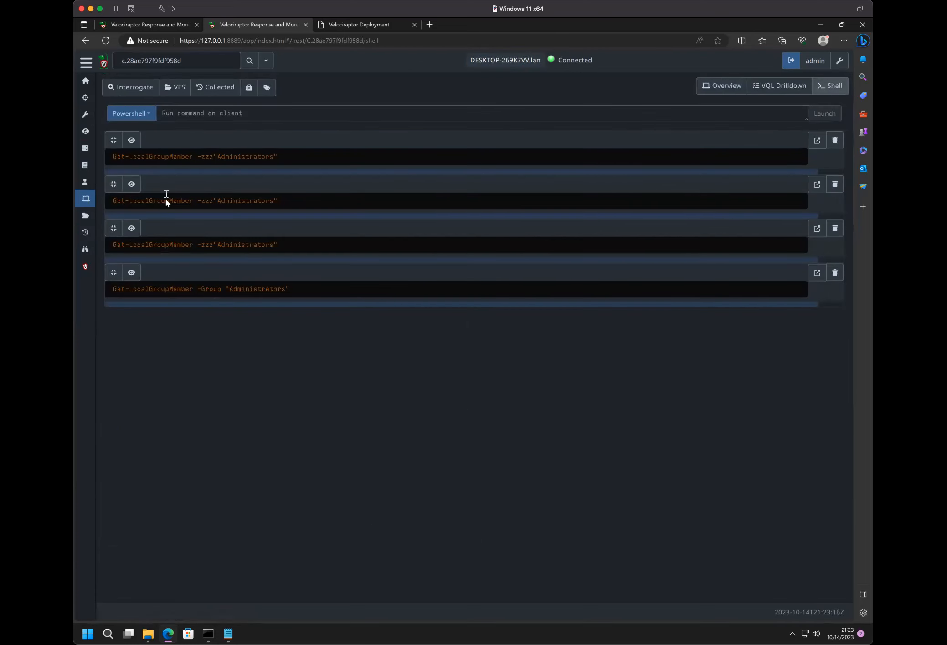
{"action": "left_click", "coordinate": [143, 116]}
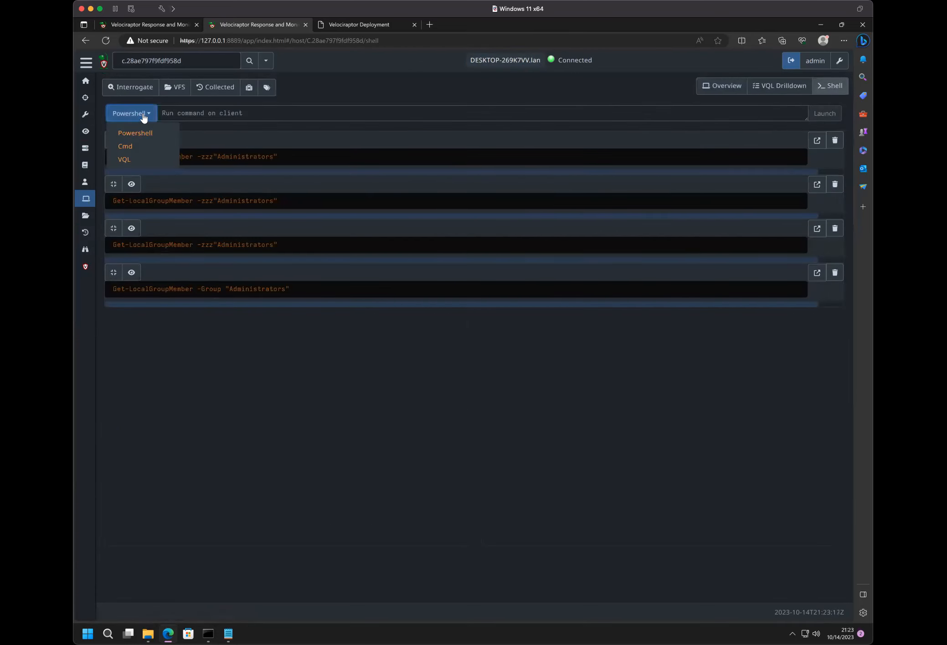
{"action": "left_click", "coordinate": [141, 153]}
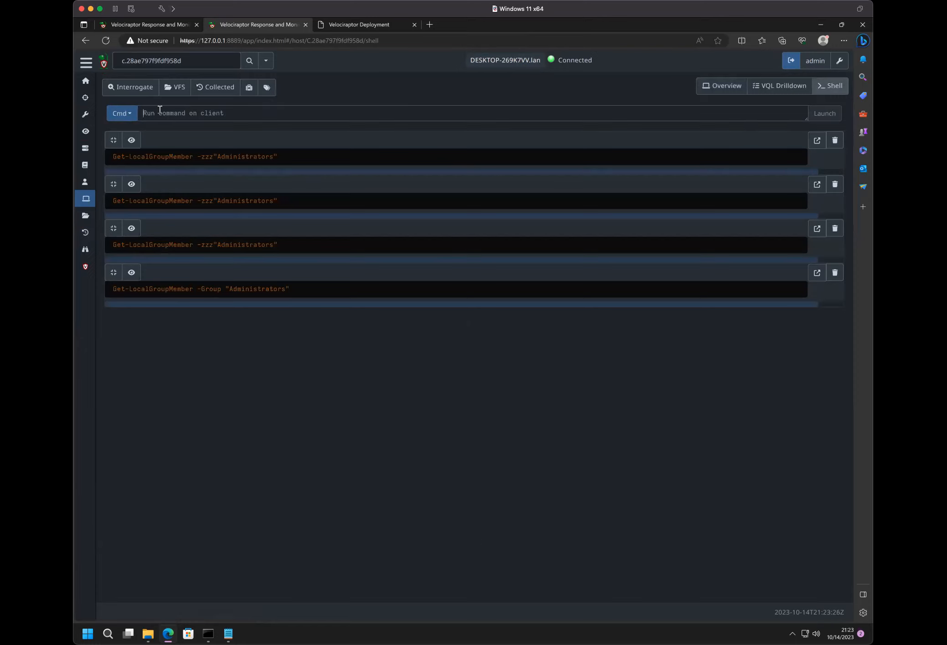
{"action": "left_click", "coordinate": [122, 115]}
{"action": "left_click", "coordinate": [120, 160]}
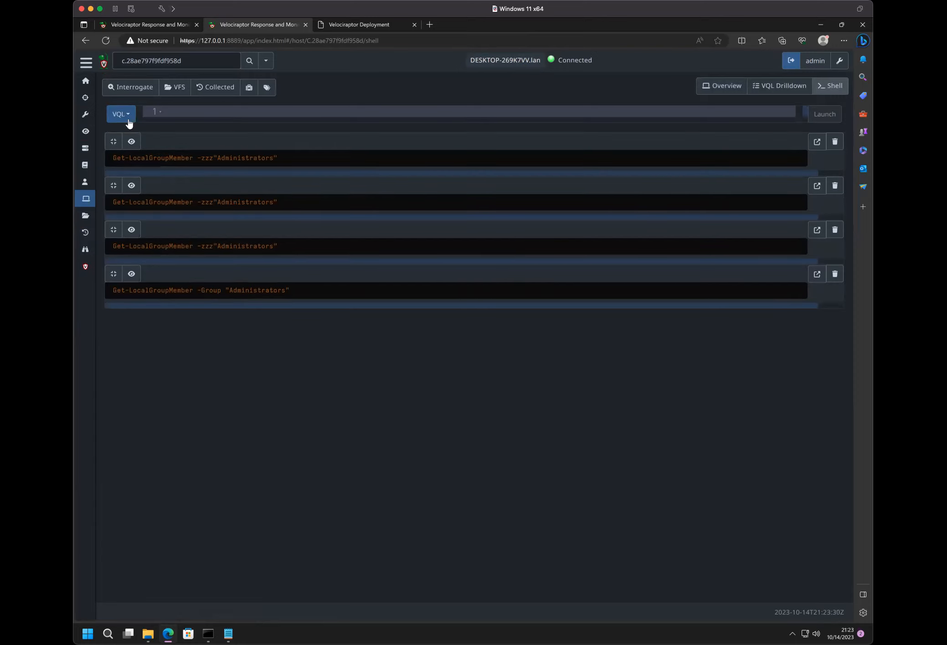
{"action": "left_click", "coordinate": [119, 115]}
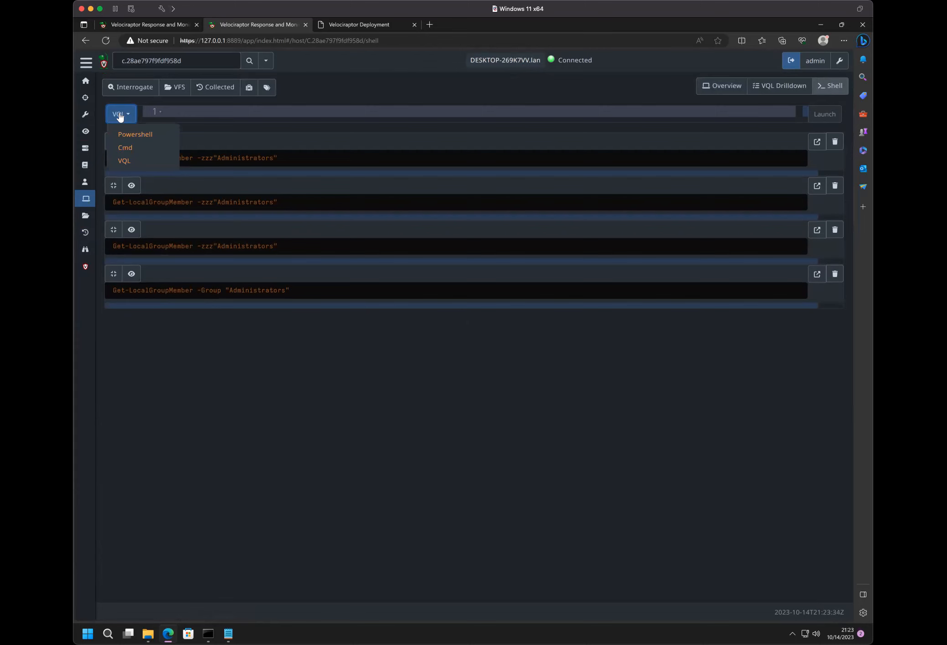
- Return to the host's collections and view the uploaded files of the PowerShell collection created at 21:17:48
{"action": "left_click", "coordinate": [215, 87]}
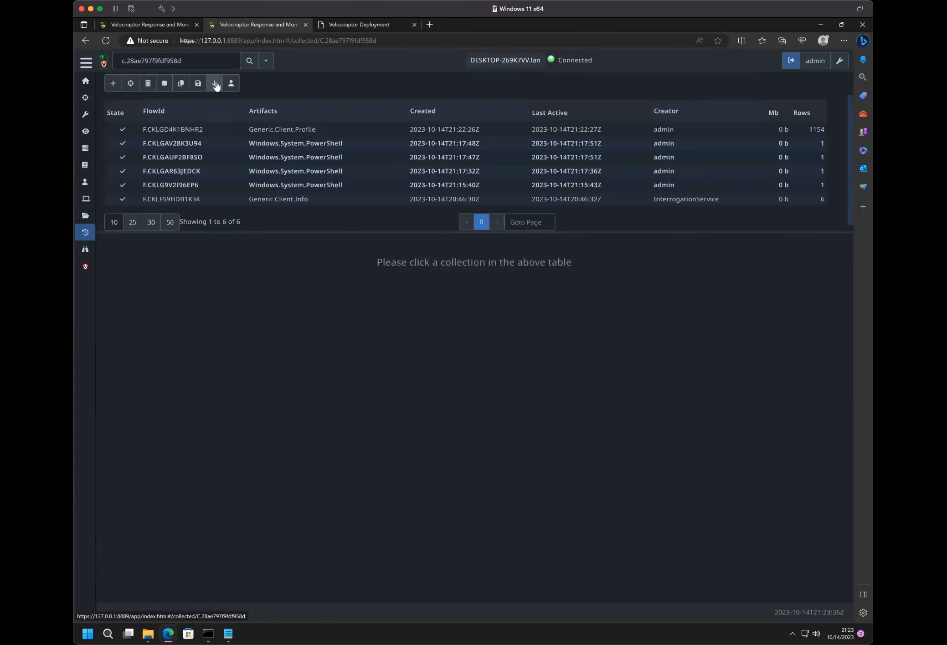
{"action": "left_click", "coordinate": [223, 146]}
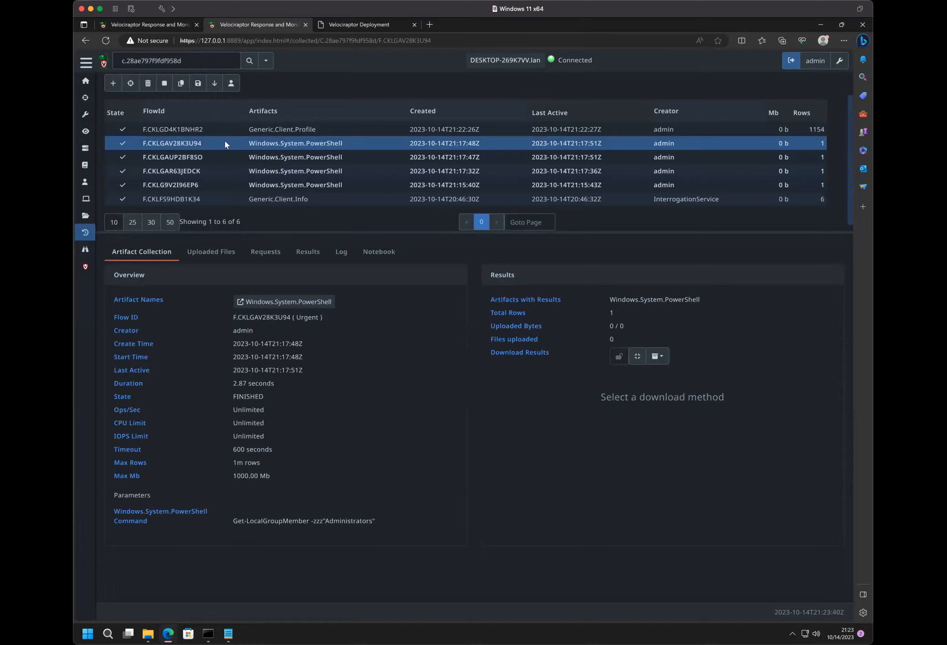
{"action": "left_click", "coordinate": [211, 253]}
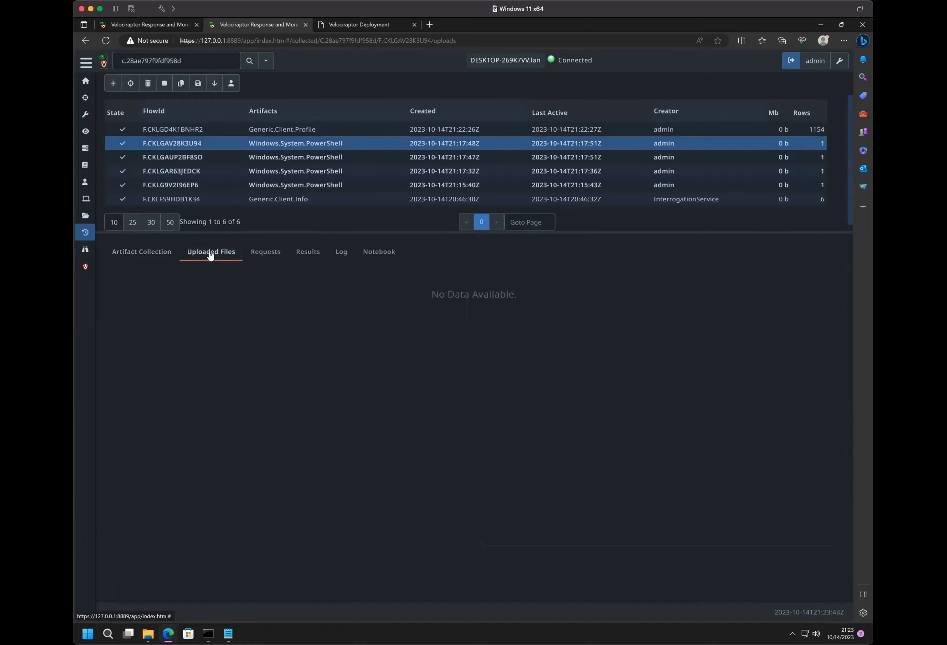
- Open the server audit log from the welcome screen, check its Logs view mode and set it back to Raw Data
{"action": "left_click", "coordinate": [101, 62]}
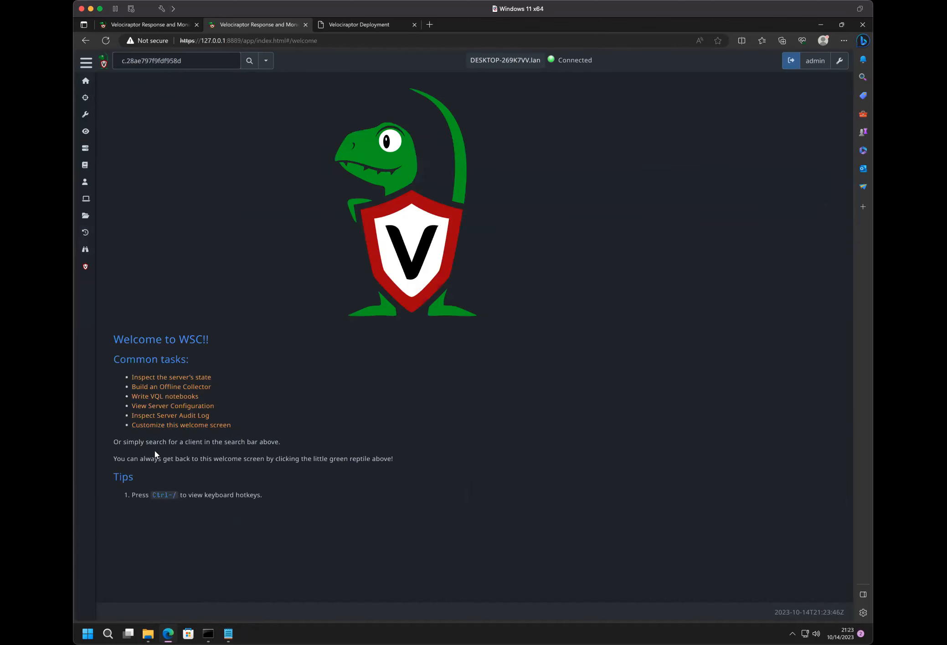
{"action": "left_click", "coordinate": [160, 416]}
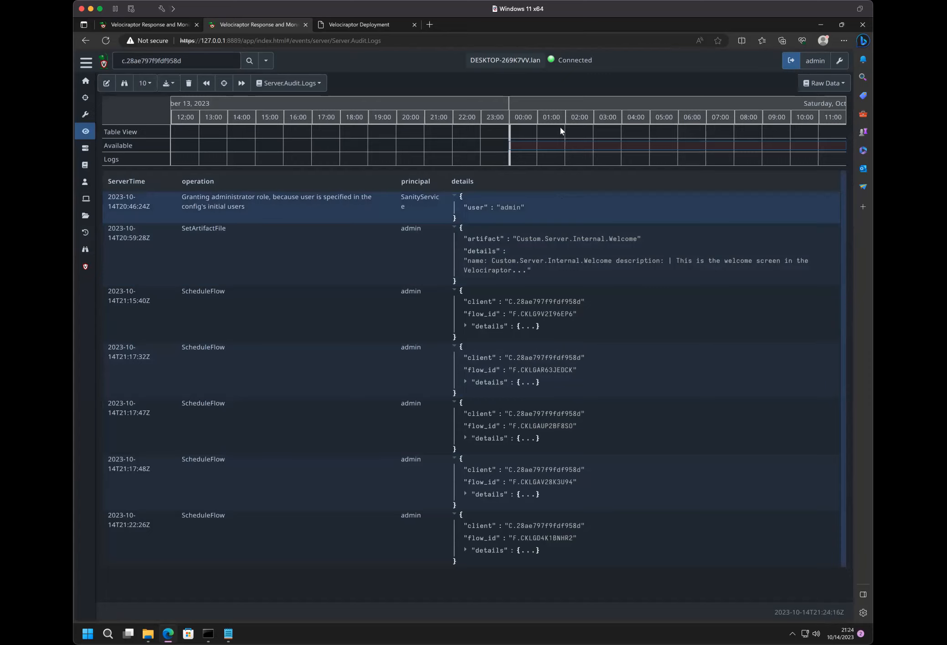
{"action": "left_click", "coordinate": [822, 83]}
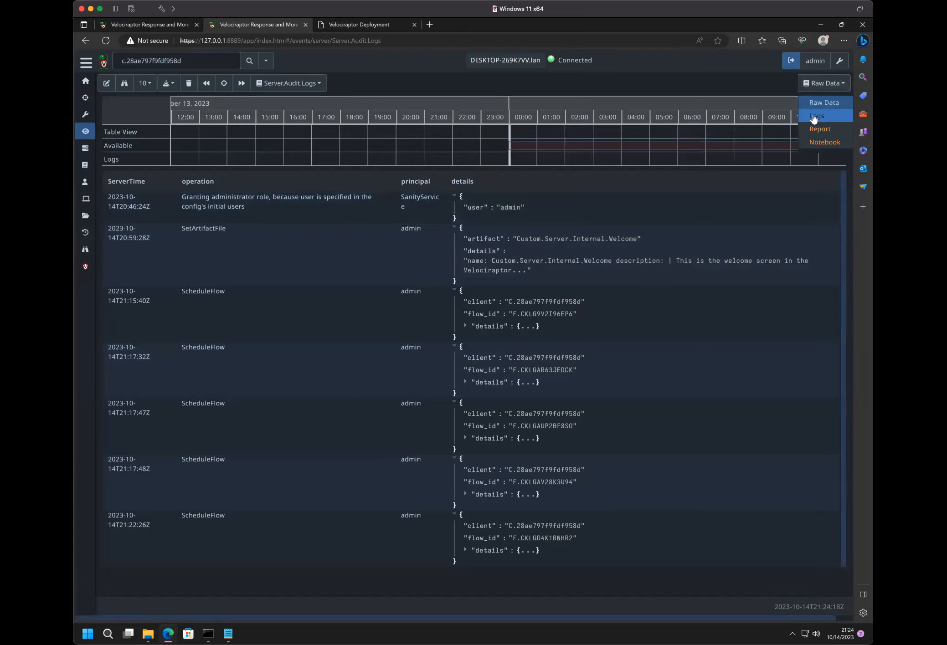
{"action": "left_click", "coordinate": [816, 116]}
{"action": "left_click", "coordinate": [815, 104]}
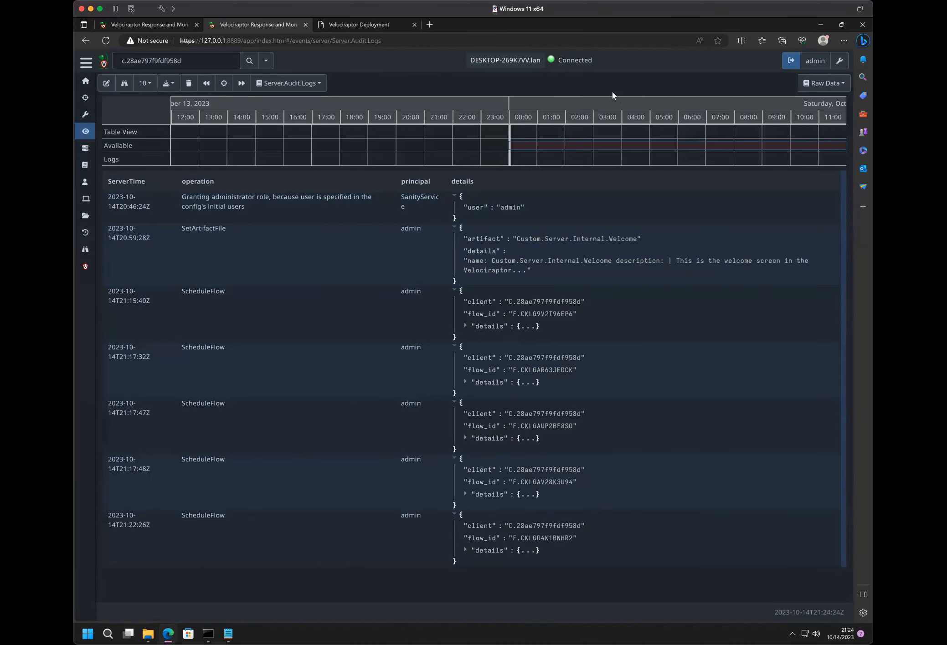
- Set the audit log timeline to October 14, 2023 and try several start times around 21:00, ending at about 20:35
{"action": "left_click", "coordinate": [606, 104]}
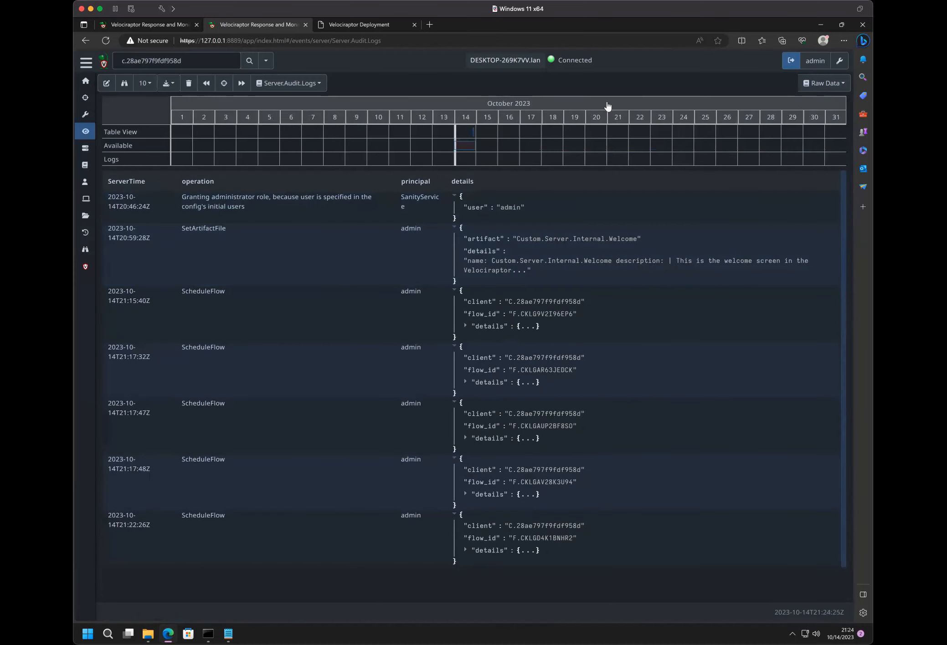
{"action": "left_click", "coordinate": [466, 118]}
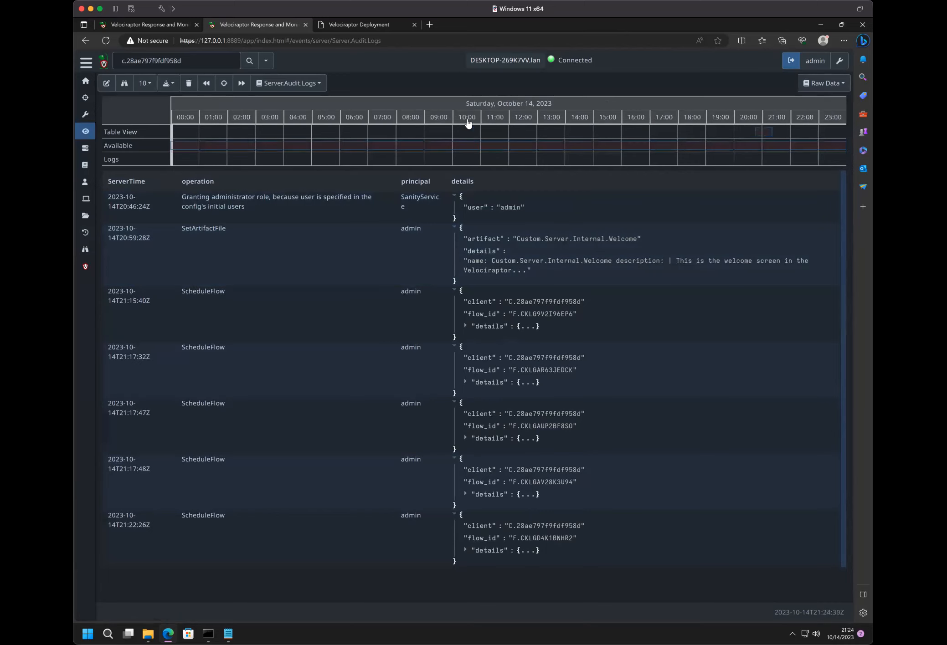
{"action": "left_click", "coordinate": [758, 133]}
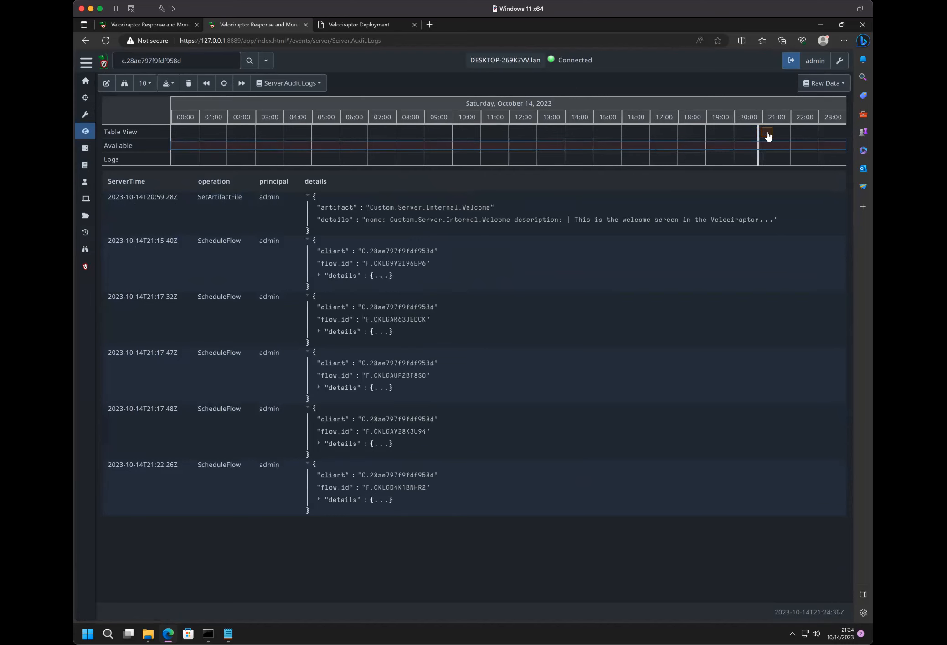
{"action": "left_click", "coordinate": [768, 134]}
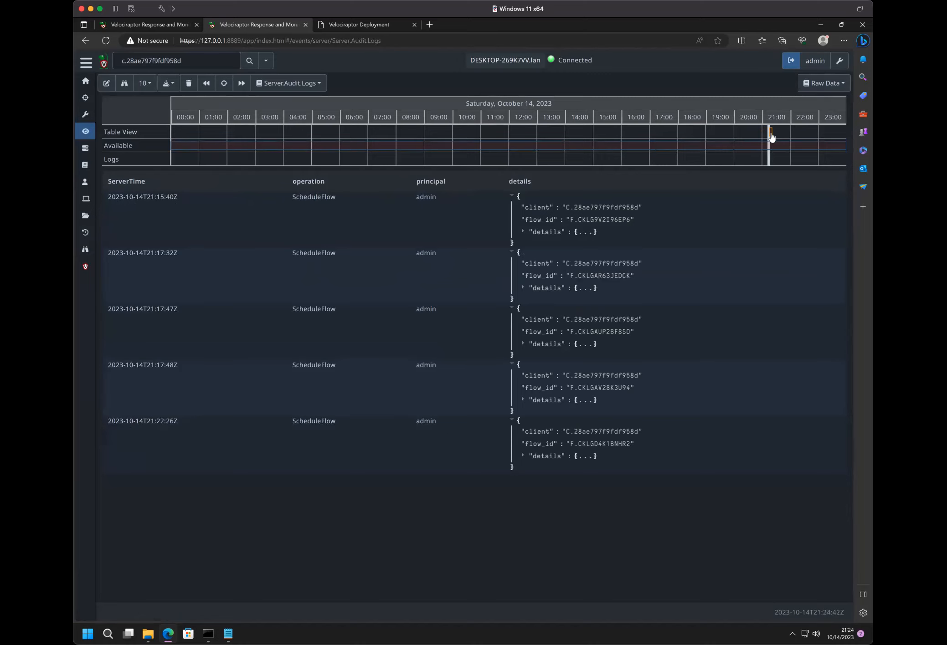
{"action": "left_click", "coordinate": [773, 136]}
{"action": "left_click", "coordinate": [766, 134]}
{"action": "left_click", "coordinate": [752, 136]}
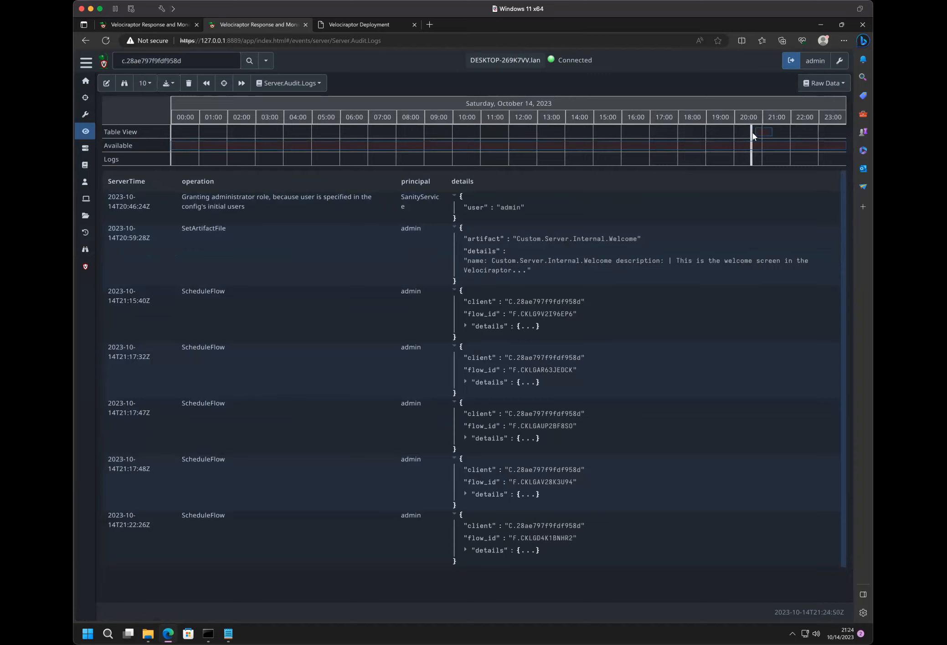
- Narrow the audit timeline to the 20:00 hour, start the table at about 20:47 and return to the whole-day scale
{"action": "left_click", "coordinate": [749, 119]}
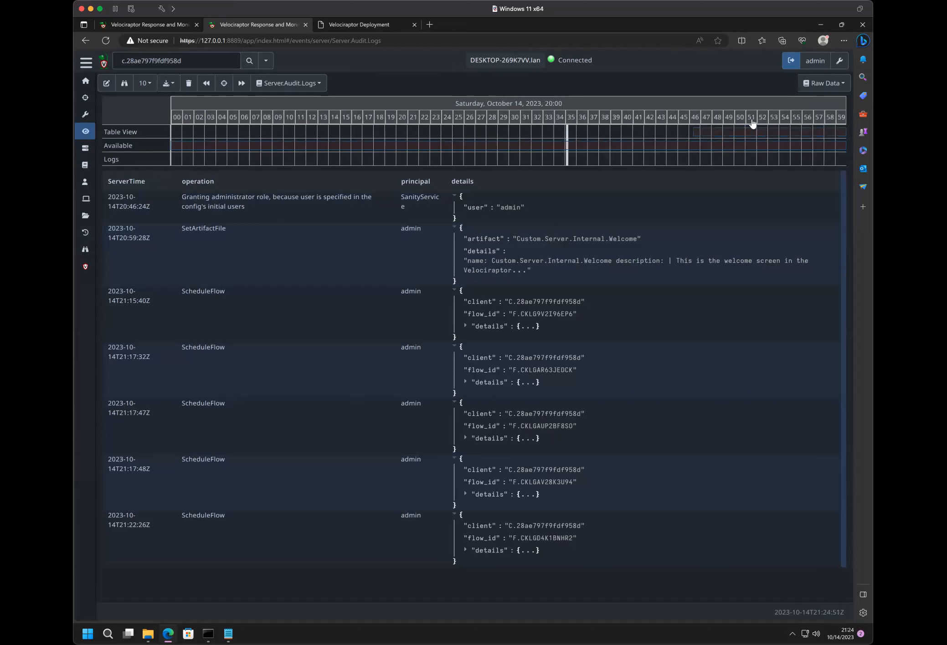
{"action": "left_click", "coordinate": [710, 136]}
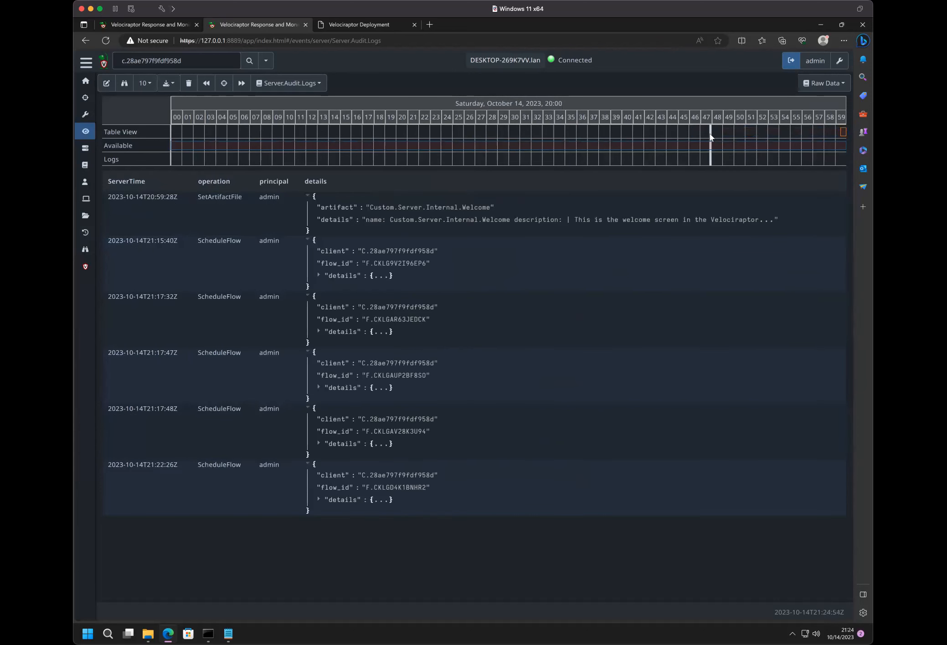
{"action": "left_click", "coordinate": [710, 105]}
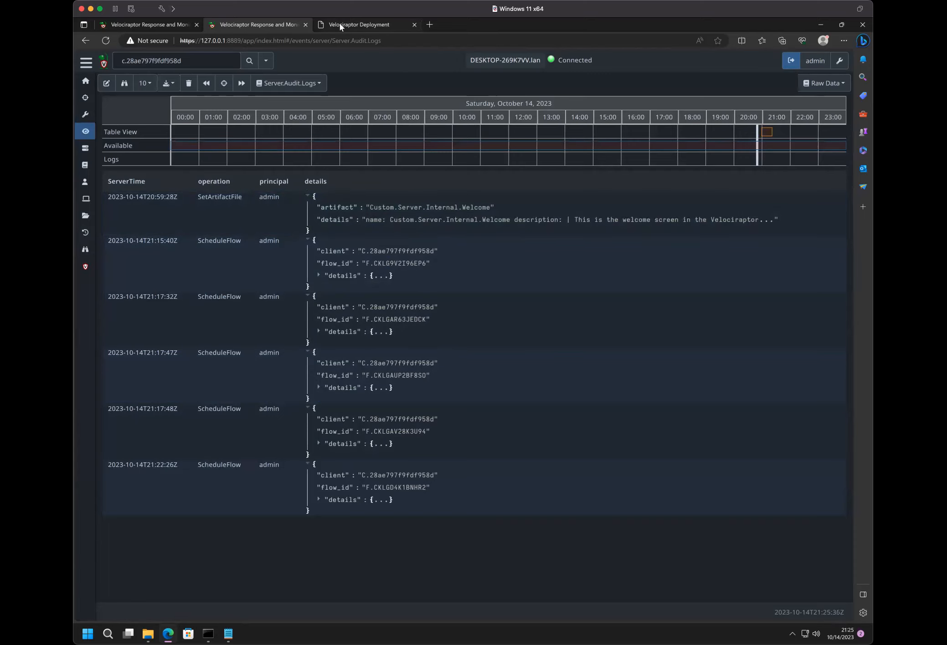
- Switch to the Velociraptor Deployment presentation and advance from the Shell commands slide to The VFS View slide
{"action": "left_click", "coordinate": [358, 25]}
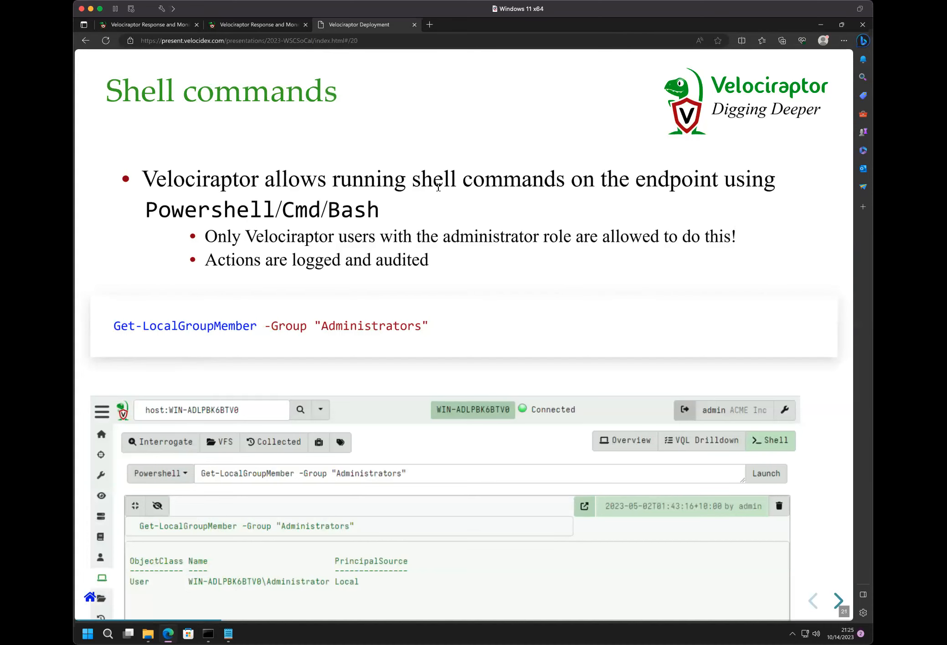
{"action": "key", "text": "Right"}
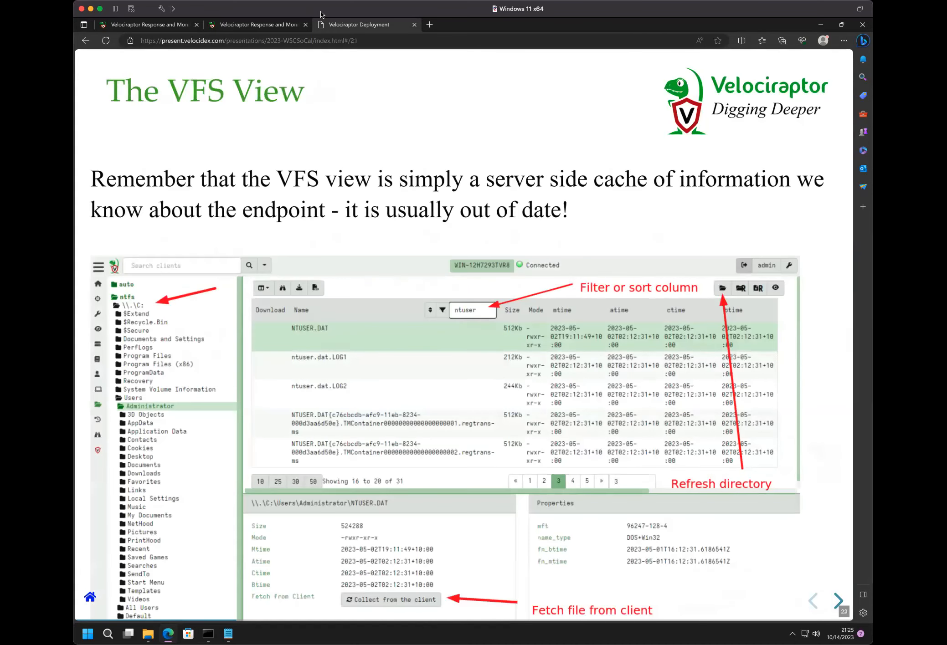
{"action": "left_click", "coordinate": [232, 25]}
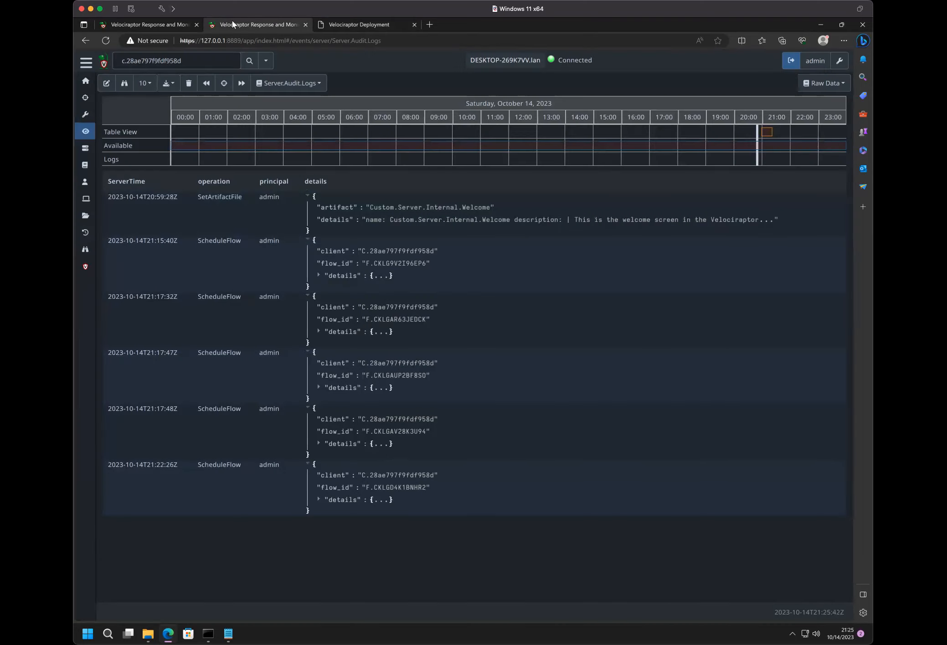
{"action": "left_click", "coordinate": [350, 21]}
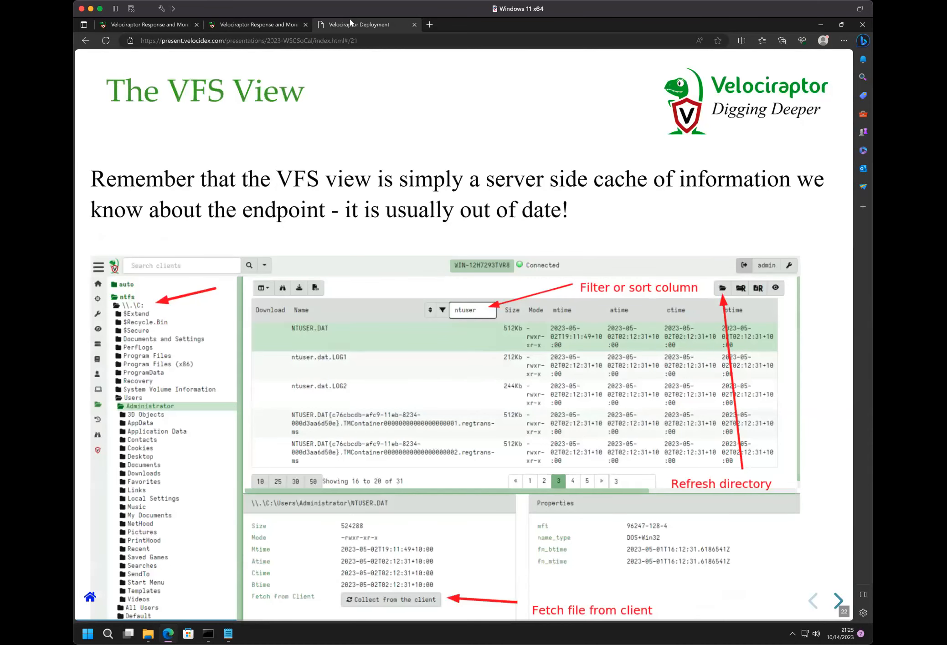
- Return to the Velociraptor interface, open the client's virtual file system and select the ntfs folder
{"action": "left_click", "coordinate": [229, 26]}
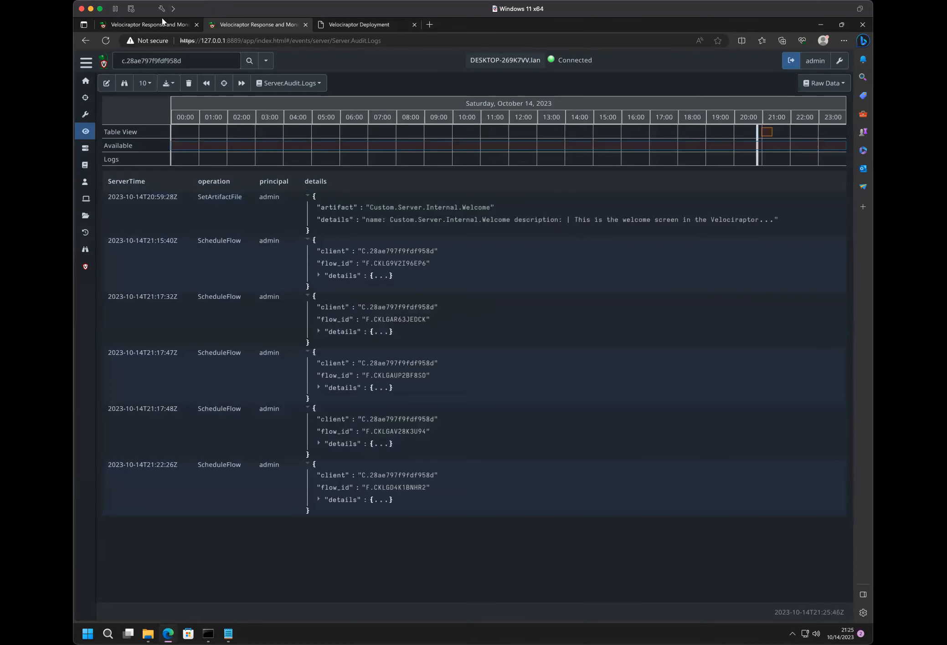
{"action": "left_click", "coordinate": [84, 218]}
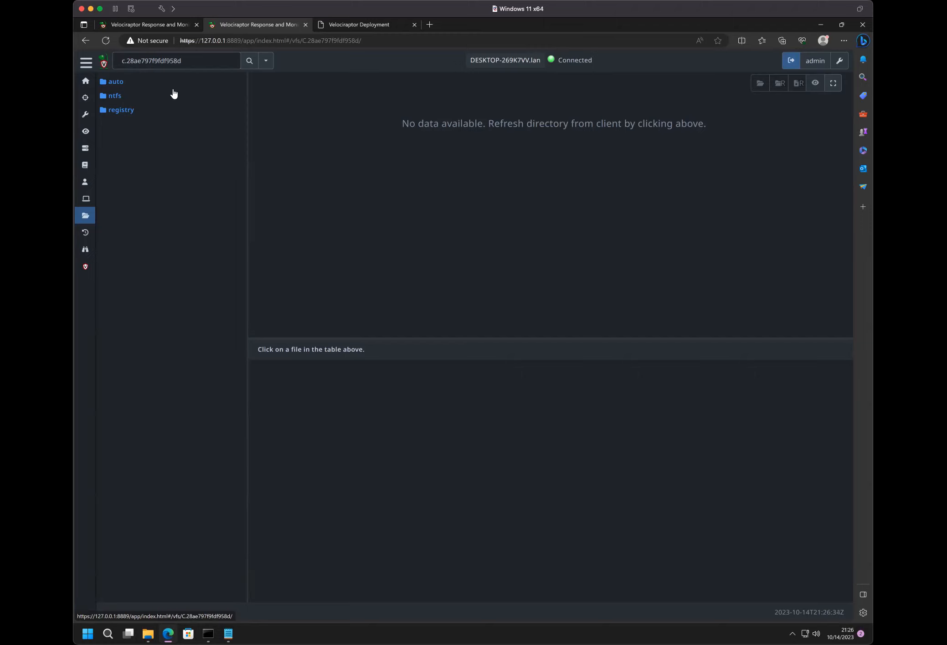
{"action": "left_click", "coordinate": [115, 97]}
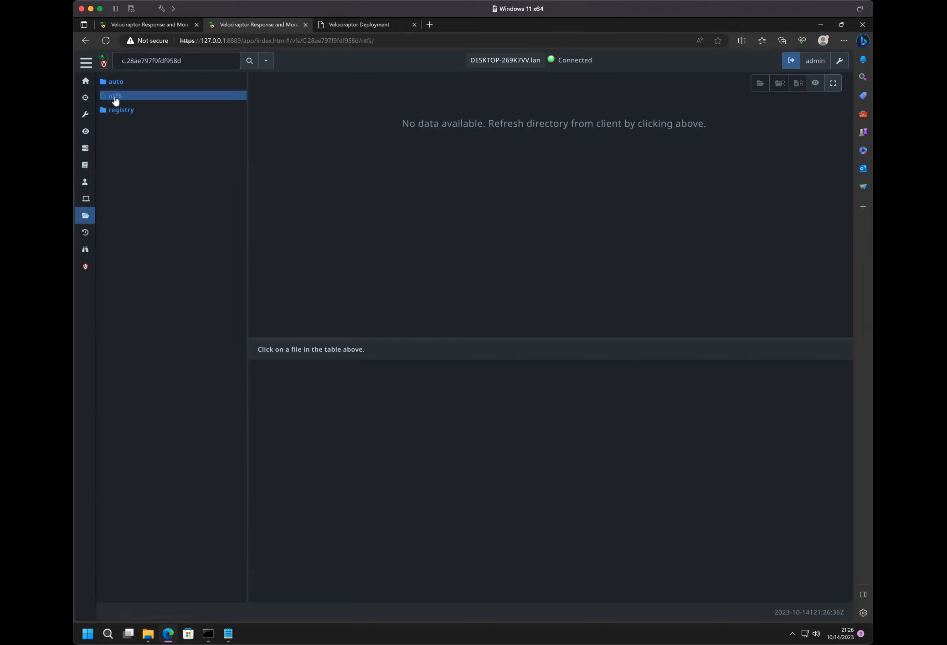
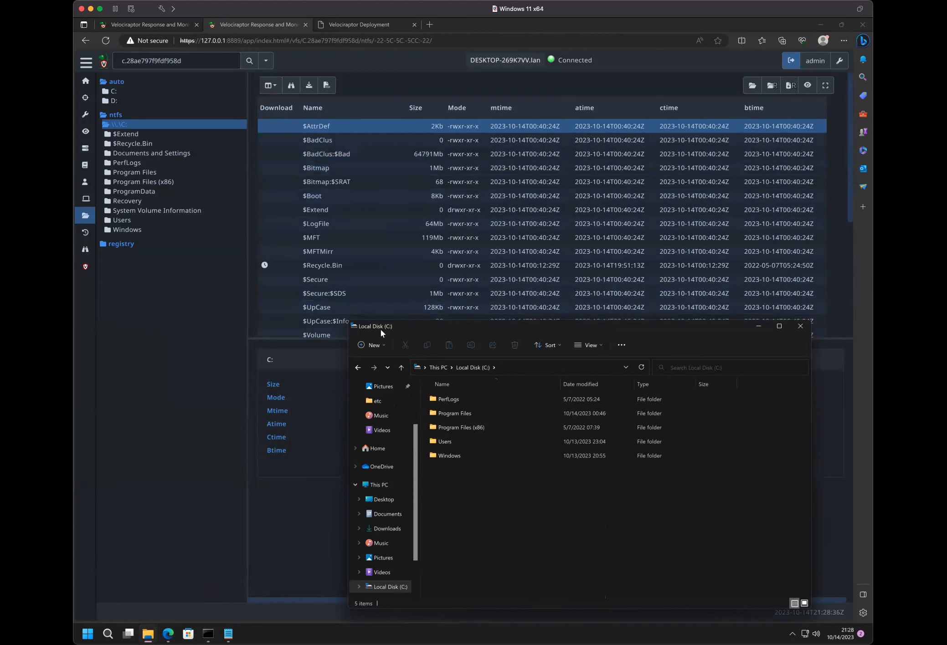
- Close the Local Disk (C:) File Explorer window and reopen the \\.\C: volume under ntfs to inspect its entries' timestamps
{"action": "left_click", "coordinate": [799, 328]}
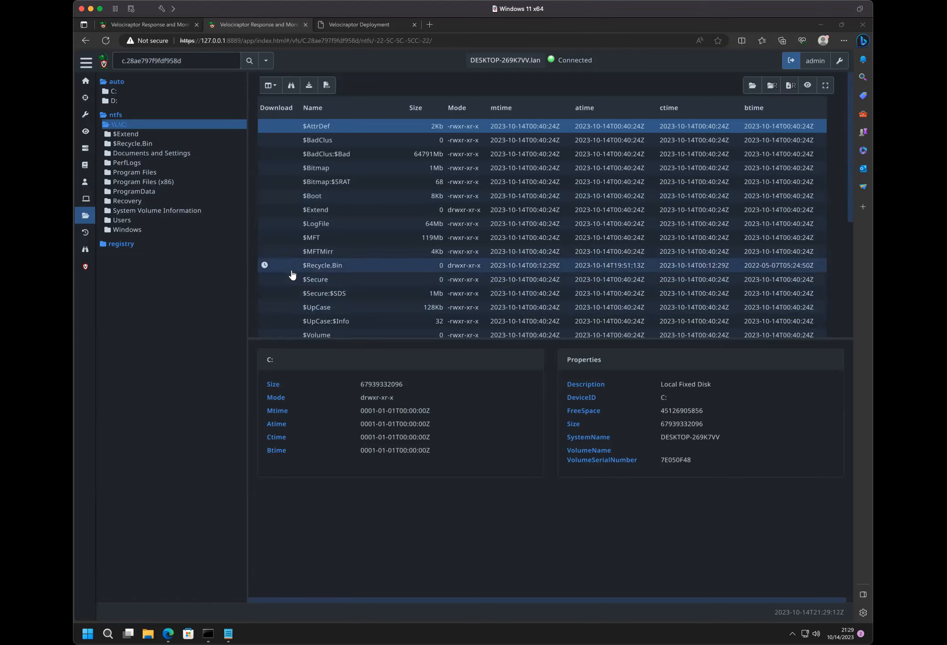
{"action": "mouse_move", "coordinate": [764, 270]}
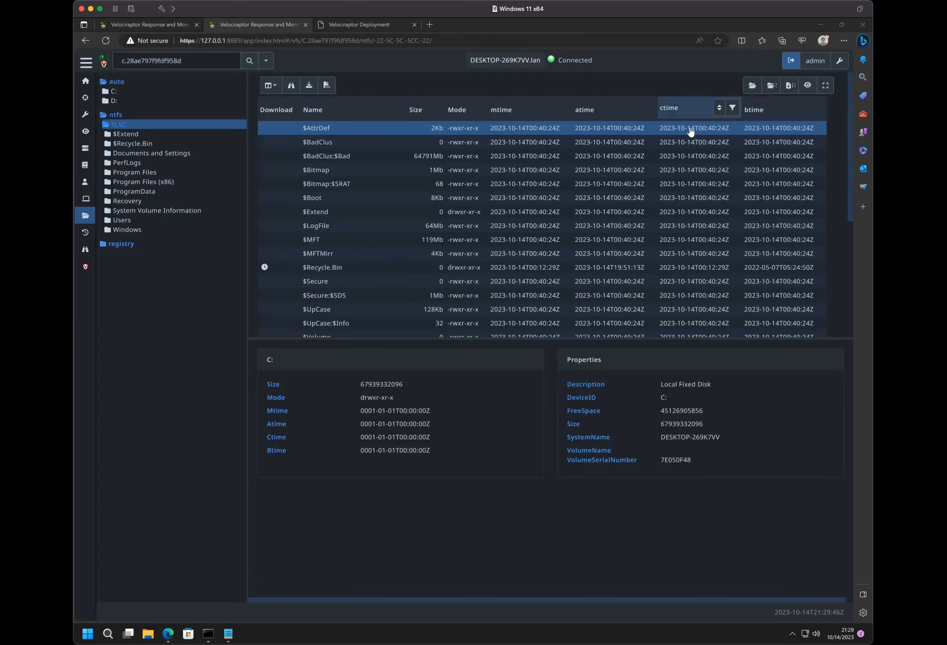
{"action": "mouse_move", "coordinate": [694, 267]}
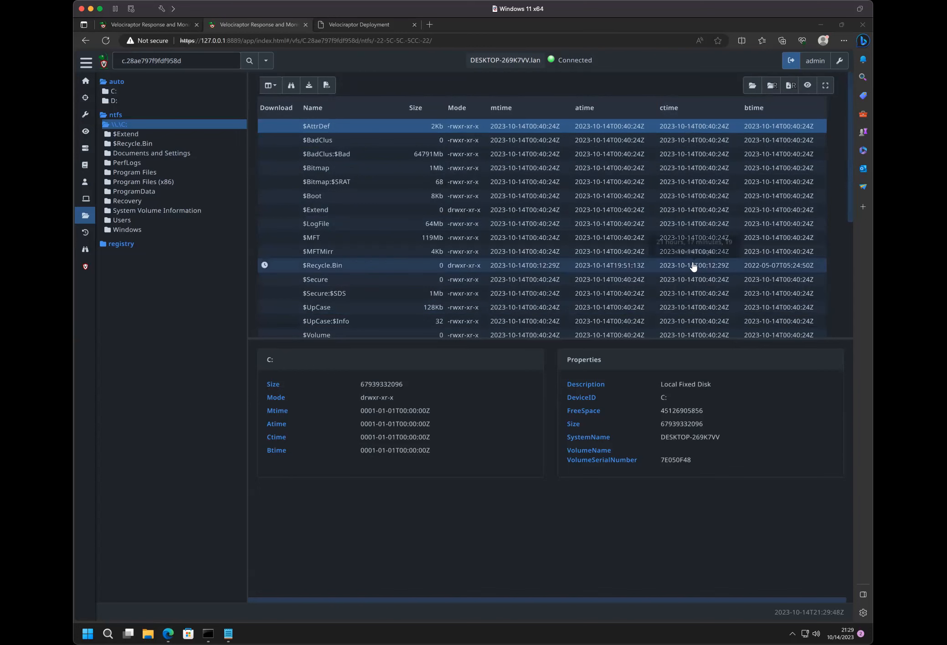
{"action": "left_click", "coordinate": [109, 82]}
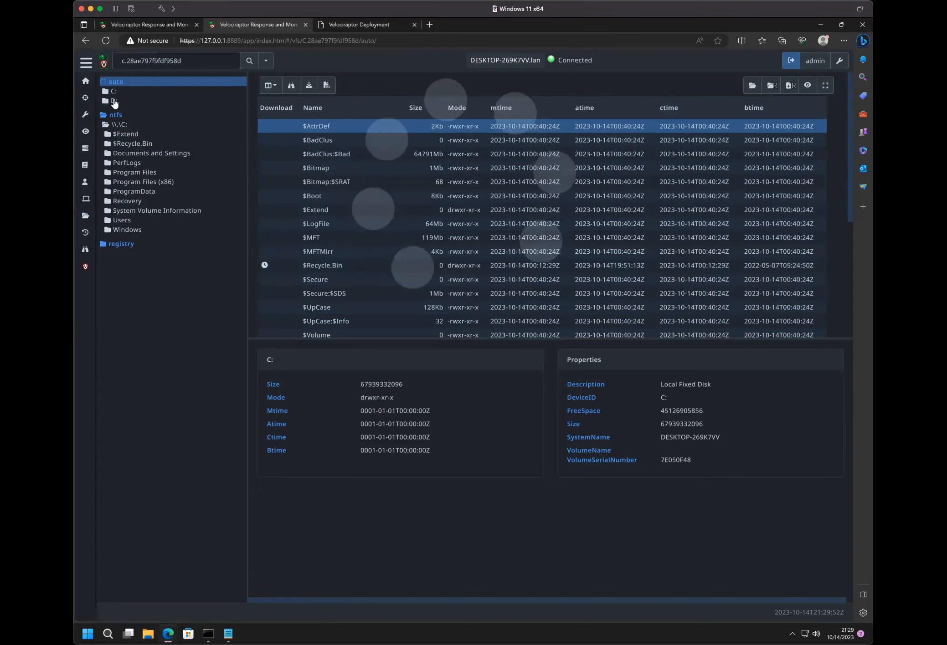
{"action": "left_click", "coordinate": [115, 116]}
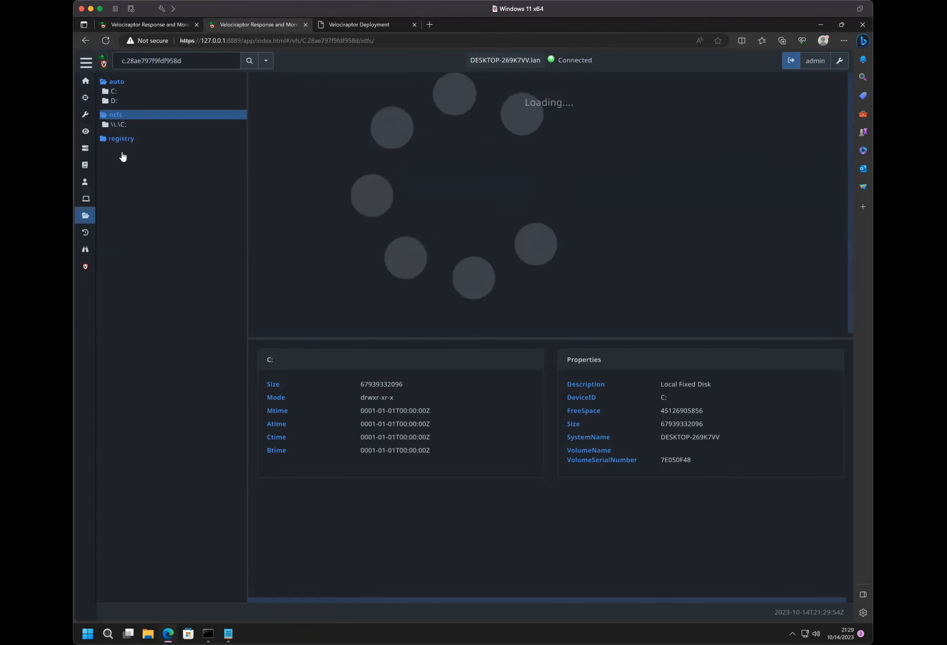
{"action": "left_click", "coordinate": [118, 125]}
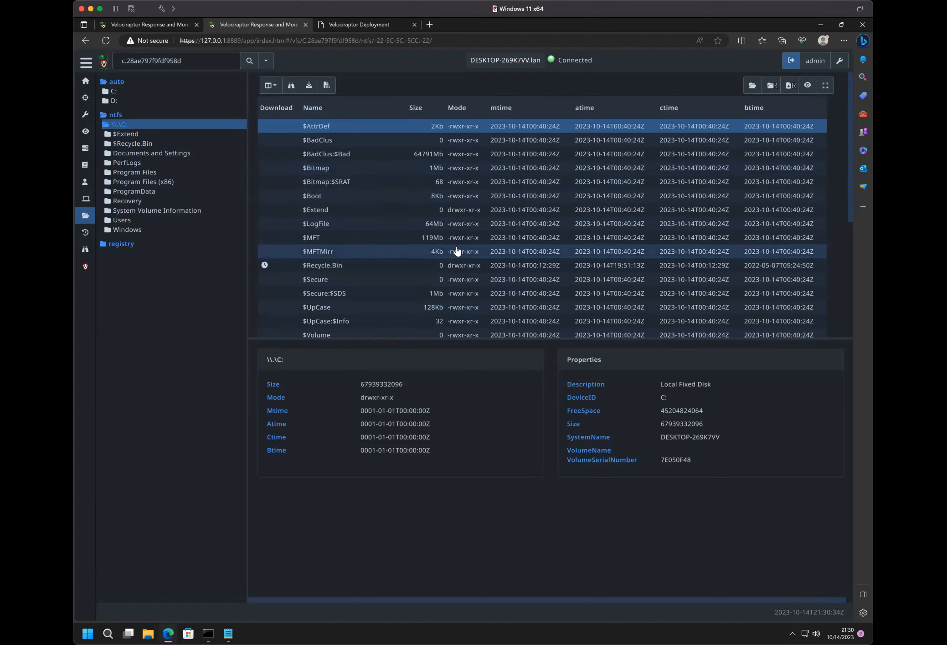
{"action": "mouse_move", "coordinate": [515, 253]}
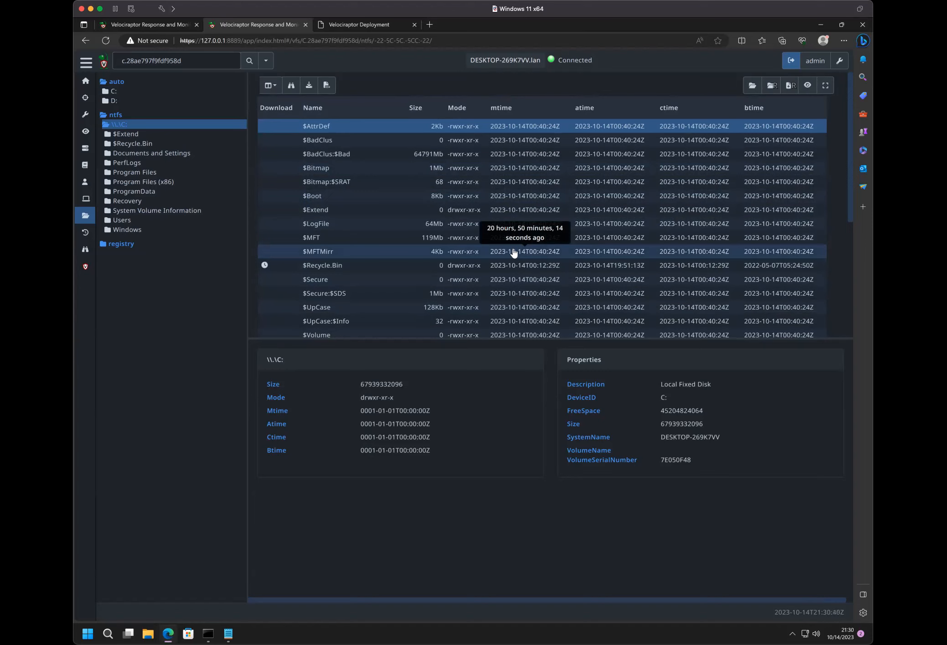
- Request a refresh of C: under auto from the client, then show the ntfs \\.\C: listing with 50 rows per page
{"action": "left_click", "coordinate": [113, 92]}
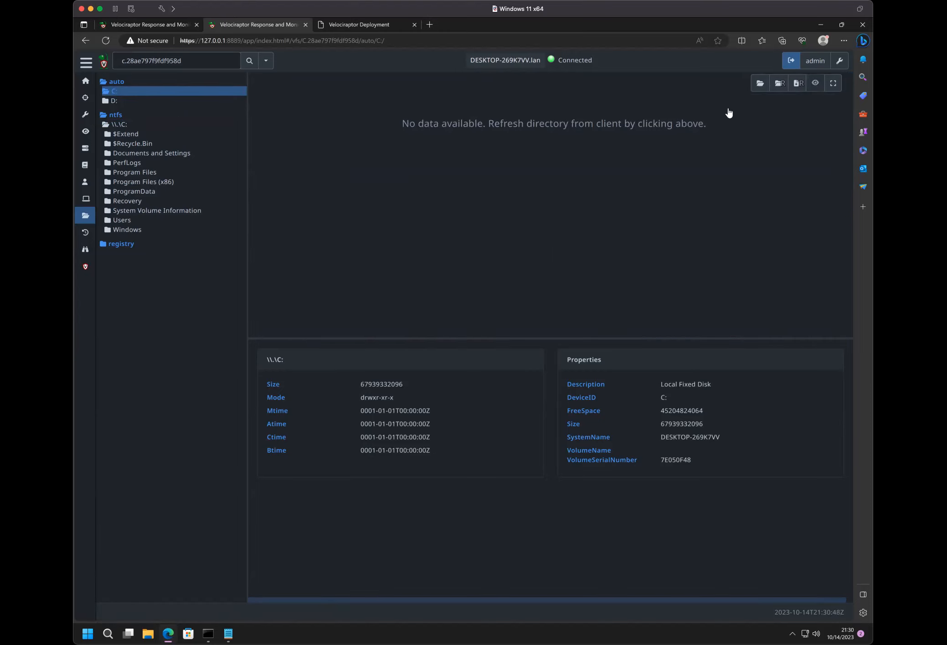
{"action": "left_click", "coordinate": [760, 84]}
{"action": "left_click", "coordinate": [114, 116]}
{"action": "left_click", "coordinate": [132, 126]}
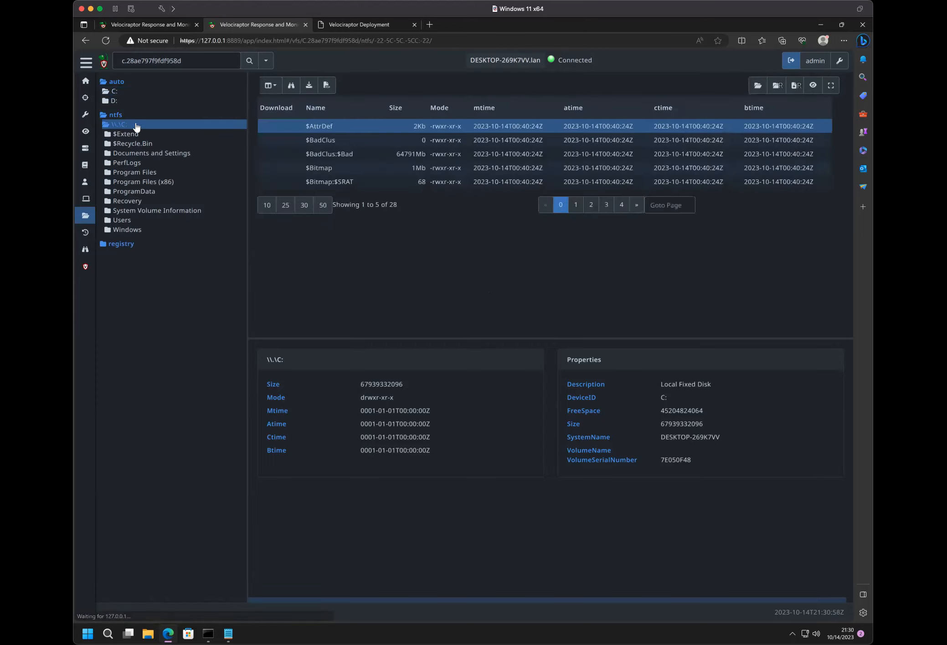
{"action": "left_click", "coordinate": [322, 205]}
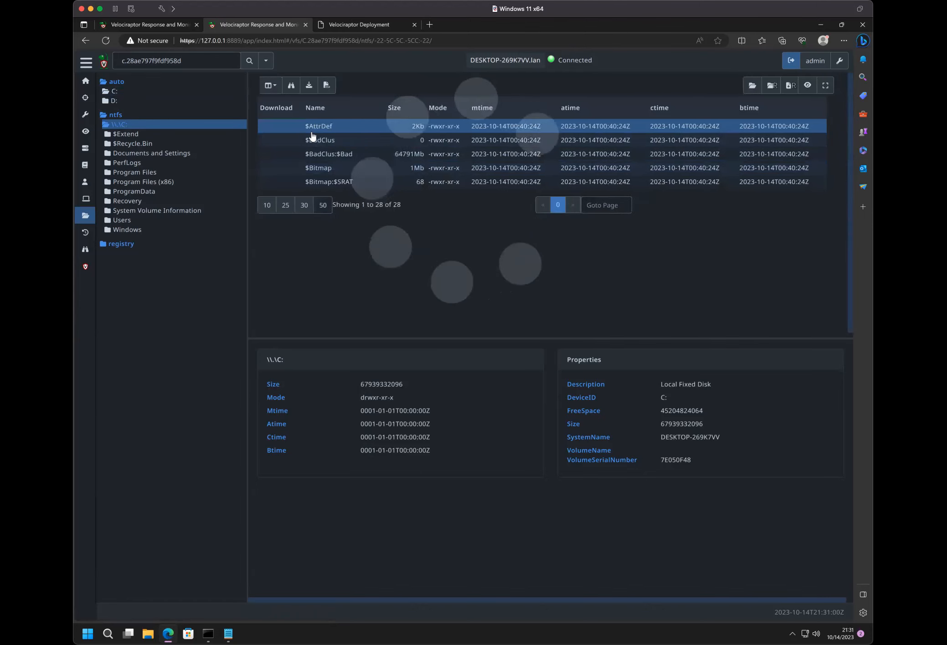
- Return to C: under auto, refresh its directory from the client and display the listing with 50 rows per page
{"action": "left_click", "coordinate": [113, 95]}
{"action": "left_click", "coordinate": [119, 94]}
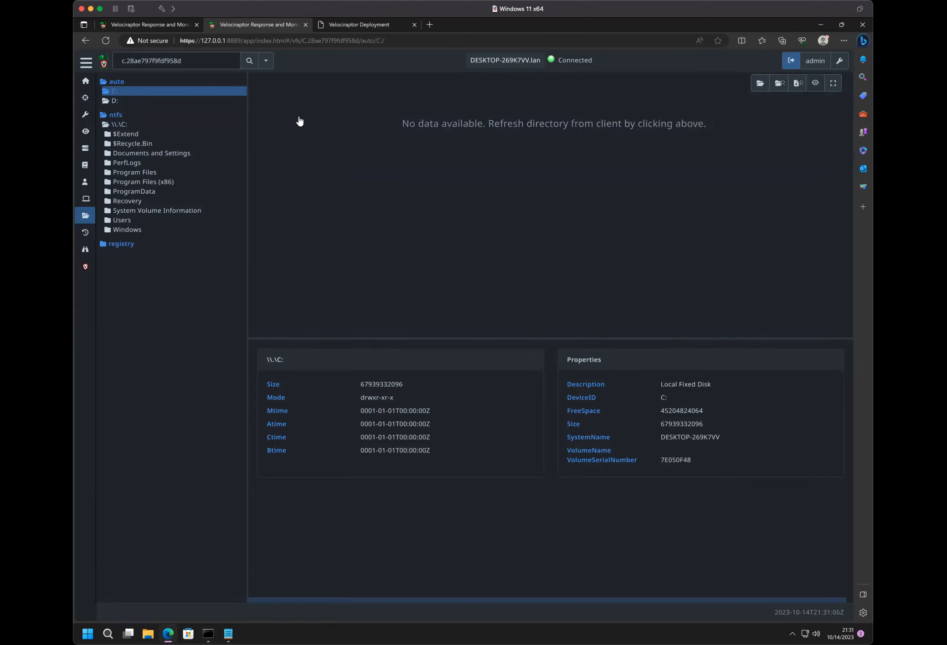
{"action": "left_click", "coordinate": [760, 83]}
{"action": "left_click", "coordinate": [115, 93]}
{"action": "double_click", "coordinate": [118, 94]}
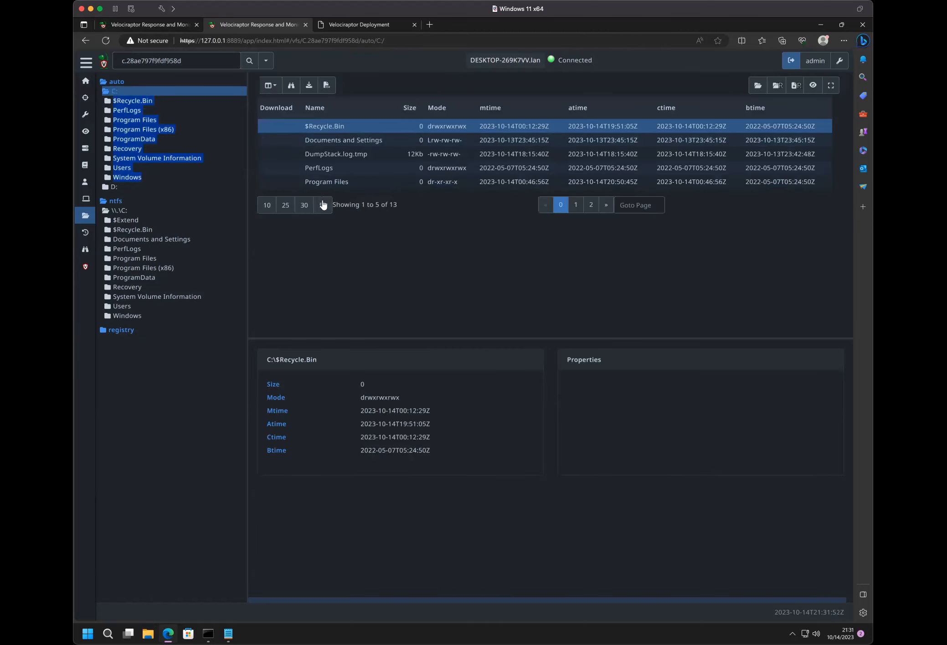
{"action": "left_click", "coordinate": [323, 205]}
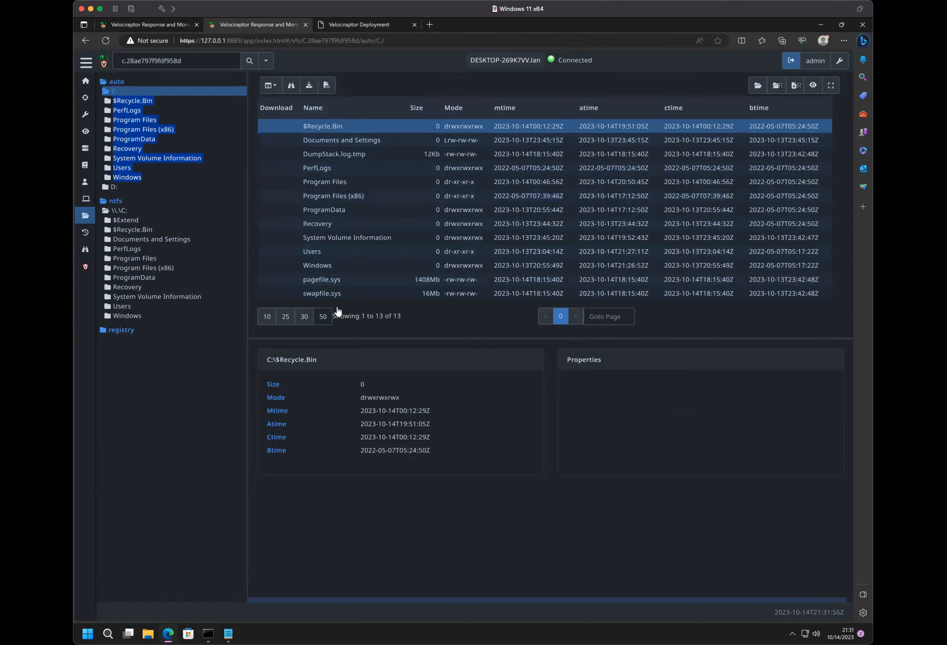
- Open the ntfs \\.\C: listing again and view the details of the $MFT file among the NTFS system files
{"action": "left_click", "coordinate": [117, 212]}
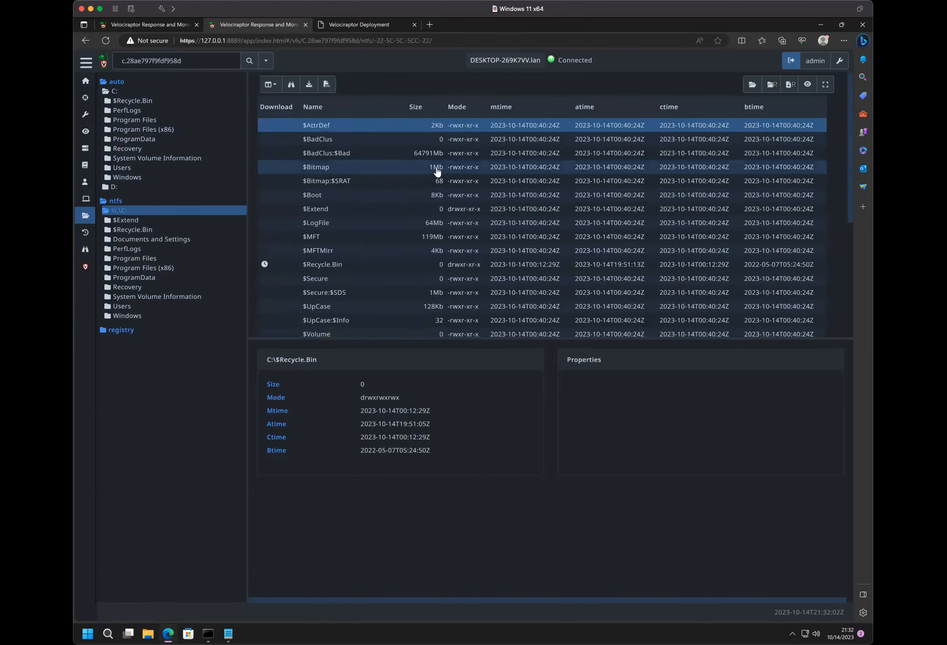
{"action": "scroll", "coordinate": [435, 170], "scroll_direction": "down", "scroll_amount": 5}
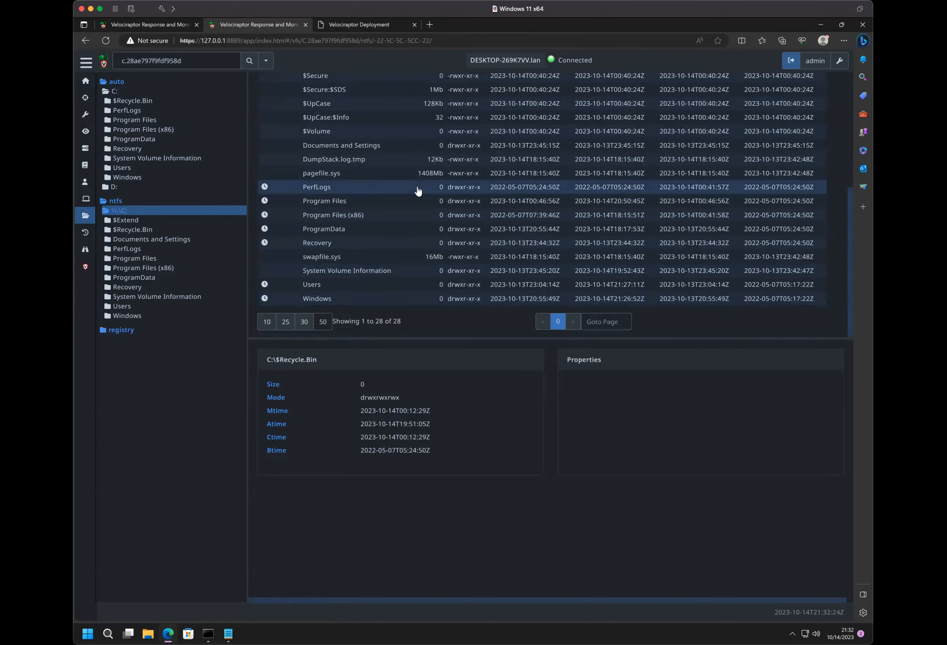
{"action": "scroll", "coordinate": [417, 191], "scroll_direction": "up", "scroll_amount": 5}
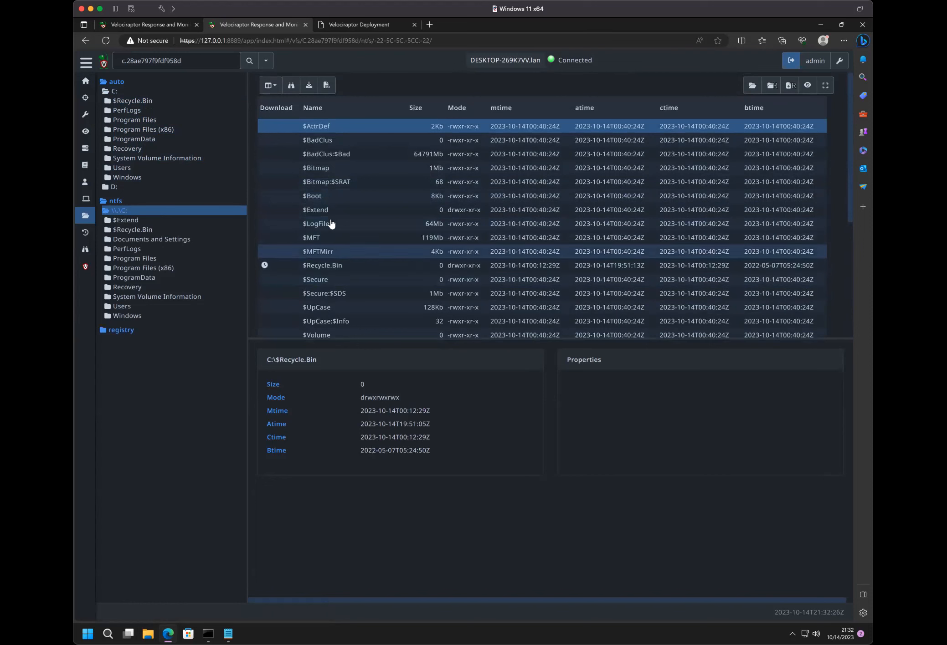
{"action": "left_click", "coordinate": [331, 238]}
{"action": "scroll", "coordinate": [332, 236], "scroll_direction": "down", "scroll_amount": 1}
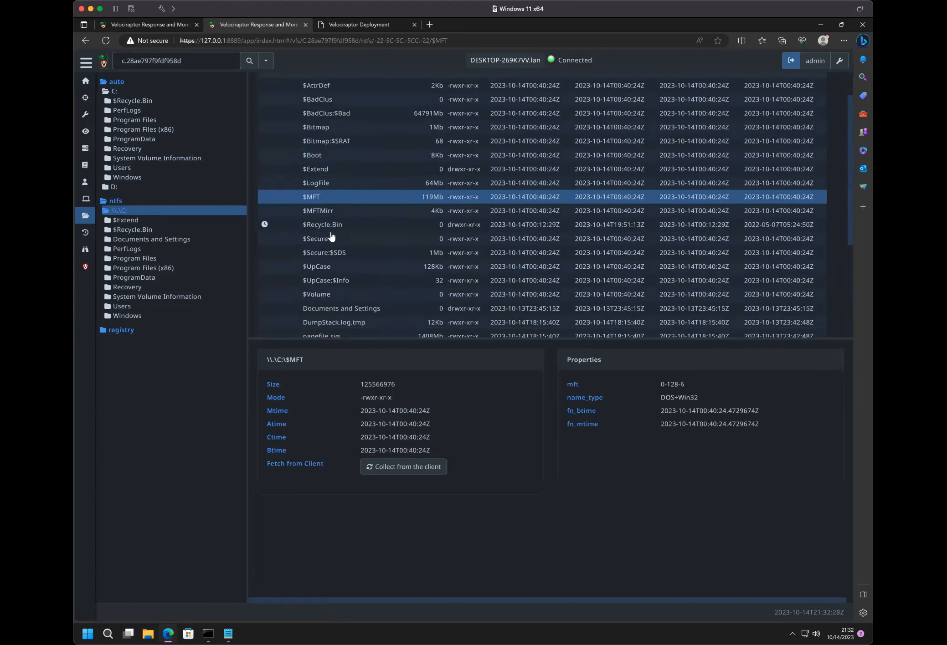
{"action": "scroll", "coordinate": [332, 236], "scroll_direction": "down", "scroll_amount": 2}
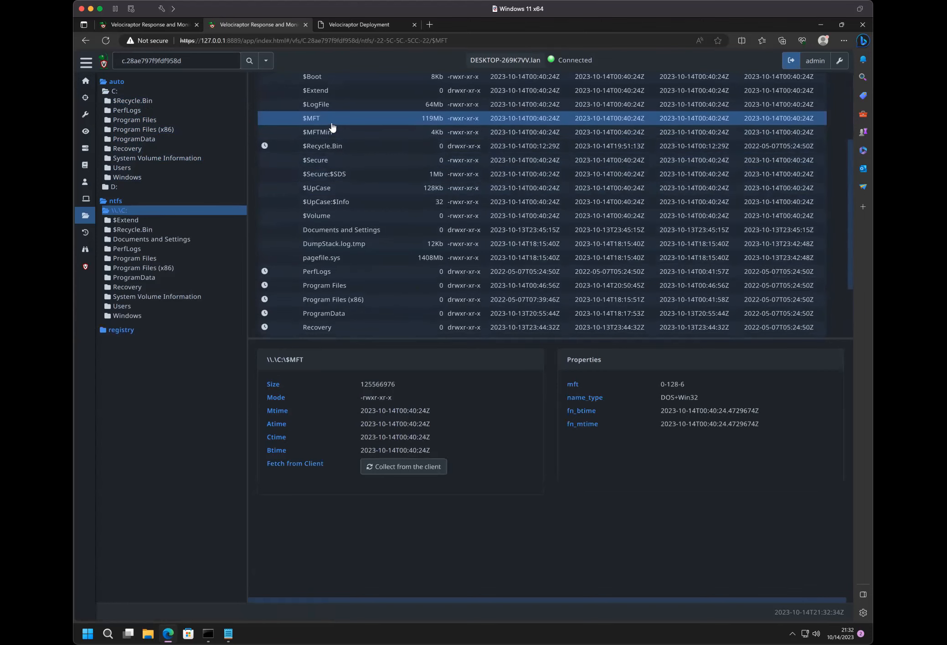
{"action": "scroll", "coordinate": [335, 195], "scroll_direction": "up", "scroll_amount": 3}
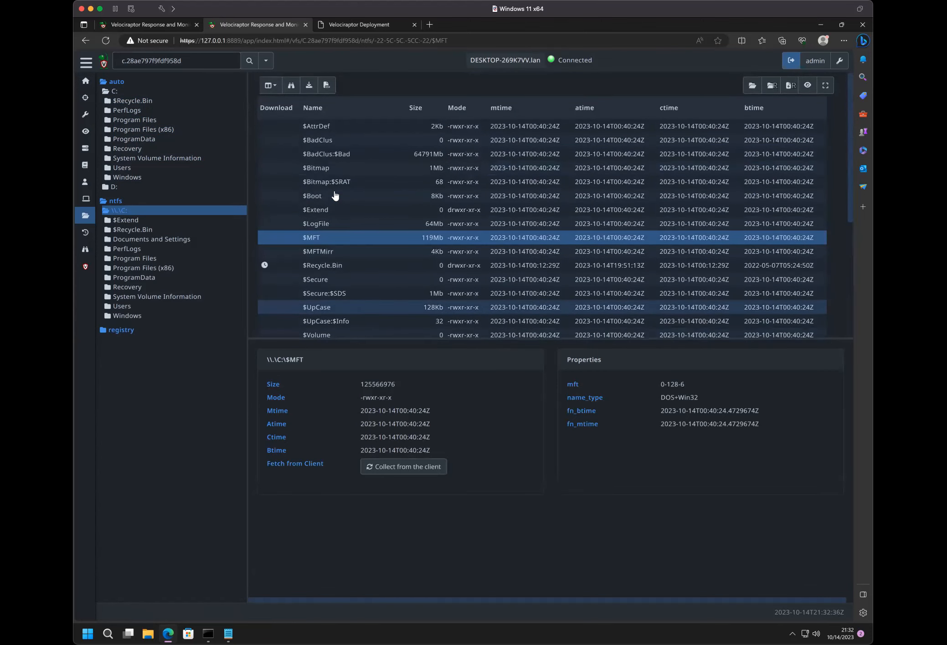
{"action": "scroll", "coordinate": [333, 191], "scroll_direction": "down", "scroll_amount": 5}
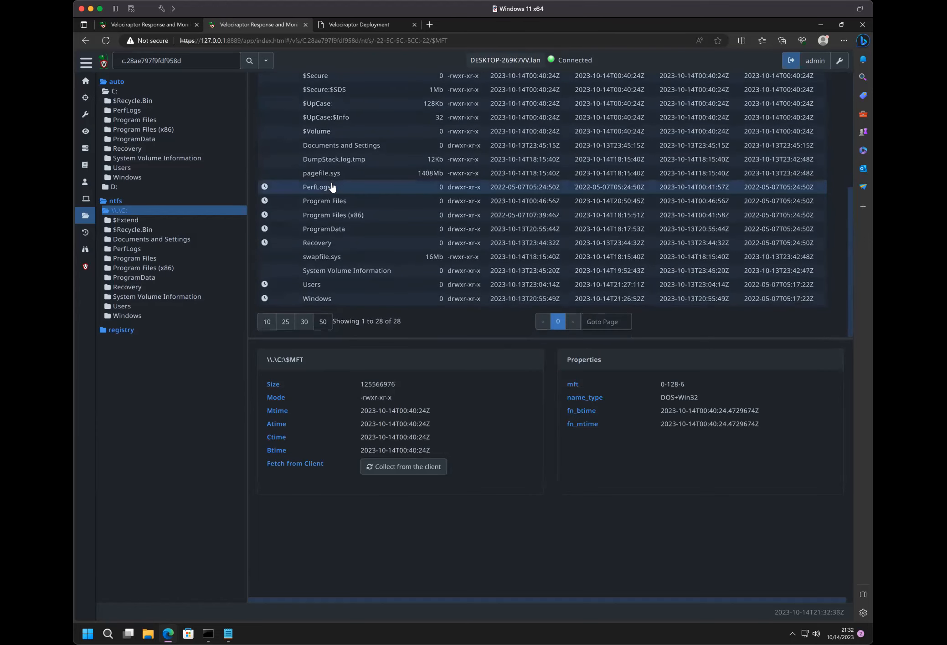
- View the PerfLogs folder's details and look through the other entries in the ntfs \\.\C: listing
{"action": "left_click", "coordinate": [331, 187]}
{"action": "scroll", "coordinate": [332, 187], "scroll_direction": "up", "scroll_amount": 5}
{"action": "scroll", "coordinate": [332, 186], "scroll_direction": "down", "scroll_amount": 3}
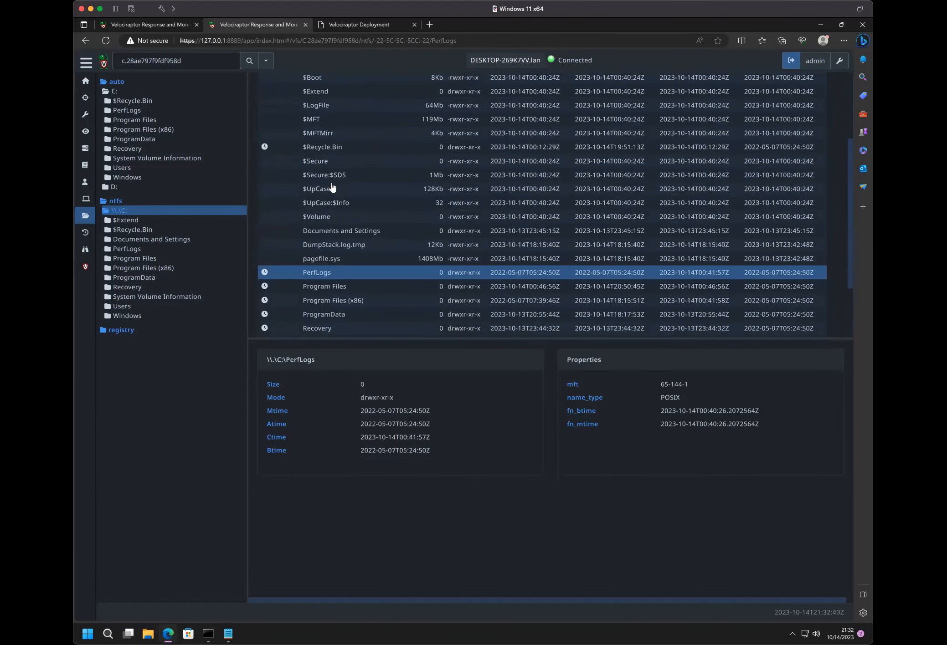
{"action": "scroll", "coordinate": [323, 208], "scroll_direction": "up", "scroll_amount": 3}
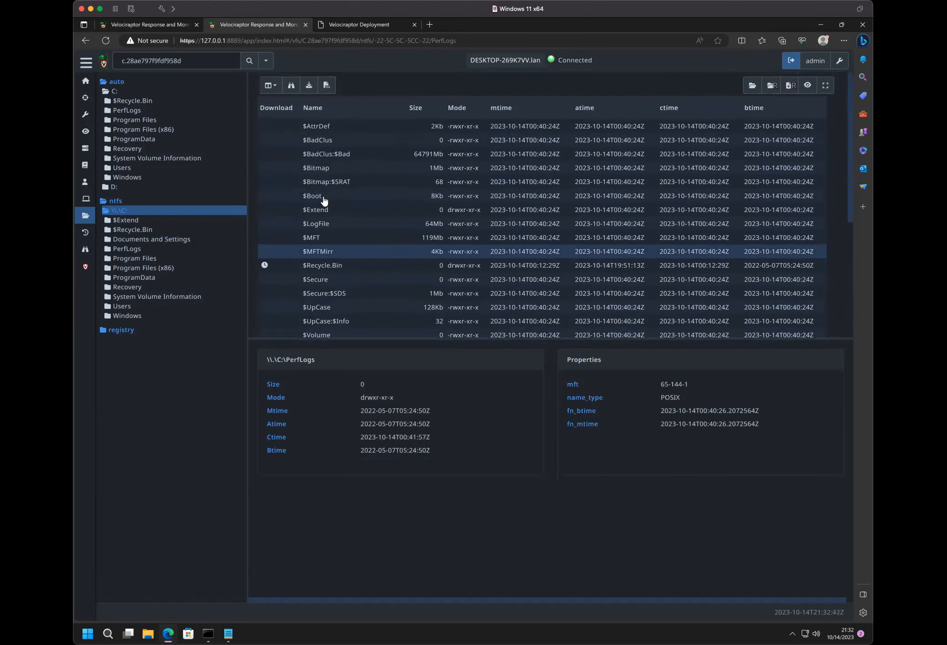
{"action": "scroll", "coordinate": [334, 182], "scroll_direction": "down", "scroll_amount": 5}
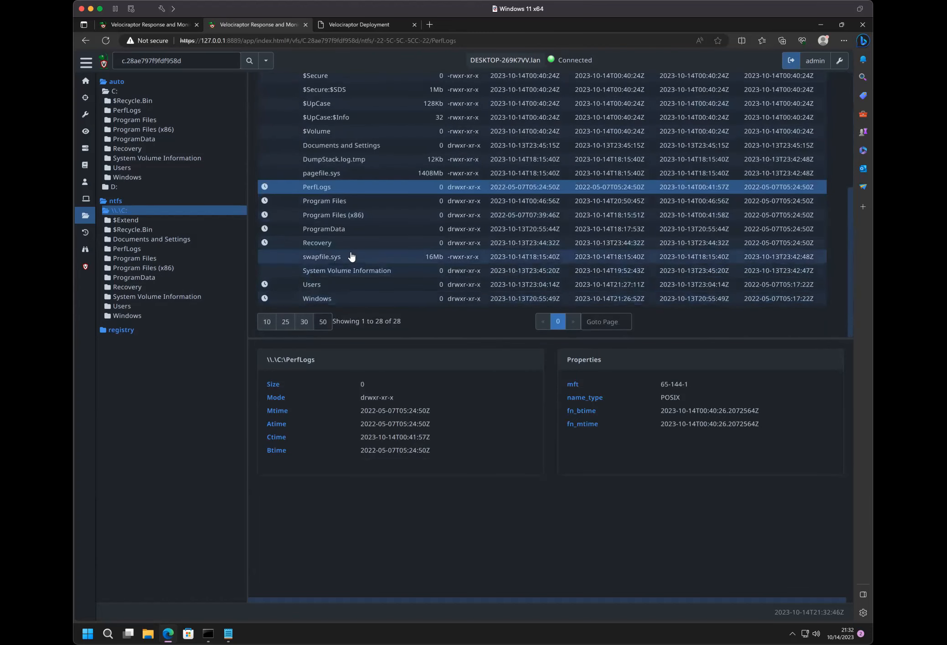
{"action": "scroll", "coordinate": [351, 256], "scroll_direction": "up", "scroll_amount": 3}
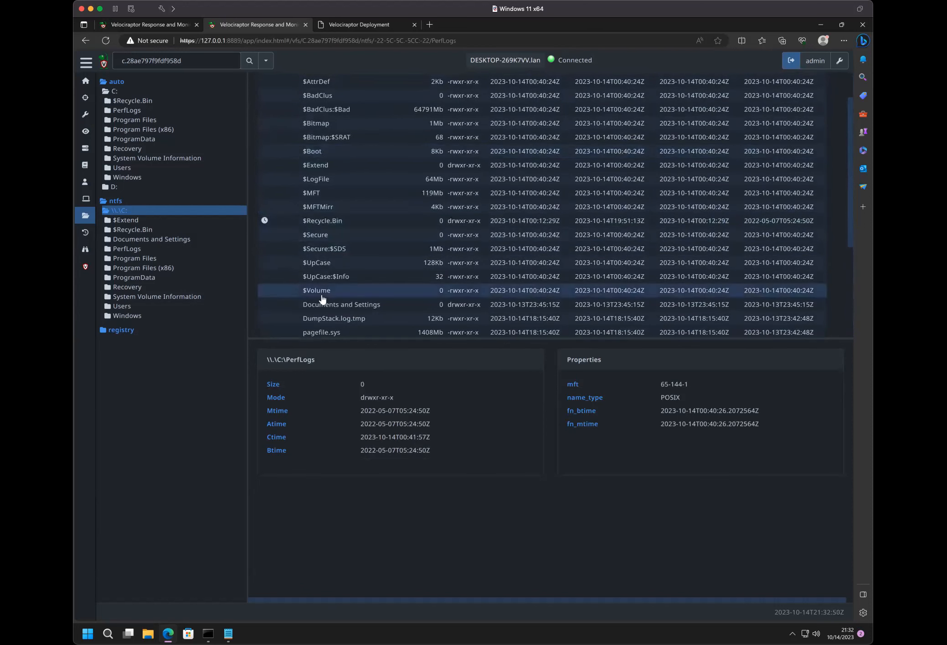
- Open the $Extend folder under ntfs \\.\C: and view the details of $UsnJrnl:$J
{"action": "left_click", "coordinate": [320, 165]}
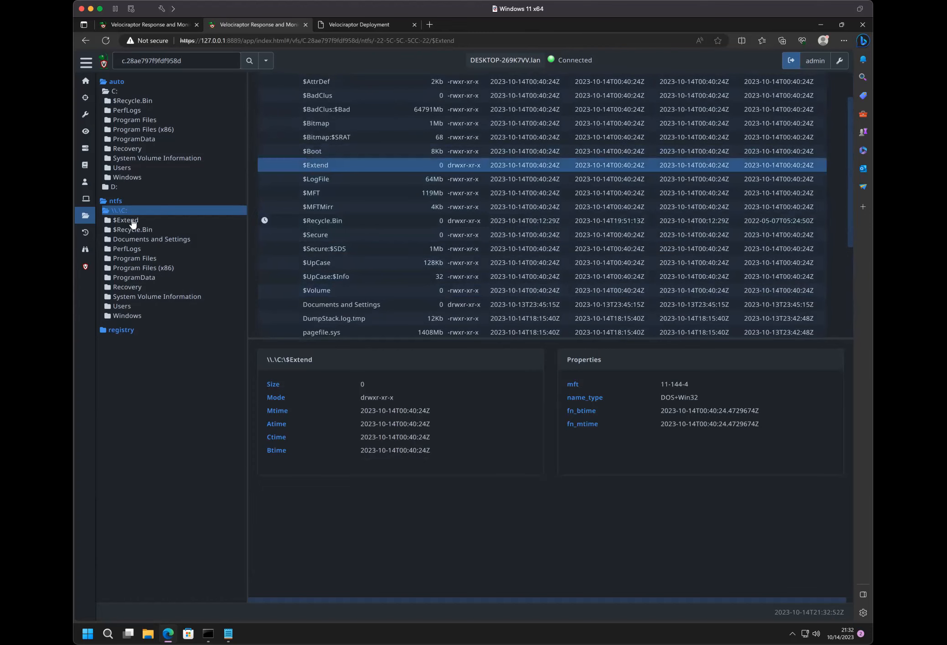
{"action": "left_click", "coordinate": [129, 221]}
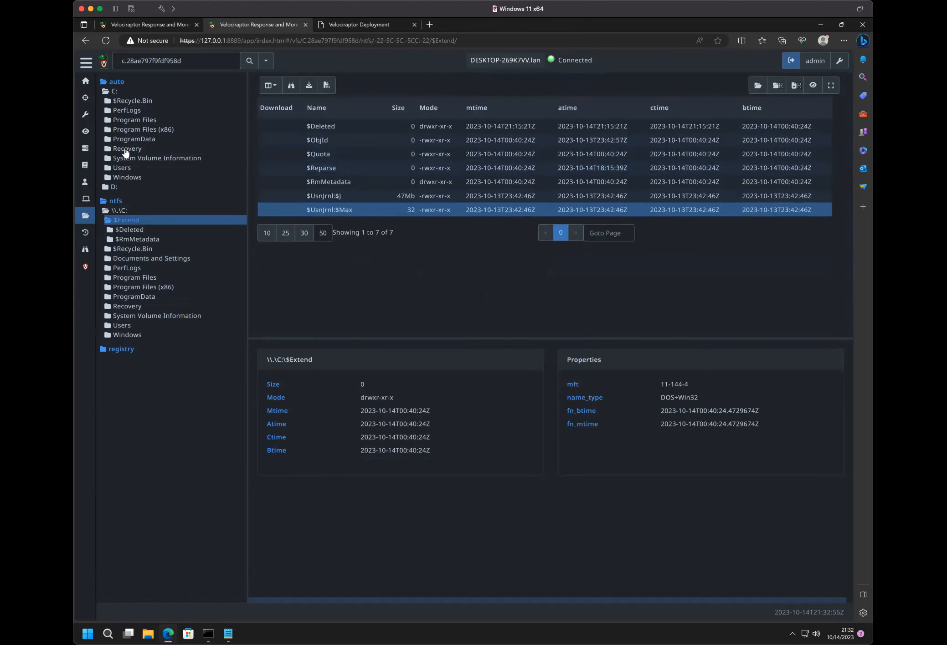
{"action": "left_click", "coordinate": [339, 196]}
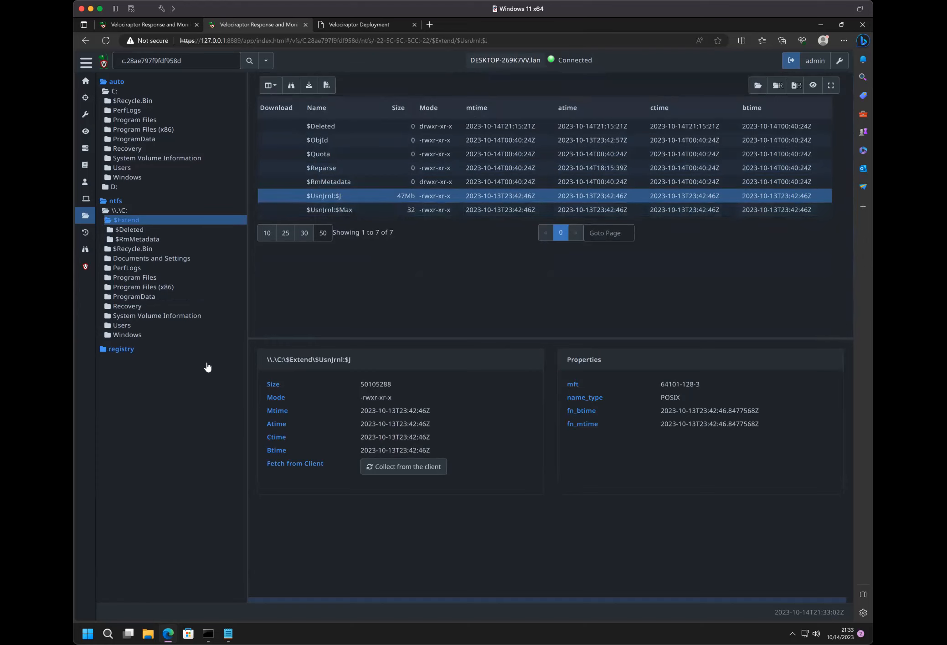
{"action": "mouse_move", "coordinate": [560, 116]}
- Refresh the registry root from the client, expand its hives and select HKEY_CURRENT_USER
{"action": "left_click", "coordinate": [121, 349]}
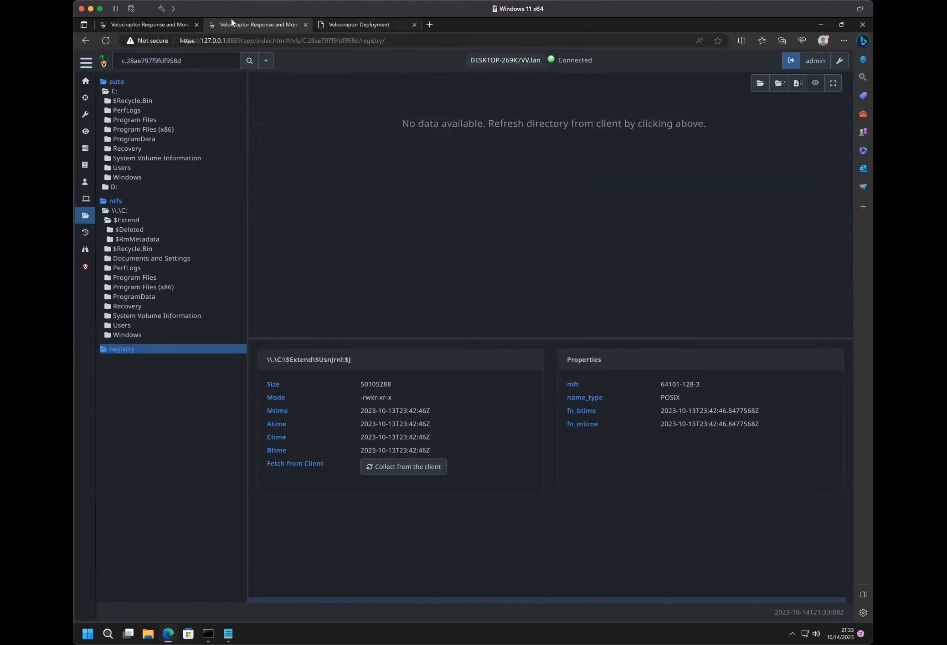
{"action": "left_click", "coordinate": [760, 83]}
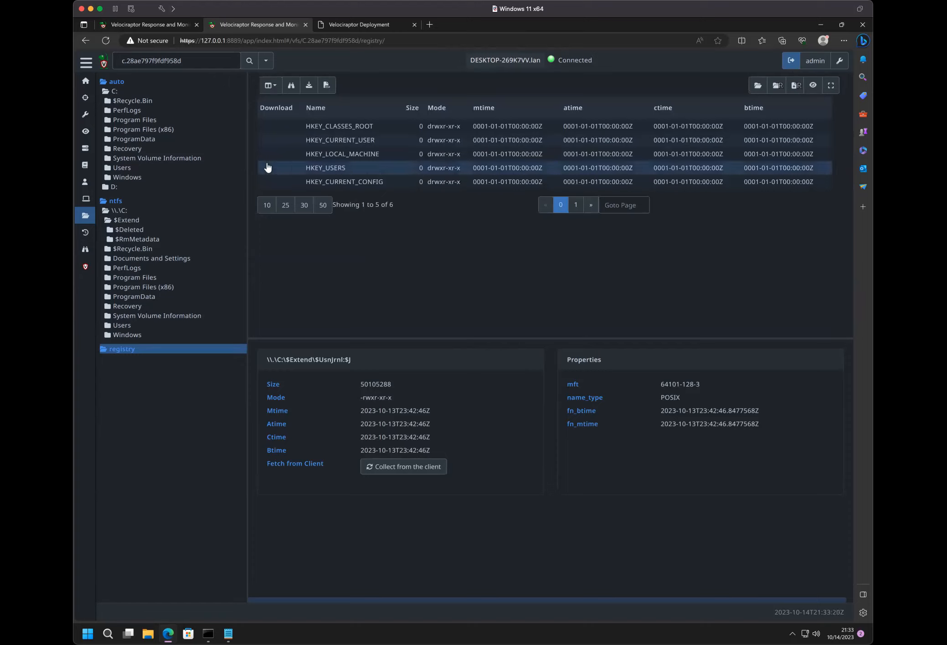
{"action": "left_click", "coordinate": [165, 350]}
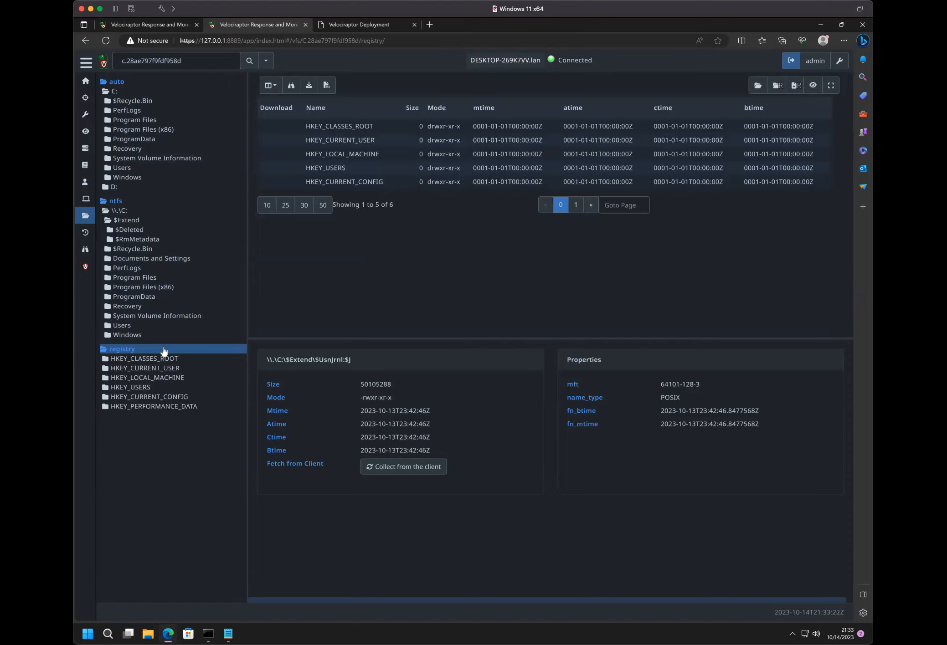
{"action": "left_click", "coordinate": [142, 368]}
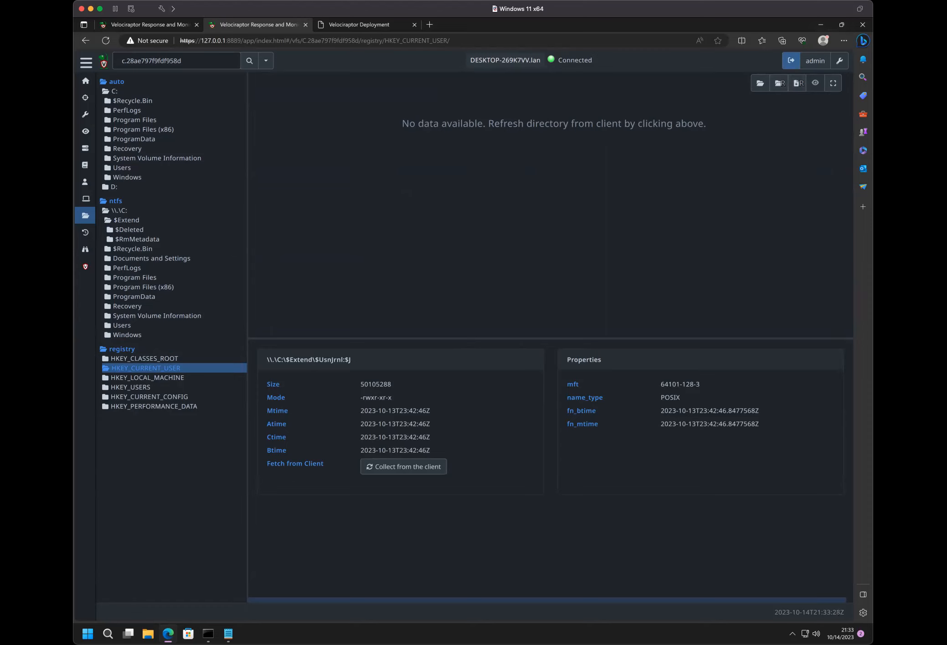
- Launch the Windows Registry Editor with elevation approved, compare its root hives with the registry tree, and close it
{"action": "key", "text": "super"}
{"action": "type", "text": "re"}
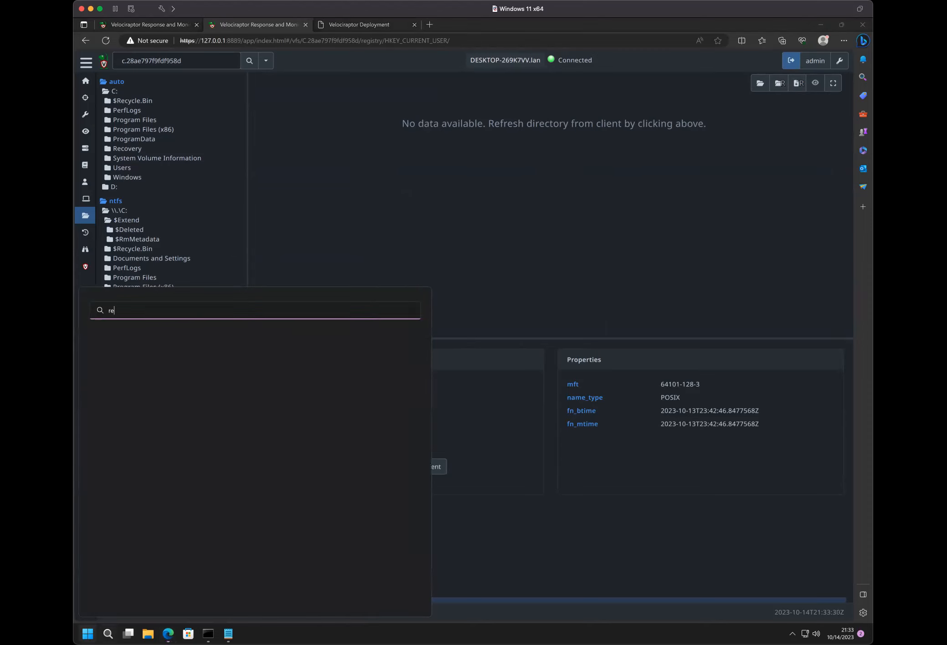
{"action": "type", "text": "ge"}
{"action": "key", "text": "Return"}
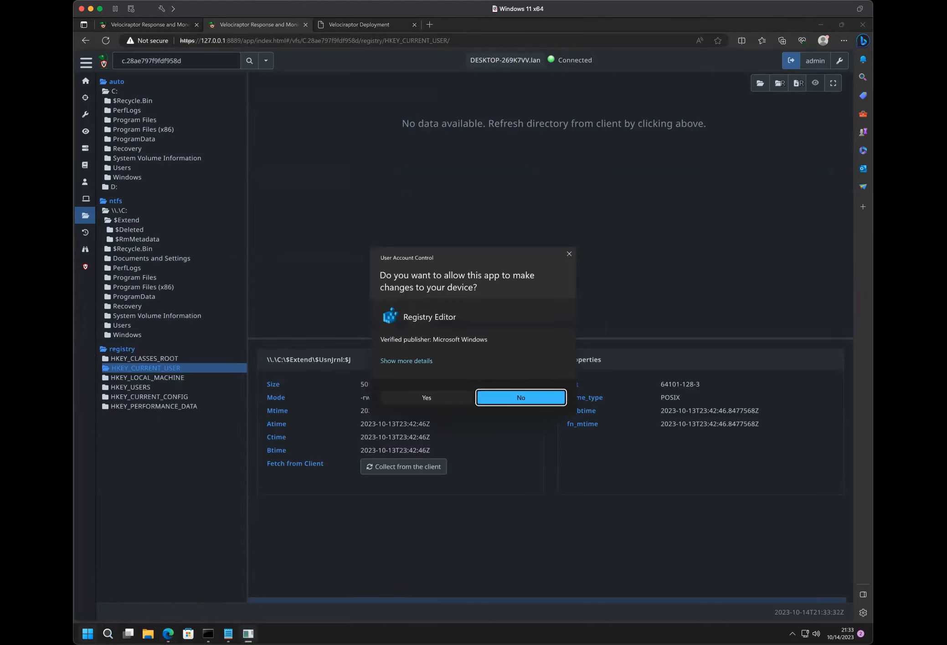
{"action": "left_click", "coordinate": [409, 398]}
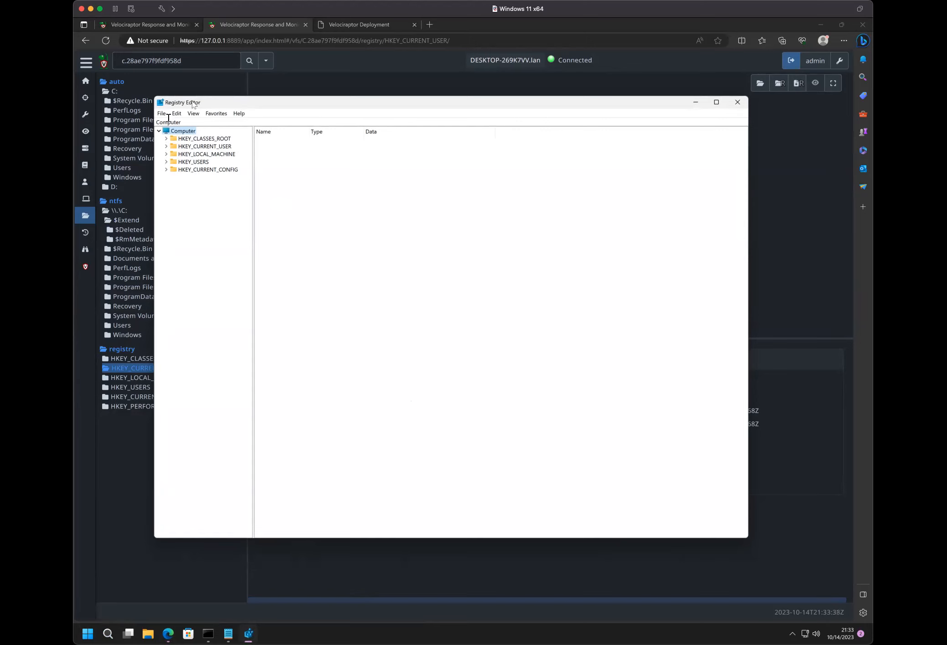
{"action": "left_click", "coordinate": [738, 102]}
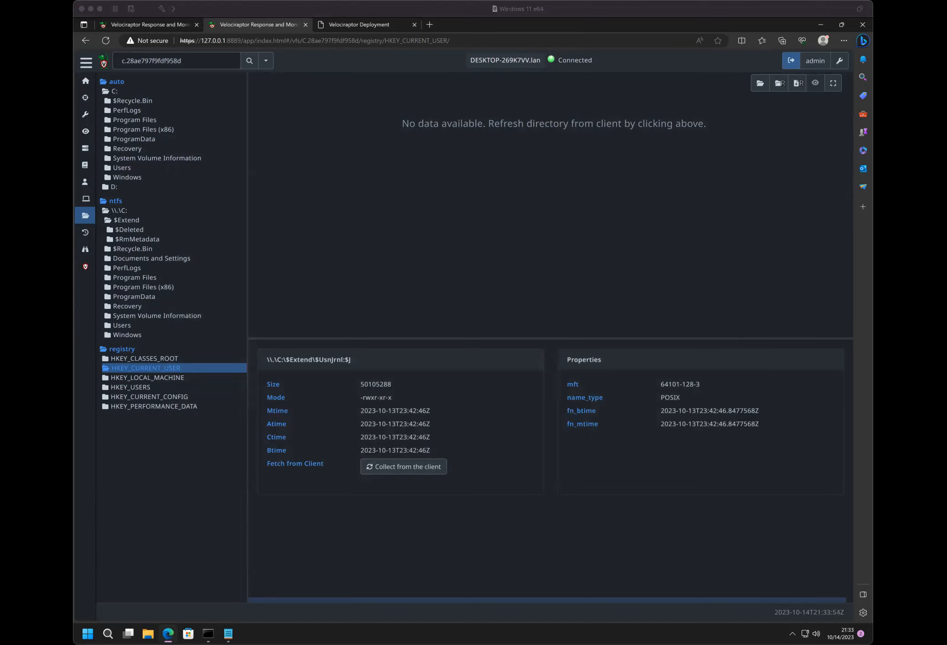
- Browse to Users under ntfs \\.\C:, show 50 entries per page and view the user's profile folder details
{"action": "left_click", "coordinate": [407, 181]}
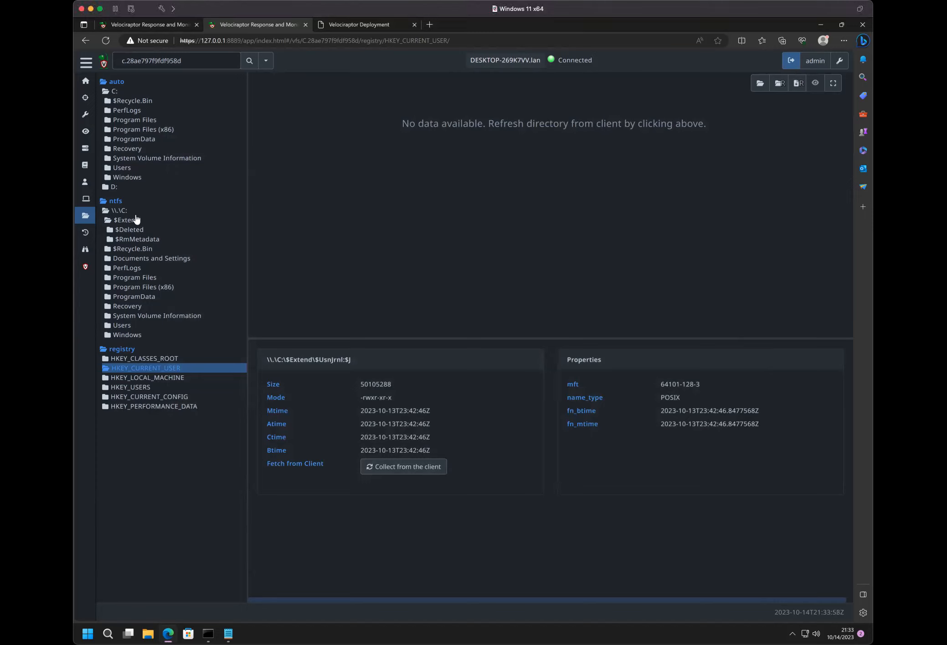
{"action": "left_click", "coordinate": [119, 211]}
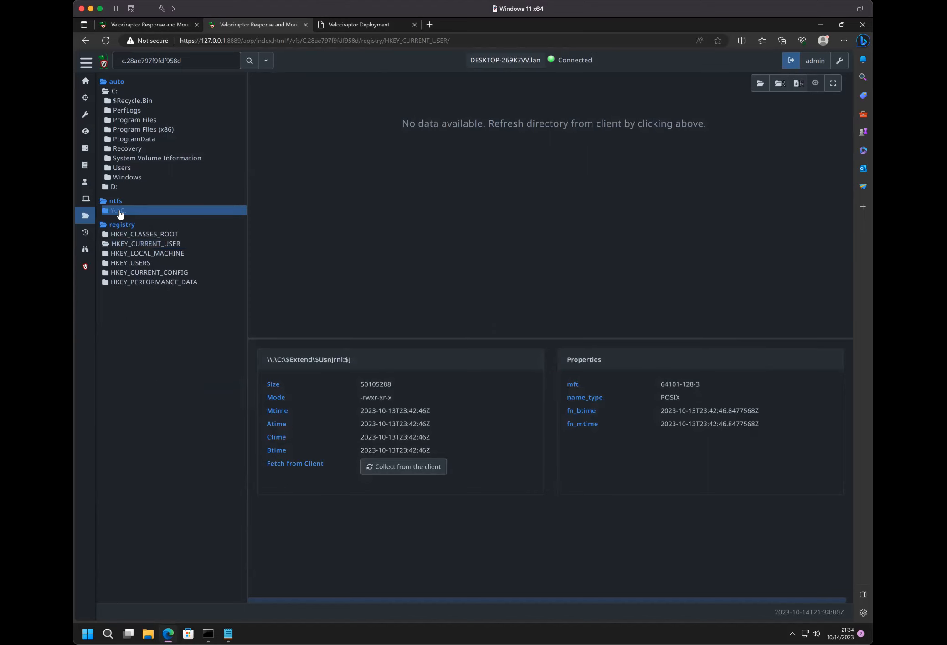
{"action": "left_click", "coordinate": [119, 213]}
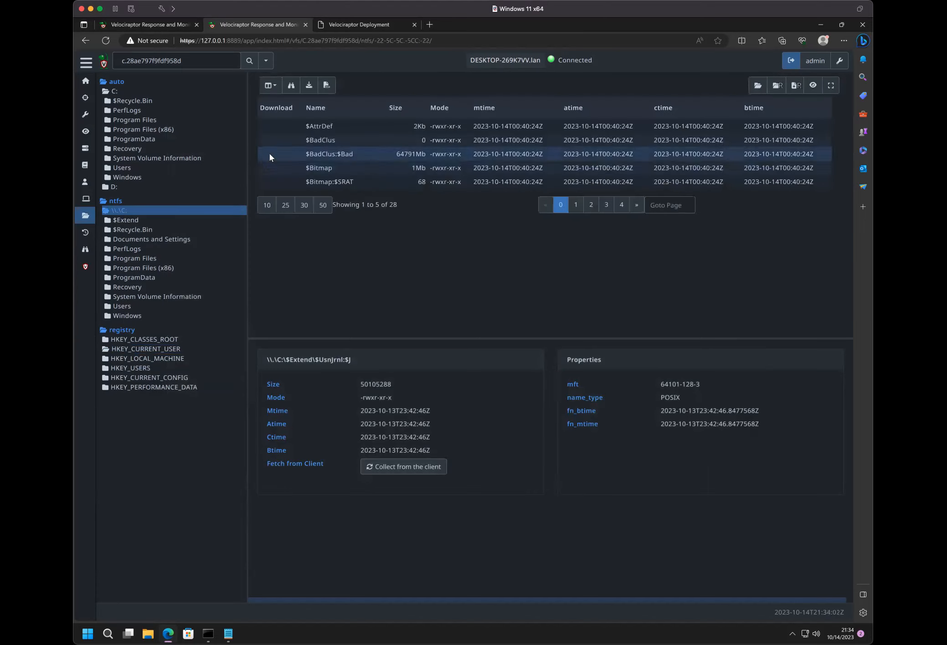
{"action": "left_click", "coordinate": [136, 309]}
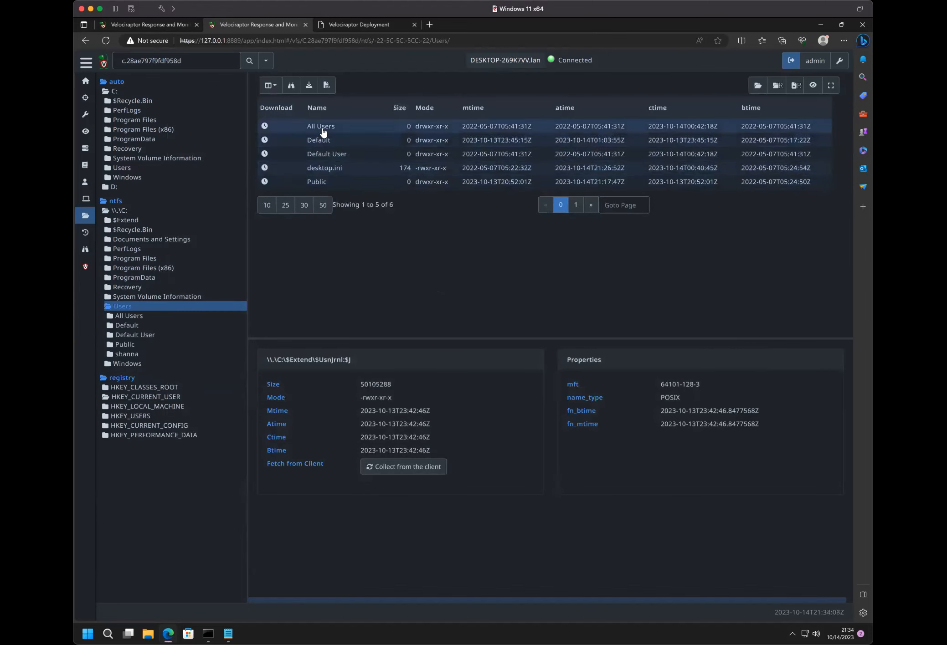
{"action": "left_click", "coordinate": [323, 205]}
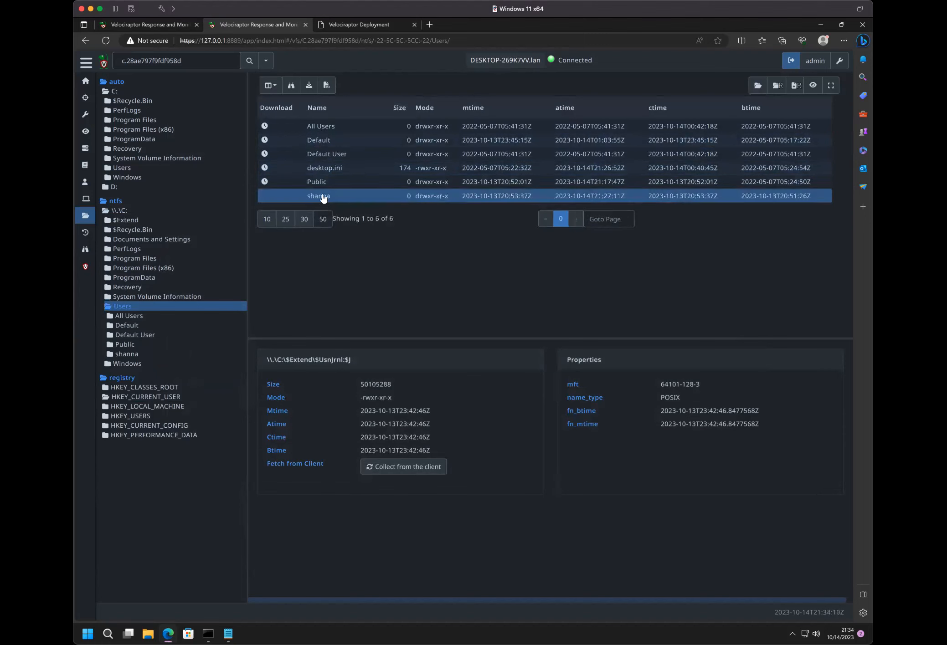
{"action": "left_click", "coordinate": [322, 197]}
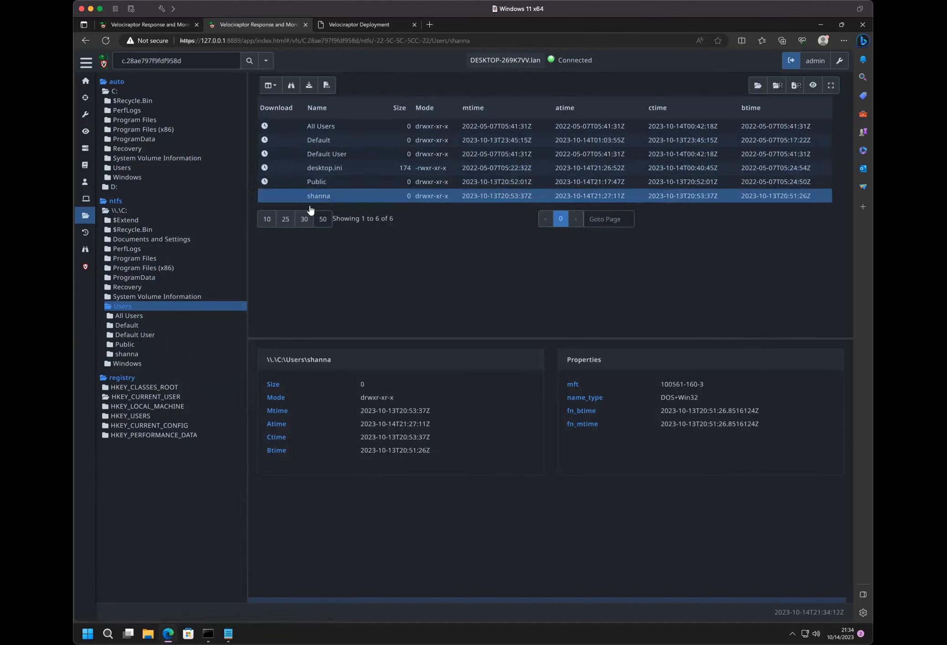
- Open the user's profile folder in the ntfs tree and collect NTUSER.DAT from the client
{"action": "left_click", "coordinate": [119, 355]}
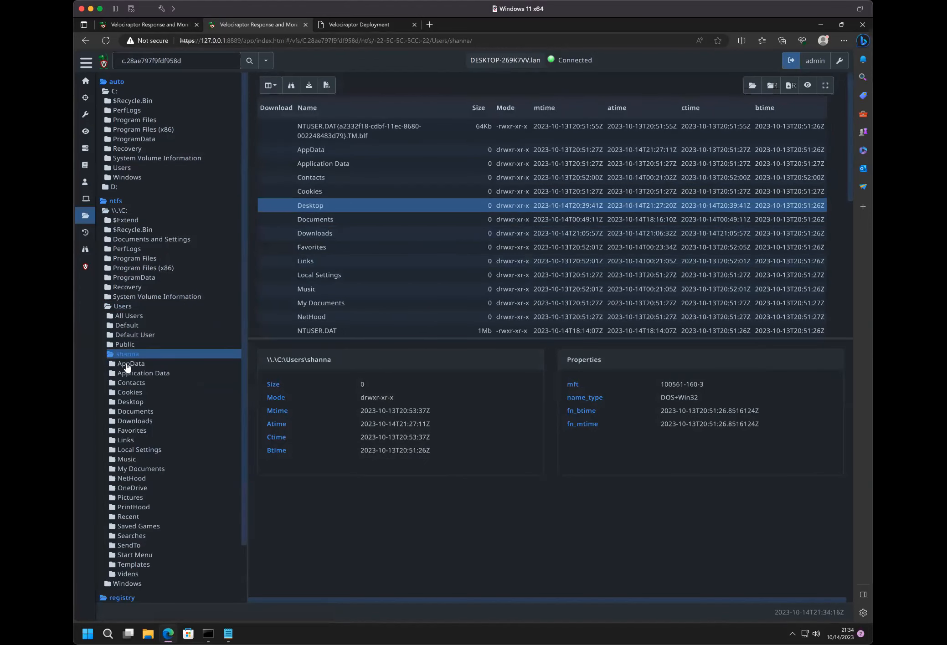
{"action": "scroll", "coordinate": [370, 233], "scroll_direction": "down", "scroll_amount": 3}
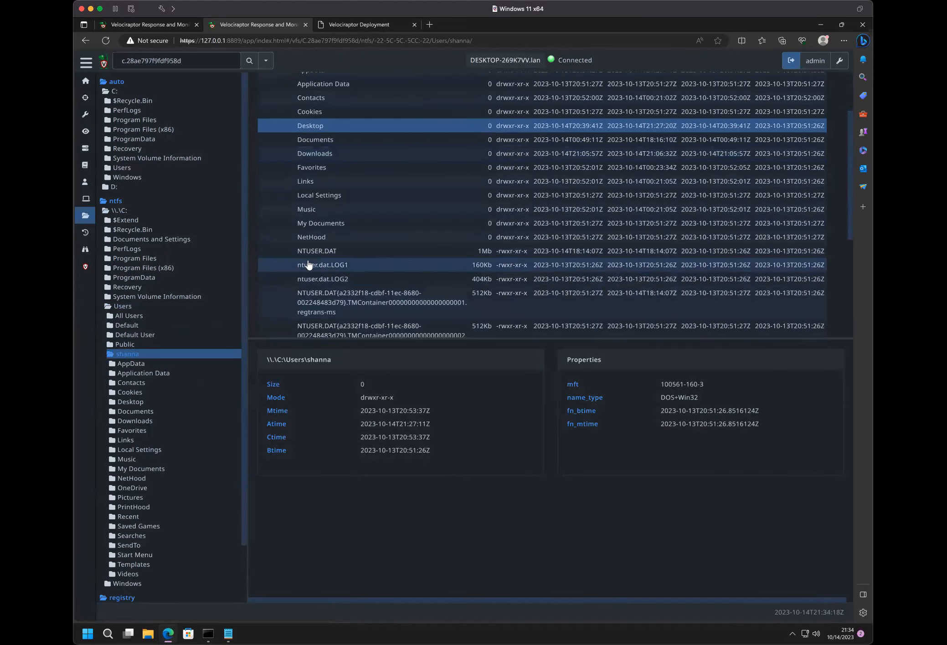
{"action": "left_click", "coordinate": [312, 256]}
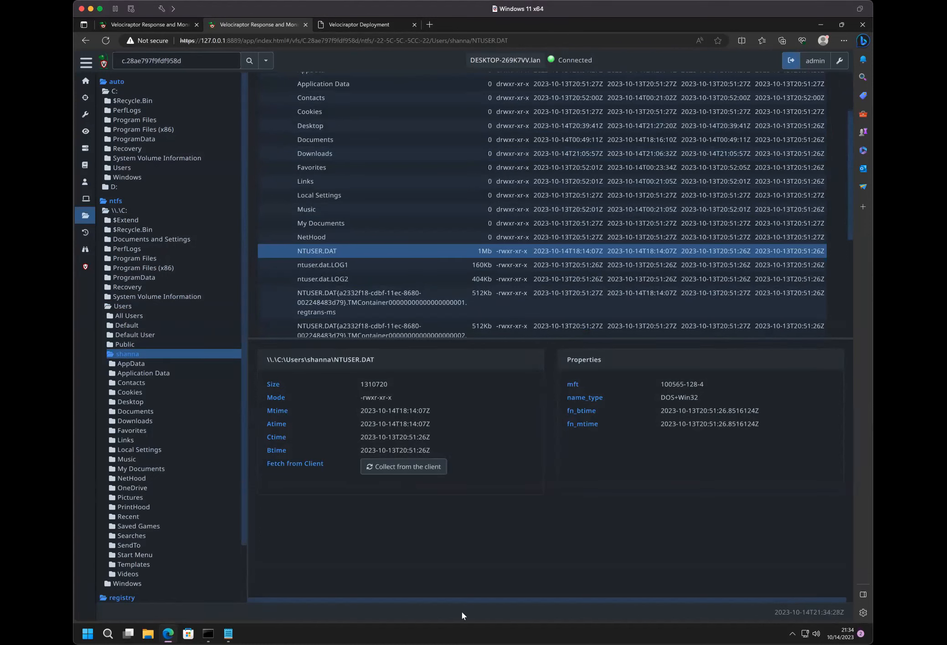
{"action": "left_click", "coordinate": [408, 466]}
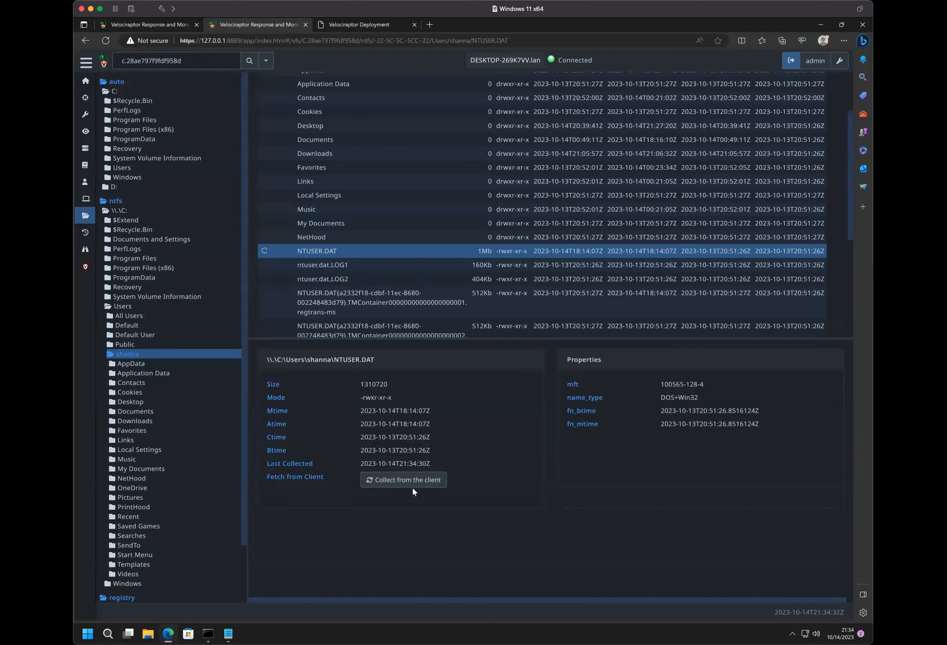
{"action": "left_click", "coordinate": [412, 482]}
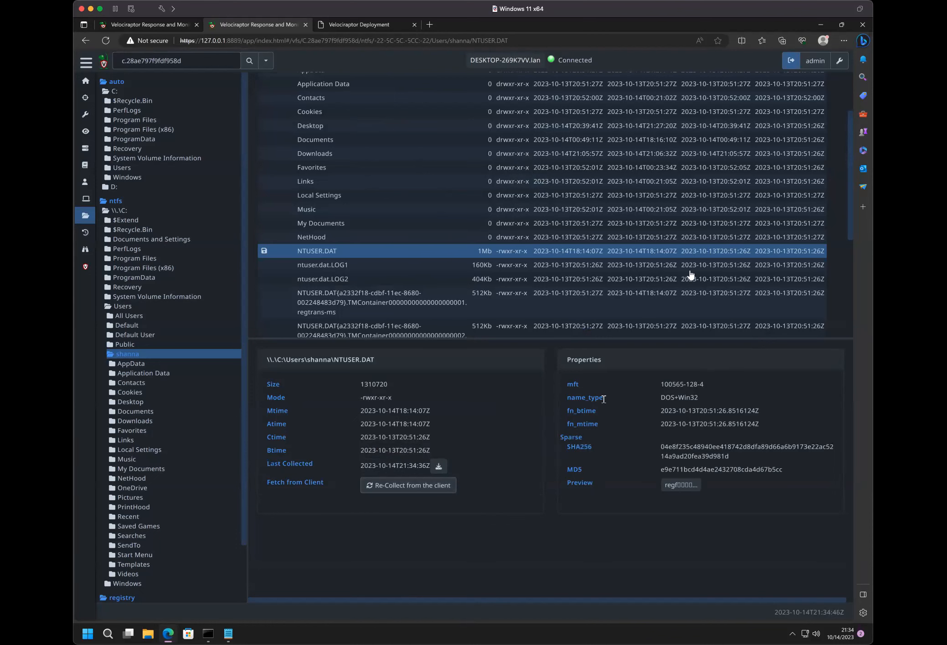
- Compare the details of the Favorites folder with those of NTUSER.DAT, and highlight NTUSER.DAT's MD5 and SHA256 hashes
{"action": "scroll", "coordinate": [453, 271], "scroll_direction": "up", "scroll_amount": 3}
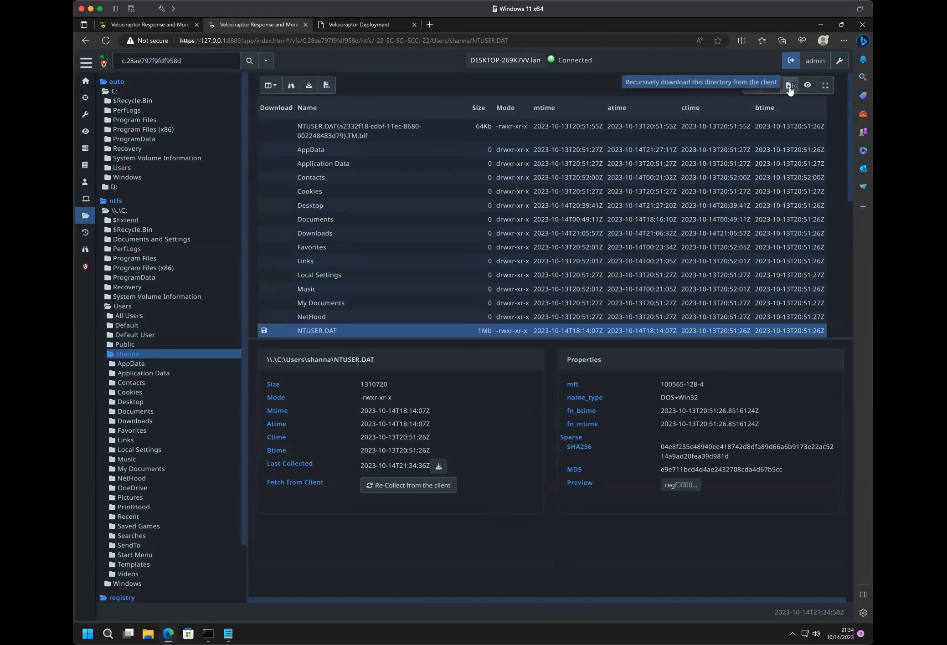
{"action": "left_click", "coordinate": [498, 247]}
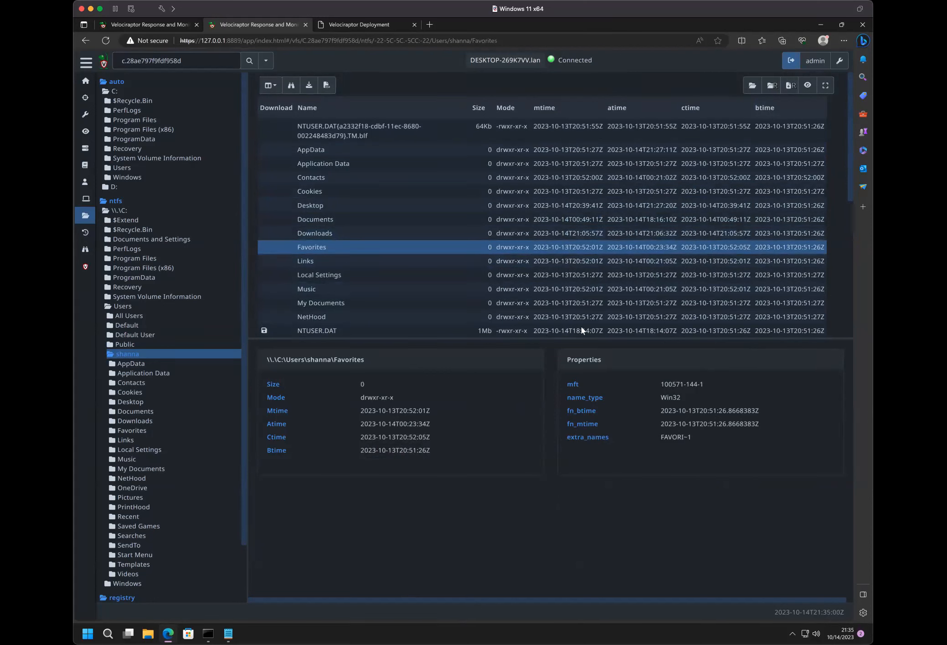
{"action": "left_click", "coordinate": [329, 332]}
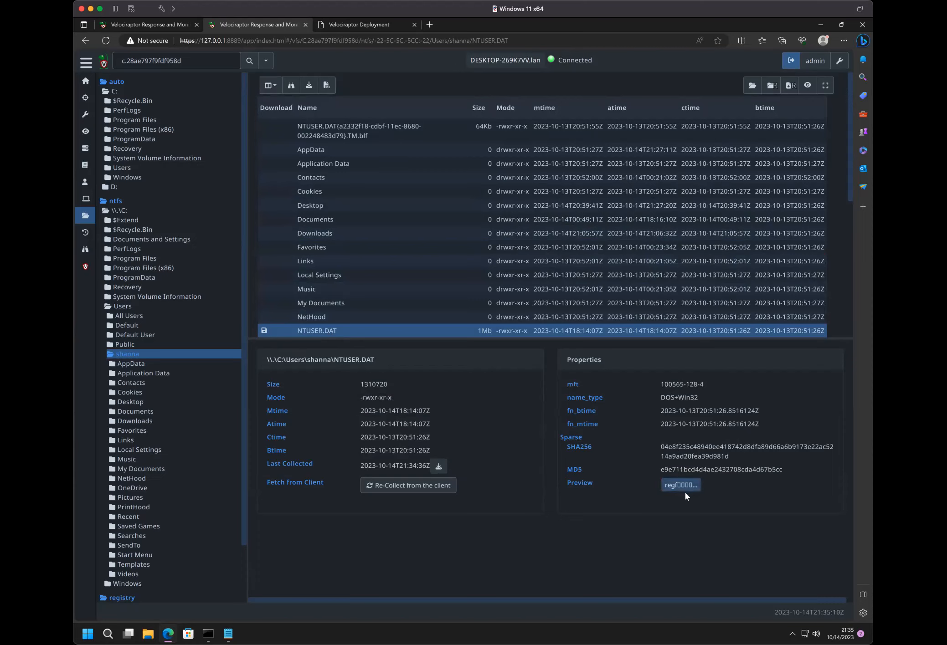
{"action": "double_click", "coordinate": [704, 469]}
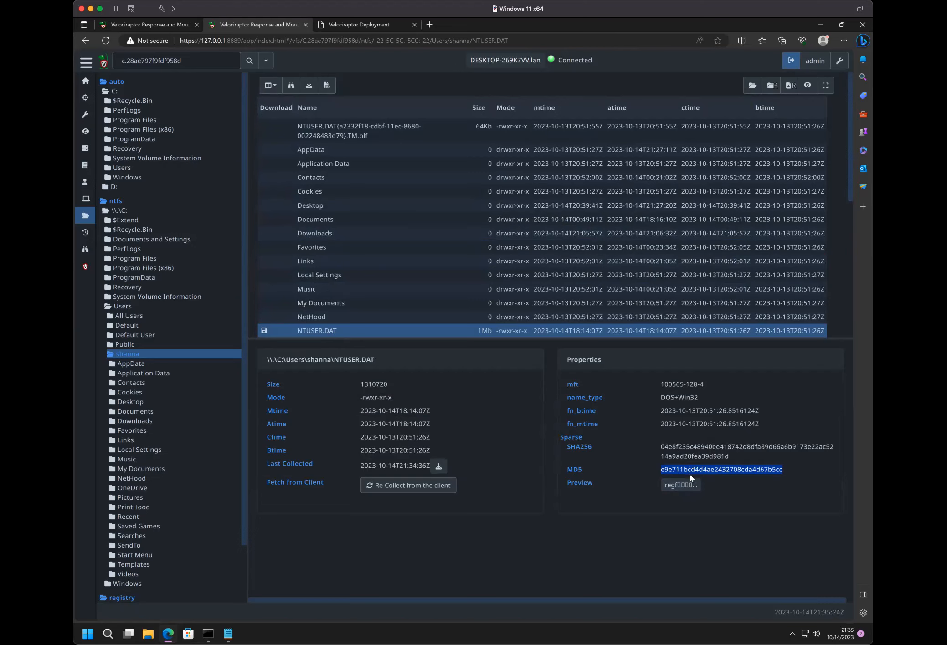
{"action": "double_click", "coordinate": [678, 445]}
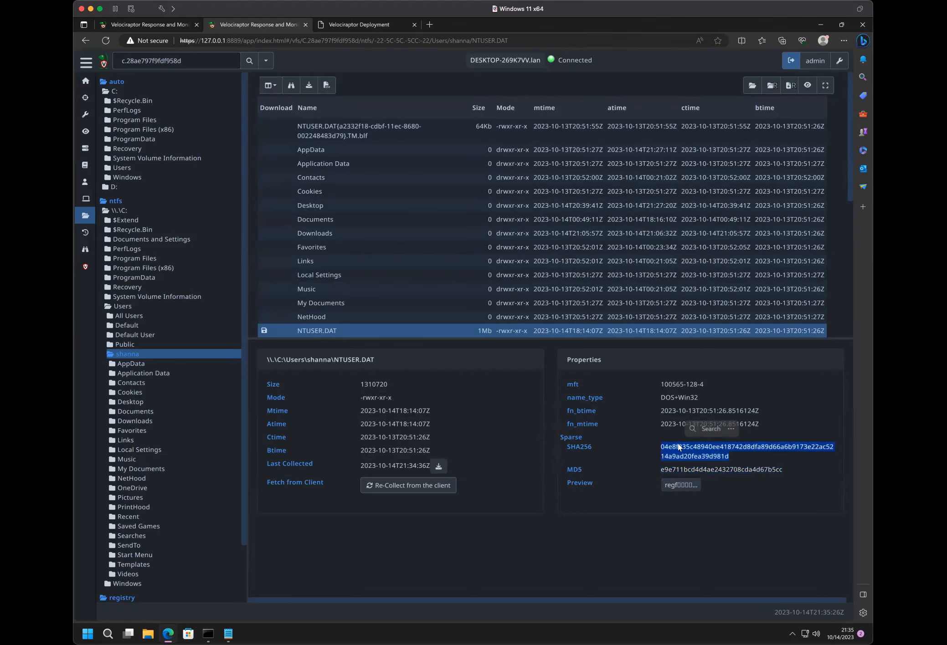
- Preview the collected NTUSER.DAT in the hex viewer, check its path and accessor details, and close the preview
{"action": "left_click", "coordinate": [675, 486]}
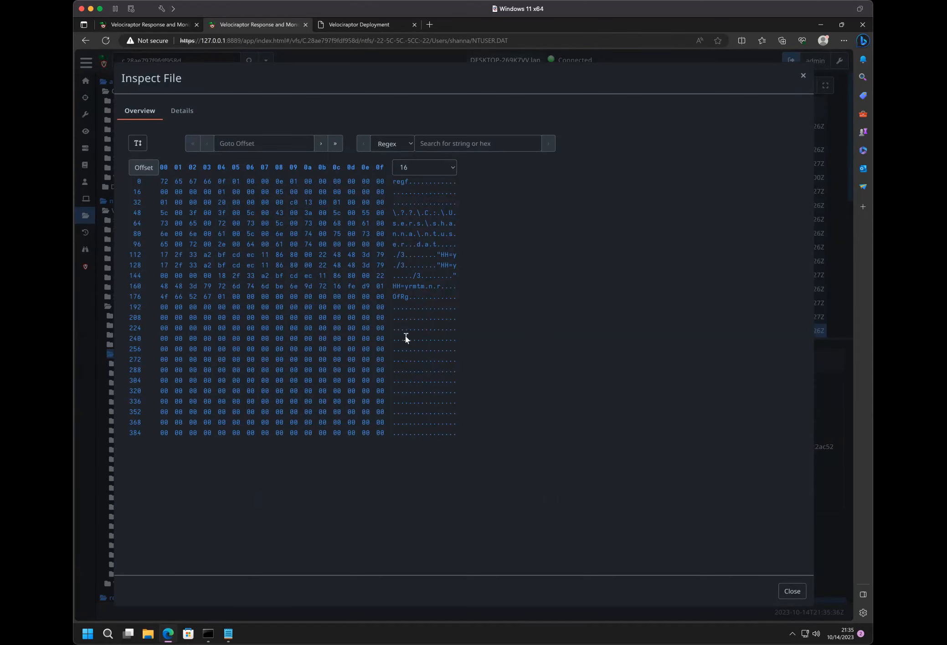
{"action": "left_click", "coordinate": [173, 118]}
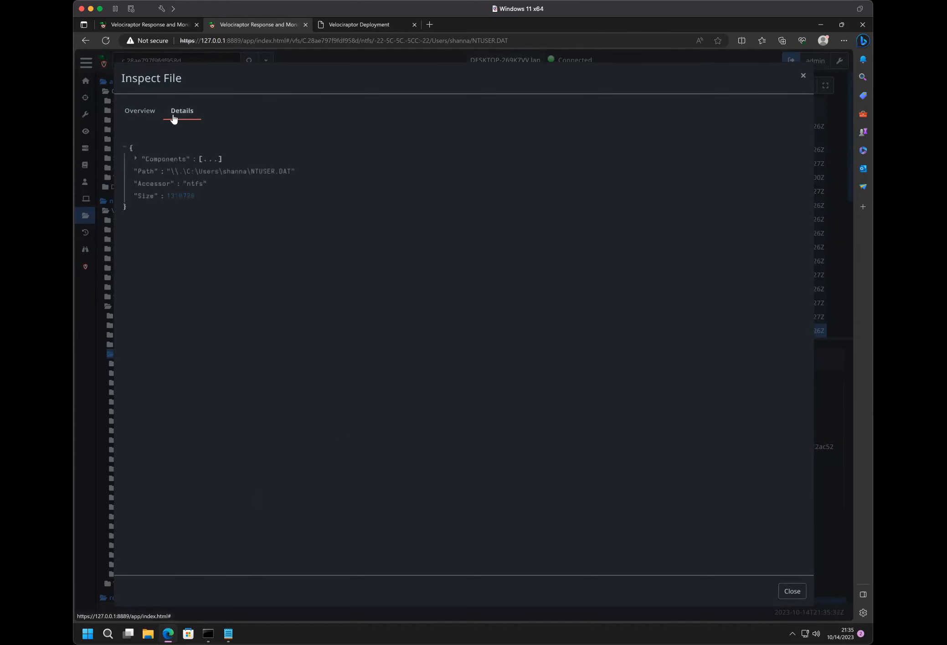
{"action": "left_click", "coordinate": [134, 116]}
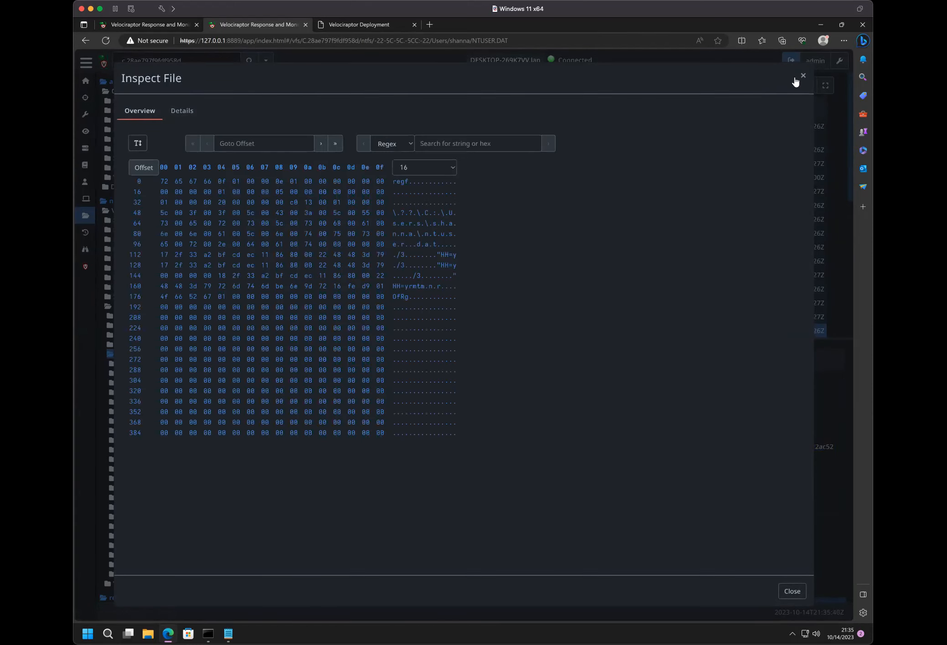
{"action": "left_click", "coordinate": [803, 76]}
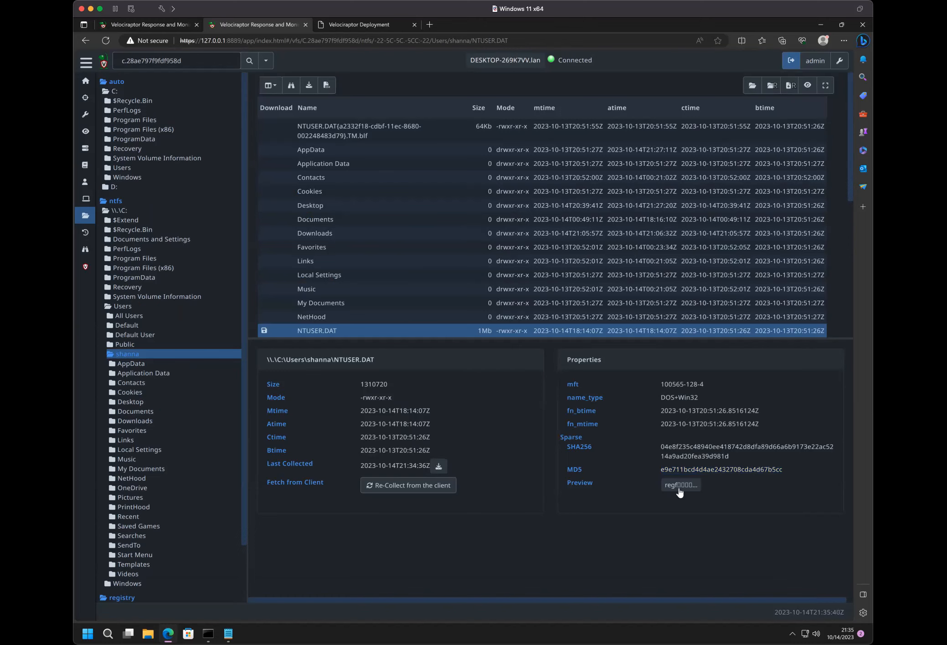
- Save the collected NTUSER.DAT to the computer and start a recursive download of the user's profile folder from the client
{"action": "left_click", "coordinate": [439, 467]}
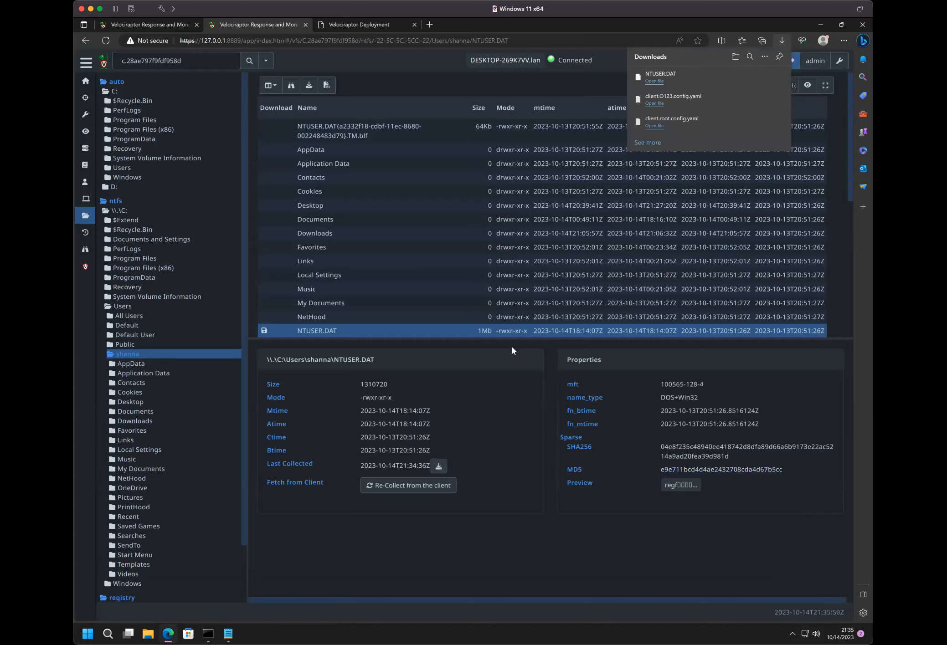
{"action": "left_click", "coordinate": [781, 42]}
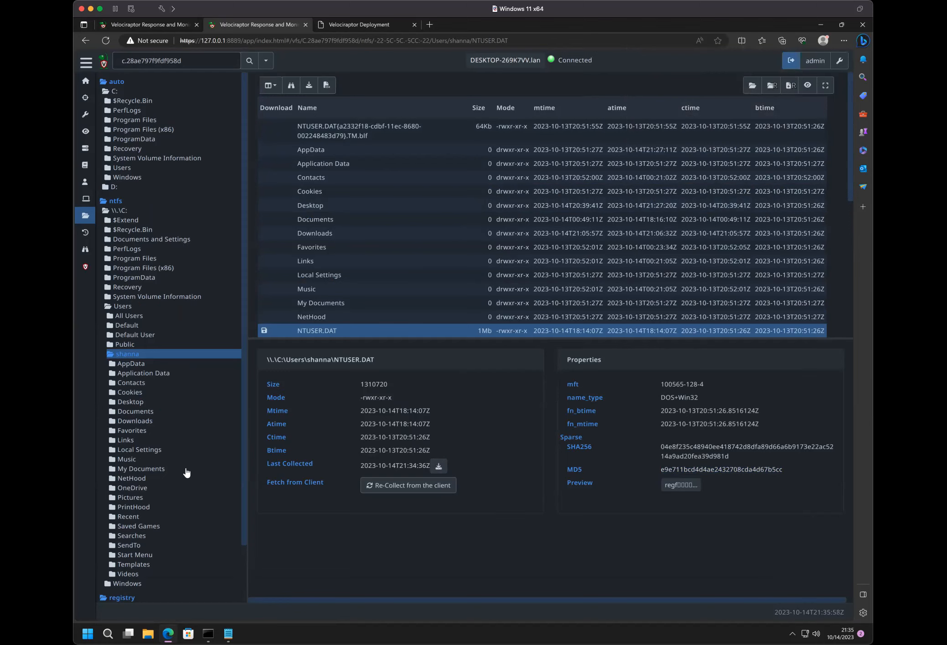
{"action": "left_click", "coordinate": [785, 86]}
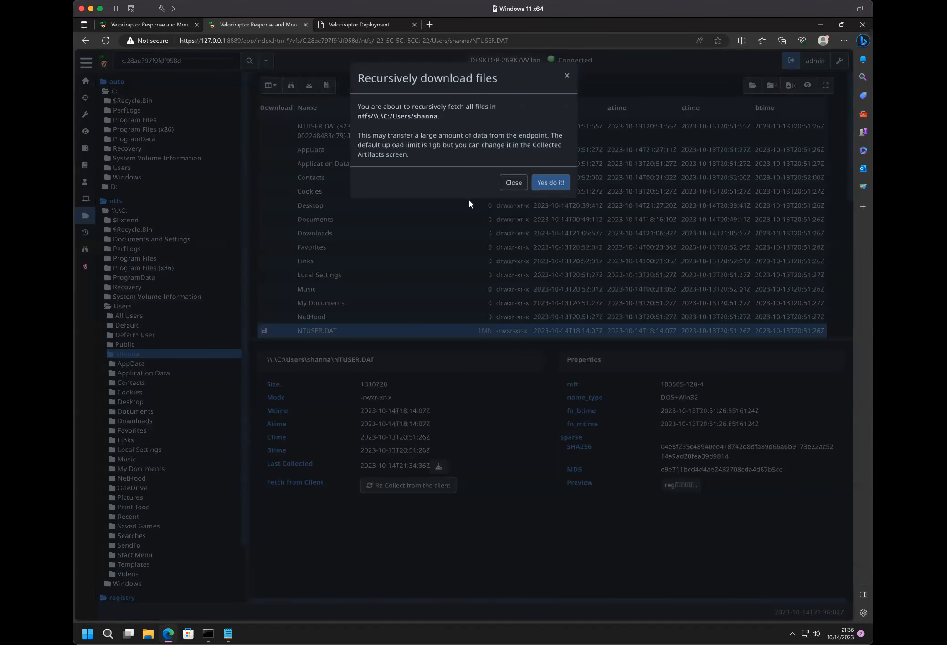
{"action": "left_click", "coordinate": [551, 183]}
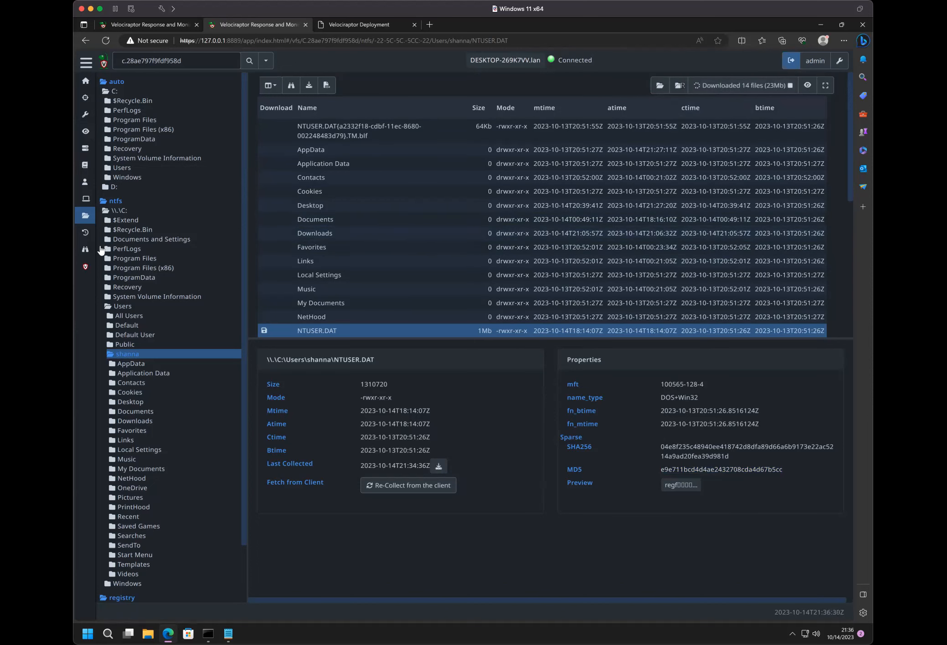
- In the client's collected artifacts, select the newest System.VFS.DownloadFile collection and view its overview and log
{"action": "left_click", "coordinate": [173, 29]}
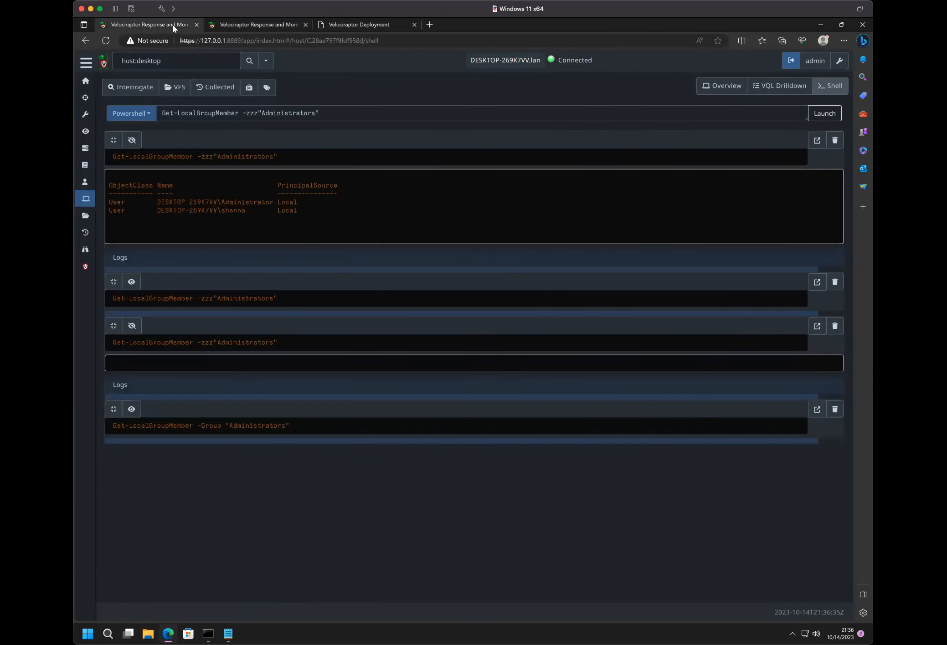
{"action": "left_click", "coordinate": [85, 233]}
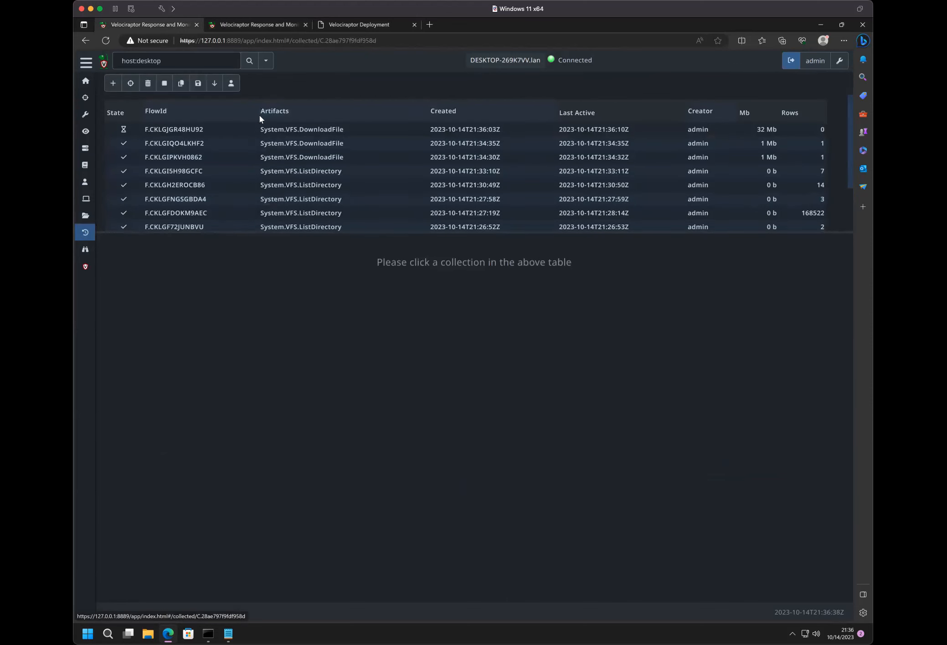
{"action": "left_click", "coordinate": [292, 143]}
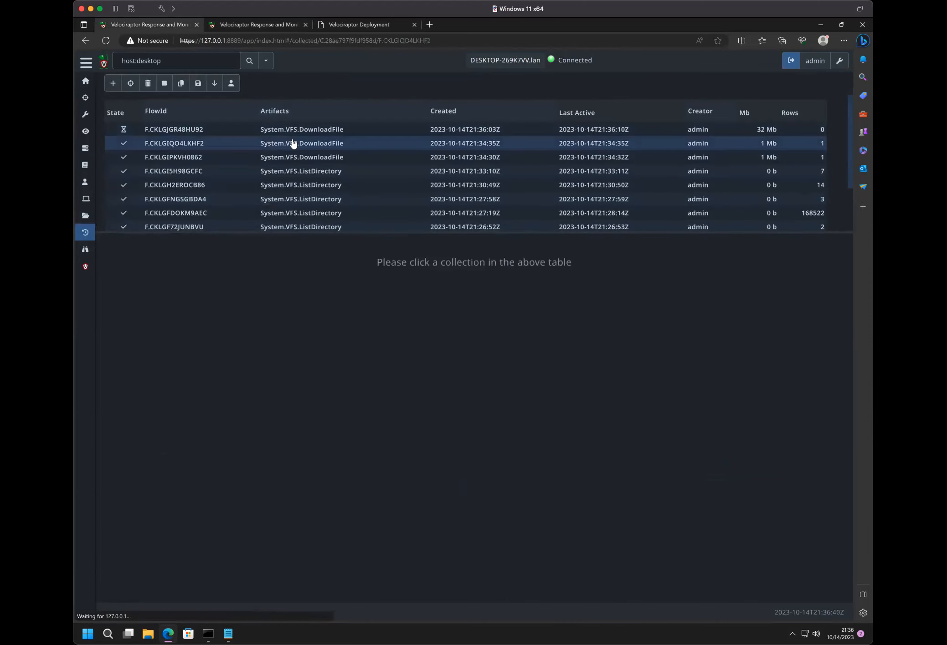
{"action": "left_click", "coordinate": [292, 131]}
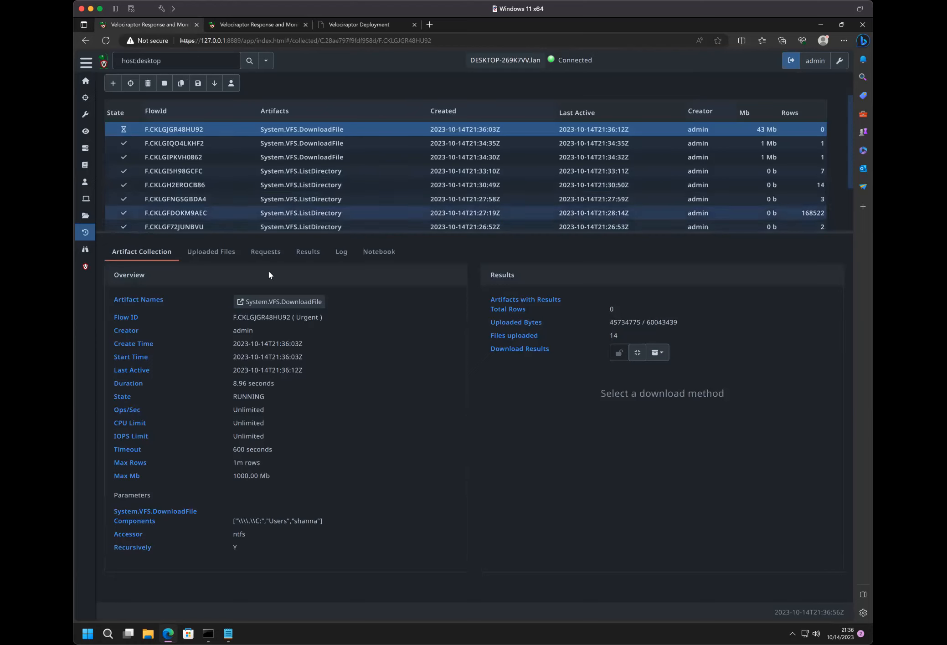
{"action": "left_click", "coordinate": [344, 253]}
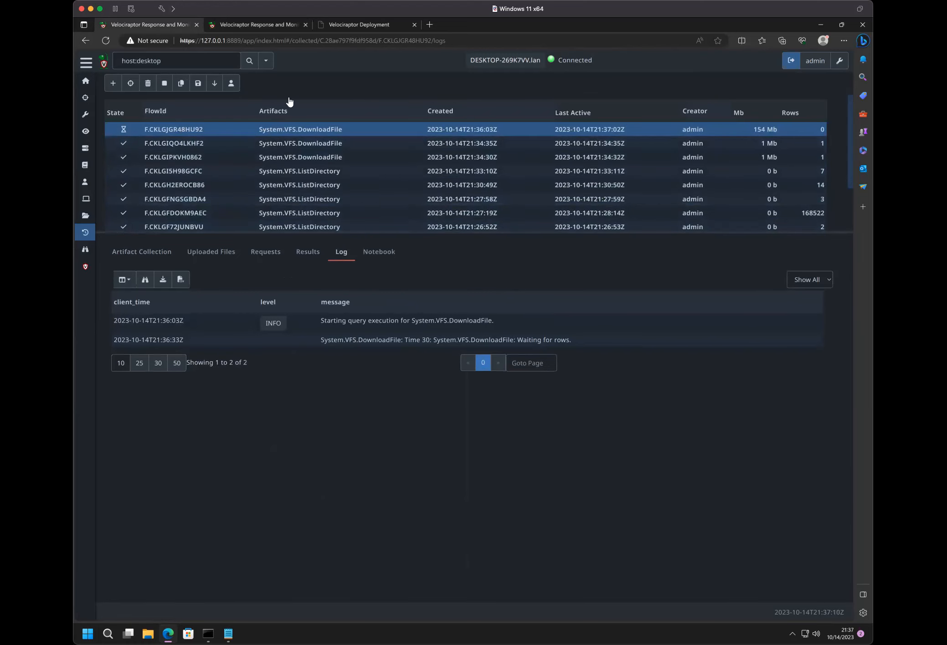
- Stop the recursive folder download in the VFS, and examine its collection's log and overview, highlighting the state, error and timeout
{"action": "left_click", "coordinate": [290, 28]}
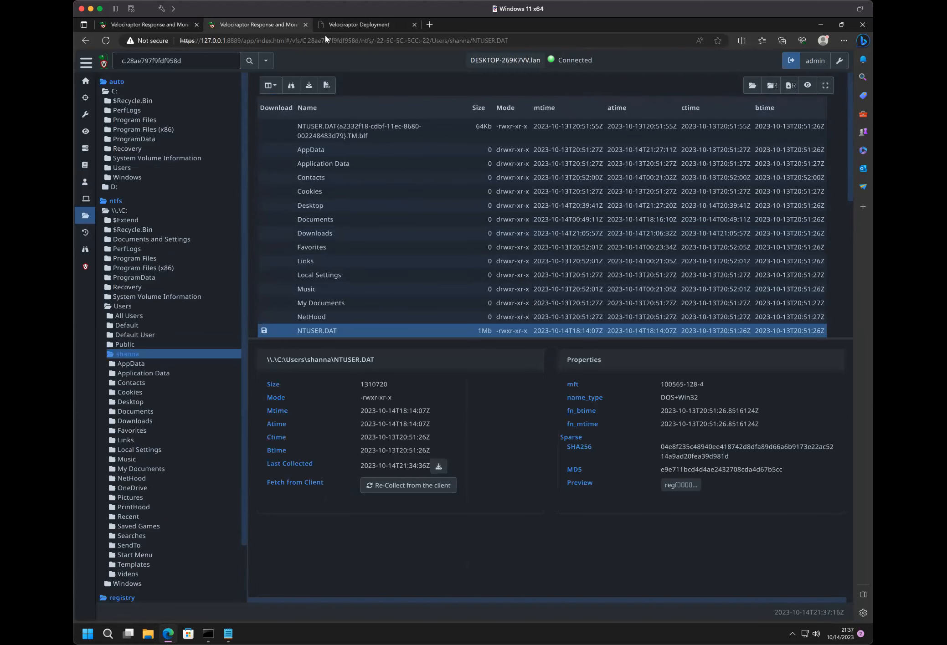
{"action": "left_click", "coordinate": [157, 25]}
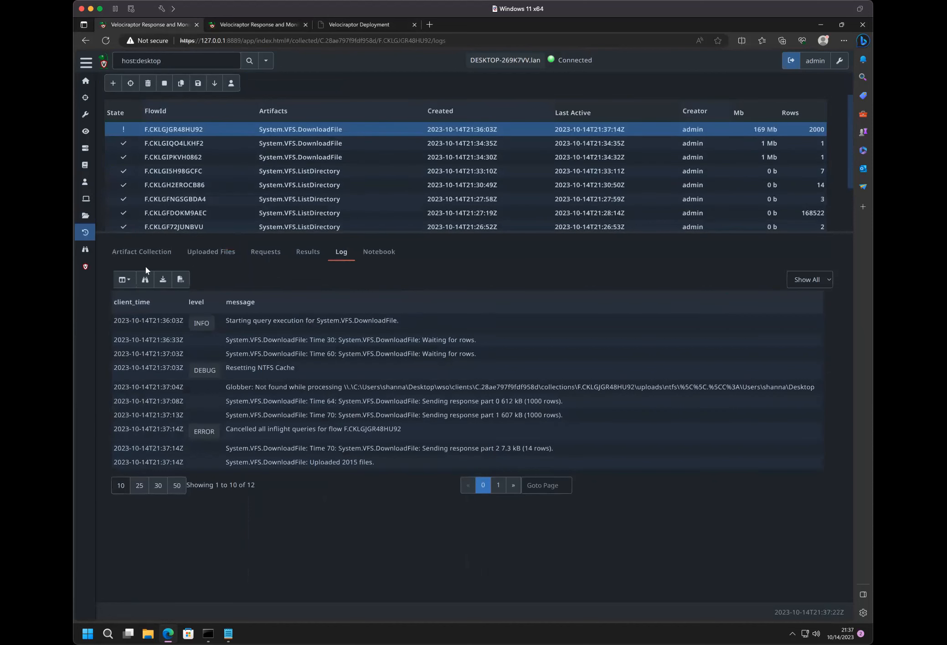
{"action": "left_click", "coordinate": [142, 250]}
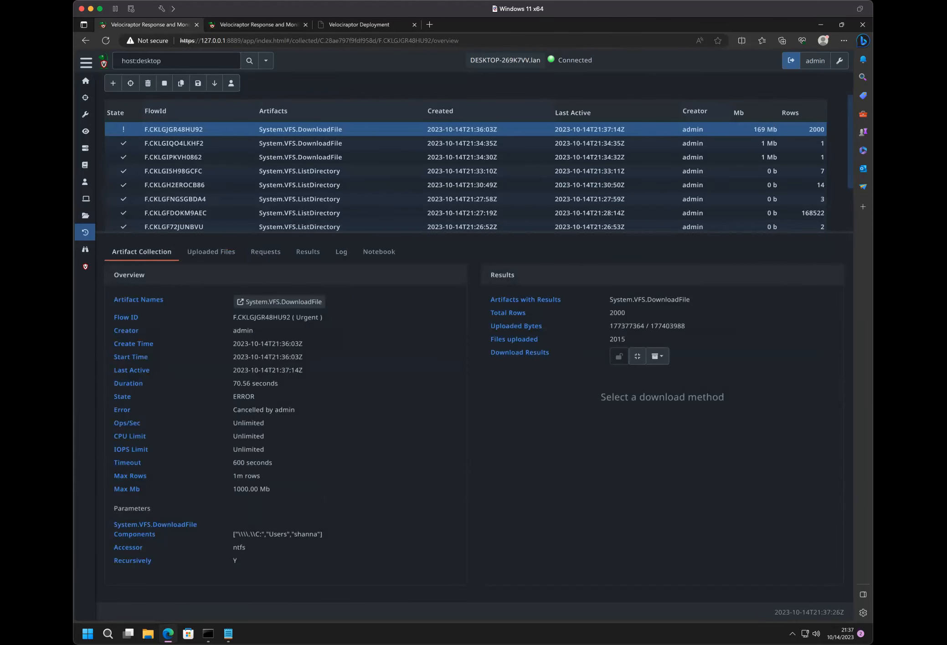
{"action": "left_click_drag", "start_coordinate": [232, 396], "coordinate": [283, 430]}
{"action": "left_click", "coordinate": [277, 405]}
{"action": "triple_click", "coordinate": [249, 461]}
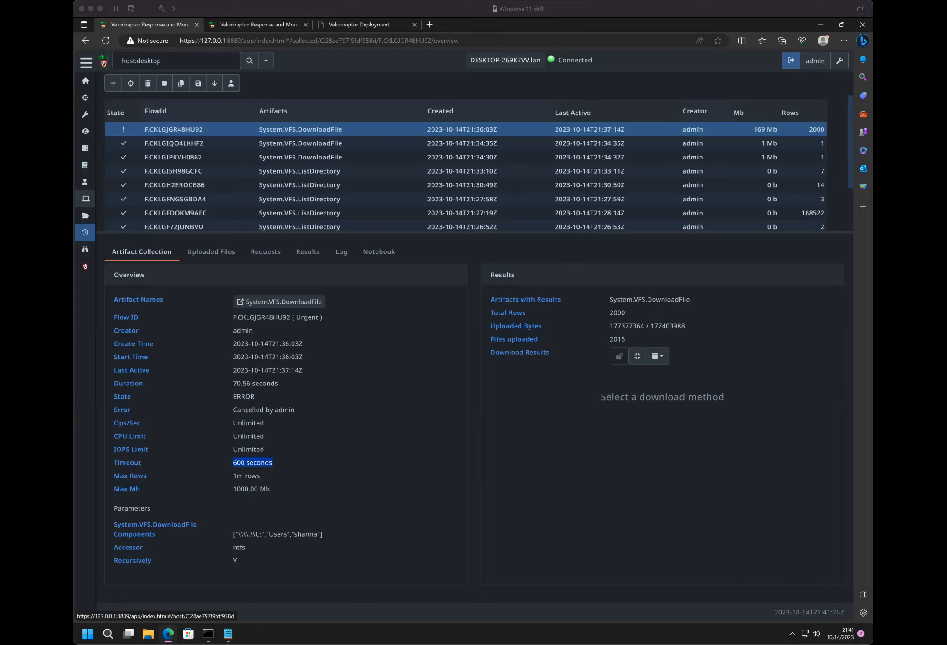
- Switch to the Velociraptor Deployment presentation and advance from The VFS View to the Velociraptor Artifacts slide
{"action": "left_click", "coordinate": [376, 23]}
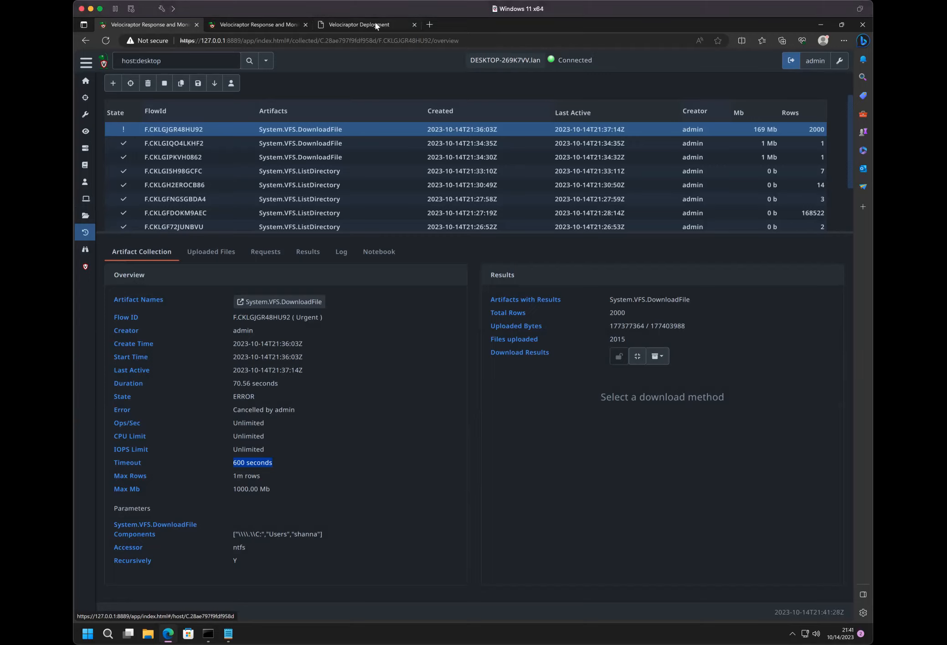
{"action": "left_click", "coordinate": [379, 24]}
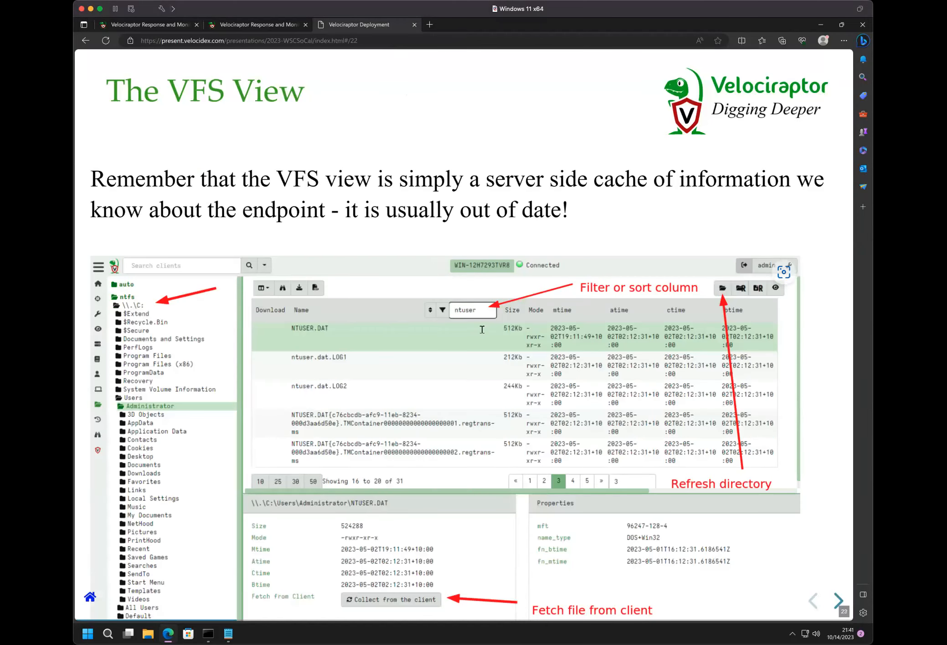
{"action": "key", "text": "Right"}
{"action": "key", "text": "Right"}
{"action": "key", "text": "Right"}
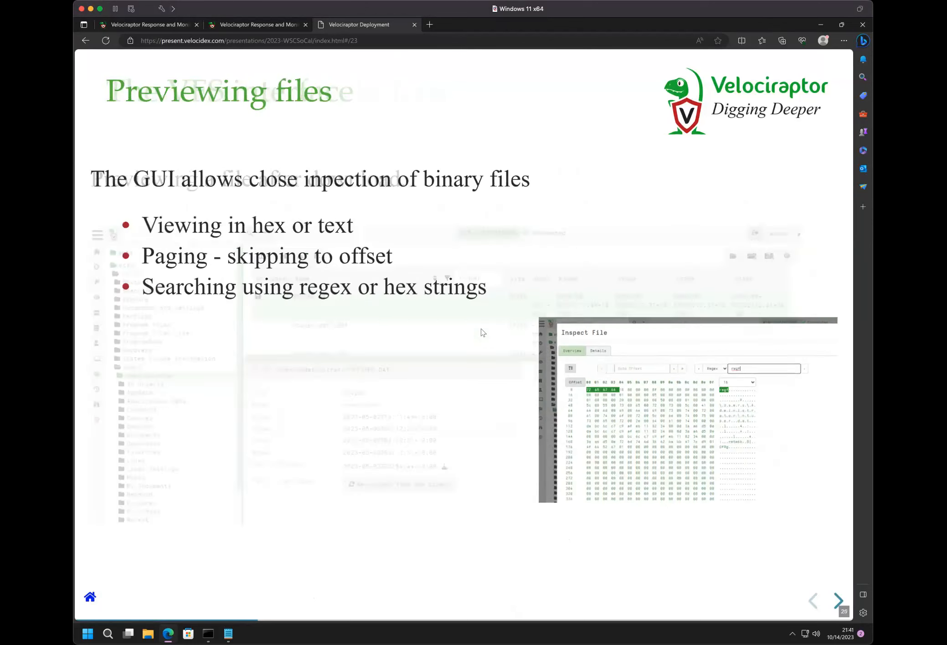
{"action": "key", "text": "Right"}
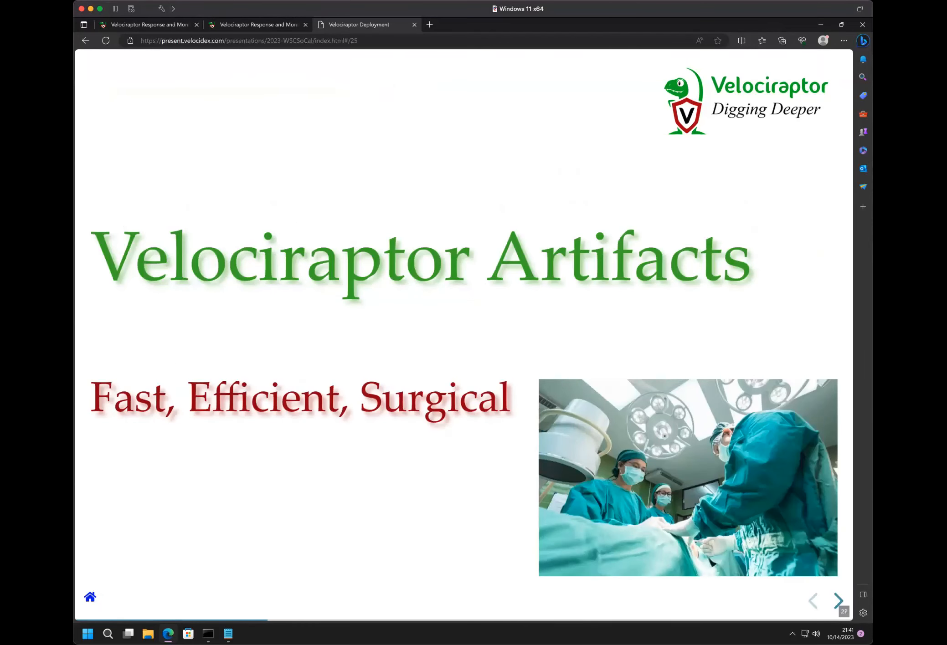
{"action": "key", "text": "Right"}
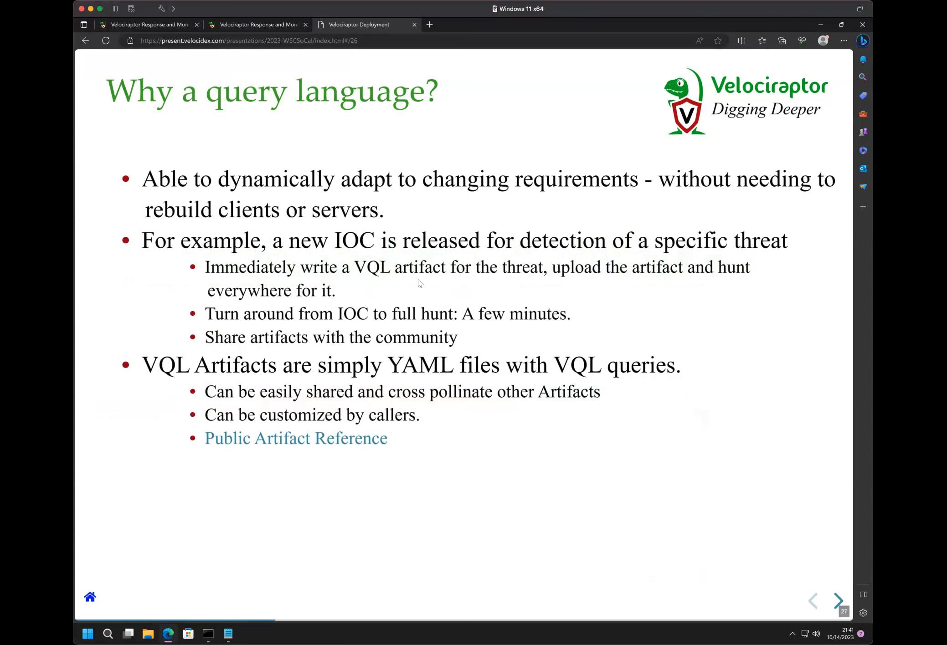
{"action": "key", "text": "Left"}
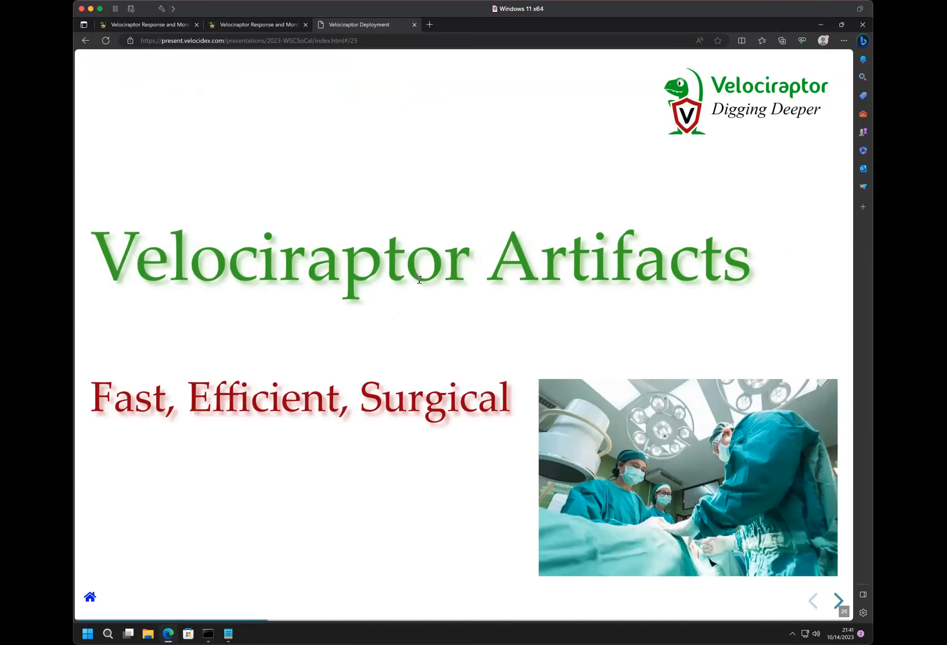
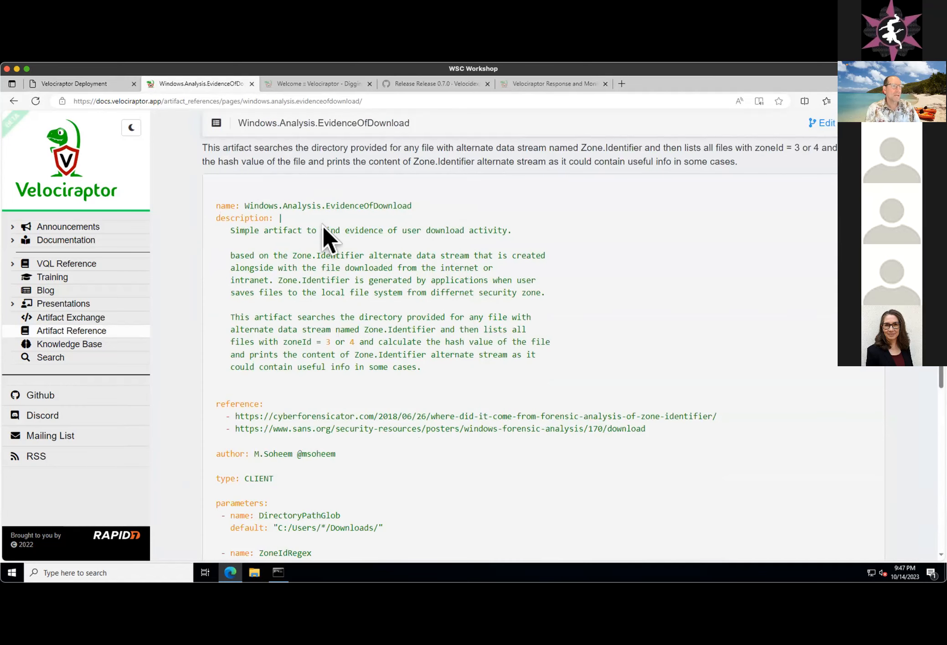
{"action": "scroll", "coordinate": [338, 359], "scroll_direction": "down", "scroll_amount": 6}
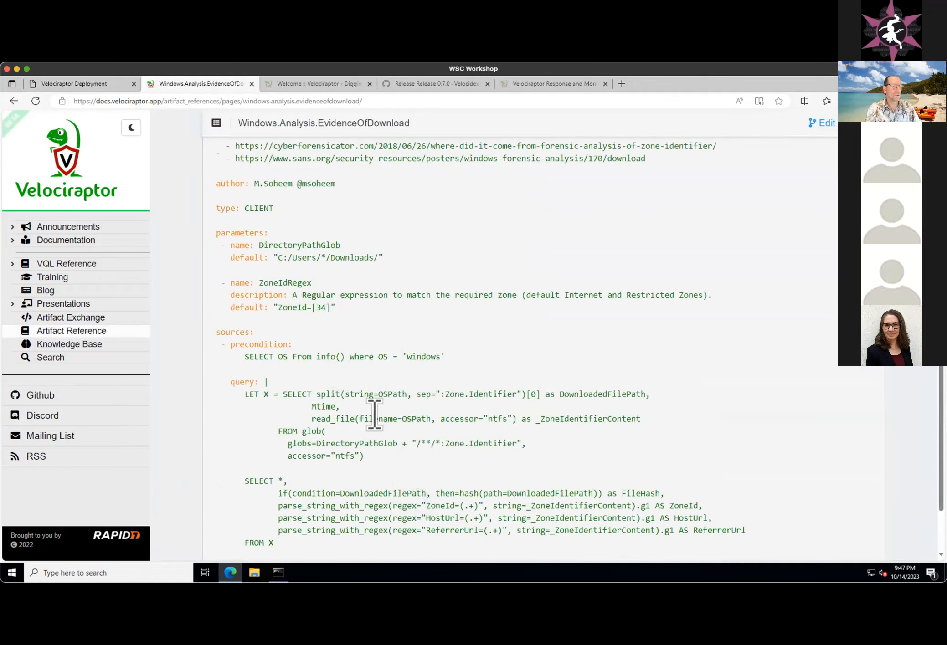
- Examine the Windows.Analysis.EvidenceOfDownload artifact reference's description, parameters and query, highlighting the Zone.Identifier glob expression
{"action": "left_click_drag", "start_coordinate": [394, 443], "coordinate": [536, 445]}
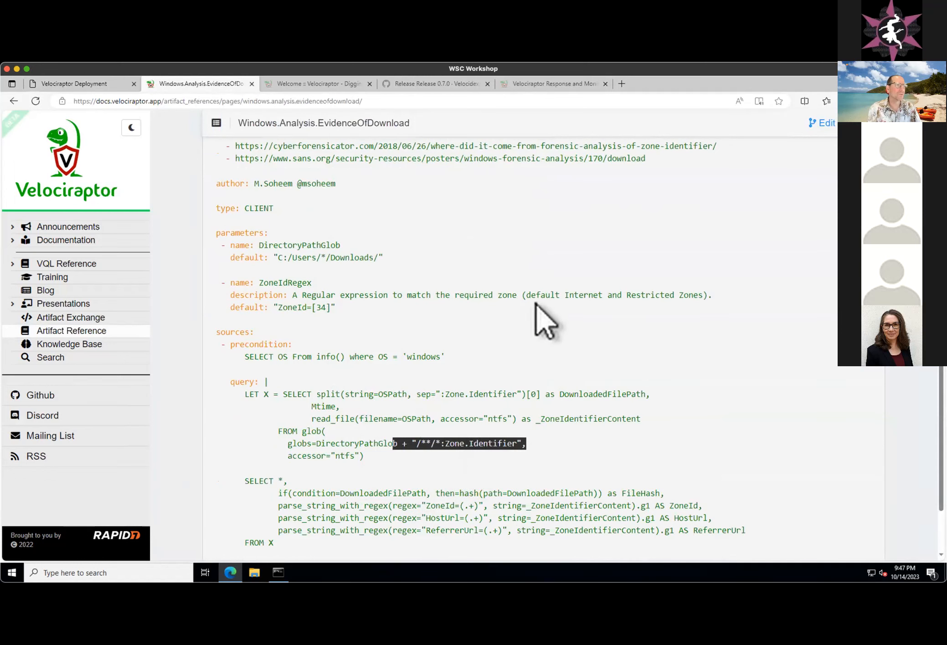
{"action": "scroll", "coordinate": [525, 310], "scroll_direction": "up", "scroll_amount": 5}
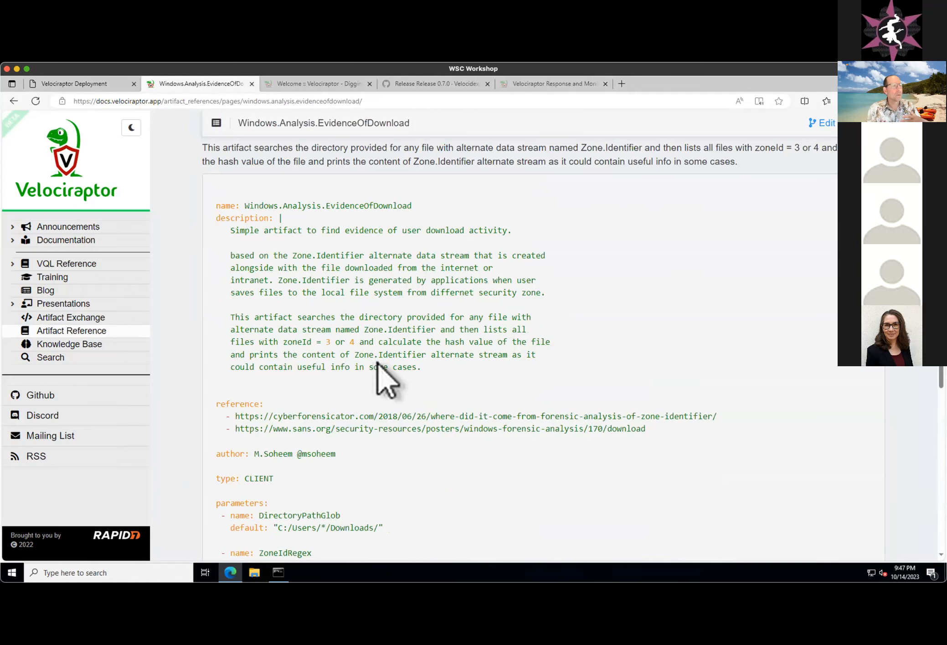
{"action": "scroll", "coordinate": [380, 362], "scroll_direction": "up", "scroll_amount": 3}
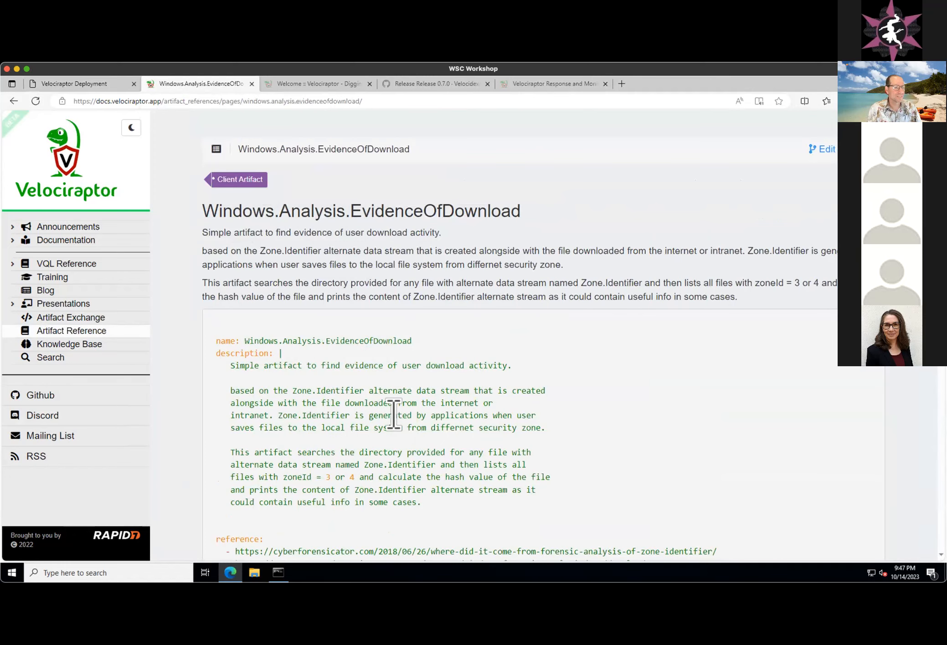
{"action": "scroll", "coordinate": [391, 415], "scroll_direction": "down", "scroll_amount": 3}
{"action": "scroll", "coordinate": [401, 338], "scroll_direction": "up", "scroll_amount": 3}
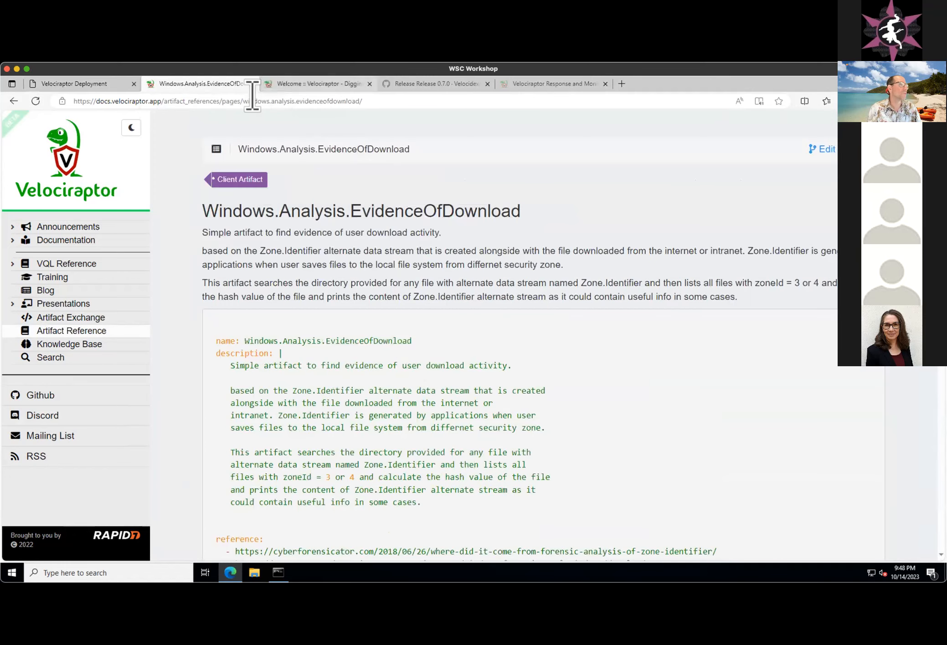
- Switch to the Velociraptor GUI, open the connected client's collected artifacts, and start a new collection
{"action": "left_click", "coordinate": [115, 86]}
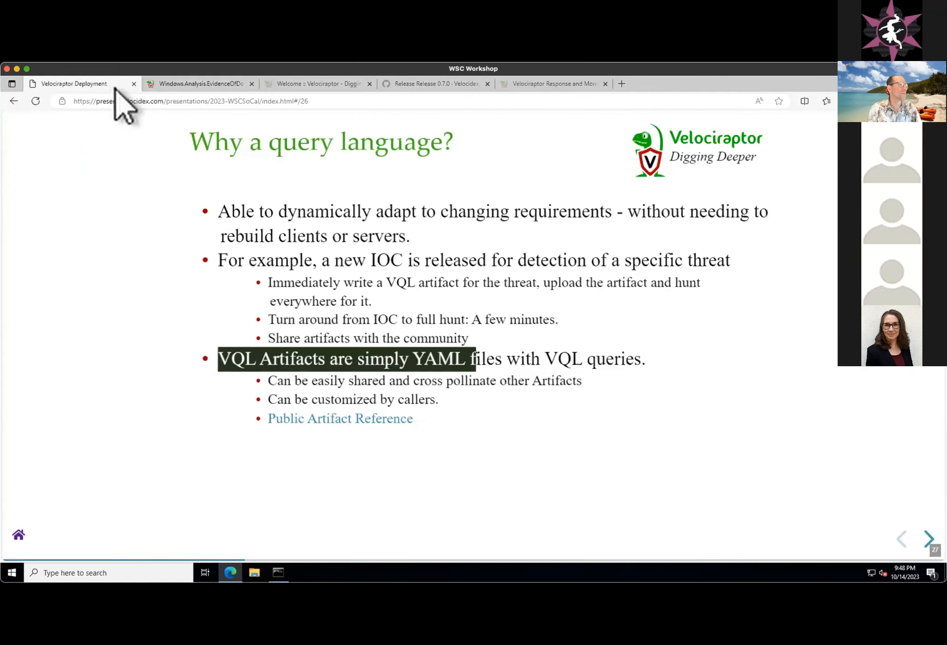
{"action": "left_click", "coordinate": [530, 86]}
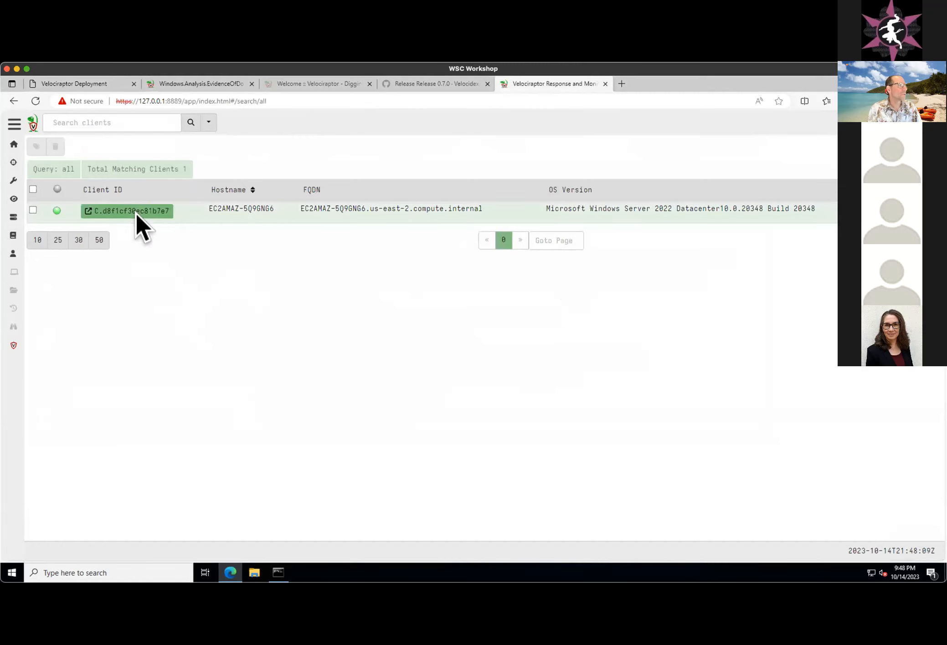
{"action": "left_click", "coordinate": [135, 212]}
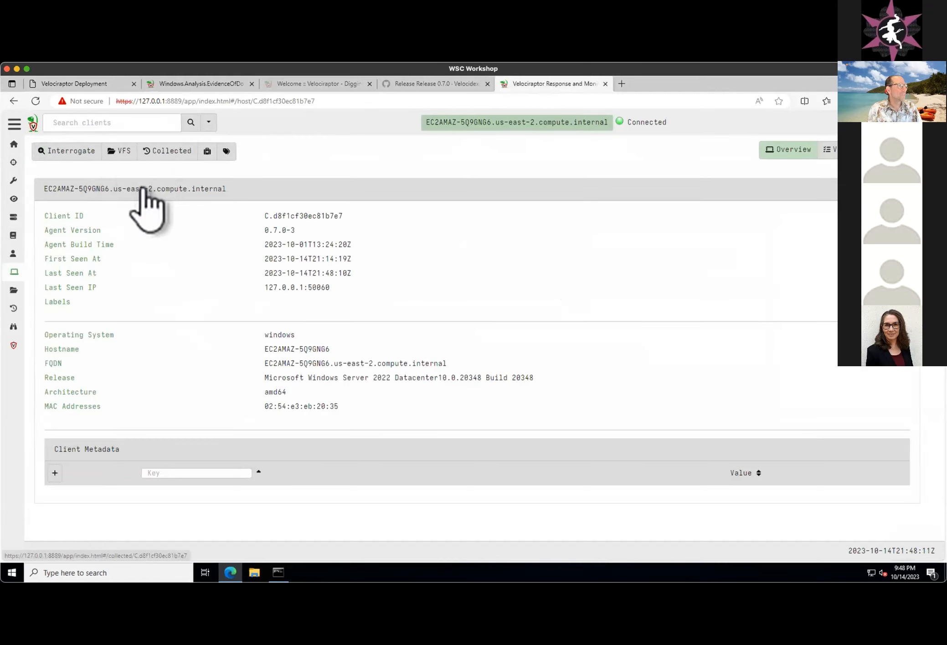
{"action": "left_click", "coordinate": [155, 154]}
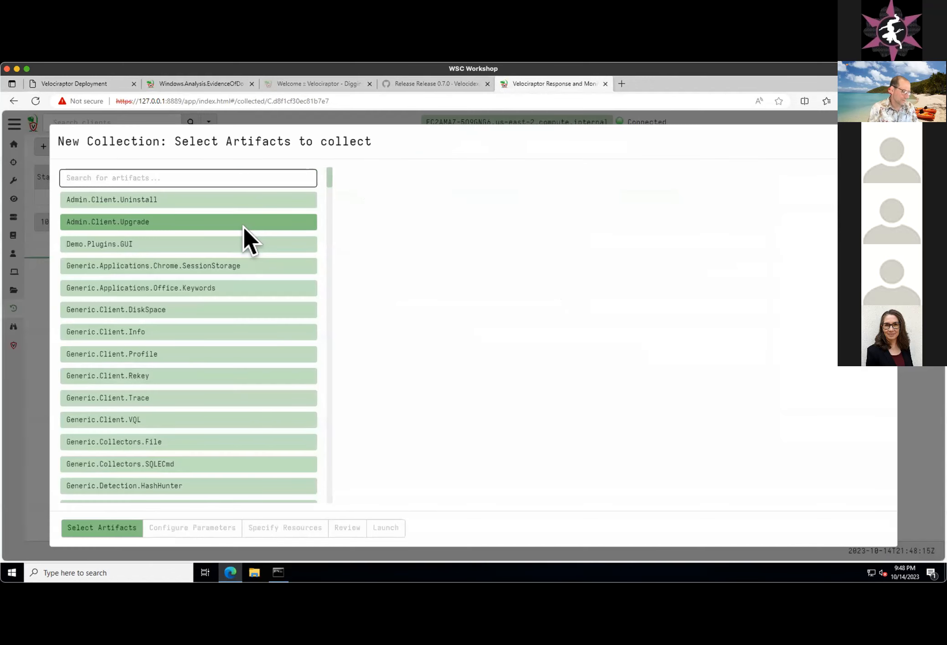
- Filter the artifacts by "download", select Windows.Analysis.EvidenceOfDownload, review its parameters and source, and launch the collection with default settings
{"action": "type", "text": "downb"}
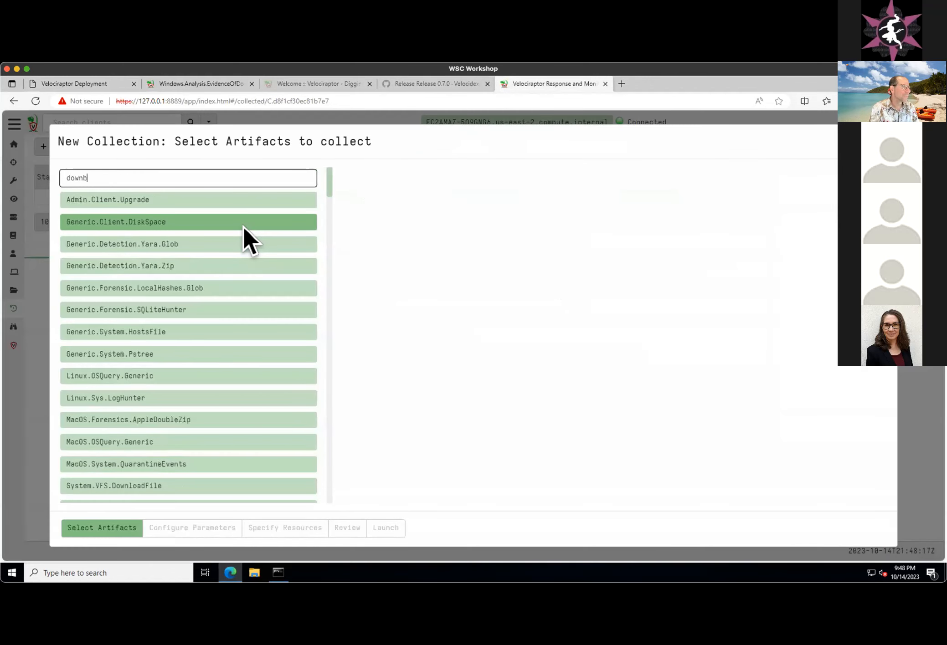
{"action": "key", "text": "BackSpace"}
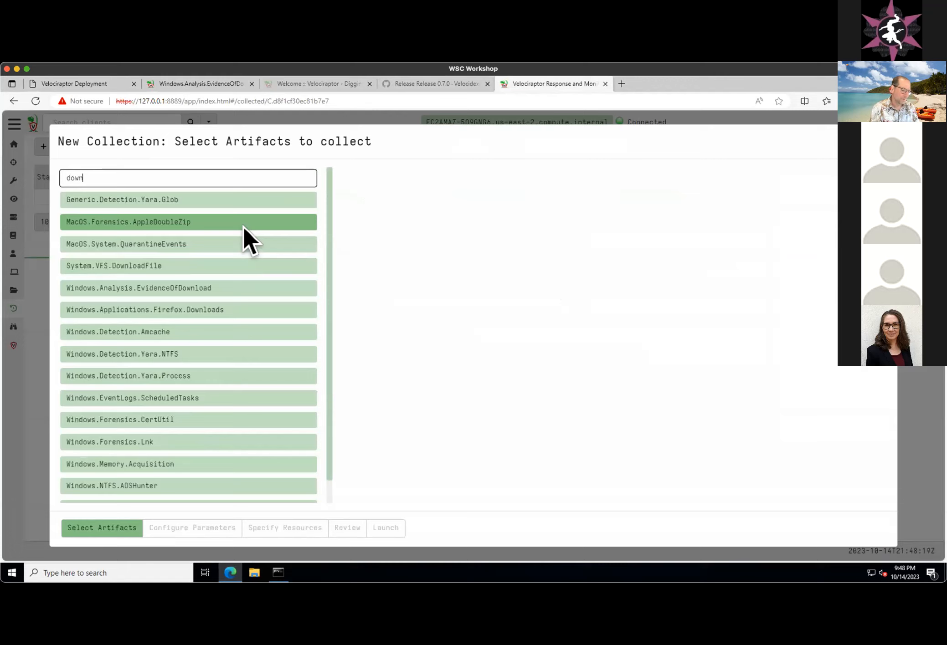
{"action": "type", "text": "loa"}
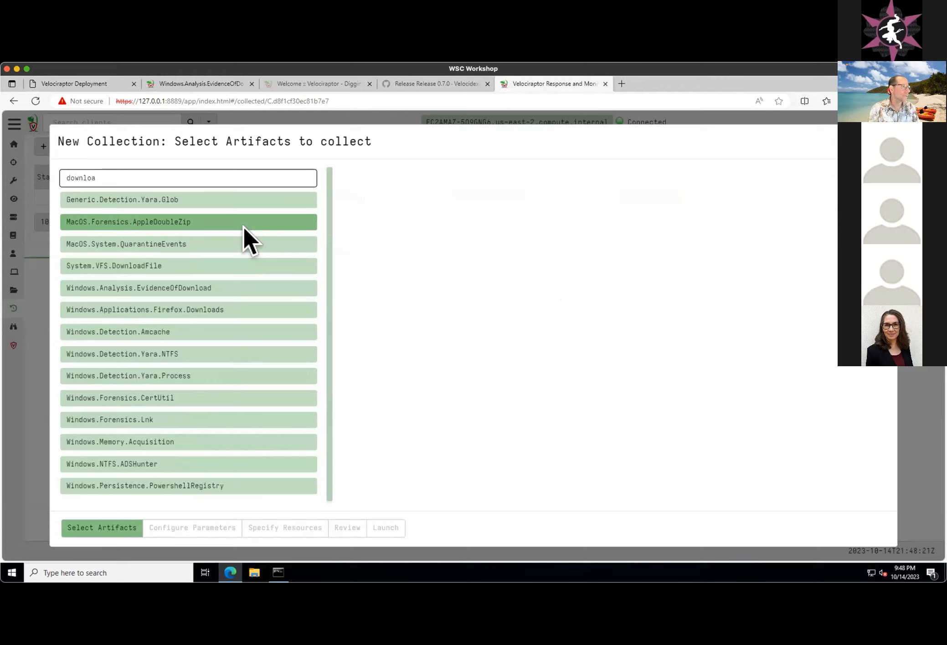
{"action": "type", "text": "d"}
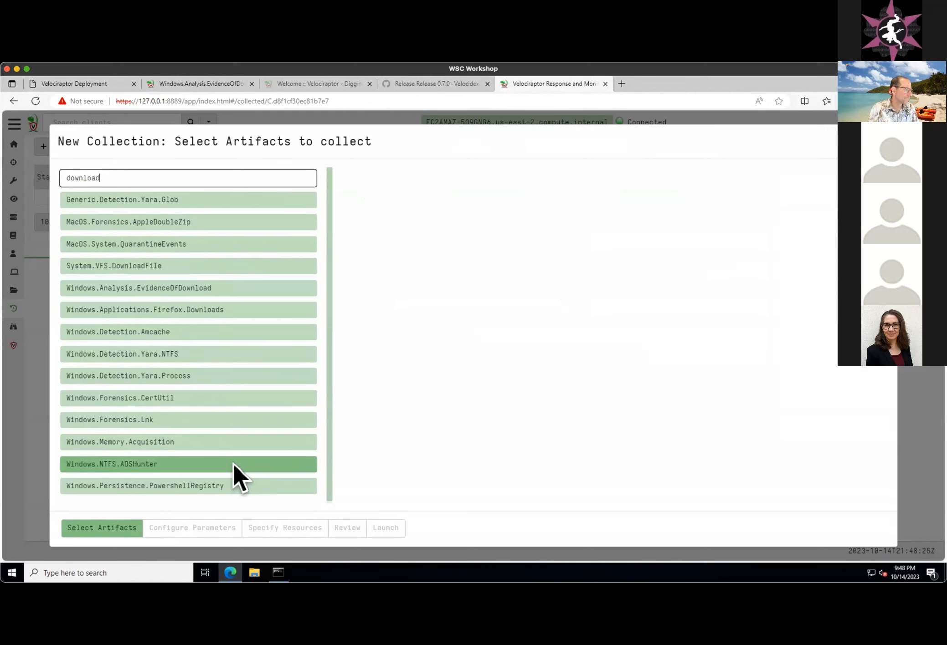
{"action": "left_click", "coordinate": [150, 284]}
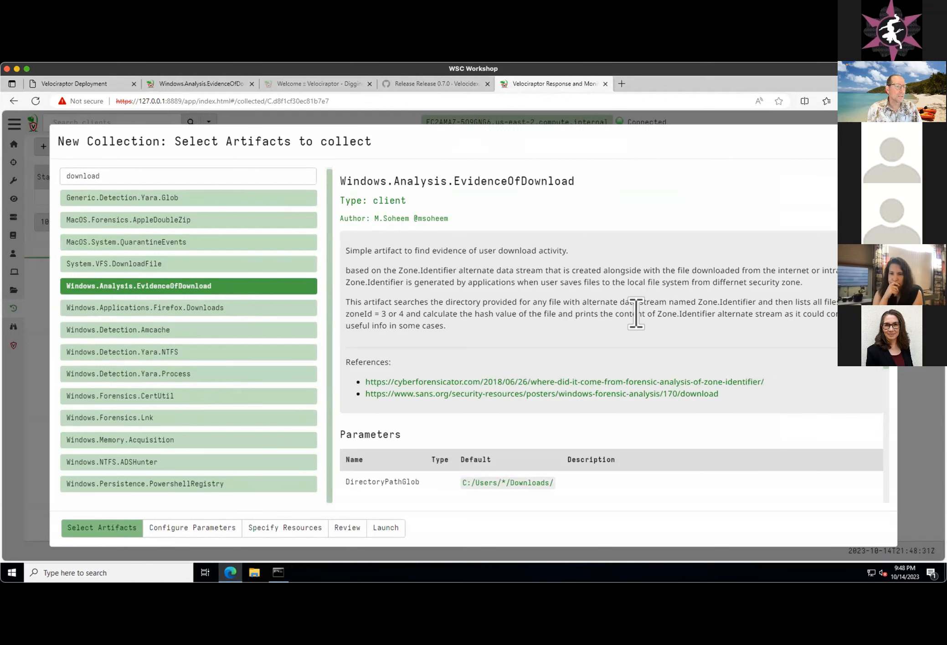
{"action": "scroll", "coordinate": [635, 313], "scroll_direction": "down", "scroll_amount": 4}
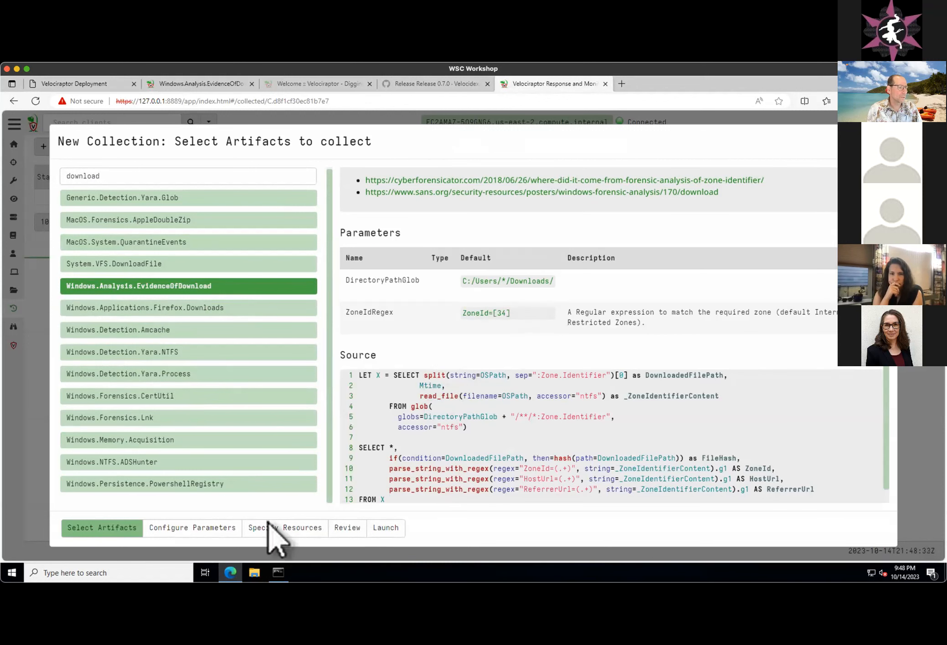
{"action": "left_click", "coordinate": [423, 524]}
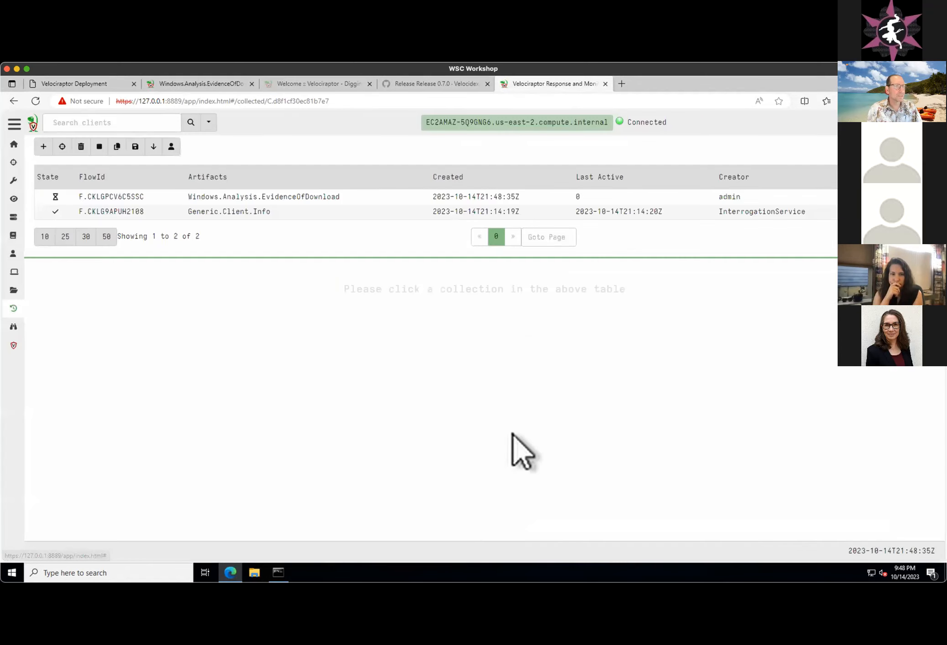
- Select the new Windows.Analysis.EvidenceOfDownload collection and review its artifact details, including parameters and VQL source
{"action": "left_click", "coordinate": [297, 200]}
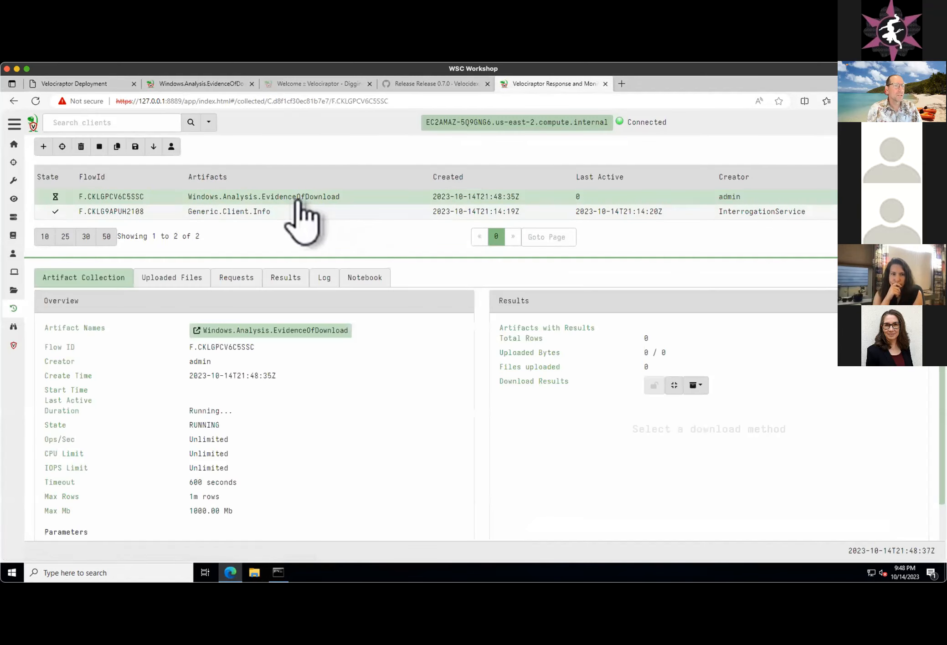
{"action": "left_click", "coordinate": [327, 332]}
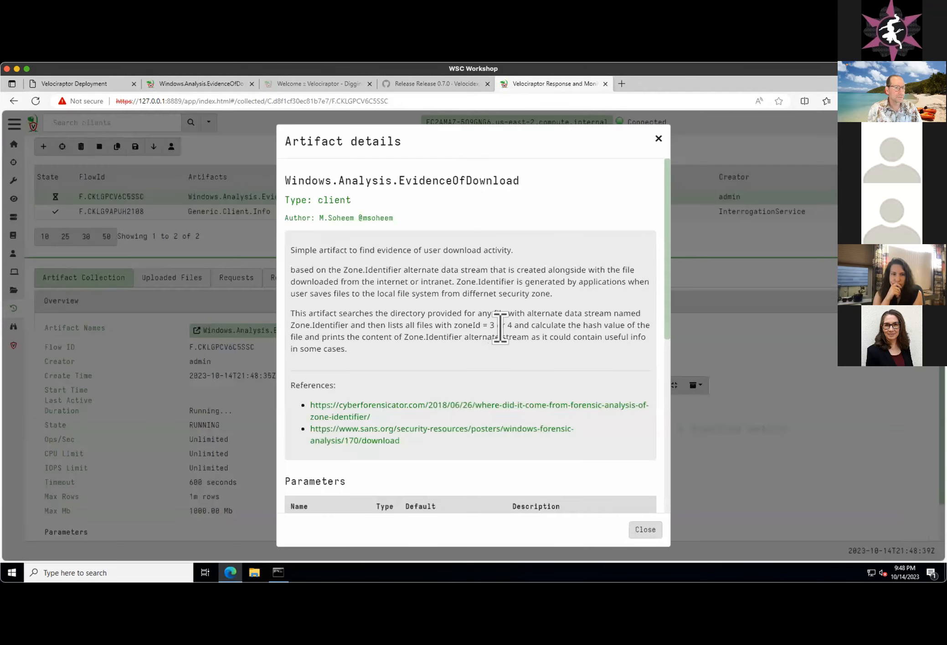
{"action": "scroll", "coordinate": [502, 337], "scroll_direction": "down", "scroll_amount": 8}
{"action": "left_click_drag", "start_coordinate": [370, 394], "coordinate": [412, 460]}
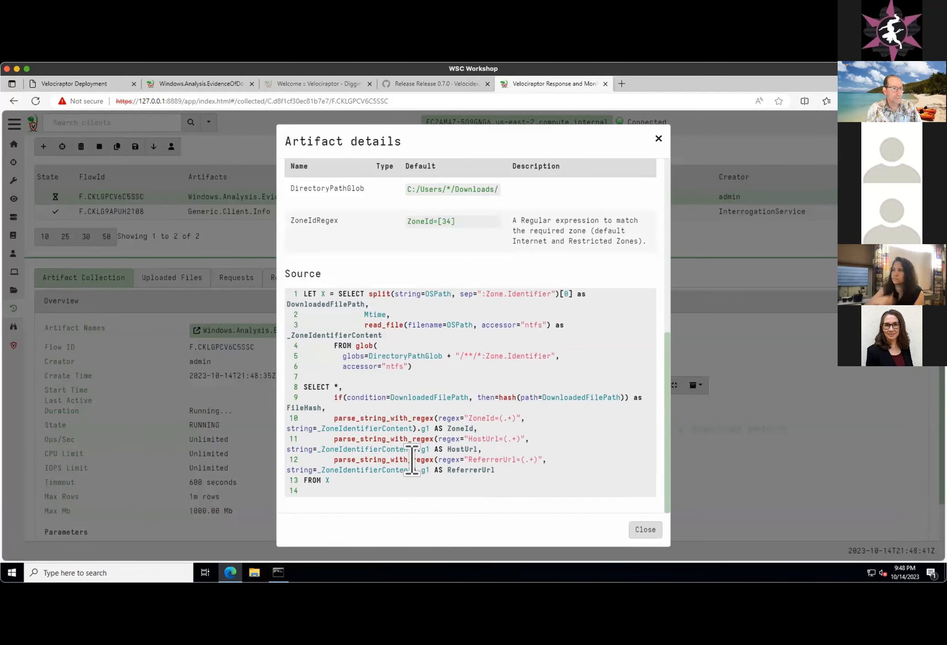
{"action": "left_click", "coordinate": [492, 460]}
{"action": "scroll", "coordinate": [437, 447], "scroll_direction": "up", "scroll_amount": 8}
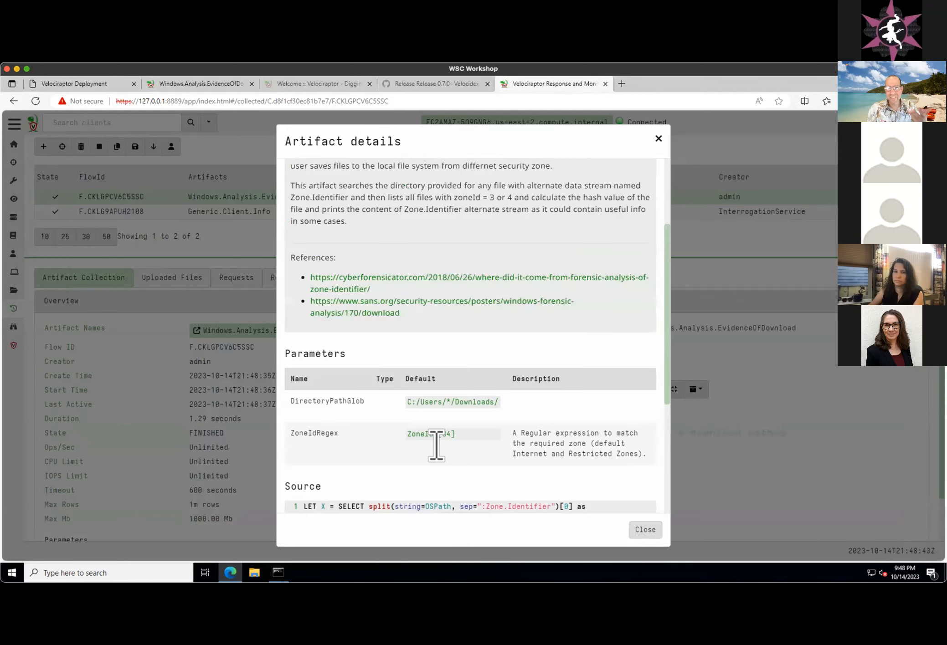
{"action": "scroll", "coordinate": [435, 449], "scroll_direction": "up", "scroll_amount": 1}
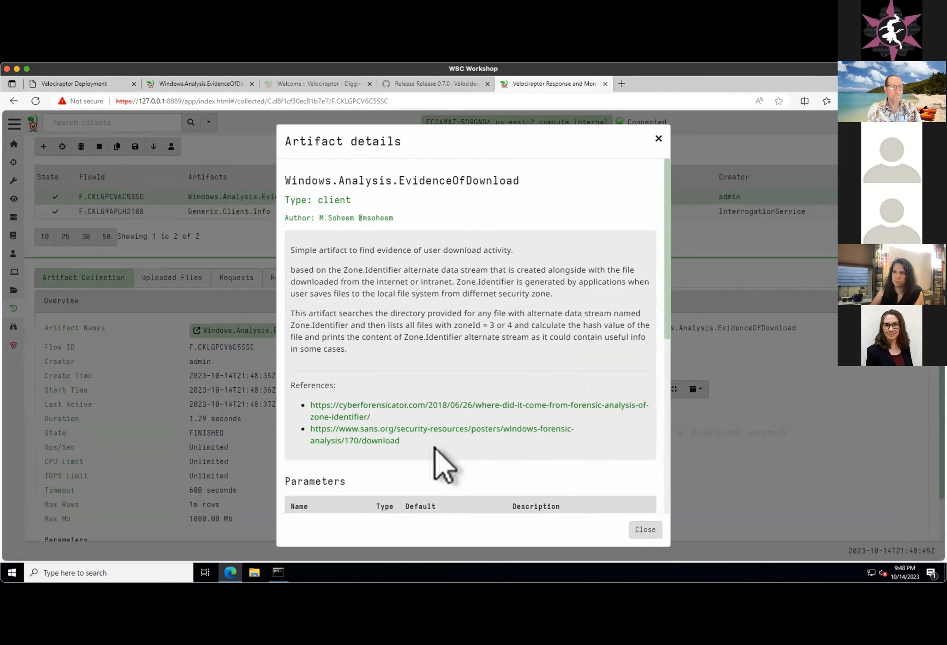
{"action": "left_click", "coordinate": [658, 136]}
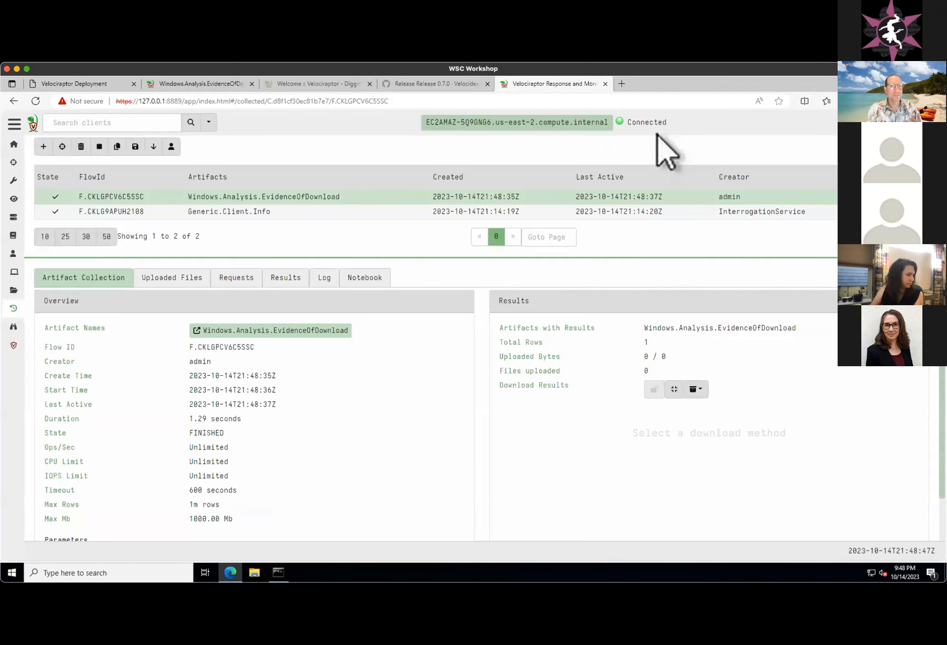
- View the EvidenceOfDownload collection's results, highlighting the downloaded file path, host URL and referrer URL
{"action": "left_click", "coordinate": [281, 278]}
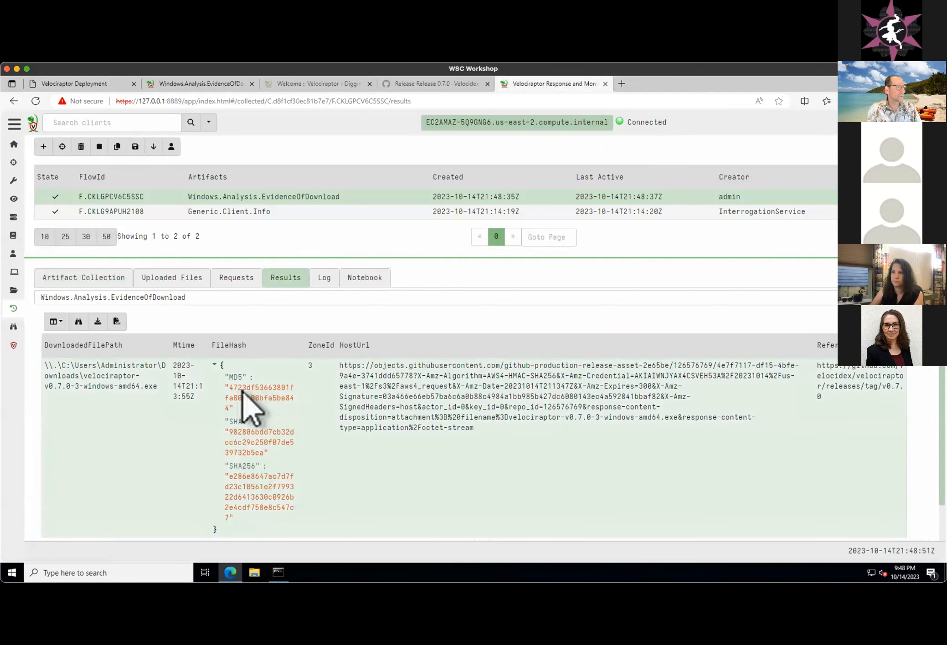
{"action": "left_click_drag", "start_coordinate": [157, 387], "coordinate": [68, 366]}
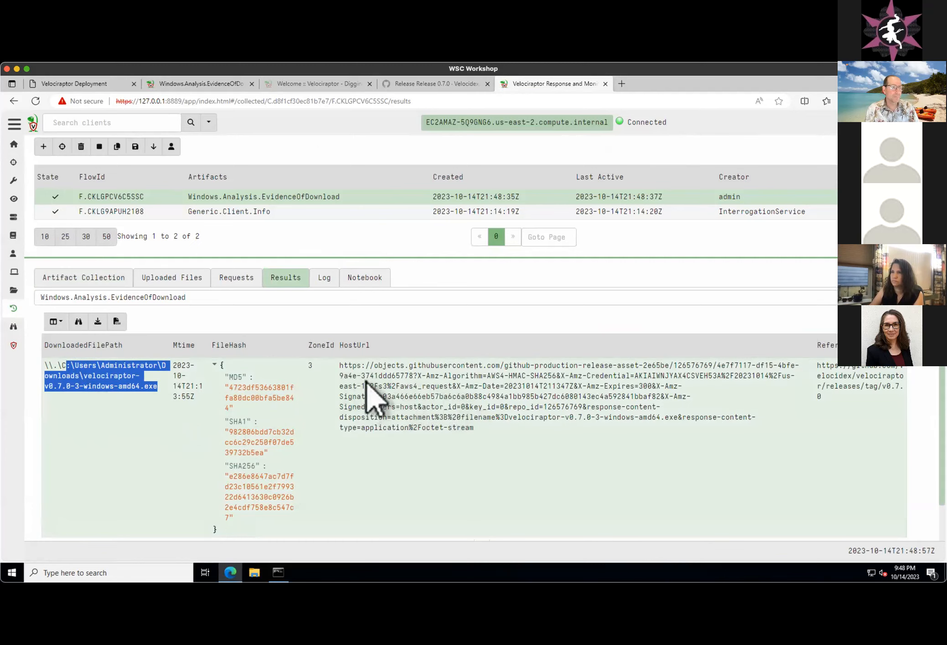
{"action": "left_click_drag", "start_coordinate": [478, 366], "coordinate": [510, 440]}
{"action": "left_click_drag", "start_coordinate": [863, 403], "coordinate": [839, 366]}
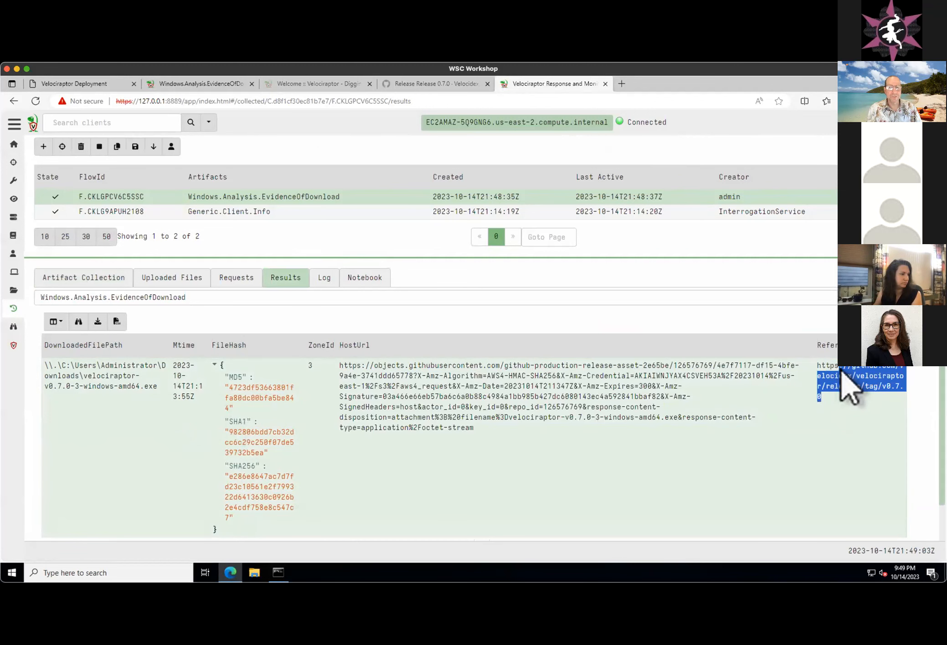
{"action": "left_click", "coordinate": [502, 422]}
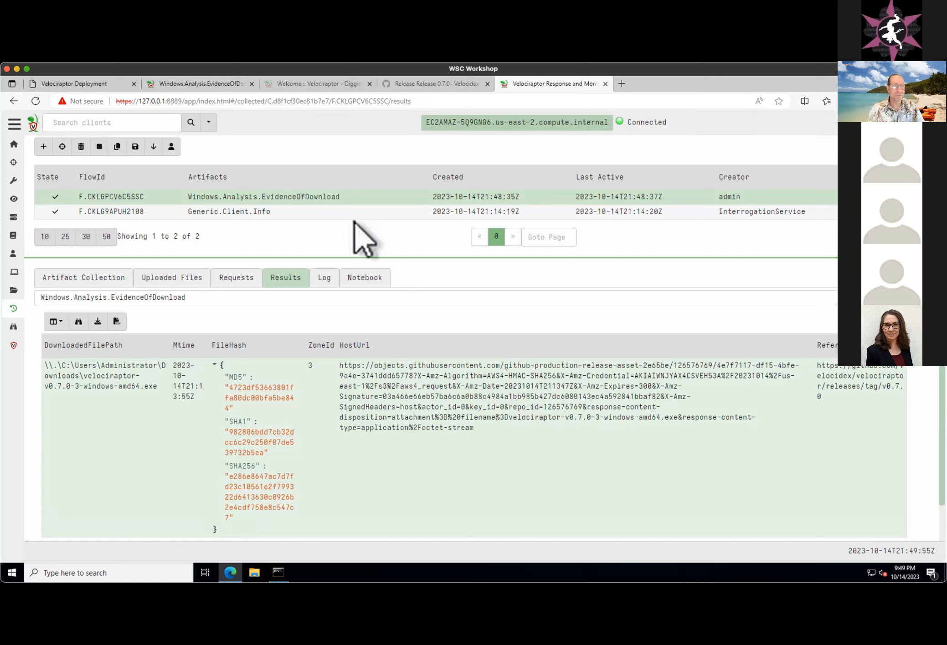
- Return to the presentation's "Why a query language?" slide and clear the text highlight on the VQL Artifacts bullet
{"action": "left_click", "coordinate": [294, 86]}
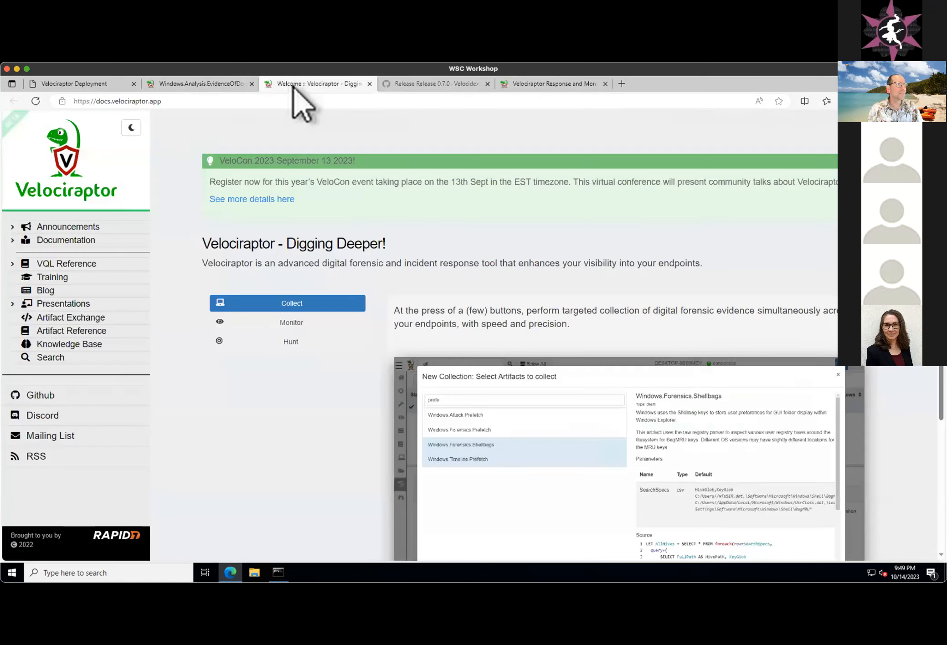
{"action": "left_click", "coordinate": [199, 83]}
{"action": "left_click", "coordinate": [539, 85]}
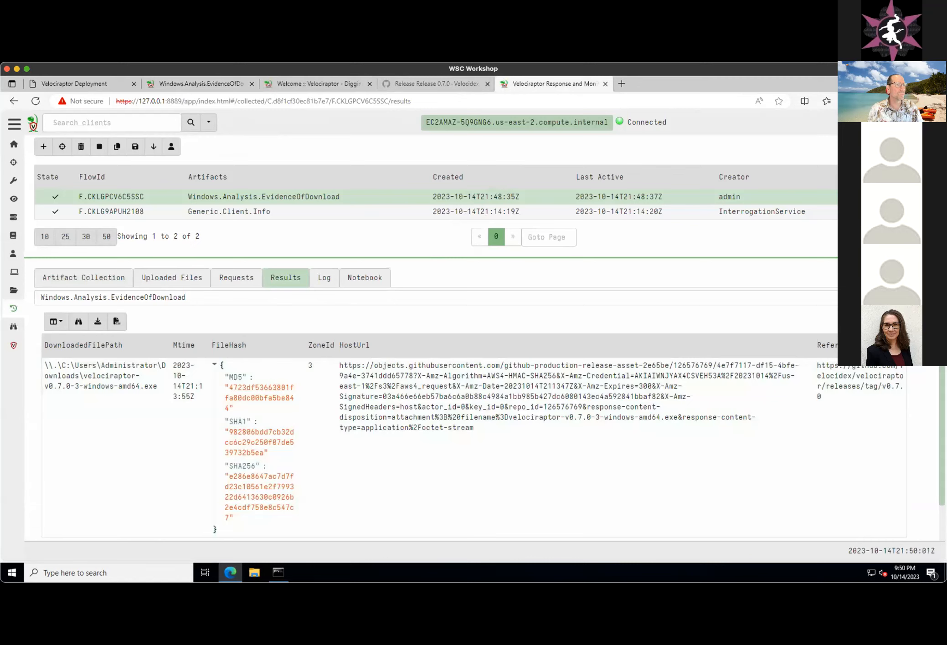
{"action": "left_click", "coordinate": [93, 85]}
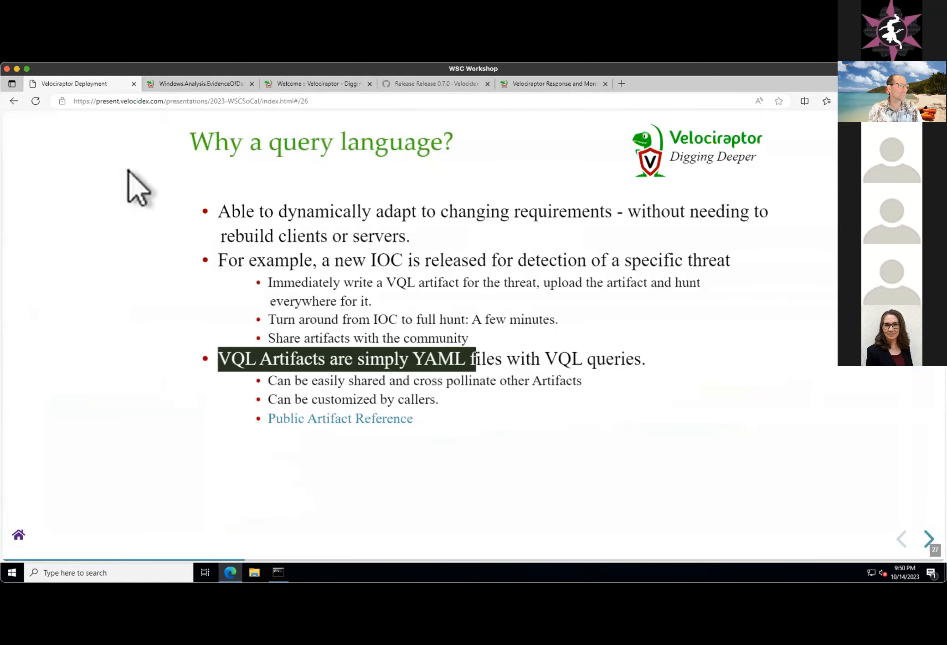
{"action": "left_click", "coordinate": [274, 282]}
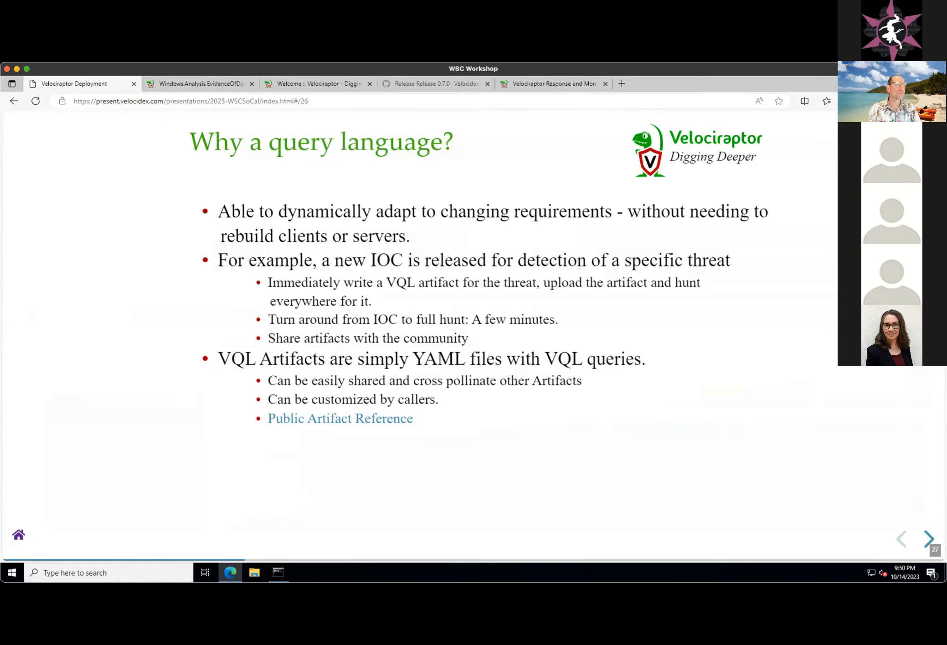
- Open the Artifact Exchange on the Velociraptor documentation site and browse its community-contributed artifacts
{"action": "left_click", "coordinate": [199, 84]}
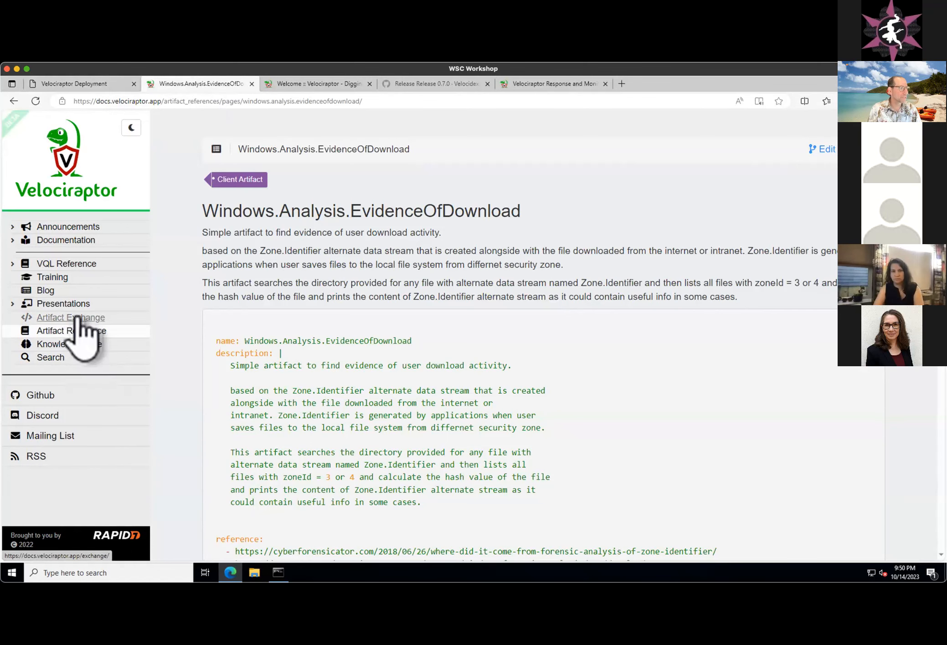
{"action": "left_click", "coordinate": [75, 319]}
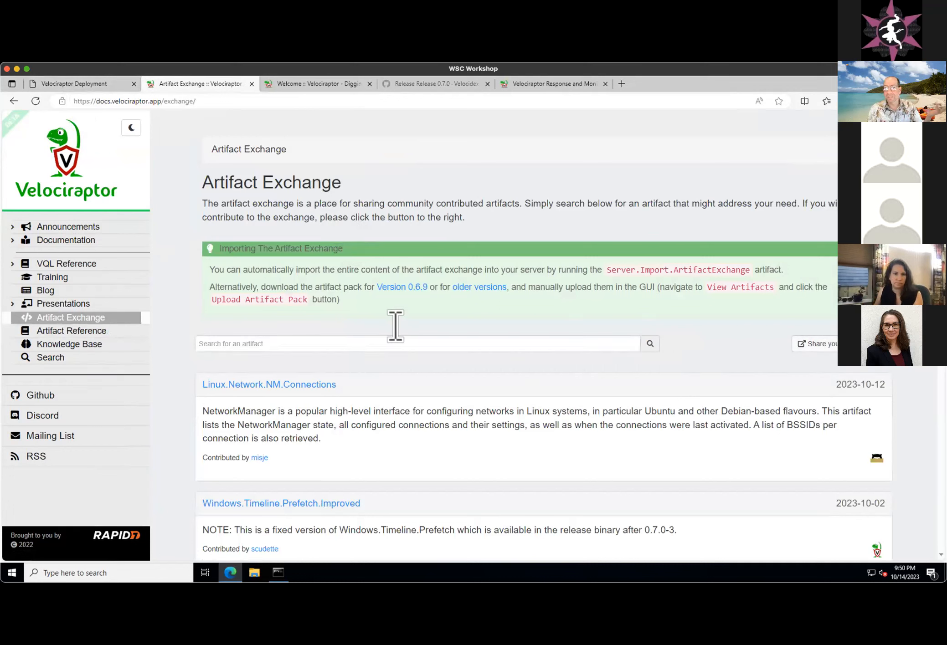
{"action": "scroll", "coordinate": [327, 326], "scroll_direction": "down", "scroll_amount": 3}
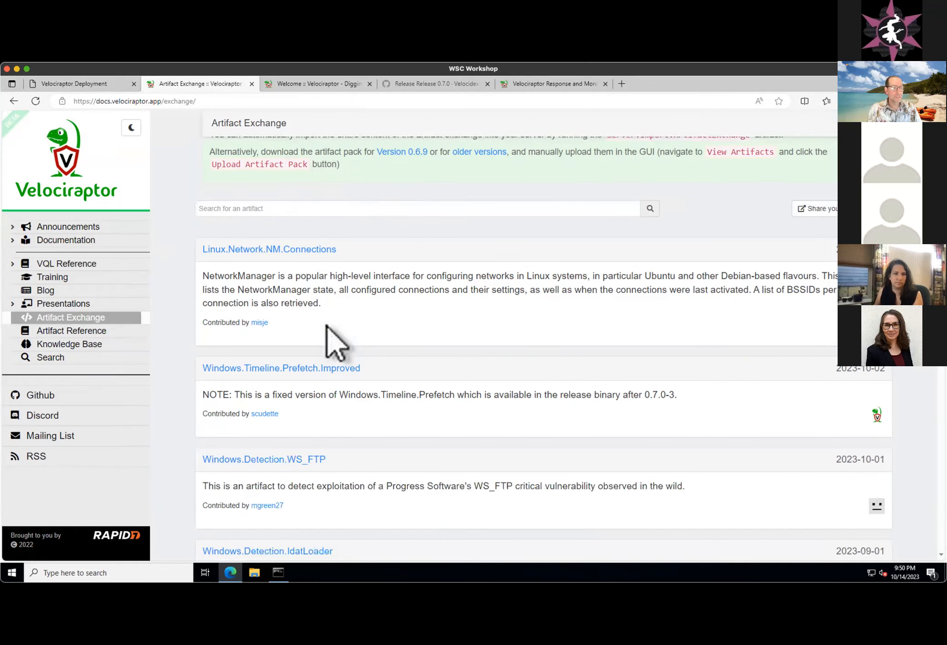
{"action": "scroll", "coordinate": [327, 327], "scroll_direction": "down", "scroll_amount": 10}
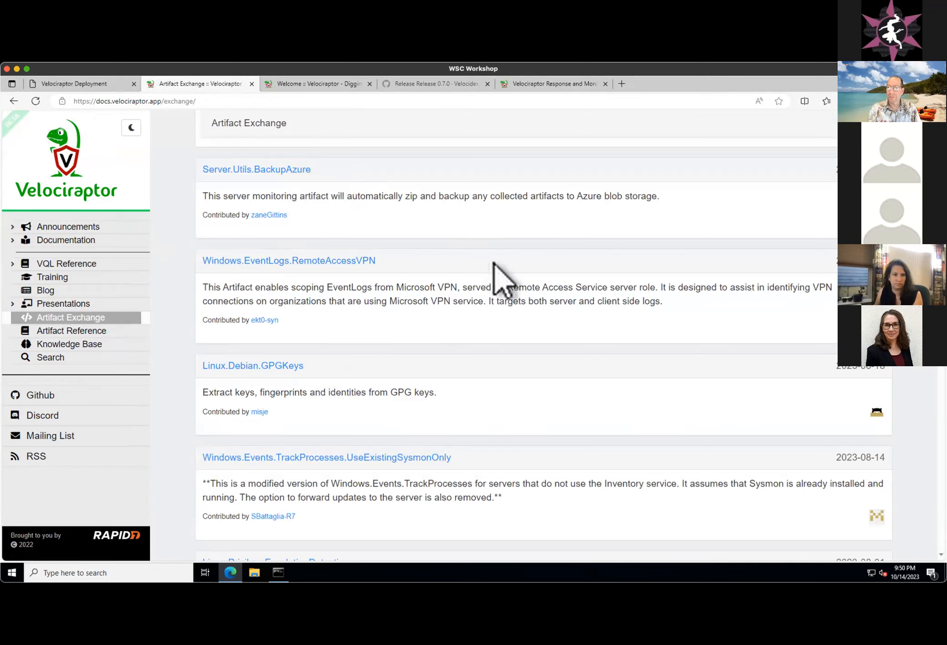
{"action": "scroll", "coordinate": [494, 269], "scroll_direction": "up", "scroll_amount": 3}
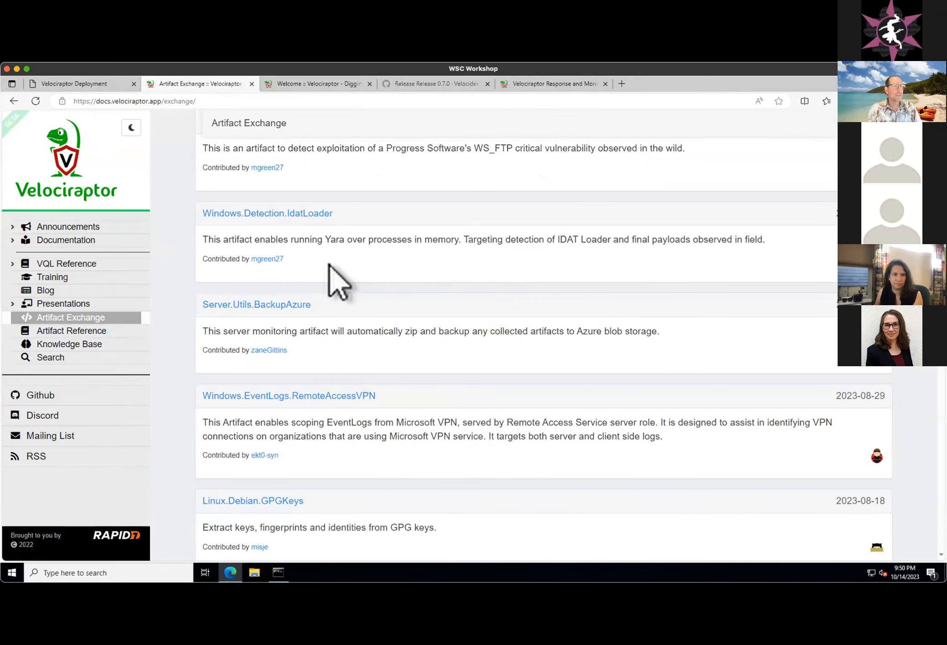
- Open the Linux.PrivilegeEscalationDetection artifact from the Artifact Exchange, examine its YAML definition and VQL queries, and return to the artifact list
{"action": "scroll", "coordinate": [522, 278], "scroll_direction": "up", "scroll_amount": 1}
{"action": "scroll", "coordinate": [521, 278], "scroll_direction": "down", "scroll_amount": 4}
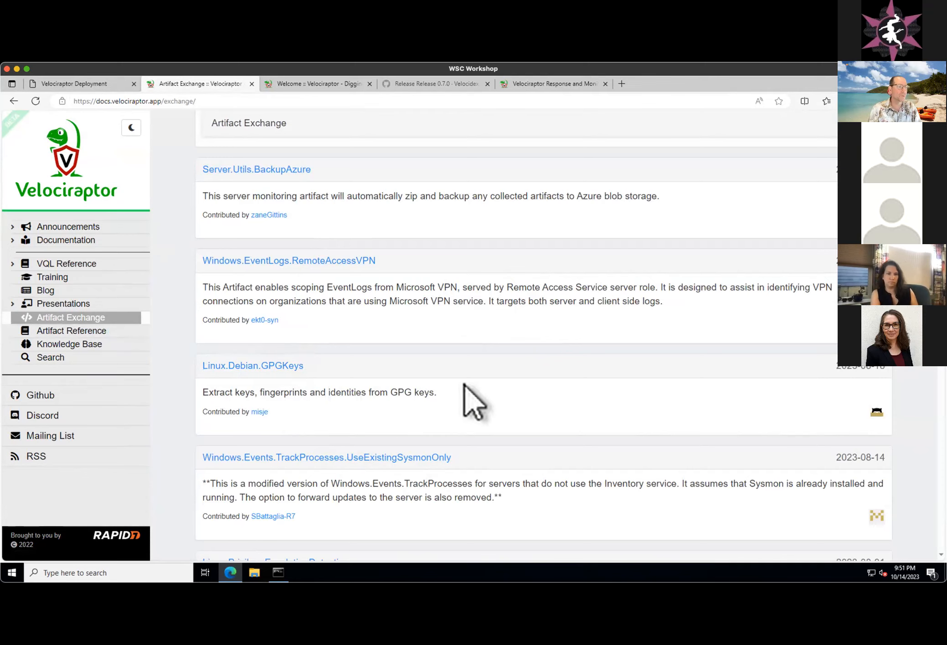
{"action": "scroll", "coordinate": [324, 392], "scroll_direction": "down", "scroll_amount": 3}
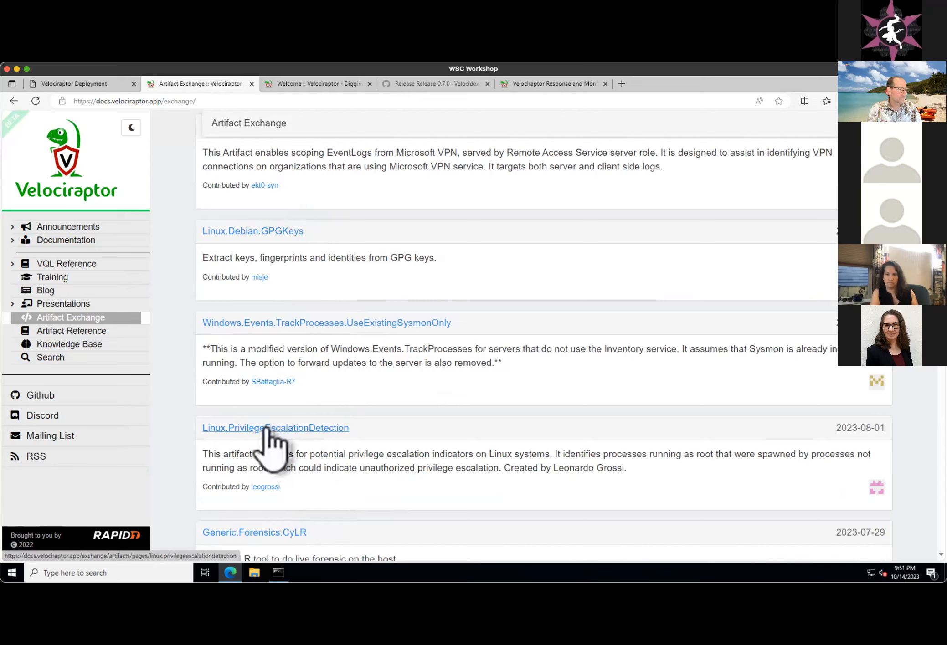
{"action": "left_click", "coordinate": [273, 430]}
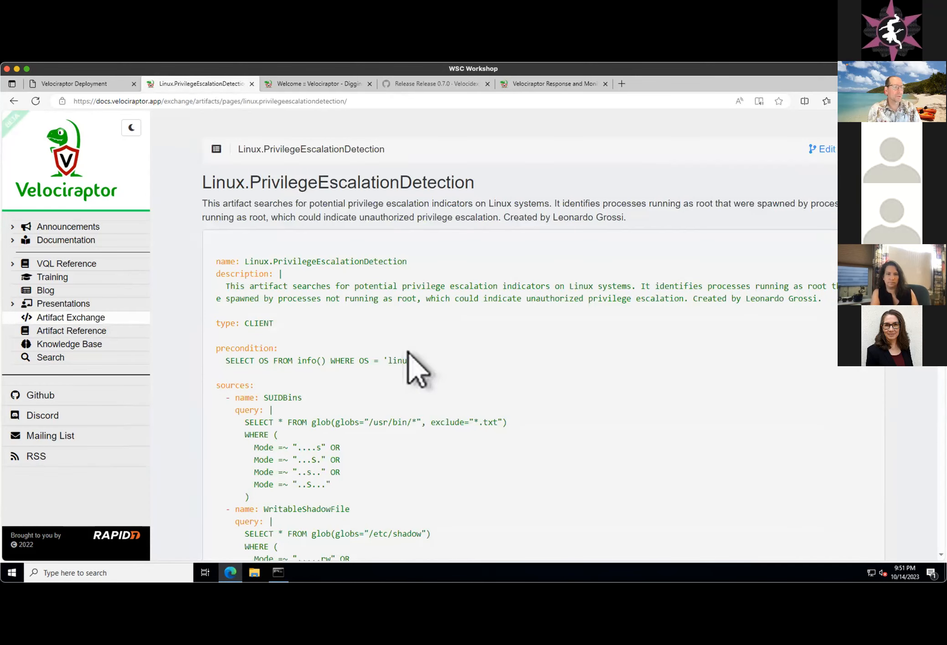
{"action": "scroll", "coordinate": [415, 368], "scroll_direction": "down", "scroll_amount": 5}
{"action": "left_click_drag", "start_coordinate": [264, 194], "coordinate": [460, 464]}
{"action": "left_click", "coordinate": [445, 380]}
{"action": "scroll", "coordinate": [445, 401], "scroll_direction": "up", "scroll_amount": 5}
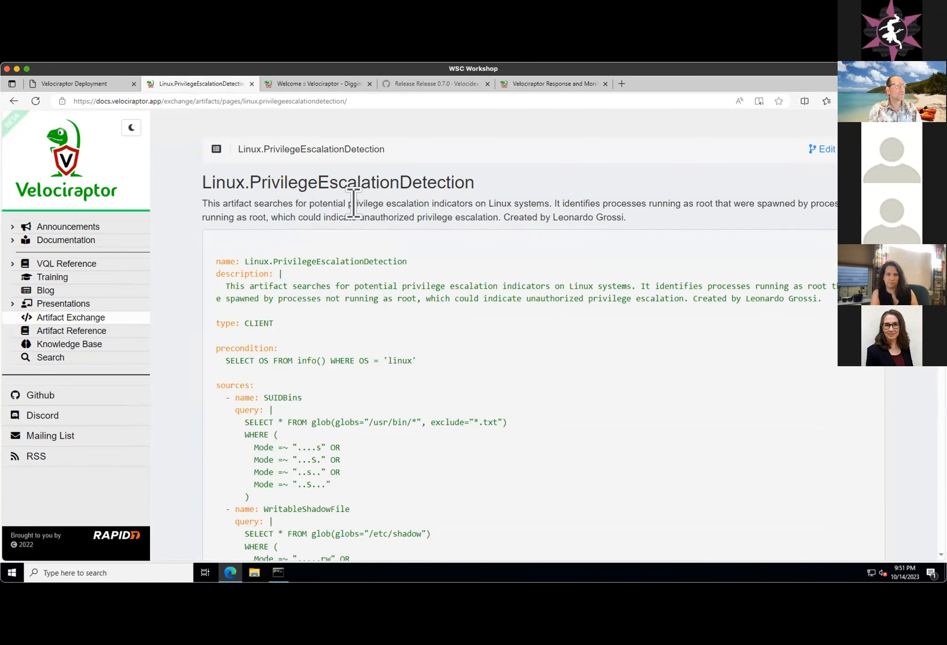
{"action": "left_click", "coordinate": [14, 101]}
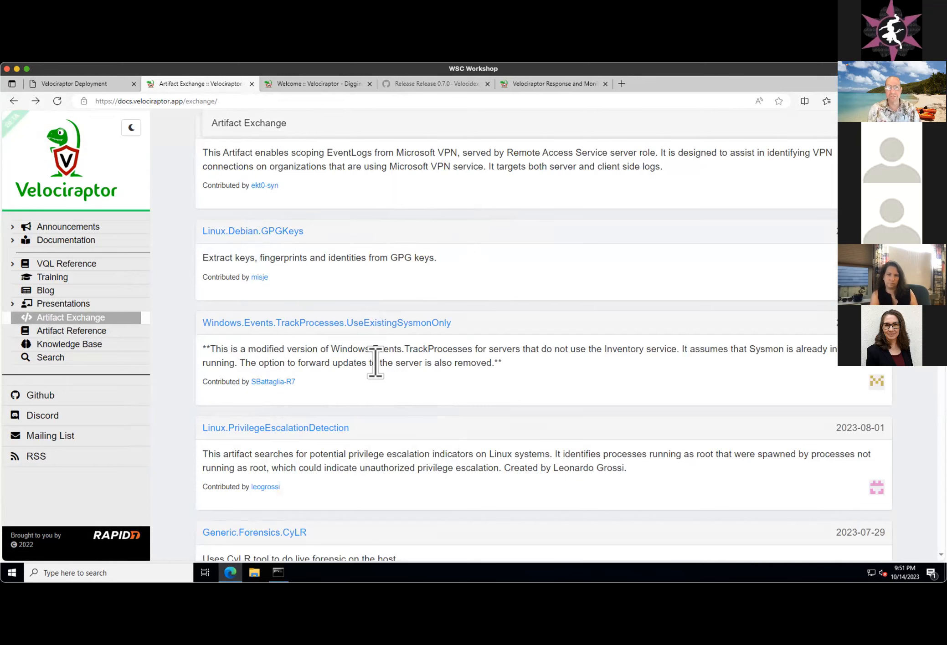
{"action": "scroll", "coordinate": [375, 362], "scroll_direction": "down", "scroll_amount": 4}
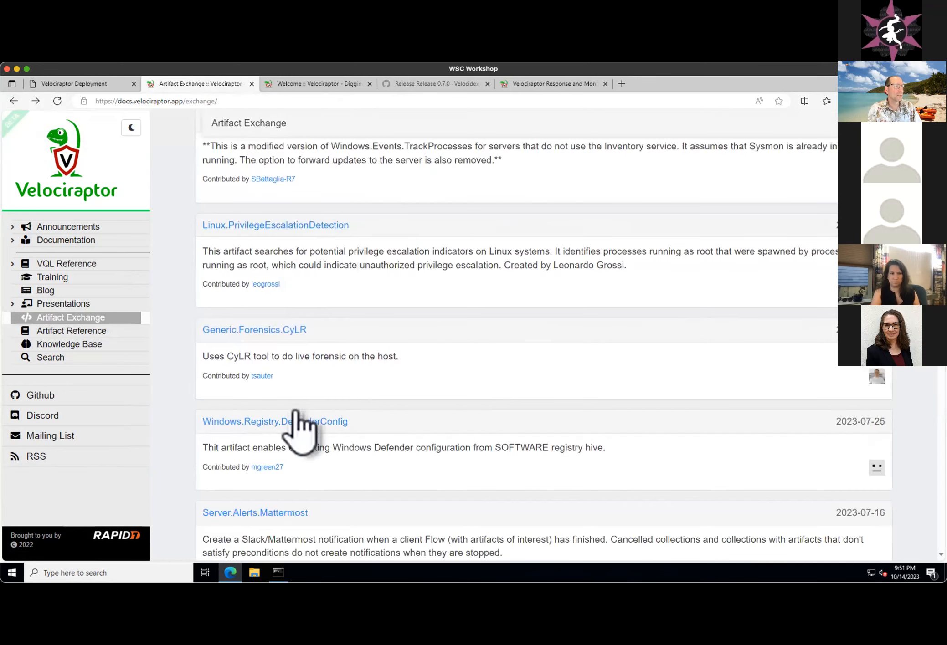
- Return to the presentation's "Why a query language?" slide and briefly highlight the "Share artifacts with the community" bullet
{"action": "left_click", "coordinate": [86, 84]}
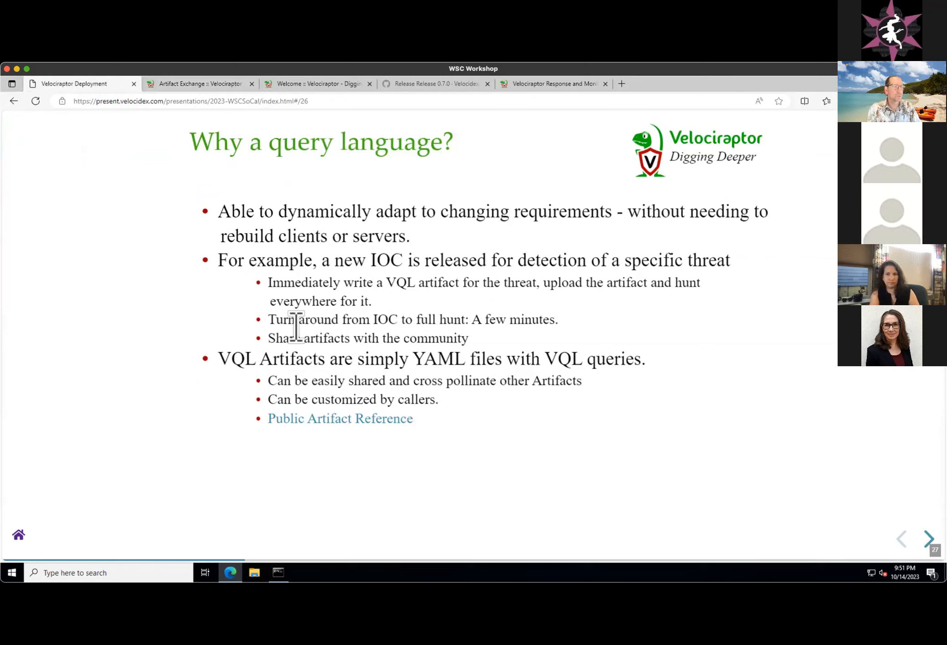
{"action": "left_click_drag", "start_coordinate": [266, 335], "coordinate": [510, 346]}
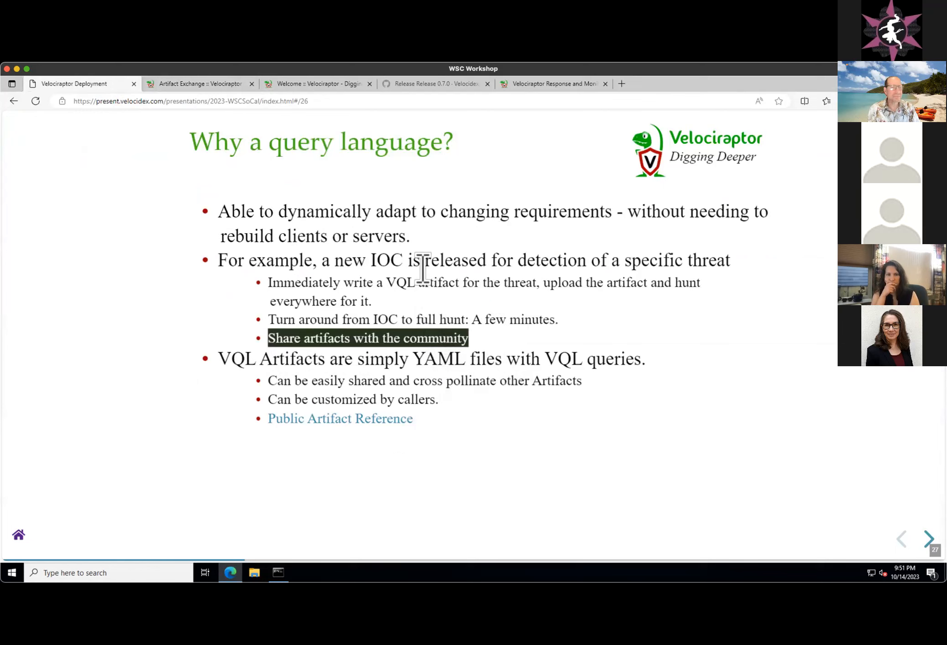
{"action": "left_click", "coordinate": [434, 286]}
- Advance the presentation to the "What is VQL?" slide and highlight the sample query "SELECT X, Y, Z FROM plugin(arg=1) WHERE X = 1"
{"action": "key", "text": "Right"}
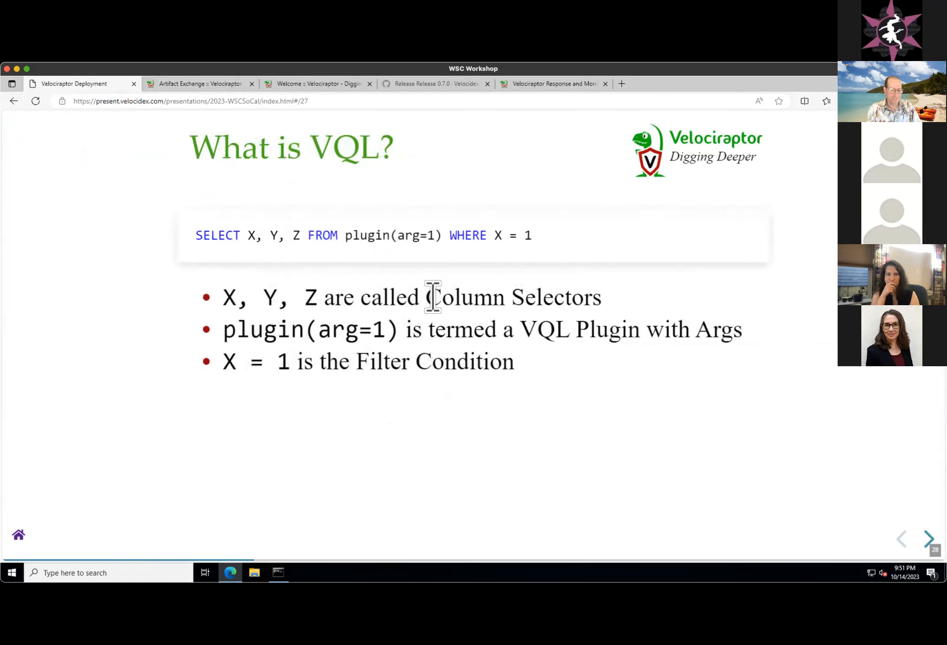
{"action": "key", "text": "Left"}
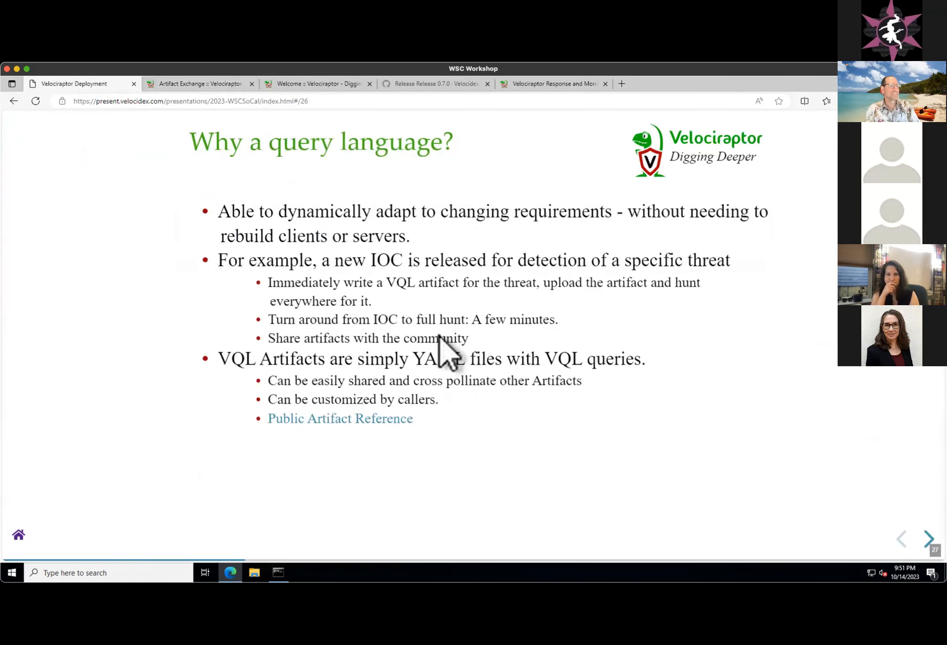
{"action": "key", "text": "Right"}
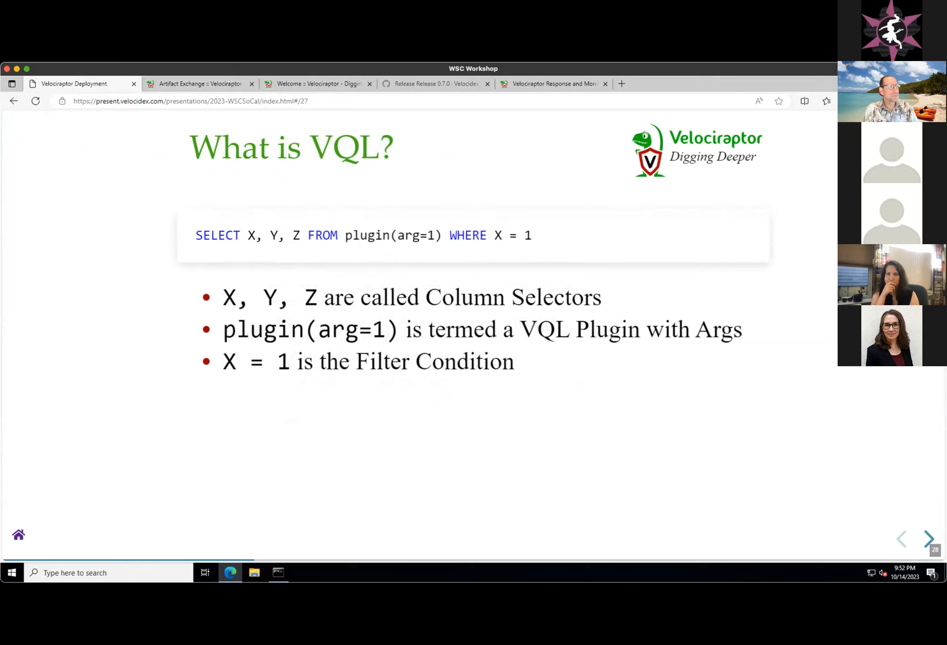
{"action": "left_click_drag", "start_coordinate": [196, 236], "coordinate": [563, 233]}
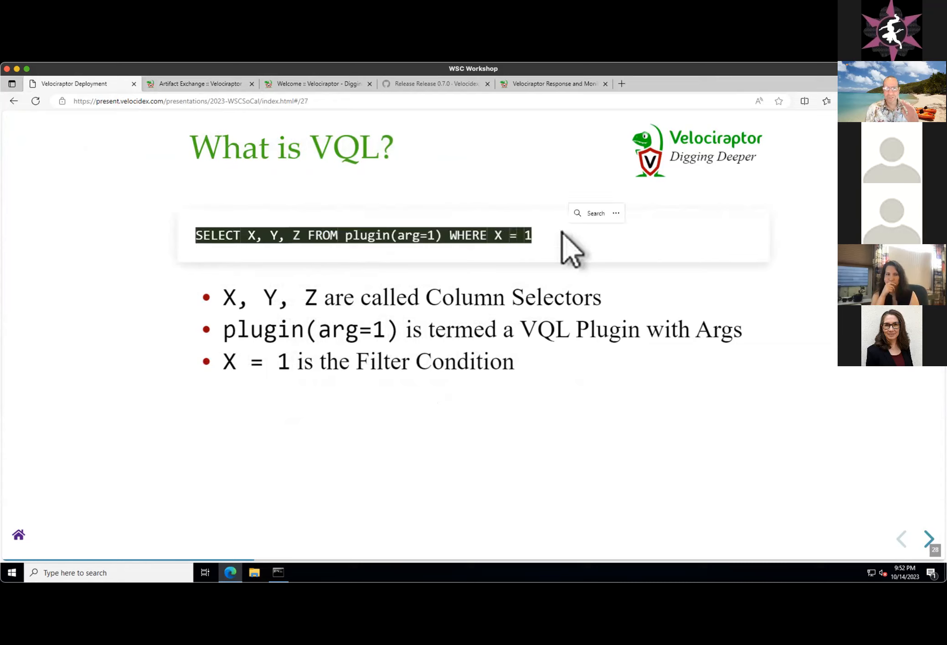
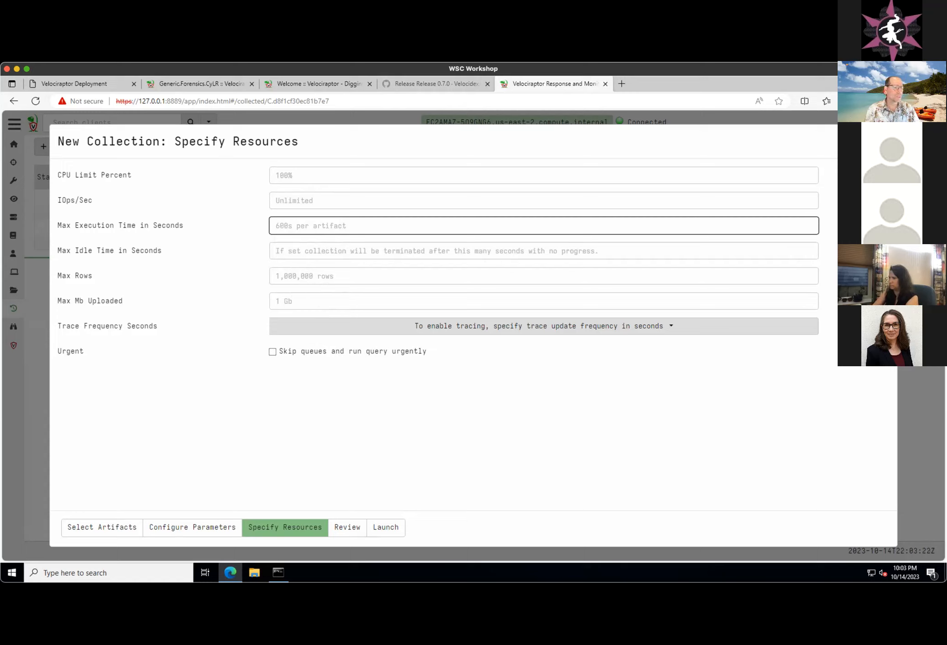
- Launch the Generic.Forensic.SQLiteHunter collection with default resource limits and open its results in an enlarged details pane
{"action": "left_click", "coordinate": [394, 529]}
{"action": "left_click", "coordinate": [299, 197]}
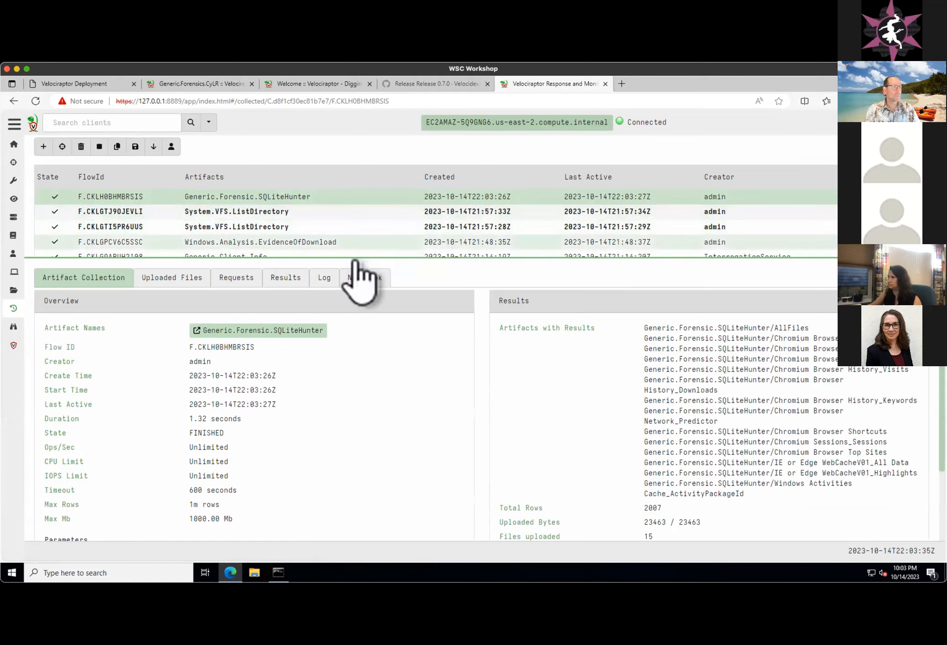
{"action": "left_click_drag", "start_coordinate": [323, 256], "coordinate": [324, 208]}
{"action": "left_click", "coordinate": [282, 230]}
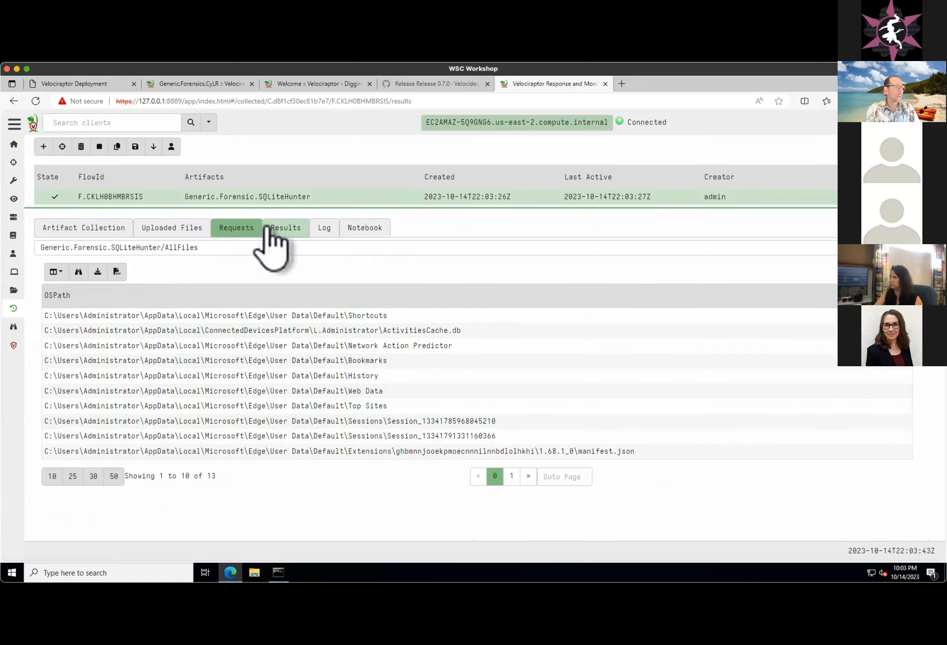
- Examine the SQLiteHunter collection's Chromium Browser Bookmarks and Chromium Browser Favicons results
{"action": "left_click", "coordinate": [240, 250]}
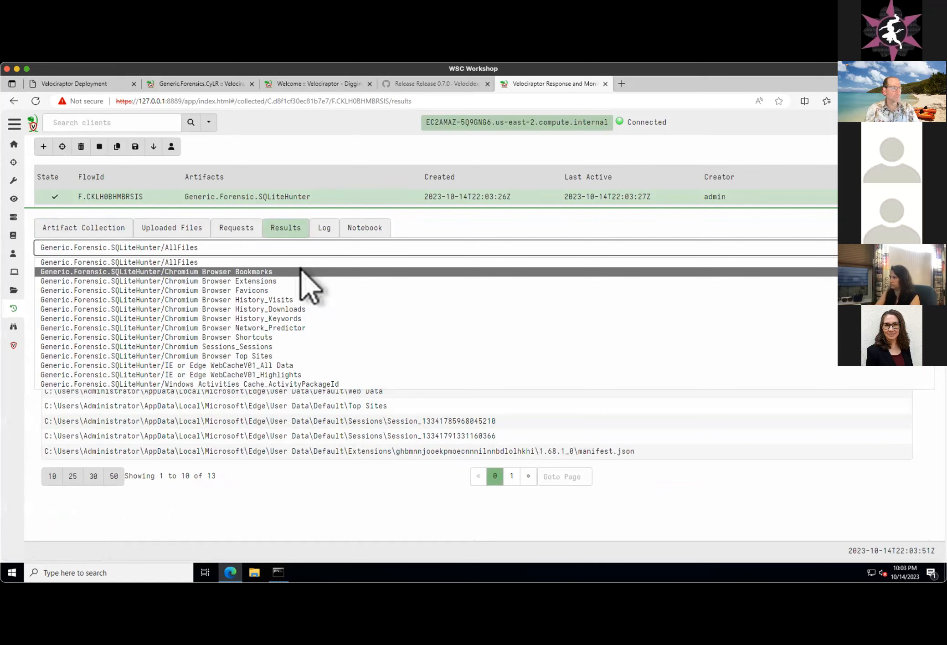
{"action": "left_click", "coordinate": [269, 272]}
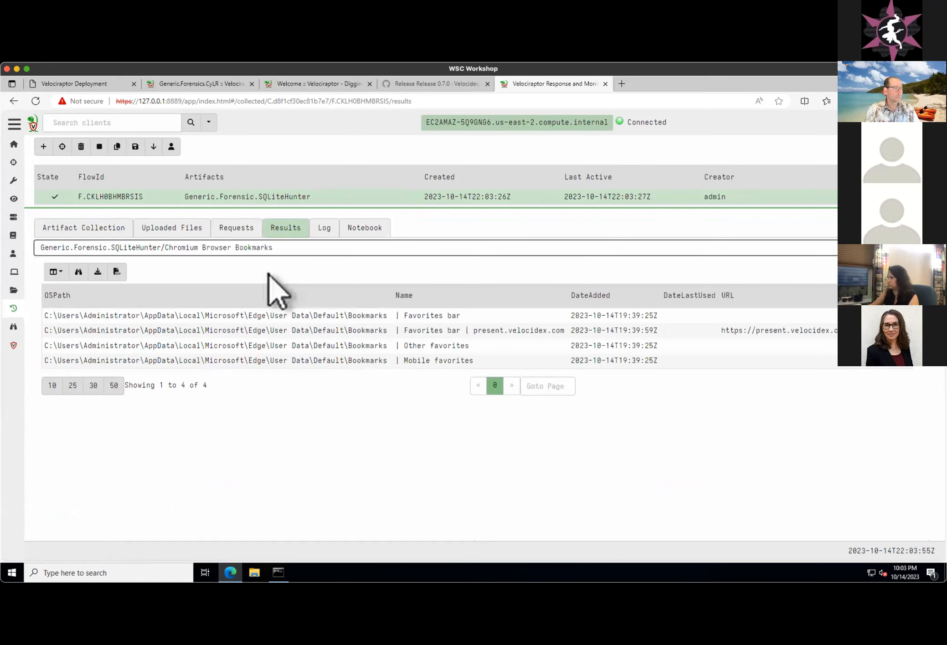
{"action": "left_click", "coordinate": [296, 252]}
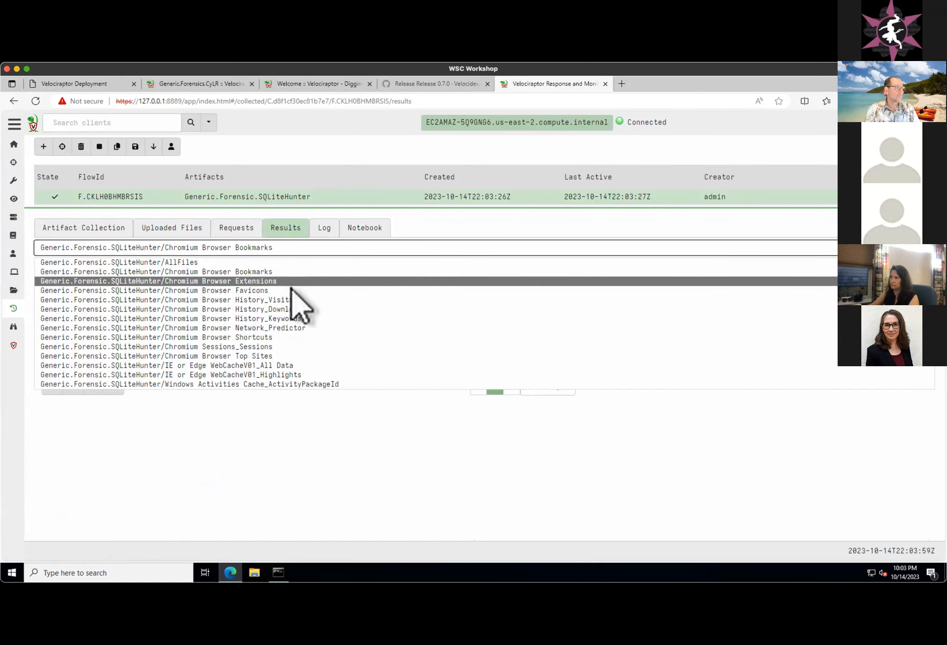
{"action": "left_click", "coordinate": [291, 291]}
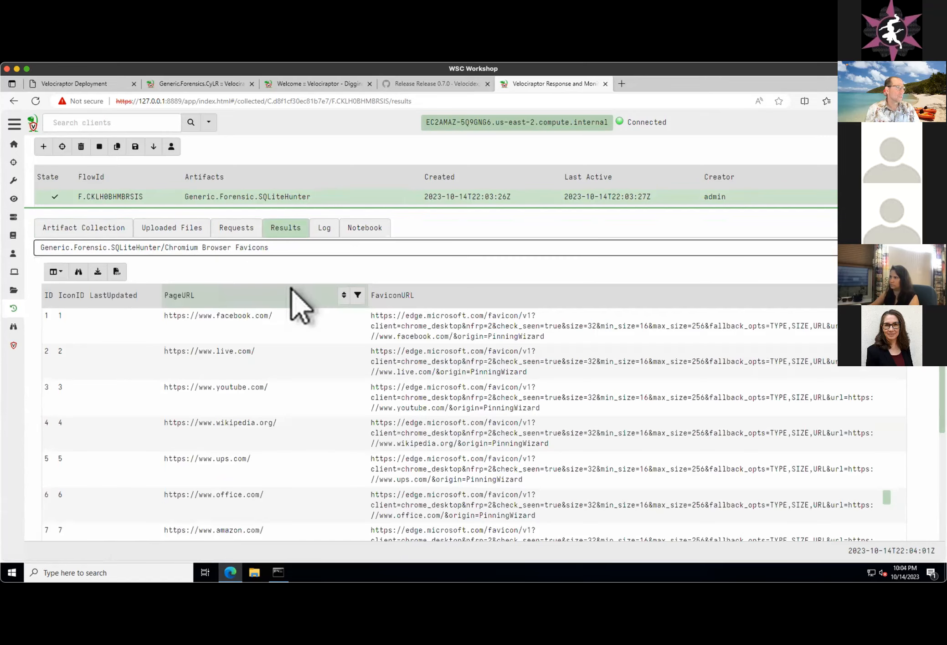
{"action": "scroll", "coordinate": [768, 391], "scroll_direction": "down", "scroll_amount": 4}
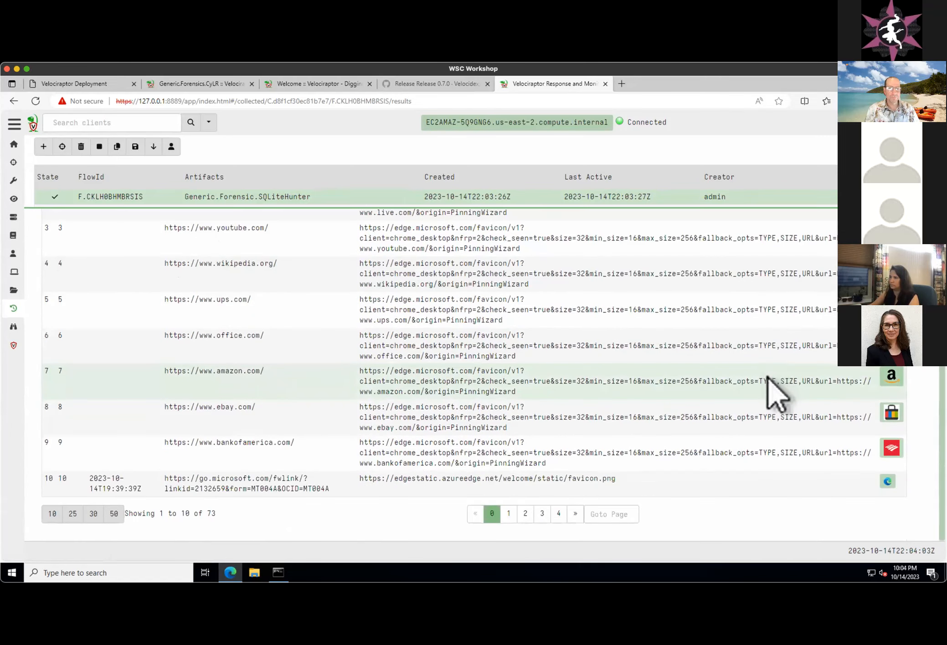
{"action": "scroll", "coordinate": [770, 391], "scroll_direction": "up", "scroll_amount": 4}
- Review the Chromium Browser History_Downloads records from the SQLiteHunter collection, followed by its History_Keywords results
{"action": "left_click", "coordinate": [231, 248]}
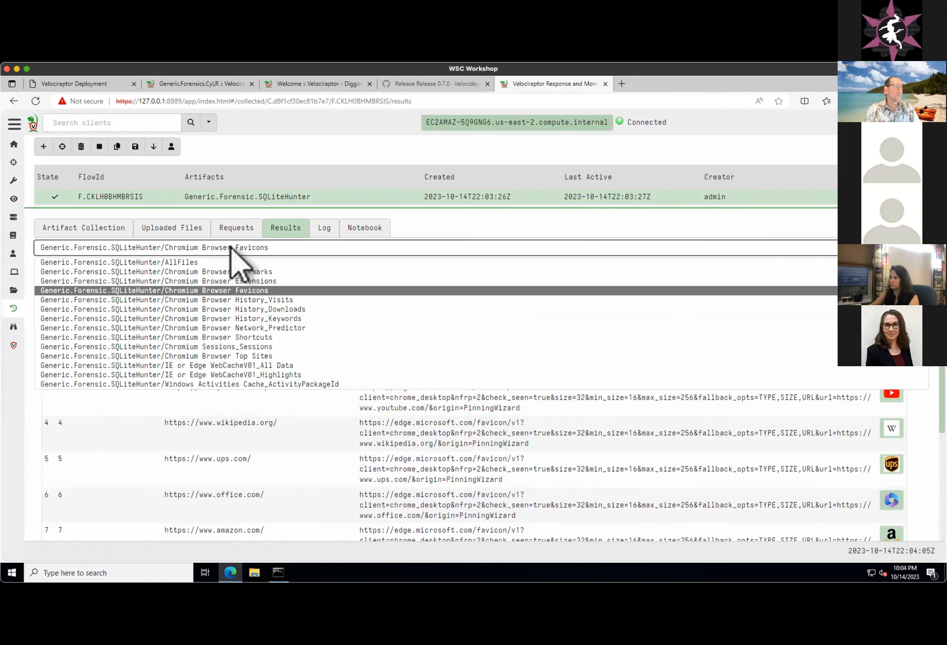
{"action": "left_click", "coordinate": [292, 310]}
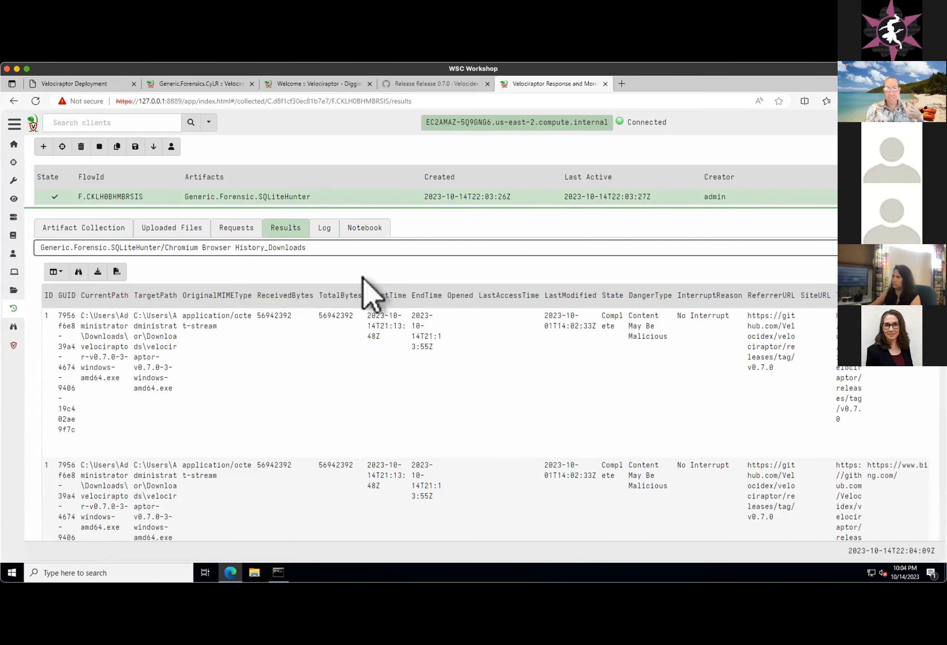
{"action": "mouse_move", "coordinate": [489, 304]}
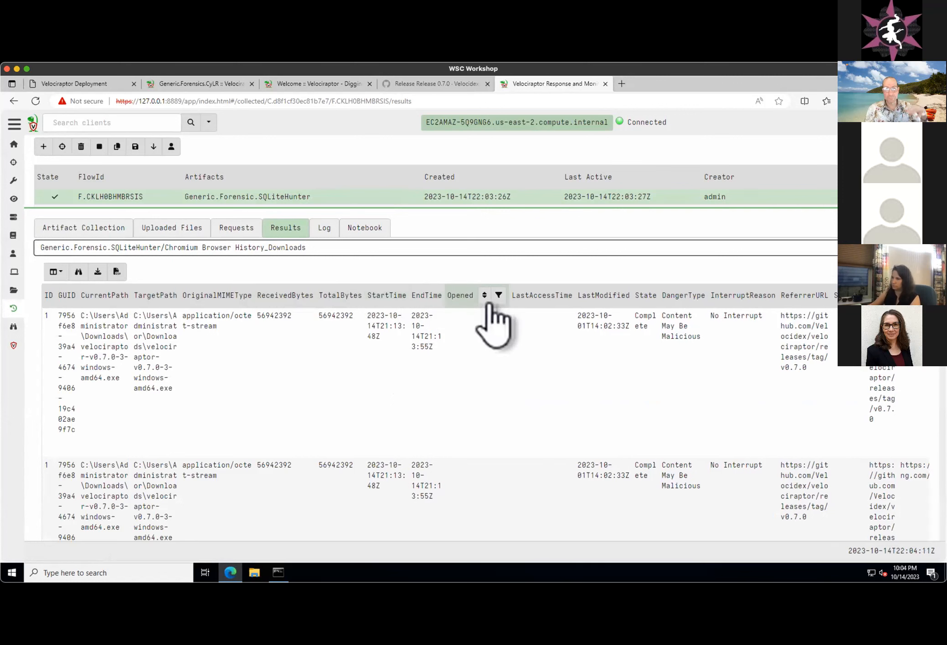
{"action": "left_click", "coordinate": [281, 372]}
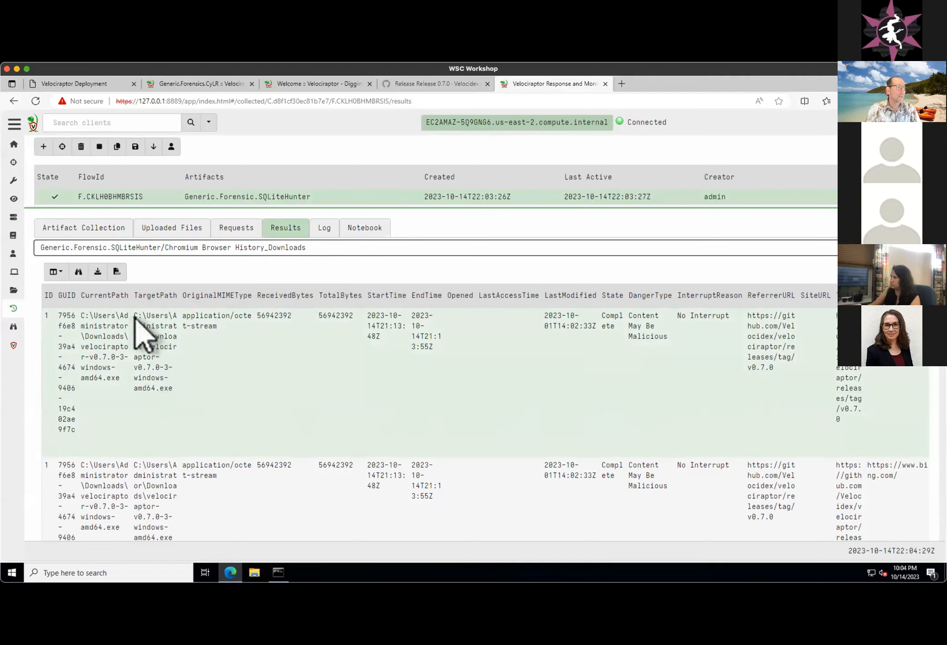
{"action": "scroll", "coordinate": [317, 383], "scroll_direction": "down", "scroll_amount": 2}
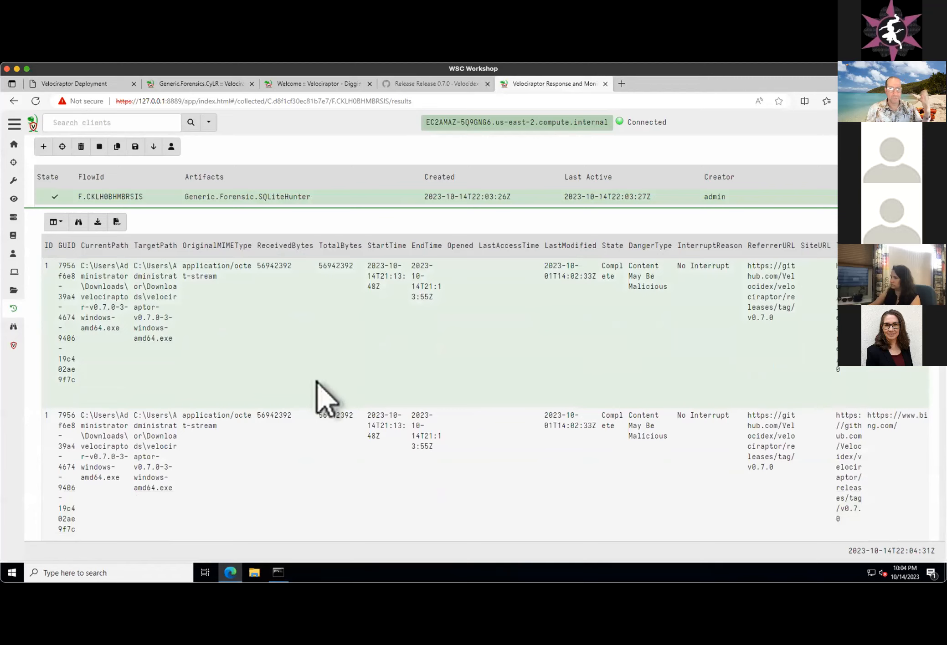
{"action": "scroll", "coordinate": [318, 383], "scroll_direction": "down", "scroll_amount": 2}
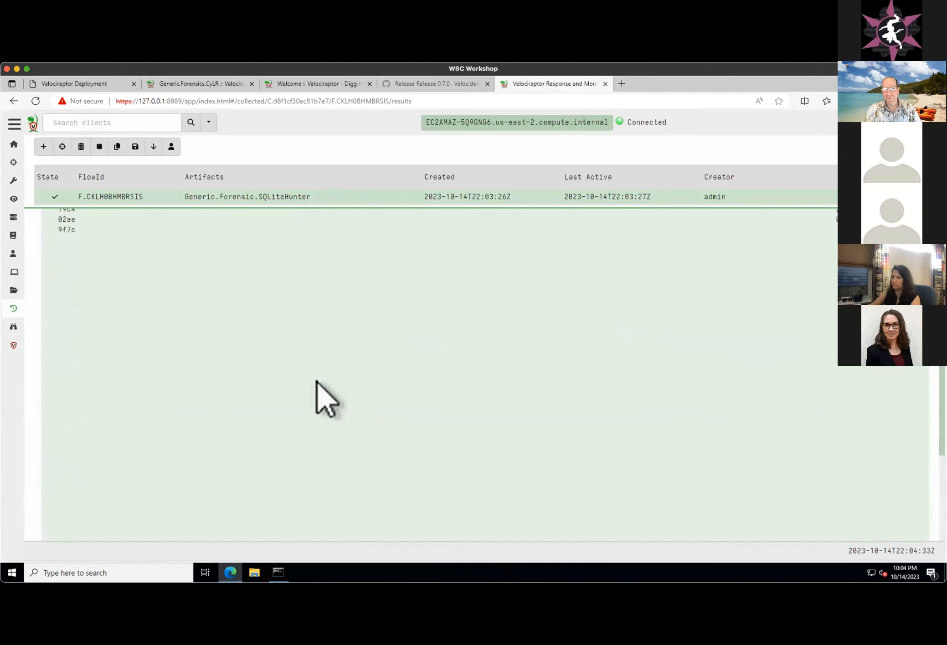
{"action": "scroll", "coordinate": [318, 383], "scroll_direction": "up", "scroll_amount": 4}
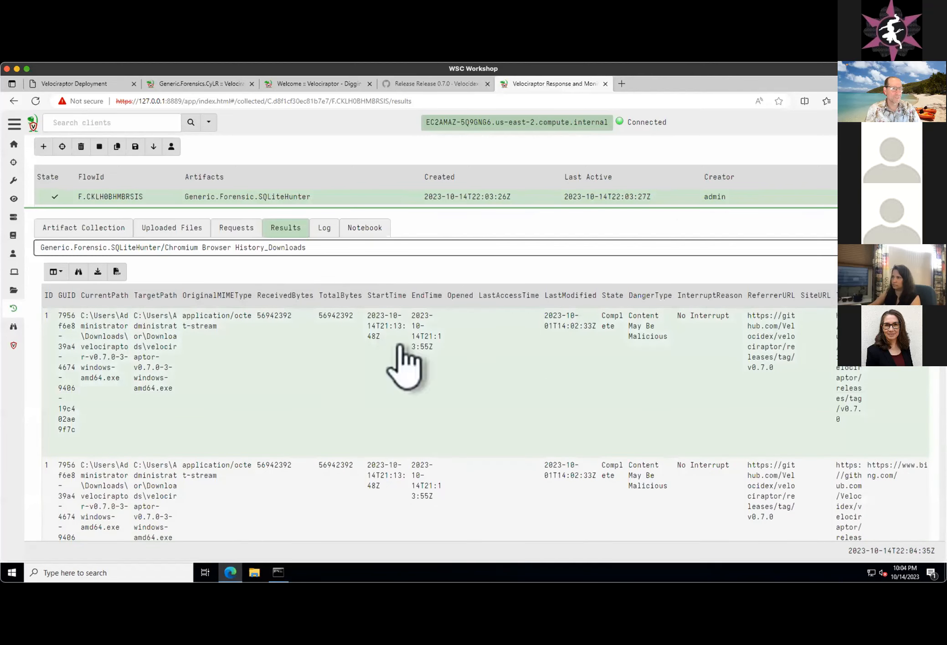
{"action": "left_click", "coordinate": [214, 253]}
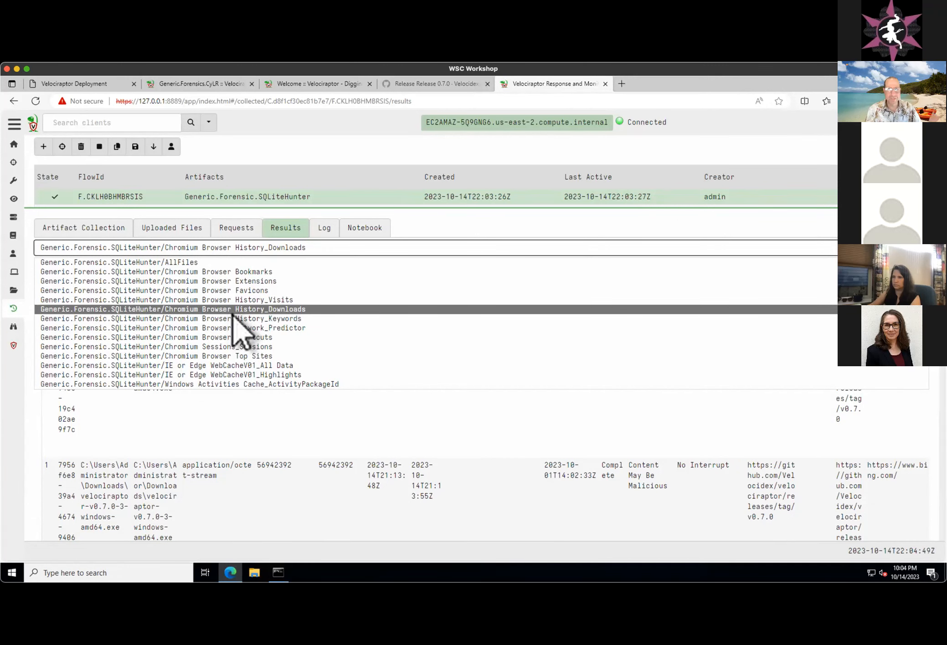
{"action": "left_click", "coordinate": [307, 320]}
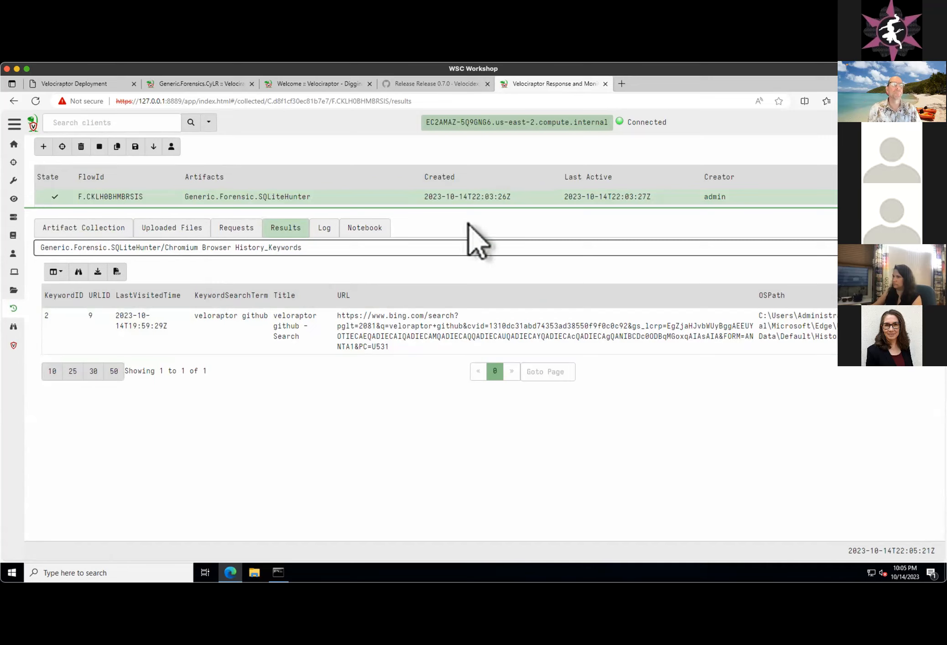
- Return to the presentation, preview the "Anatomy of an artifact" slide, and go back to "Velociraptor uses expert knowledge to find the evidence", briefly highlighting its title
{"action": "left_click", "coordinate": [76, 86]}
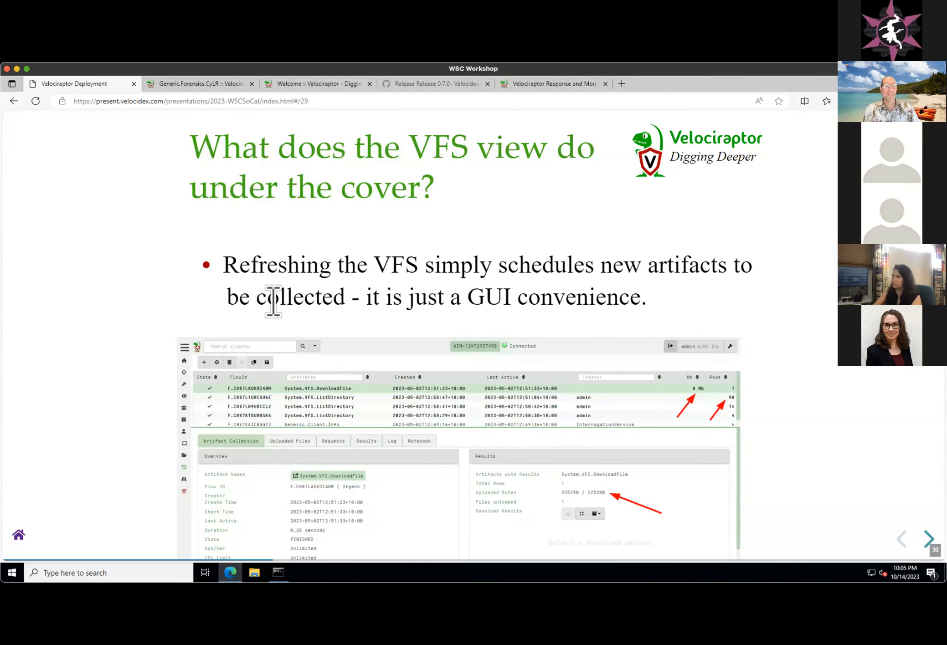
{"action": "key", "text": "Right"}
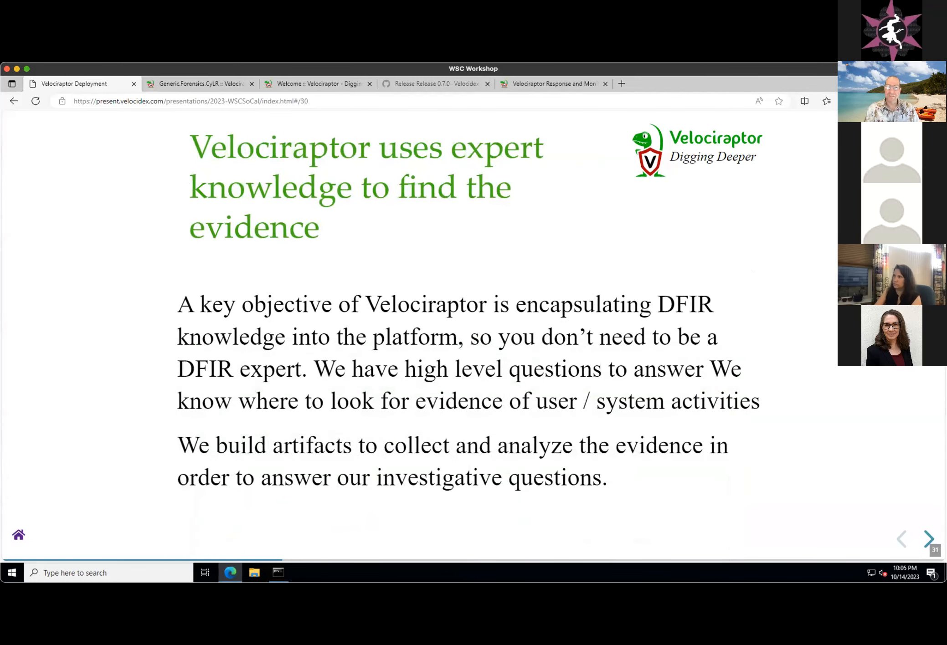
{"action": "key", "text": "Right"}
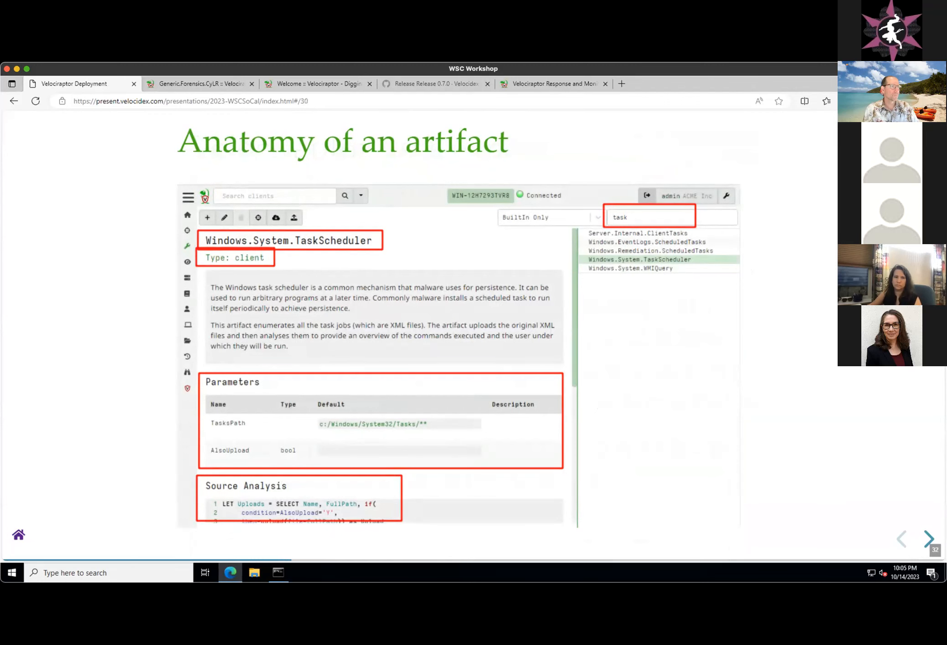
{"action": "key", "text": "Left"}
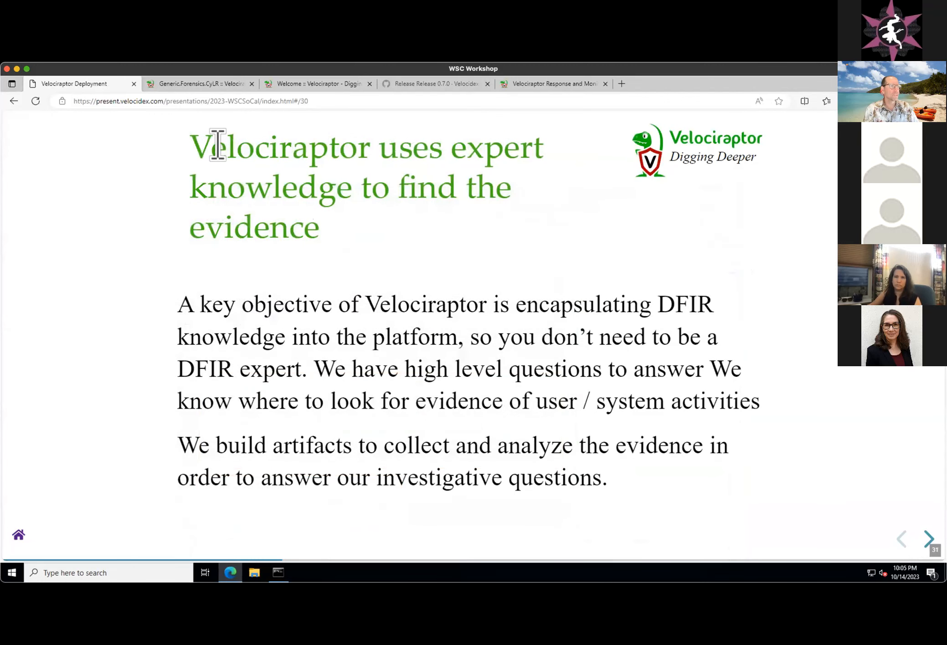
{"action": "left_click_drag", "start_coordinate": [218, 145], "coordinate": [372, 258]}
{"action": "left_click", "coordinate": [337, 260]}
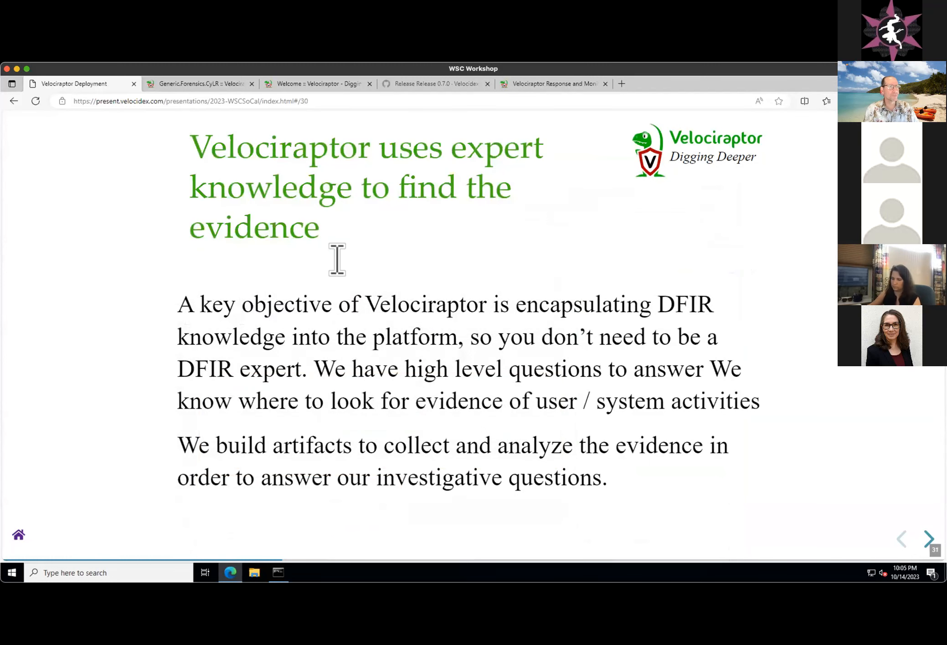
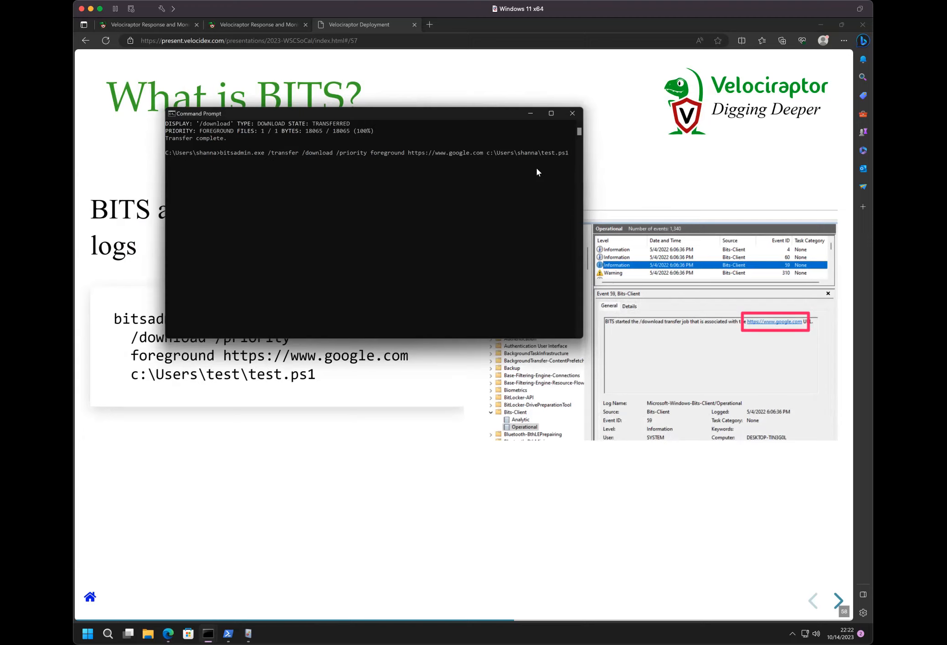
{"action": "key", "text": "Return"}
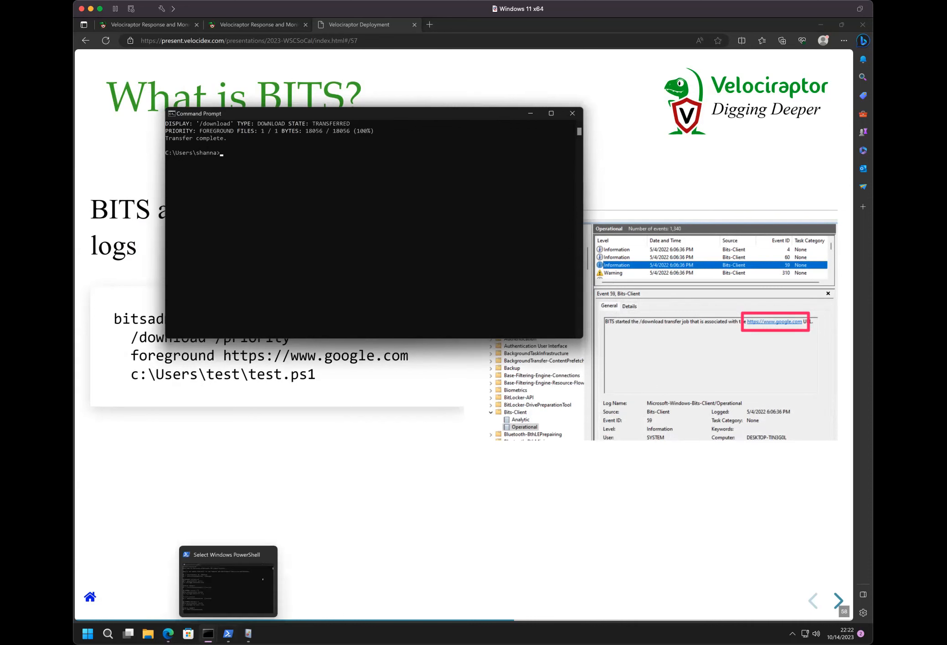
{"action": "left_click", "coordinate": [248, 634]}
{"action": "left_click", "coordinate": [457, 133]}
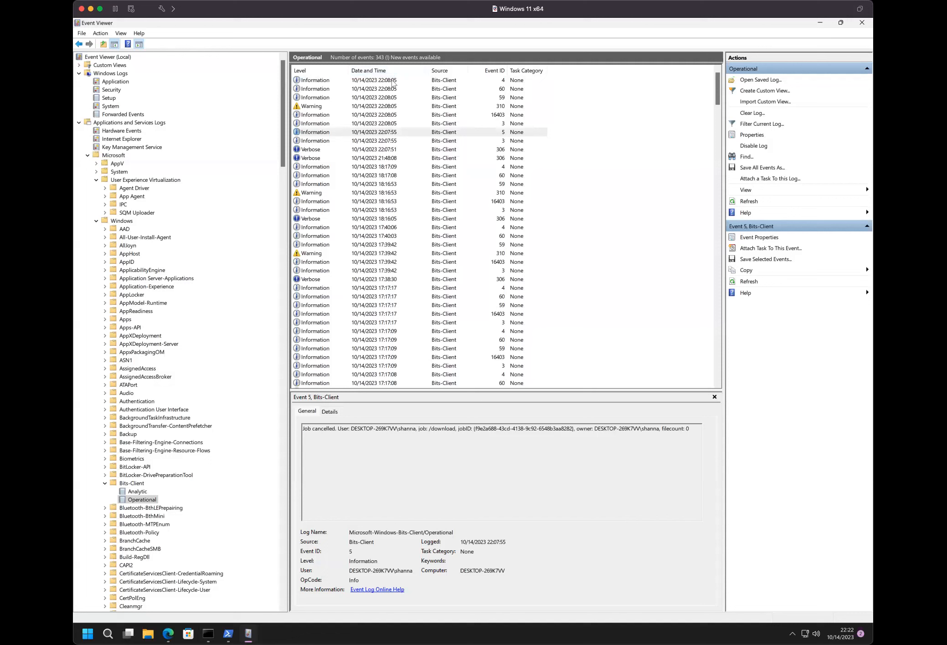
{"action": "key", "text": "F5"}
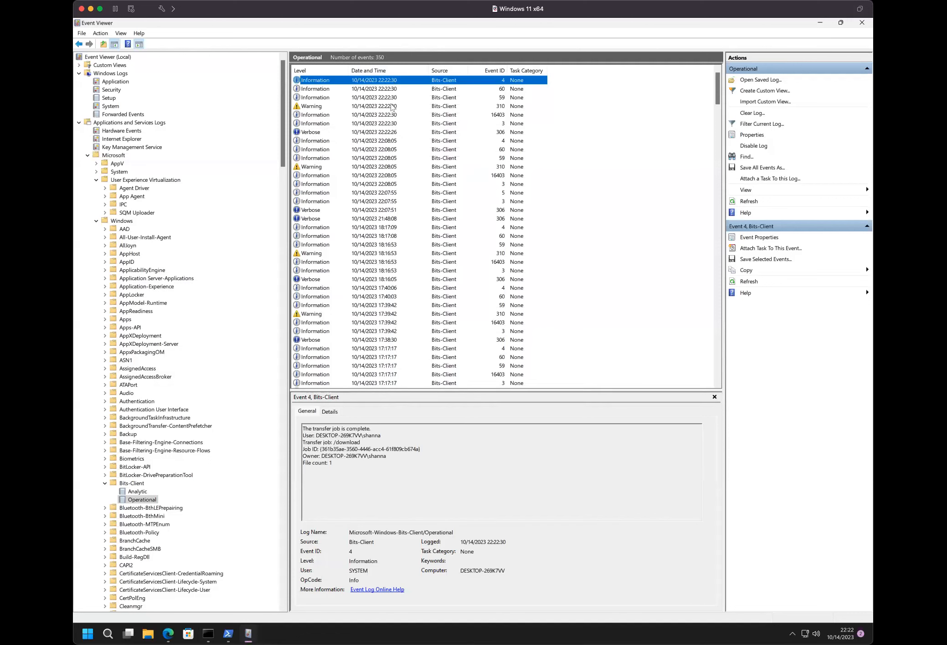
- Step through the newest Bits-Client events for the transfer, from event 306 up to event 4, reading their general descriptions
{"action": "left_click", "coordinate": [374, 134]}
{"action": "key", "text": "Up"}
{"action": "key", "text": "Up"}
{"action": "key", "text": "Down"}
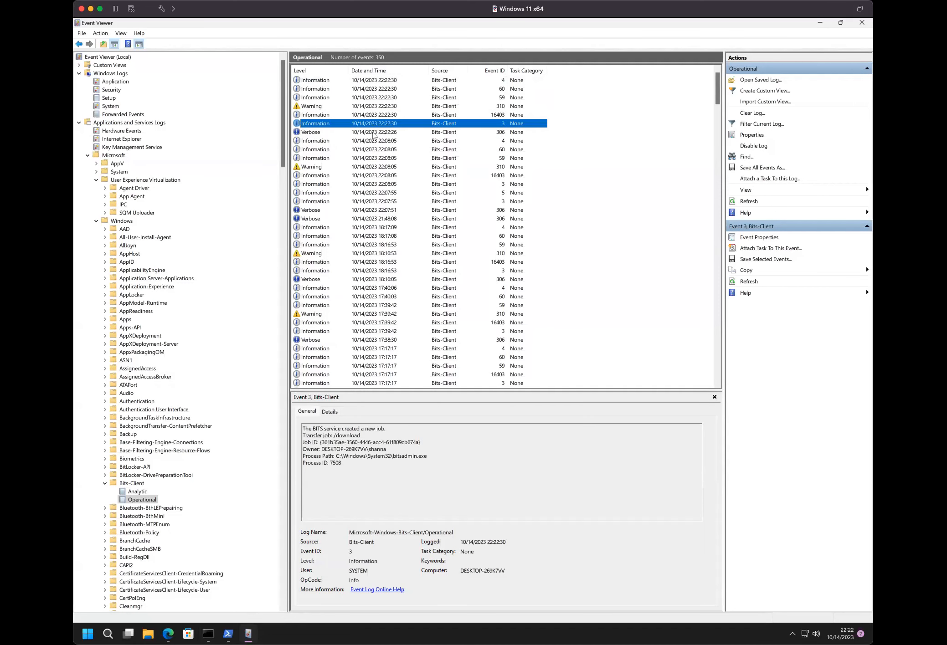
{"action": "key", "text": "Up"}
{"action": "key", "text": "Up"}
{"action": "key", "text": "Down"}
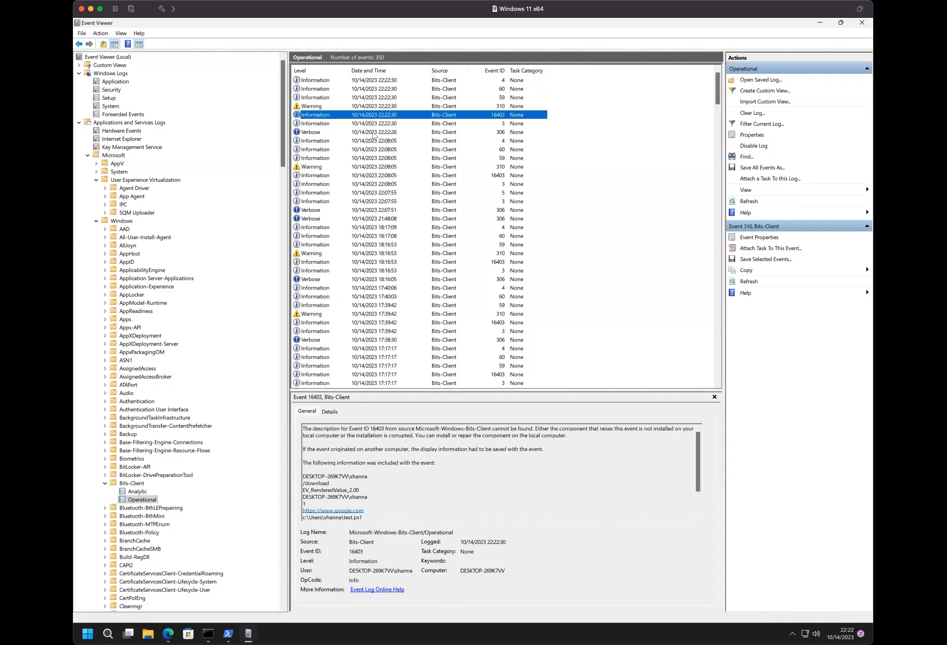
{"action": "key", "text": "Up"}
{"action": "key", "text": "Up"}
{"action": "key", "text": "Up"}
{"action": "key", "text": "Up"}
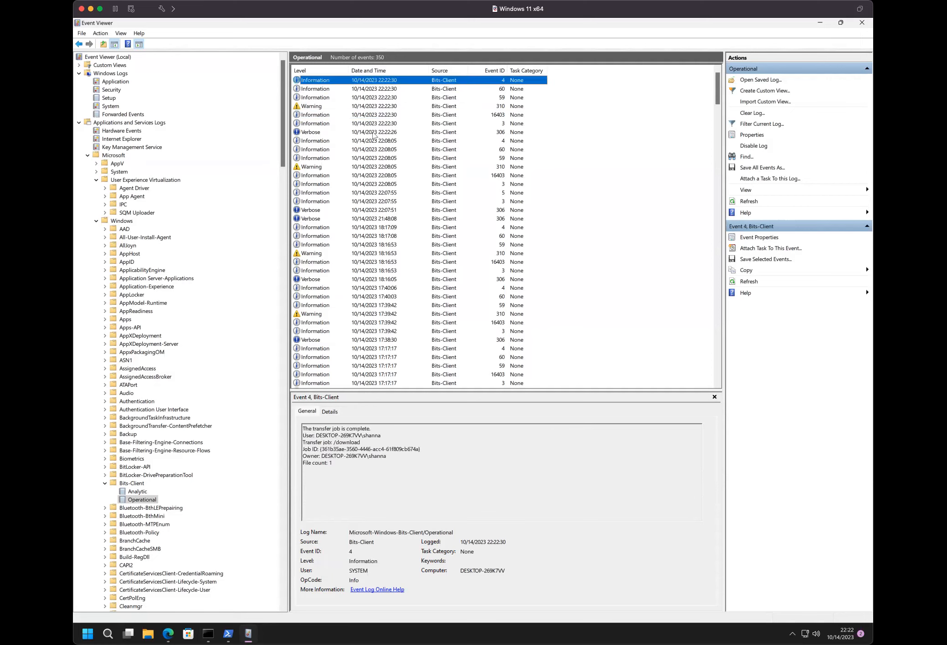
- Examine the newest Bits-Client event 16403 and highlight its recorded details from the user account down to the process ID
{"action": "left_click", "coordinate": [373, 135], "text": "ctrl"}
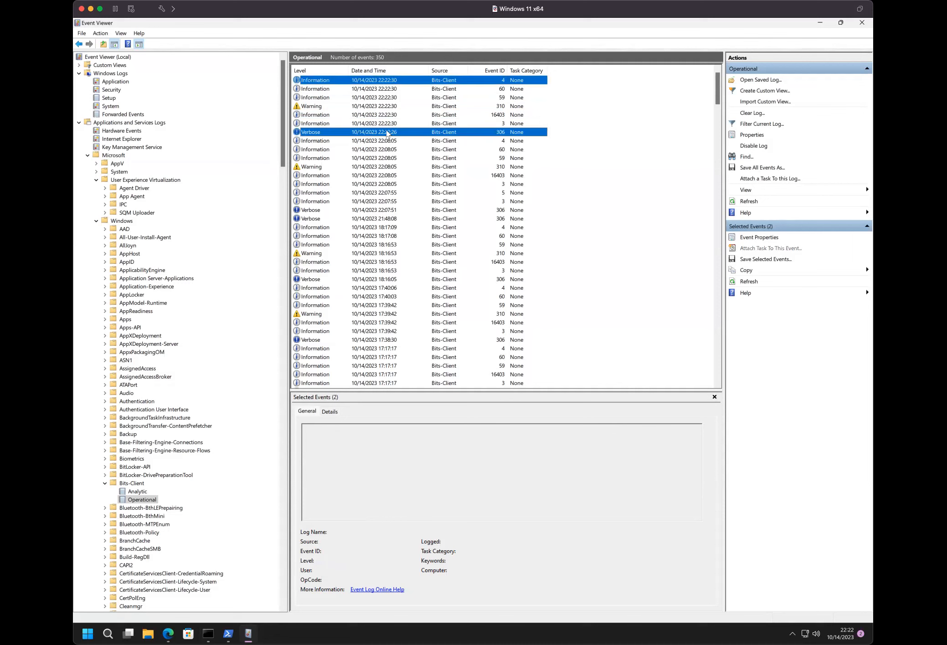
{"action": "left_click", "coordinate": [386, 109]}
{"action": "left_click", "coordinate": [386, 115]}
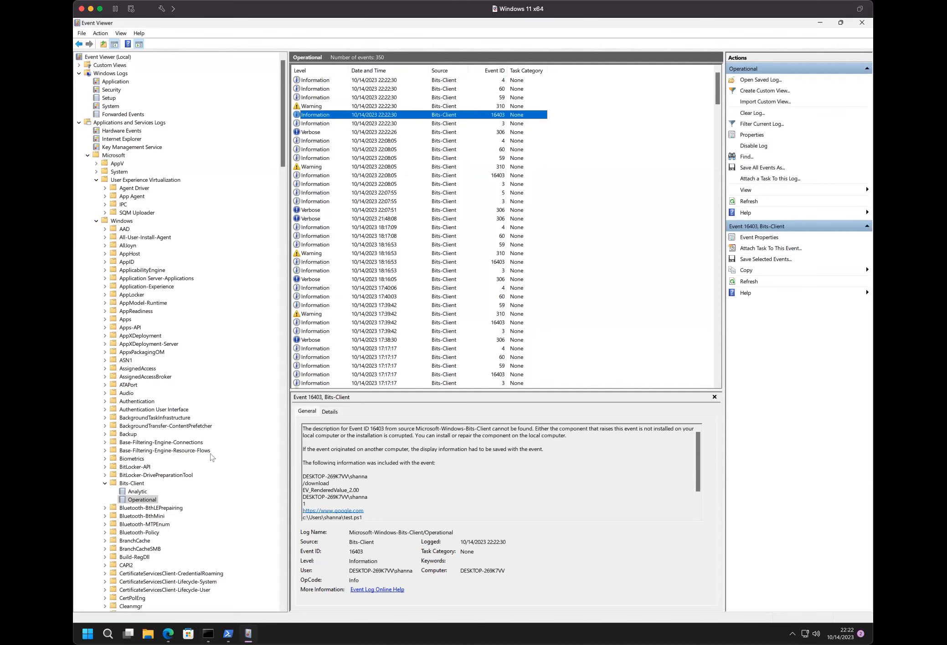
{"action": "left_click", "coordinate": [384, 470]}
{"action": "scroll", "coordinate": [383, 470], "scroll_direction": "down", "scroll_amount": 1}
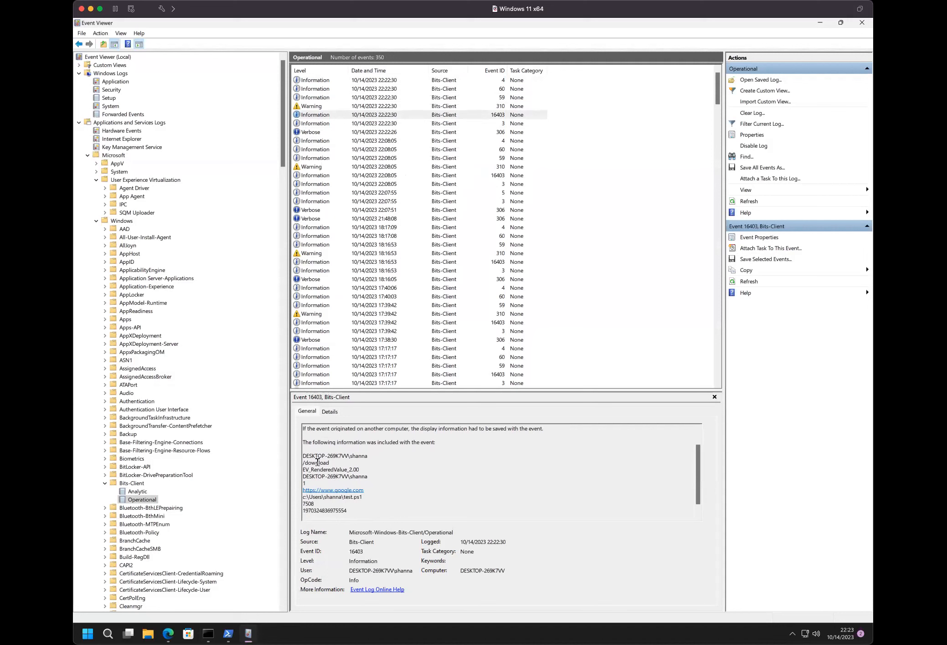
{"action": "left_click_drag", "start_coordinate": [308, 455], "coordinate": [337, 504]}
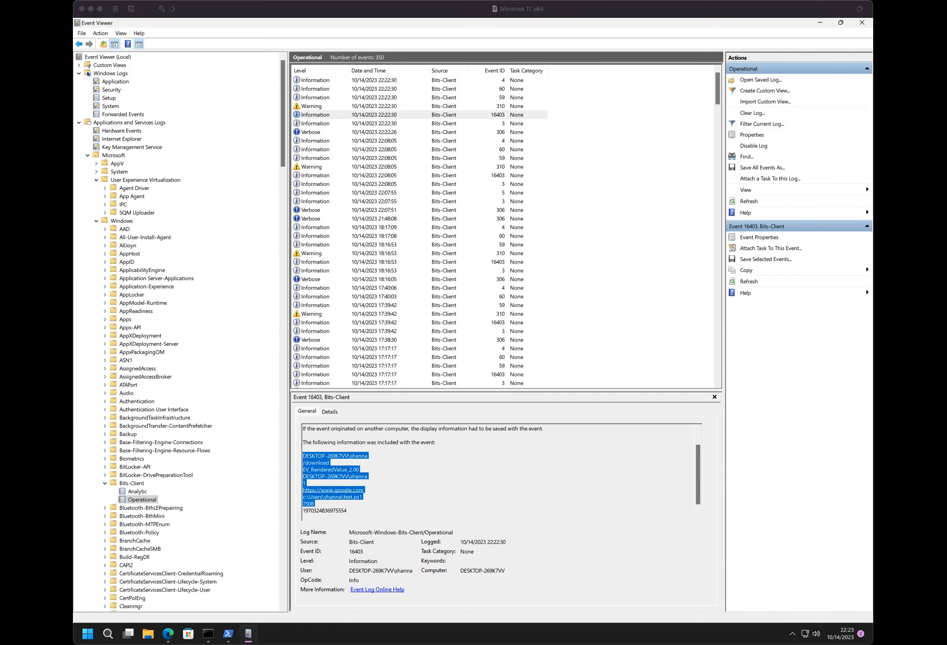
- Examine the newest Bits-Client event 3 and highlight the owner account of the created job
{"action": "left_click", "coordinate": [414, 132]}
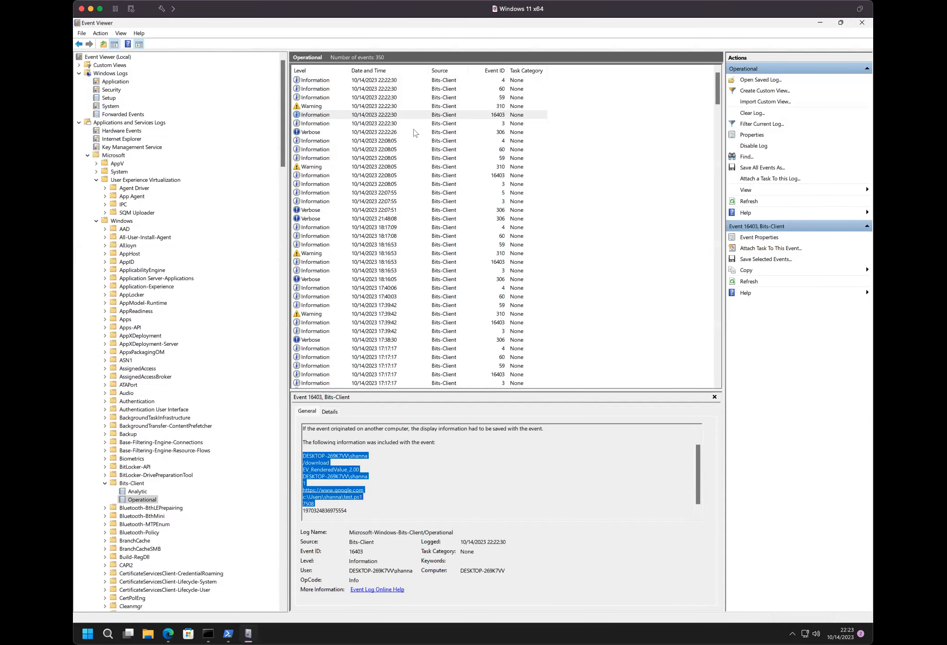
{"action": "left_click", "coordinate": [415, 123]}
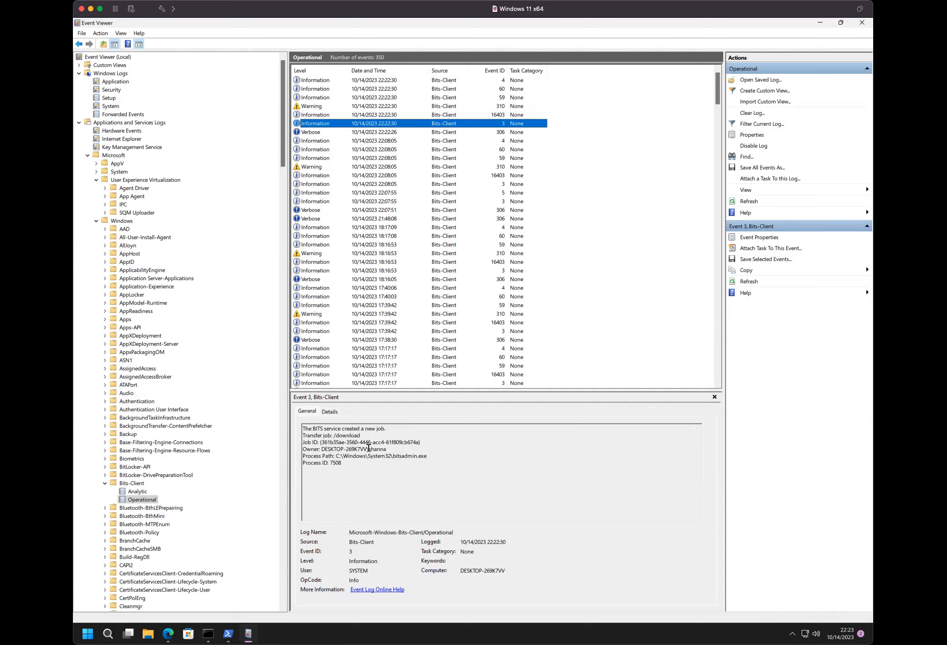
{"action": "left_click_drag", "start_coordinate": [322, 450], "coordinate": [392, 450]}
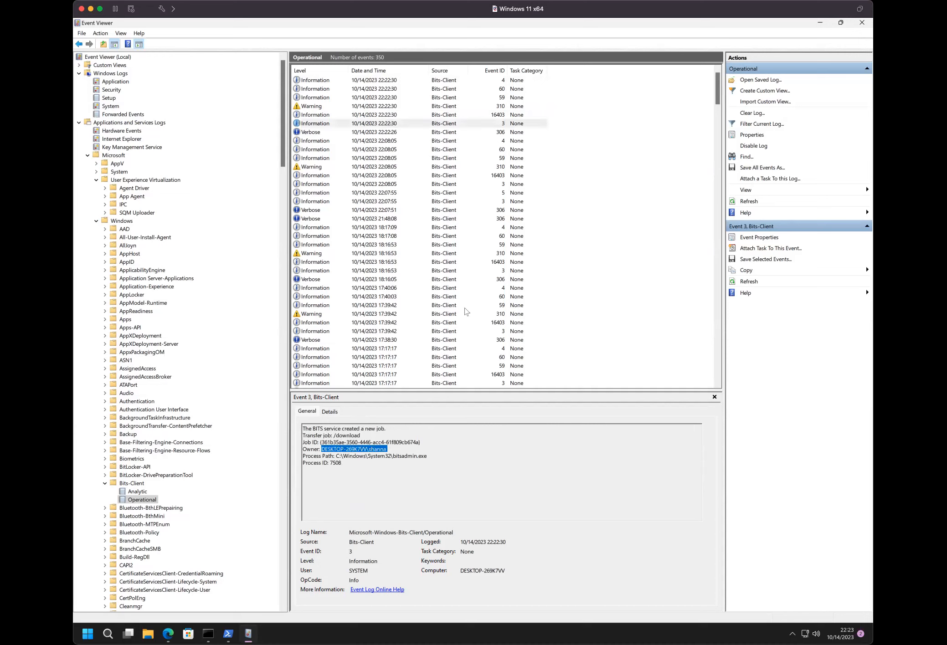
- Disable the Bits-Client Operational log and select its newest event, ID 4
{"action": "left_click", "coordinate": [136, 501]}
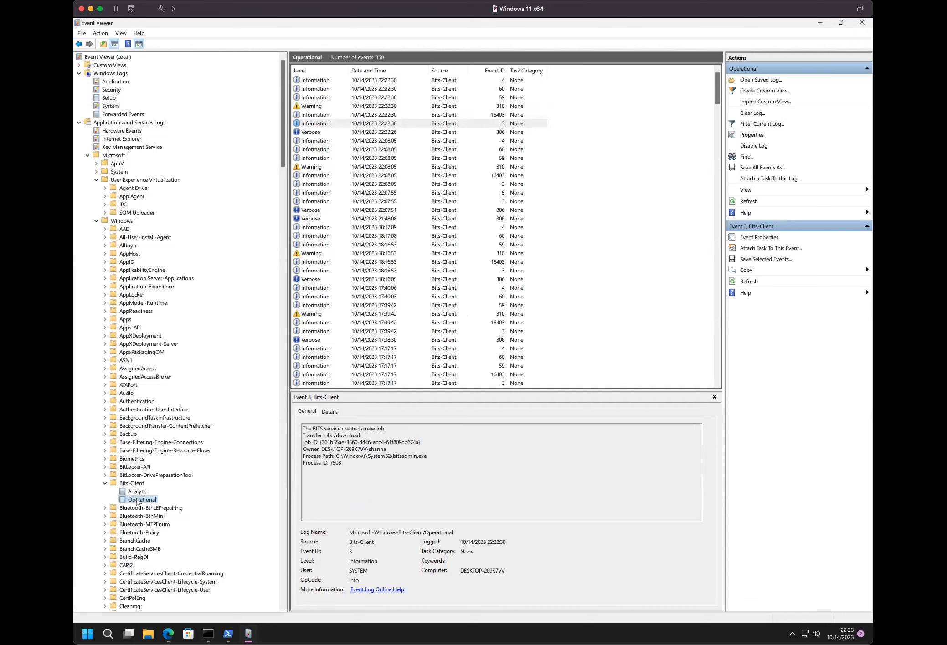
{"action": "right_click", "coordinate": [137, 502]}
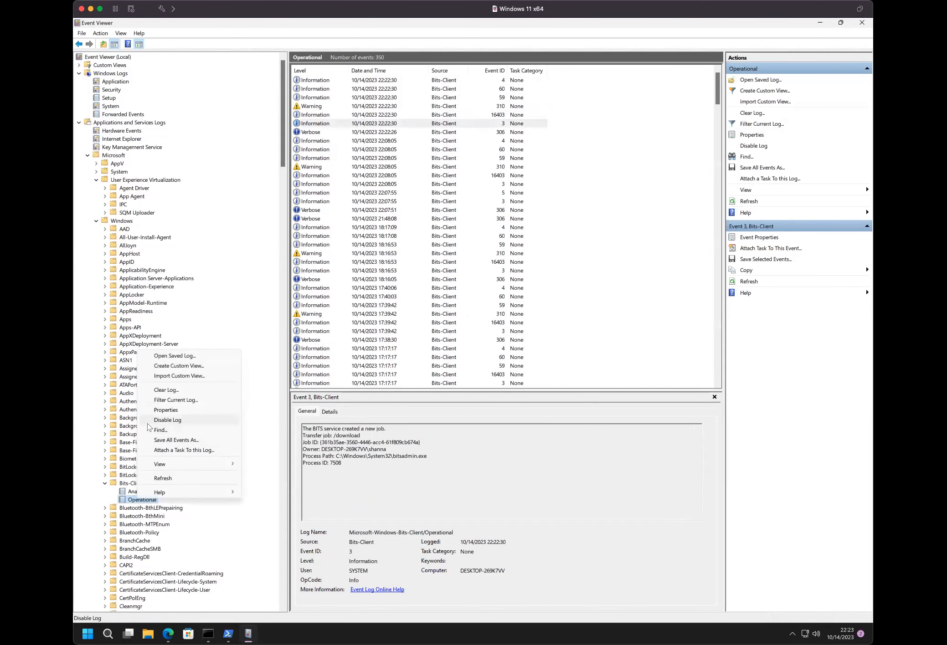
{"action": "left_click", "coordinate": [167, 420]}
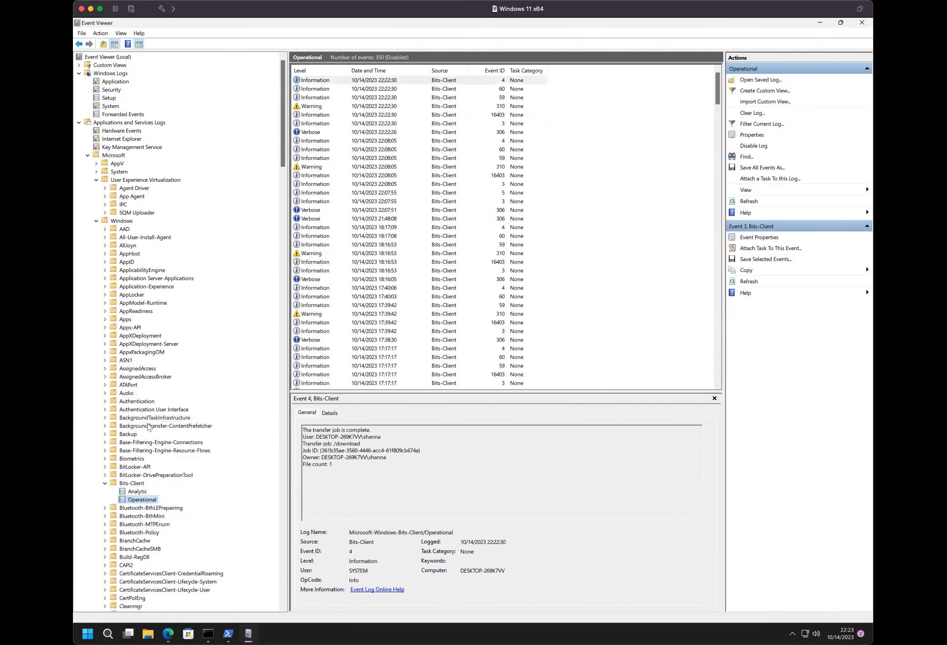
{"action": "left_click", "coordinate": [388, 82]}
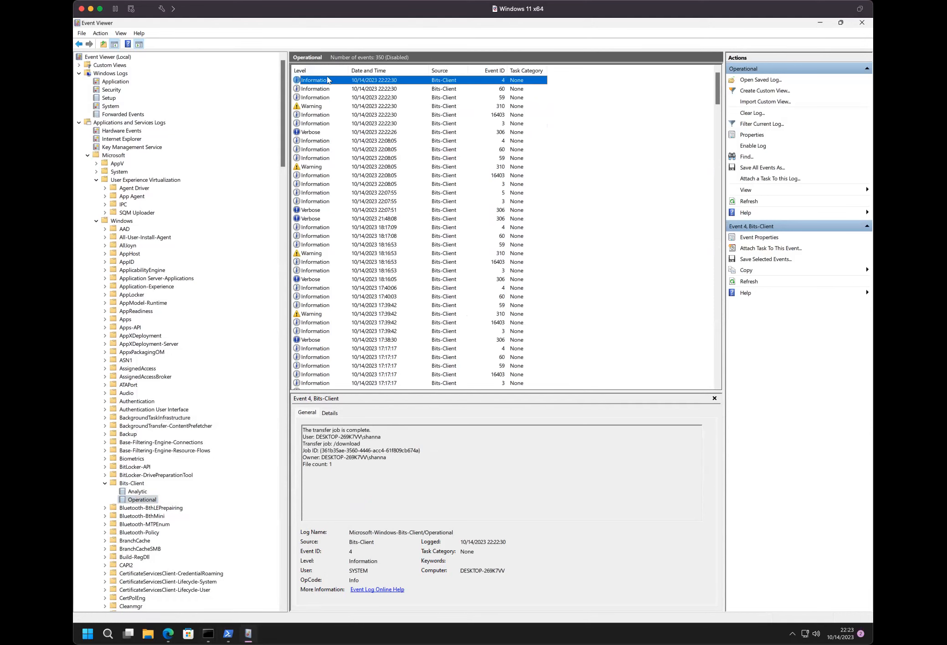
- Clear the Bits-Client Operational log without saving its events
{"action": "right_click", "coordinate": [150, 500]}
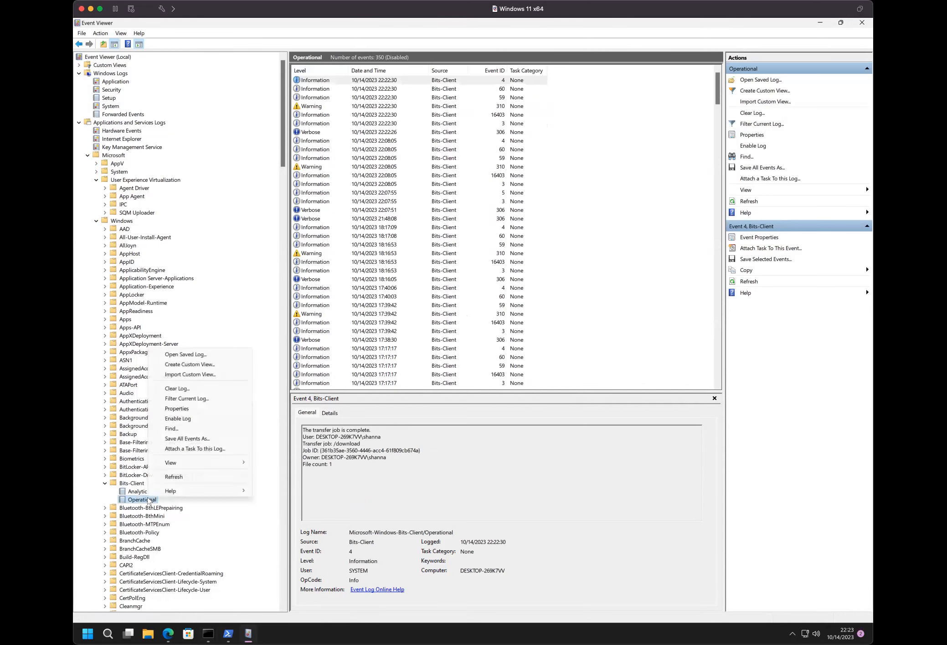
{"action": "left_click", "coordinate": [178, 388]}
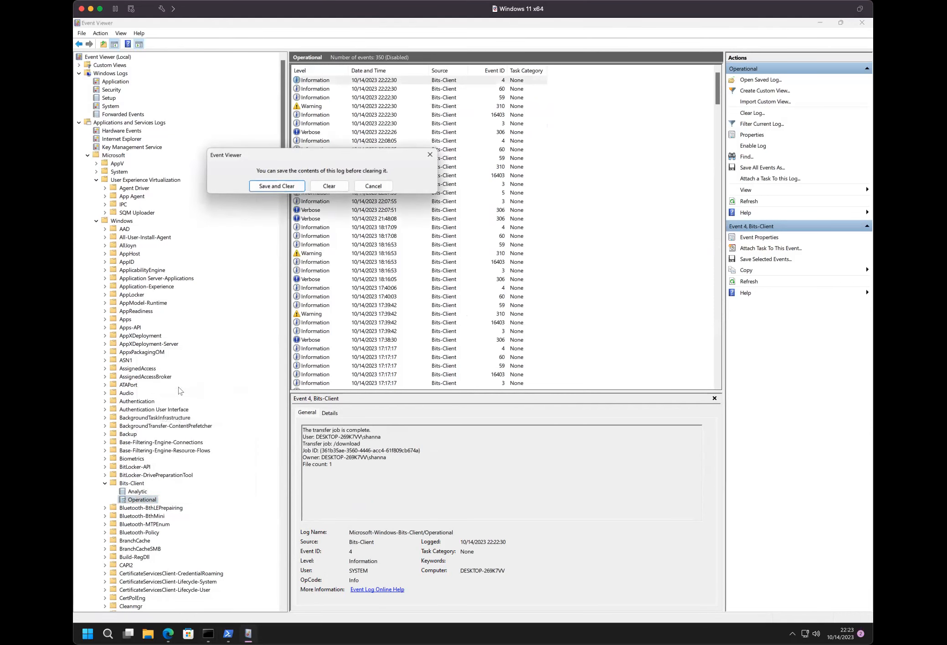
{"action": "left_click", "coordinate": [329, 187]}
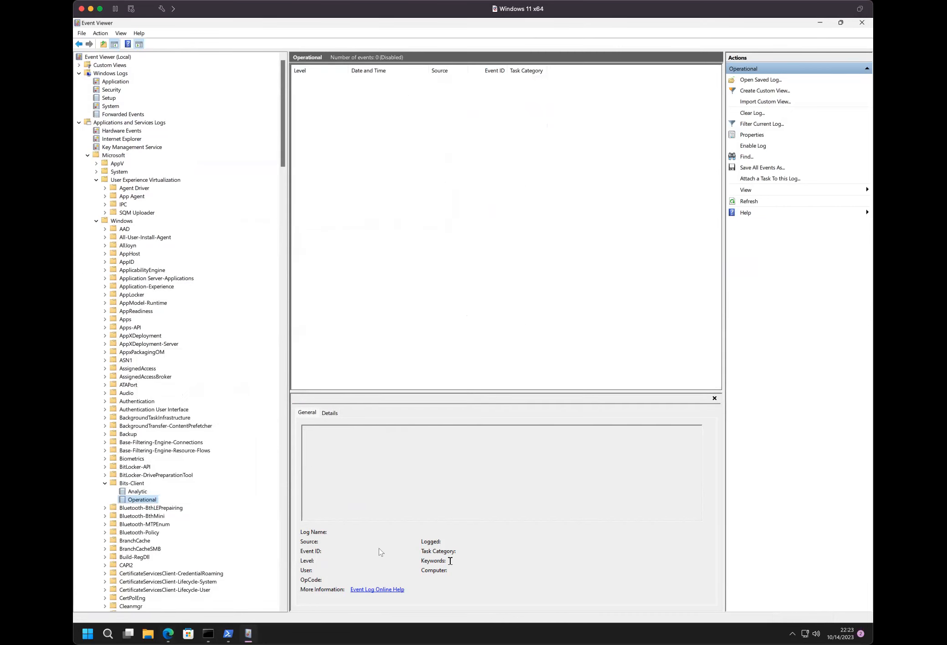
- Switch back to the Command Prompt
{"action": "mouse_move", "coordinate": [209, 633]}
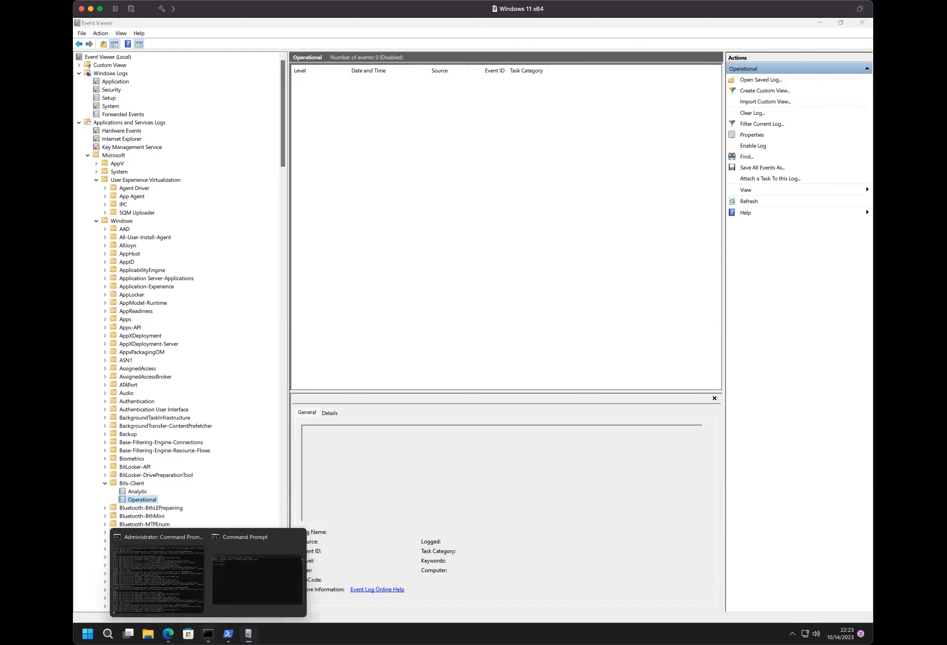
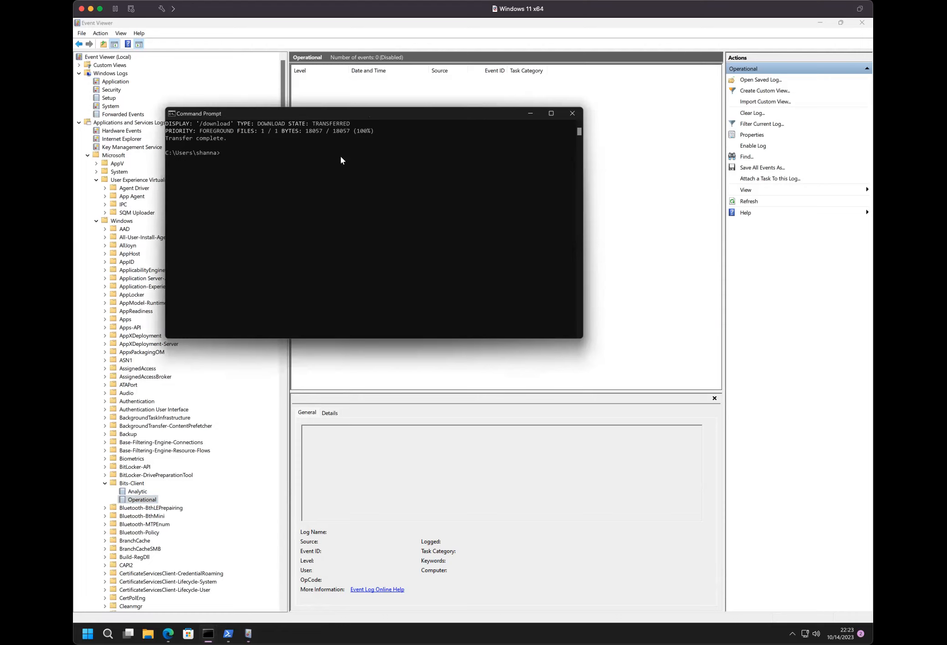
- List the user folder's contents in the Command Prompt and return to the Bits-Client Operational log in Event Viewer
{"action": "type", "text": "dir"}
{"action": "key", "text": "Return"}
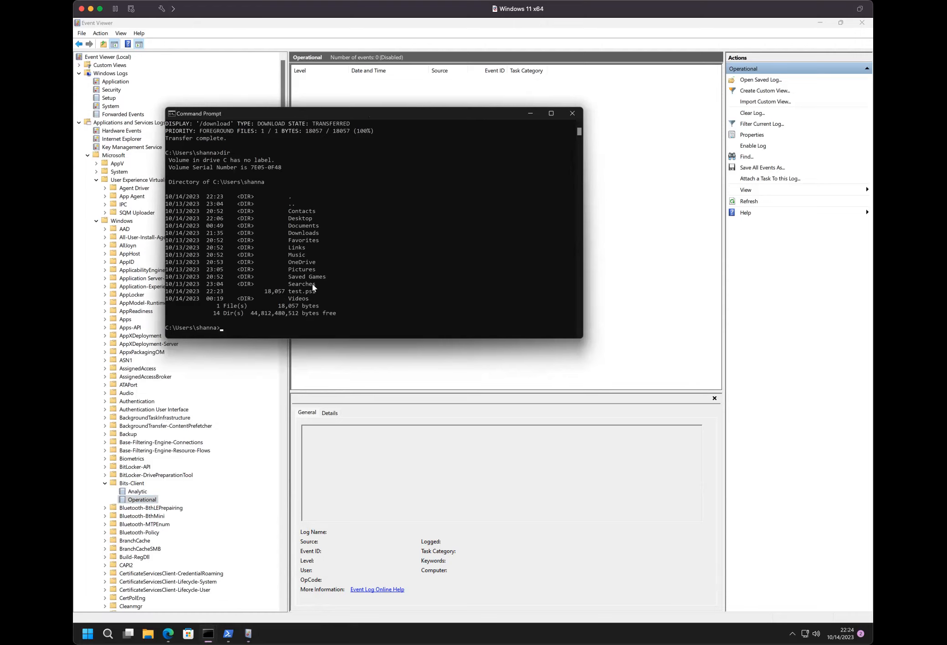
{"action": "left_click", "coordinate": [674, 171]}
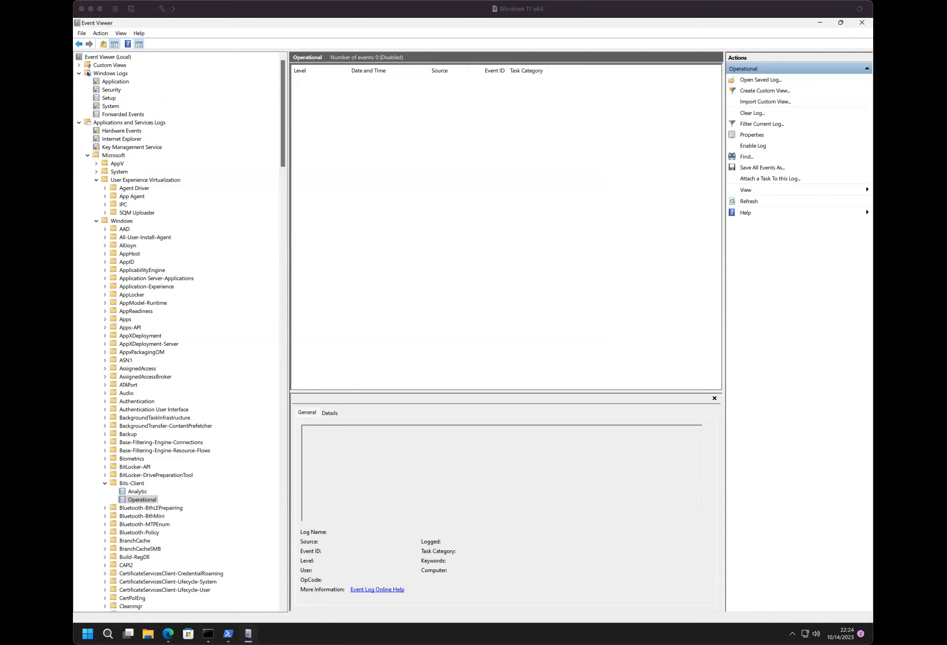
{"action": "left_click", "coordinate": [424, 87]}
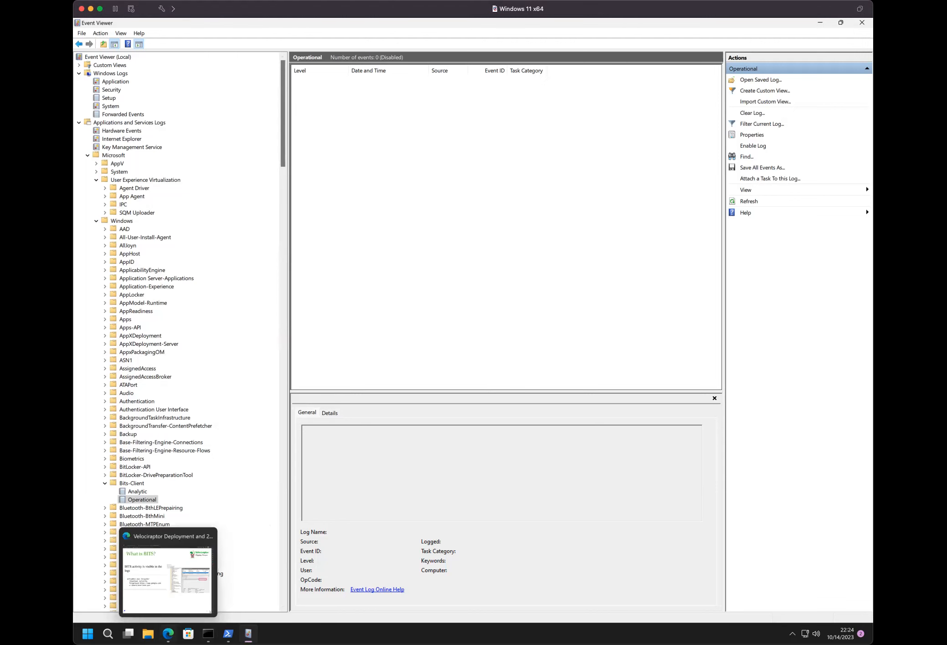
- View the BITS slide in the Edge presentation, and open the Operational log's available actions in Event Viewer
{"action": "left_click", "coordinate": [168, 633]}
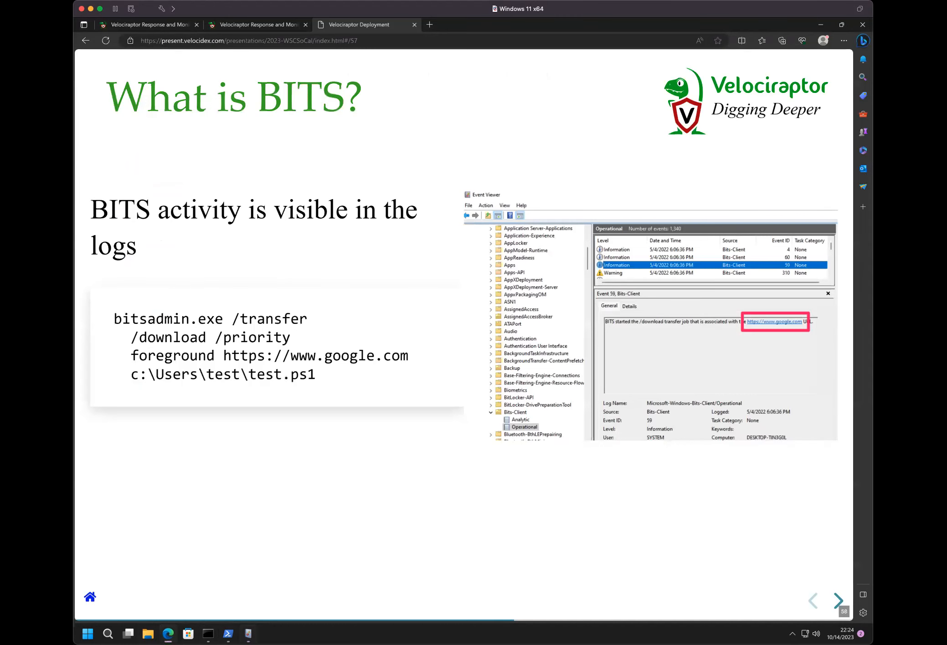
{"action": "key", "text": "alt+Tab"}
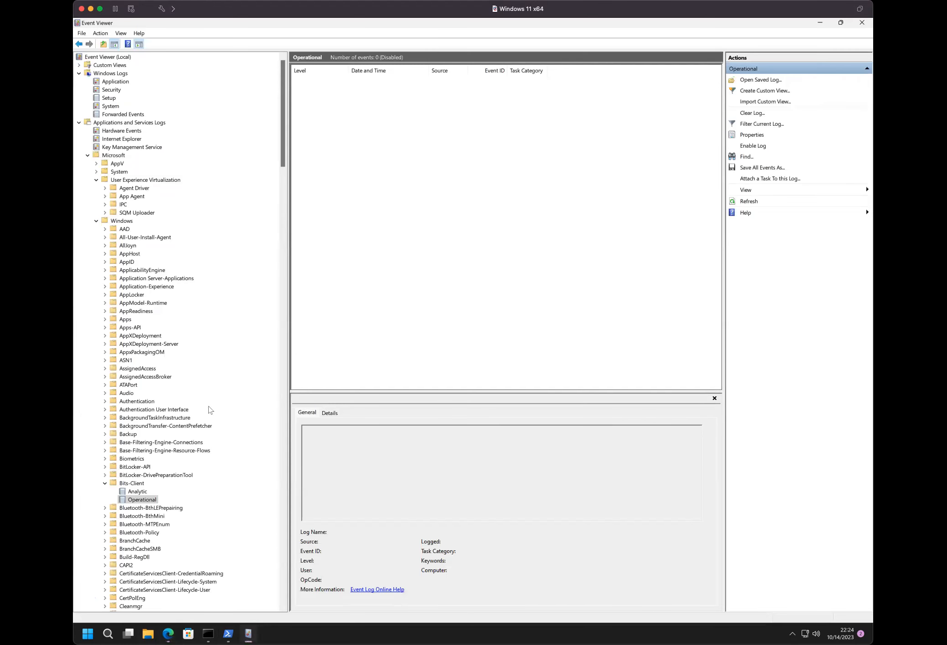
{"action": "right_click", "coordinate": [139, 498]}
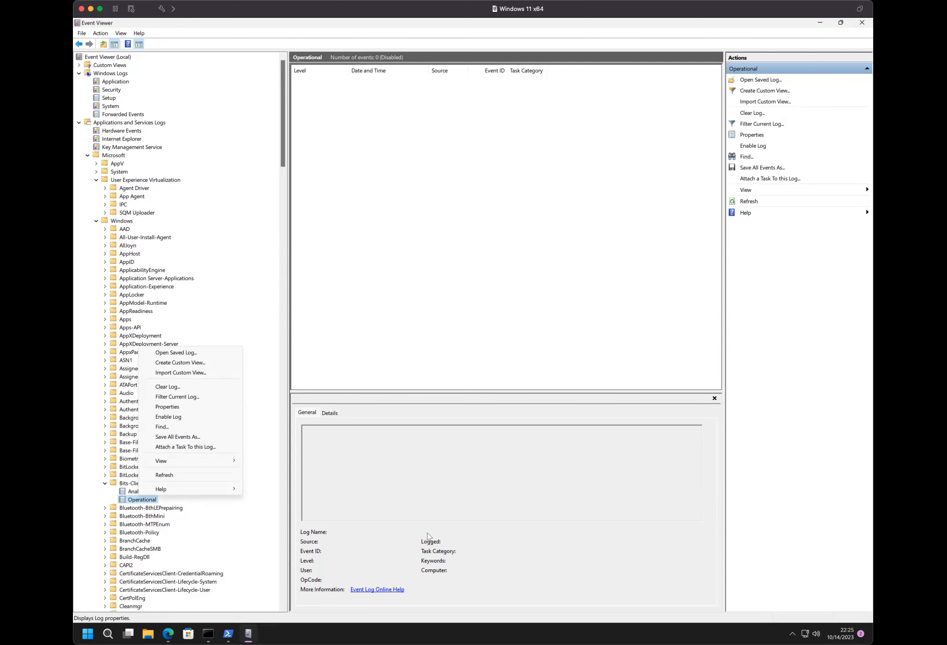
- Switch to the Edge presentation and advance from the BITS slide to the one on getting a snapshot of all event logs
{"action": "left_click", "coordinate": [168, 634]}
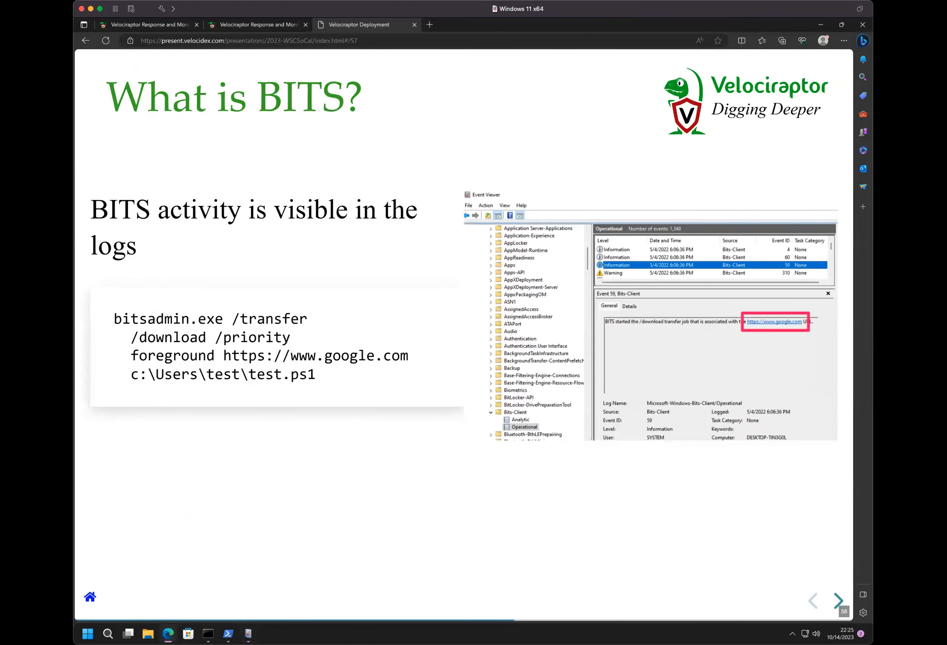
{"action": "key", "text": "Right"}
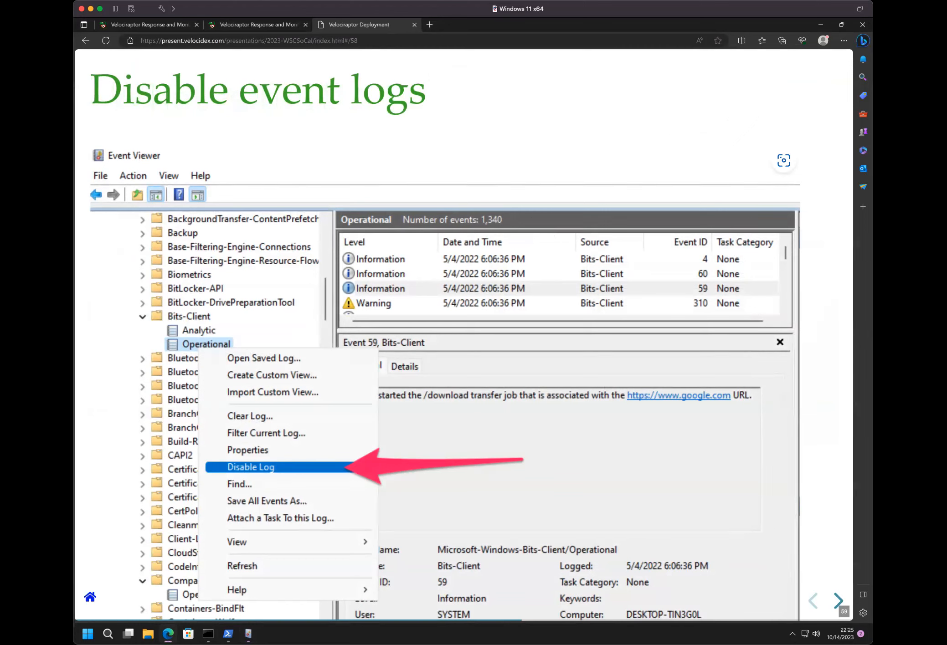
{"action": "key", "text": "Right"}
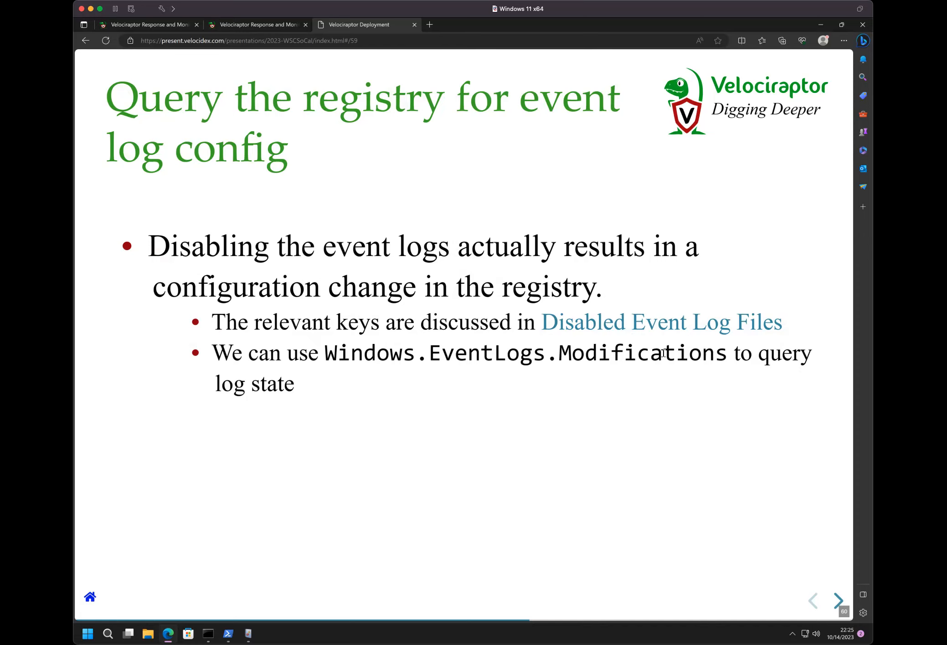
{"action": "key", "text": "Right"}
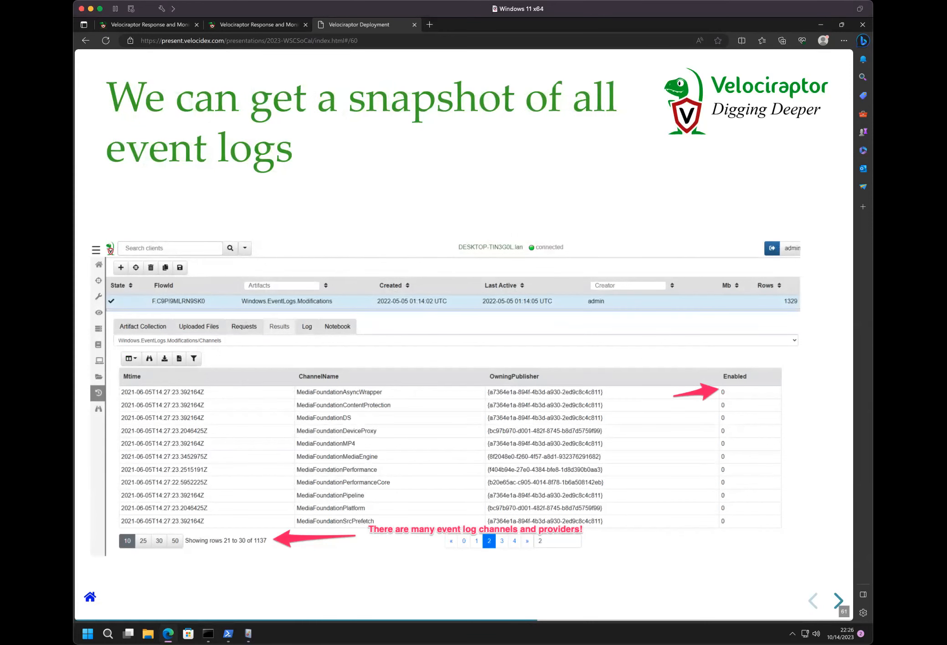
- Open the hunt list in the Velociraptor console and try to start a new hunt
{"action": "left_click", "coordinate": [127, 27]}
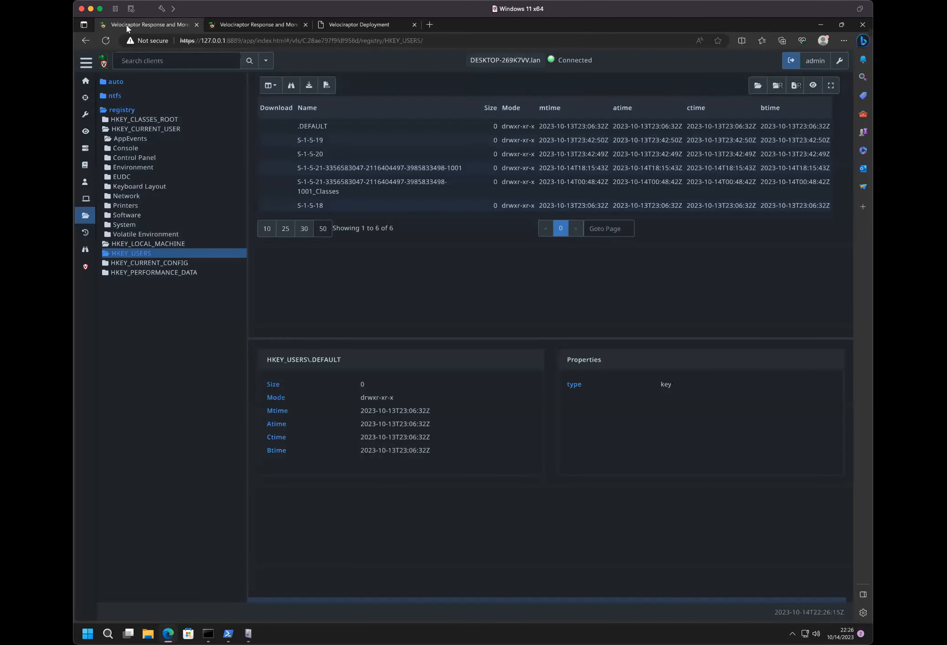
{"action": "left_click", "coordinate": [79, 94]}
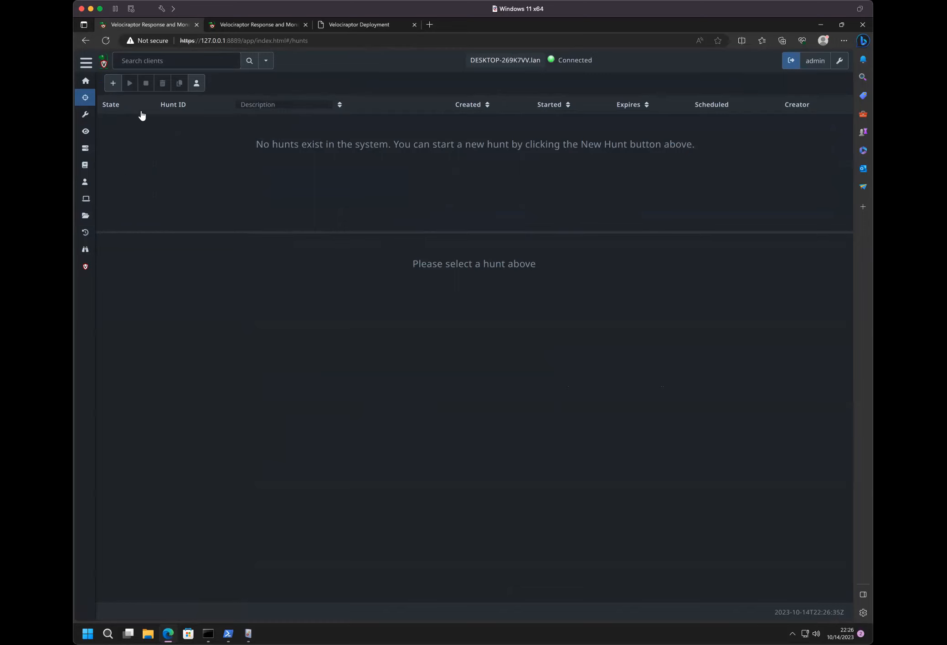
{"action": "left_click", "coordinate": [112, 82]}
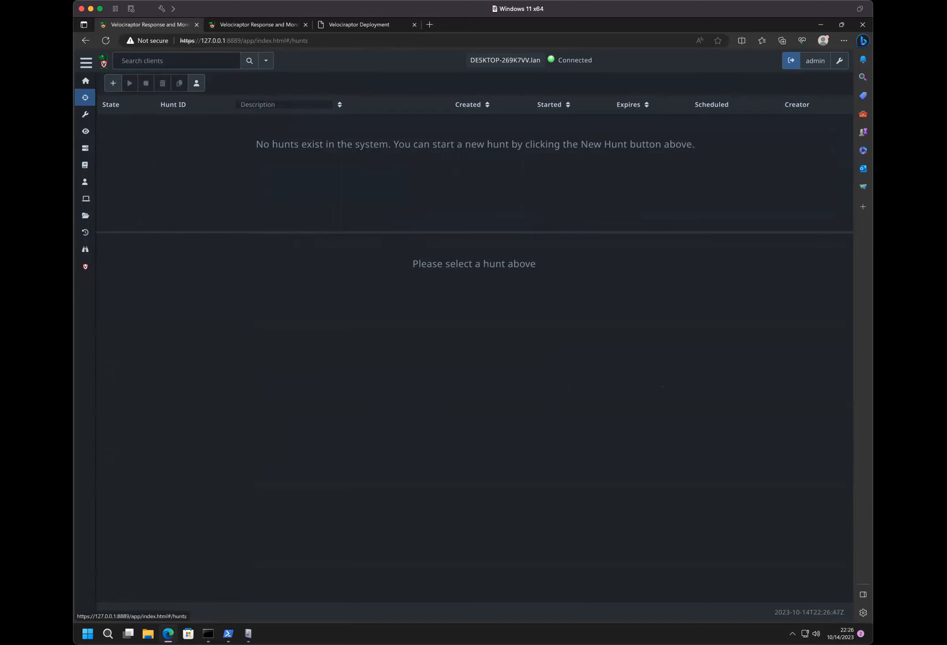
- Recheck the event log snapshot slide, view the client's collected artifacts in Velociraptor, and return to the hunt list
{"action": "left_click", "coordinate": [349, 27]}
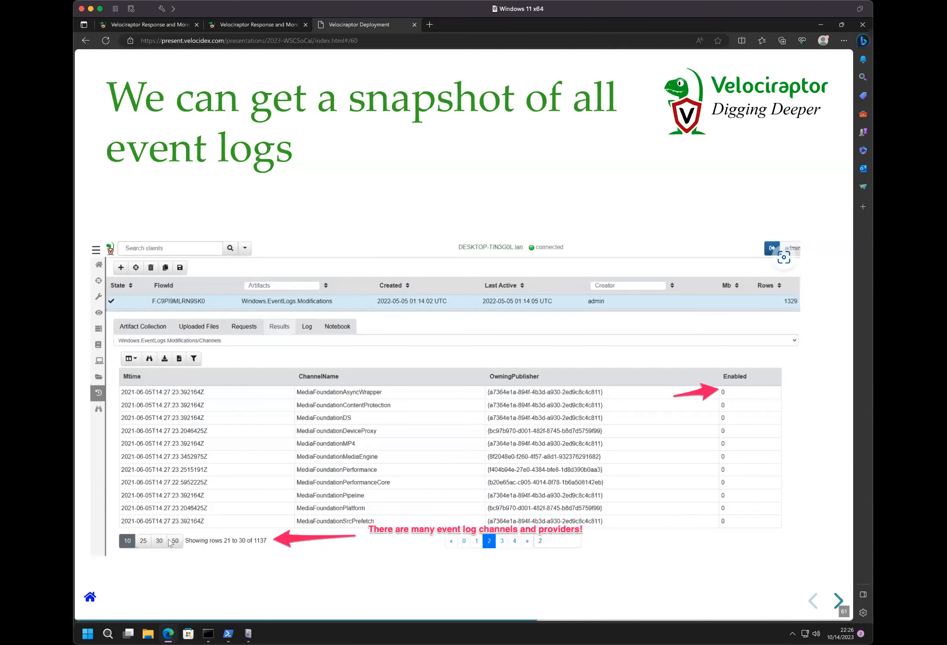
{"action": "left_click", "coordinate": [255, 23]}
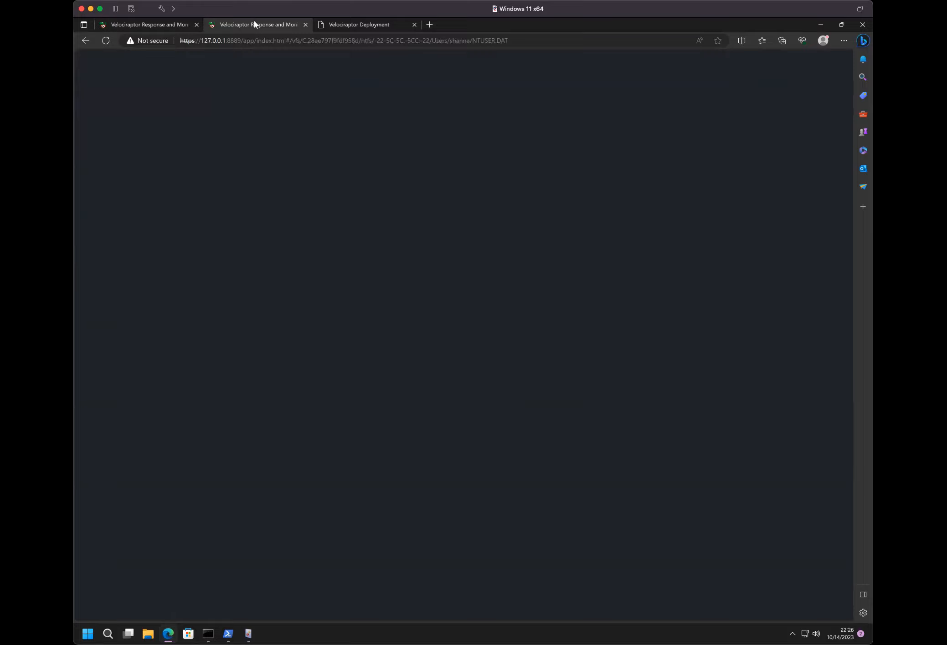
{"action": "left_click", "coordinate": [158, 26]}
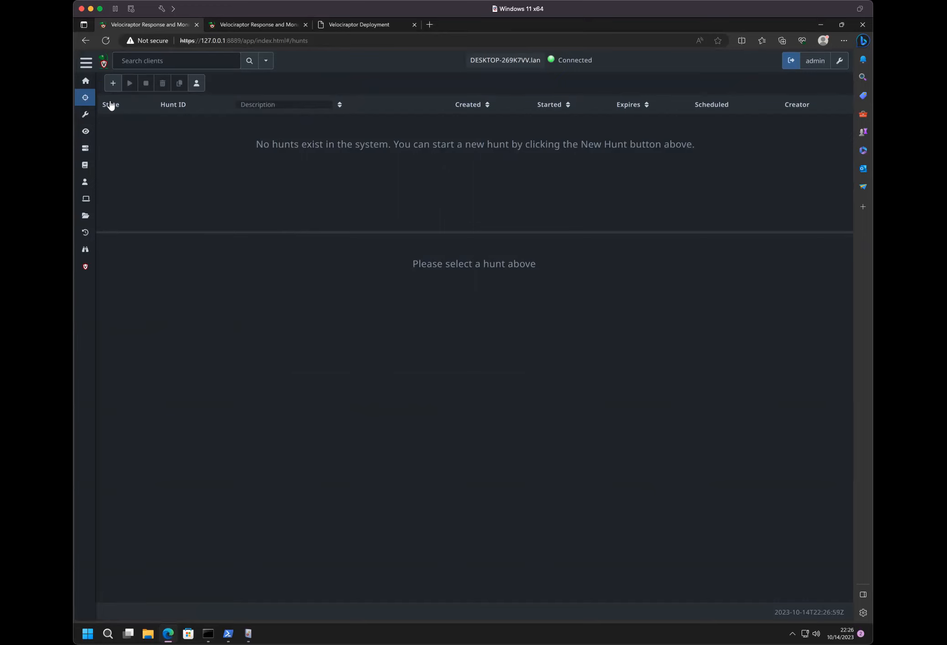
{"action": "left_click", "coordinate": [86, 236]}
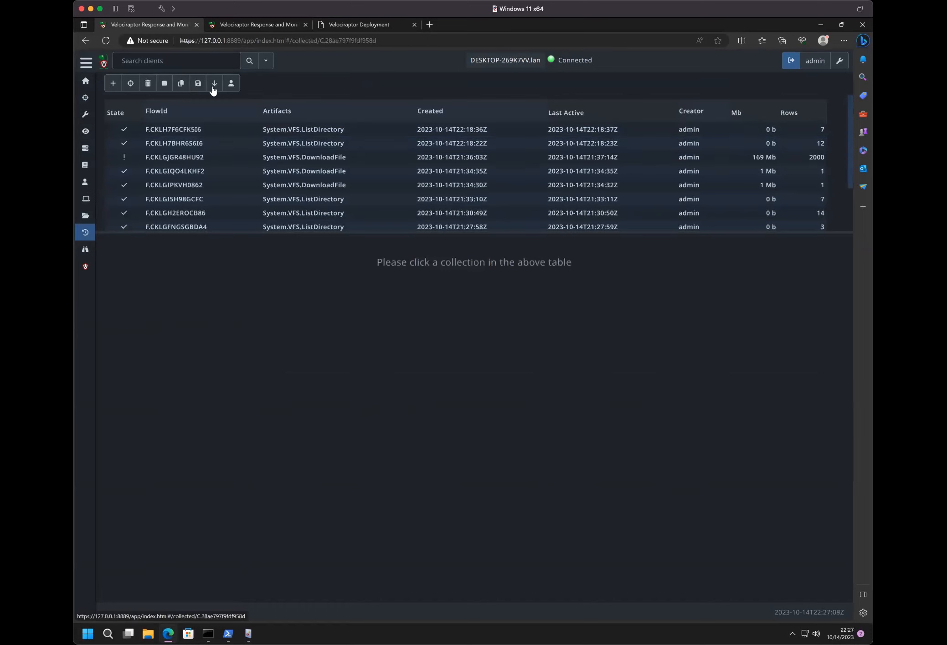
{"action": "left_click", "coordinate": [77, 103]}
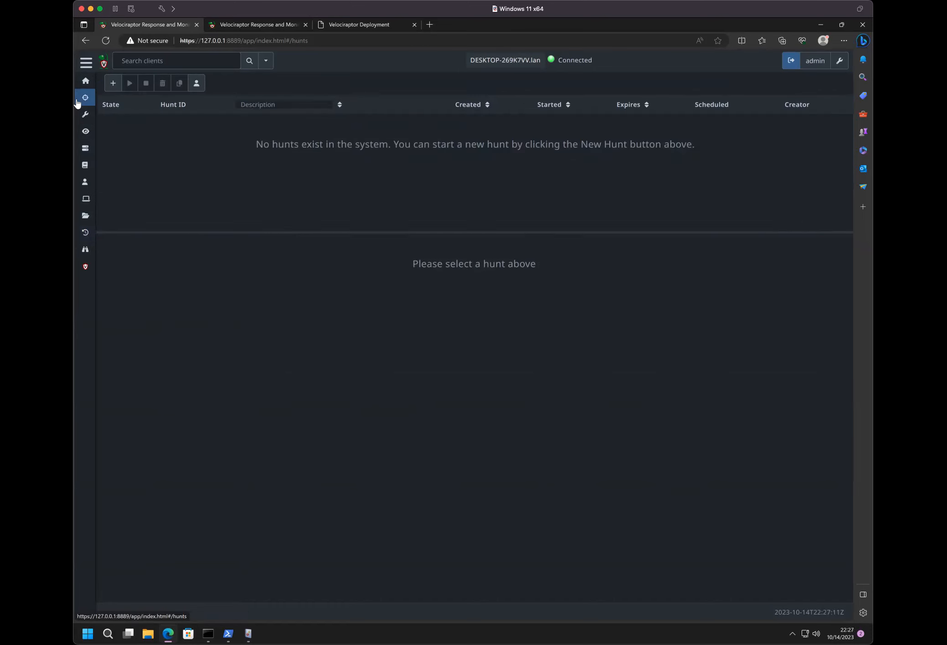
- Switch to the non-administrator Command Prompt and change the working directory to Desktop
{"action": "mouse_move", "coordinate": [208, 635]}
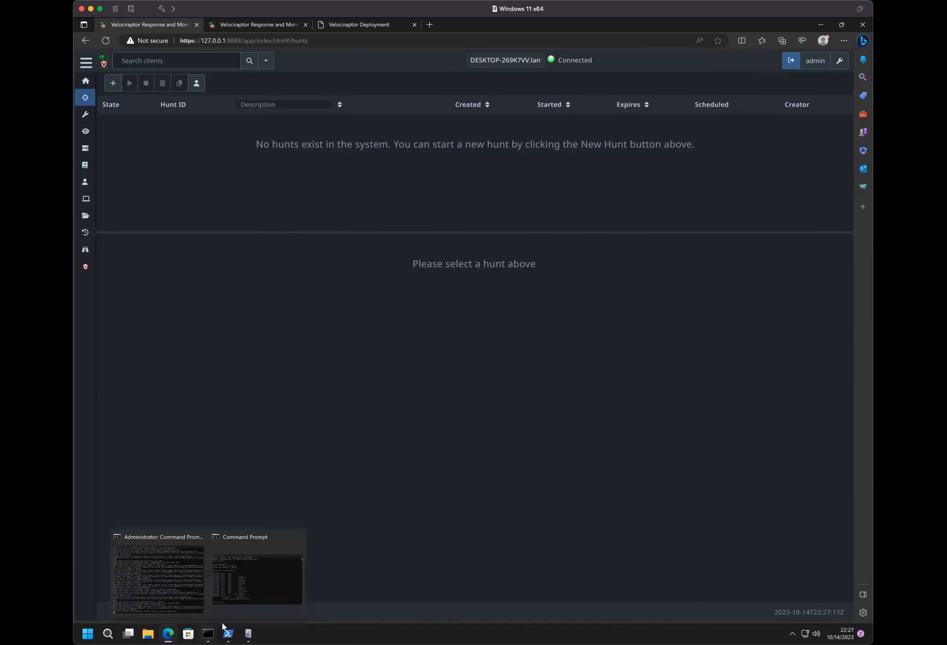
{"action": "left_click", "coordinate": [229, 600]}
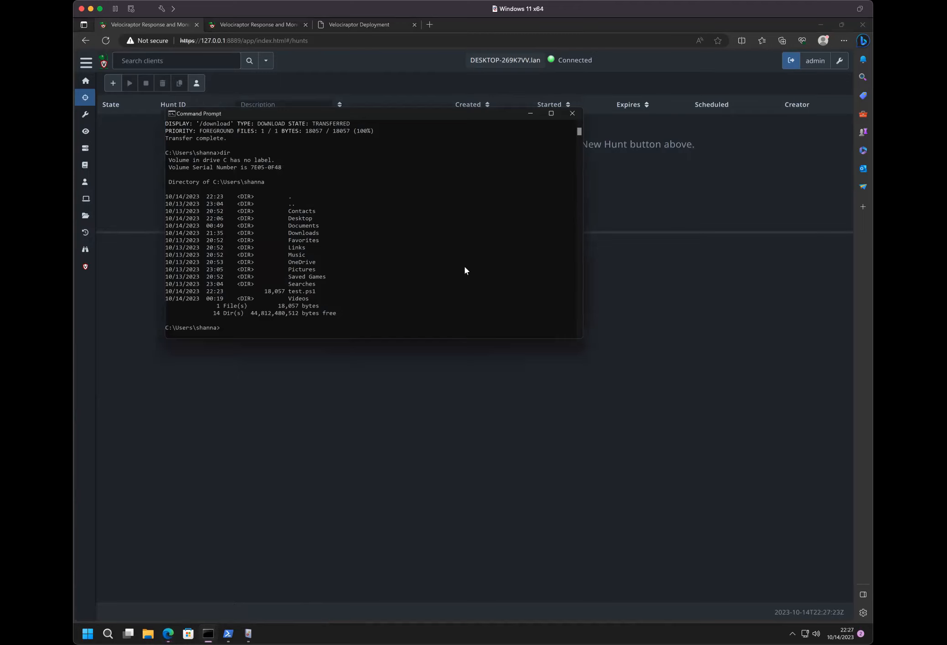
{"action": "type", "text": "ve"}
{"action": "key", "text": "super+Tab"}
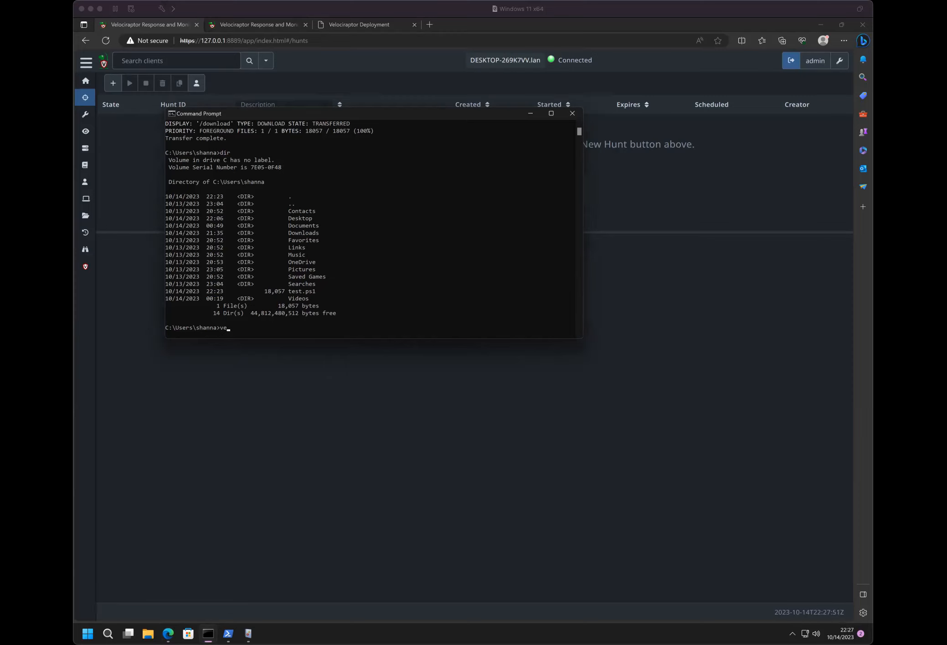
{"action": "left_click", "coordinate": [306, 328]}
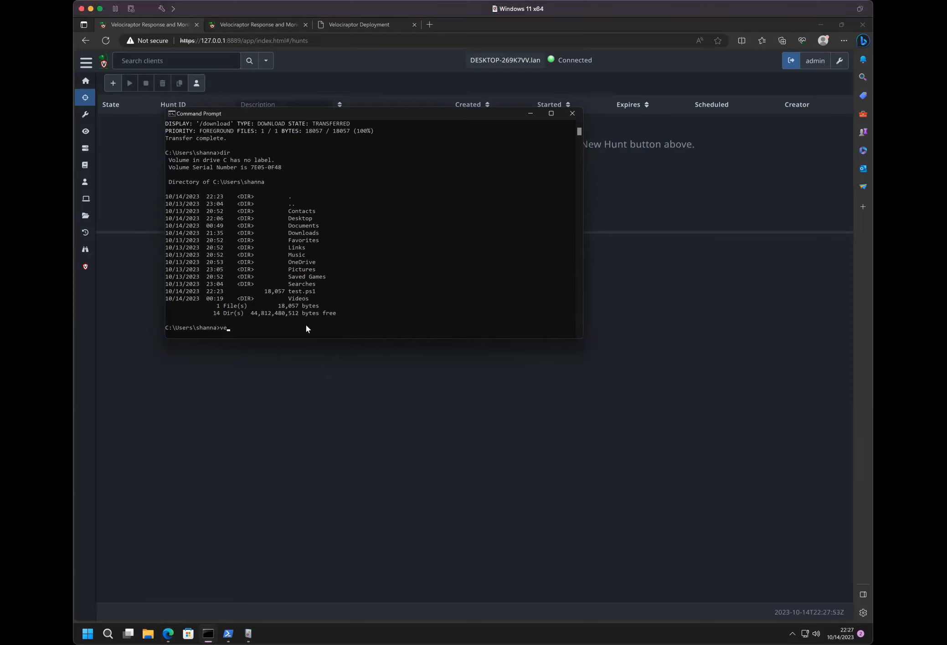
{"action": "type", "text": "velo"}
{"action": "key", "text": "BackSpace"}
{"action": "key", "text": "BackSpace"}
{"action": "key", "text": "BackSpace"}
{"action": "key", "text": "BackSpace"}
{"action": "type", "text": "cd Desktop"}
{"action": "key", "text": "Return"}
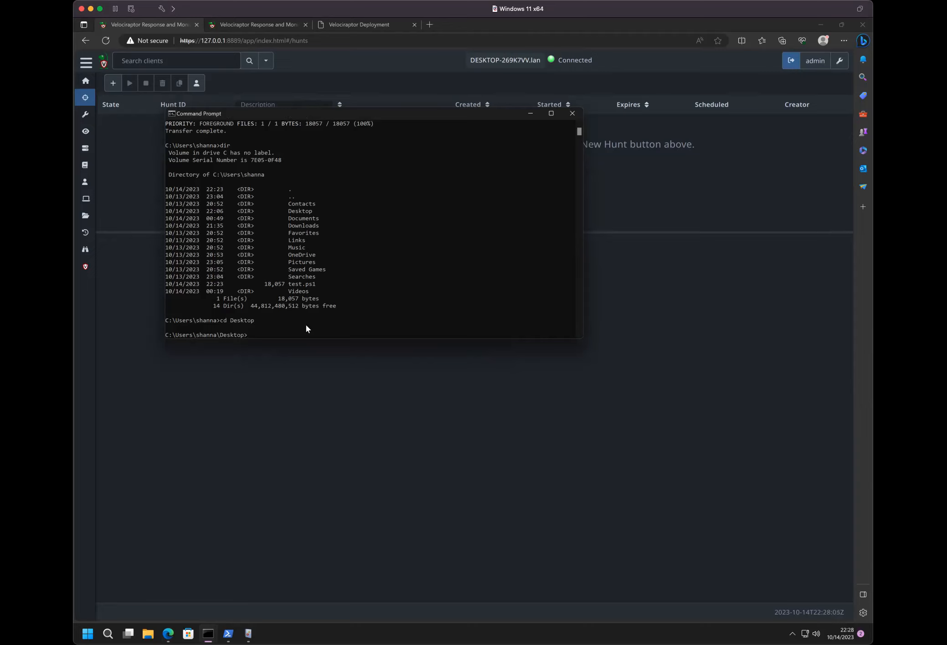
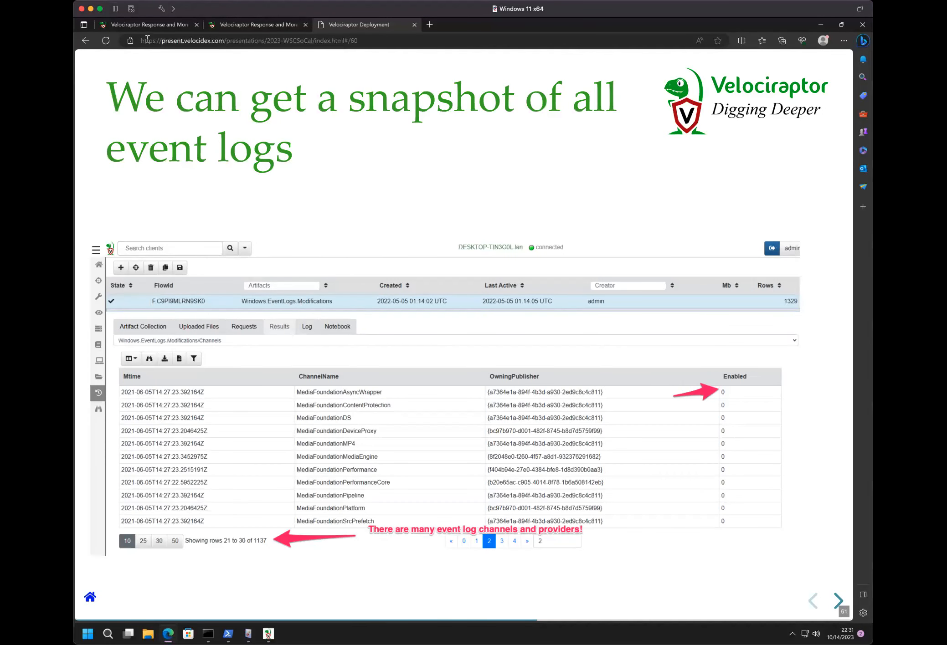
- Return to the new hunt in the Velociraptor console, search the artifacts for "modifications" and select Windows.EventLogs.Modifications
{"action": "left_click", "coordinate": [155, 20]}
{"action": "left_click", "coordinate": [221, 115]}
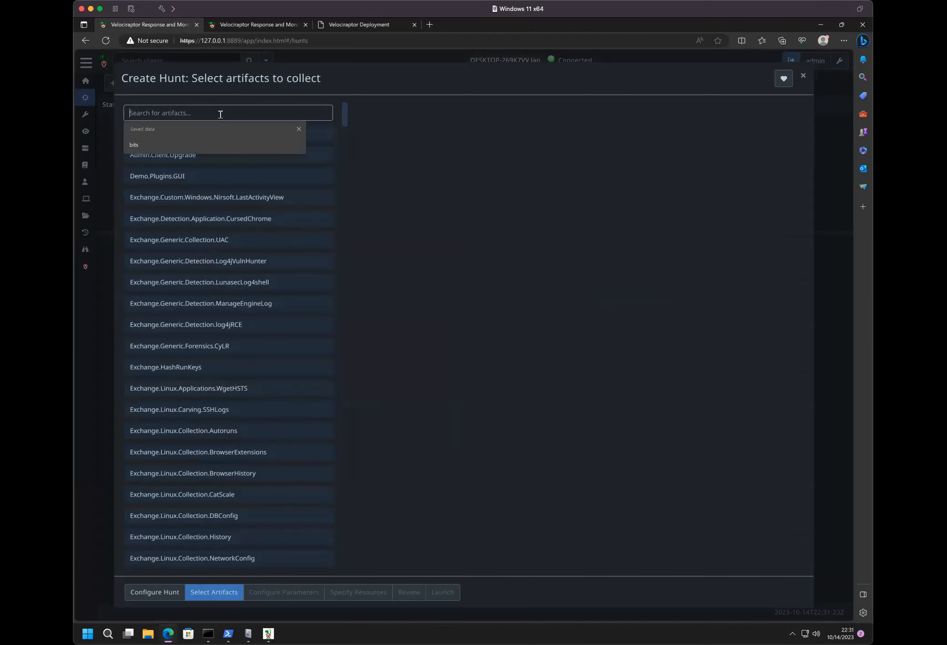
{"action": "type", "text": "modifications"}
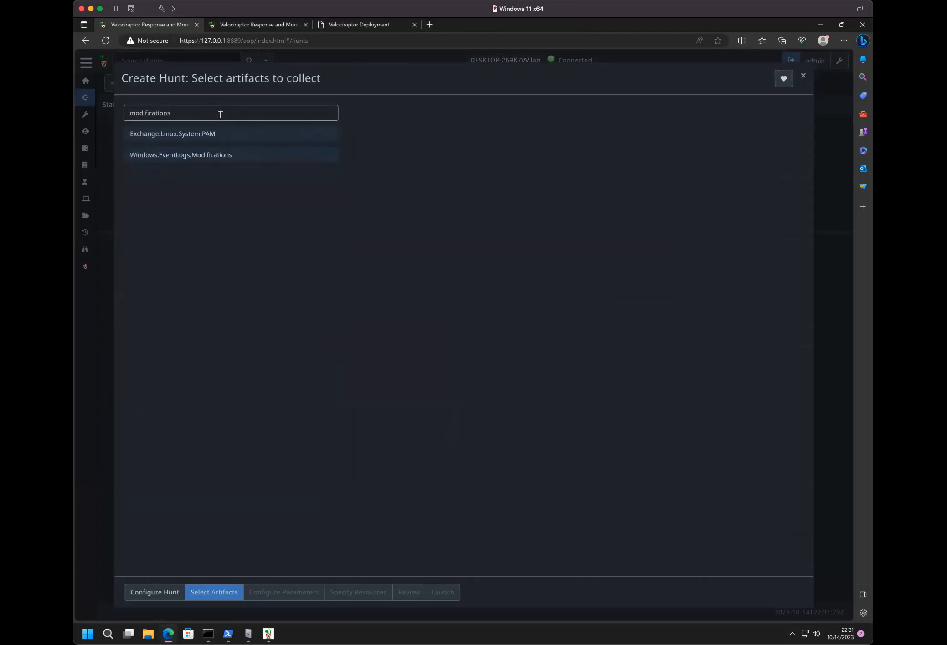
{"action": "left_click", "coordinate": [223, 155]}
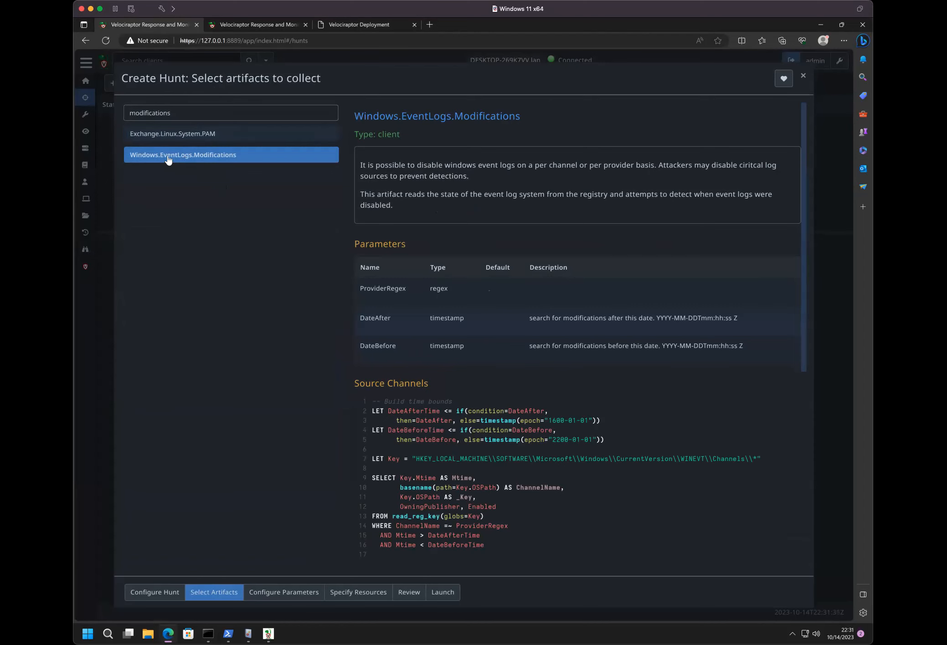
- Examine the artifact's description, parameters and VQL sources, checking them against the BITS log in Event Viewer and the event log snapshot slide
{"action": "scroll", "coordinate": [419, 436], "scroll_direction": "down", "scroll_amount": 1}
{"action": "scroll", "coordinate": [419, 437], "scroll_direction": "down", "scroll_amount": 6}
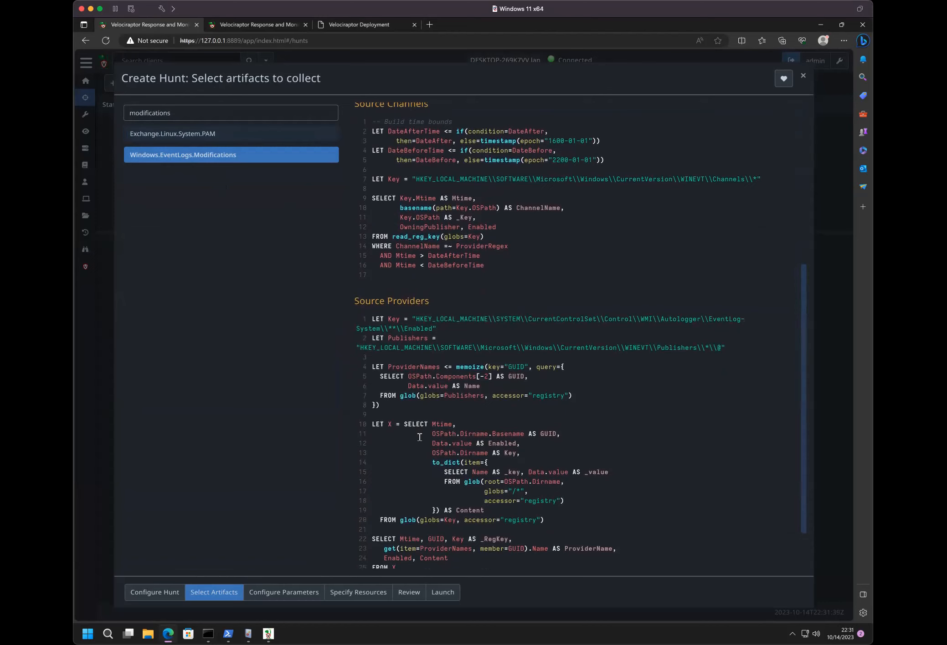
{"action": "left_click", "coordinate": [248, 633]}
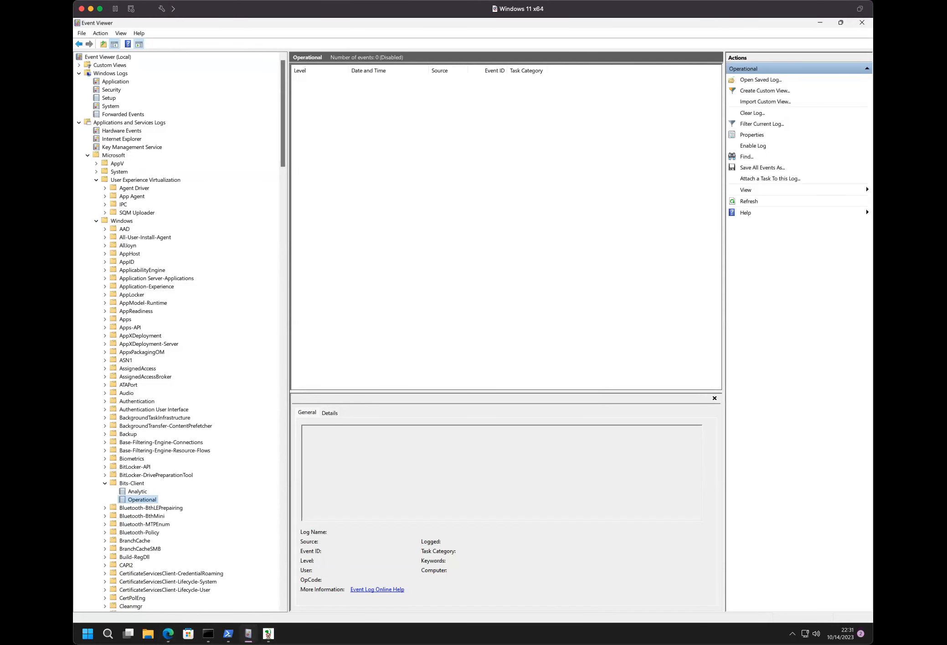
{"action": "key", "text": "alt+Tab"}
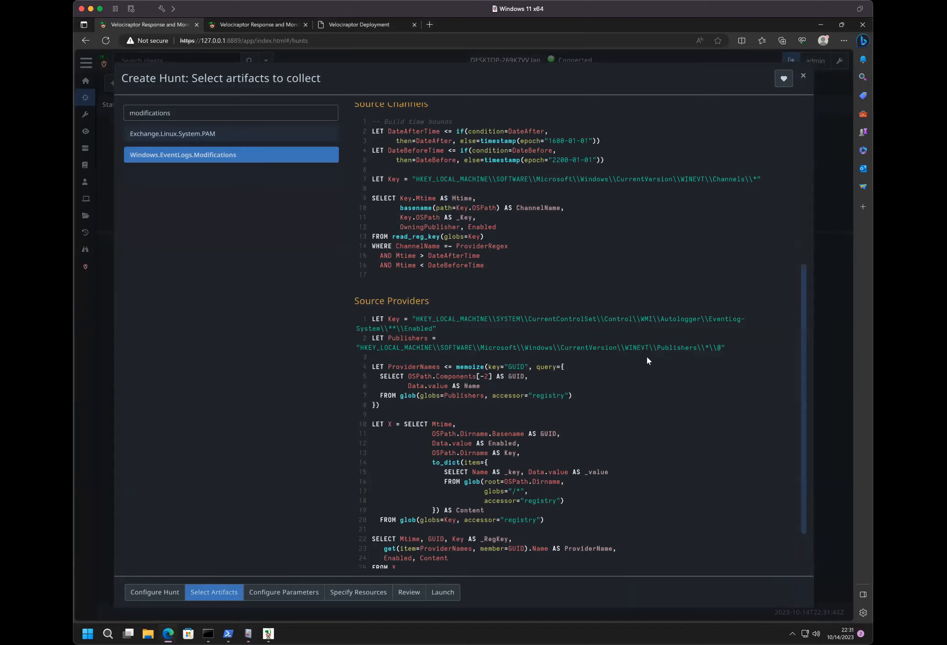
{"action": "scroll", "coordinate": [645, 347], "scroll_direction": "up", "scroll_amount": 1}
{"action": "scroll", "coordinate": [606, 276], "scroll_direction": "up", "scroll_amount": 1}
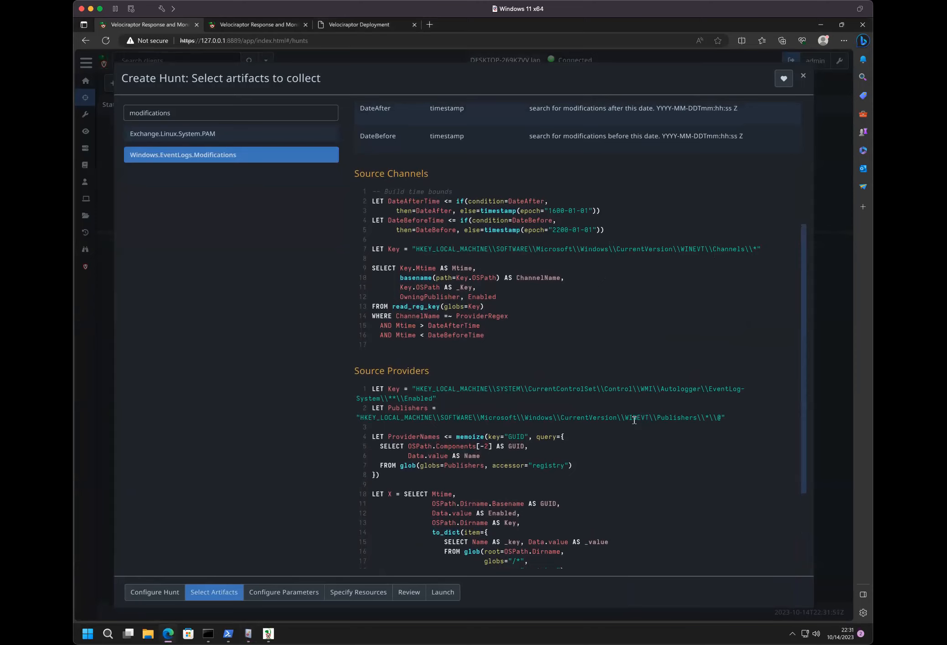
{"action": "scroll", "coordinate": [548, 354], "scroll_direction": "up", "scroll_amount": 5}
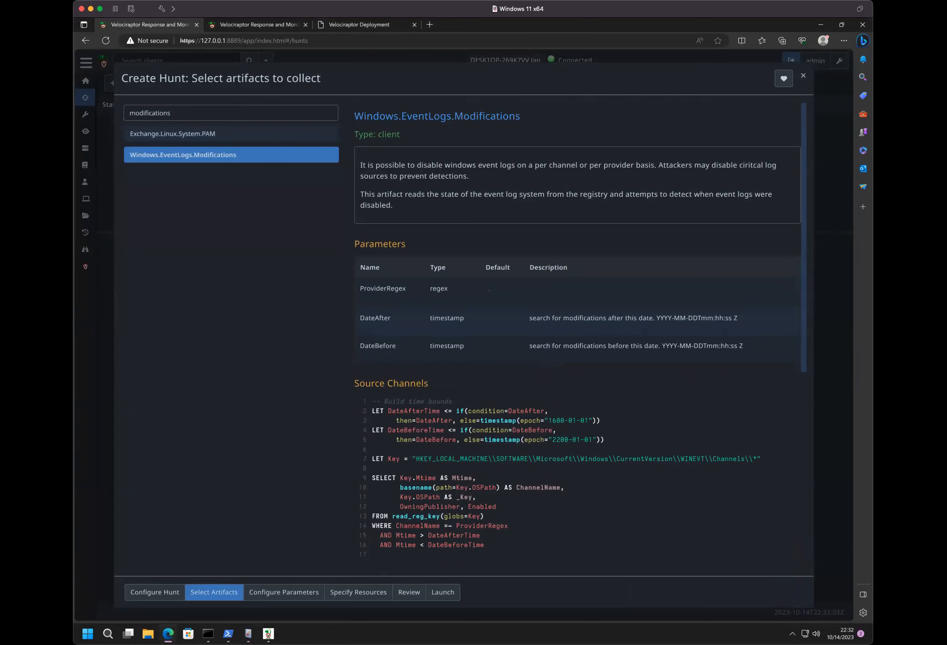
{"action": "left_click", "coordinate": [345, 25]}
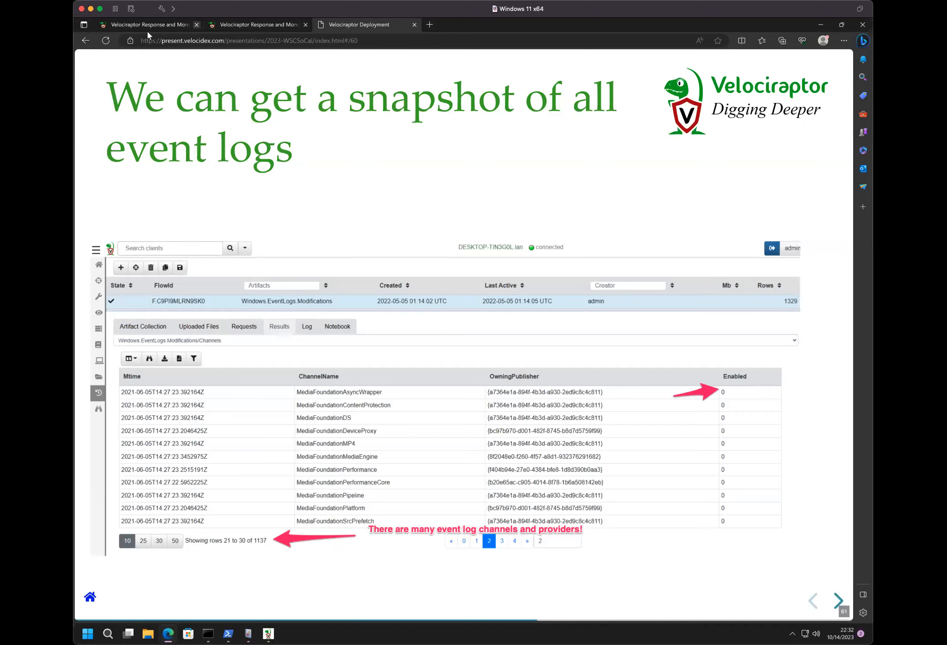
{"action": "left_click", "coordinate": [157, 26]}
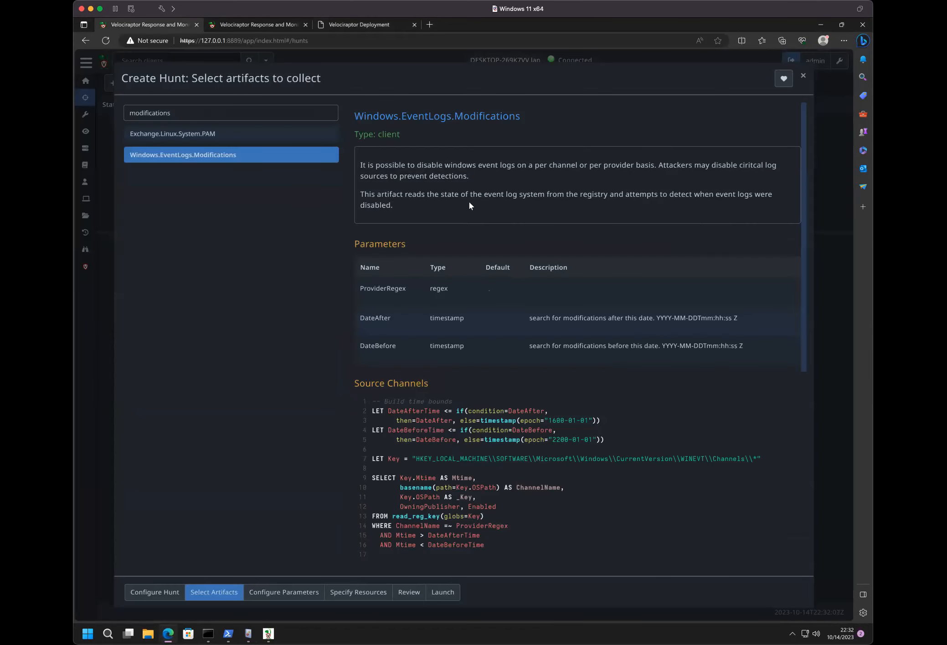
{"action": "scroll", "coordinate": [469, 206], "scroll_direction": "down", "scroll_amount": 6}
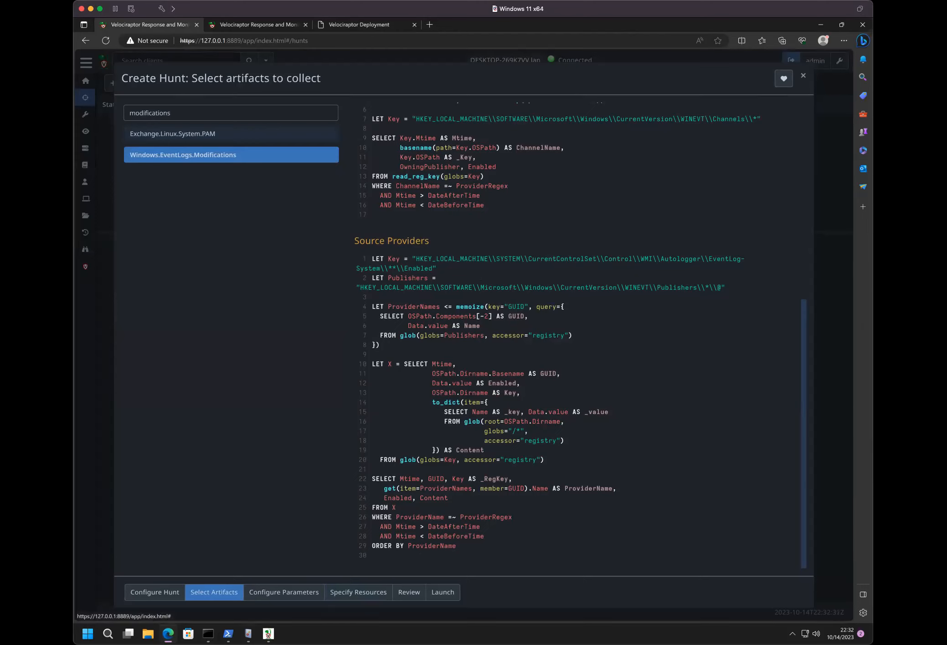
- Configure the Windows.EventLogs.Modifications parameters with DateAfter set to 10/13/2023 12:00 AM UTC
{"action": "mouse_move", "coordinate": [248, 634]}
{"action": "left_click", "coordinate": [270, 589]}
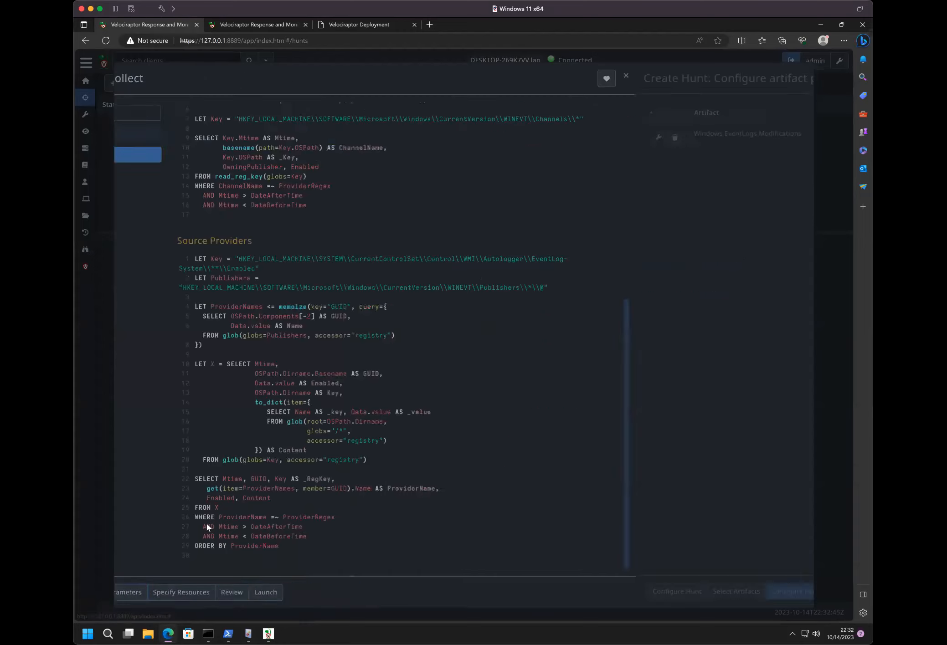
{"action": "left_click", "coordinate": [135, 138]}
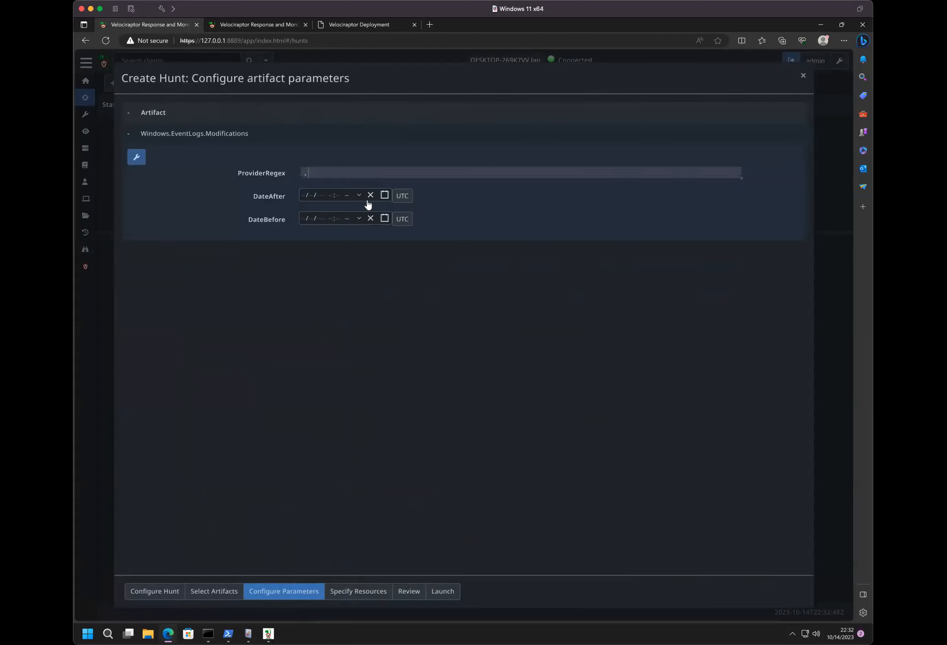
{"action": "left_click", "coordinate": [384, 196]}
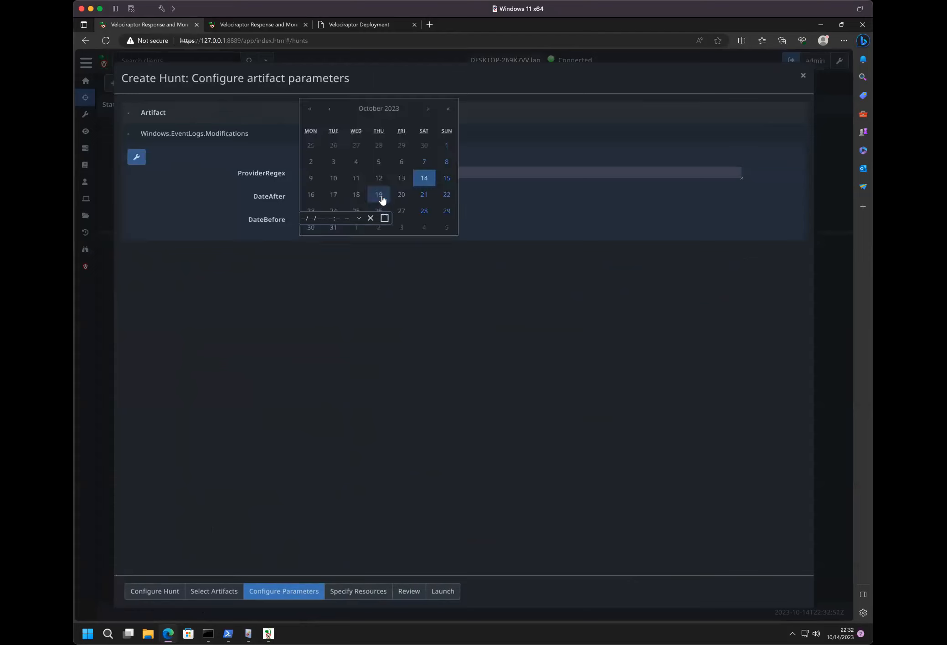
{"action": "left_click", "coordinate": [407, 178]}
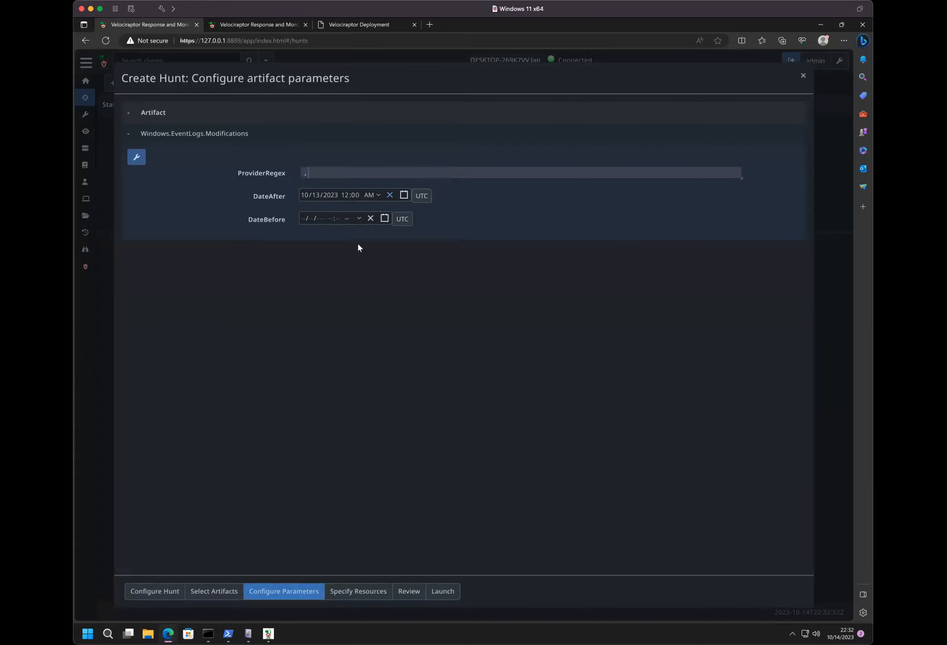
- Keep the default resource limits and launch the hunt
{"action": "mouse_move", "coordinate": [108, 634]}
{"action": "left_click", "coordinate": [350, 592]}
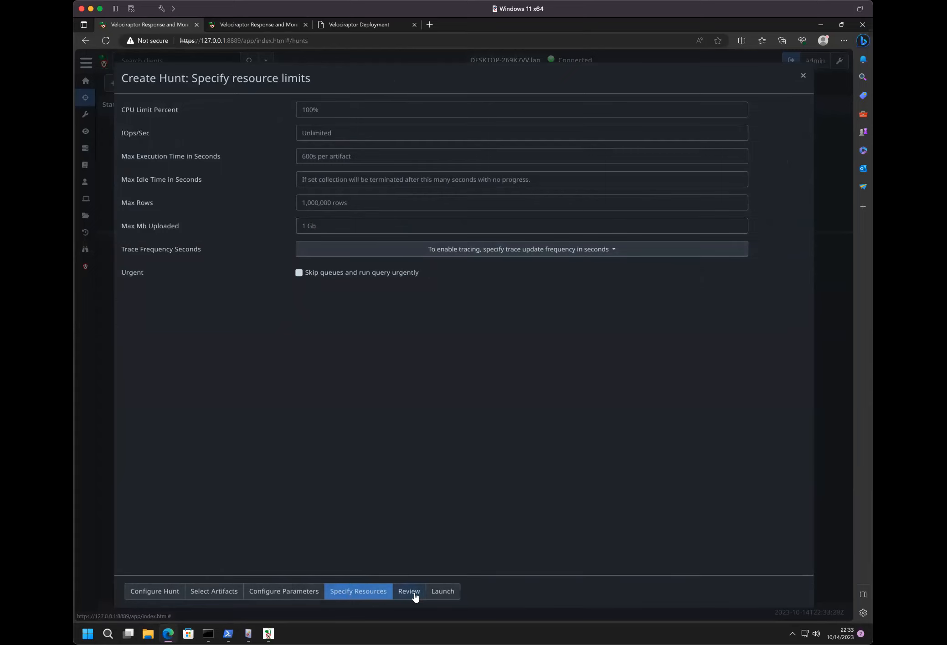
{"action": "left_click", "coordinate": [434, 593]}
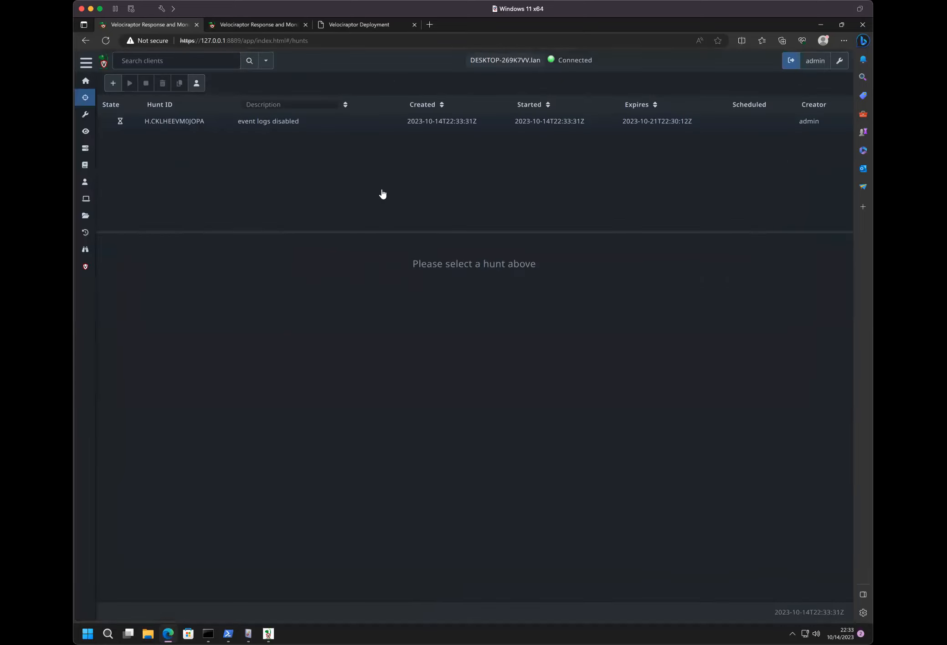
- Open the "event logs disabled" hunt and check the collection state of its clients
{"action": "left_click", "coordinate": [322, 131]}
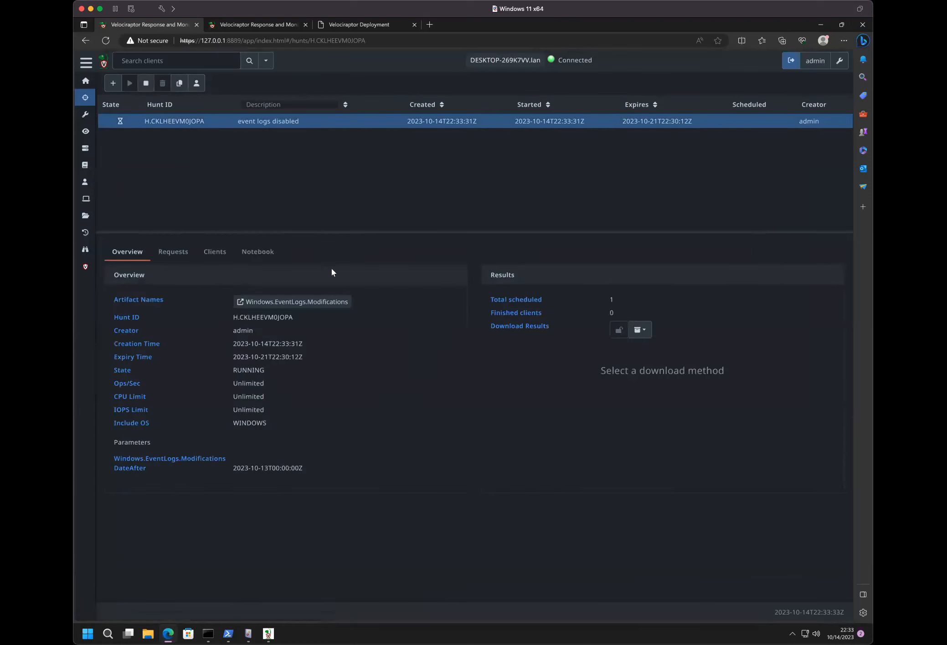
{"action": "left_click", "coordinate": [214, 255]}
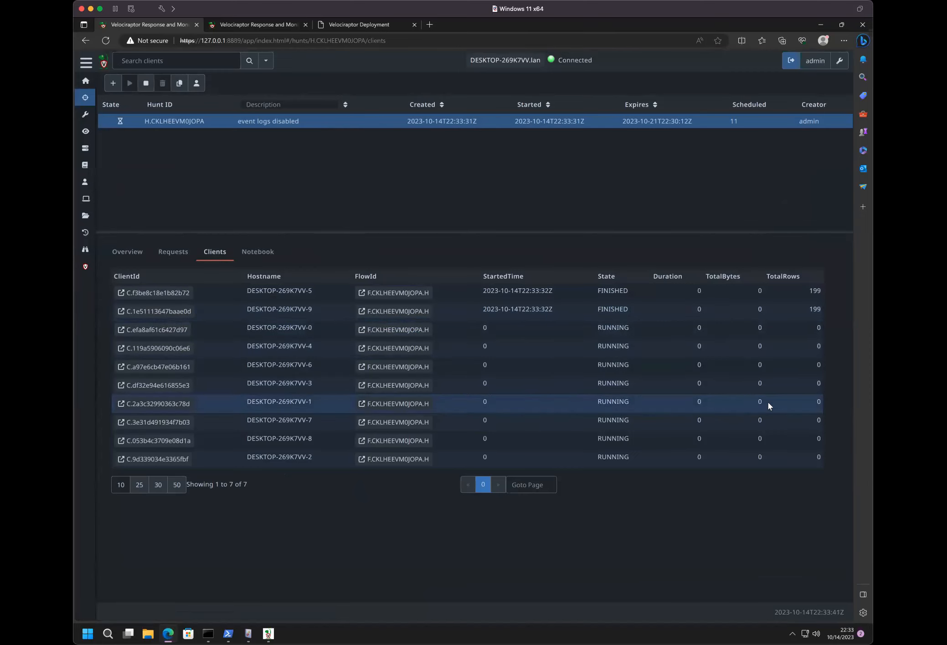
{"action": "left_click", "coordinate": [195, 252]}
{"action": "left_click", "coordinate": [212, 253]}
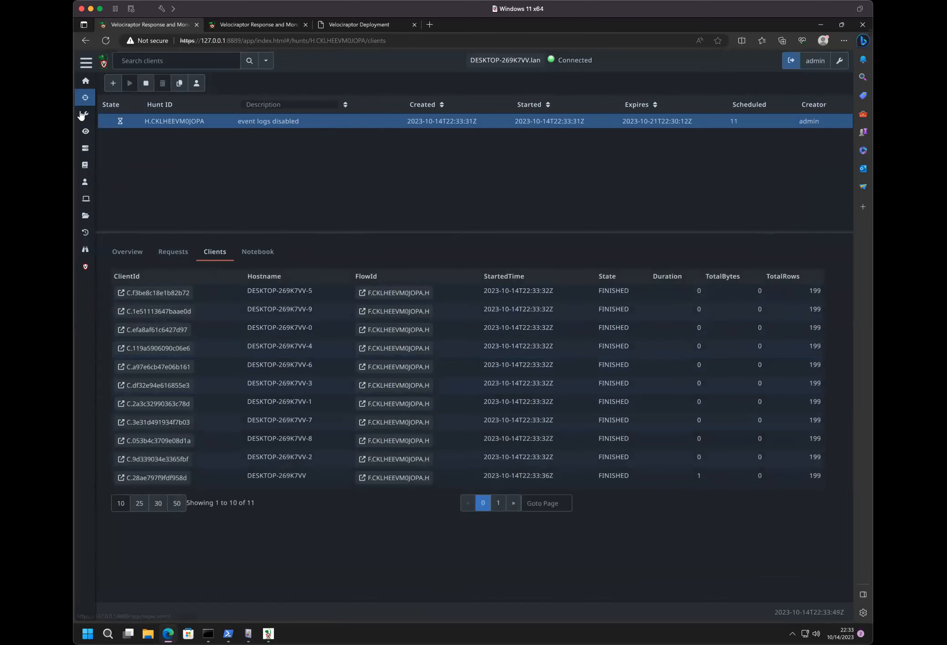
- Go to client DESKTOP-269K7VV-5 from the hunt and view its collected Windows.EventLogs.Modifications flow
{"action": "left_click", "coordinate": [161, 293]}
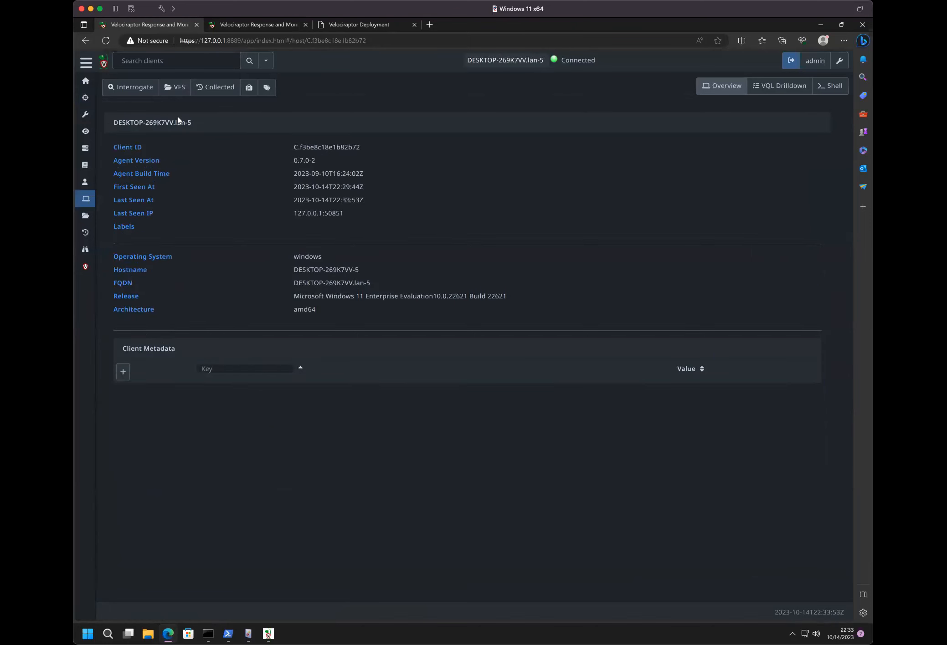
{"action": "left_click", "coordinate": [211, 89]}
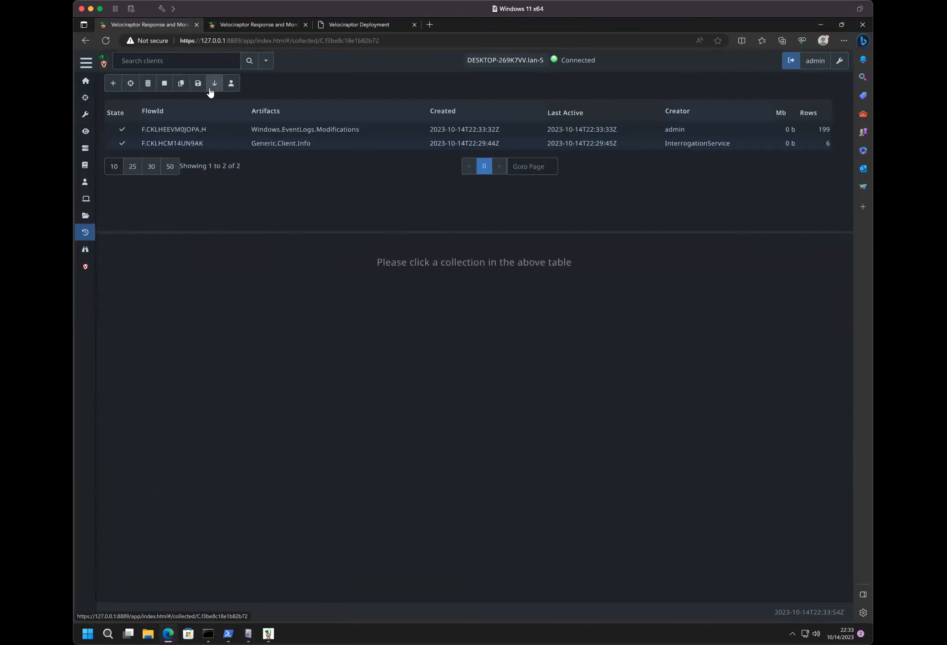
{"action": "left_click", "coordinate": [206, 132]}
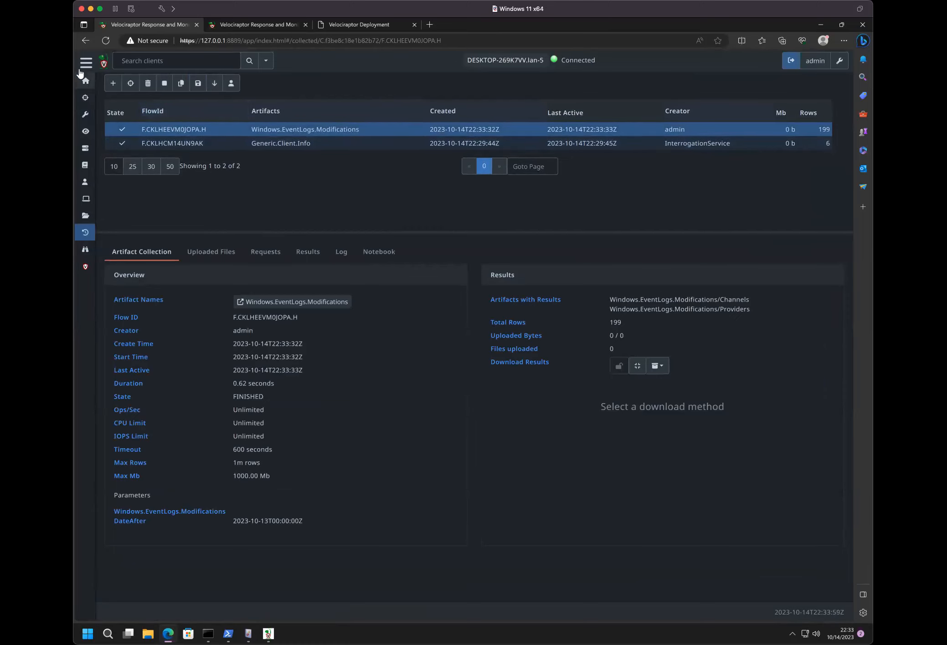
- Return to the "event logs disabled" hunt and review the Channels and Providers results in its notebook
{"action": "left_click", "coordinate": [86, 97]}
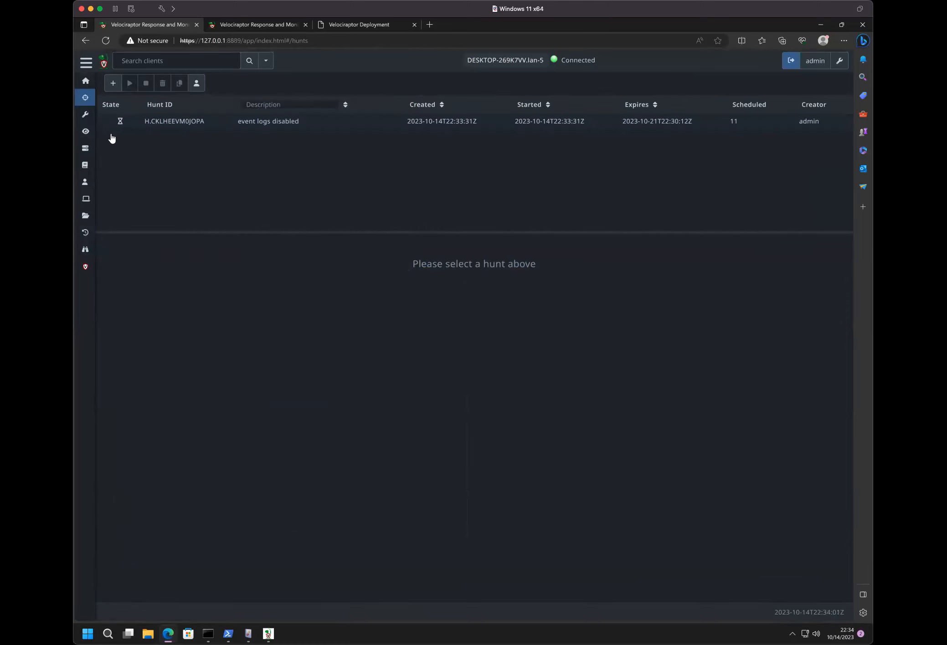
{"action": "left_click", "coordinate": [152, 125]}
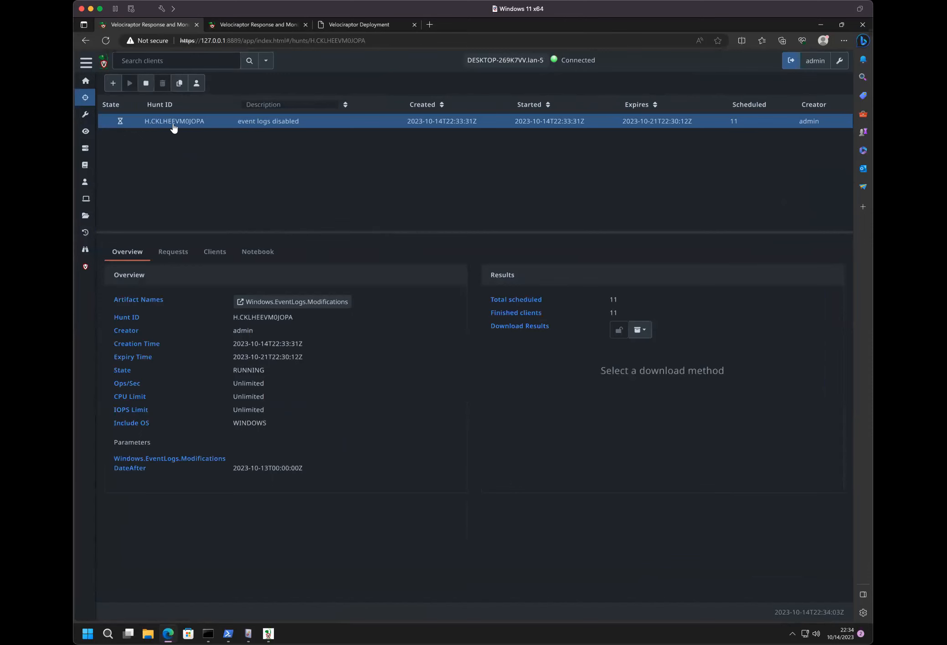
{"action": "left_click", "coordinate": [226, 258]}
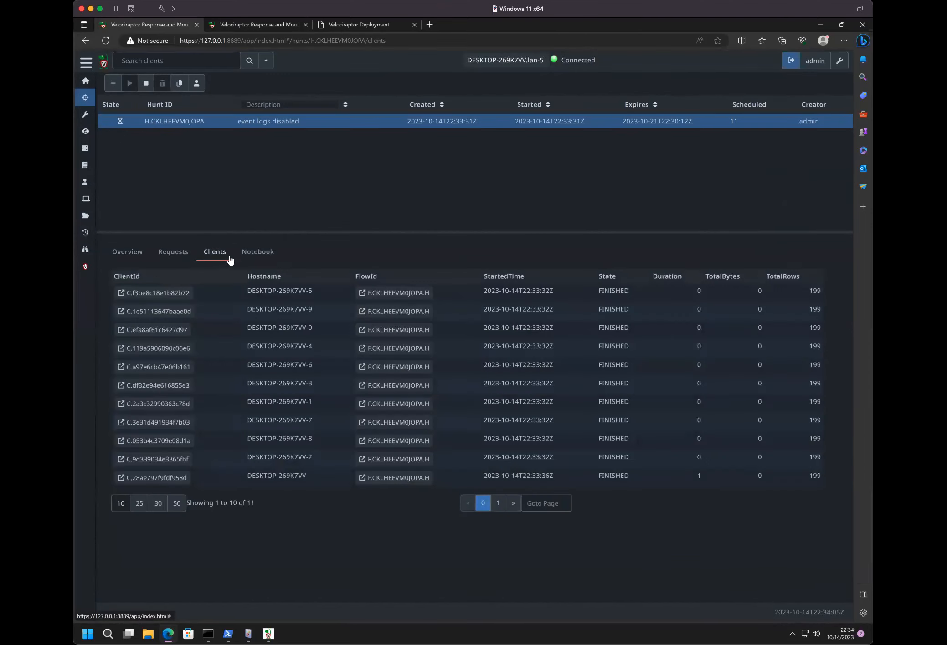
{"action": "left_click", "coordinate": [251, 252]}
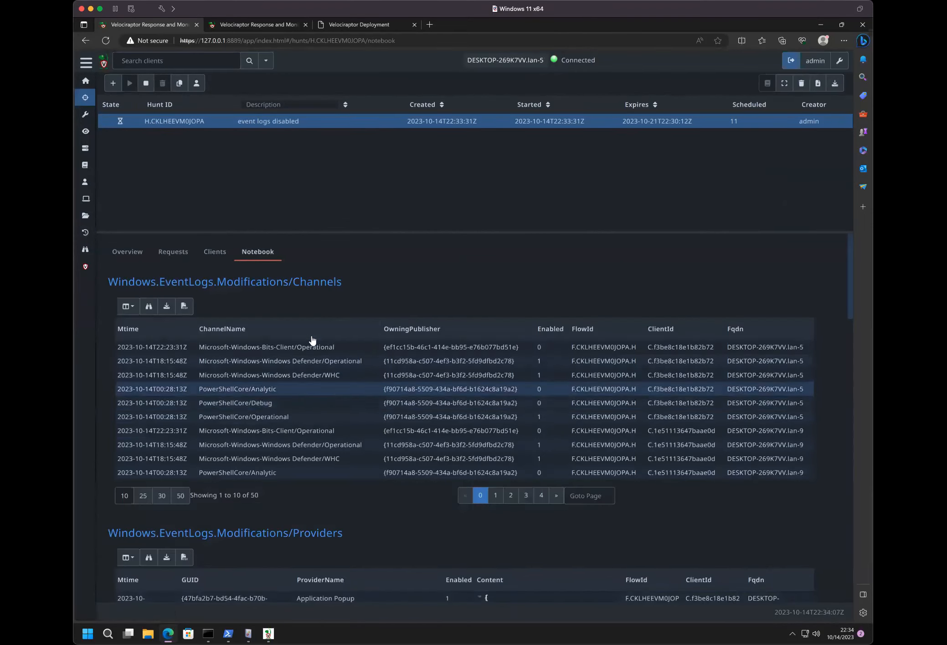
{"action": "scroll", "coordinate": [310, 498], "scroll_direction": "down", "scroll_amount": 1}
{"action": "scroll", "coordinate": [311, 498], "scroll_direction": "down", "scroll_amount": 8}
{"action": "scroll", "coordinate": [311, 498], "scroll_direction": "up", "scroll_amount": 10}
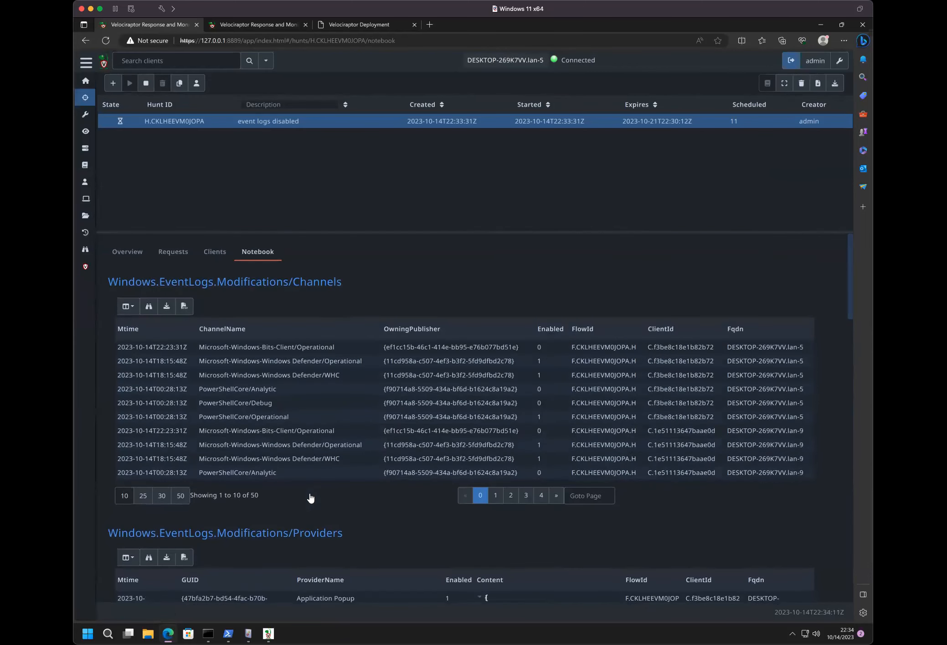
- Open the notebook's Channels query for editing and examine its VQL alongside the results
{"action": "mouse_move", "coordinate": [716, 332]}
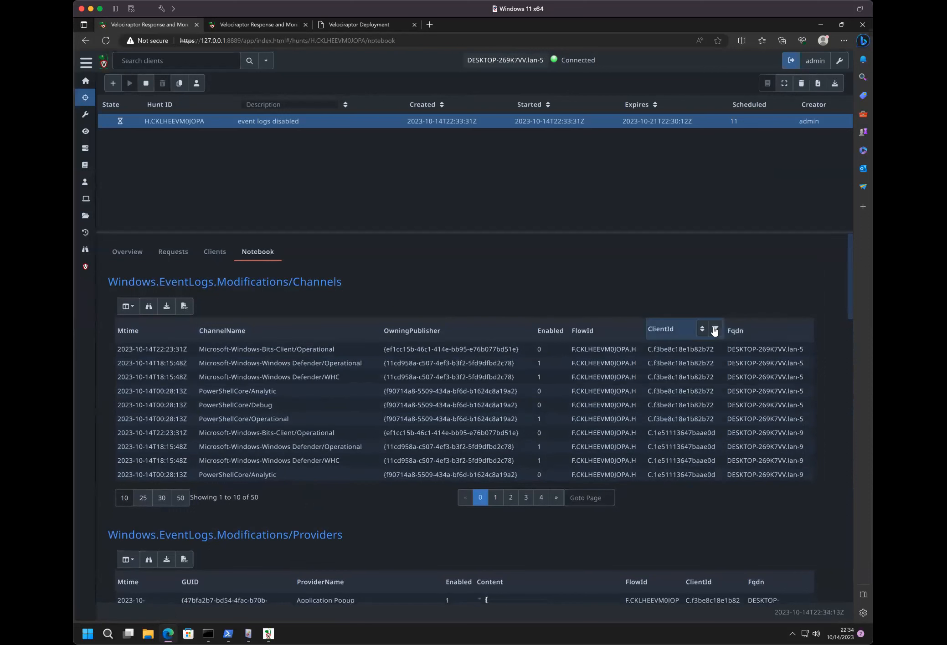
{"action": "left_click", "coordinate": [211, 286]}
{"action": "left_click", "coordinate": [187, 280]}
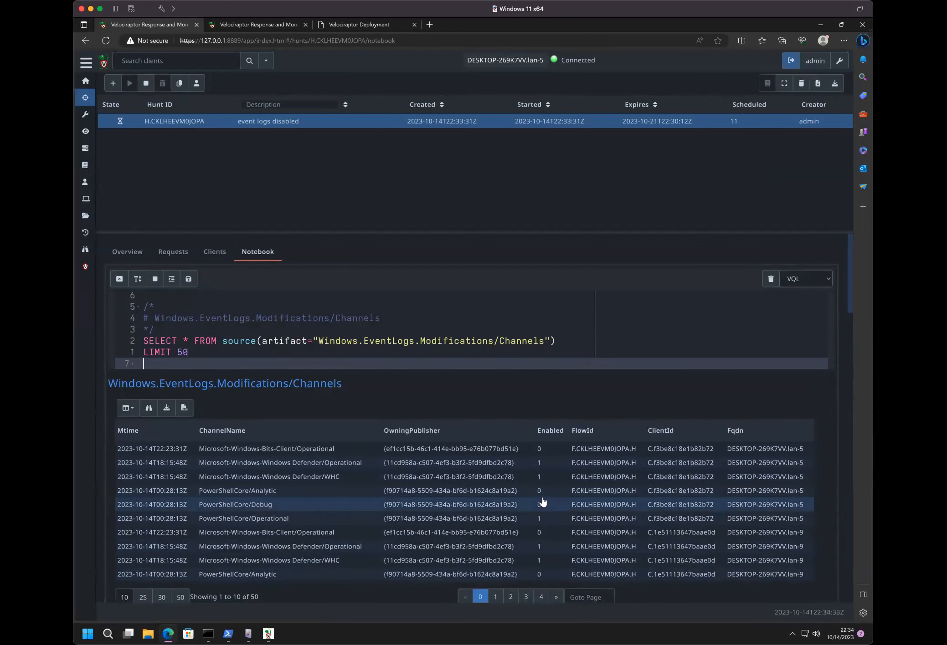
{"action": "scroll", "coordinate": [544, 497], "scroll_direction": "down", "scroll_amount": 6}
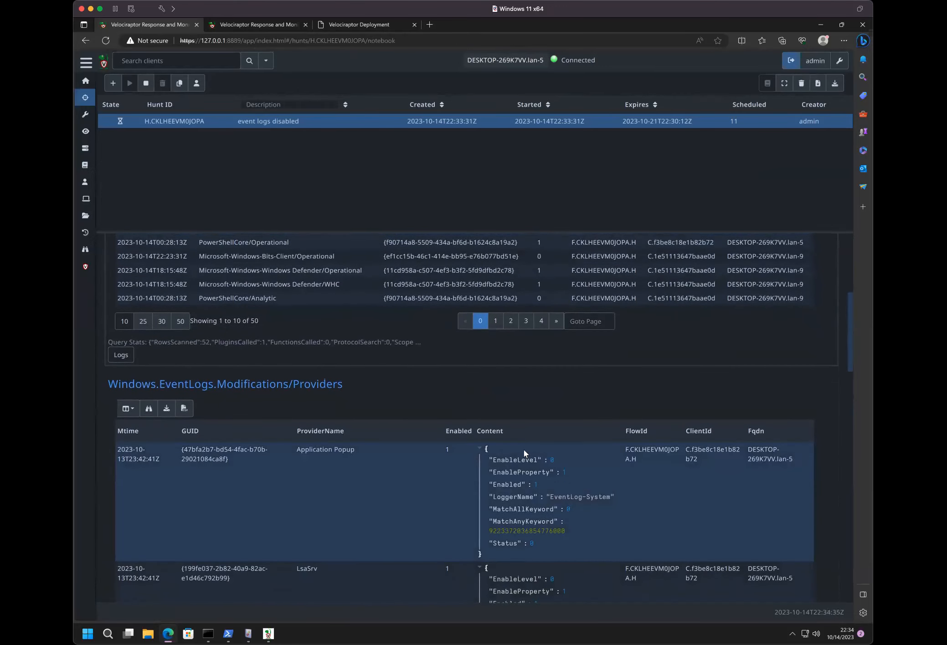
{"action": "scroll", "coordinate": [524, 450], "scroll_direction": "up", "scroll_amount": 6}
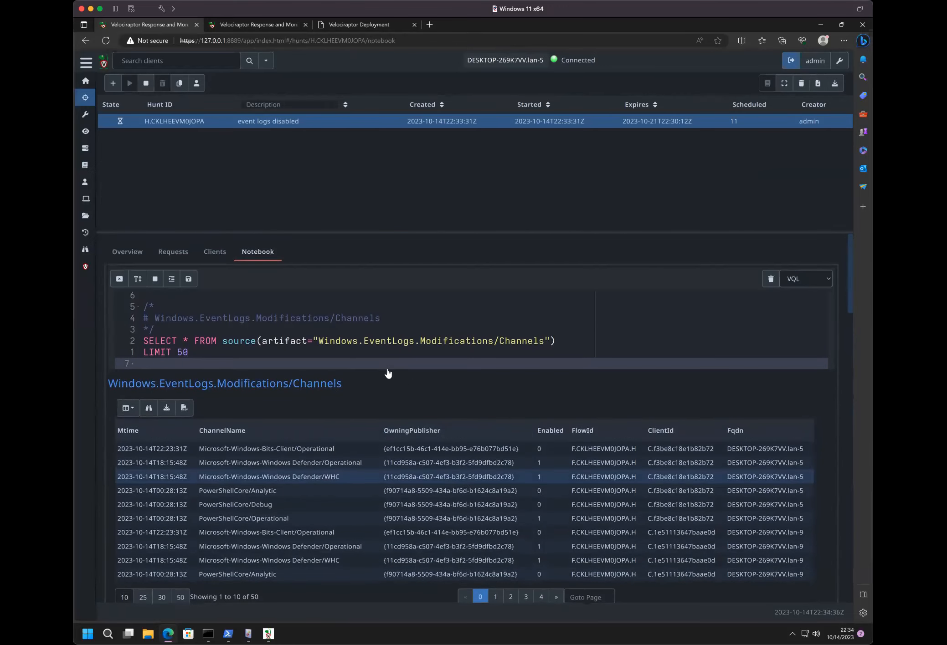
- View the collection log of client DESKTOP-269K7VV-5's flow in the hunt, and close the flow details
{"action": "left_click", "coordinate": [215, 254]}
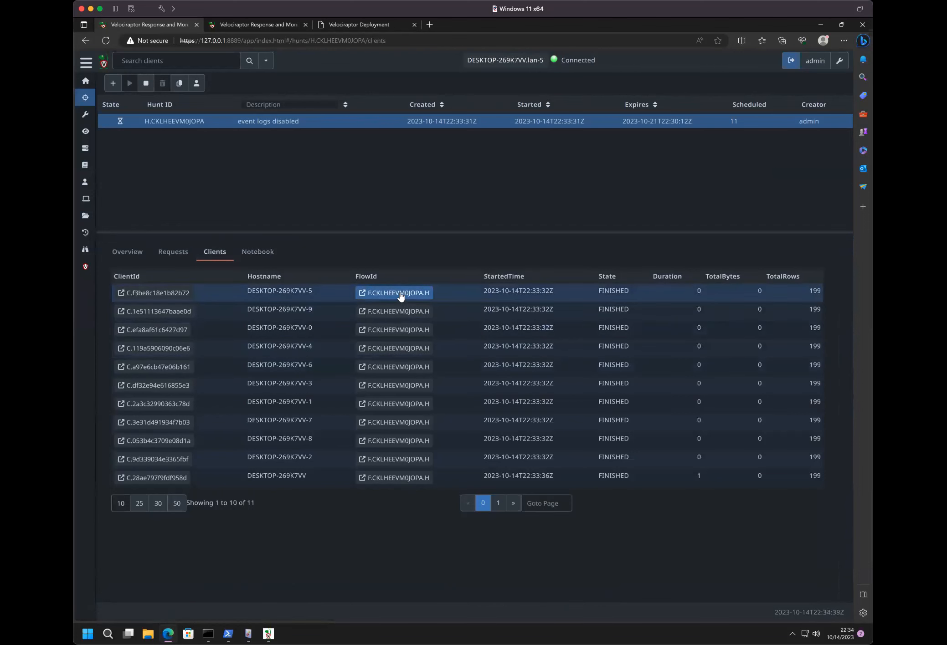
{"action": "left_click", "coordinate": [399, 294]}
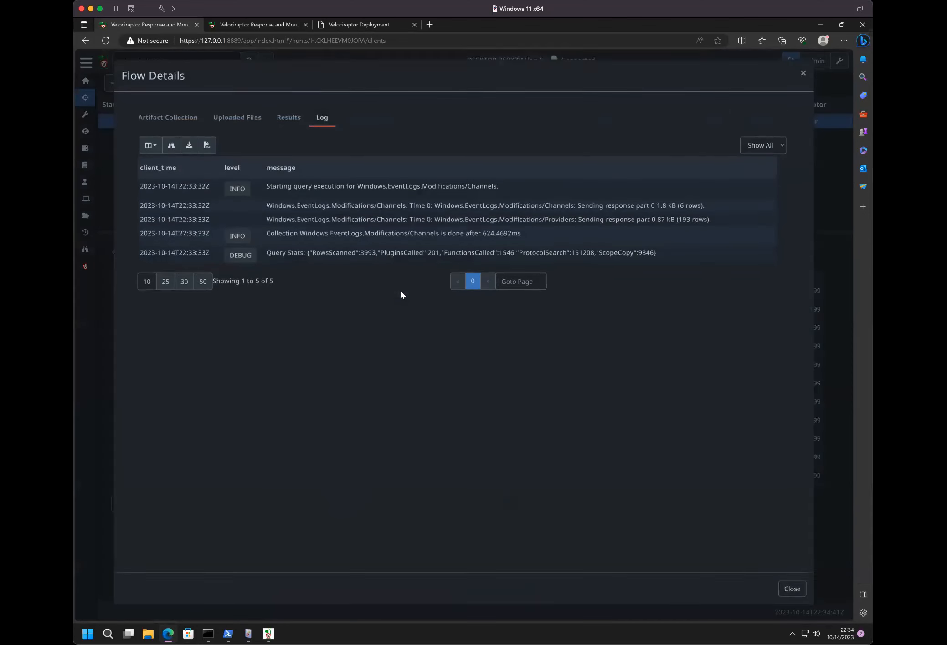
{"action": "left_click", "coordinate": [802, 78]}
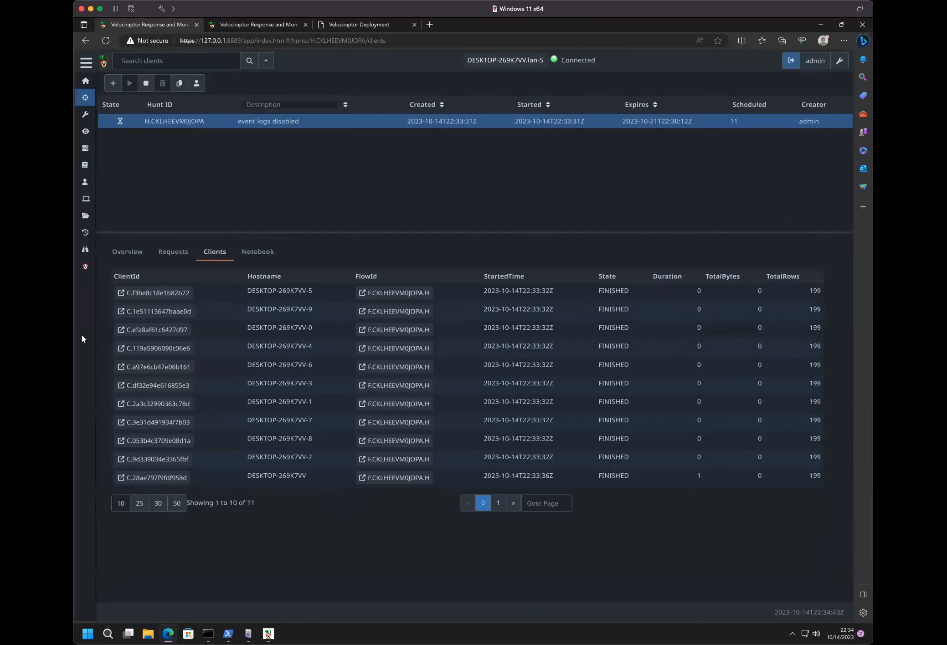
- Go to client DESKTOP-269K7VV-9 from the hunt and open the notebook of its collected Windows.EventLogs.Modifications flow
{"action": "right_click", "coordinate": [161, 294]}
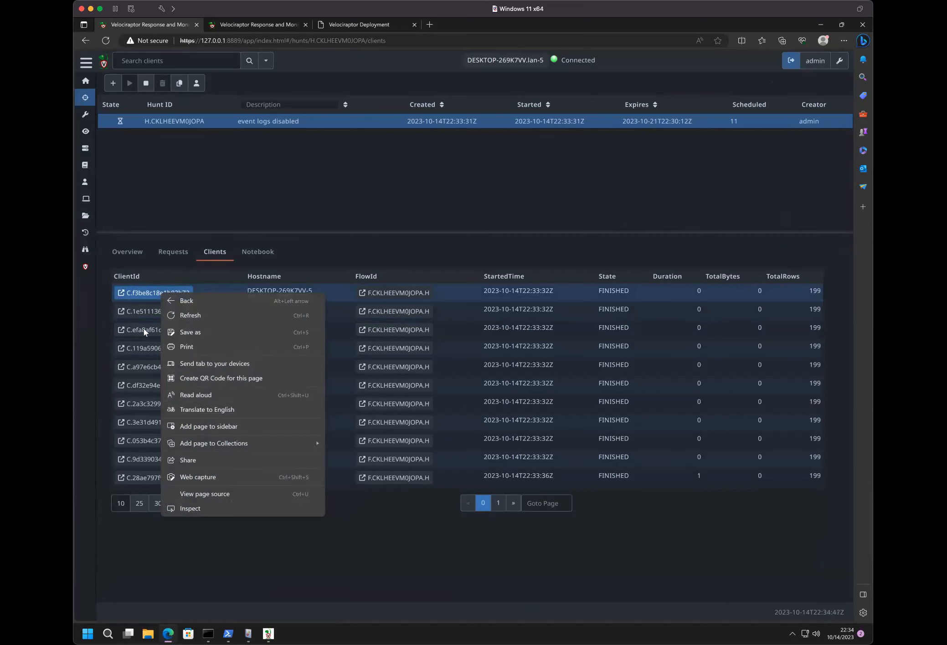
{"action": "left_click", "coordinate": [143, 307]}
{"action": "left_click", "coordinate": [143, 307]}
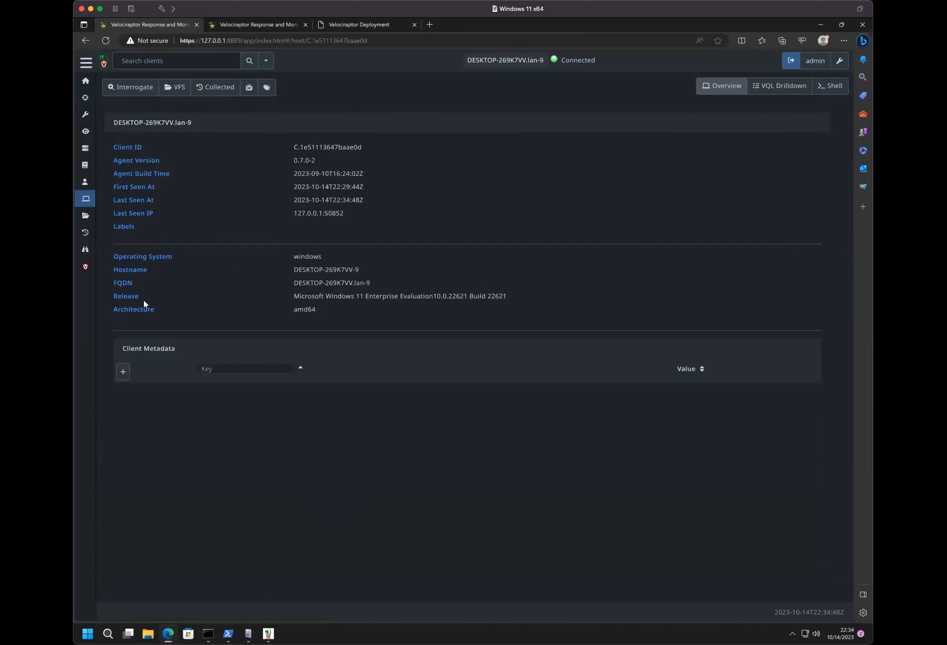
{"action": "left_click", "coordinate": [209, 91]}
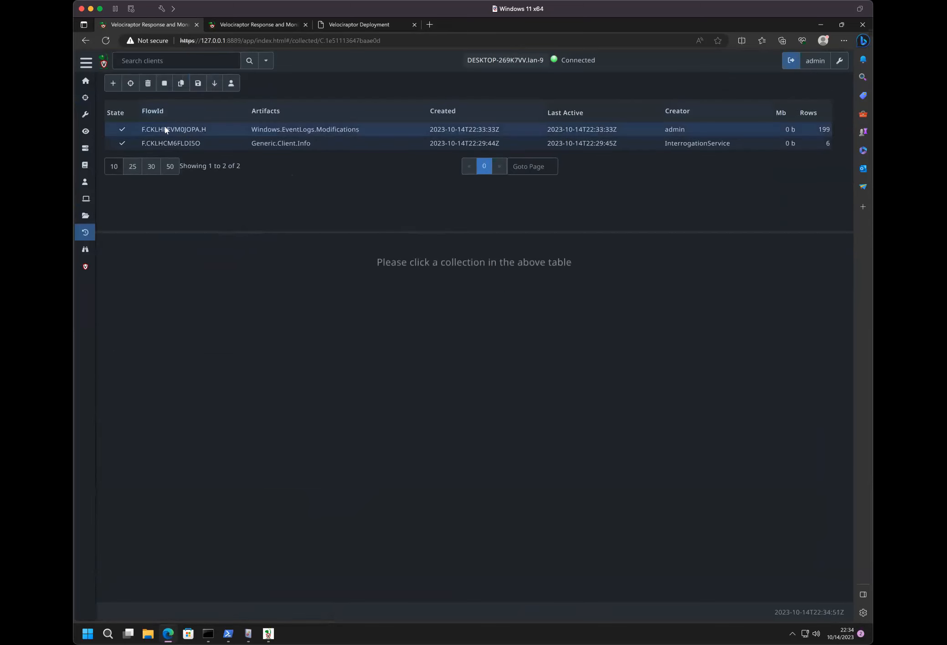
{"action": "left_click", "coordinate": [206, 131]}
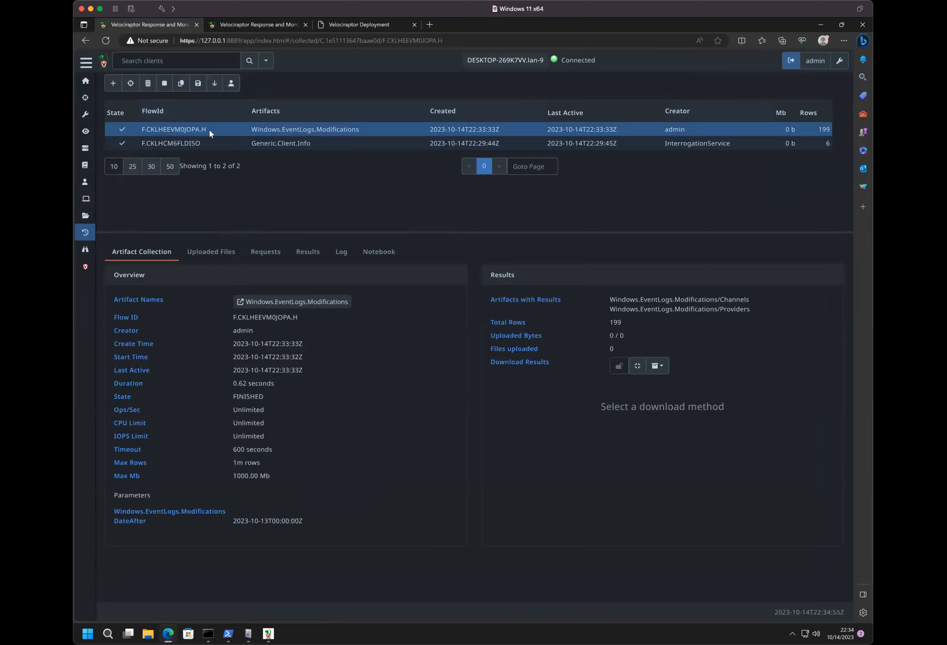
{"action": "left_click", "coordinate": [379, 256]}
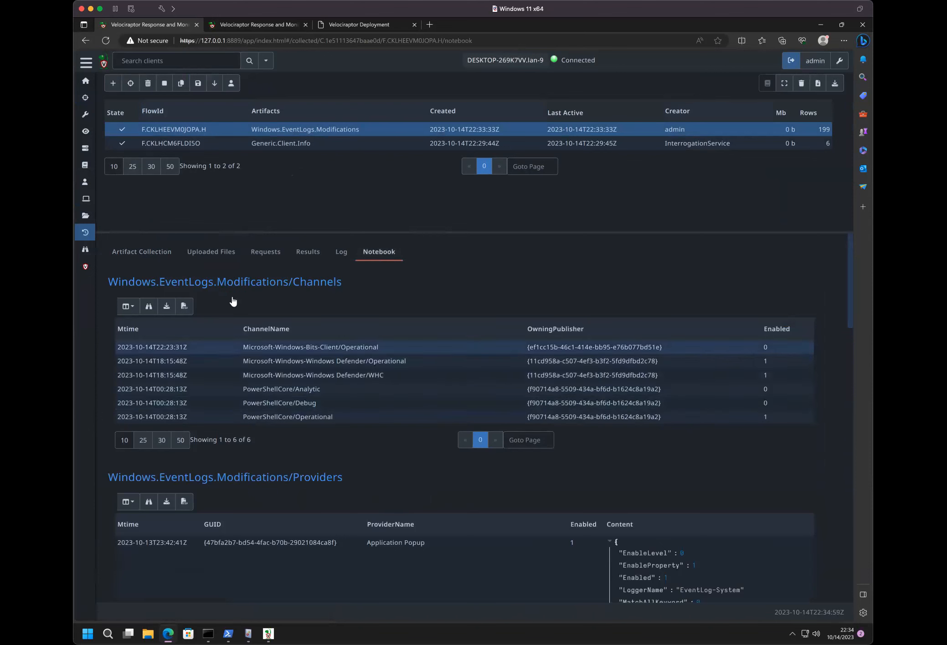
- Replace the LIMIT 50 line in the notebook's Channels query with WHERE Enabled=0 and run the query
{"action": "left_click", "coordinate": [350, 287]}
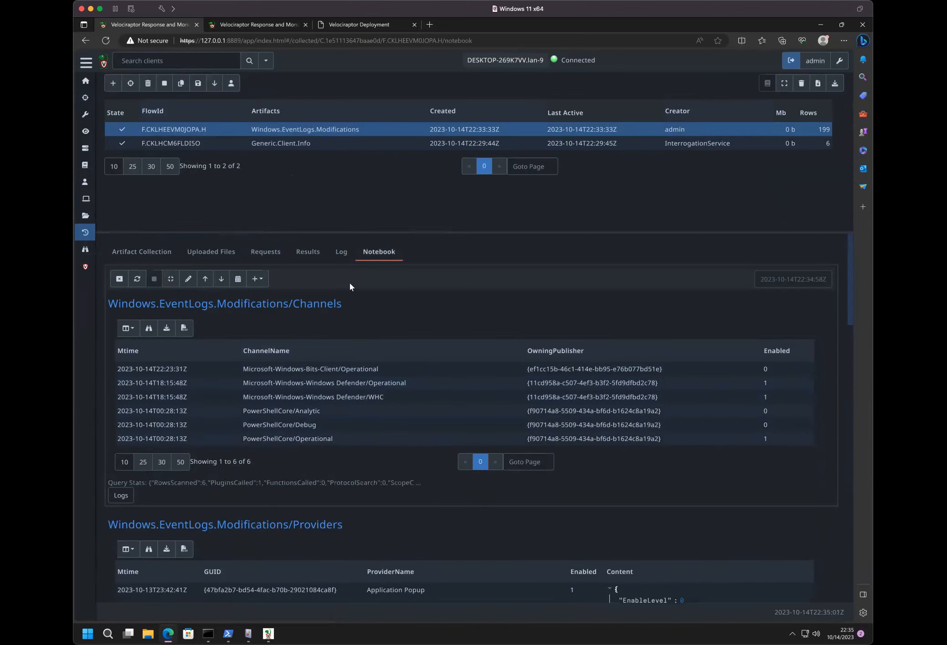
{"action": "left_click", "coordinate": [189, 279]}
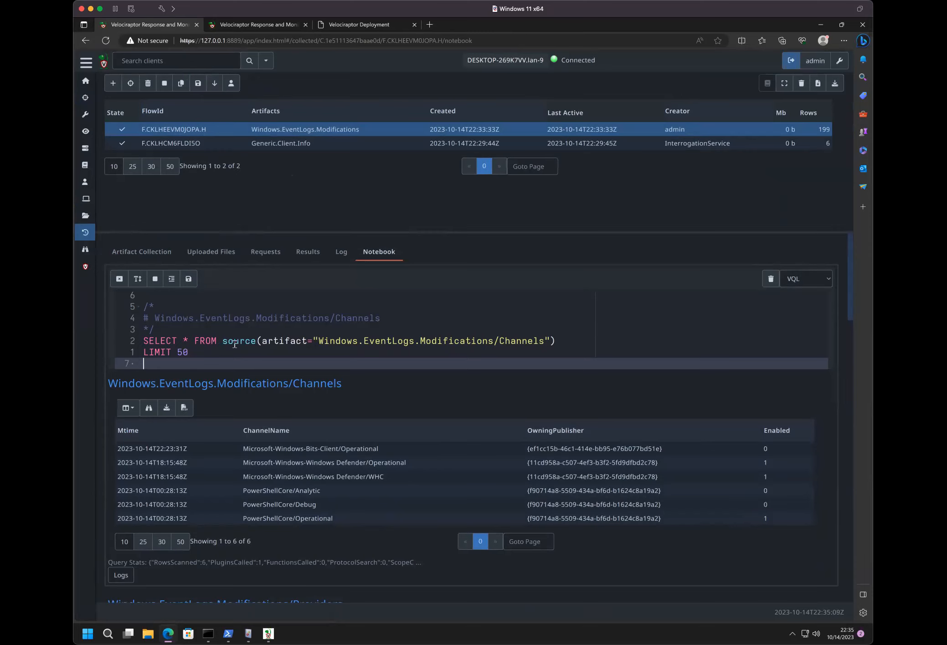
{"action": "scroll", "coordinate": [412, 339], "scroll_direction": "down", "scroll_amount": 1}
{"action": "scroll", "coordinate": [492, 326], "scroll_direction": "down", "scroll_amount": 14}
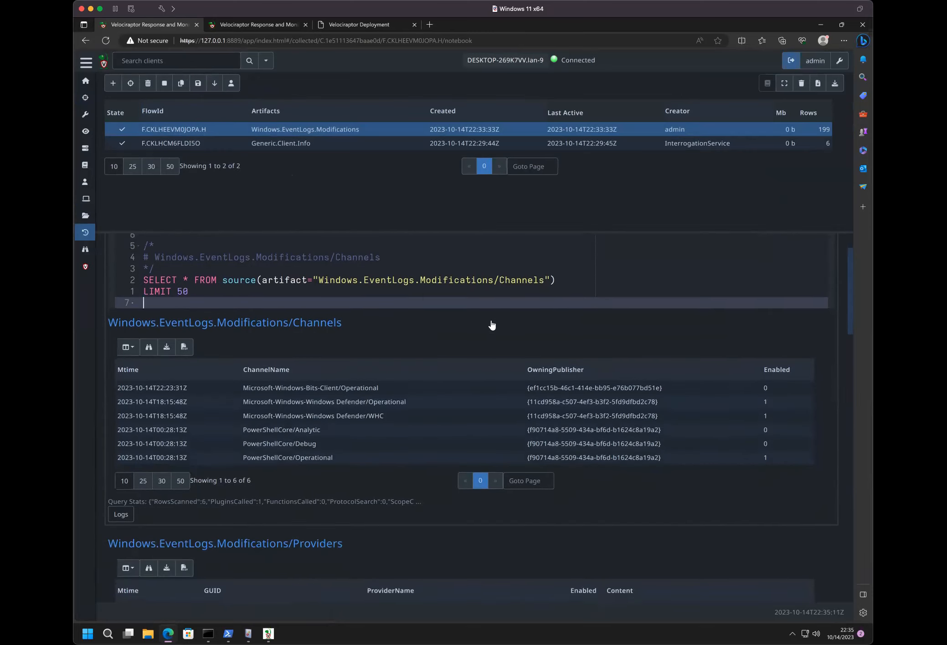
{"action": "scroll", "coordinate": [492, 326], "scroll_direction": "up", "scroll_amount": 14}
{"action": "scroll", "coordinate": [492, 326], "scroll_direction": "up", "scroll_amount": 1}
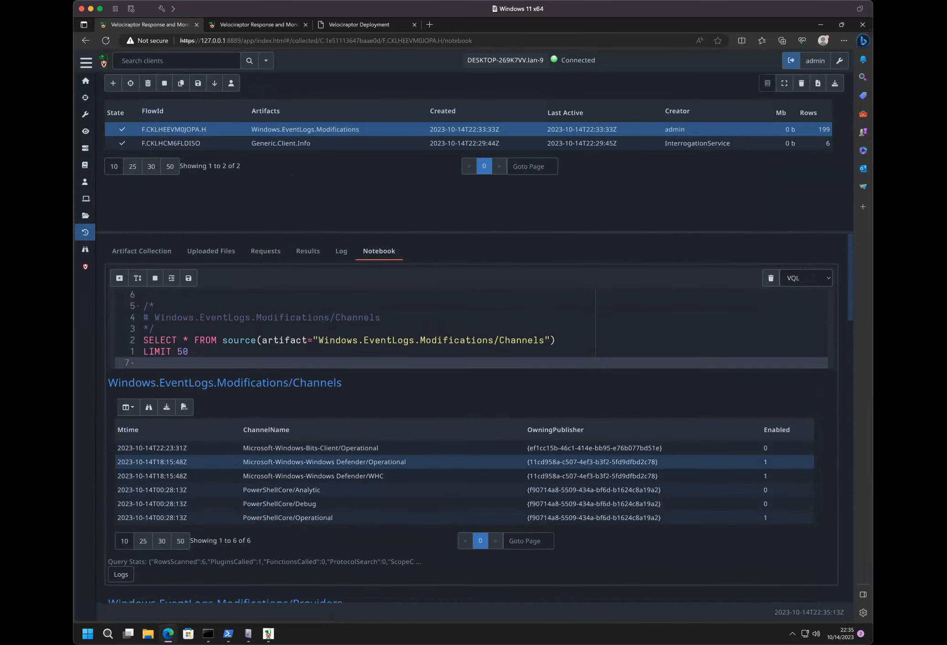
{"action": "scroll", "coordinate": [467, 366], "scroll_direction": "down", "scroll_amount": 4}
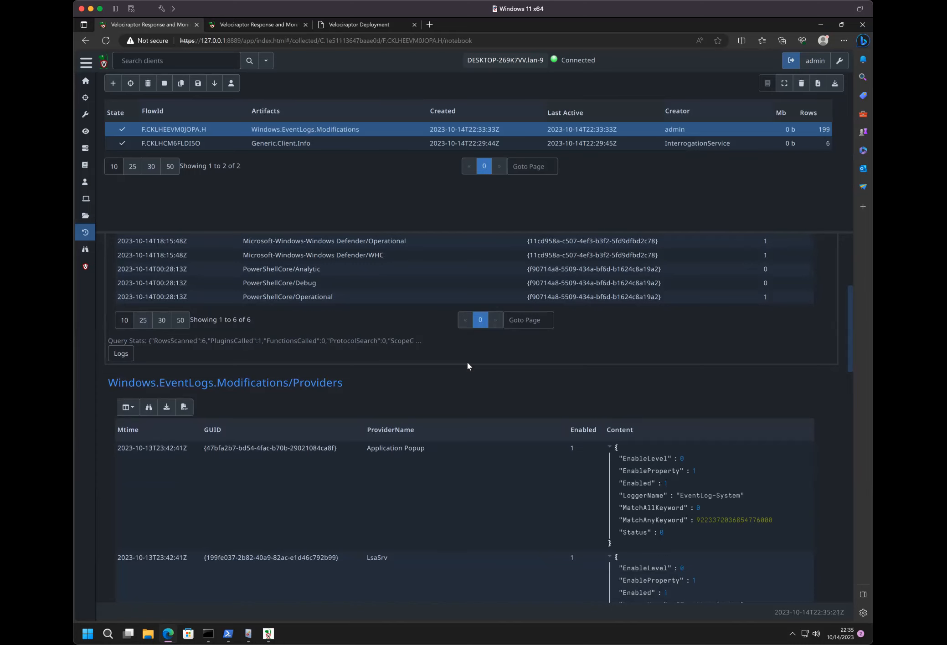
{"action": "scroll", "coordinate": [467, 366], "scroll_direction": "up", "scroll_amount": 4}
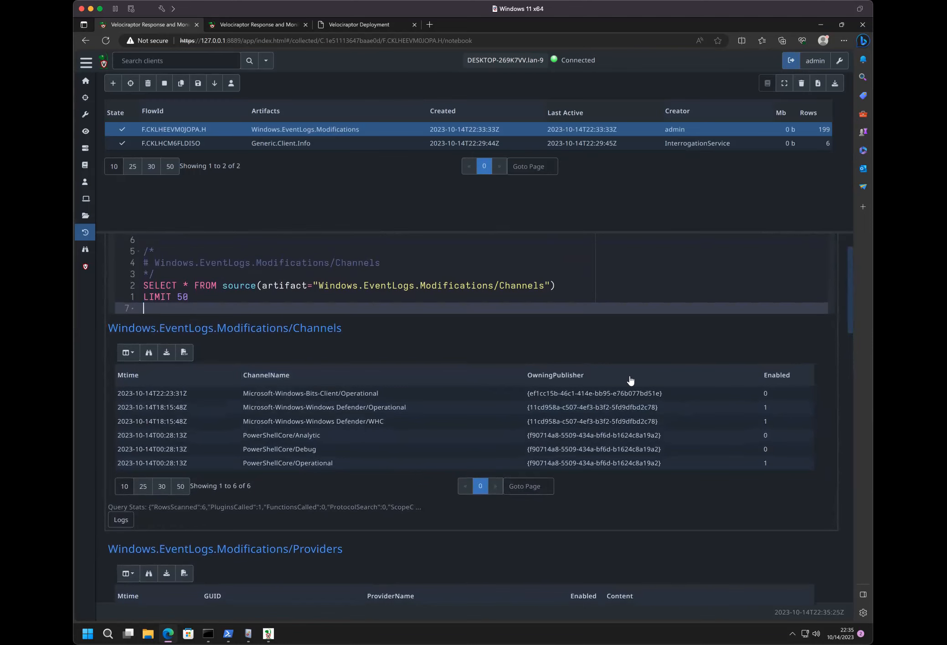
{"action": "mouse_move", "coordinate": [780, 377]}
{"action": "left_click_drag", "start_coordinate": [196, 299], "coordinate": [133, 298]}
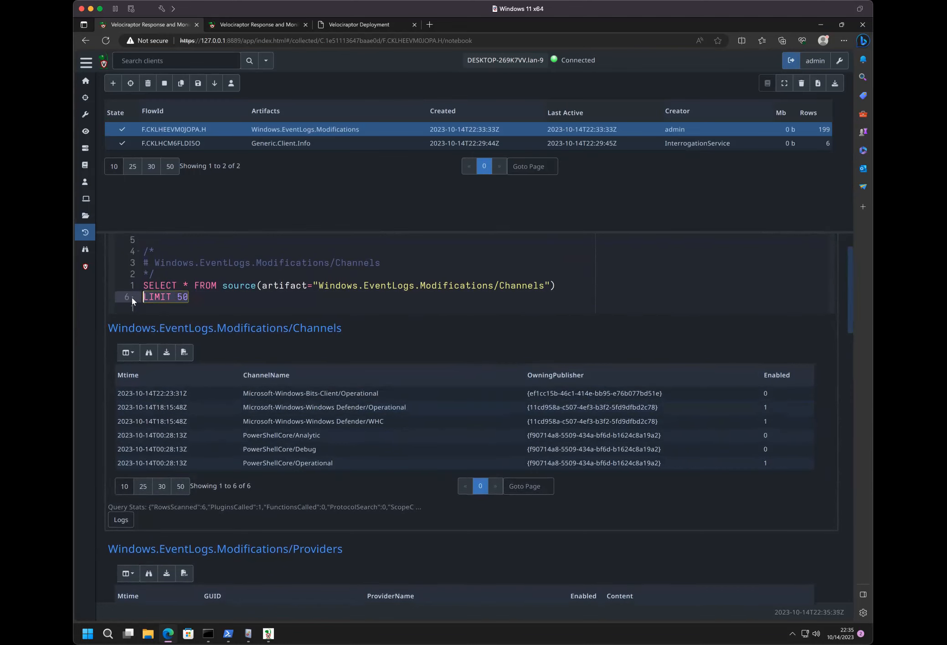
{"action": "type", "text": "WHERE Enabled"}
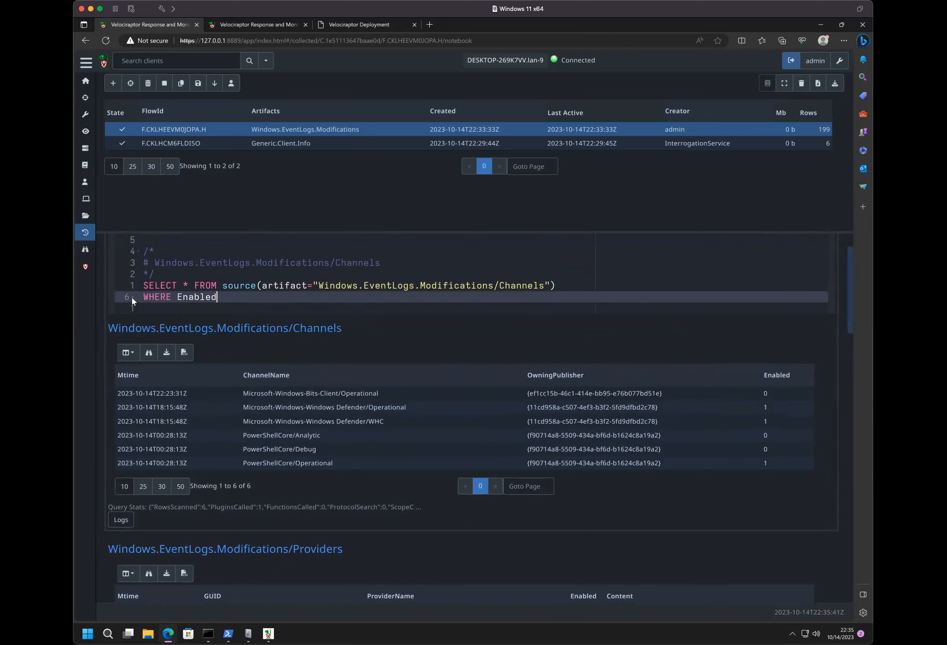
{"action": "type", "text": "=0"}
{"action": "scroll", "coordinate": [246, 297], "scroll_direction": "up", "scroll_amount": 1}
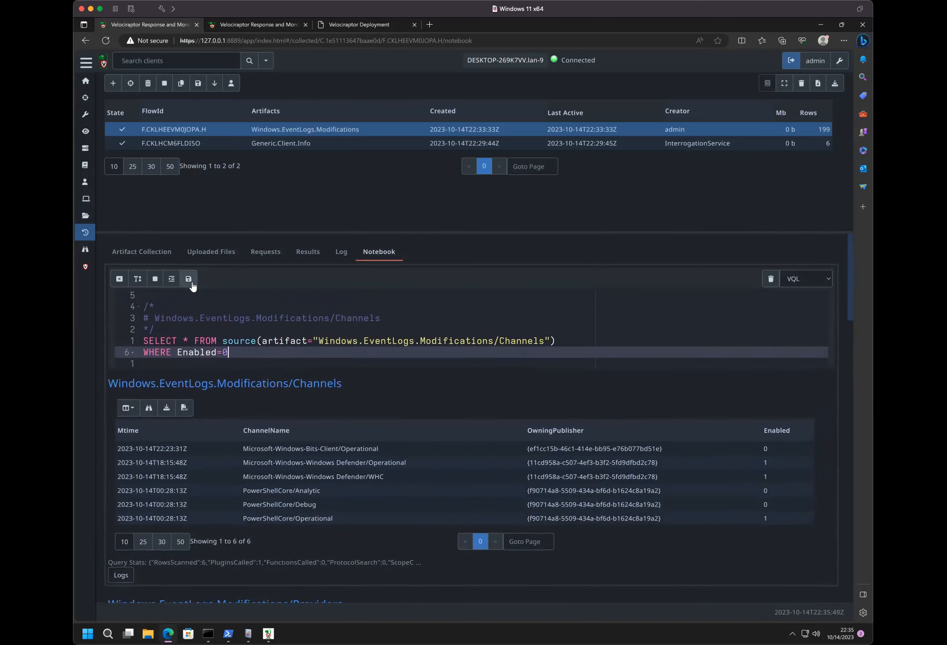
{"action": "left_click", "coordinate": [189, 279]}
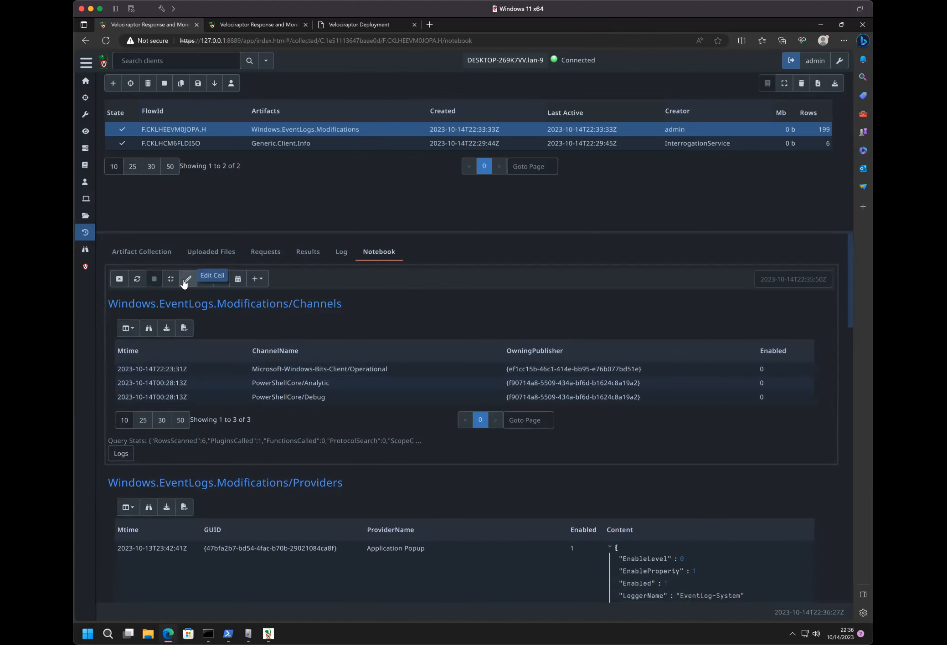
- Change the Channels query's condition to Enabled=1, rerun it and look through the returned channels
{"action": "left_click", "coordinate": [184, 283]}
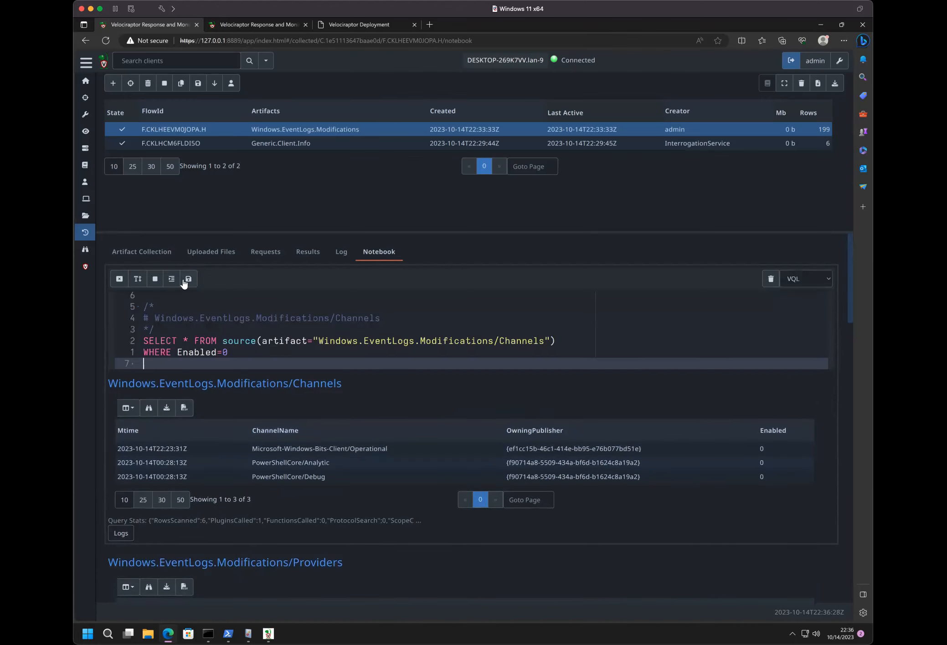
{"action": "left_click", "coordinate": [233, 354]}
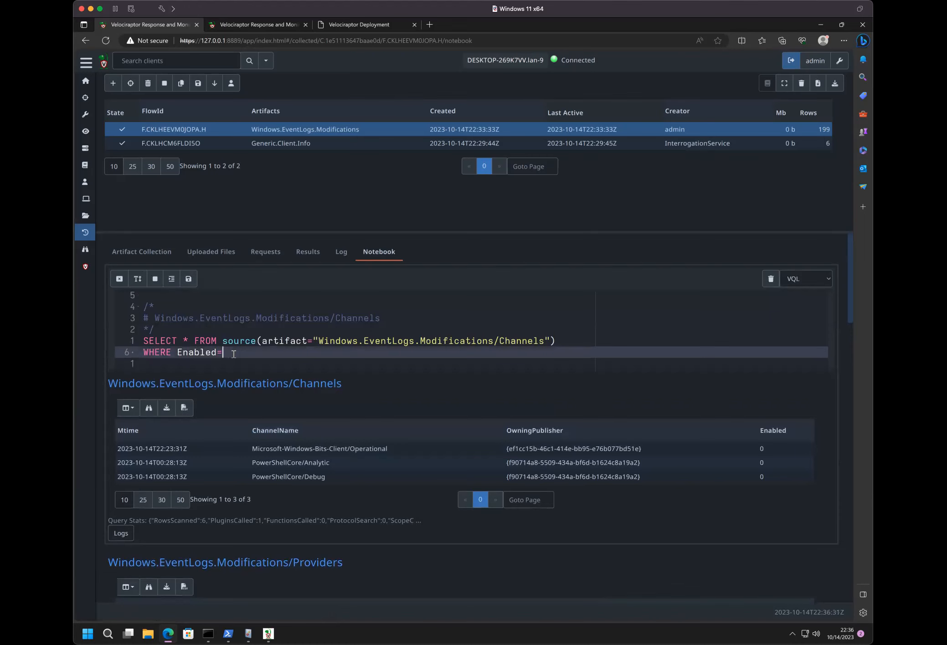
{"action": "left_click", "coordinate": [189, 279]}
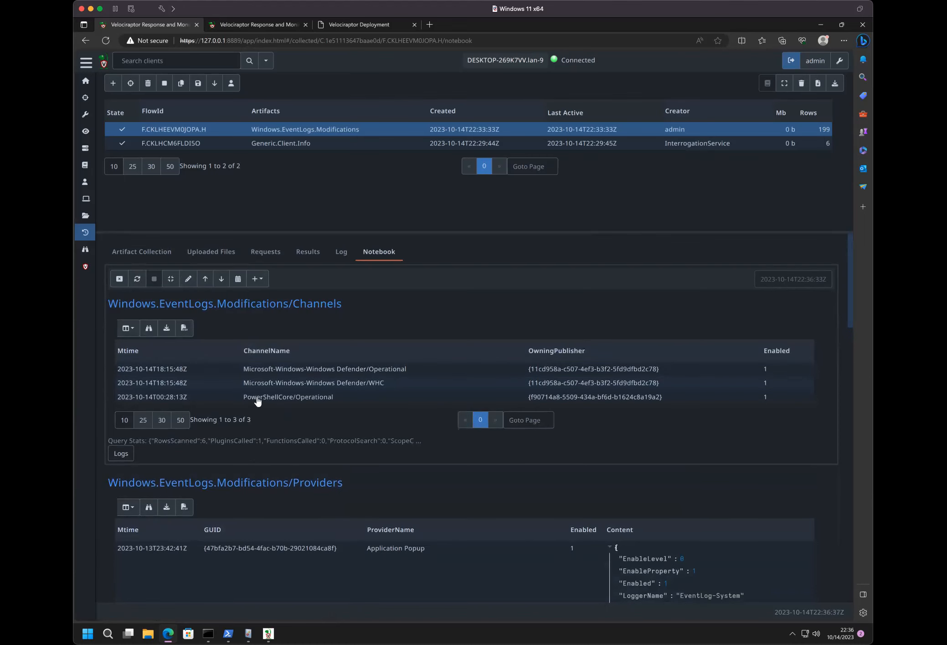
{"action": "scroll", "coordinate": [262, 410], "scroll_direction": "down", "scroll_amount": 6}
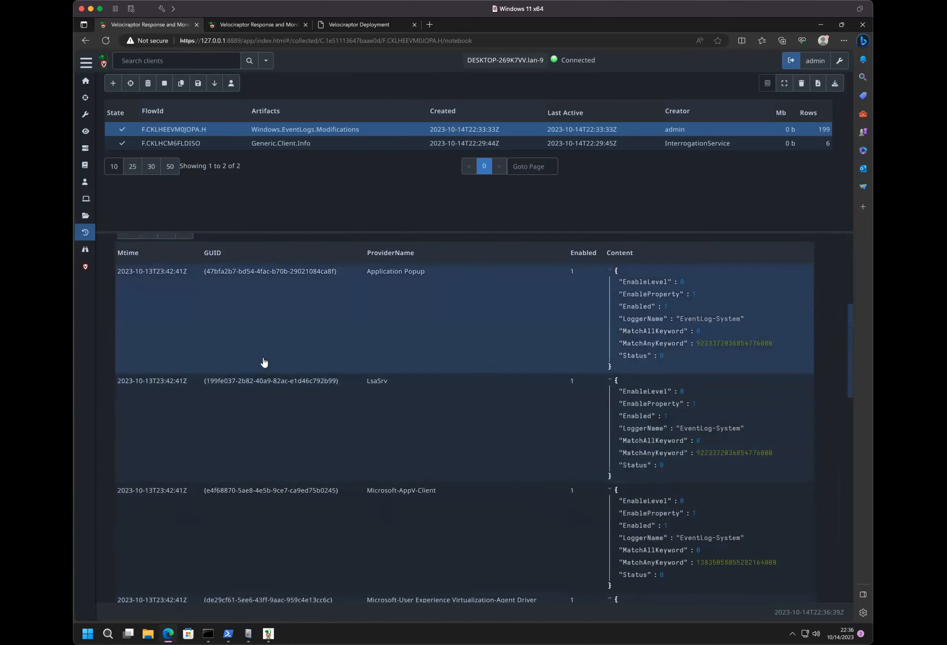
{"action": "scroll", "coordinate": [263, 363], "scroll_direction": "up", "scroll_amount": 6}
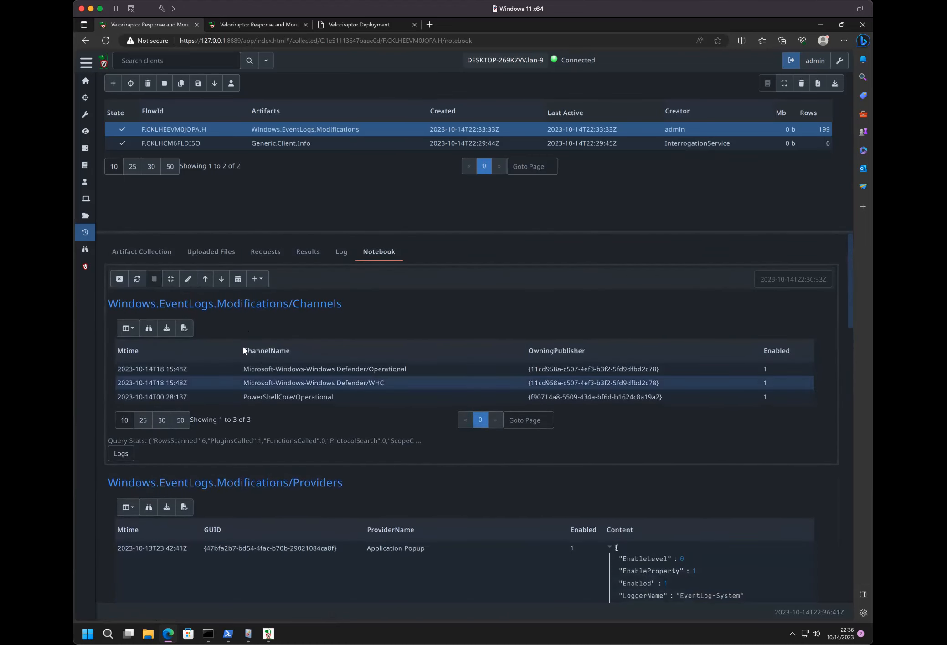
- Set the Channels query's condition to Enabled=0, rerun it and look over the Channels and Providers results
{"action": "left_click", "coordinate": [188, 278]}
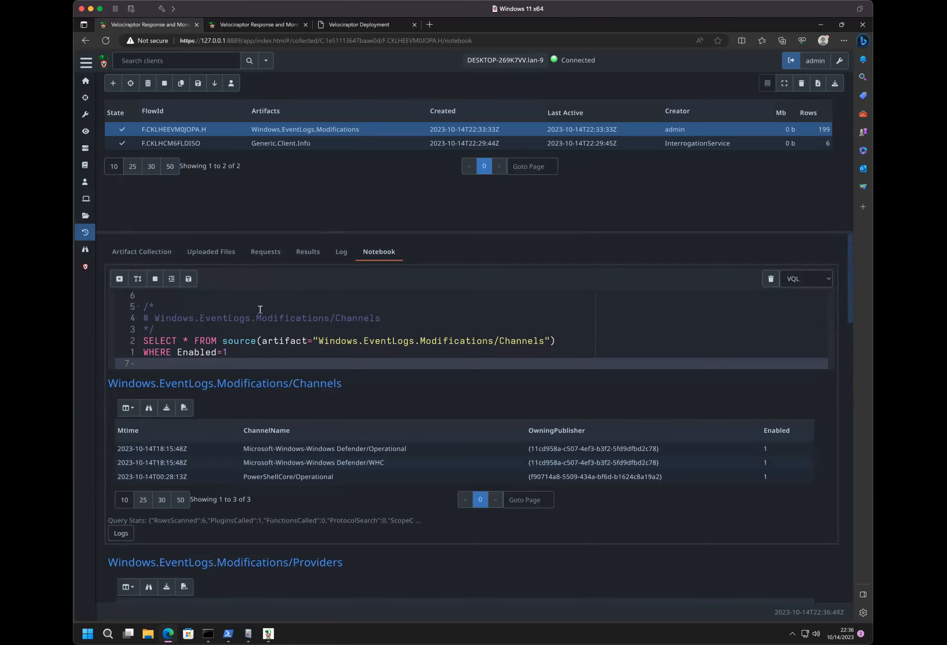
{"action": "left_click", "coordinate": [251, 354]}
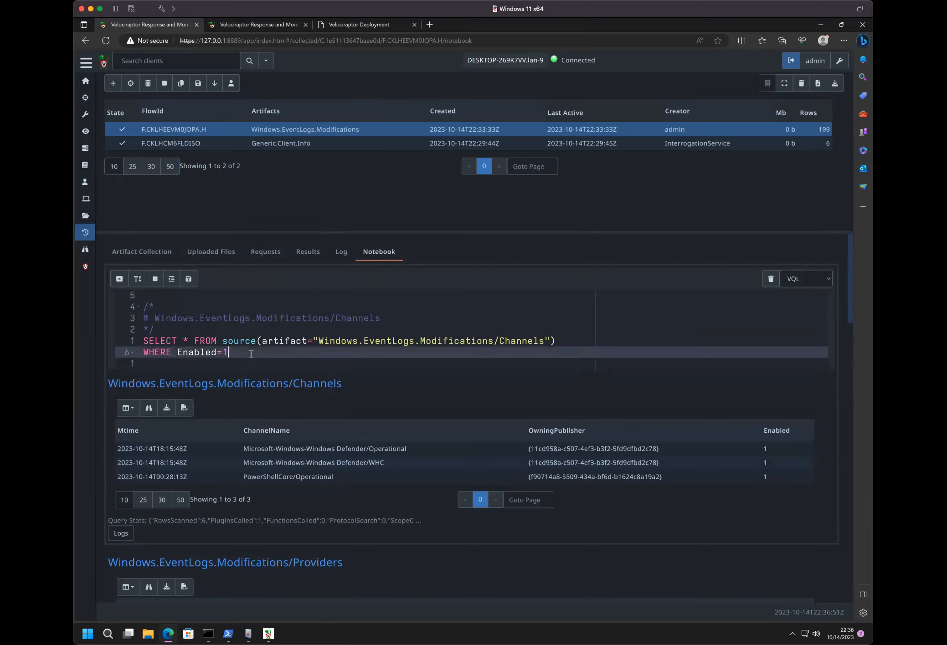
{"action": "left_click_drag", "start_coordinate": [228, 353], "coordinate": [189, 351]}
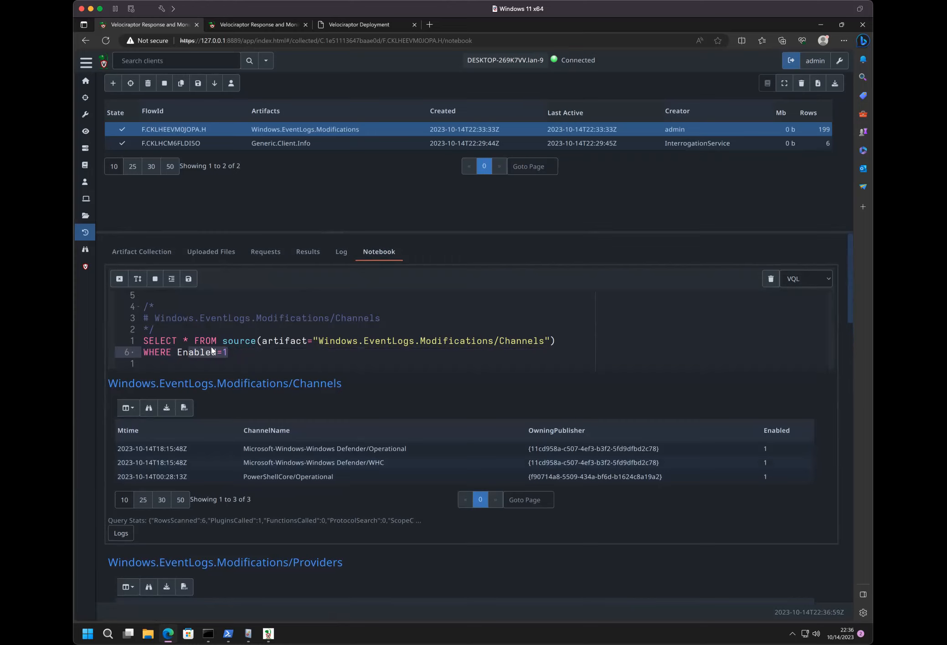
{"action": "left_click", "coordinate": [305, 360]}
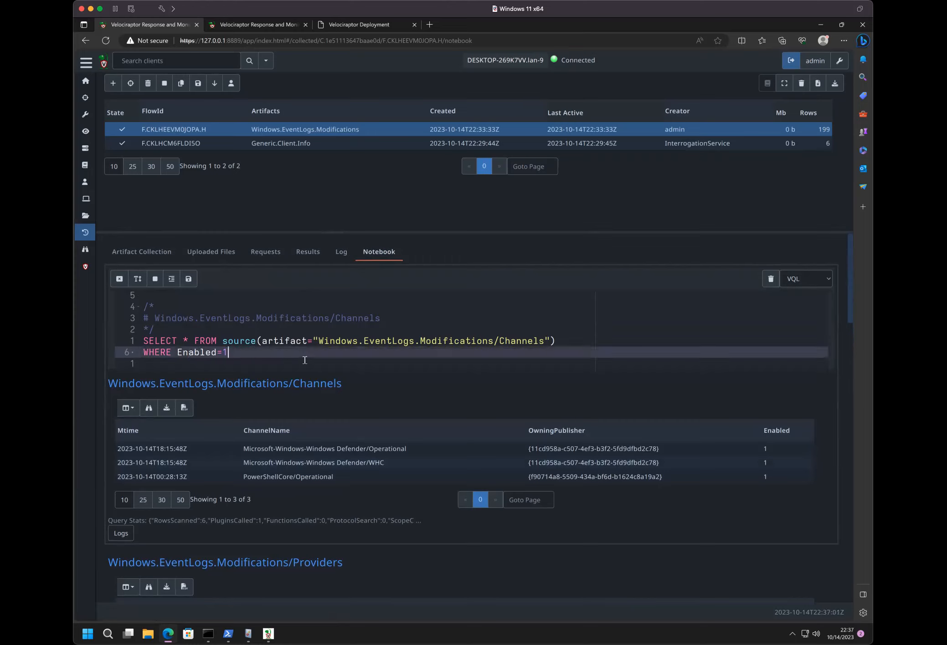
{"action": "key", "text": "BackSpace"}
{"action": "type", "text": "0"}
{"action": "left_click", "coordinate": [188, 279]}
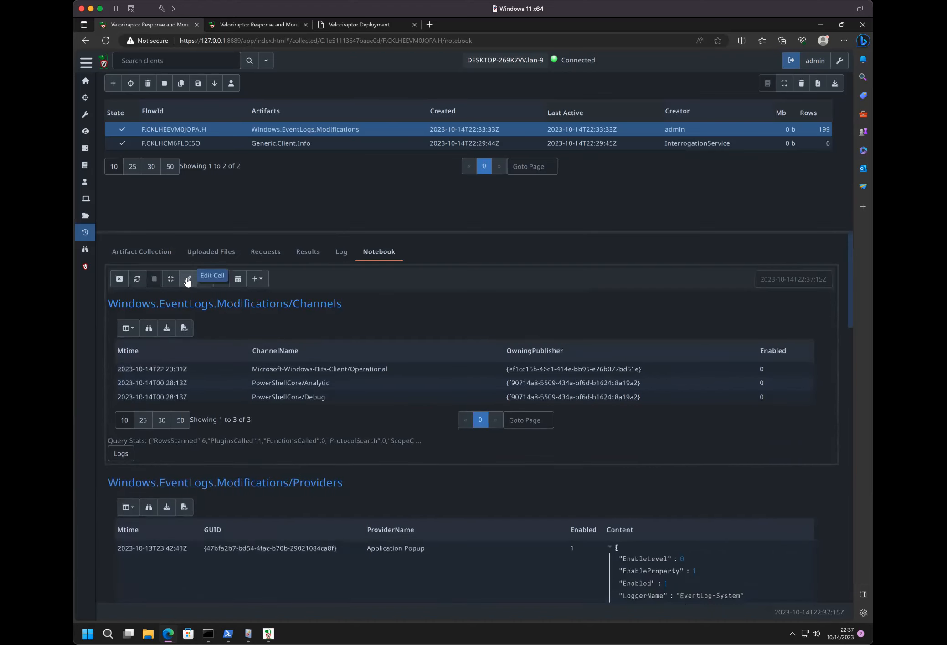
{"action": "scroll", "coordinate": [395, 459], "scroll_direction": "down", "scroll_amount": 7}
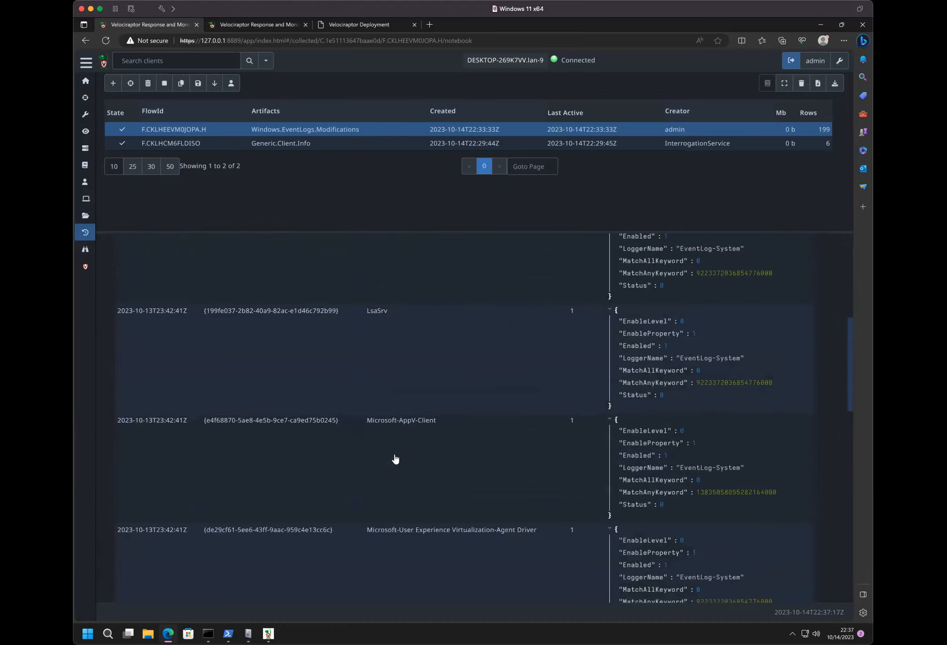
{"action": "scroll", "coordinate": [395, 459], "scroll_direction": "up", "scroll_amount": 10}
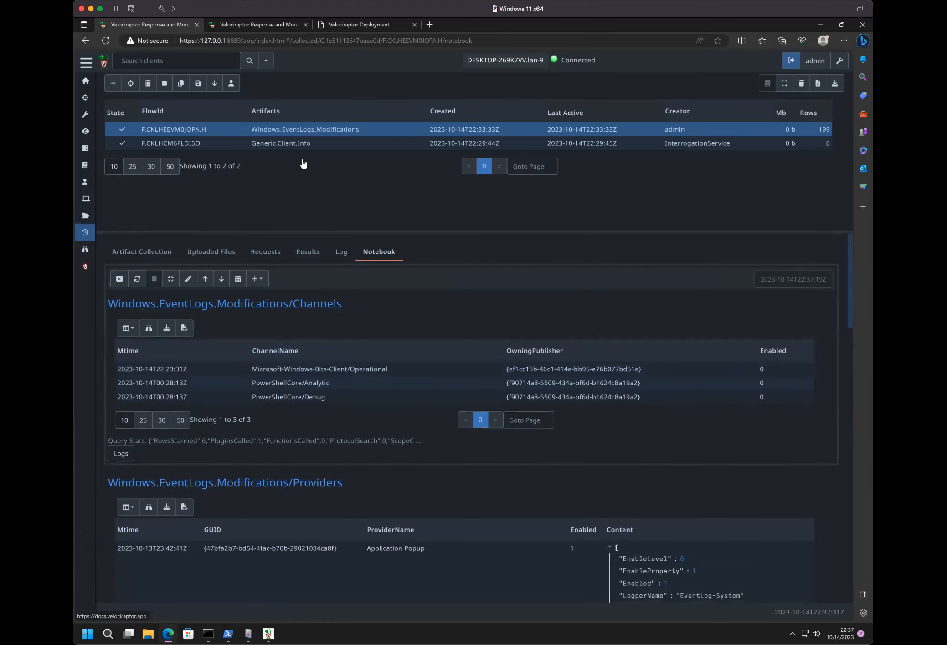
{"action": "key", "text": "super+Tab"}
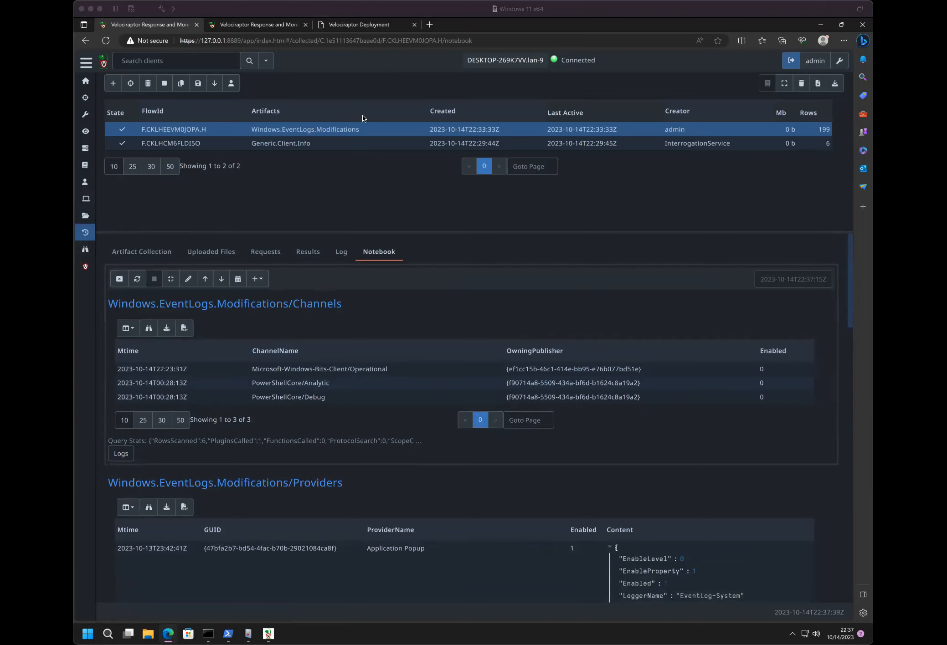
{"action": "left_click", "coordinate": [341, 178]}
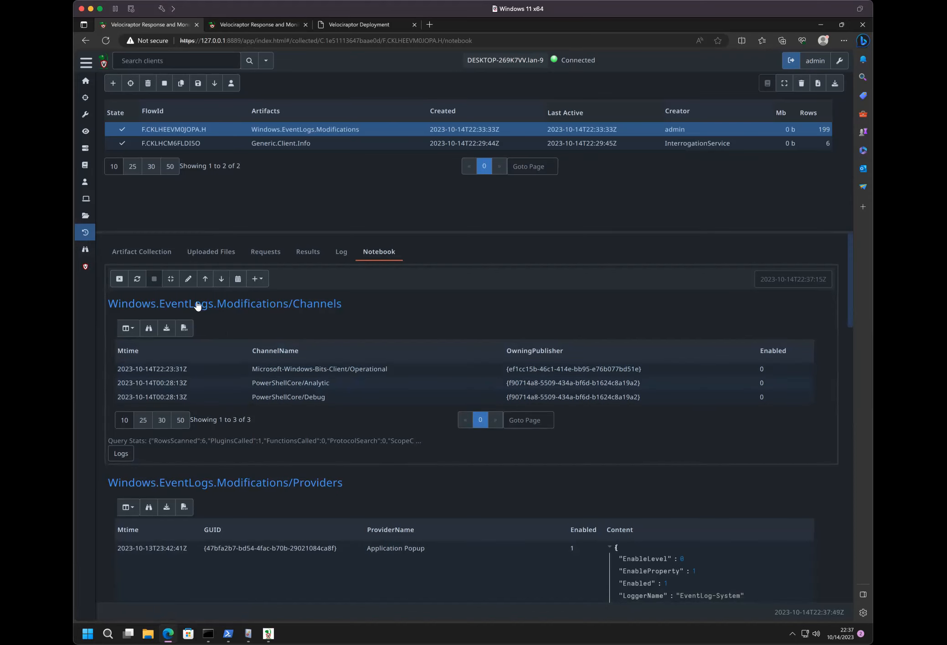
- Open the client events of DESKTOP-269K7VV-9 and check which event artifacts are available
{"action": "left_click", "coordinate": [82, 251]}
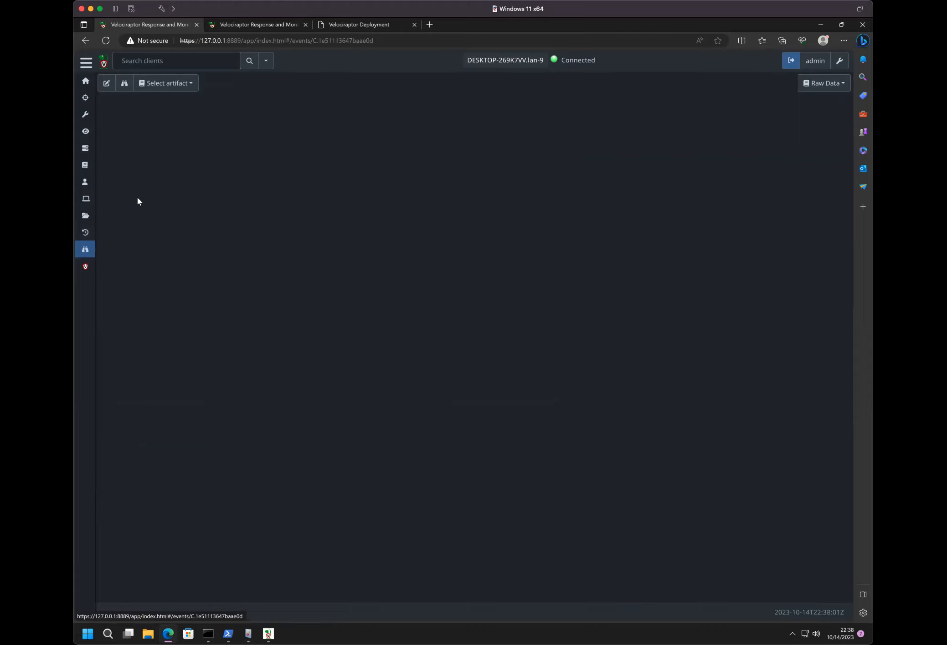
{"action": "left_click", "coordinate": [172, 85]}
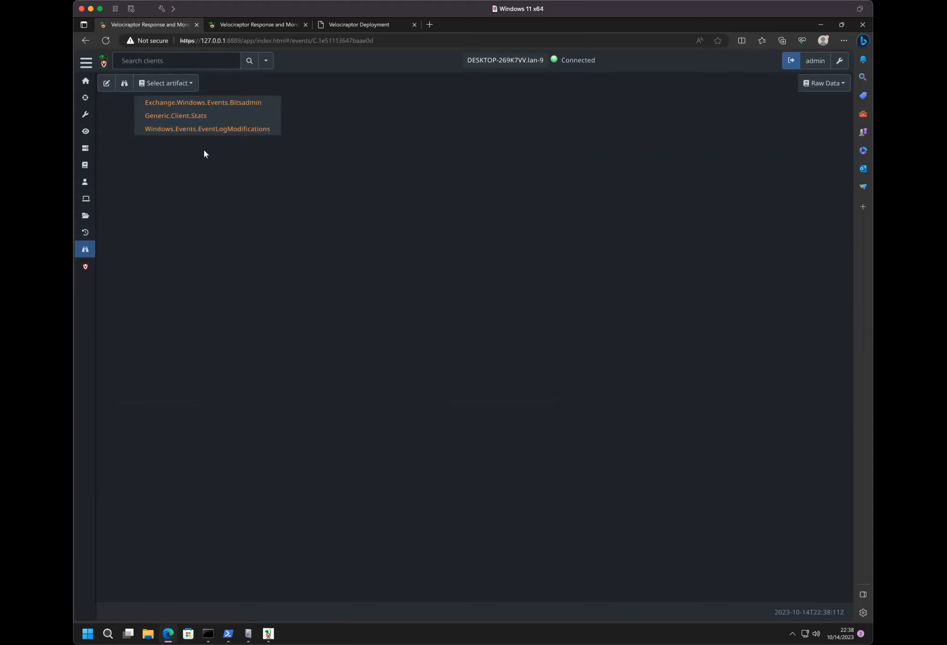
- List all clients sorted by hostname and open client DESKTOP-269K7VV from the second page
{"action": "left_click", "coordinate": [247, 65]}
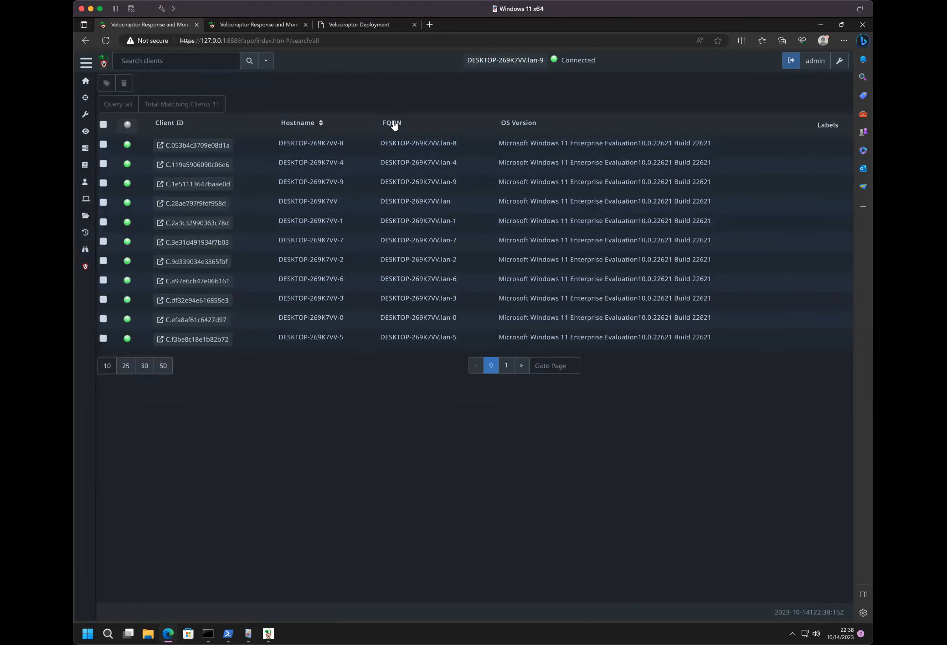
{"action": "left_click", "coordinate": [315, 130]}
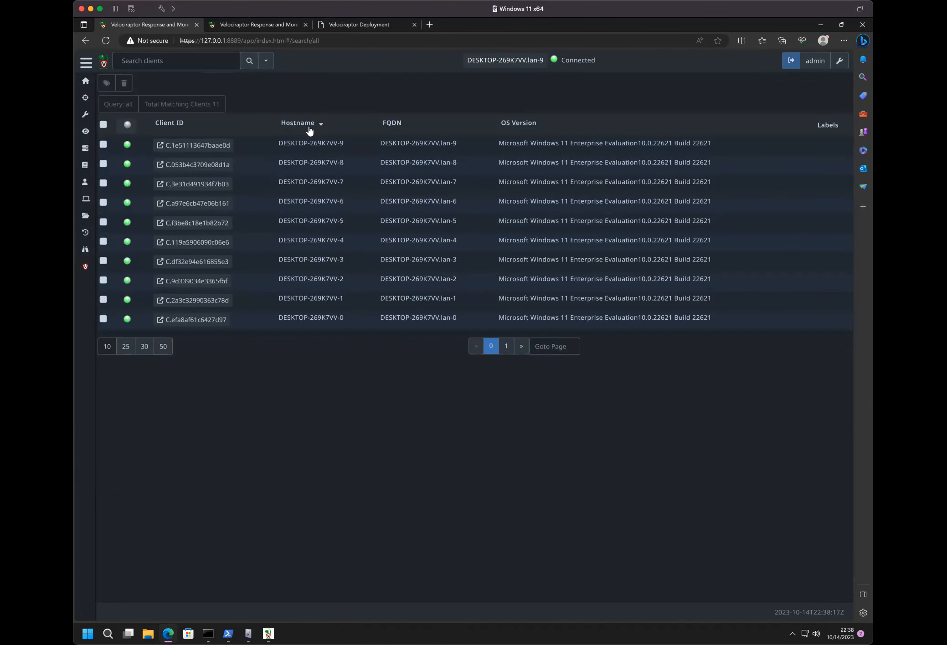
{"action": "left_click", "coordinate": [505, 347]}
{"action": "left_click", "coordinate": [192, 145]}
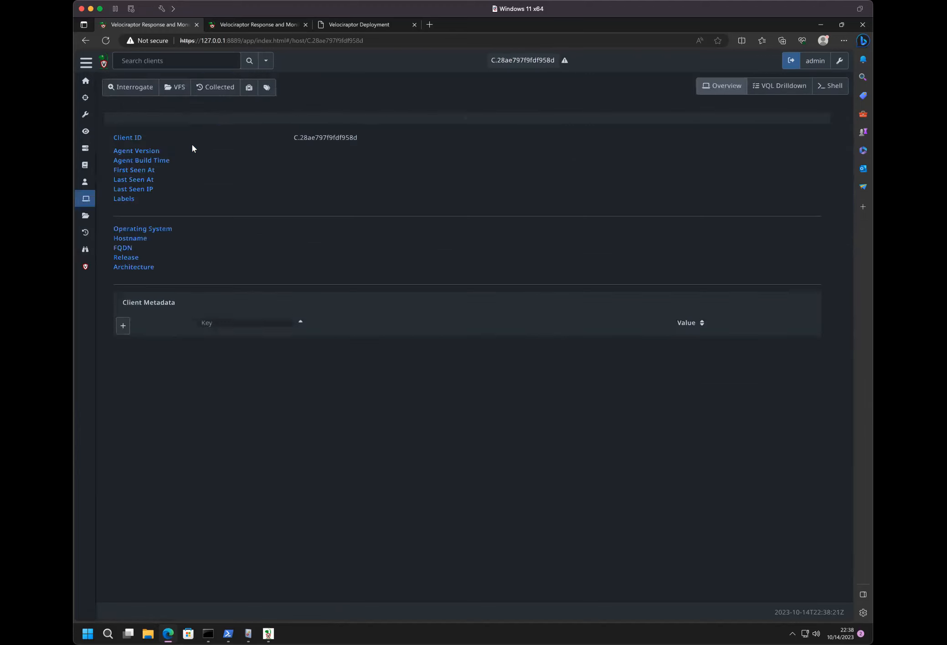
- Display the Windows.Events.EventLogModifications monitoring events of client DESKTOP-269K7VV
{"action": "left_click", "coordinate": [86, 254]}
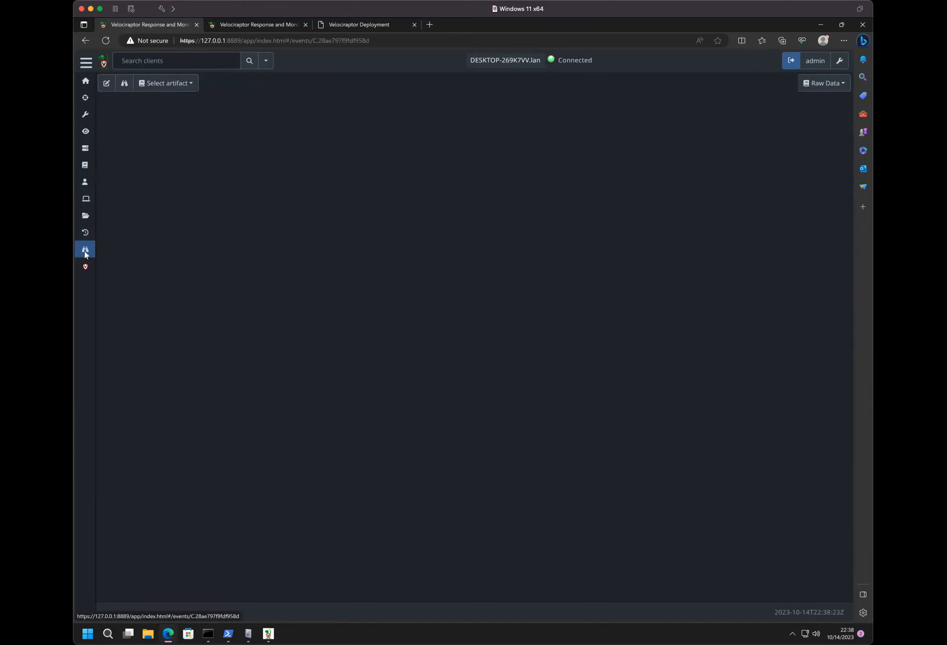
{"action": "left_click", "coordinate": [160, 87]}
{"action": "left_click", "coordinate": [168, 129]}
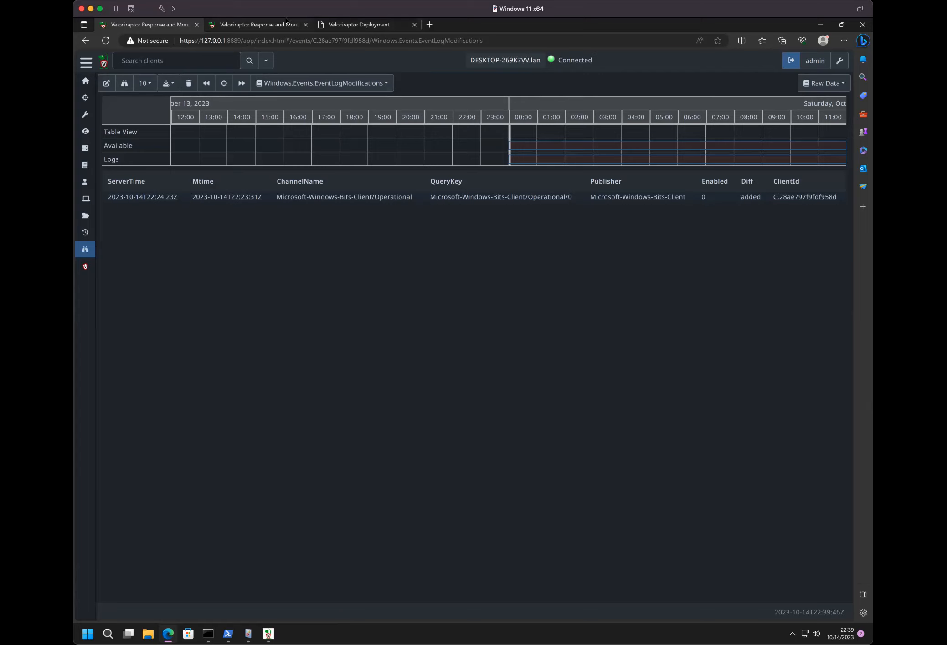
- Open the client event monitoring configuration for the label group All and go to its artifact selection
{"action": "mouse_move", "coordinate": [286, 21]}
{"action": "left_click", "coordinate": [106, 83]}
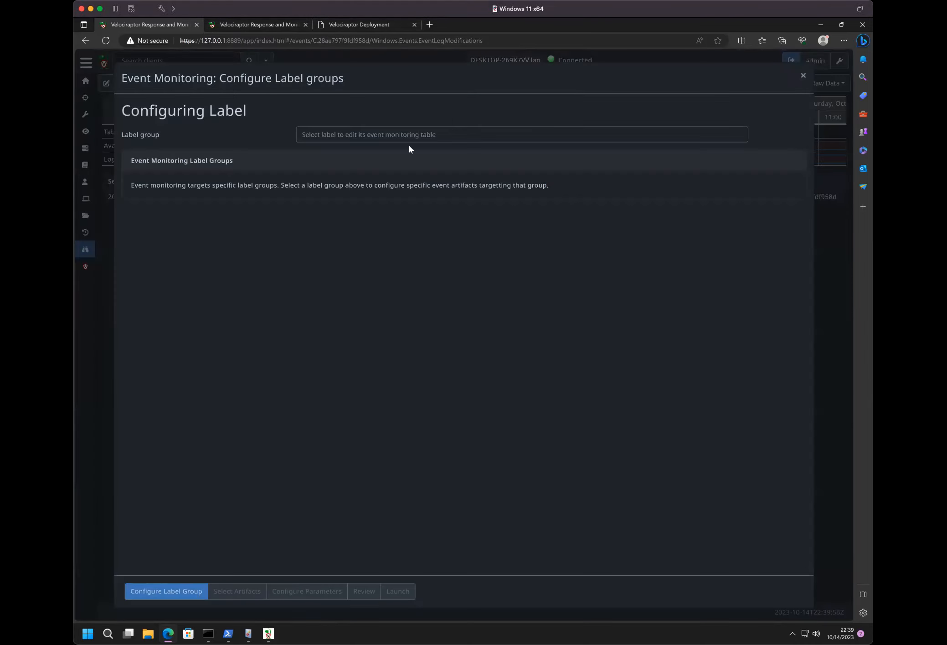
{"action": "left_click", "coordinate": [393, 137]}
{"action": "left_click", "coordinate": [384, 153]}
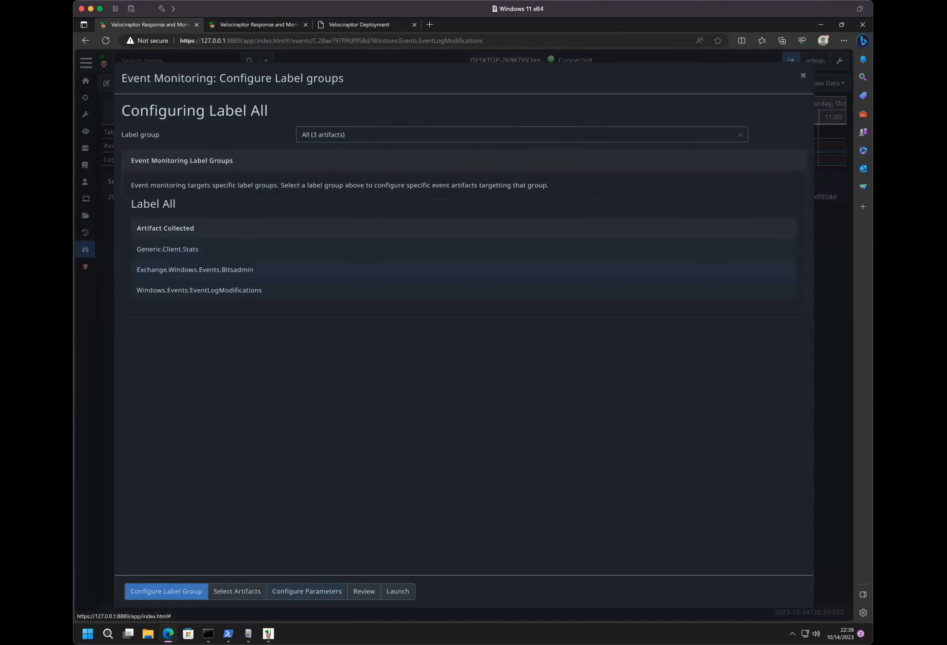
{"action": "left_click", "coordinate": [236, 591]}
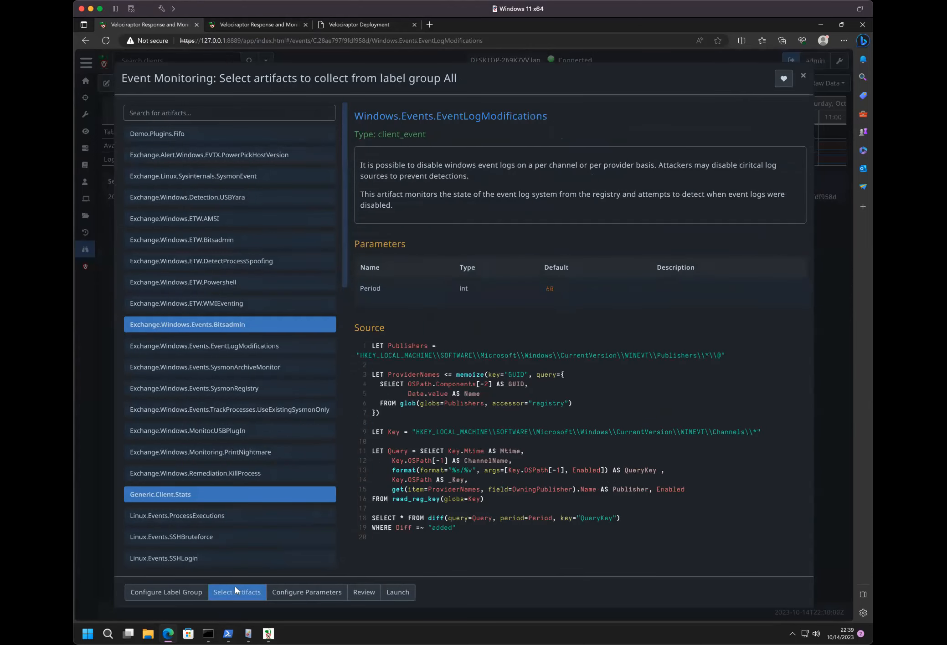
- View the definitions of the selected Generic.Client.Stats and Windows.Events.EventLogModifications artifacts
{"action": "left_click", "coordinate": [201, 494]}
{"action": "scroll", "coordinate": [201, 502], "scroll_direction": "down", "scroll_amount": 10}
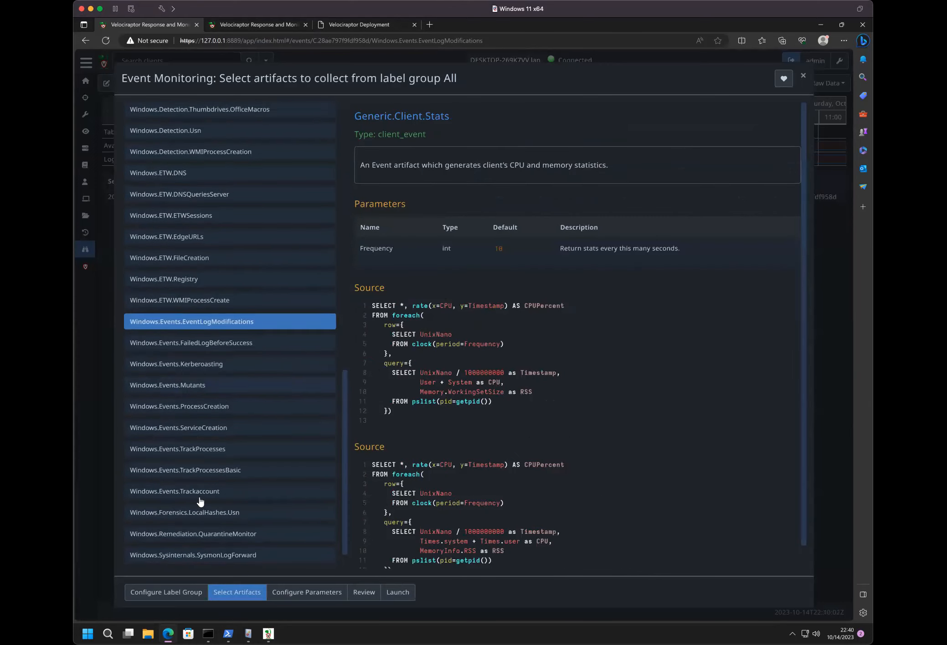
{"action": "scroll", "coordinate": [198, 455], "scroll_direction": "up", "scroll_amount": 10}
{"action": "scroll", "coordinate": [196, 504], "scroll_direction": "down", "scroll_amount": 10}
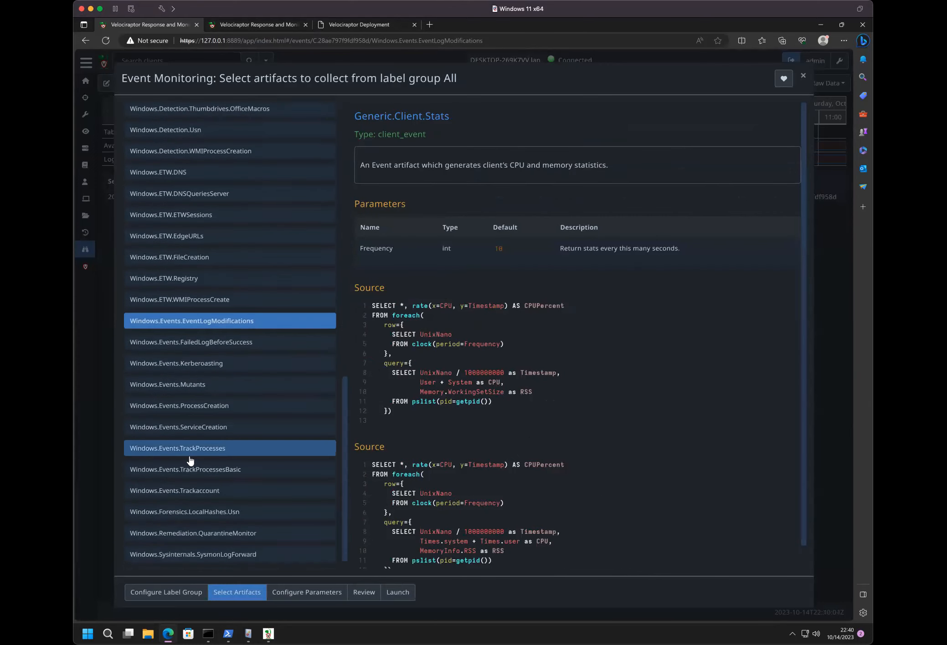
{"action": "left_click", "coordinate": [200, 321]}
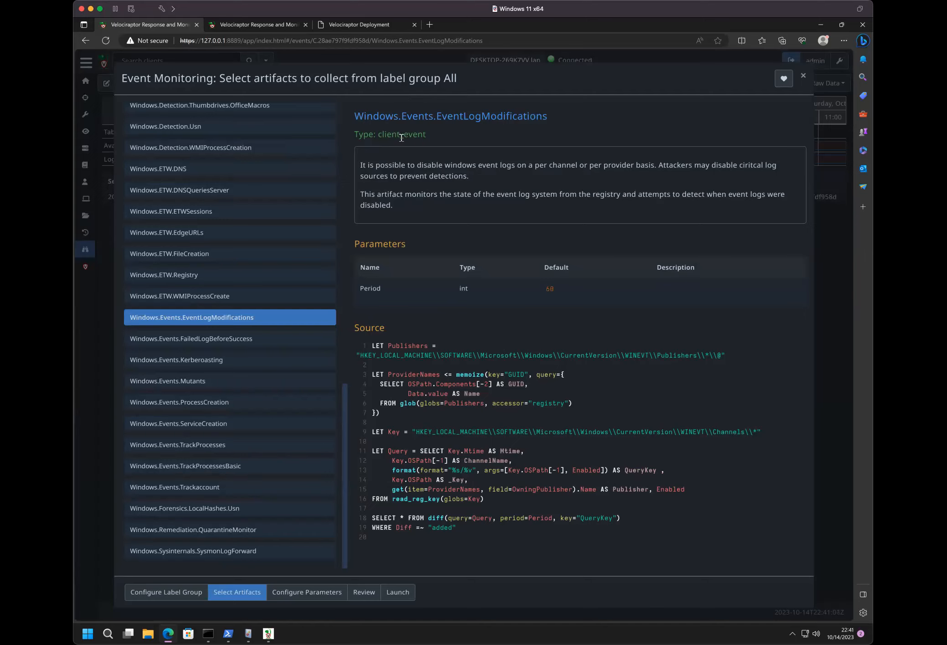
- Examine the type and the diff() query in the EventLogModifications artifact's source, and close the monitoring configuration without launching it
{"action": "triple_click", "coordinate": [385, 133]}
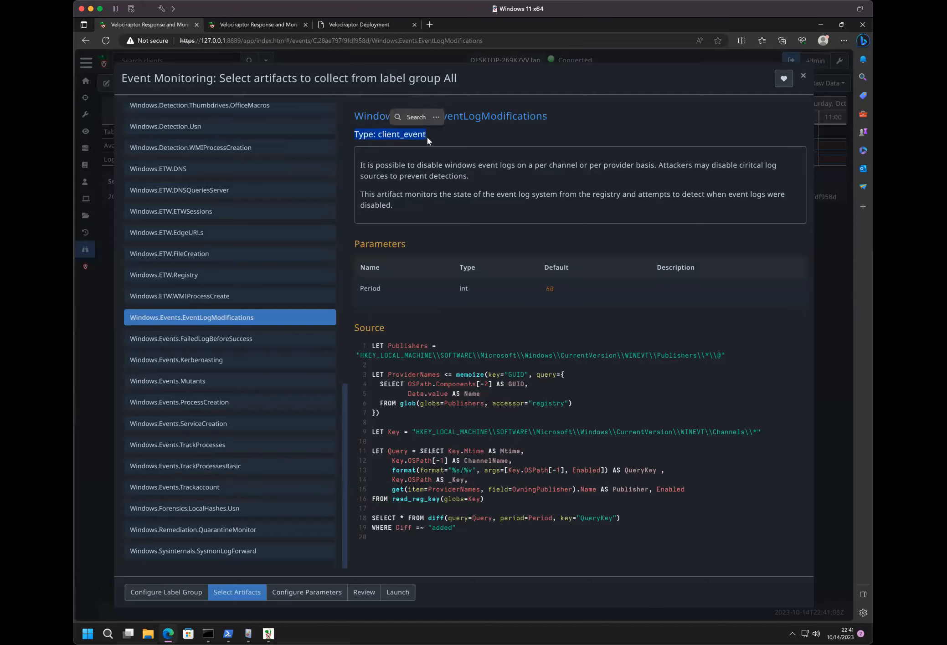
{"action": "left_click", "coordinate": [407, 135]}
{"action": "double_click", "coordinate": [407, 135]}
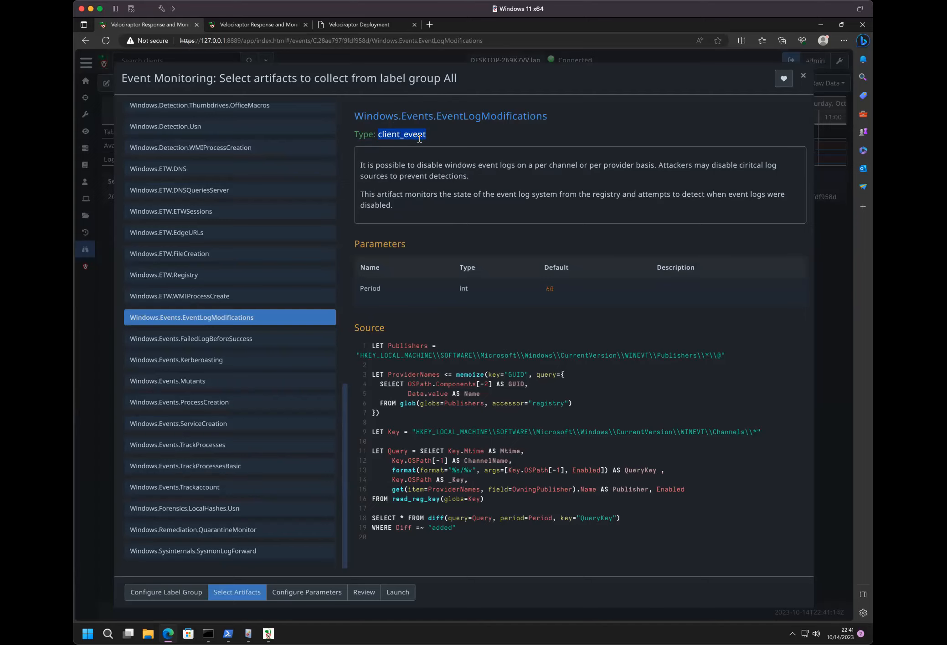
{"action": "triple_click", "coordinate": [432, 518]}
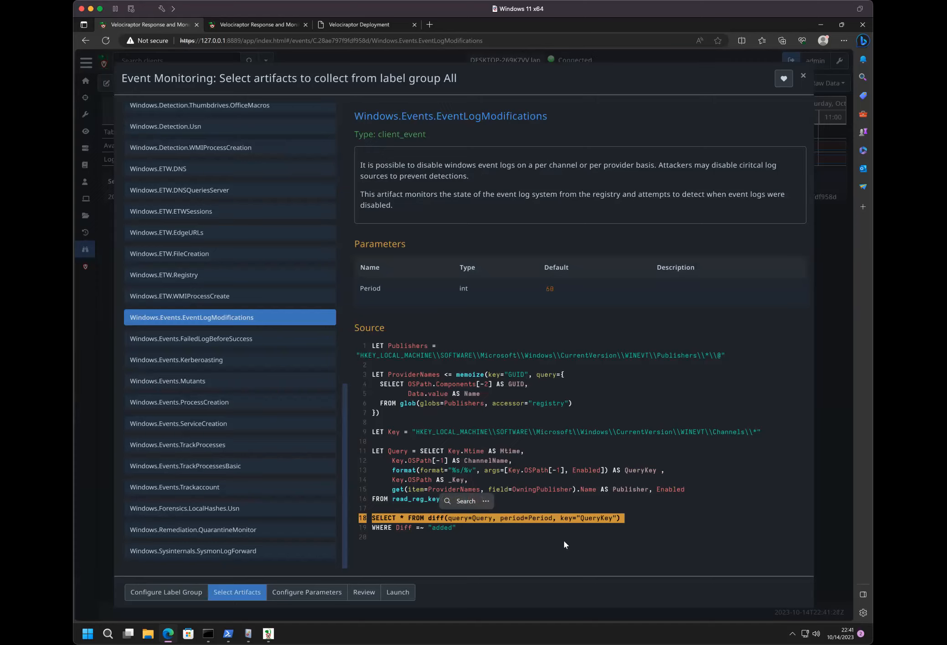
{"action": "left_click", "coordinate": [551, 281]}
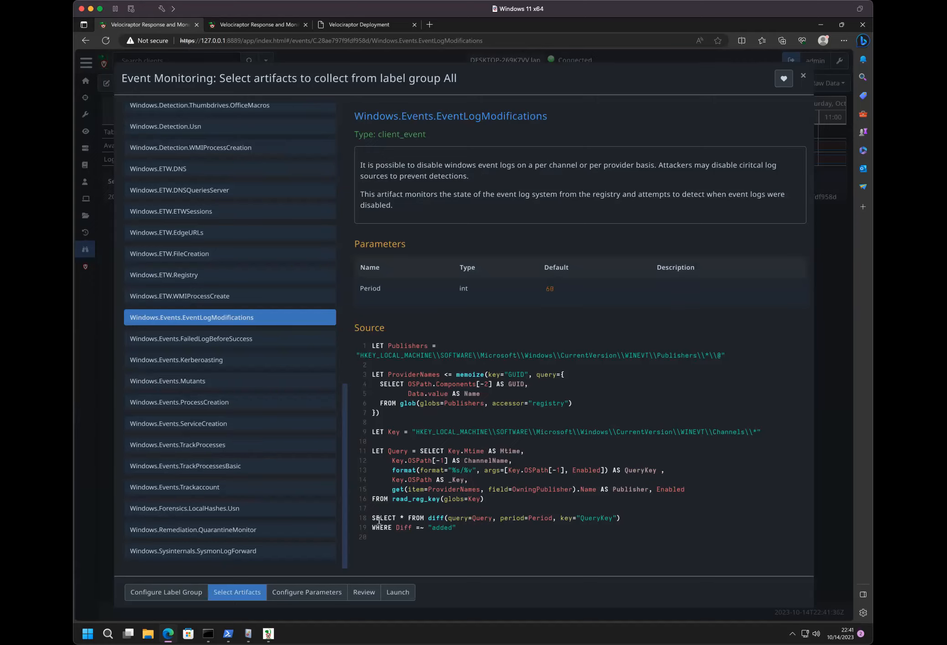
{"action": "left_click", "coordinate": [804, 76]}
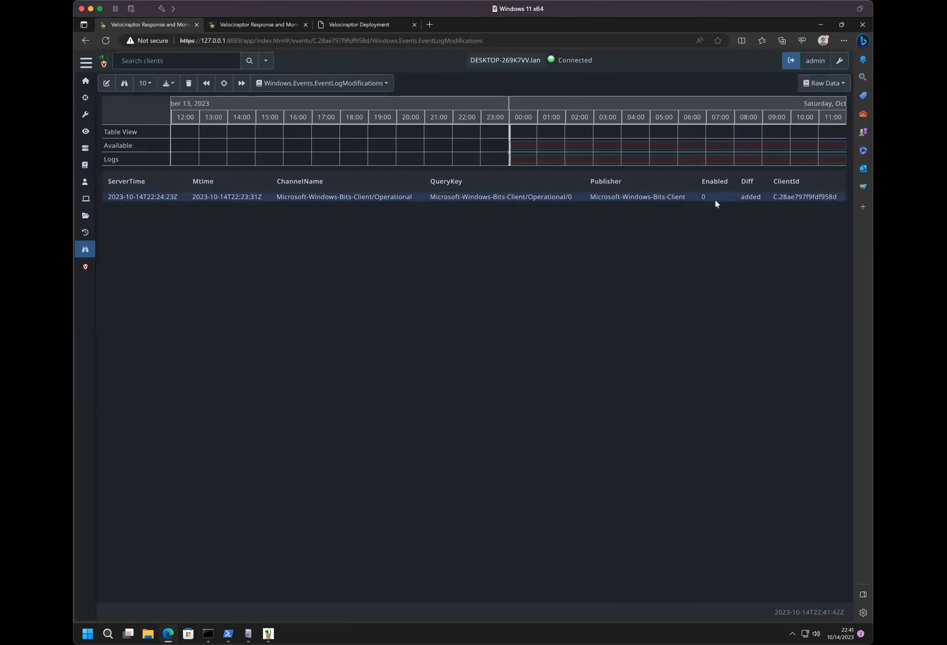
- Switch to Event Viewer, enable the Bits-Client Operational log and return to Velociraptor
{"action": "left_click", "coordinate": [247, 634]}
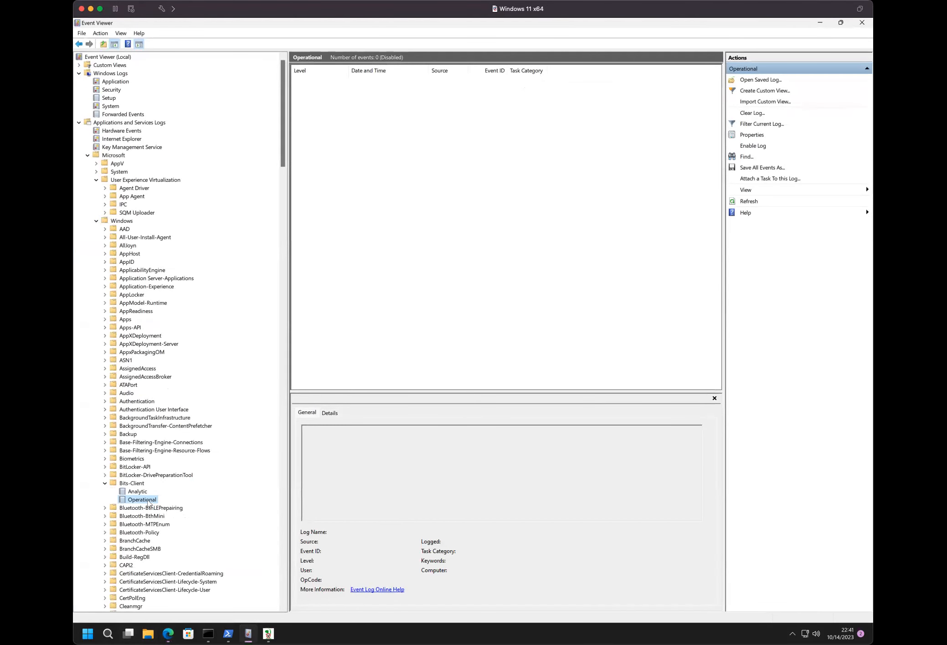
{"action": "right_click", "coordinate": [148, 503]}
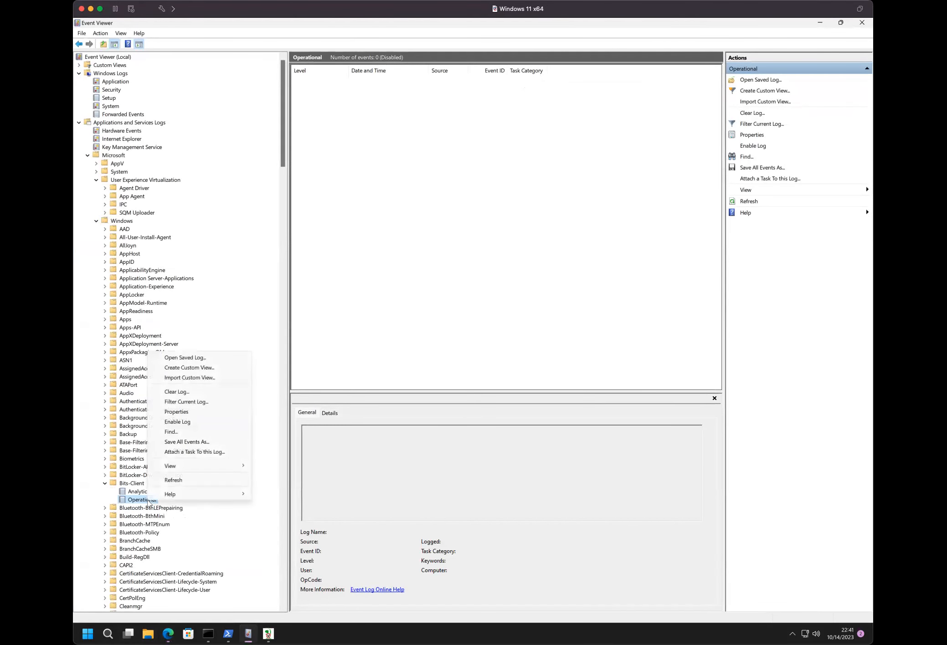
{"action": "left_click", "coordinate": [169, 422]}
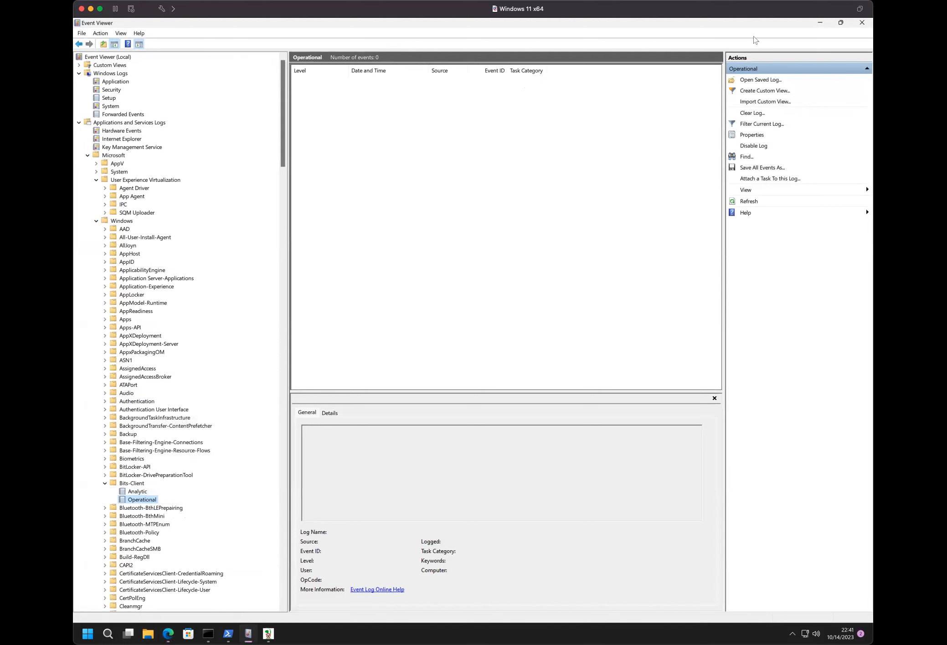
{"action": "left_click", "coordinate": [820, 24]}
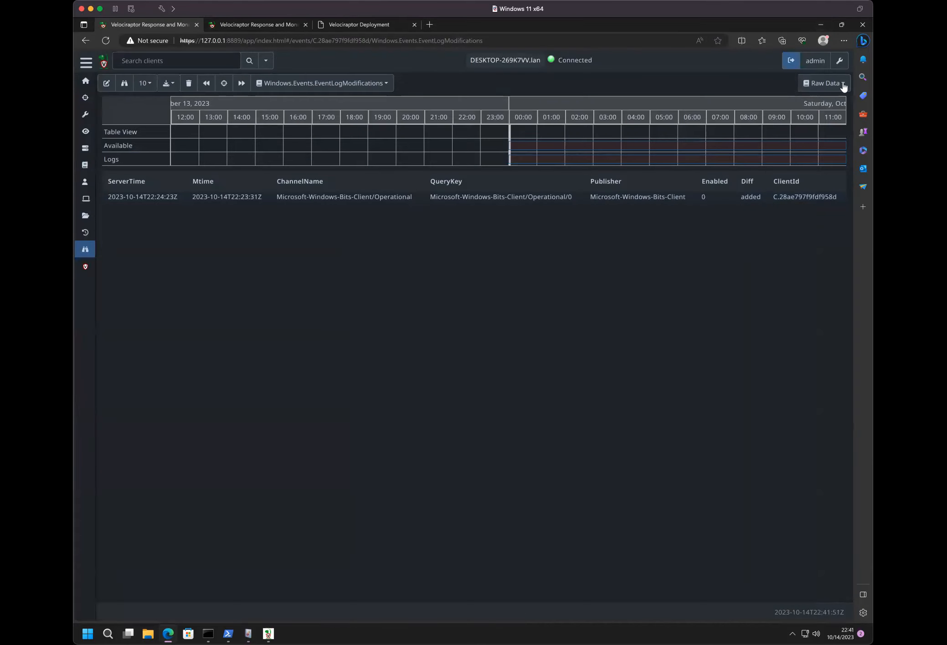
- Review the monitoring logs of Windows.Events.EventLogModifications and Exchange.Windows.Events.Bitsadmin, and show the raw data of the Bitsadmin artifact
{"action": "left_click", "coordinate": [828, 85]}
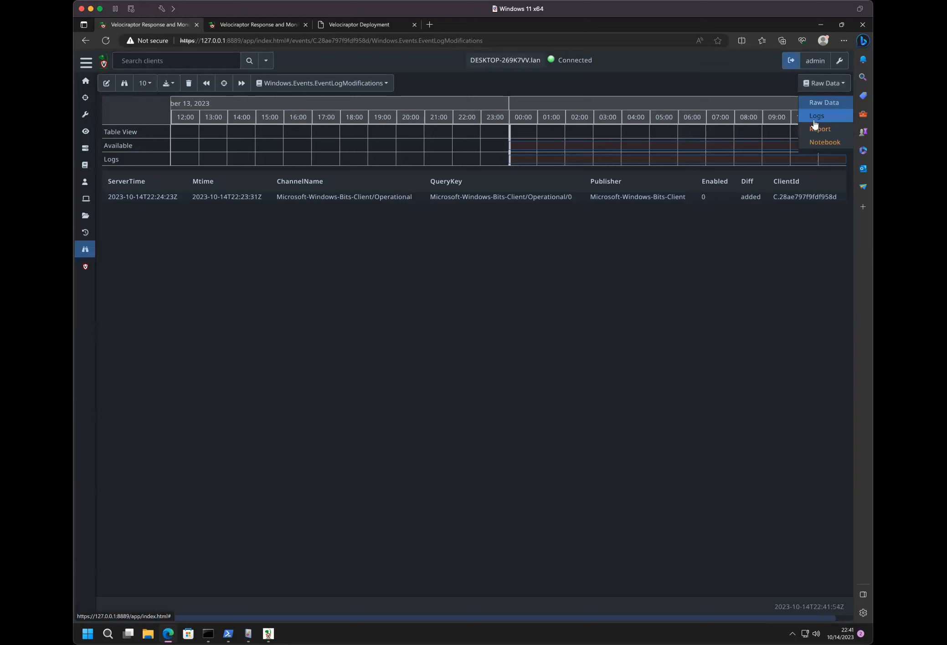
{"action": "left_click", "coordinate": [814, 121]}
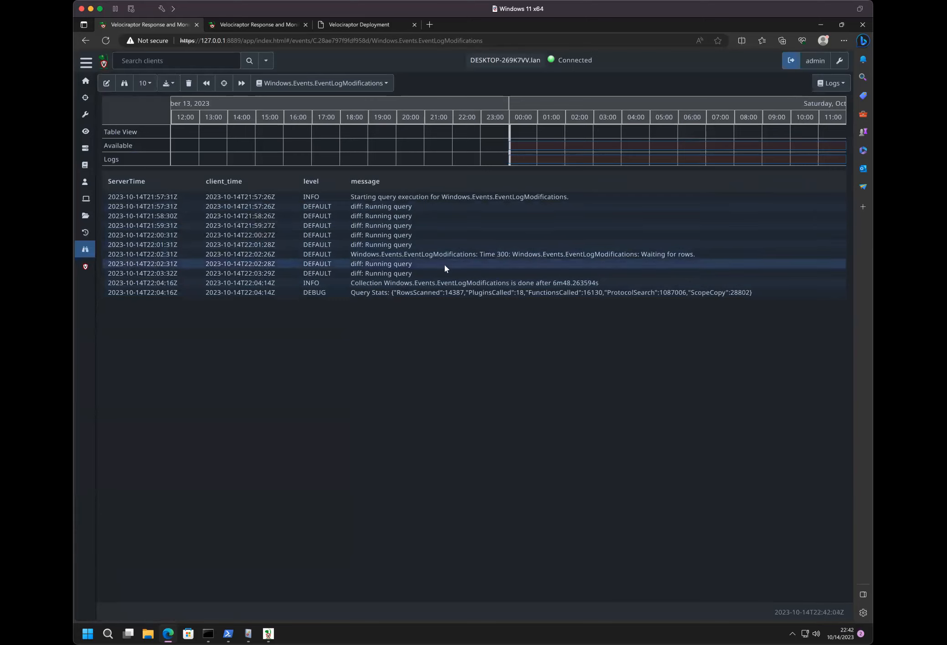
{"action": "left_click", "coordinate": [312, 86]}
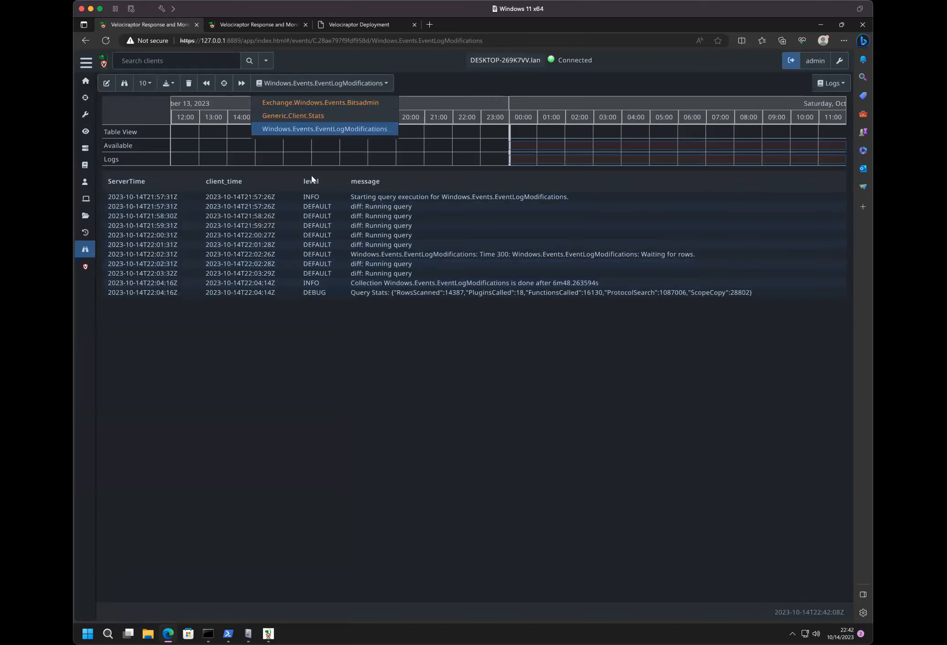
{"action": "left_click", "coordinate": [314, 102]}
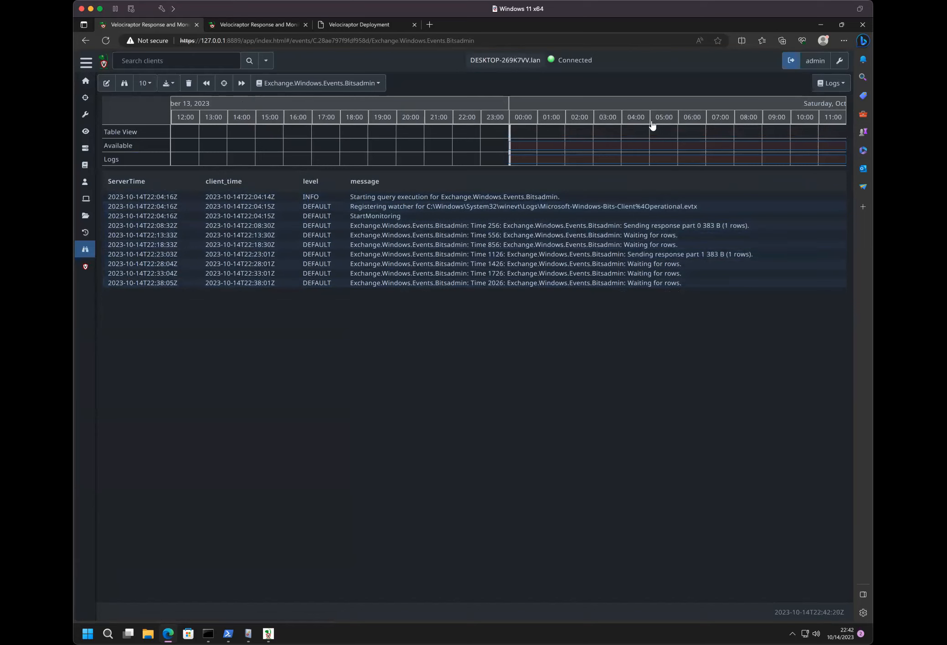
{"action": "left_click", "coordinate": [831, 83]}
{"action": "left_click", "coordinate": [827, 104]}
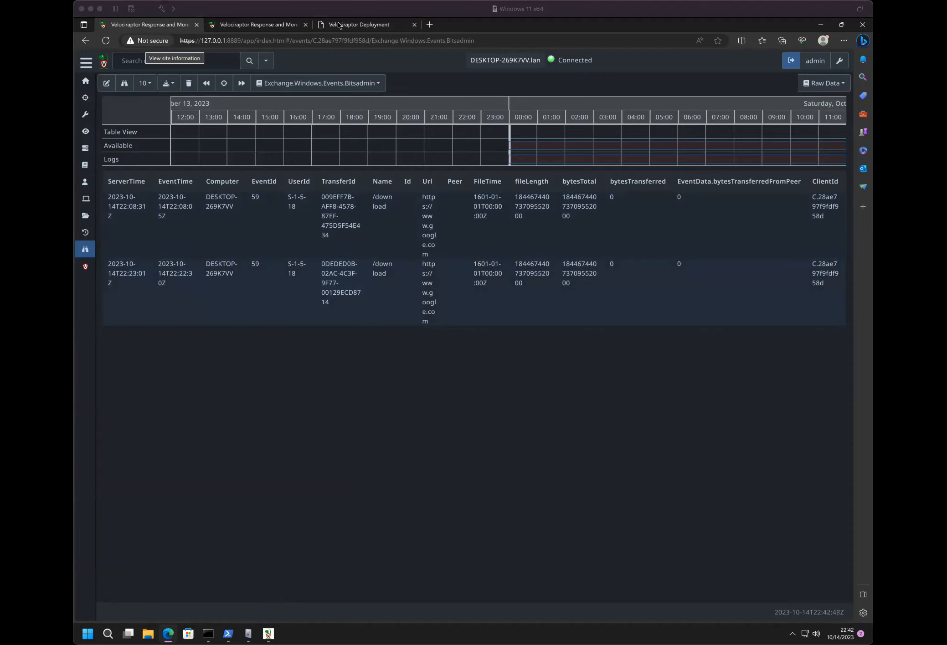
- Open the Windows.EventLogs.Bitsadmin exchange page at docs.velociraptor.app/exchange/artifacts/pages/bitsadmin/ in a new browser tab
{"action": "left_click", "coordinate": [431, 24]}
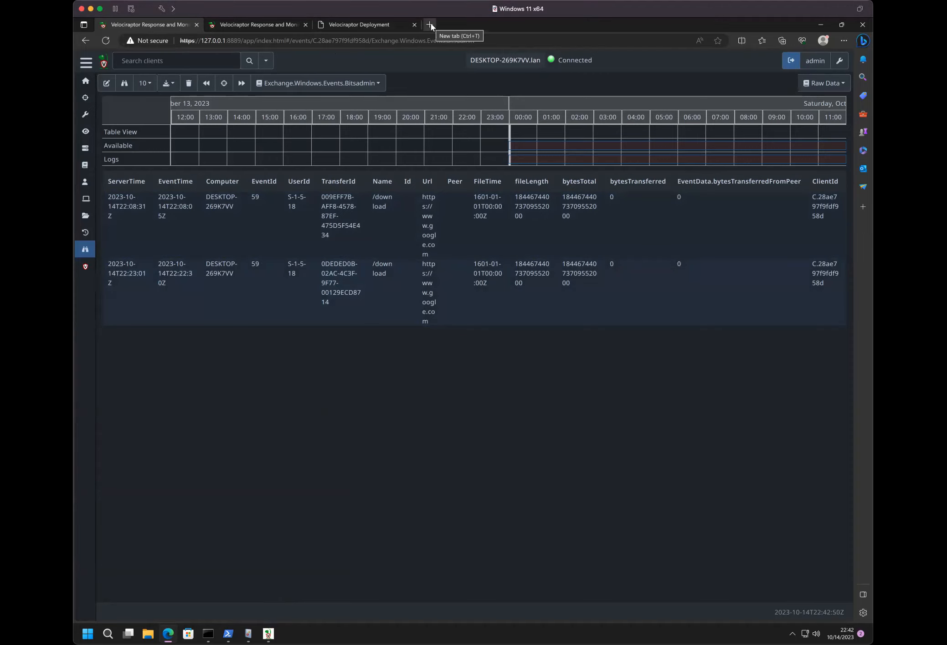
{"action": "left_click", "coordinate": [431, 24]}
{"action": "type", "text": "https://docs.velociraptor.app/exchange/artifacts/pages/bitsadmin/"}
{"action": "key", "text": "Return"}
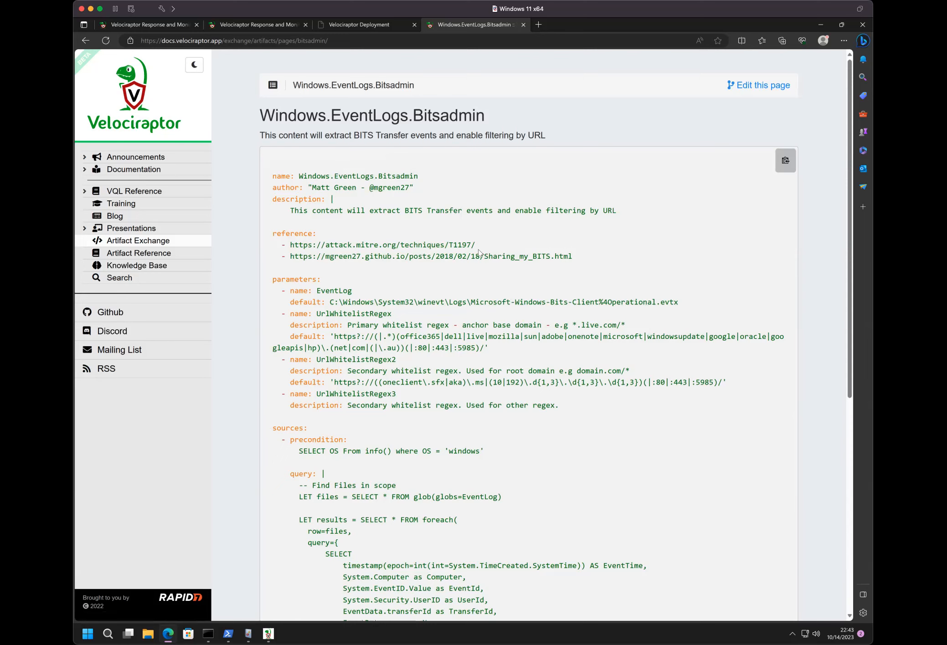
- Examine the parameters, URL whitelist regexes and VQL query of Windows.EventLogs.Bitsadmin, and return to the client's Bitsadmin events
{"action": "scroll", "coordinate": [358, 296], "scroll_direction": "down", "scroll_amount": 8}
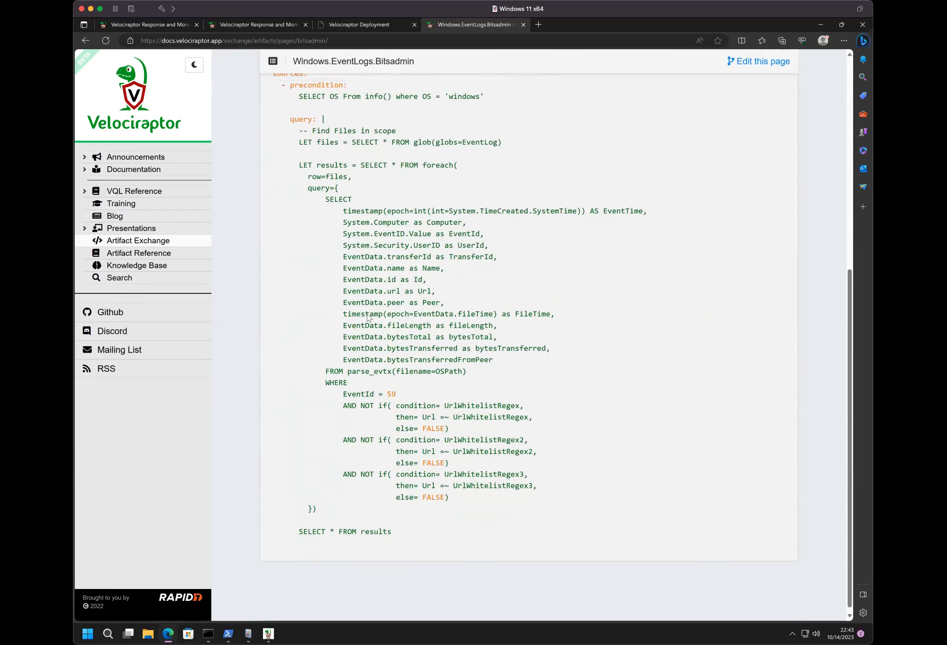
{"action": "scroll", "coordinate": [368, 318], "scroll_direction": "up", "scroll_amount": 8}
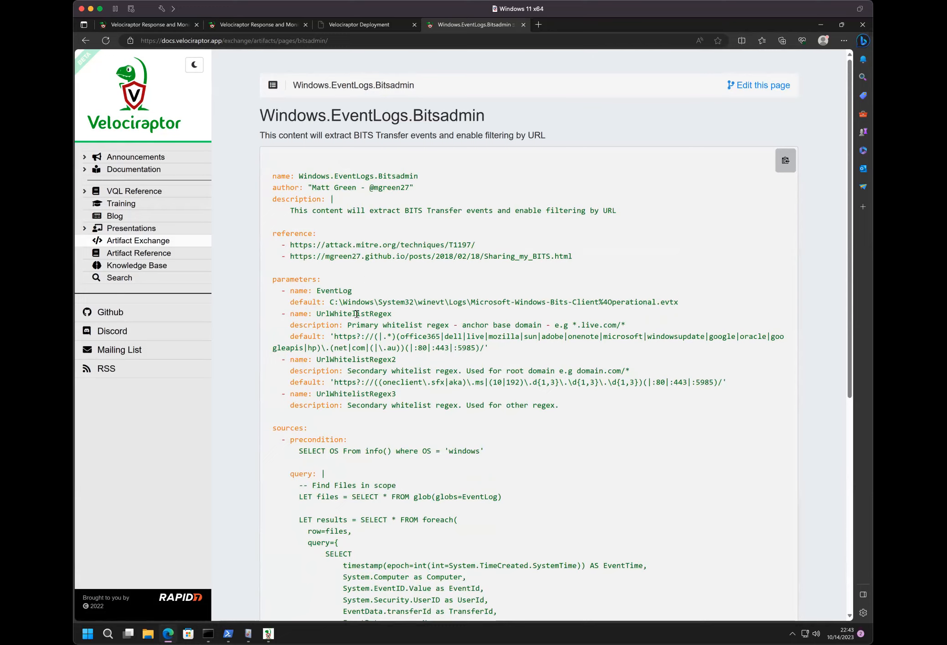
{"action": "scroll", "coordinate": [356, 314], "scroll_direction": "down", "scroll_amount": 8}
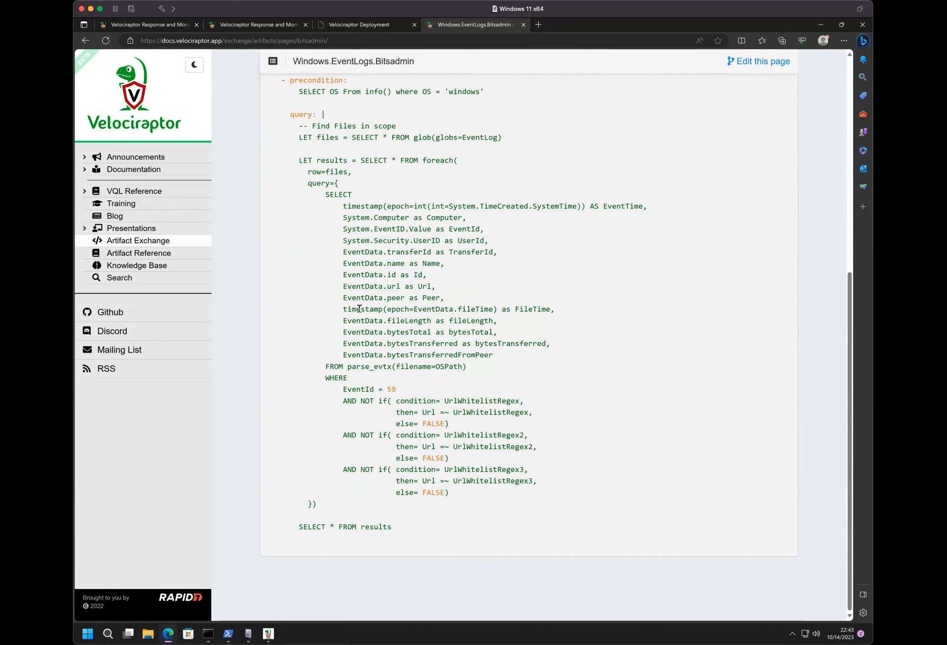
{"action": "scroll", "coordinate": [332, 256], "scroll_direction": "up", "scroll_amount": 8}
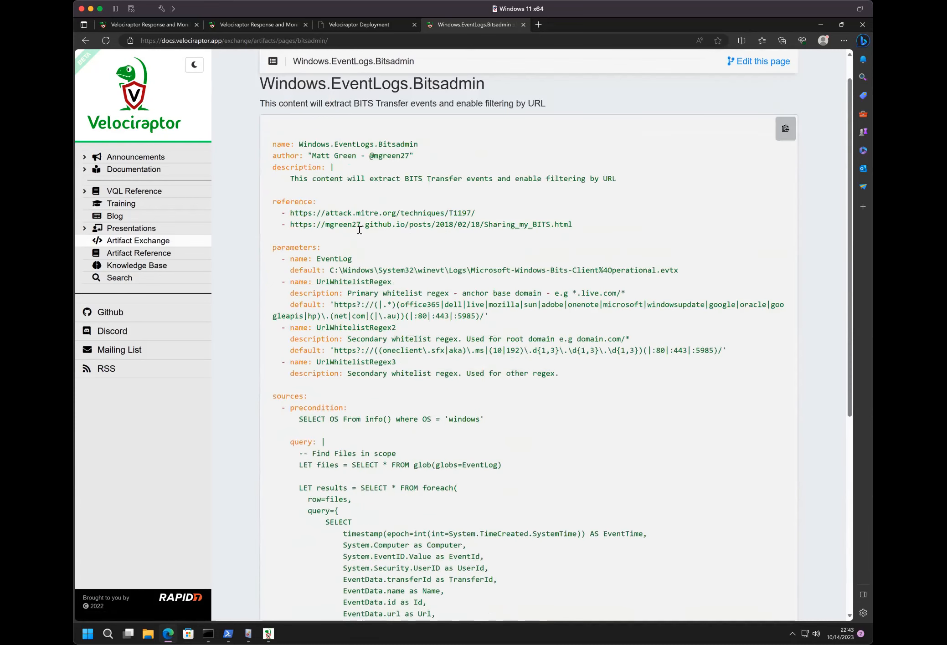
{"action": "scroll", "coordinate": [342, 339], "scroll_direction": "down", "scroll_amount": 8}
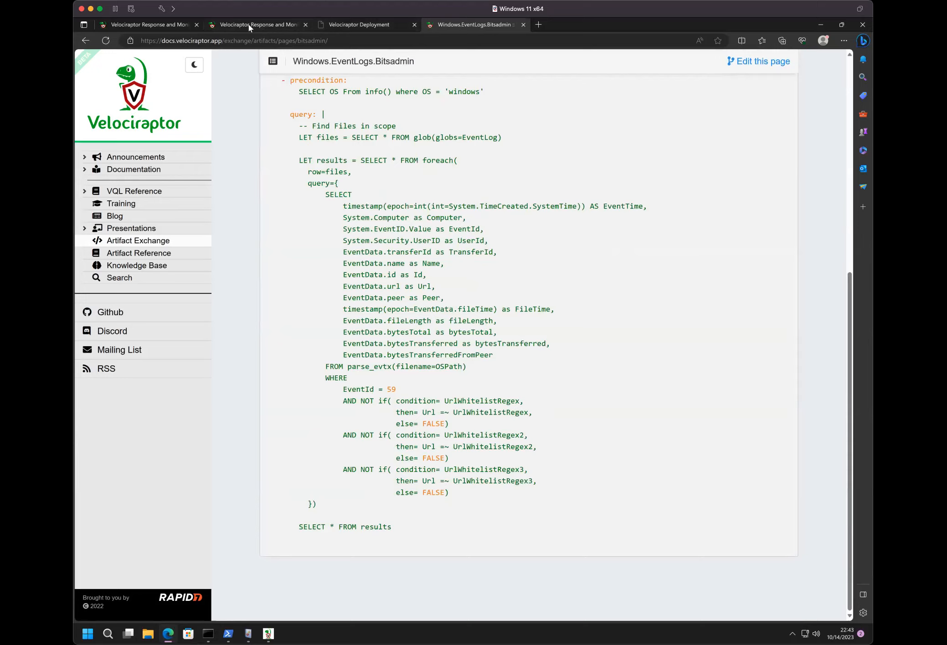
{"action": "left_click", "coordinate": [155, 28]}
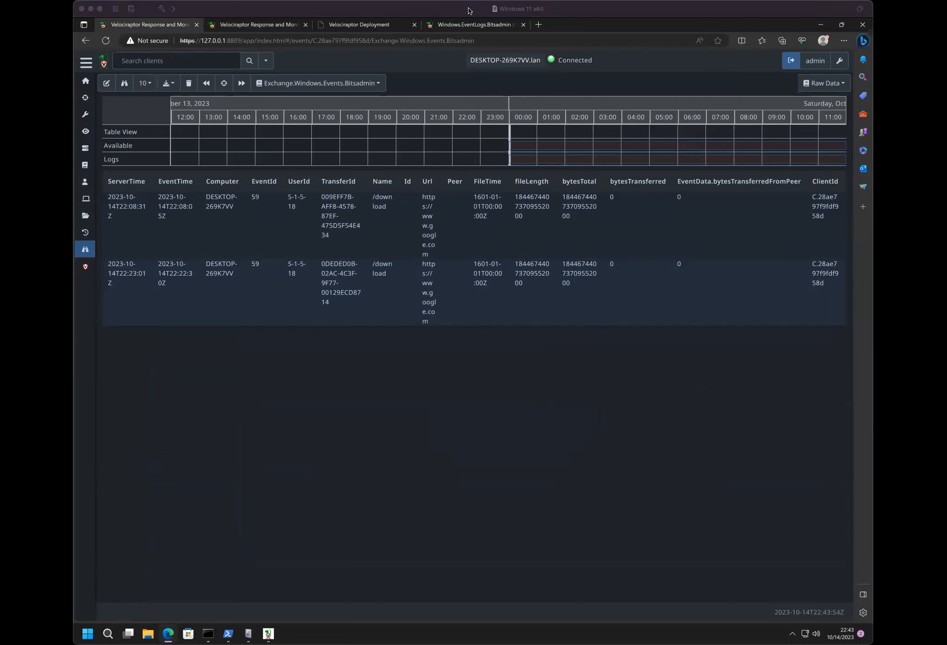
{"action": "left_click", "coordinate": [336, 27]}
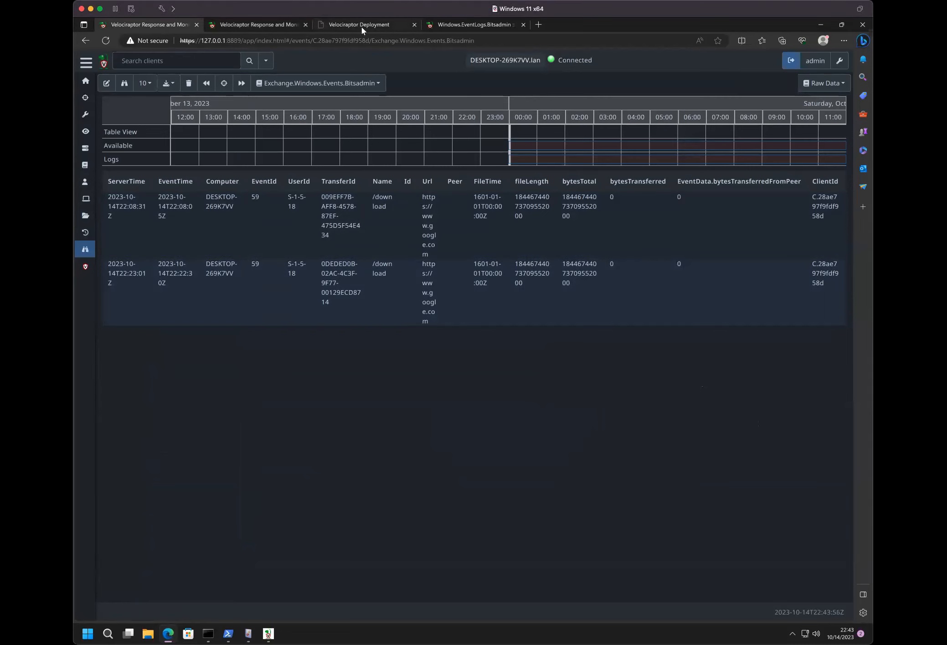
{"action": "left_click", "coordinate": [363, 30]}
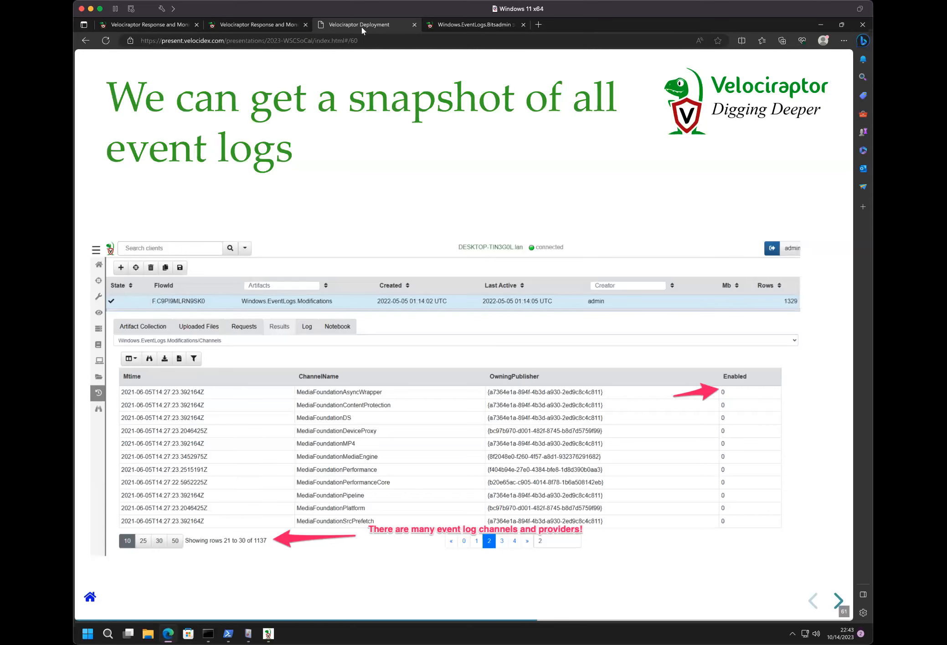
{"action": "left_click", "coordinate": [475, 24]}
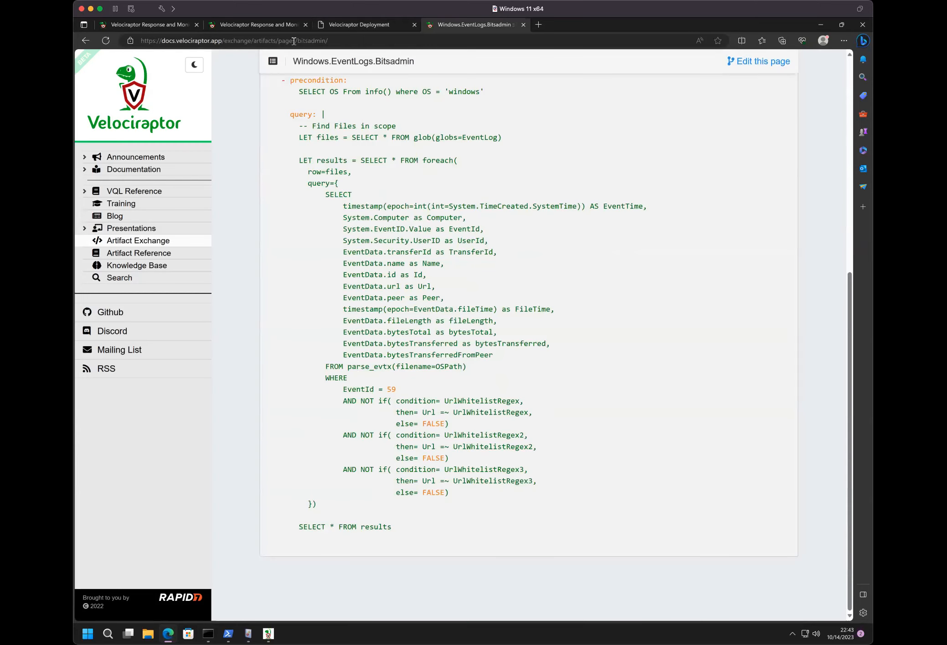
{"action": "left_click", "coordinate": [255, 25]}
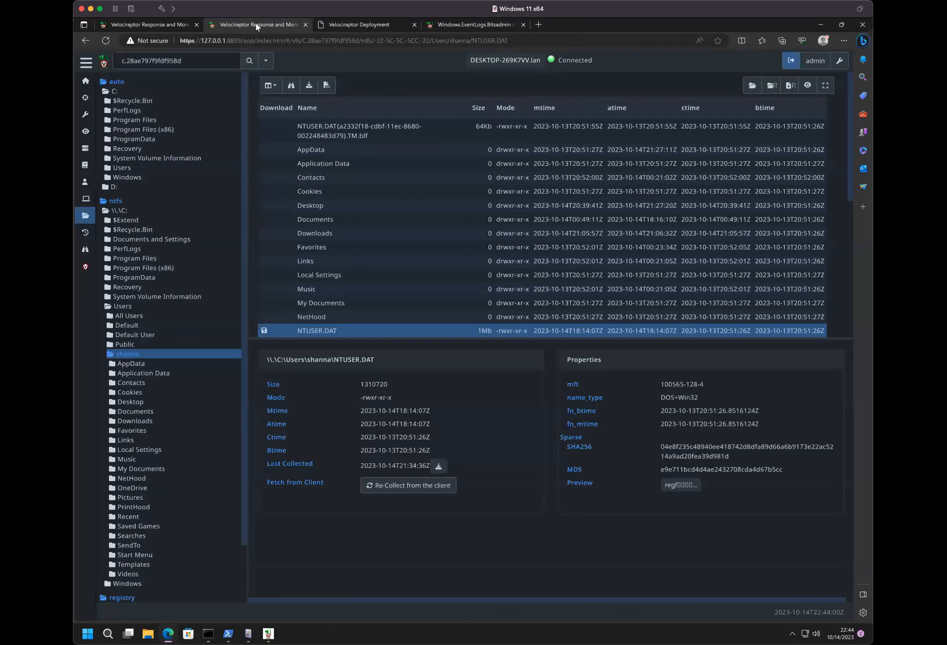
{"action": "left_click", "coordinate": [148, 26]}
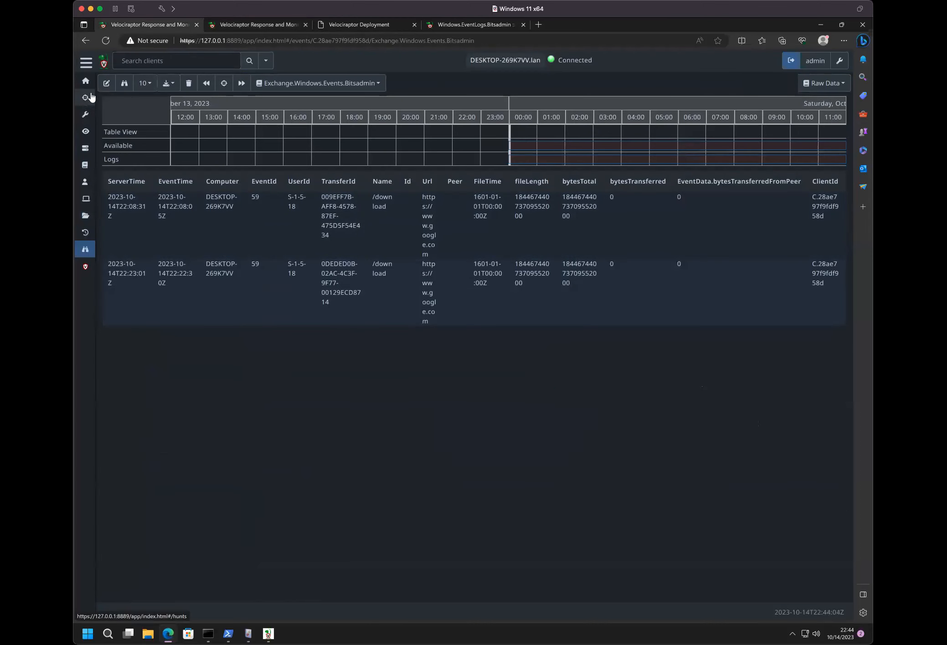
{"action": "left_click", "coordinate": [109, 82]}
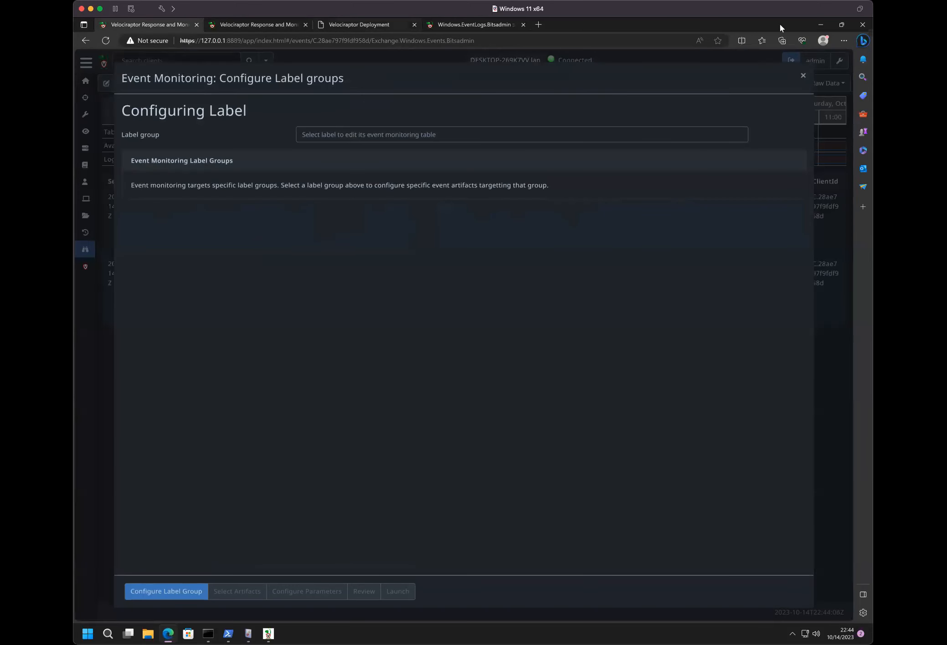
{"action": "left_click", "coordinate": [803, 76]}
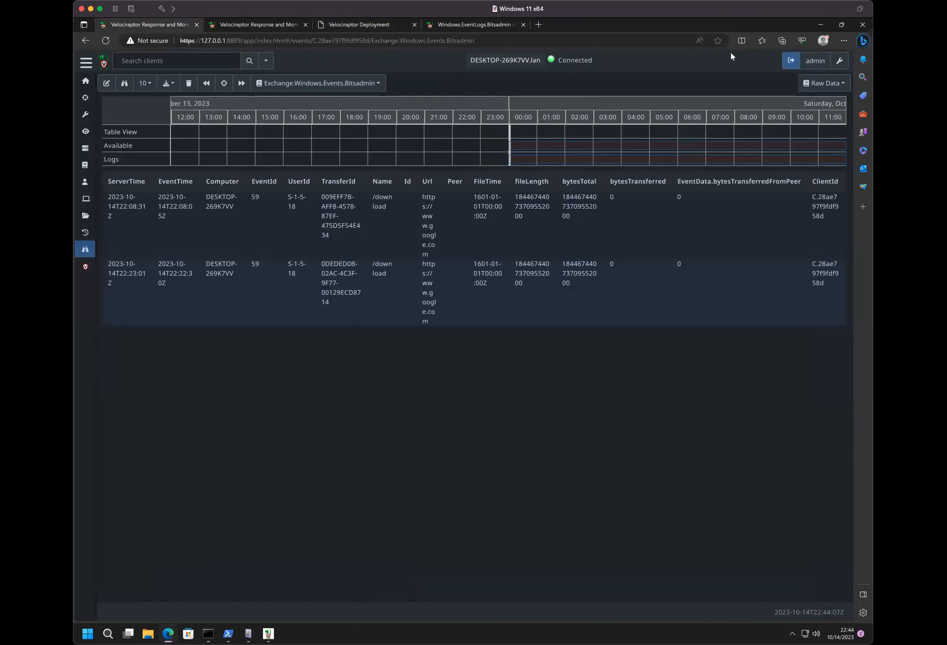
- Return to the Windows.EventLogs.Bitsadmin documentation page and open the Artifact Exchange overview to view its latest community artifacts
{"action": "left_click", "coordinate": [452, 26]}
{"action": "left_click", "coordinate": [358, 26]}
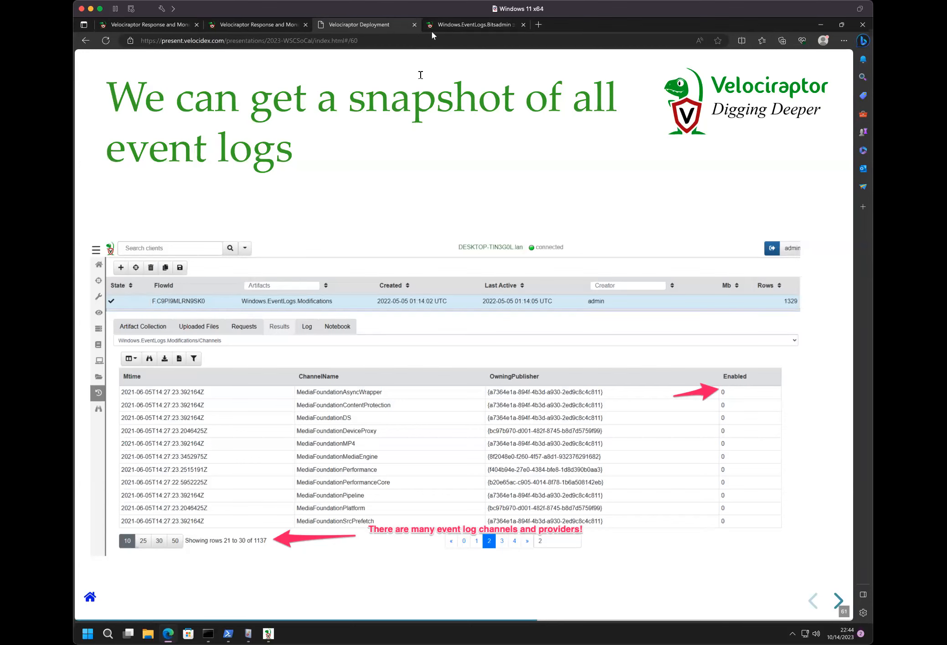
{"action": "left_click", "coordinate": [451, 27]}
{"action": "scroll", "coordinate": [335, 192], "scroll_direction": "up", "scroll_amount": 5}
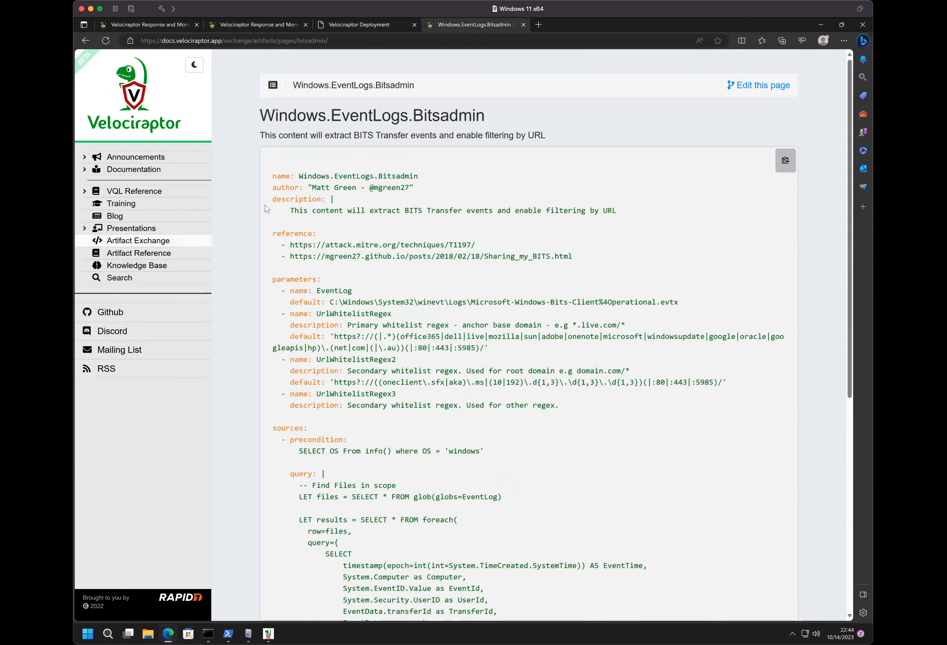
{"action": "left_click", "coordinate": [114, 243]}
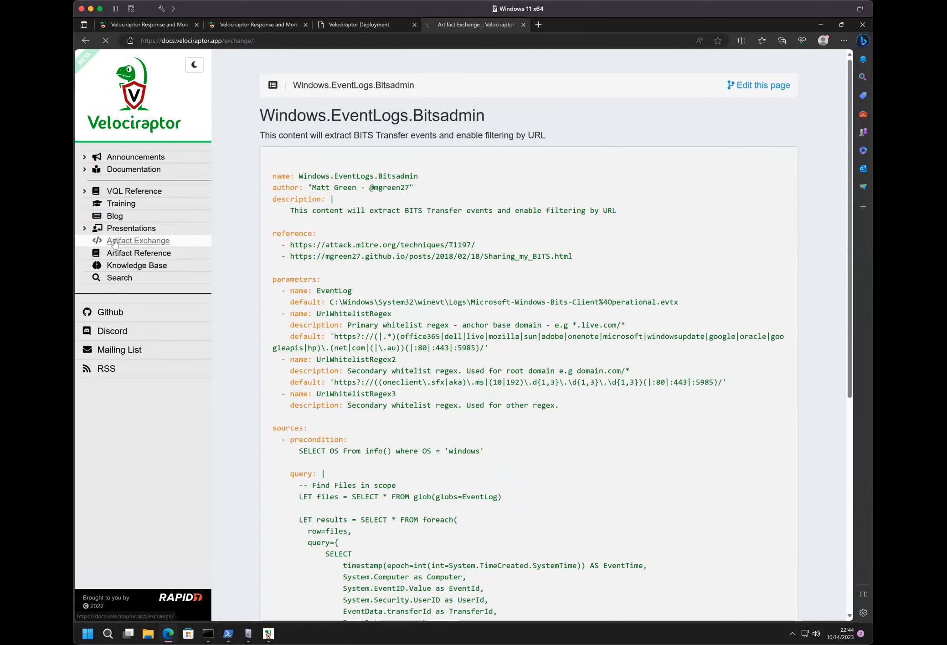
{"action": "left_click_drag", "start_coordinate": [784, 314], "coordinate": [786, 315]}
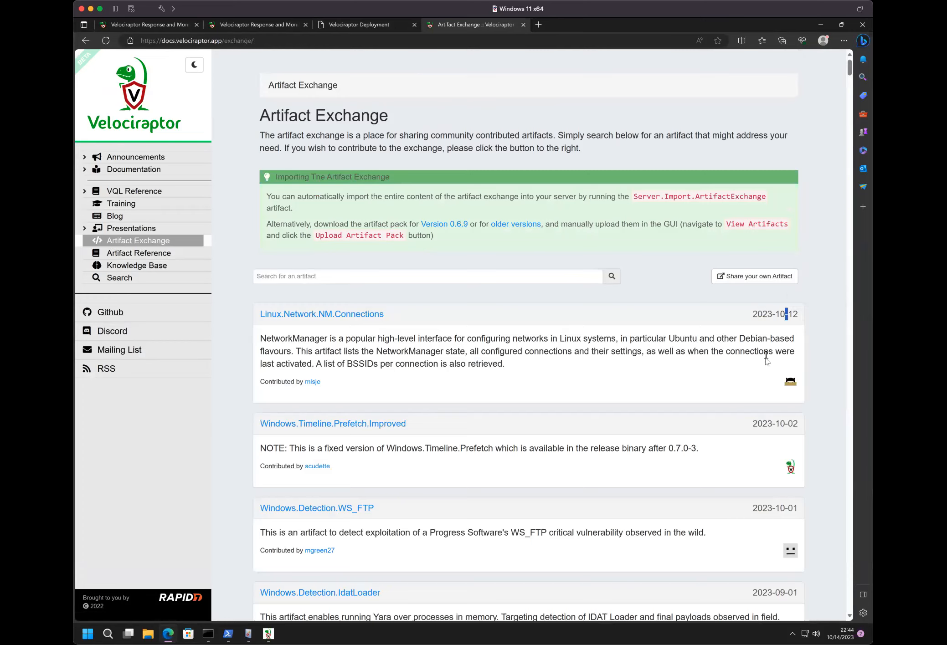
{"action": "left_click", "coordinate": [631, 311]}
- Show how to share your own artifact by following the contribution link to GitHub, and close that browser tab
{"action": "left_click", "coordinate": [757, 282]}
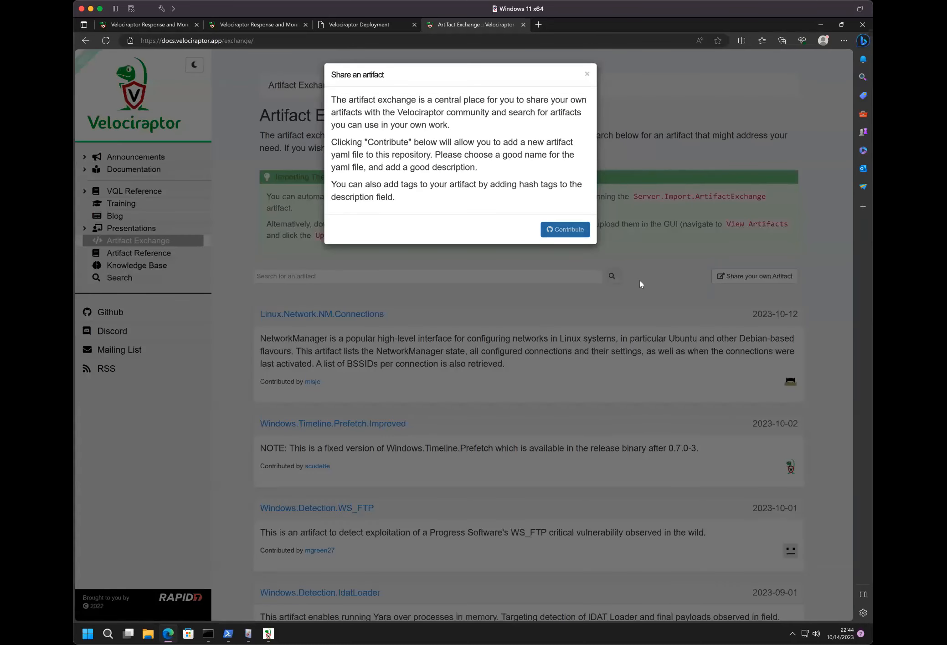
{"action": "left_click", "coordinate": [567, 231]}
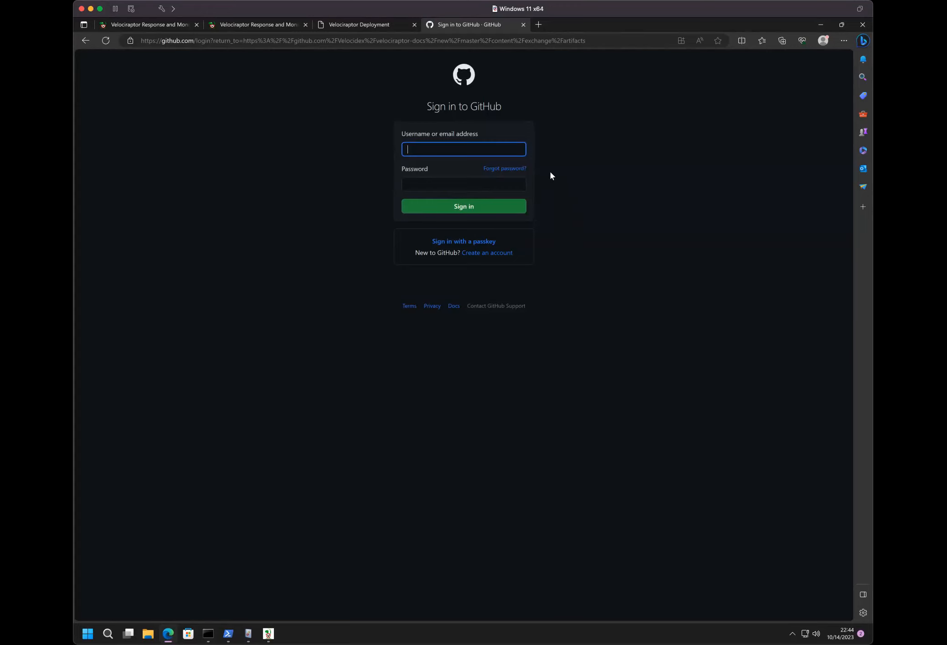
{"action": "left_click", "coordinate": [523, 25]}
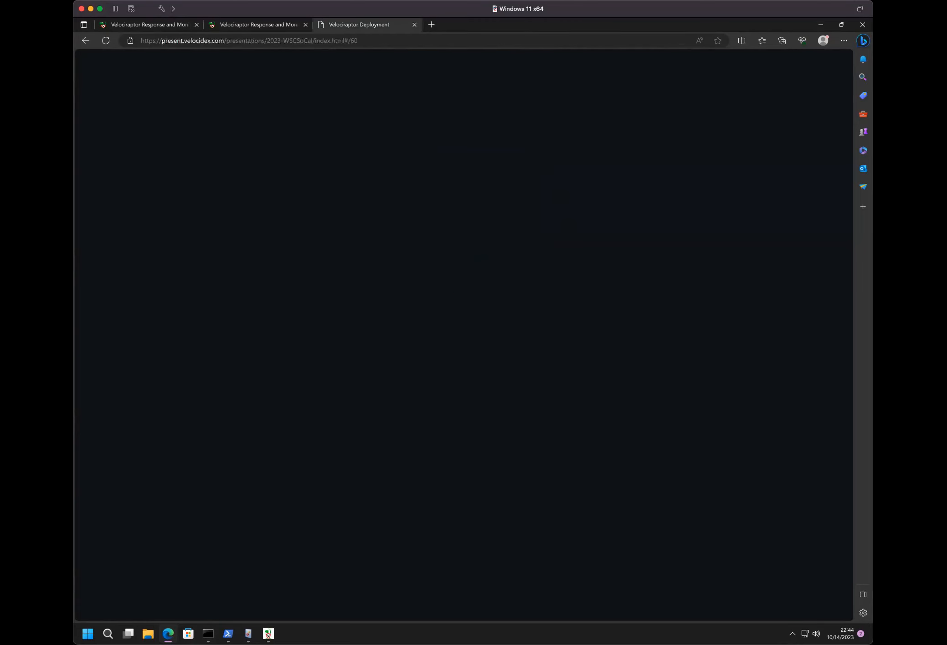
- Open the Windows.Detection.WS_FTP exchange page at docs.velociraptor.app/exchange/artifacts/pages/ws_ftp/ in a new browser tab
{"action": "left_click", "coordinate": [261, 25]}
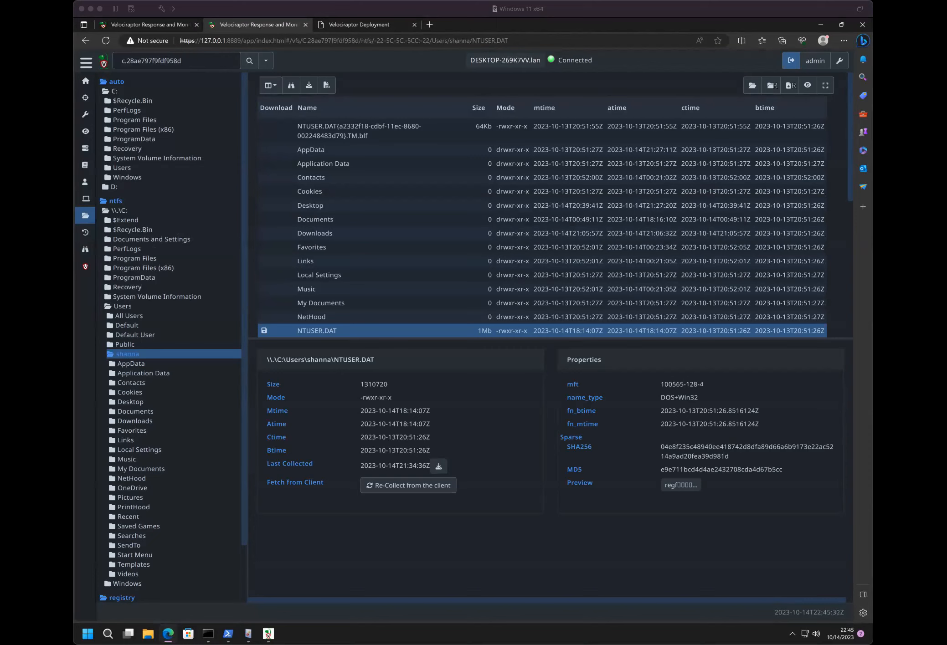
{"action": "left_click", "coordinate": [433, 23]}
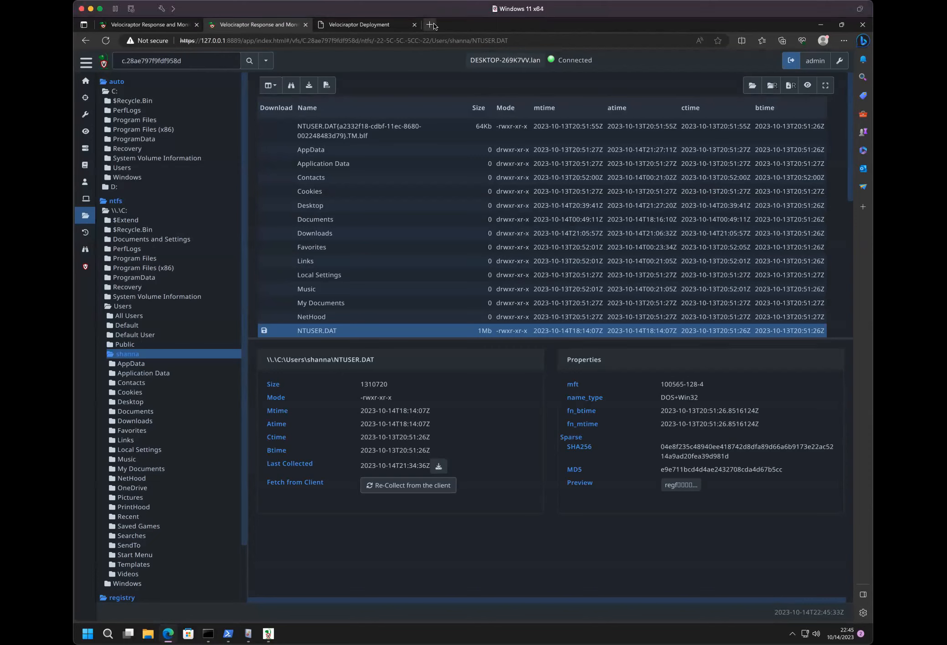
{"action": "left_click", "coordinate": [432, 24]}
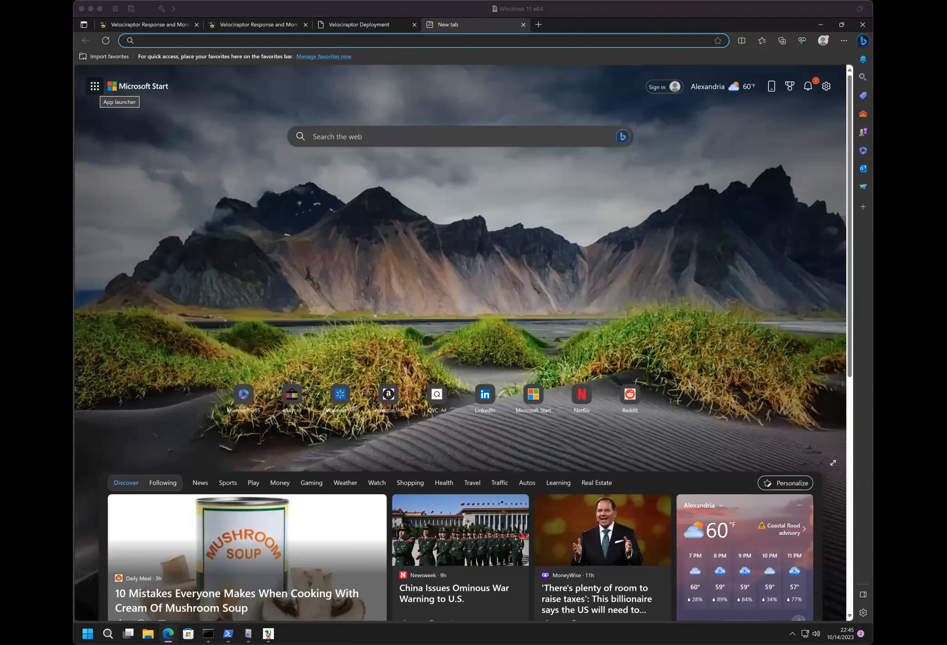
{"action": "left_click", "coordinate": [401, 35]}
{"action": "type", "text": "https://docs.velociraptor.app/exchange/artifacts/pages/ws_ftp/"}
{"action": "key", "text": "Return"}
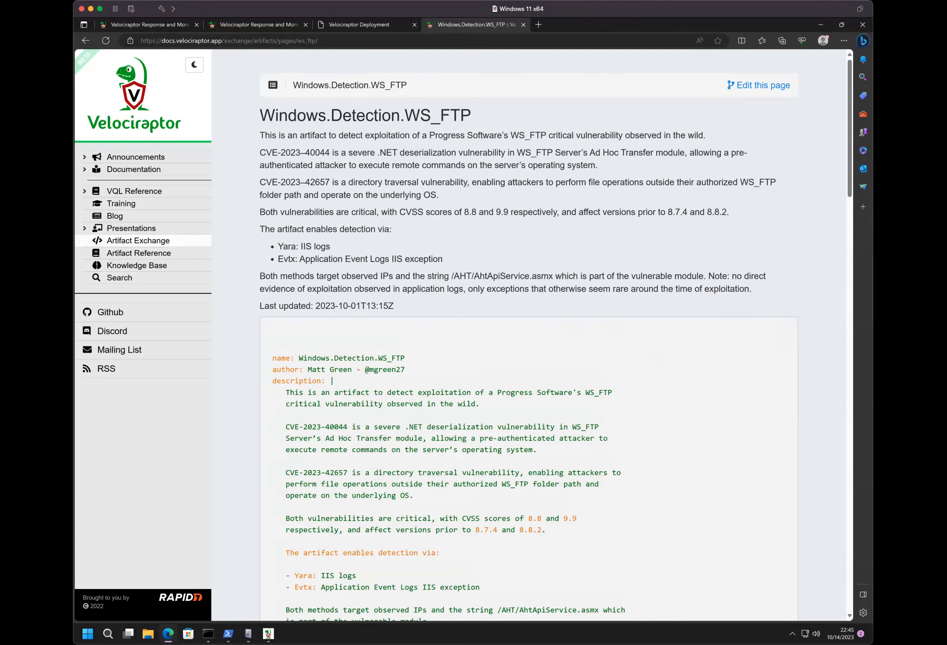
- Examine the description, parameters and LogYara rule of the Windows.Detection.WS_FTP artifact
{"action": "scroll", "coordinate": [292, 199], "scroll_direction": "down", "scroll_amount": 10}
{"action": "scroll", "coordinate": [292, 198], "scroll_direction": "up", "scroll_amount": 10}
{"action": "scroll", "coordinate": [580, 258], "scroll_direction": "down", "scroll_amount": 6}
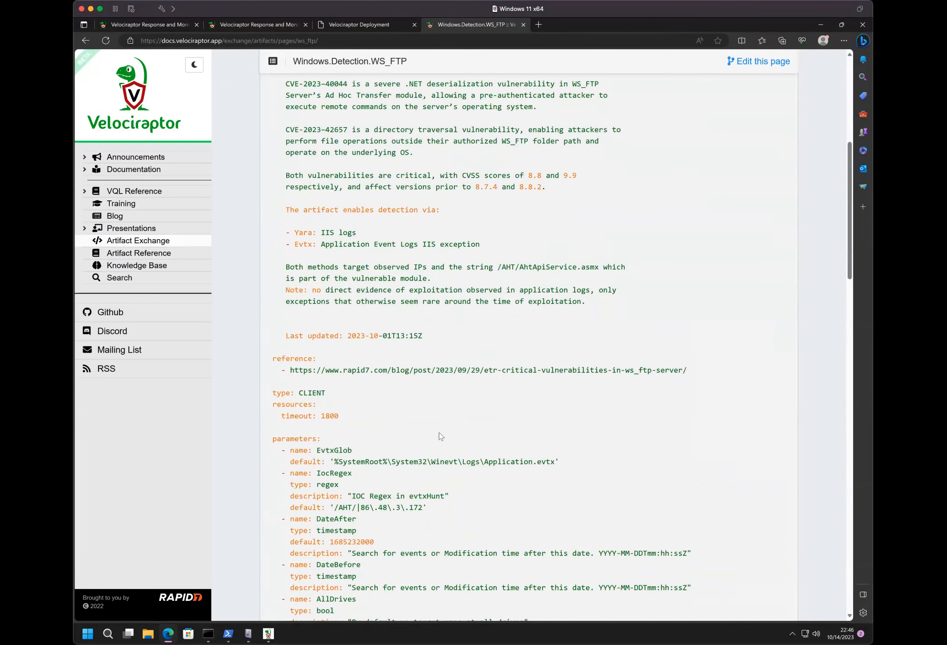
{"action": "scroll", "coordinate": [440, 436], "scroll_direction": "down", "scroll_amount": 6}
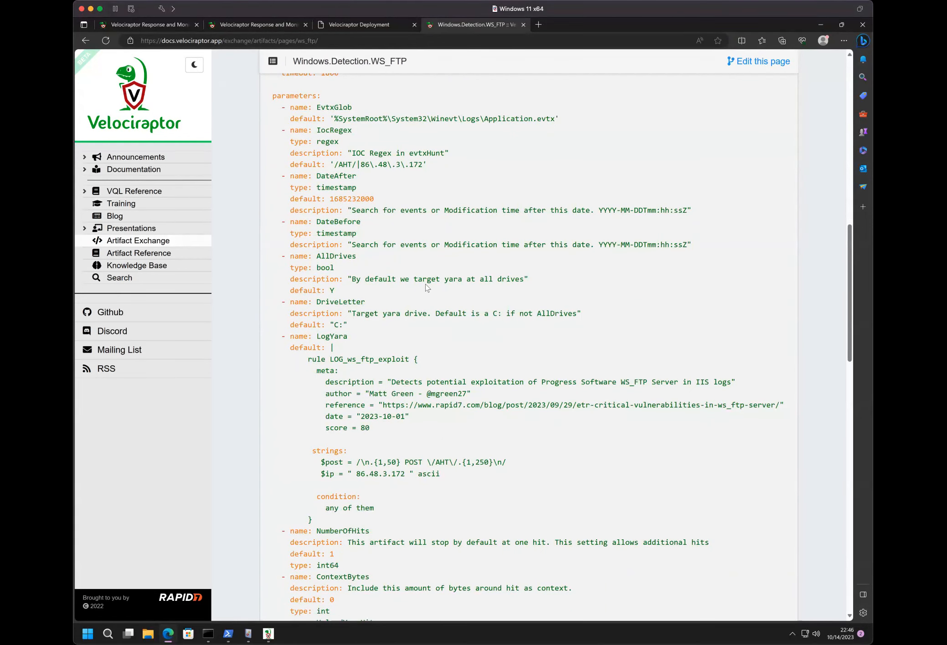
{"action": "scroll", "coordinate": [427, 287], "scroll_direction": "up", "scroll_amount": 15}
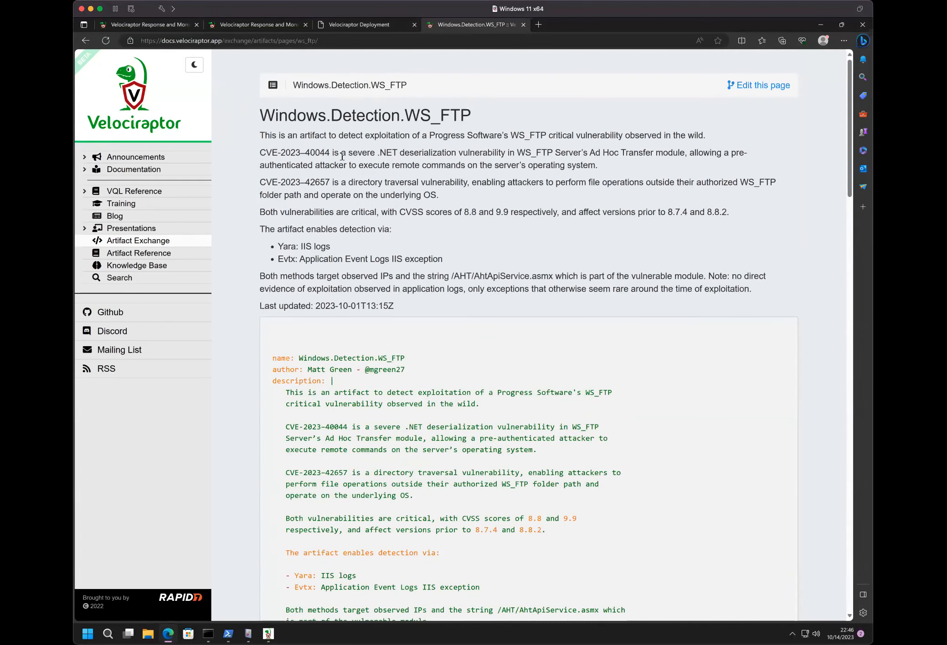
- Return to the Velociraptor Deployment presentation and advance past the targeted collection slides to the one on post-processing with notebooks
{"action": "left_click", "coordinate": [168, 27]}
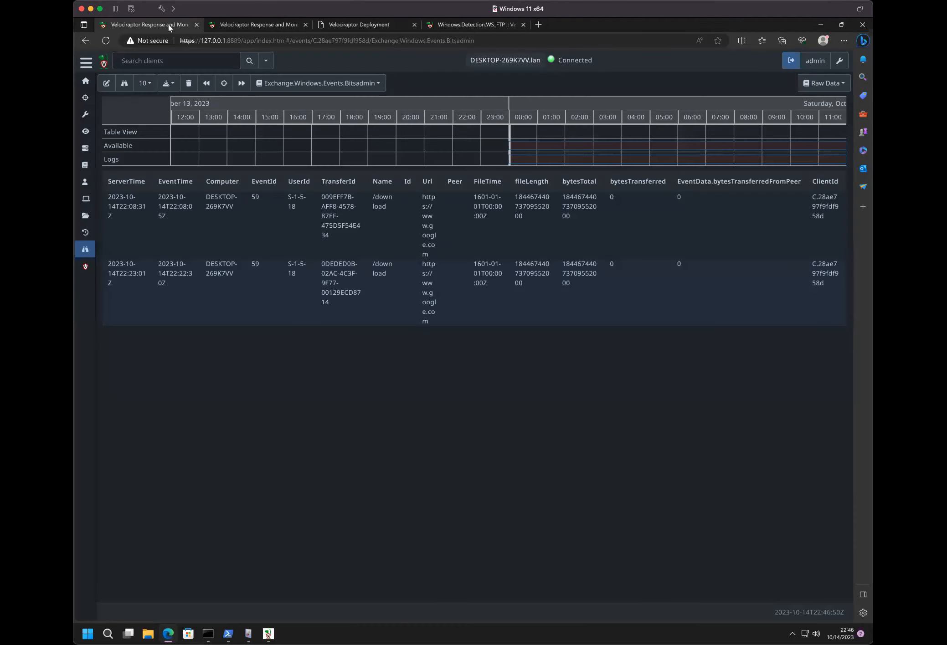
{"action": "left_click", "coordinate": [347, 25]}
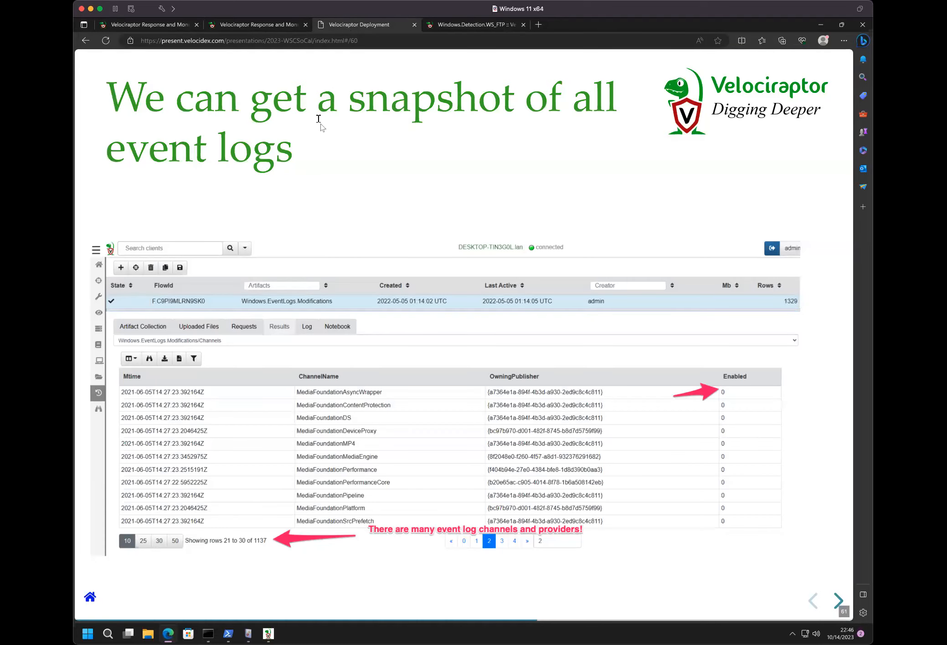
{"action": "key", "text": "Right"}
{"action": "key", "text": "Right"}
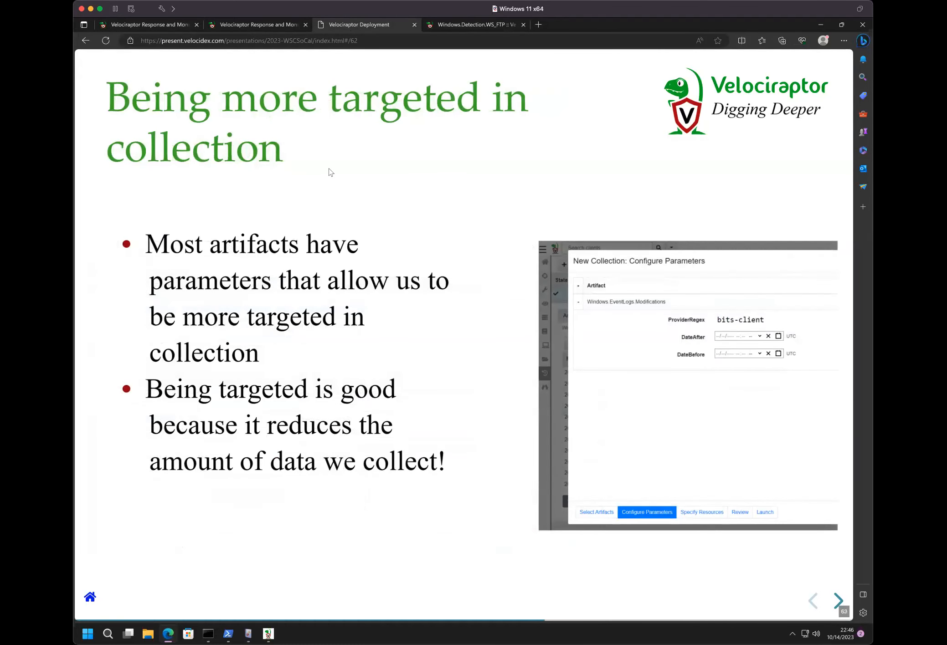
{"action": "key", "text": "Right"}
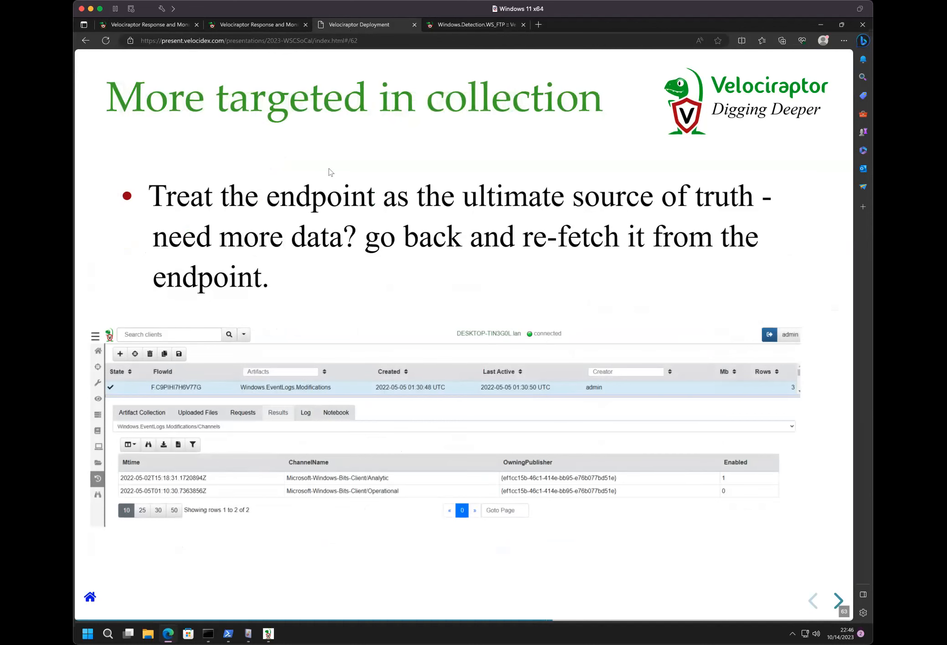
{"action": "key", "text": "Right"}
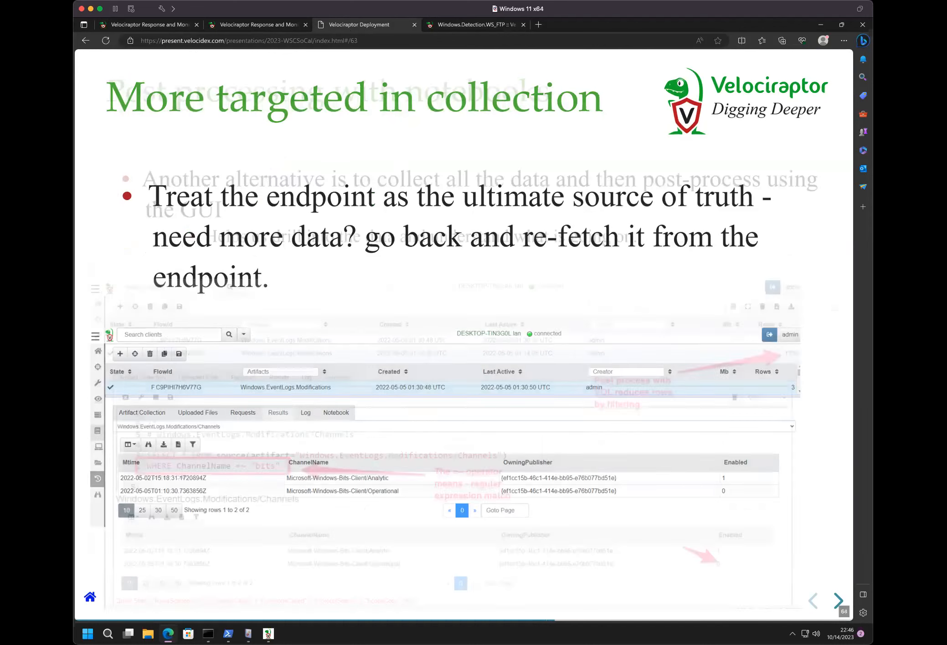
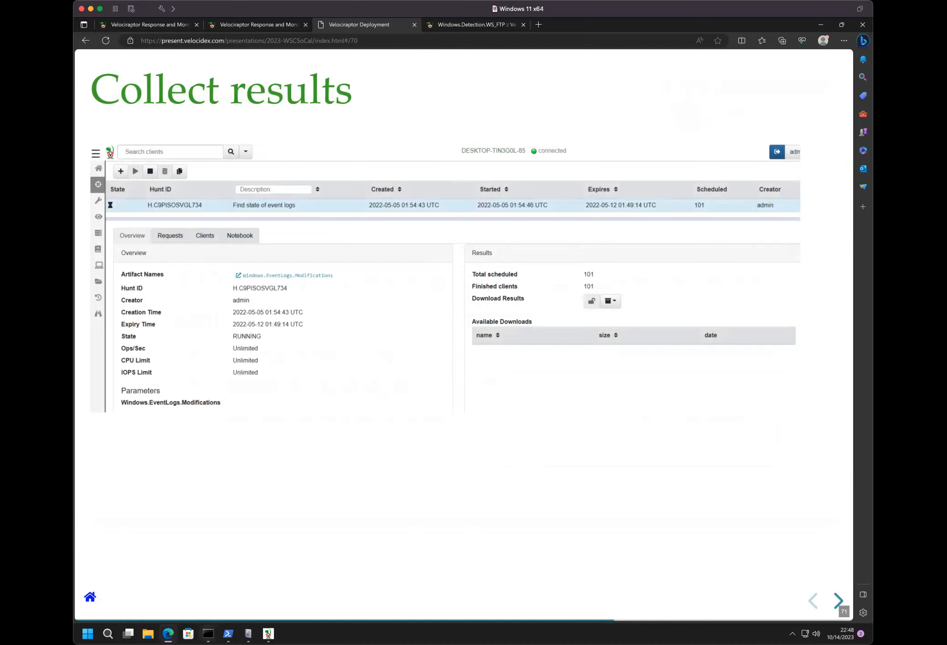
- Move from the Collect results slide to the Exercise - Stacking slide in the presentation
{"action": "left_click", "coordinate": [208, 634]}
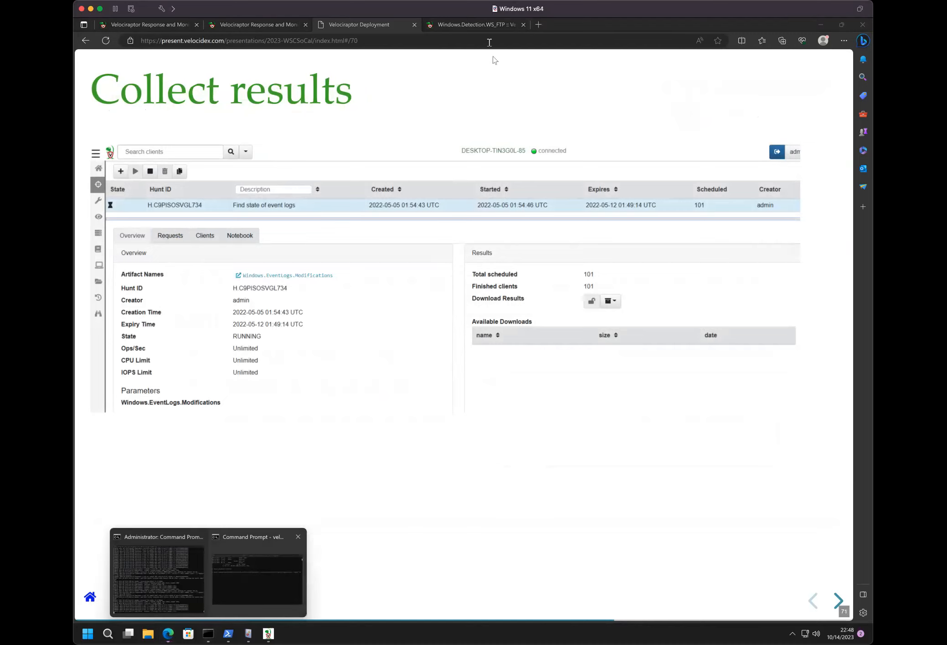
{"action": "left_click", "coordinate": [425, 262]}
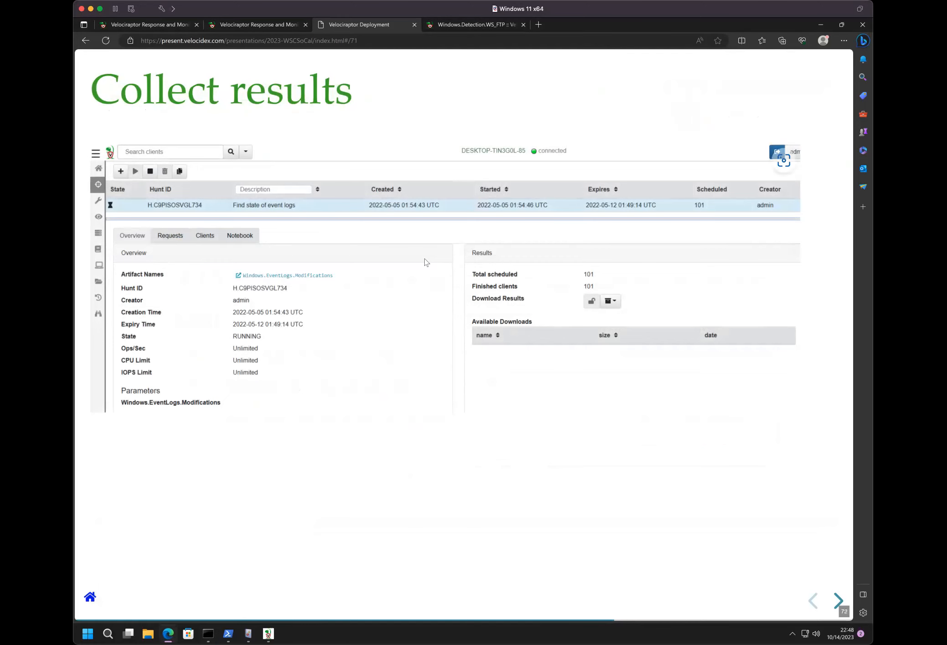
{"action": "key", "text": "Right"}
{"action": "key", "text": "Left"}
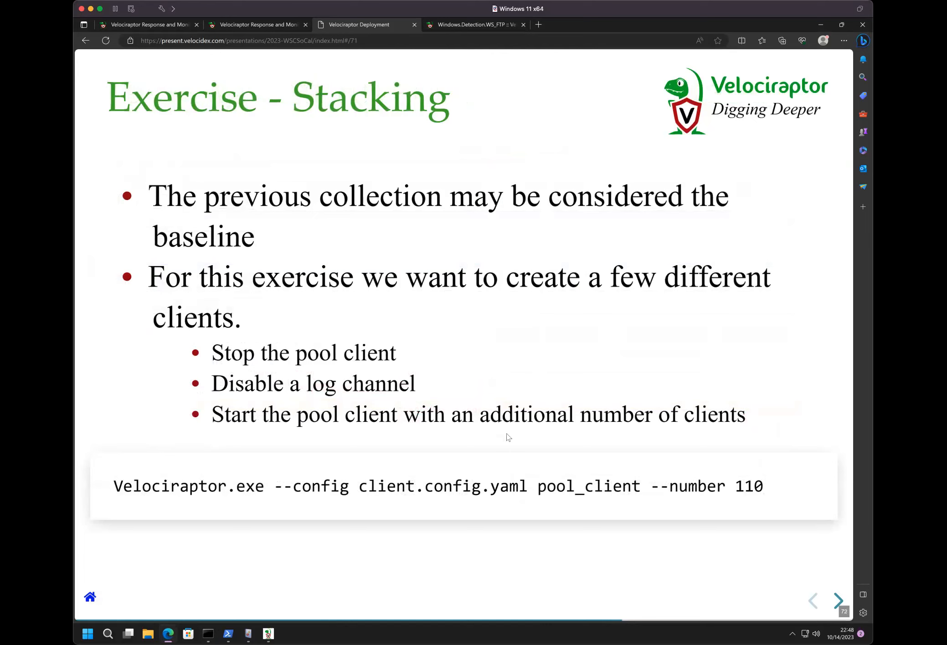
- Switch to the Velociraptor pool client console and stop the running pool client
{"action": "mouse_move", "coordinate": [207, 634]}
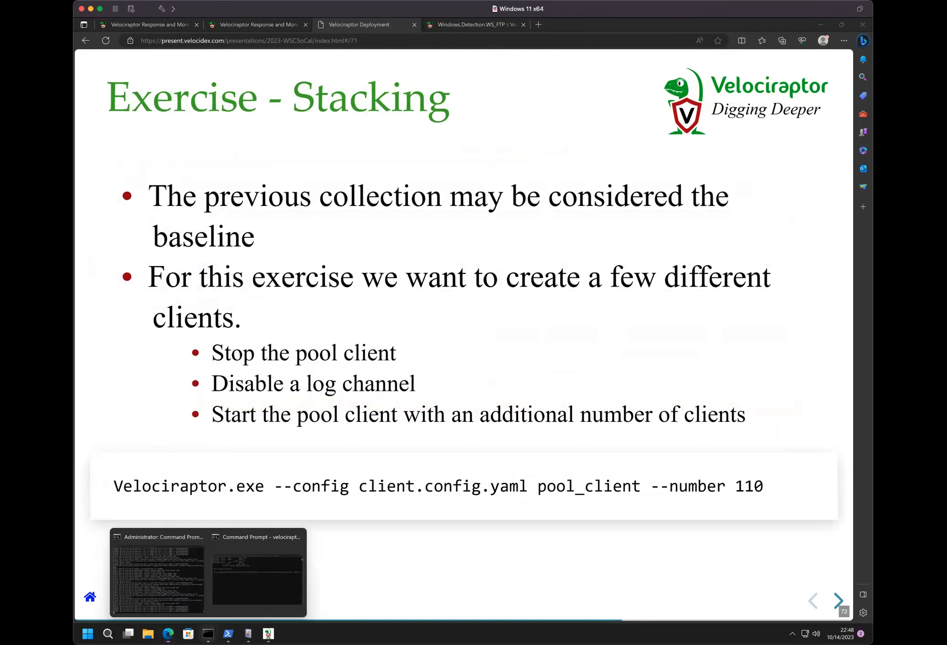
{"action": "left_click", "coordinate": [278, 560]}
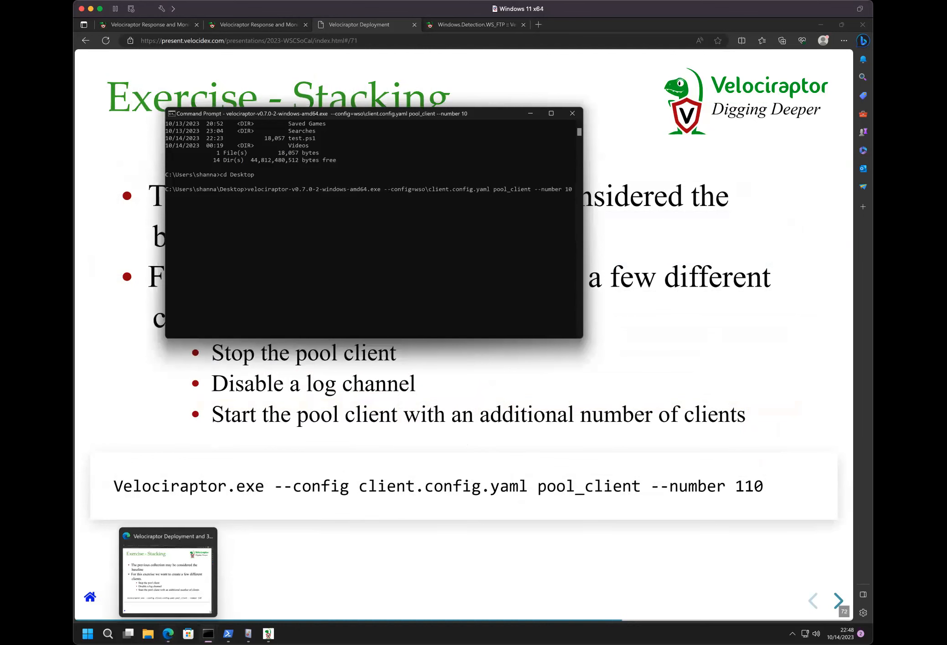
{"action": "mouse_move", "coordinate": [208, 634]}
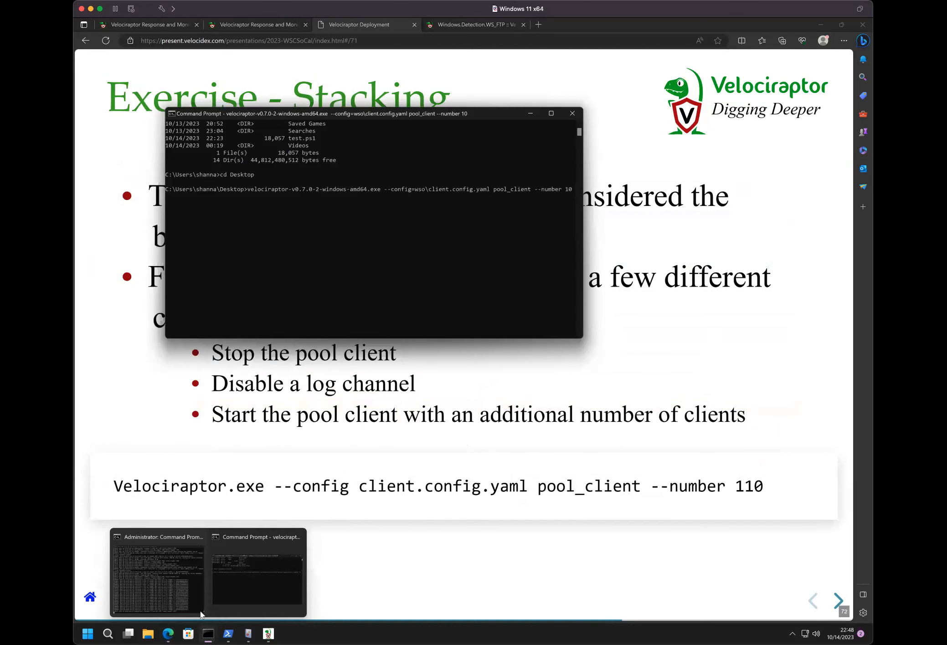
{"action": "left_click", "coordinate": [186, 594]}
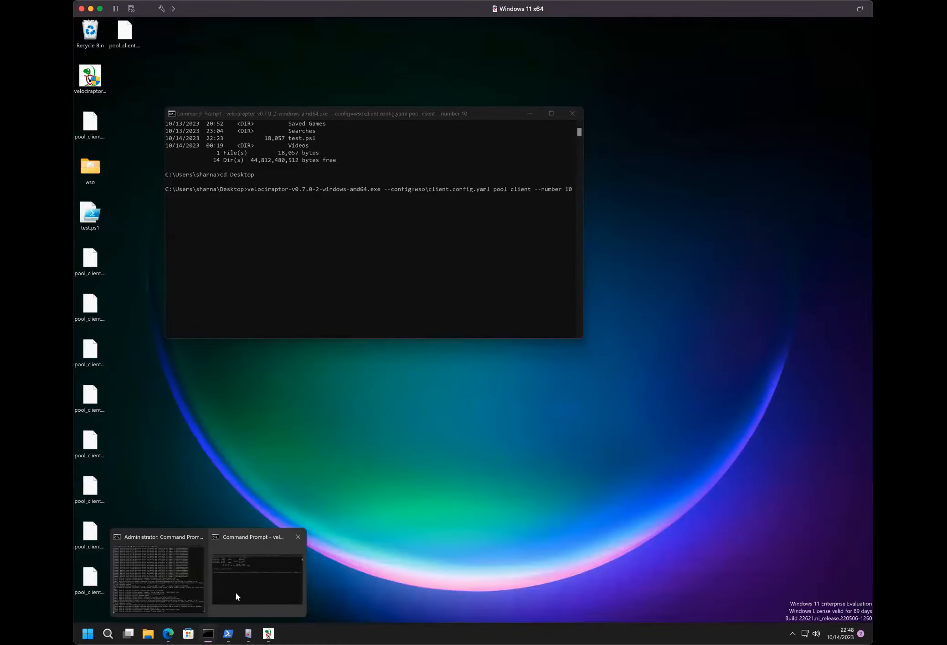
{"action": "left_click", "coordinate": [235, 592]}
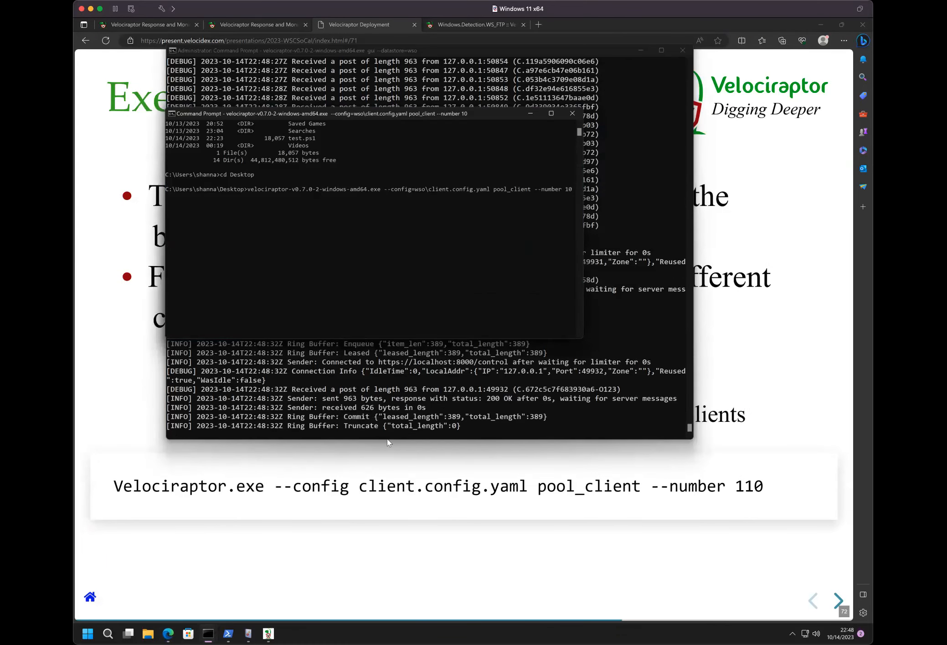
{"action": "left_click", "coordinate": [269, 632]}
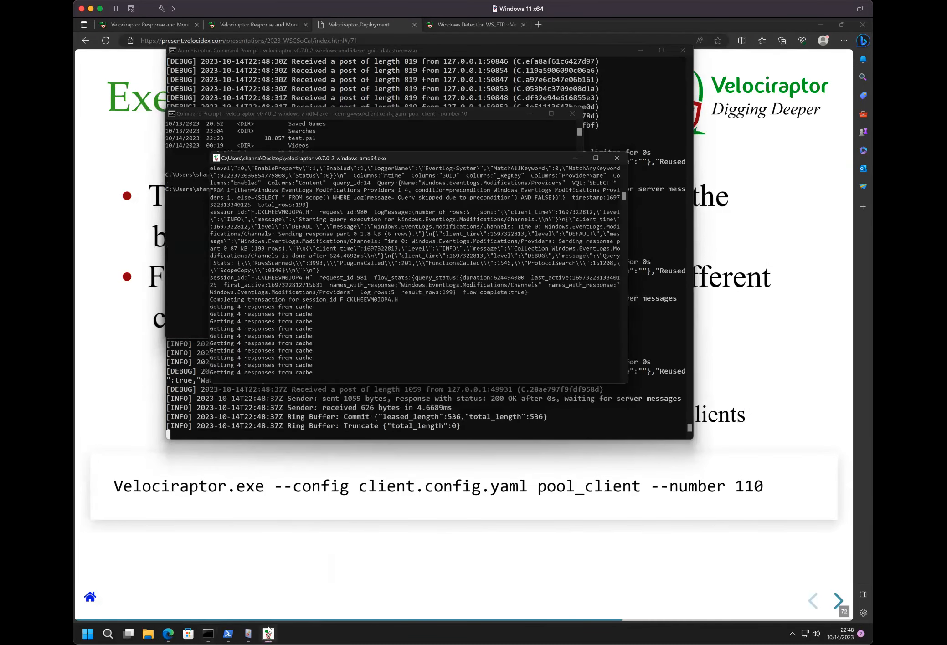
{"action": "left_click", "coordinate": [437, 336]}
{"action": "key", "text": "ctrl+c"}
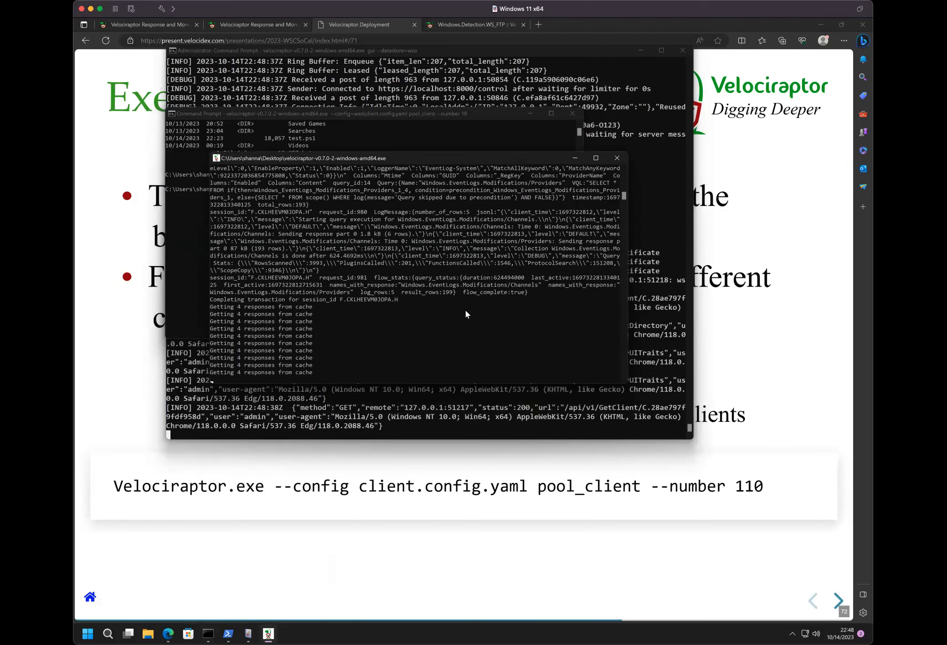
{"action": "key", "text": "ctrl+c"}
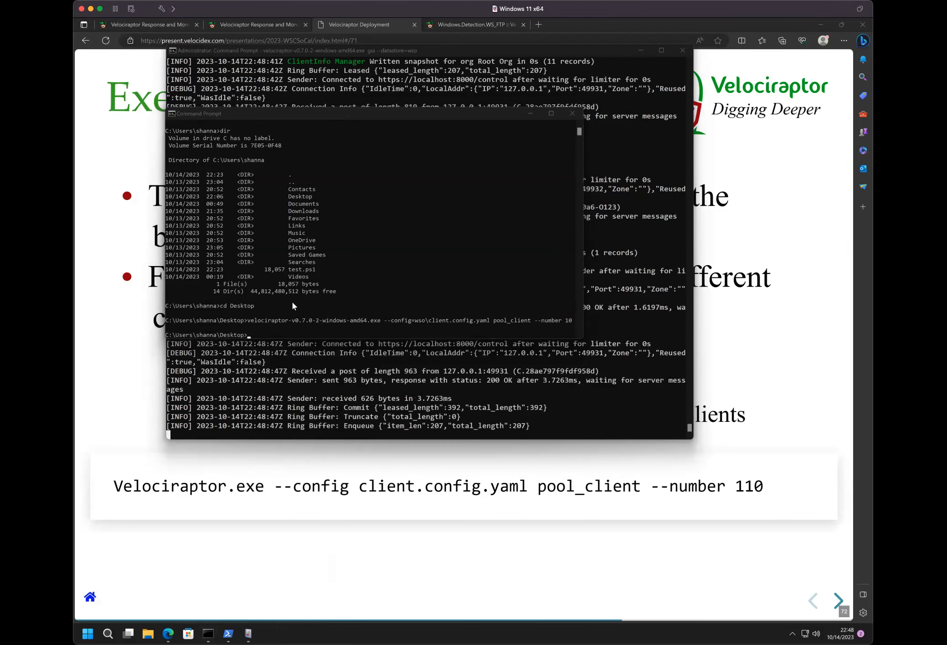
- Disable the Bits-Client Operational log in Event Viewer
{"action": "mouse_move", "coordinate": [248, 633]}
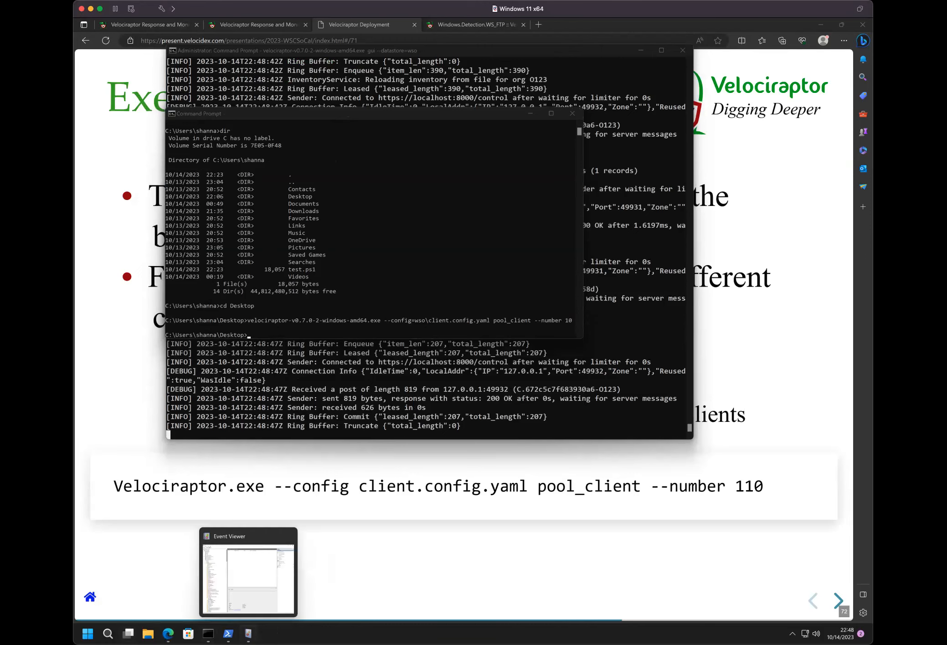
{"action": "left_click", "coordinate": [249, 579]}
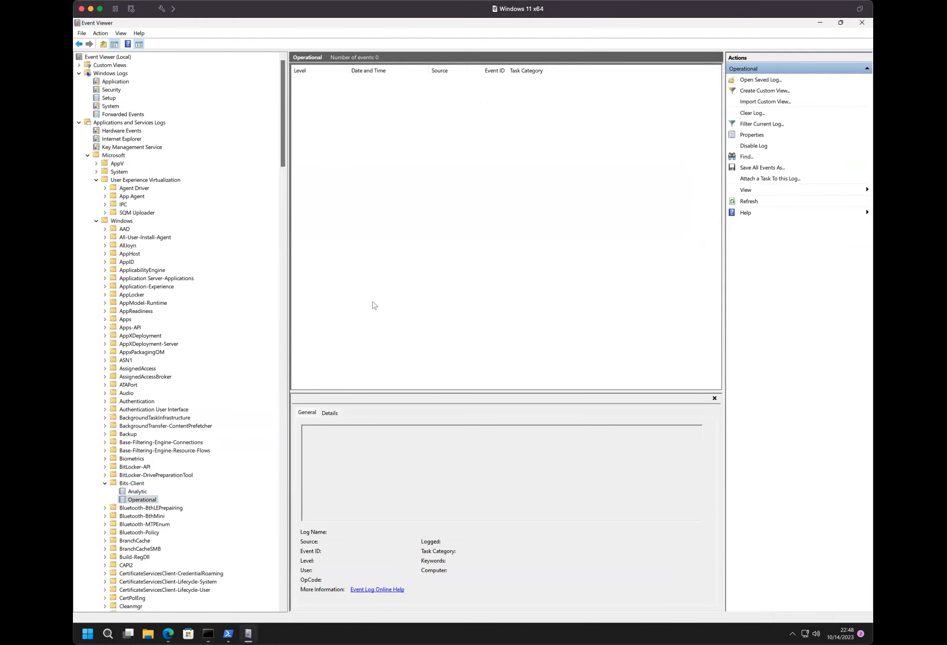
{"action": "right_click", "coordinate": [141, 501]}
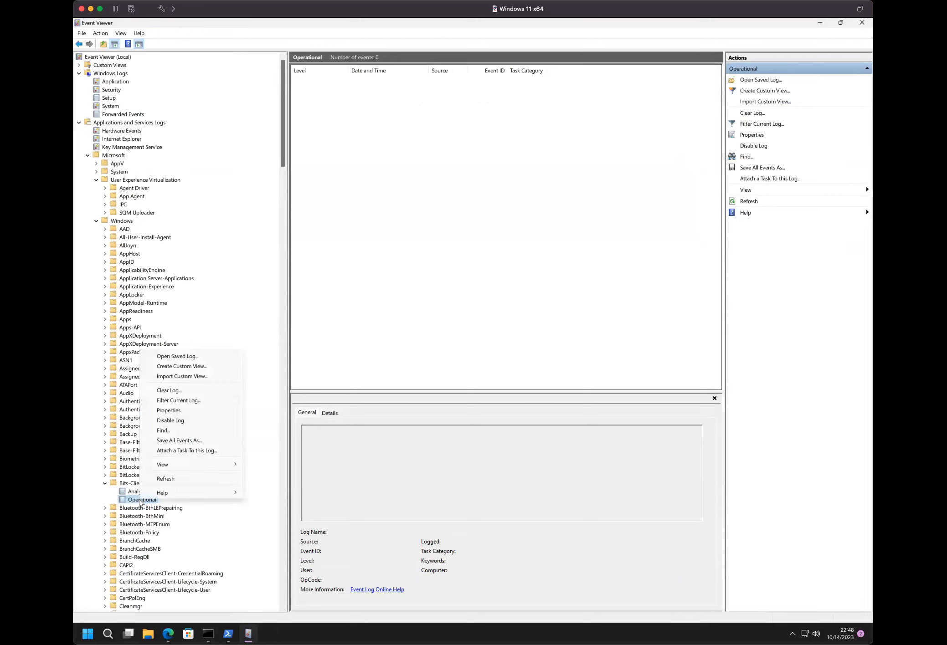
{"action": "left_click", "coordinate": [158, 420]}
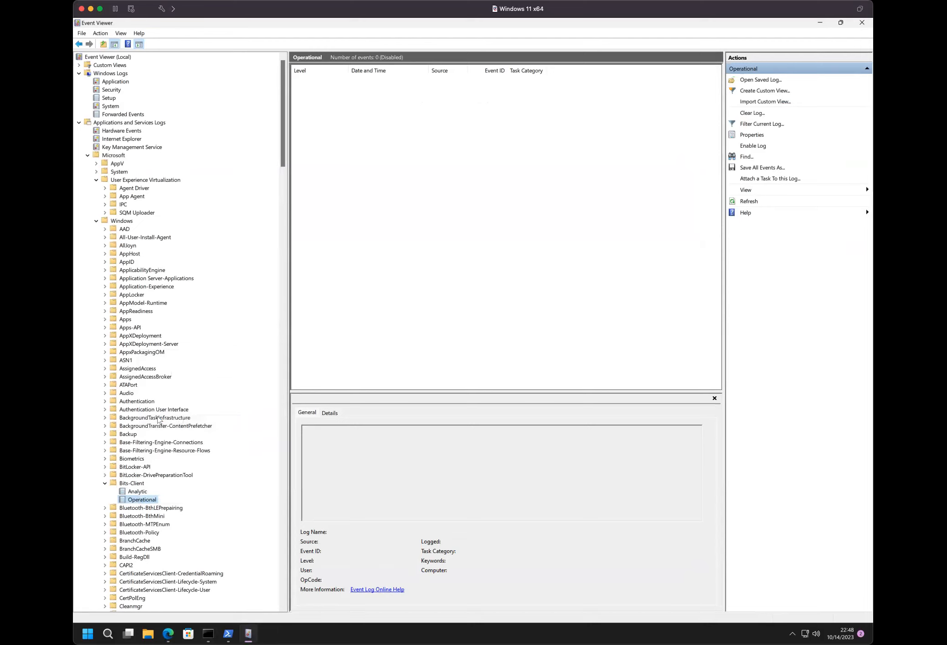
- Restart the pool client from the Command Prompt with --number 15 and allow it to make changes to the device
{"action": "mouse_move", "coordinate": [209, 633]}
{"action": "left_click", "coordinate": [256, 590]}
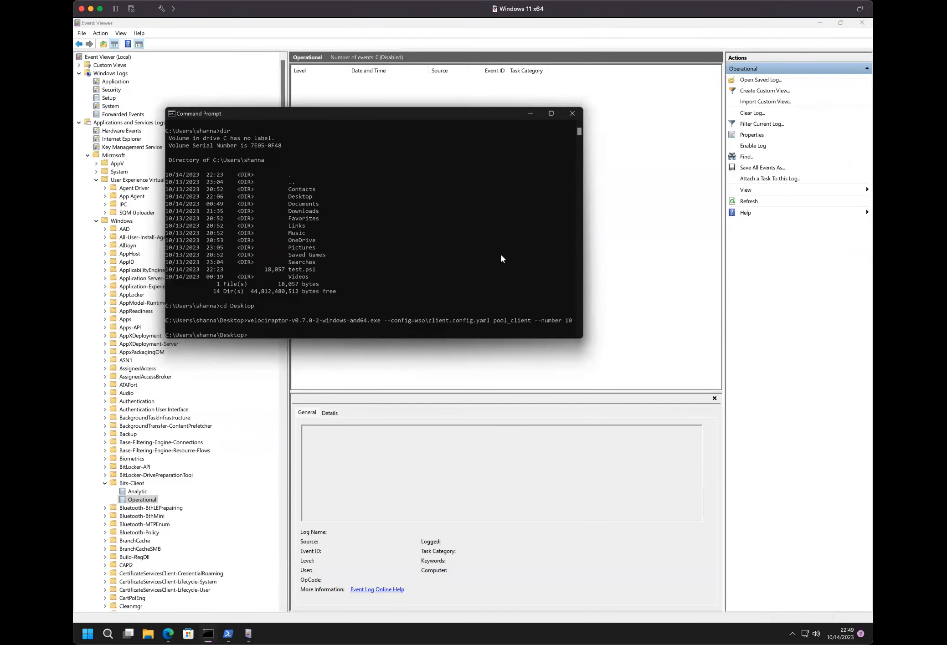
{"action": "key", "text": "Up"}
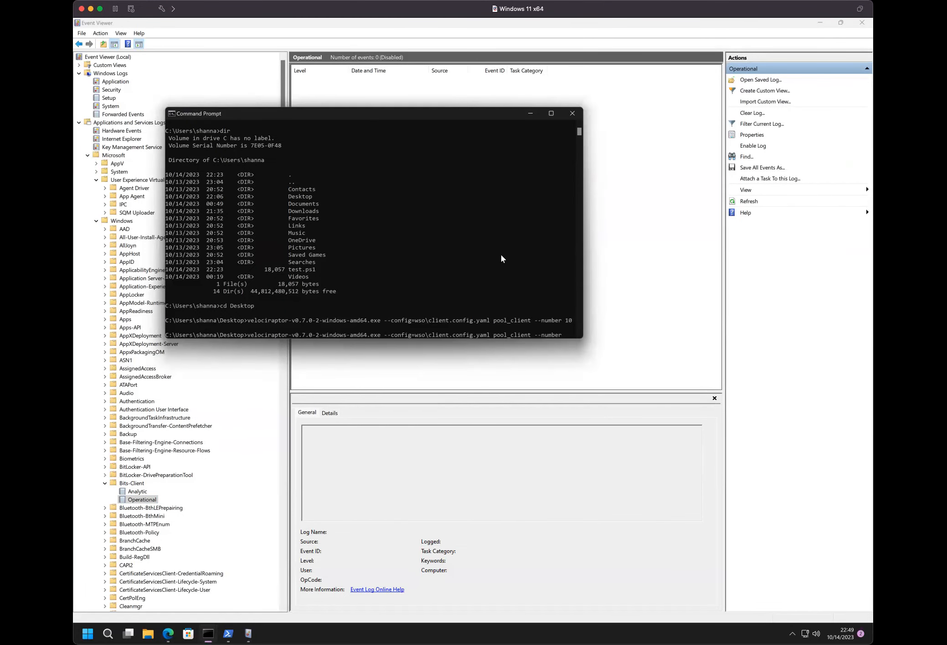
{"action": "type", "text": "15"}
{"action": "key", "text": "Return"}
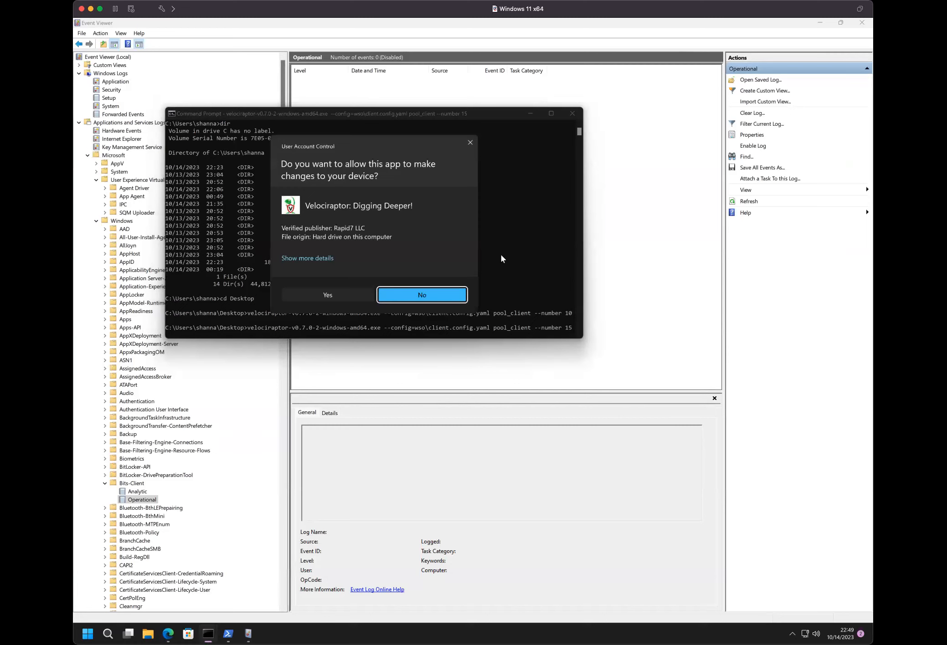
{"action": "left_click", "coordinate": [360, 296]}
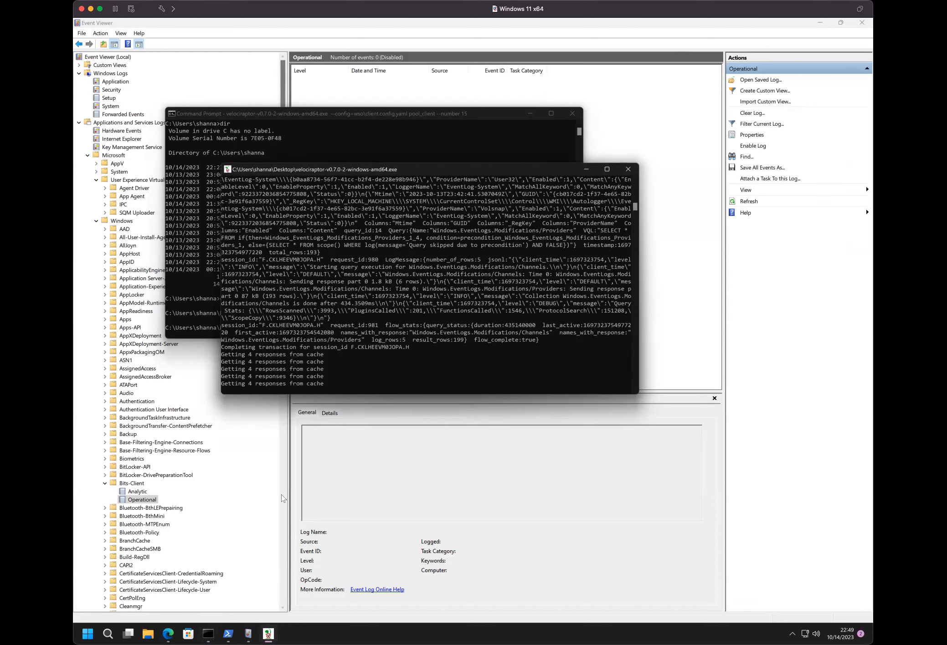
- Return to the Velociraptor console in the browser and open the "event logs disabled" hunt
{"action": "mouse_move", "coordinate": [229, 634]}
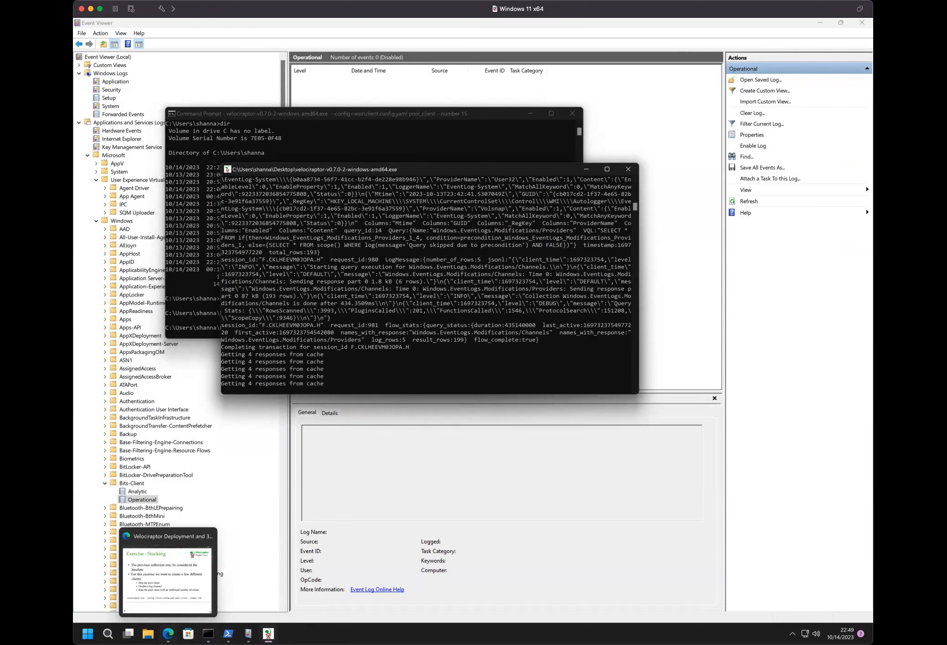
{"action": "left_click", "coordinate": [168, 635]}
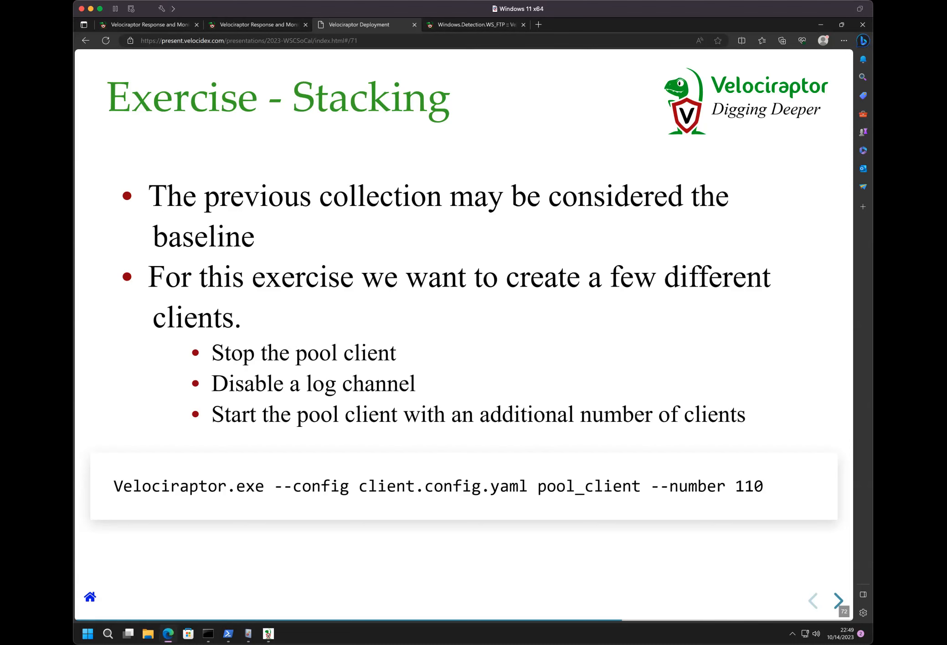
{"action": "mouse_move", "coordinate": [209, 633]}
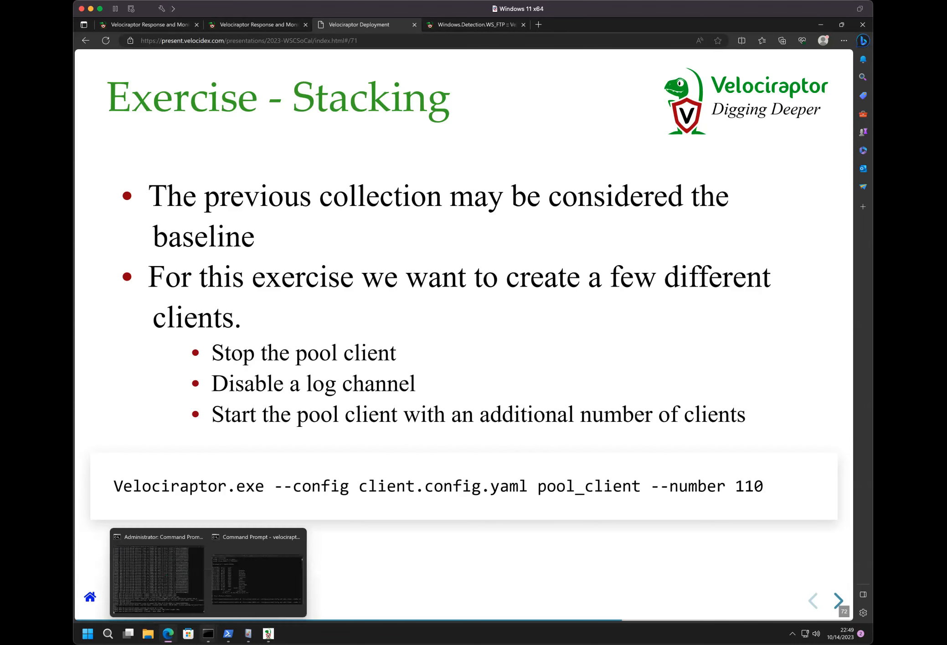
{"action": "mouse_move", "coordinate": [185, 583]}
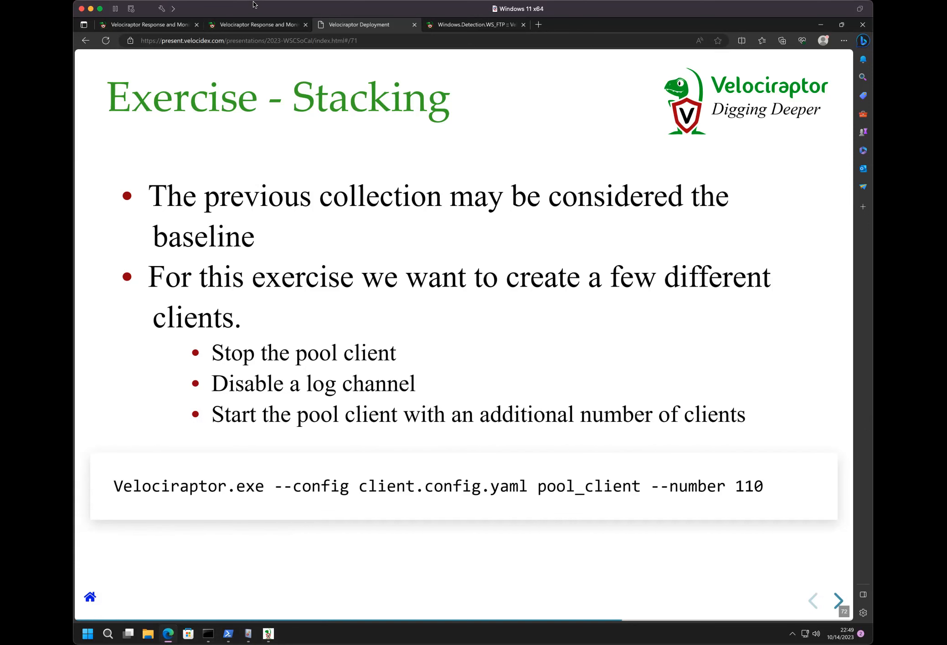
{"action": "left_click", "coordinate": [256, 26]}
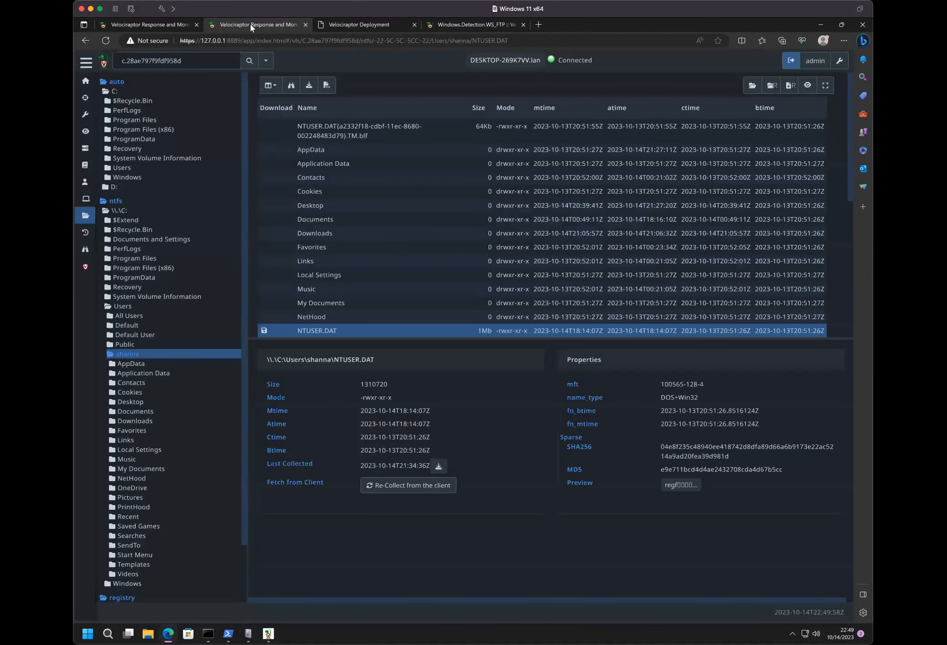
{"action": "left_click", "coordinate": [175, 24]}
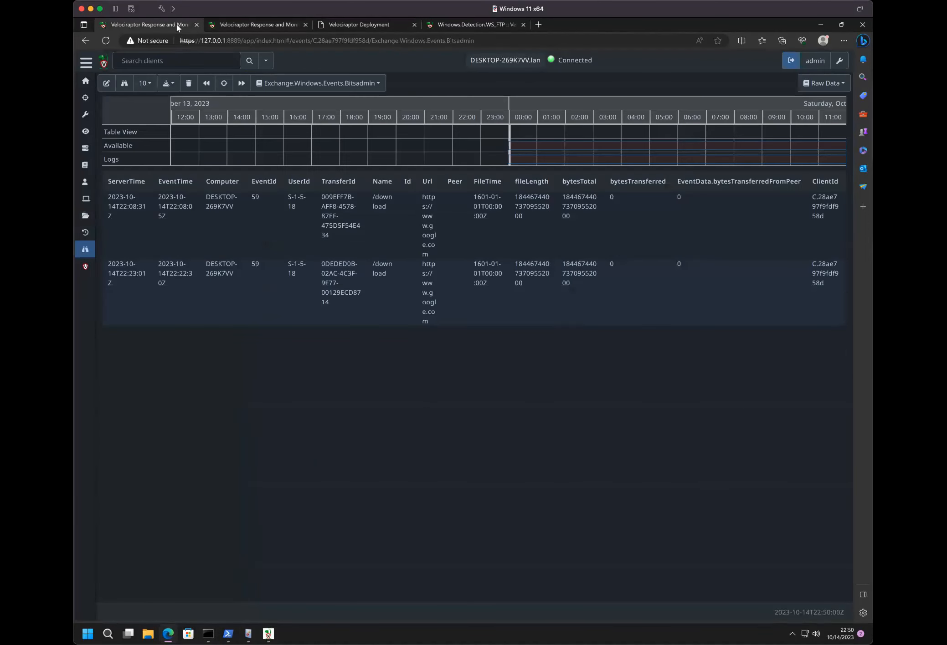
{"action": "left_click", "coordinate": [85, 97]}
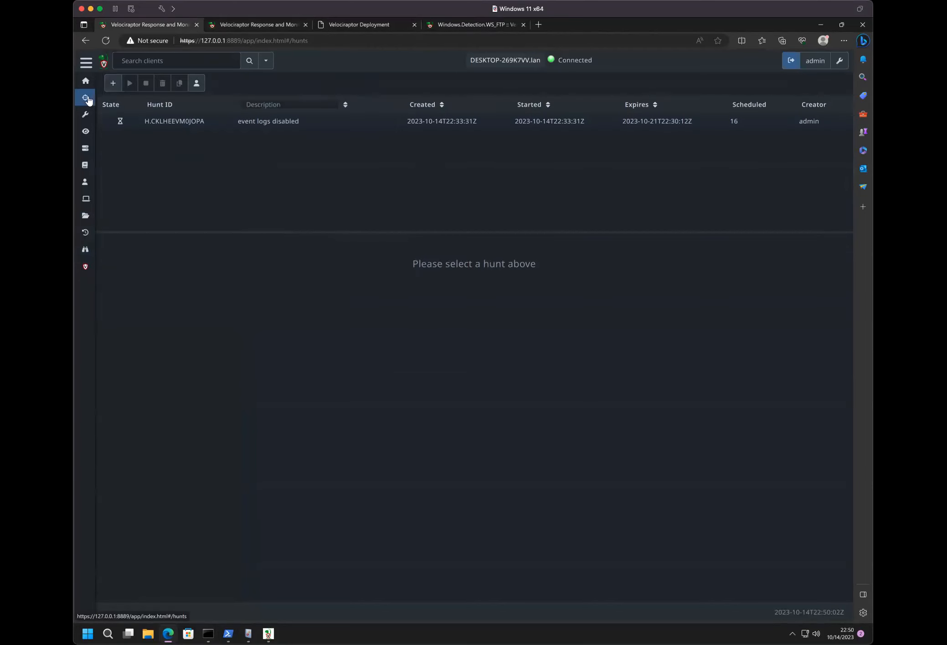
{"action": "left_click", "coordinate": [160, 122]}
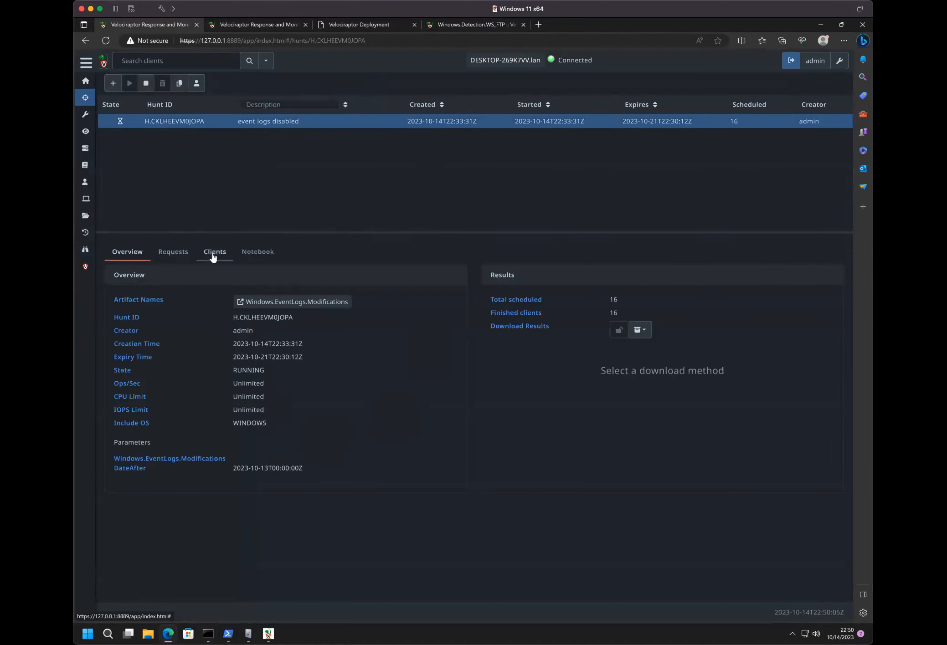
- Show the hunt's clients with 50 rows per page and look through the clients that have run it
{"action": "left_click", "coordinate": [215, 256]}
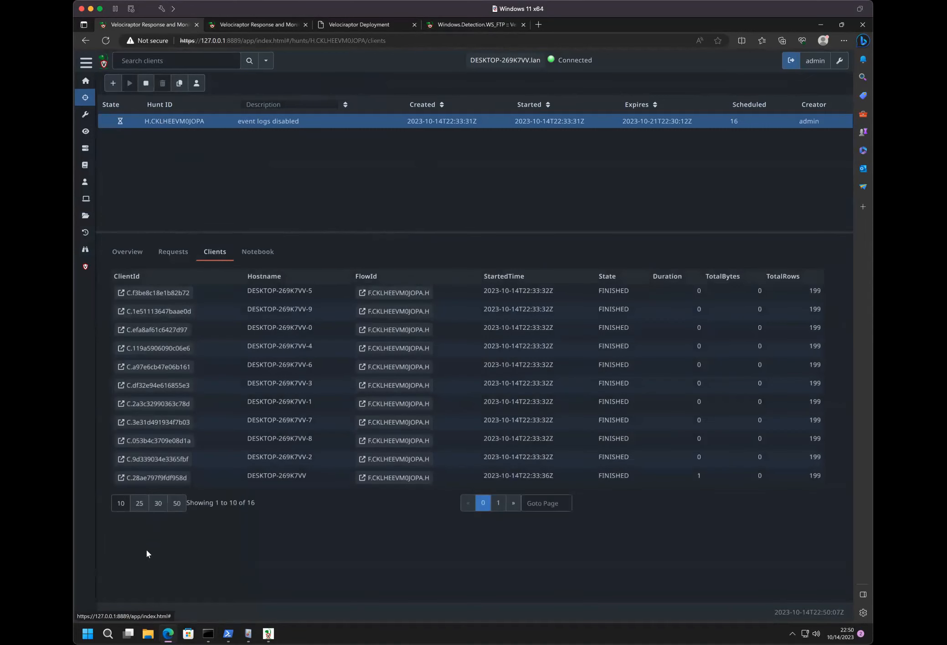
{"action": "left_click", "coordinate": [172, 504]}
{"action": "scroll", "coordinate": [172, 506], "scroll_direction": "down", "scroll_amount": 1}
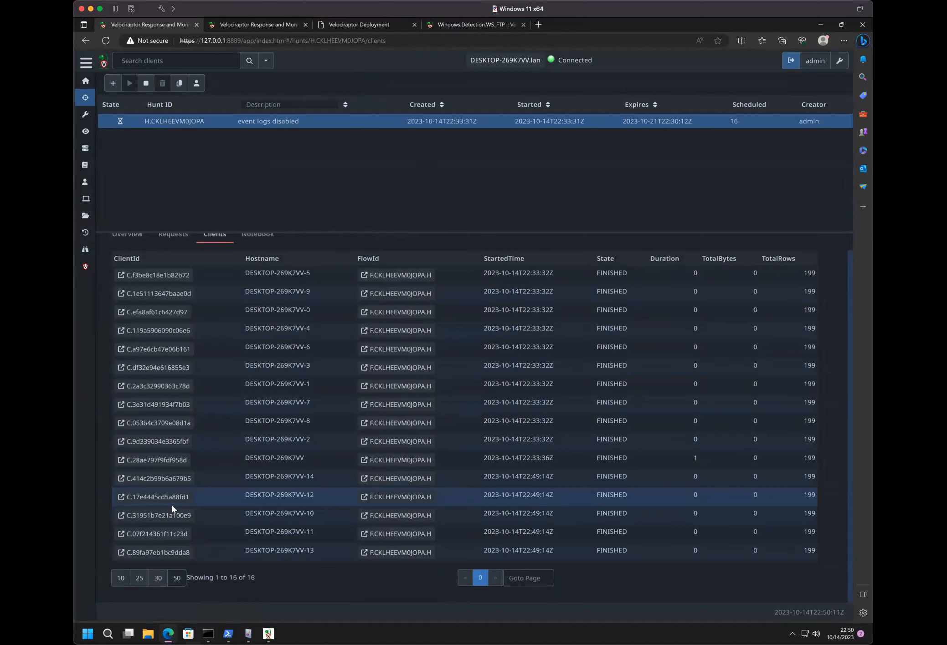
{"action": "left_click", "coordinate": [157, 337]}
{"action": "scroll", "coordinate": [158, 338], "scroll_direction": "up", "scroll_amount": 1}
{"action": "left_click", "coordinate": [157, 337]}
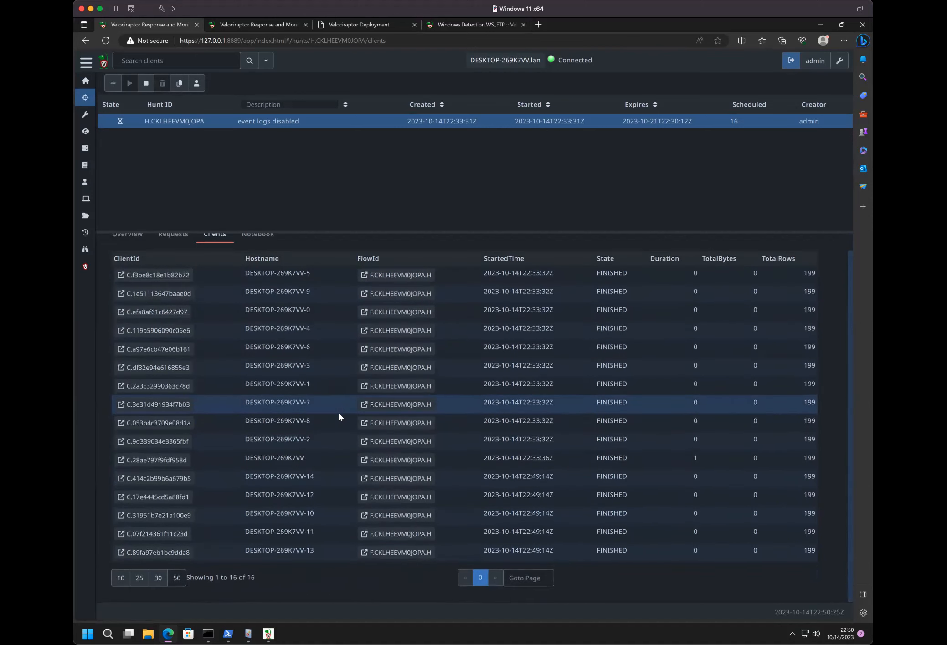
- Open the hunt's notebook, edit the Windows.EventLogs.Modifications/Channels cell and replace its LIMIT 50 clause with the beginning of a grouping clause
{"action": "left_click", "coordinate": [258, 252]}
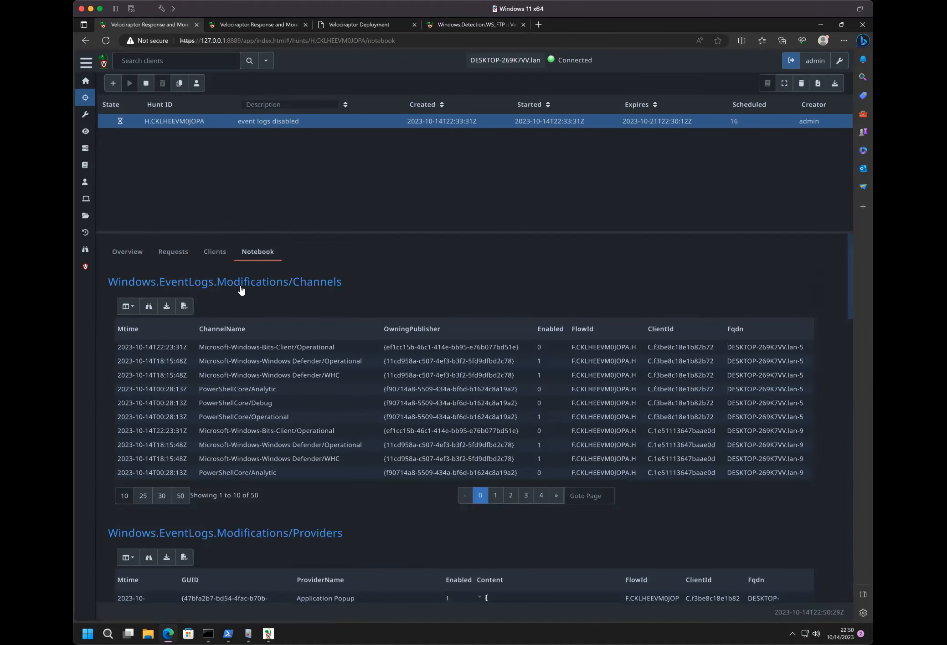
{"action": "left_click", "coordinate": [242, 290]}
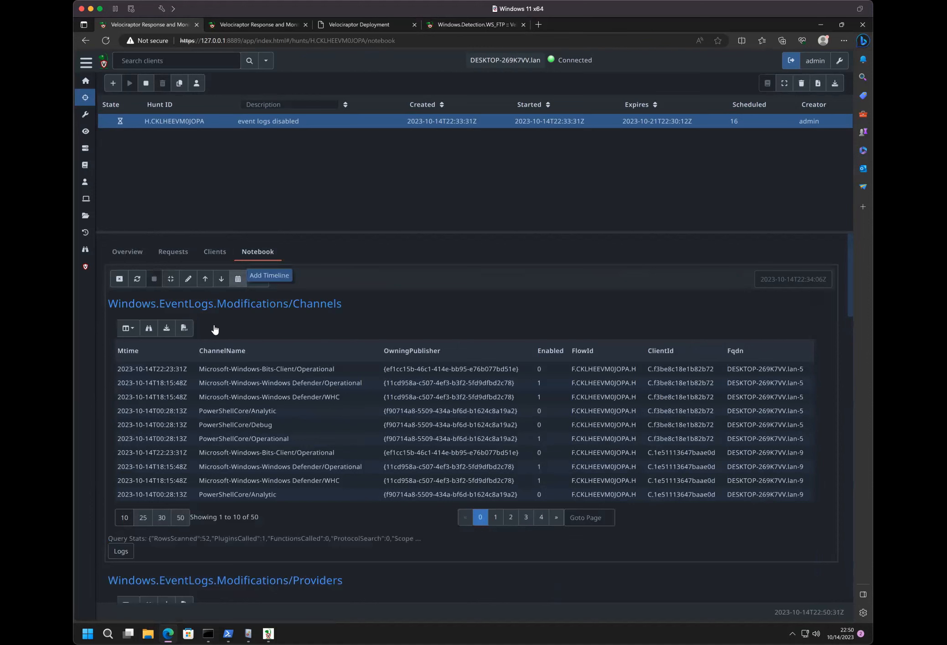
{"action": "left_click", "coordinate": [186, 282]}
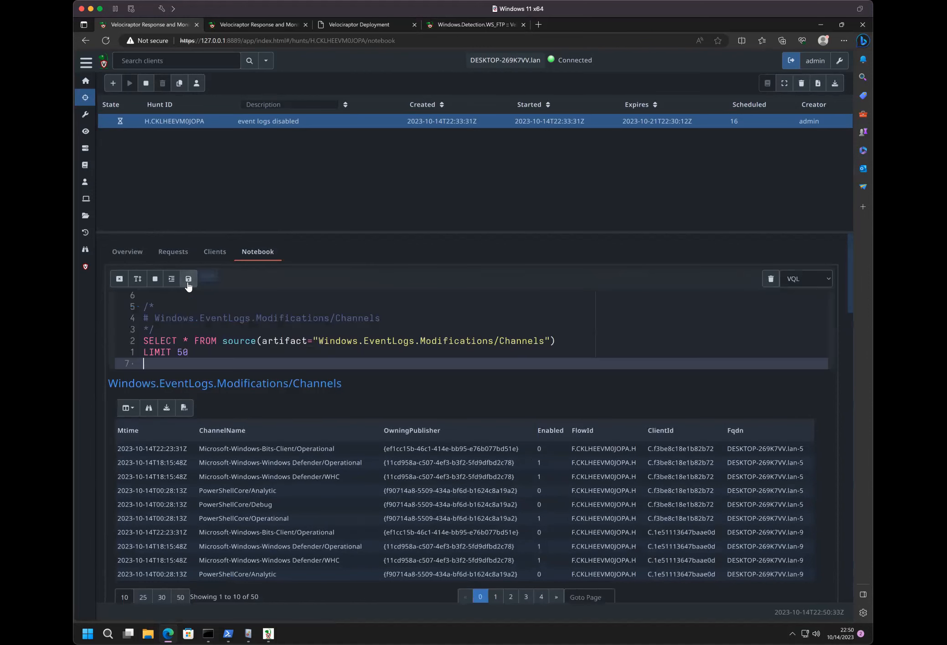
{"action": "left_click", "coordinate": [210, 353]}
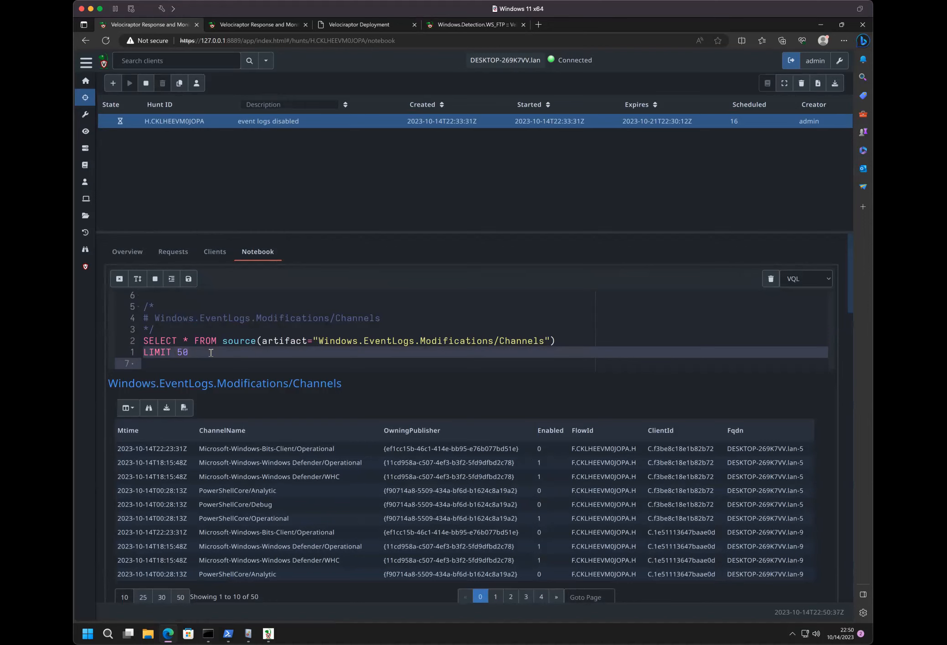
{"action": "type", "text": "Group"}
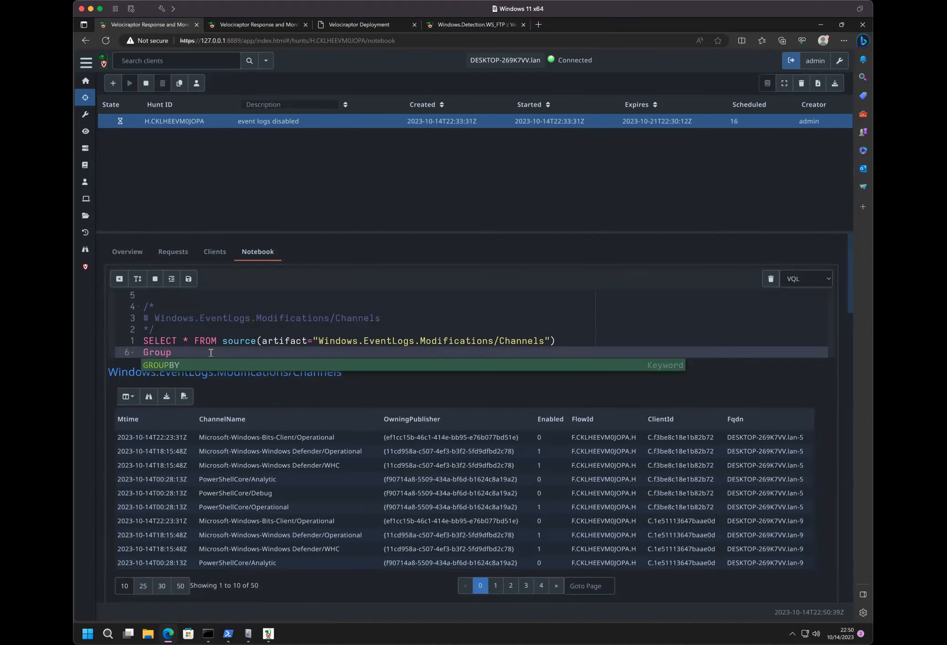
- Add a count() AS Count column after the asterisk in the Channels query's SELECT statement
{"action": "left_click", "coordinate": [189, 341]}
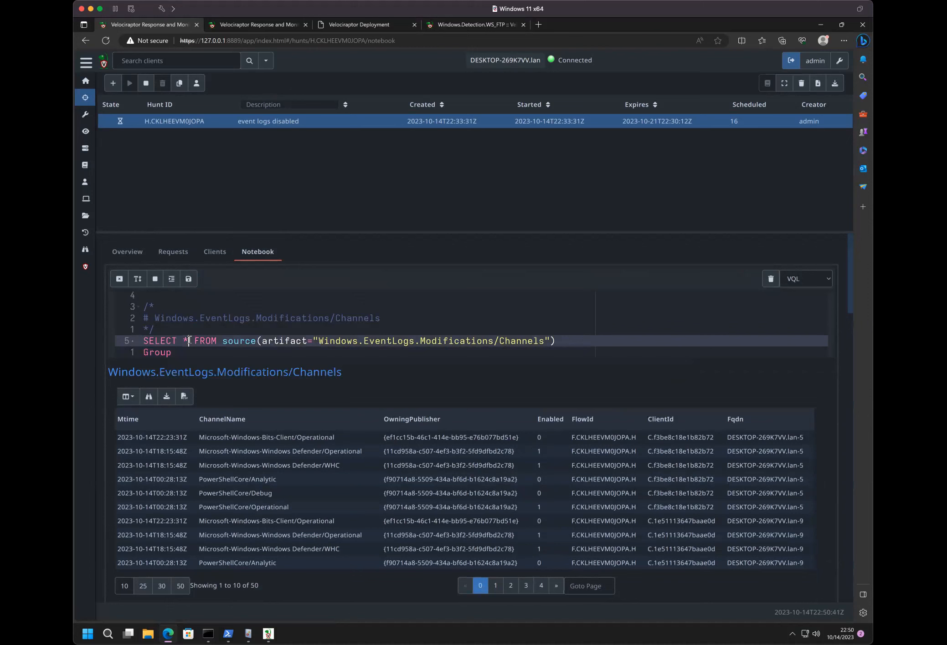
{"action": "type", "text": ", count"}
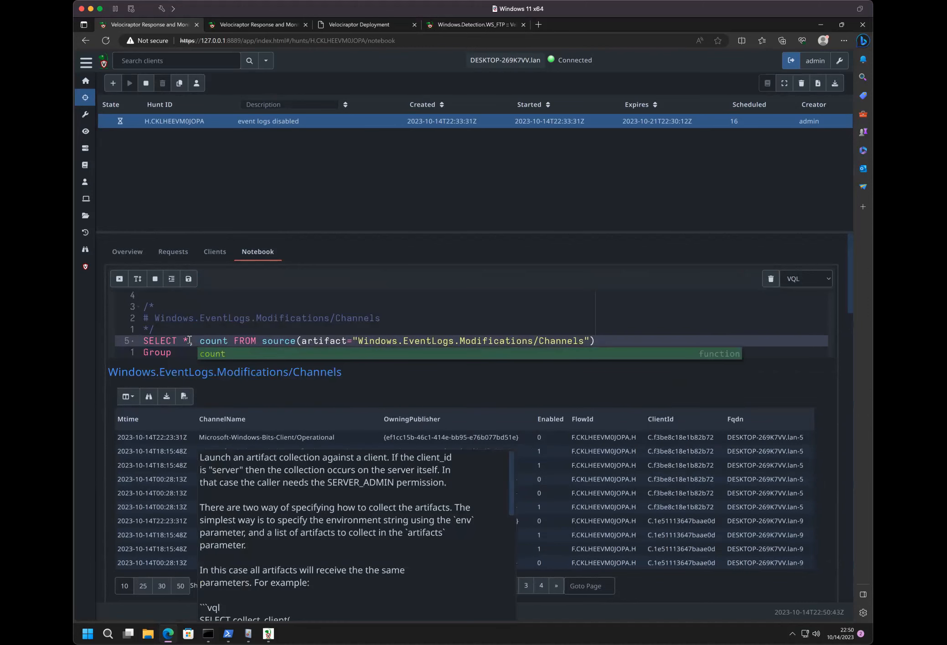
{"action": "key", "text": "Escape"}
{"action": "type", "text": "() AS "}
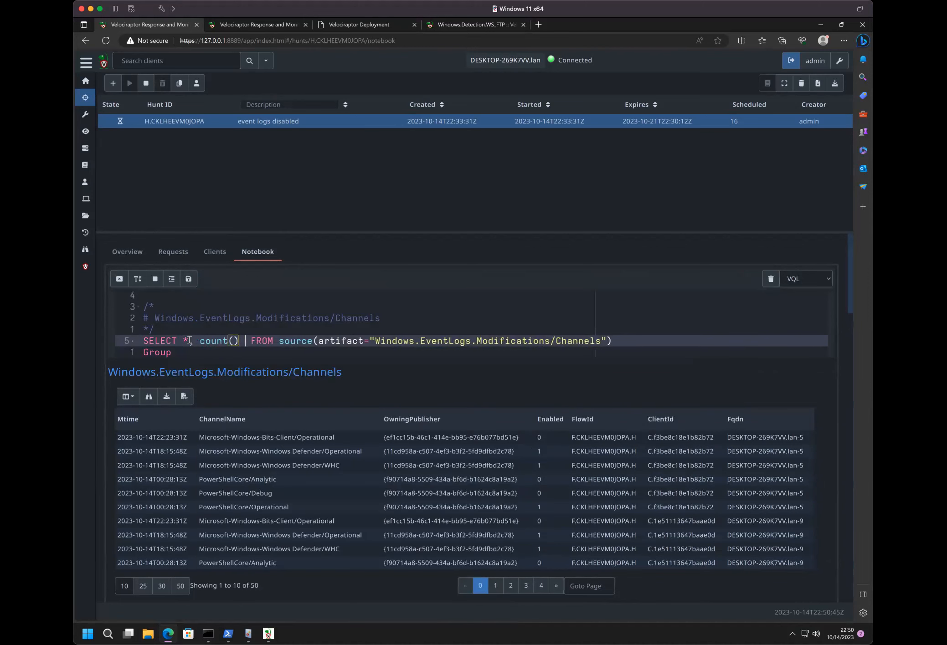
{"action": "type", "text": "count"}
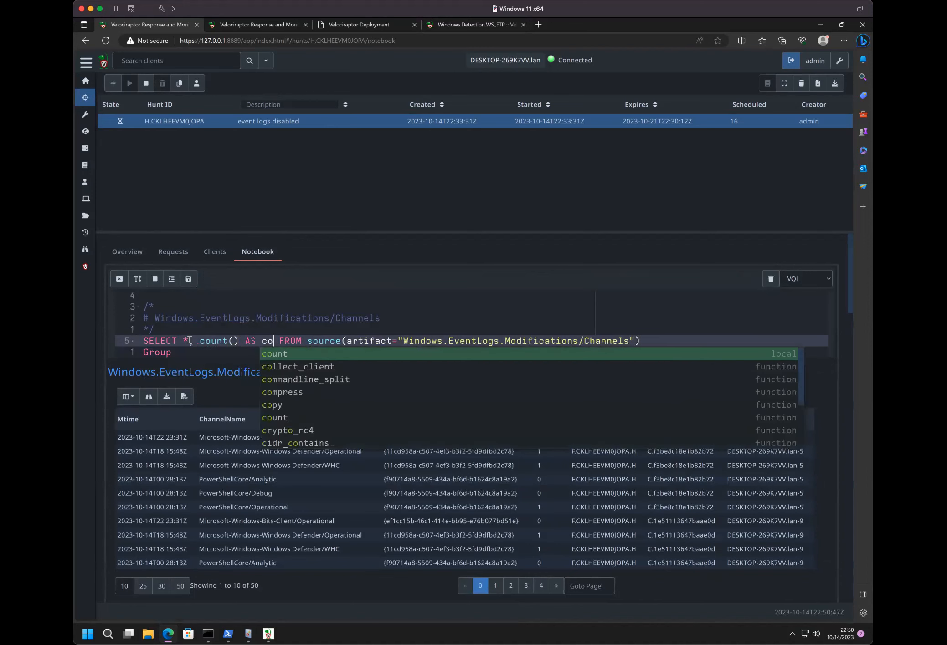
{"action": "key", "text": "BackSpace"}
{"action": "key", "text": "BackSpace"}
{"action": "key", "text": "BackSpace"}
{"action": "key", "text": "BackSpace"}
{"action": "key", "text": "BackSpace"}
{"action": "type", "text": "Count"}
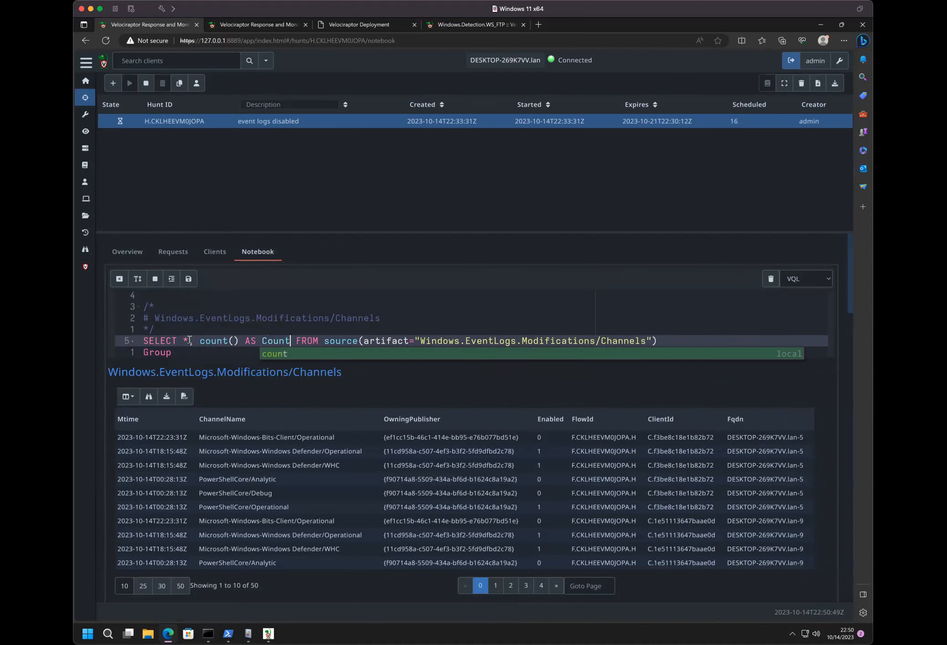
- Complete the grouping clause of the Channels query as GROUP BY ChannelName, Enabled
{"action": "double_click", "coordinate": [156, 351]}
{"action": "type", "text": "GROUP BY "}
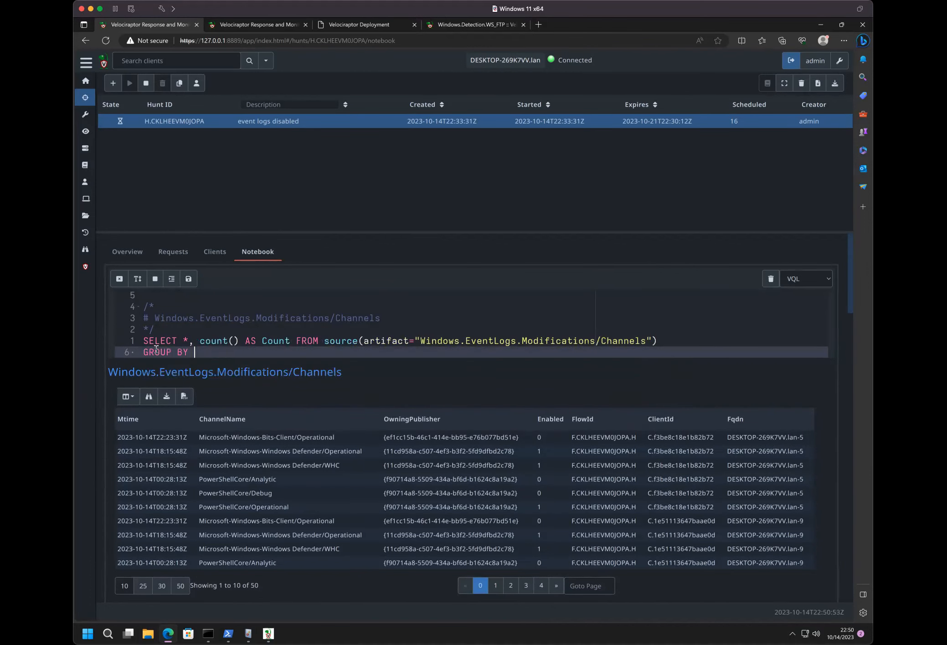
{"action": "type", "text": "Channe"}
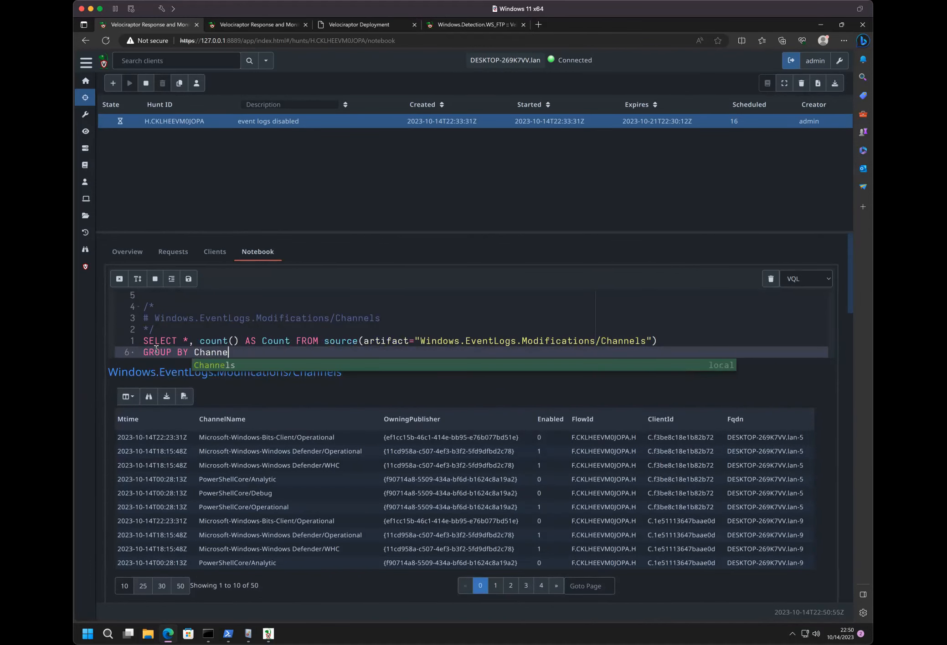
{"action": "type", "text": "lName, "}
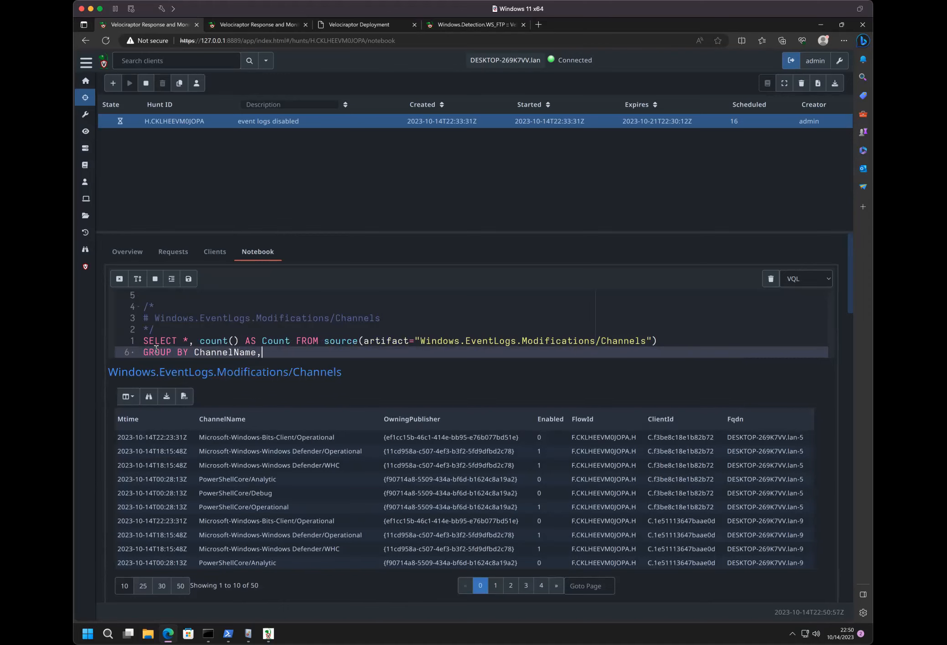
{"action": "type", "text": "Enabled"}
- Add ORDER BY Count as the query's last line and save the cell to run it
{"action": "key", "text": "Return"}
{"action": "type", "text": "Or"}
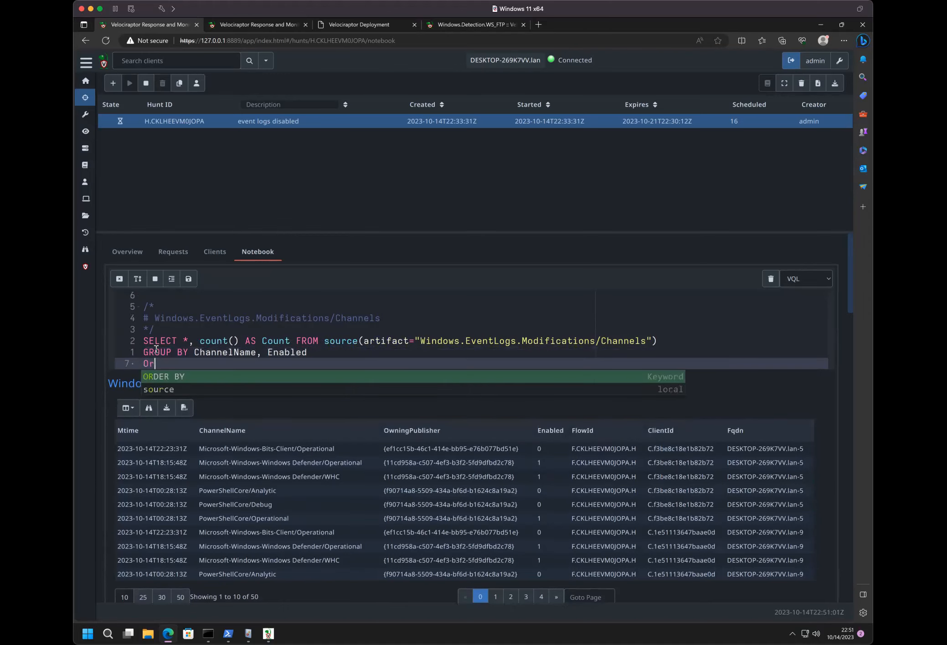
{"action": "key", "text": "Return"}
{"action": "type", "text": "Count"}
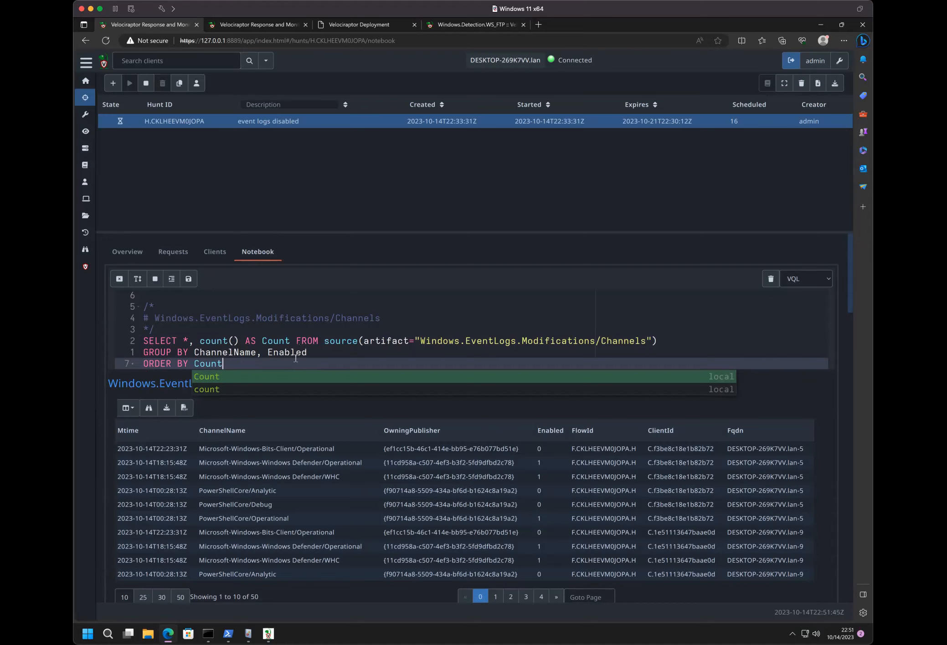
{"action": "left_click", "coordinate": [334, 352]}
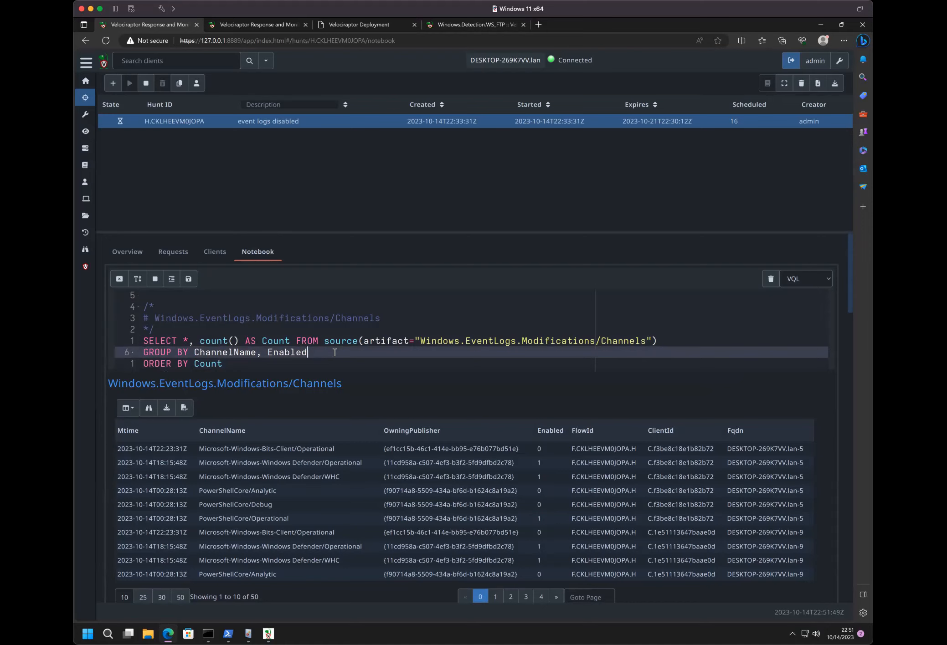
{"action": "left_click", "coordinate": [189, 279]}
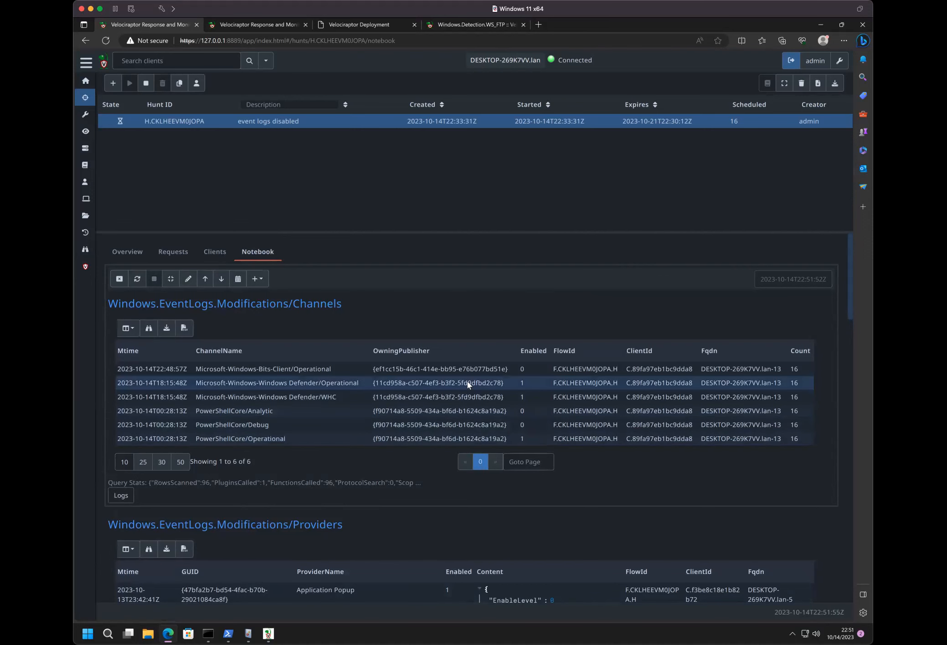
- Sort the grouped Channels results by the Enabled column, look through them and reopen the cell's query for editing
{"action": "left_click", "coordinate": [538, 350]}
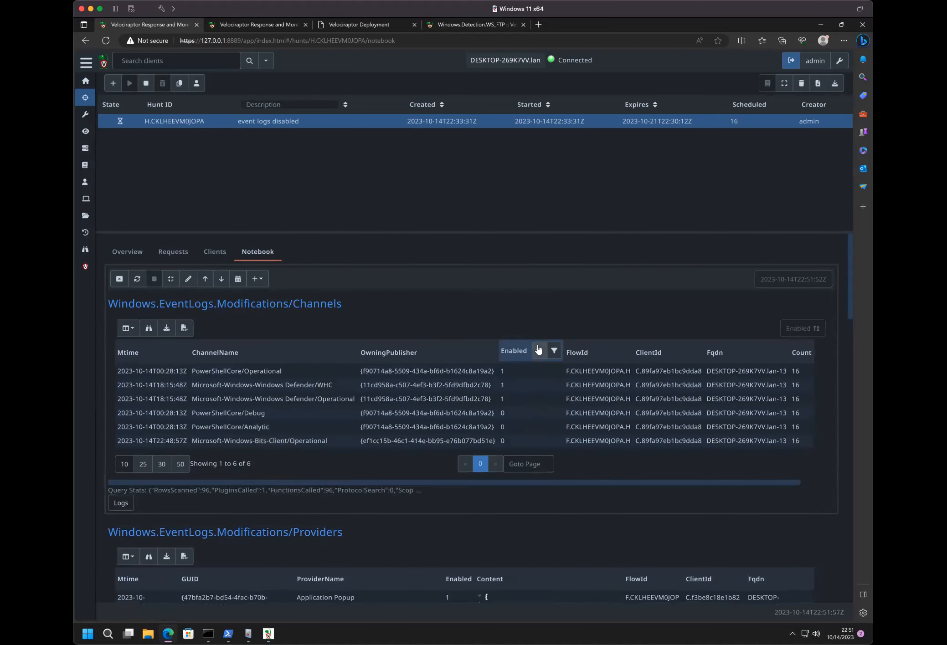
{"action": "scroll", "coordinate": [488, 424], "scroll_direction": "down", "scroll_amount": 2}
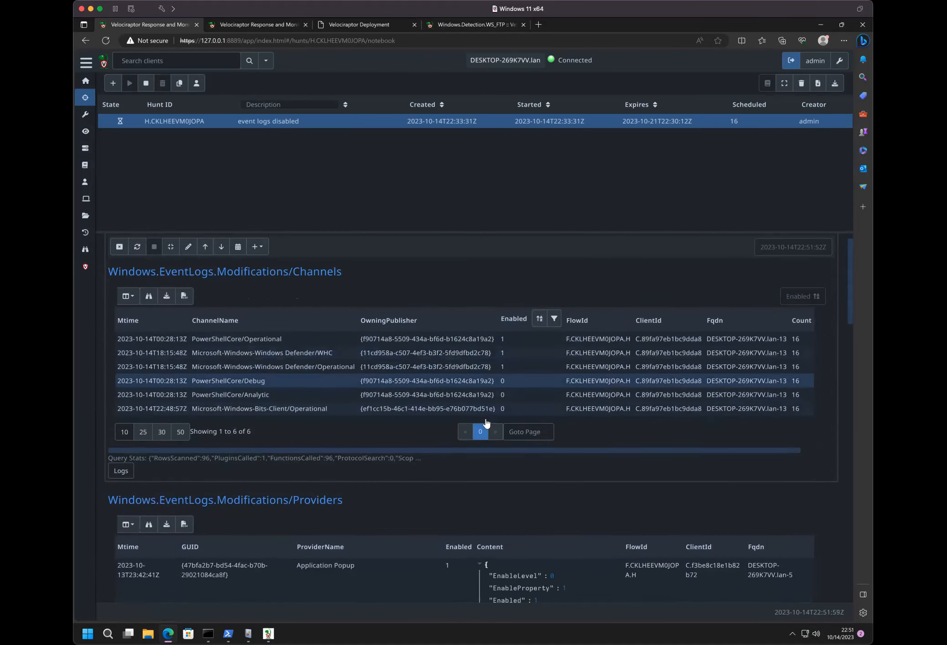
{"action": "scroll", "coordinate": [487, 424], "scroll_direction": "up", "scroll_amount": 2}
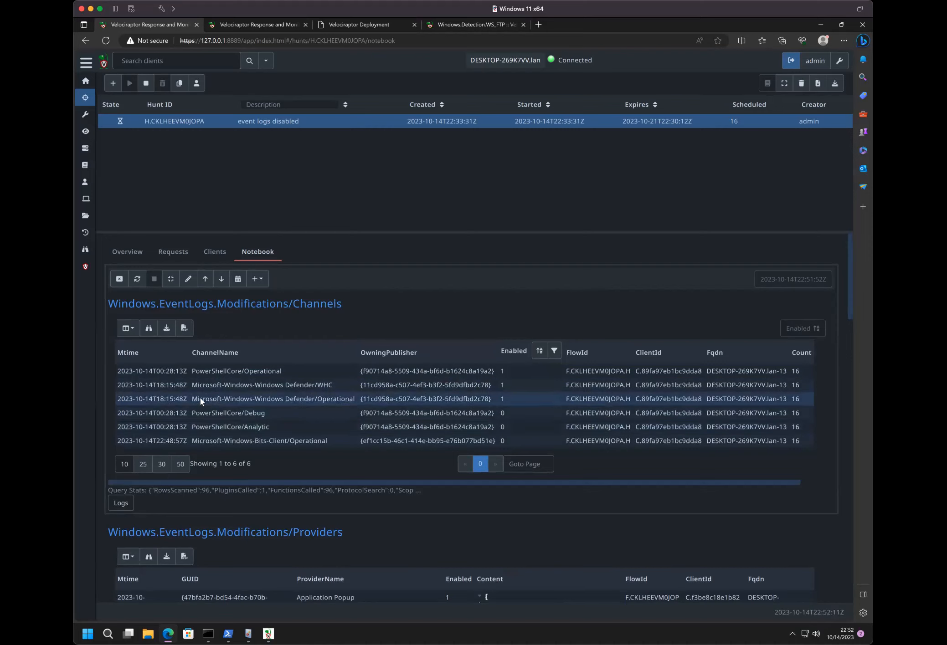
{"action": "left_click", "coordinate": [187, 280]}
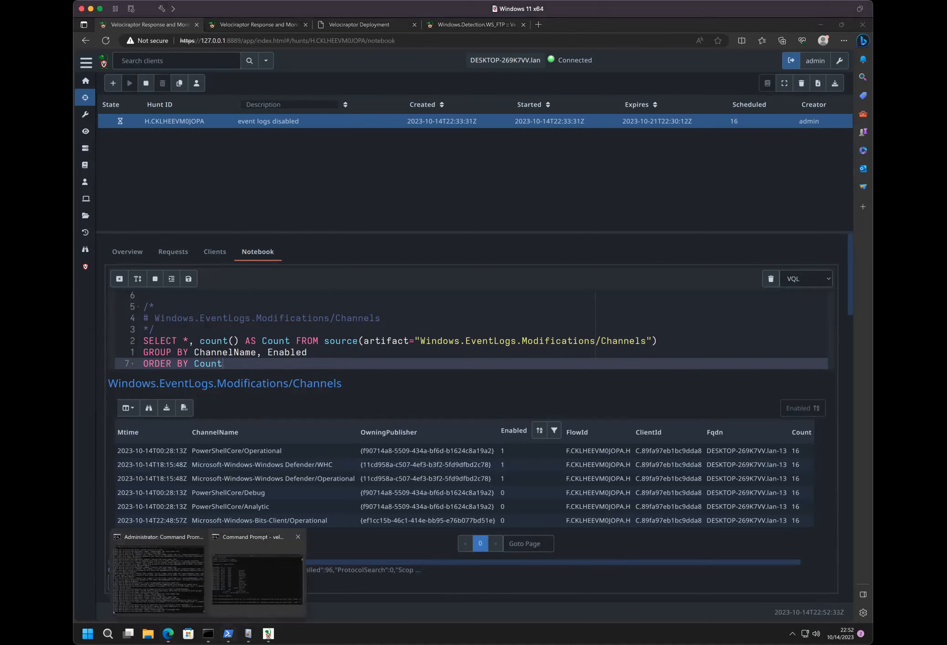
- Switch to Event Viewer and enable the Bits-Client Operational log again
{"action": "left_click", "coordinate": [247, 634]}
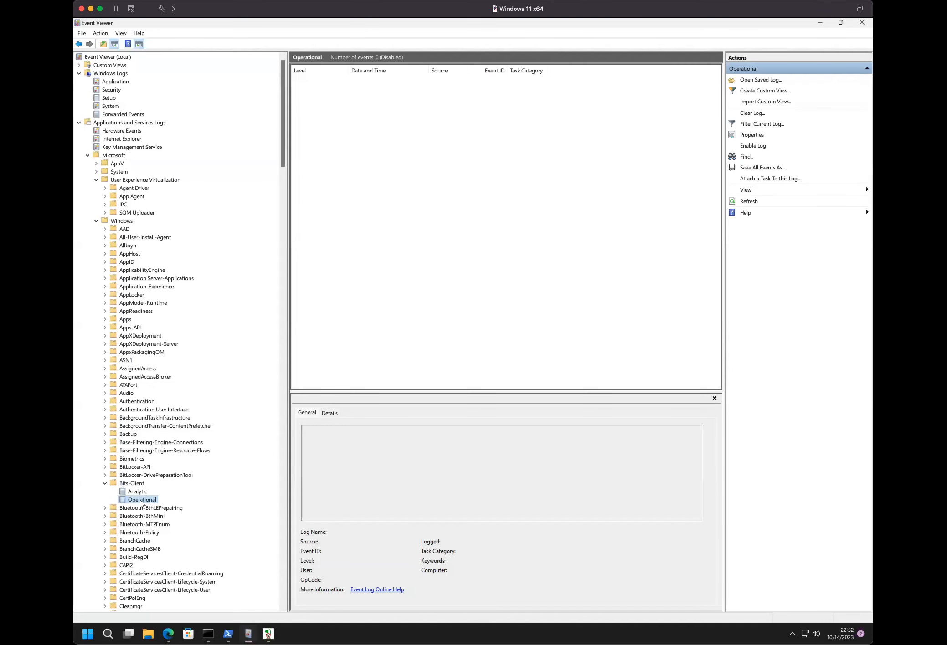
{"action": "right_click", "coordinate": [139, 492]}
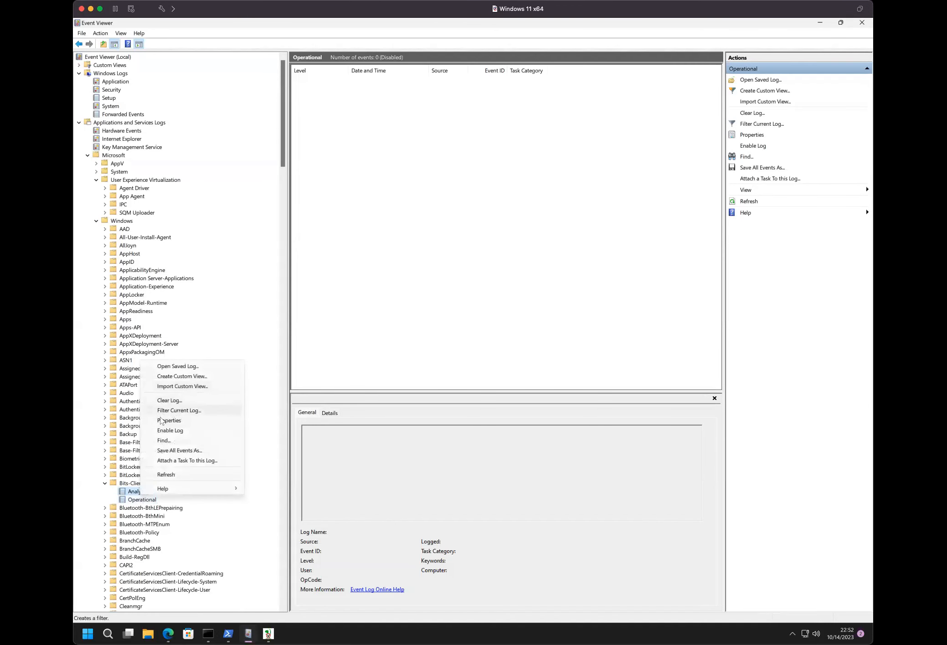
{"action": "left_click", "coordinate": [161, 431]}
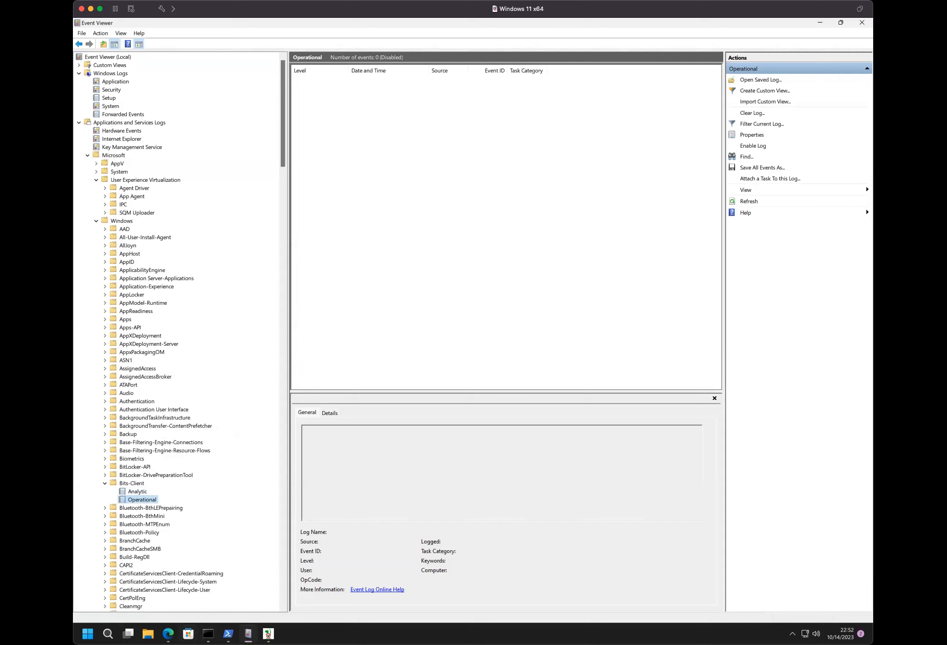
{"action": "left_click", "coordinate": [208, 634]}
{"action": "left_click", "coordinate": [269, 634]}
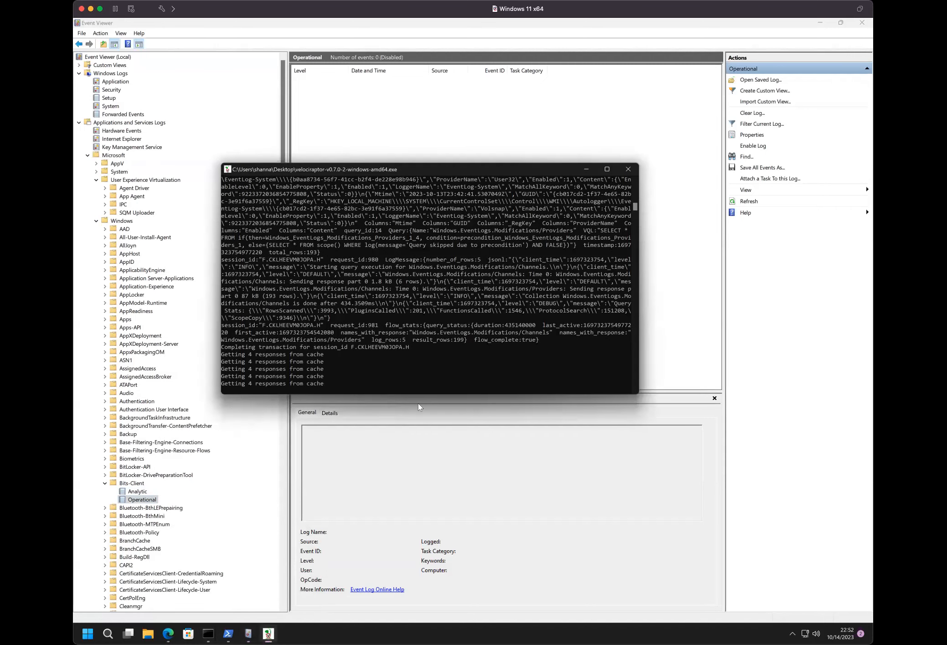
{"action": "left_click", "coordinate": [135, 501]}
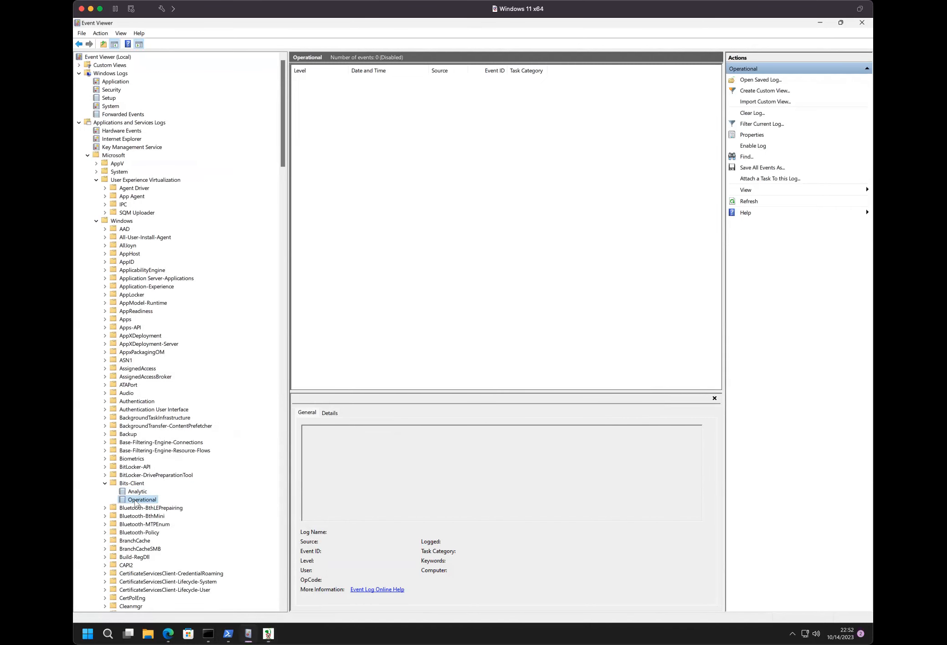
{"action": "right_click", "coordinate": [135, 501]}
{"action": "left_click", "coordinate": [156, 420]}
- Stop the running pool client in its Velociraptor console window
{"action": "left_click", "coordinate": [268, 634]}
{"action": "left_click", "coordinate": [458, 298]}
{"action": "key", "text": "ctrl+c"}
{"action": "key", "text": "ctrl+c"}
- Try to start the pool client from the Command Prompt with --number 100 and allow it to make changes to the device
{"action": "mouse_move", "coordinate": [208, 634]}
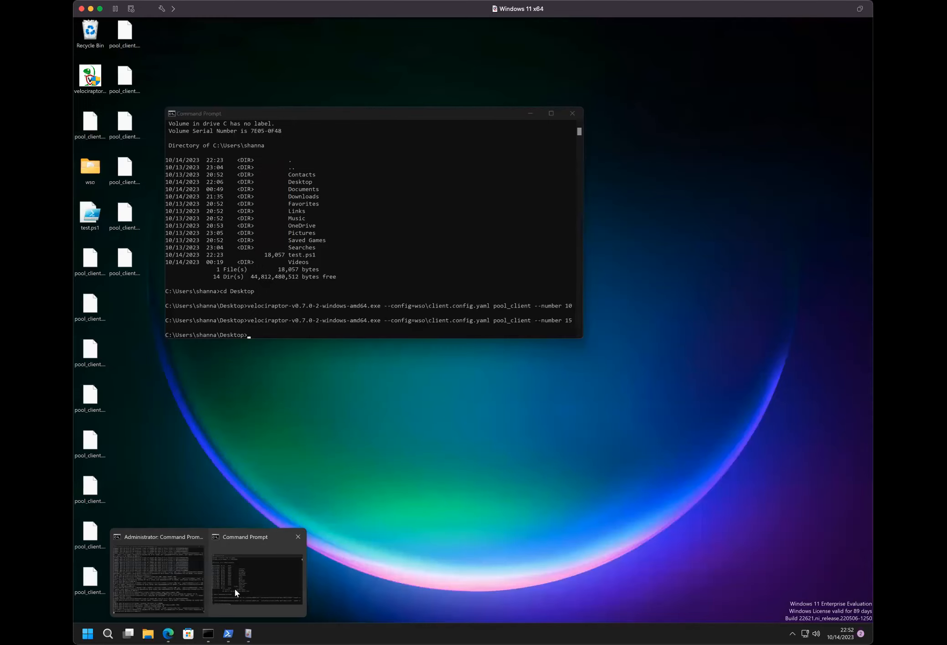
{"action": "left_click", "coordinate": [235, 588]}
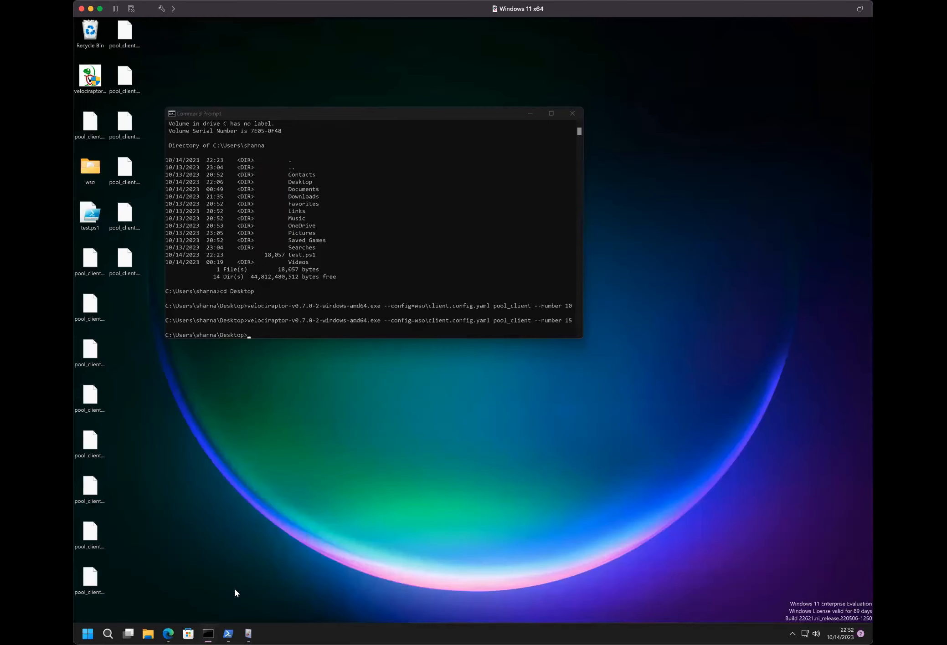
{"action": "key", "text": "Up"}
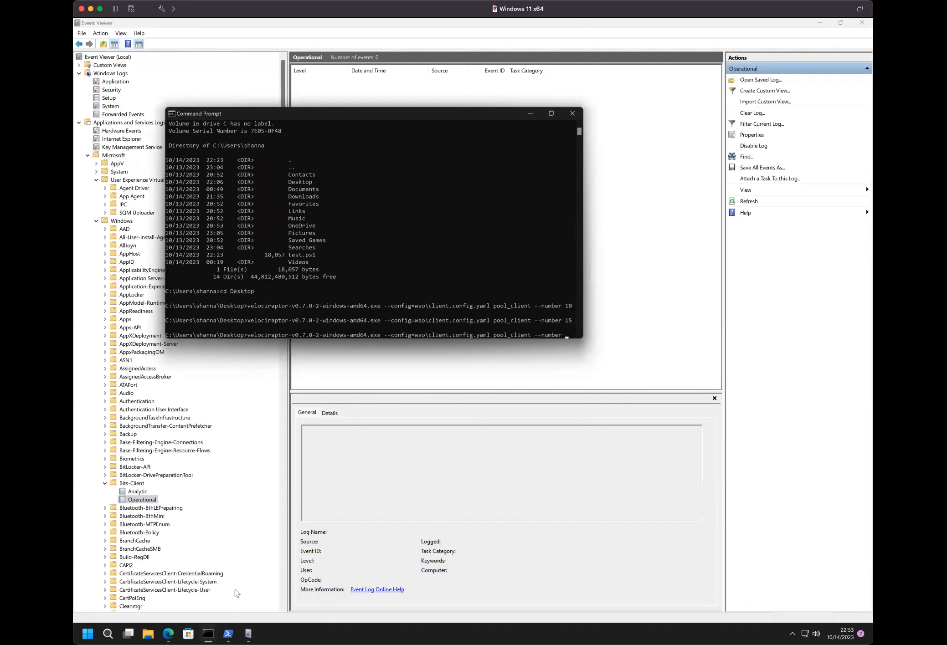
{"action": "type", "text": "100"}
{"action": "key", "text": "Return"}
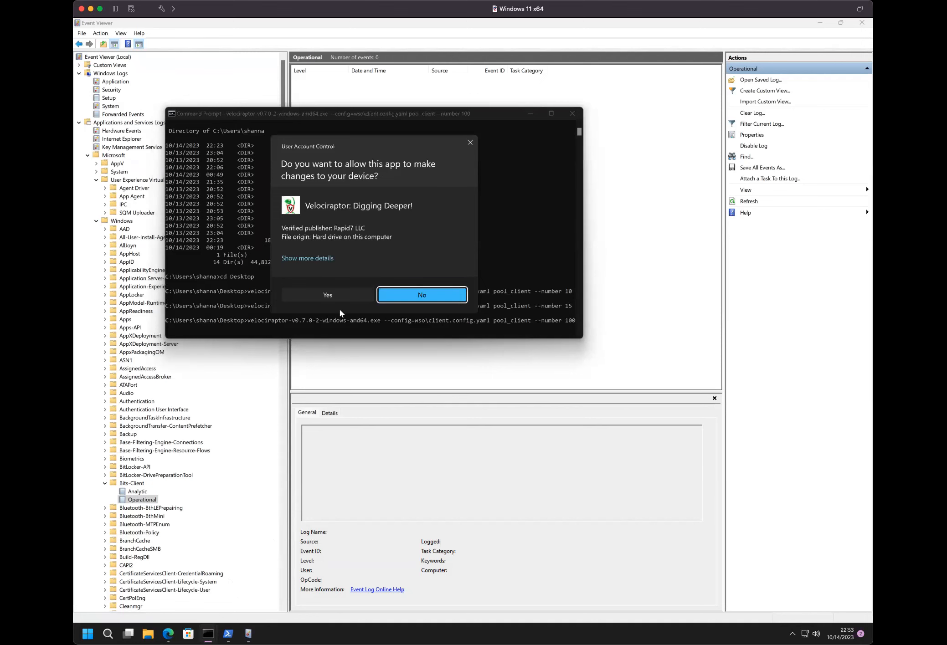
{"action": "left_click", "coordinate": [328, 295]}
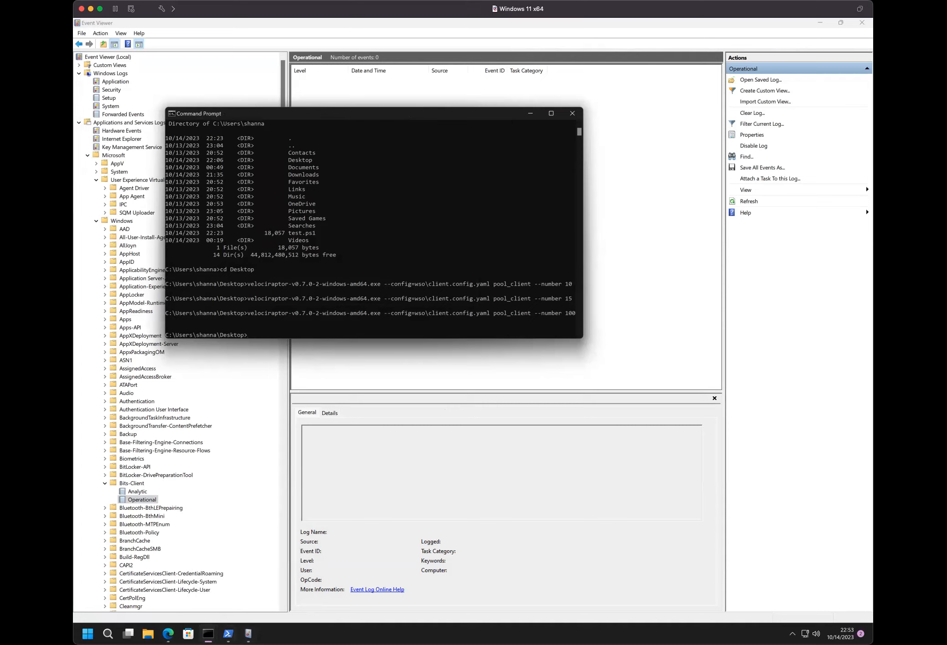
- Run the same --number 100 pool client command again and grant it permission to make device changes
{"action": "left_click", "coordinate": [371, 255]}
{"action": "key", "text": "Escape"}
{"action": "key", "text": "Up"}
{"action": "key", "text": "Return"}
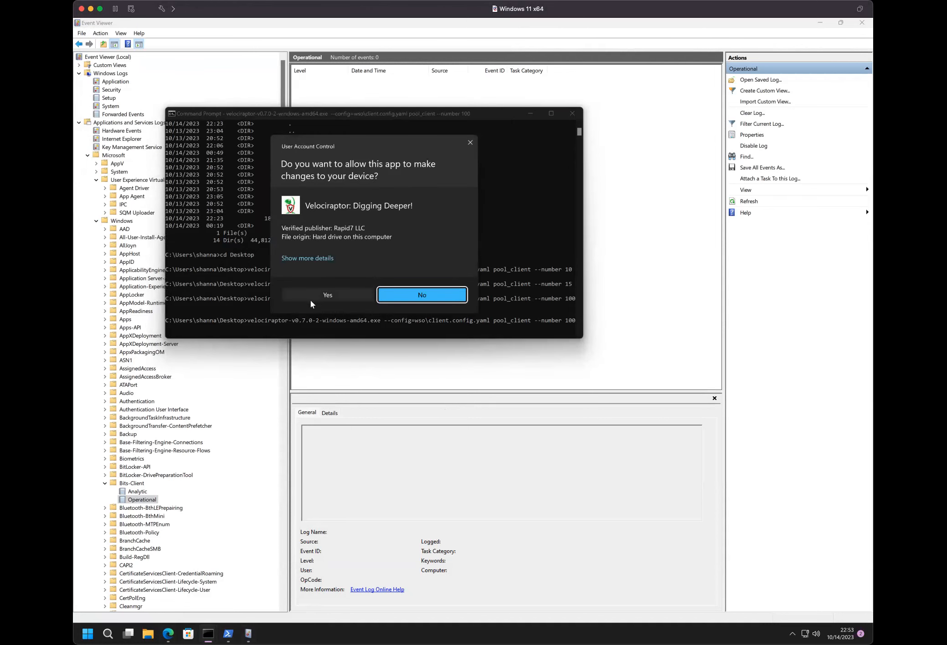
{"action": "left_click", "coordinate": [311, 299]}
- Check the Velociraptor server's output in the administrator Command Prompt and return to the hunt notebook in the browser
{"action": "mouse_move", "coordinate": [208, 634]}
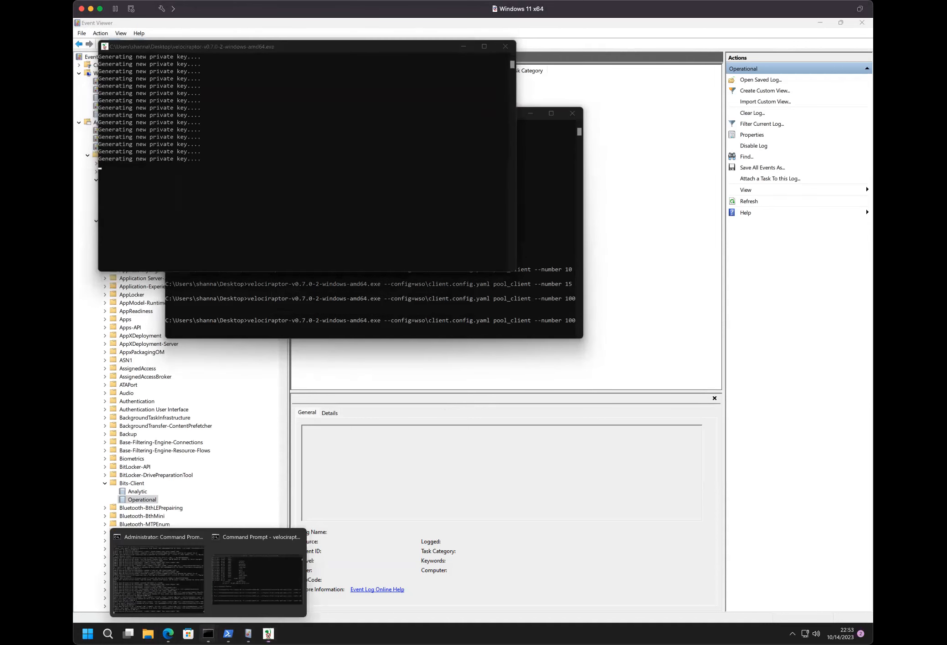
{"action": "left_click", "coordinate": [163, 590]}
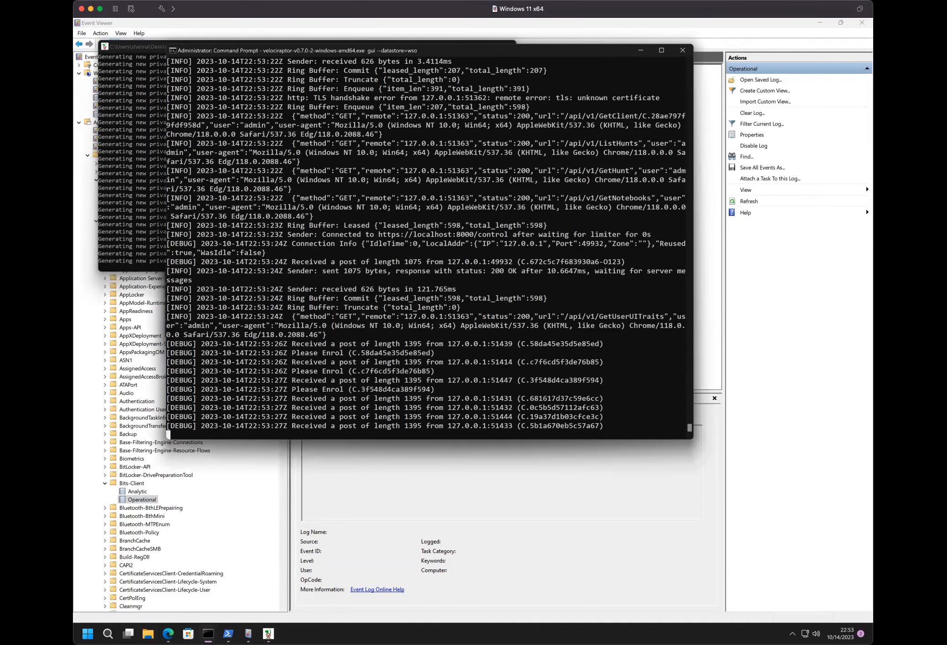
{"action": "left_click", "coordinate": [169, 634]}
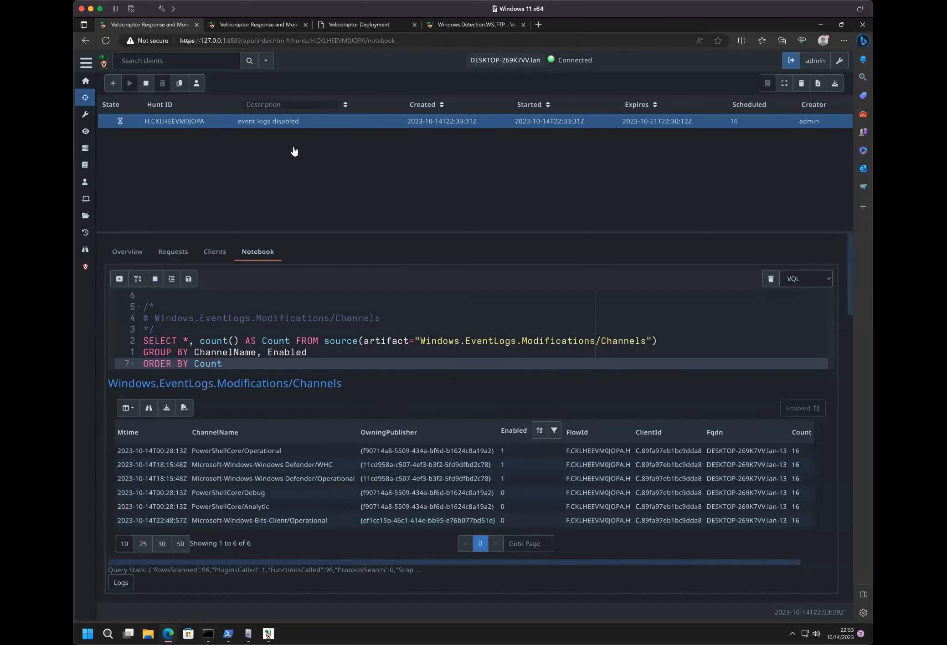
- Save the Channels query cell in the hunt notebook, then recalculate it for the hunt described as "event logs disabled"
{"action": "left_click", "coordinate": [188, 278]}
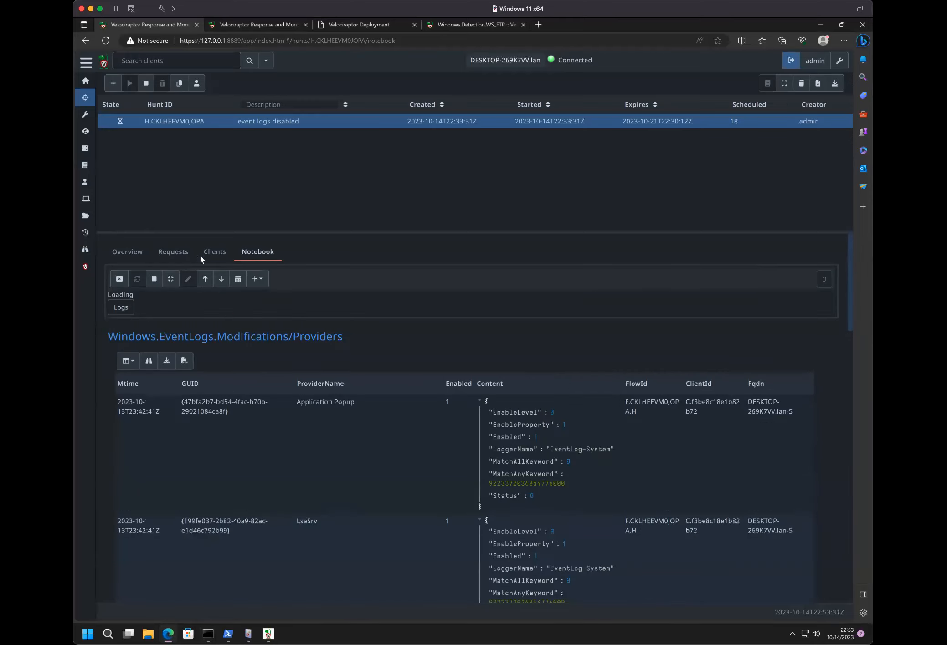
{"action": "left_click", "coordinate": [252, 124]}
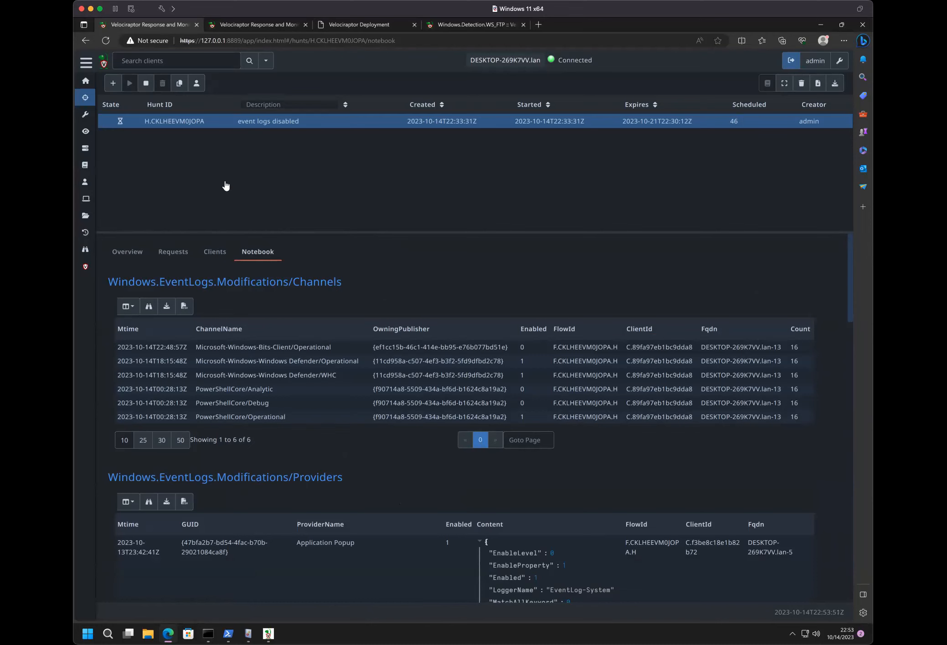
{"action": "left_click", "coordinate": [253, 294]}
{"action": "left_click", "coordinate": [143, 279]}
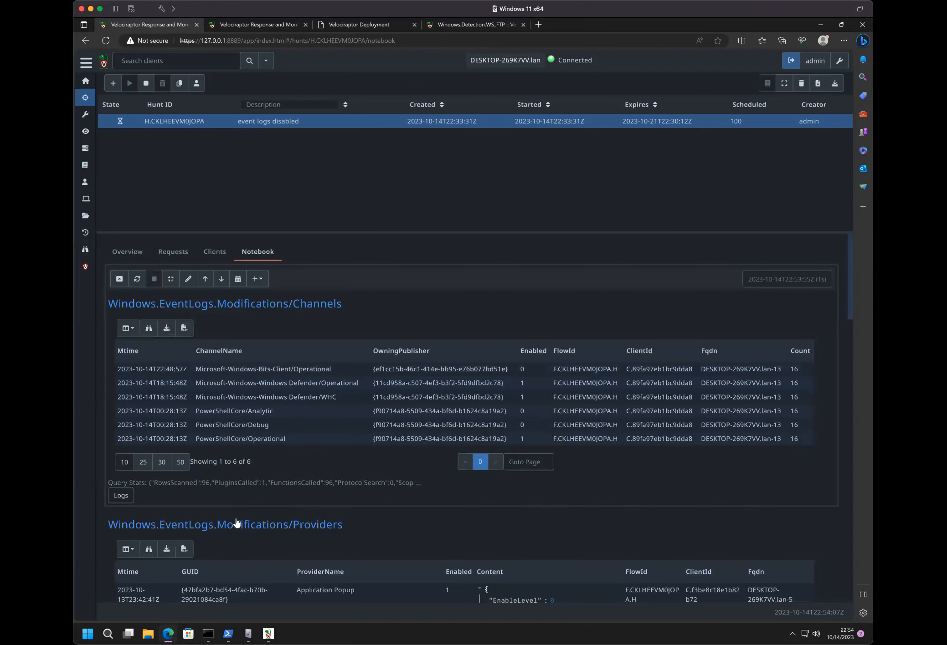
- Sort the Channels results table by Enabled, and re-sort it by Count
{"action": "left_click", "coordinate": [541, 351]}
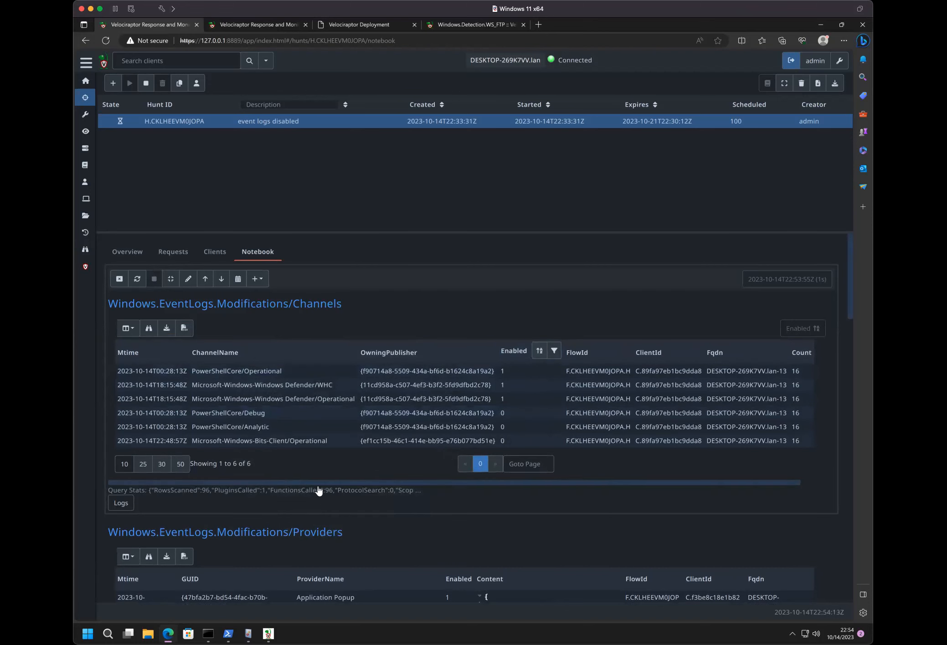
{"action": "mouse_move", "coordinate": [774, 348]}
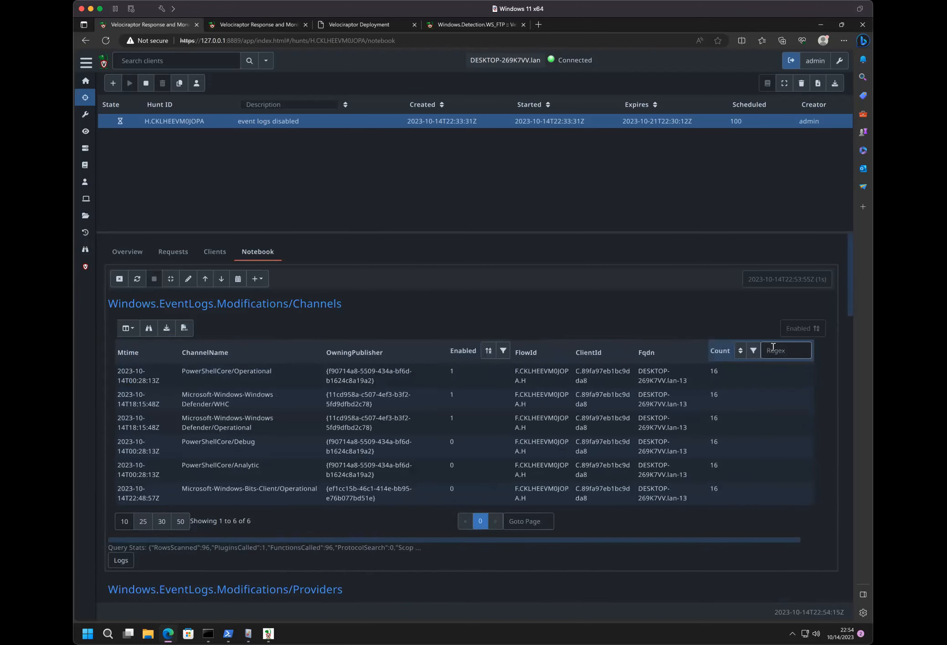
{"action": "left_click", "coordinate": [741, 350]}
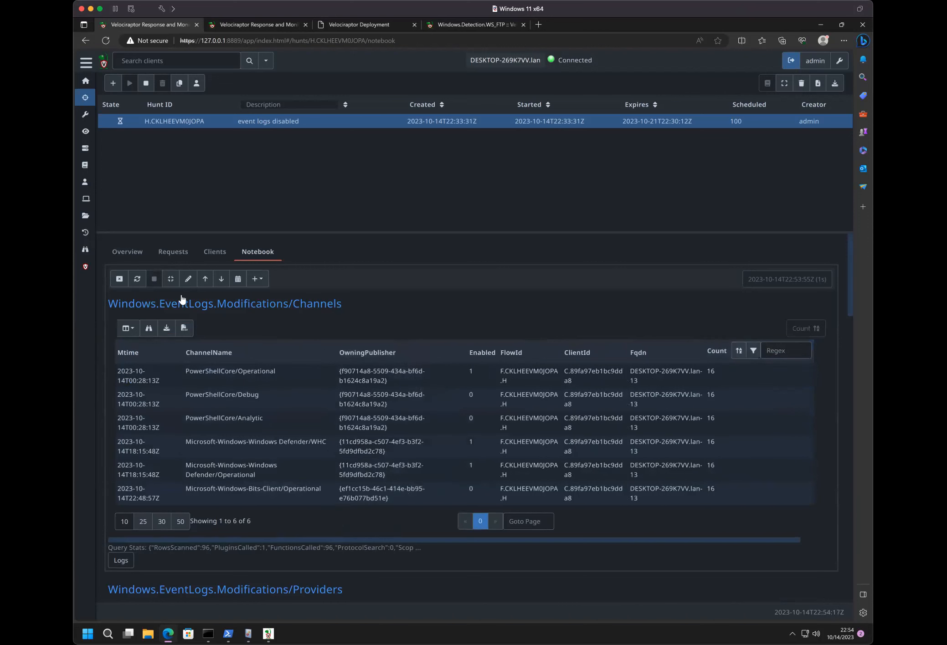
- Save the Channels query again and recalculate the cell to refresh the counts per channel and enabled state
{"action": "left_click", "coordinate": [188, 279]}
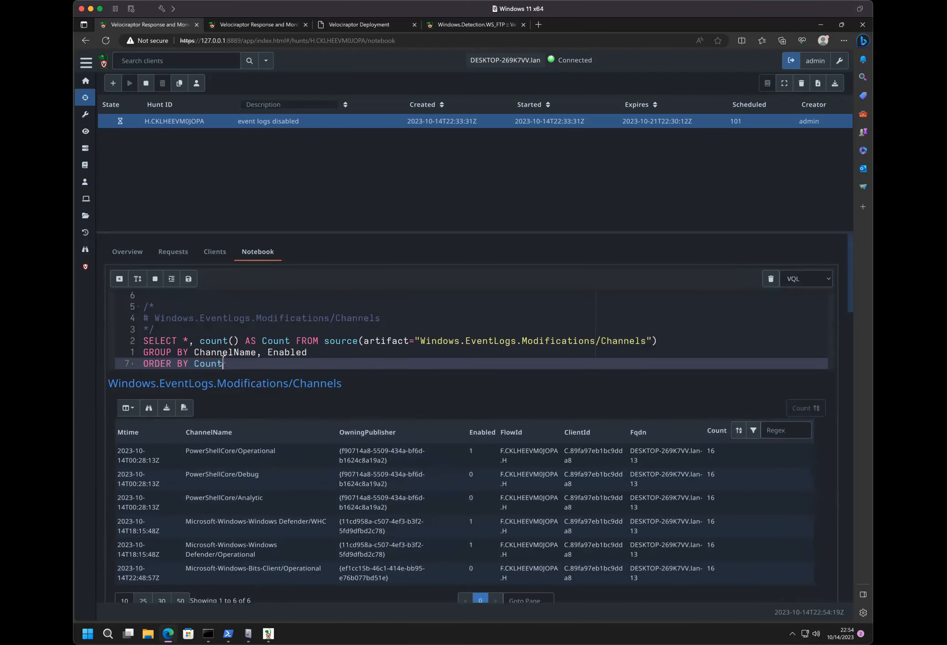
{"action": "left_click", "coordinate": [189, 276]}
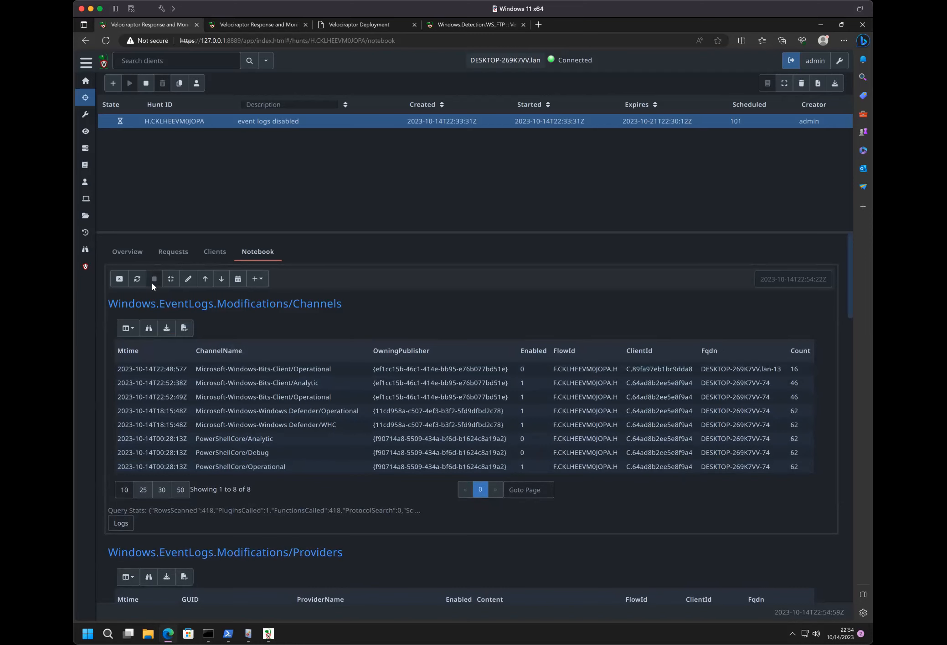
{"action": "left_click", "coordinate": [137, 280]}
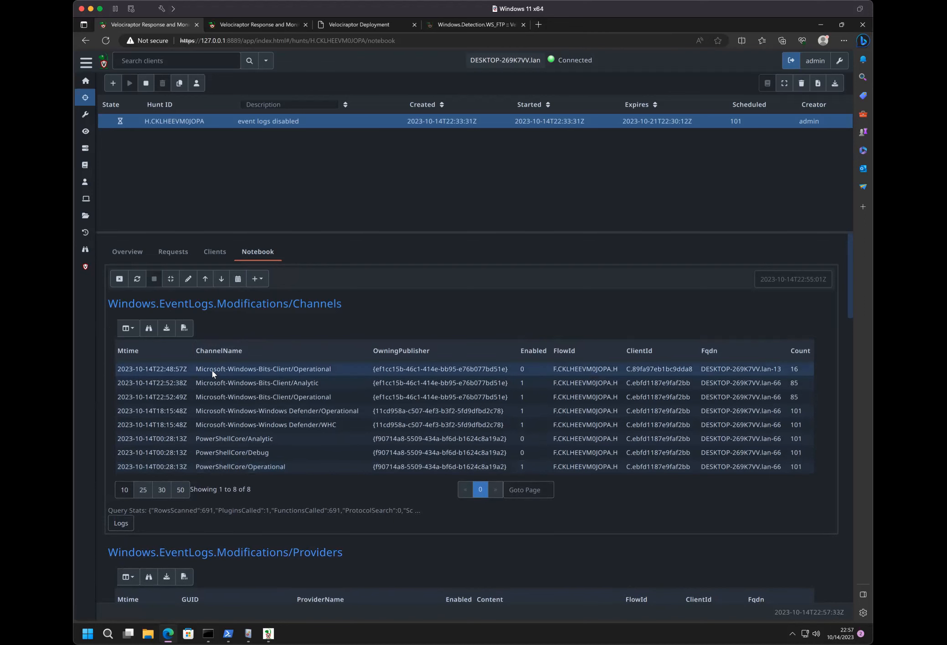
- Duplicate the grouped Channels SELECT query below the original in the same notebook cell, separated by a blank line
{"action": "left_click", "coordinate": [188, 278]}
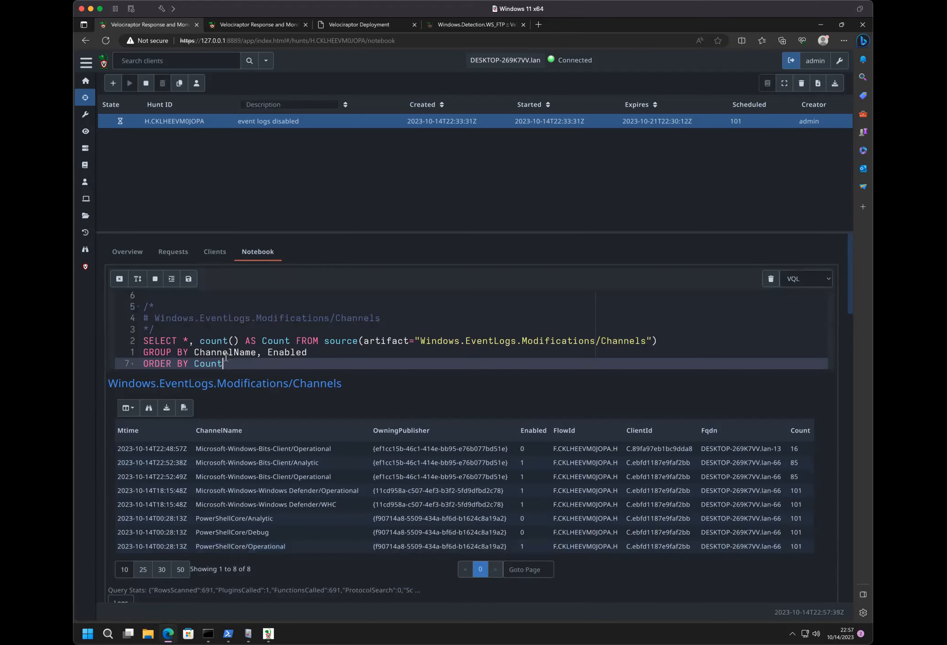
{"action": "left_click", "coordinate": [314, 347]}
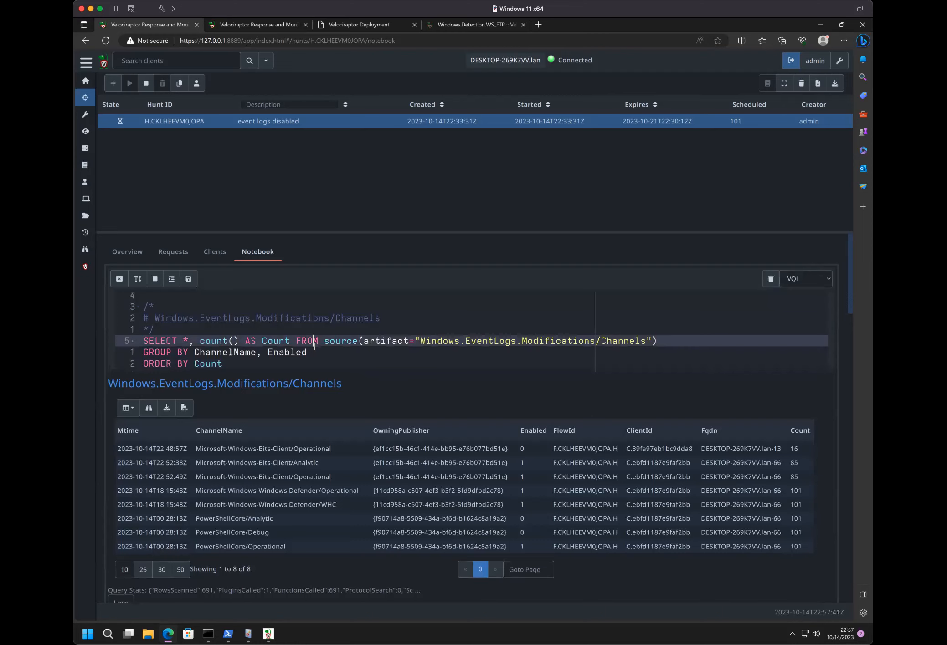
{"action": "left_click", "coordinate": [231, 365]}
{"action": "left_click_drag", "start_coordinate": [207, 363], "coordinate": [141, 345]}
{"action": "key", "text": "ctrl+c"}
{"action": "left_click", "coordinate": [243, 361]}
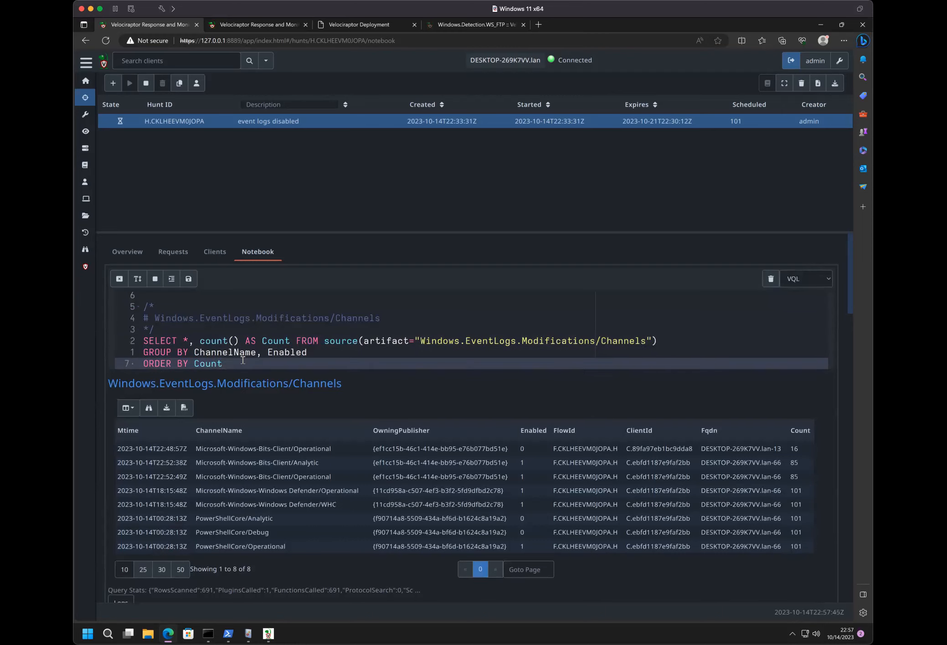
{"action": "key", "text": "Return"}
{"action": "key", "text": "Return"}
{"action": "key", "text": "ctrl+v"}
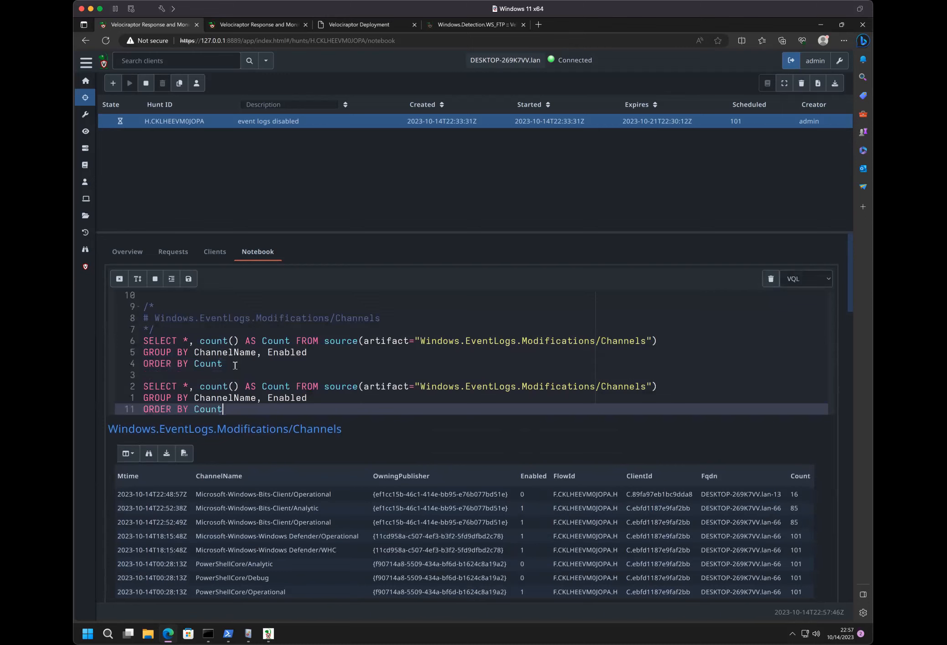
- Remove ", count() AS Count" from the duplicated Channels query, leaving a plain SELECT *
{"action": "left_click", "coordinate": [194, 387]}
{"action": "left_click_drag", "start_coordinate": [189, 387], "coordinate": [289, 387]}
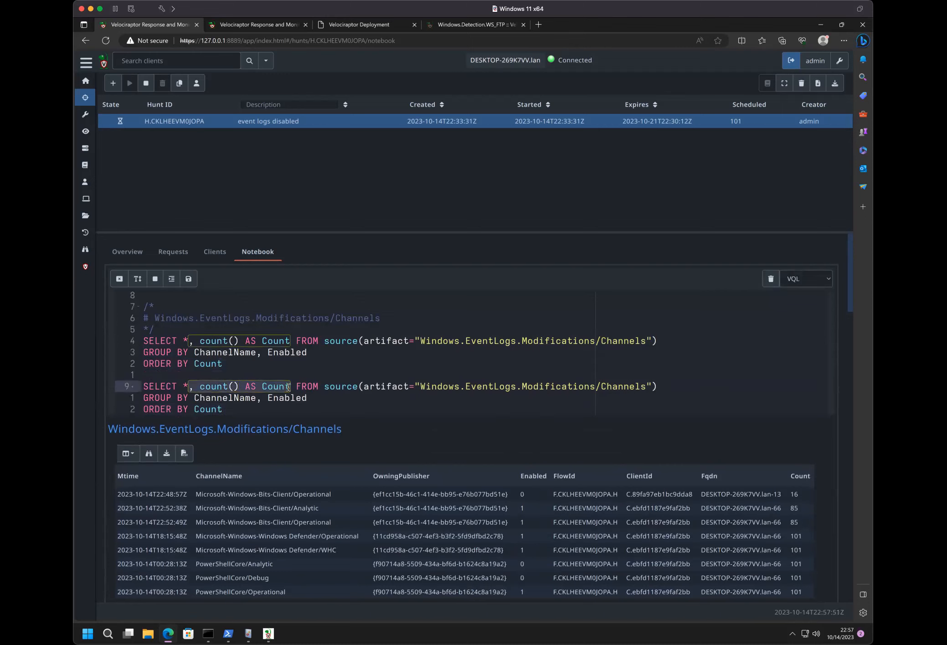
{"action": "key", "text": "BackSpace"}
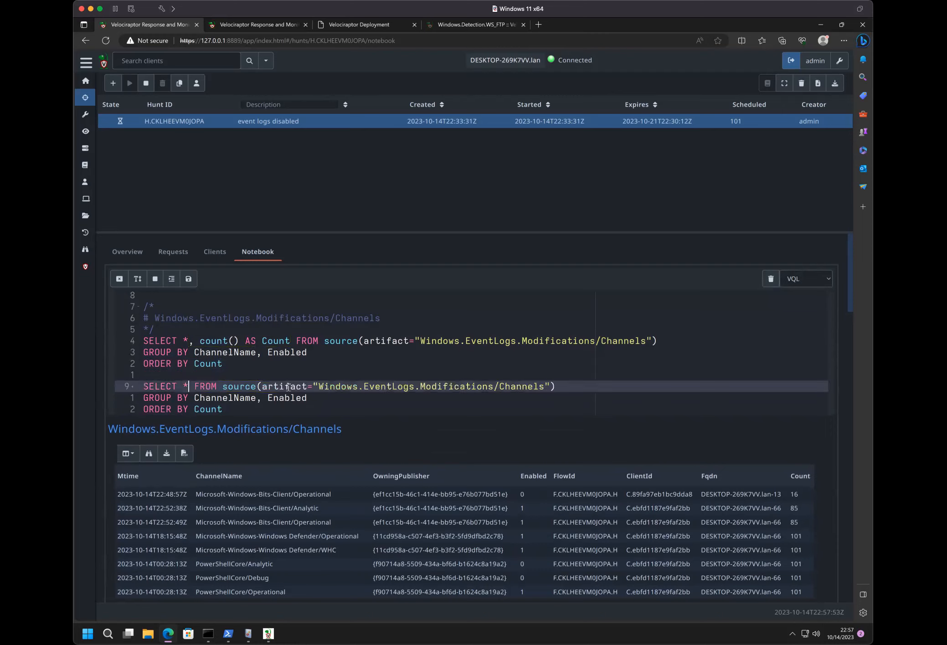
- Replace the second query's GROUP BY and ORDER BY lines with WHERE ChannelName =~ 'bits' AND Enabled=0
{"action": "left_click", "coordinate": [252, 410]}
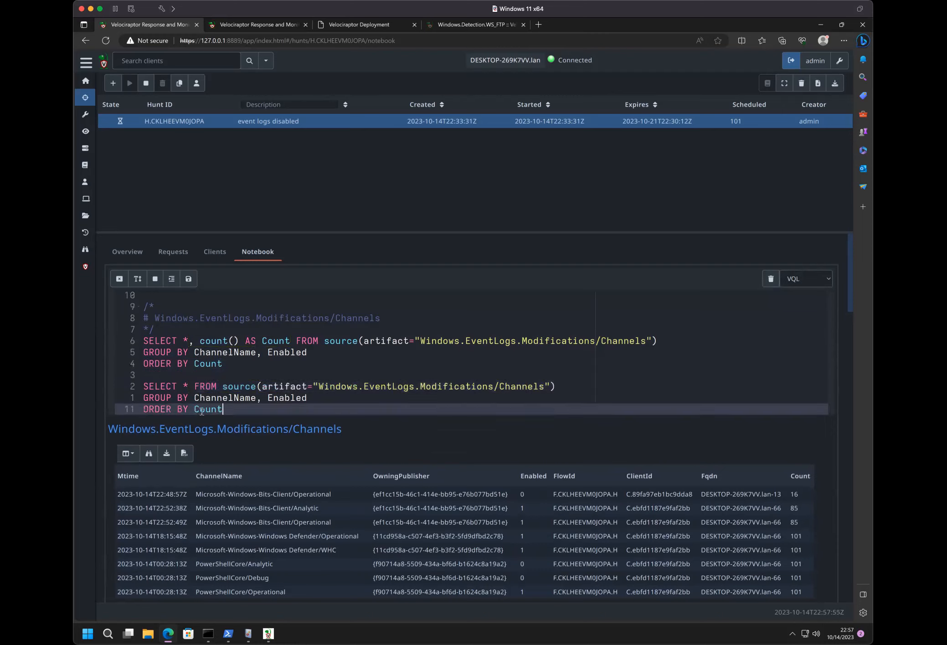
{"action": "left_click", "coordinate": [141, 399]}
{"action": "type", "text": "WHERE "}
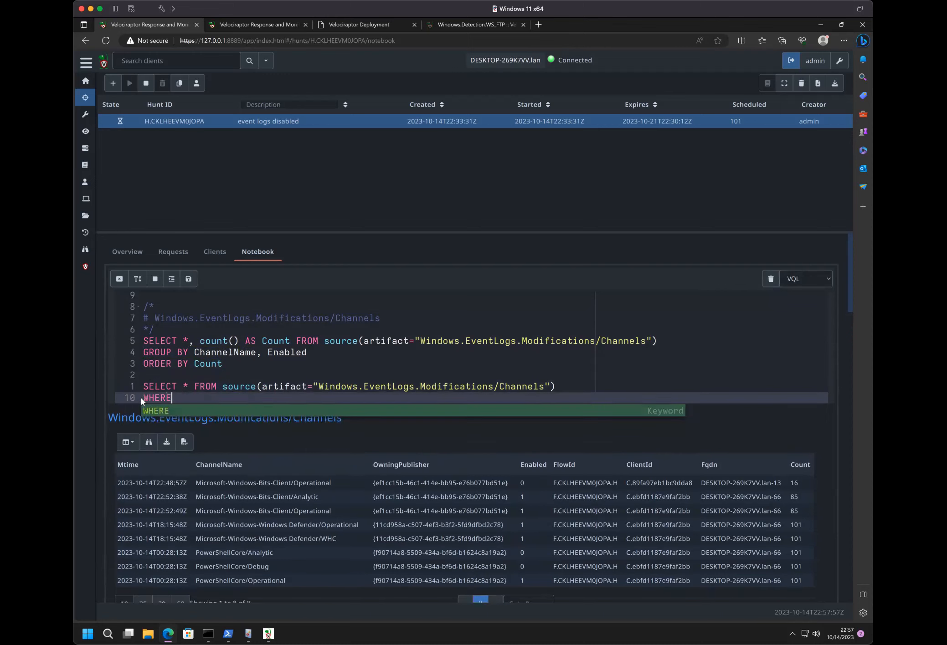
{"action": "type", "text": "Ch"}
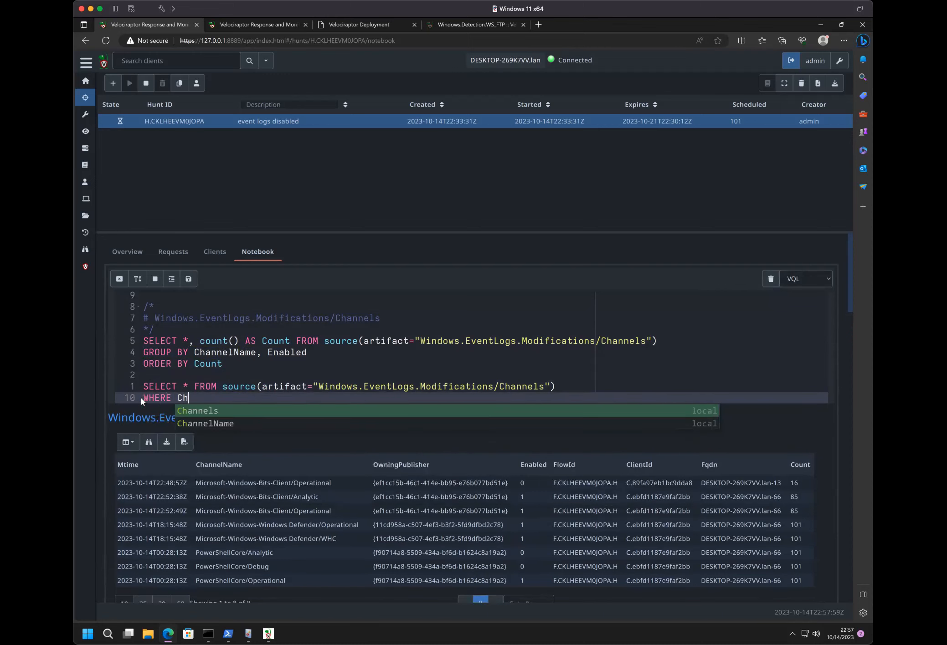
{"action": "key", "text": "Down"}
{"action": "key", "text": "Return"}
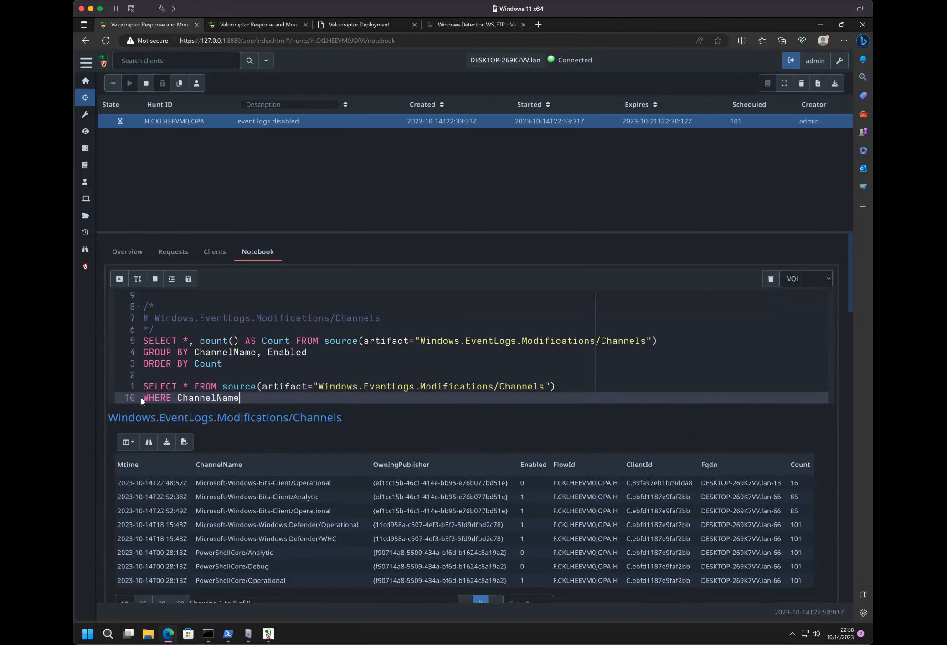
{"action": "type", "text": "=~ 'bits"}
{"action": "type", "text": "' AND Enabled=0"}
- Run the updated cell and review which clients the BITS channel query lists in the second results table
{"action": "left_click", "coordinate": [188, 279]}
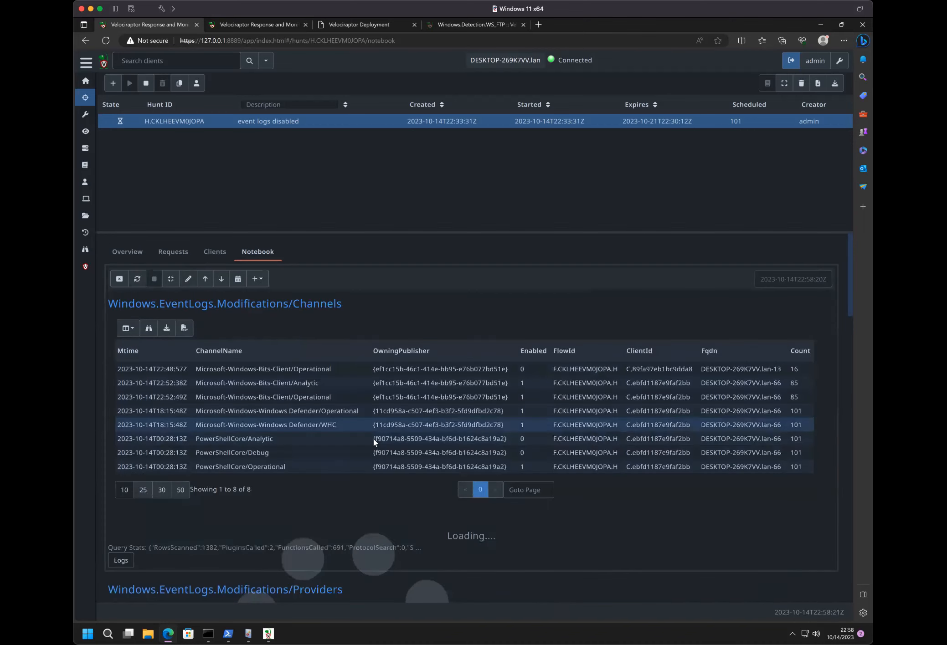
{"action": "scroll", "coordinate": [374, 435], "scroll_direction": "down", "scroll_amount": 20}
{"action": "scroll", "coordinate": [374, 430], "scroll_direction": "up", "scroll_amount": 20}
{"action": "scroll", "coordinate": [373, 429], "scroll_direction": "down", "scroll_amount": 5}
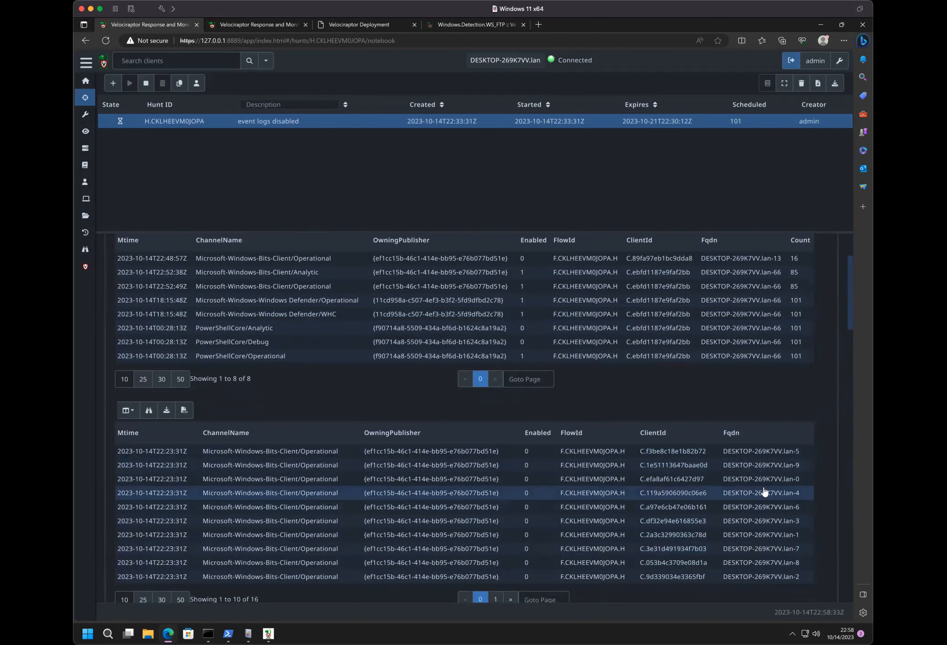
{"action": "scroll", "coordinate": [377, 355], "scroll_direction": "up", "scroll_amount": 3}
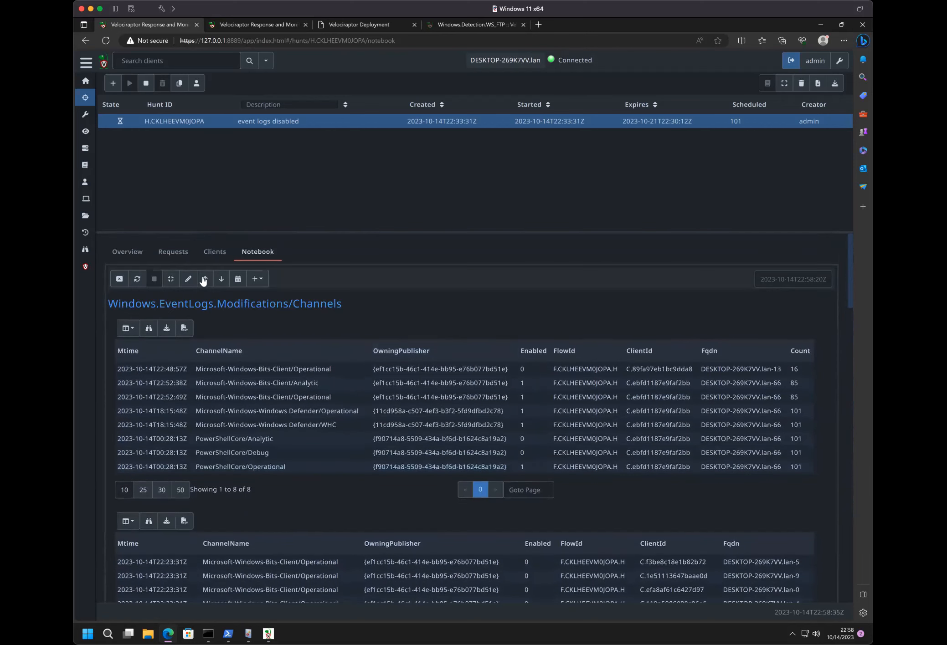
- Reopen the Channels cell and begin a LET ColumnTypes = dict( definition between the comment block and the first query
{"action": "left_click", "coordinate": [190, 280]}
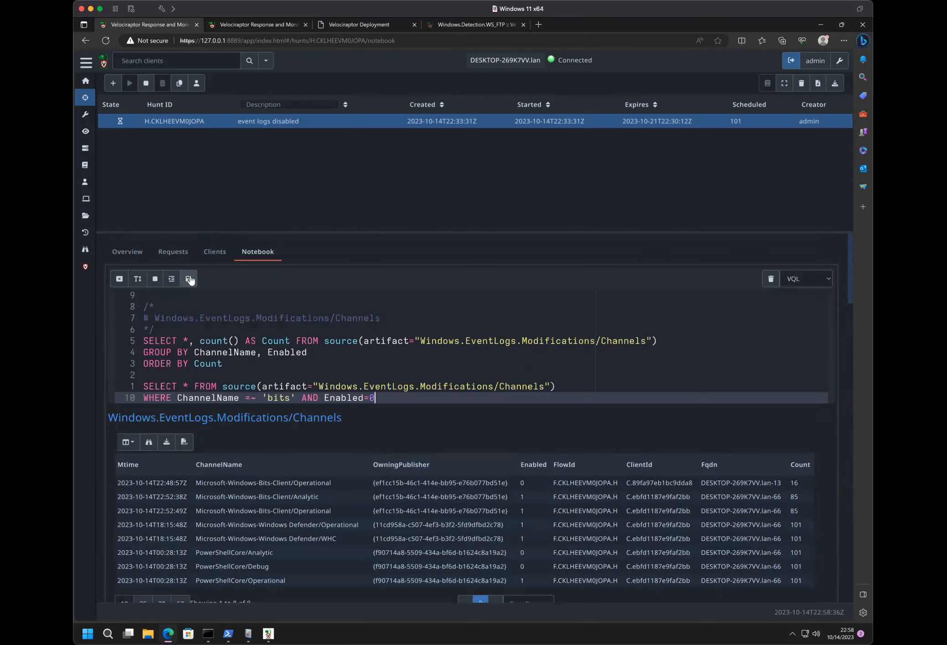
{"action": "left_click", "coordinate": [156, 330]}
{"action": "key", "text": "Return"}
{"action": "key", "text": "Return"}
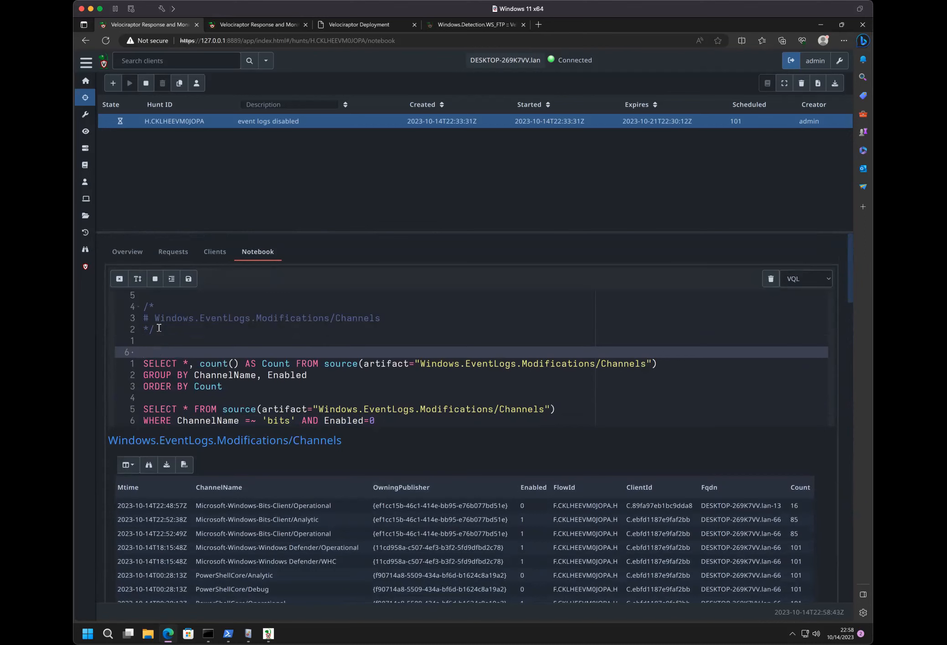
{"action": "type", "text": "LE"}
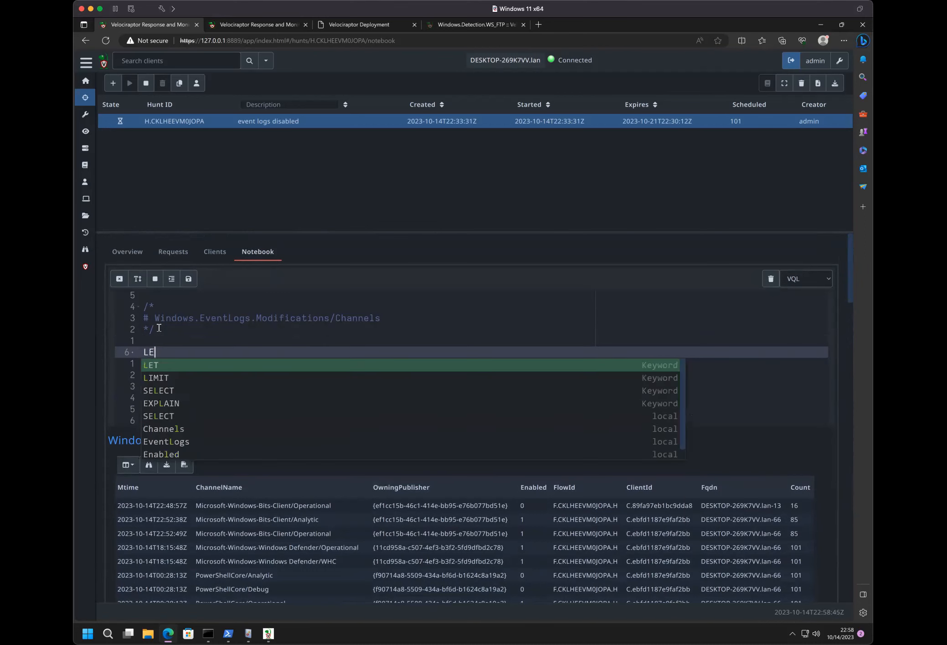
{"action": "type", "text": "T coum"}
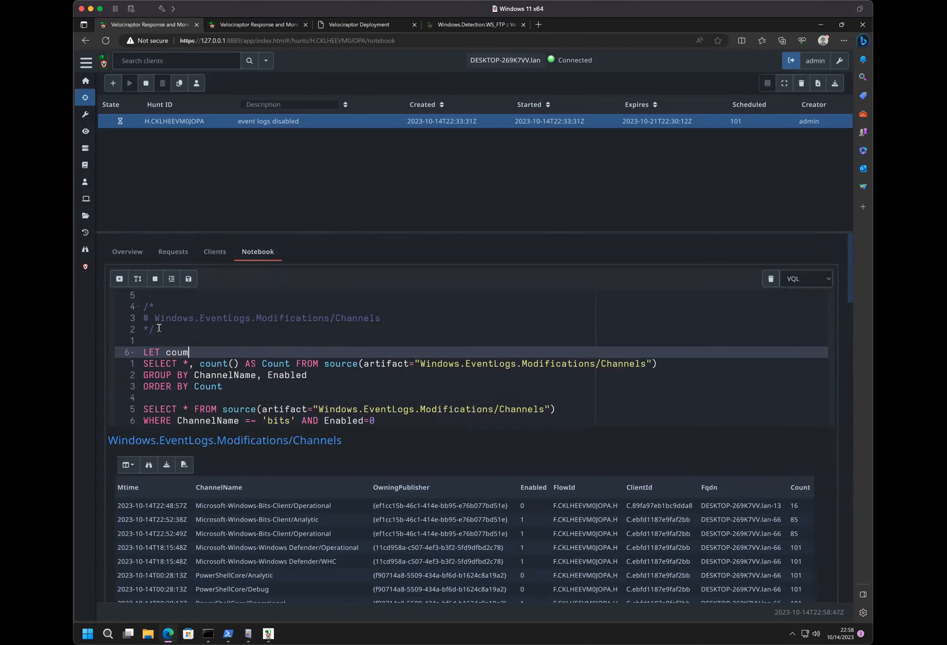
{"action": "key", "text": "BackSpace"}
{"action": "key", "text": "BackSpace"}
{"action": "type", "text": "Cl"}
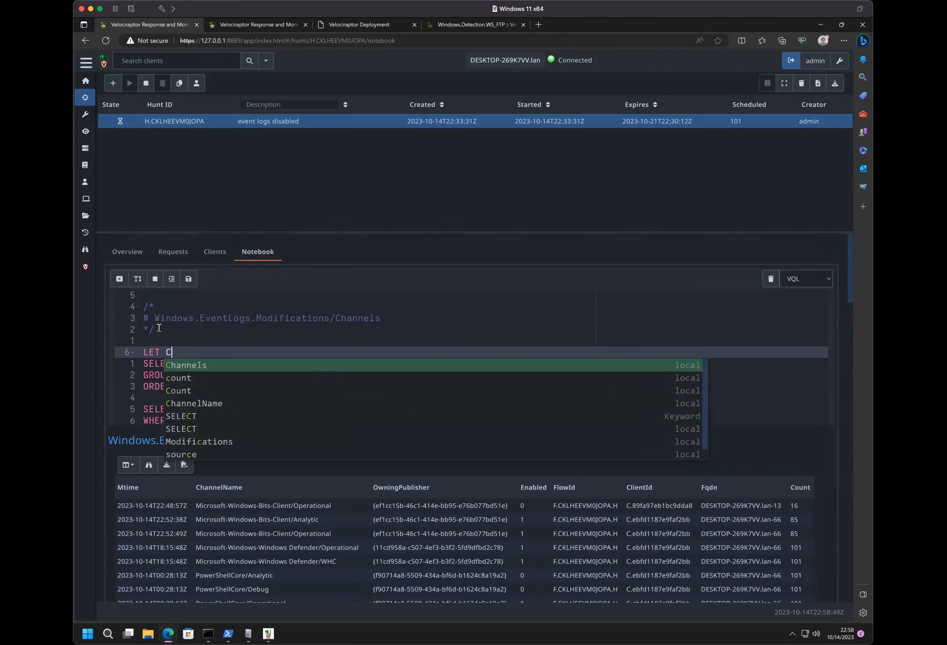
{"action": "key", "text": "BackSpace"}
{"action": "key", "text": "BackSpace"}
{"action": "type", "text": "Colu"}
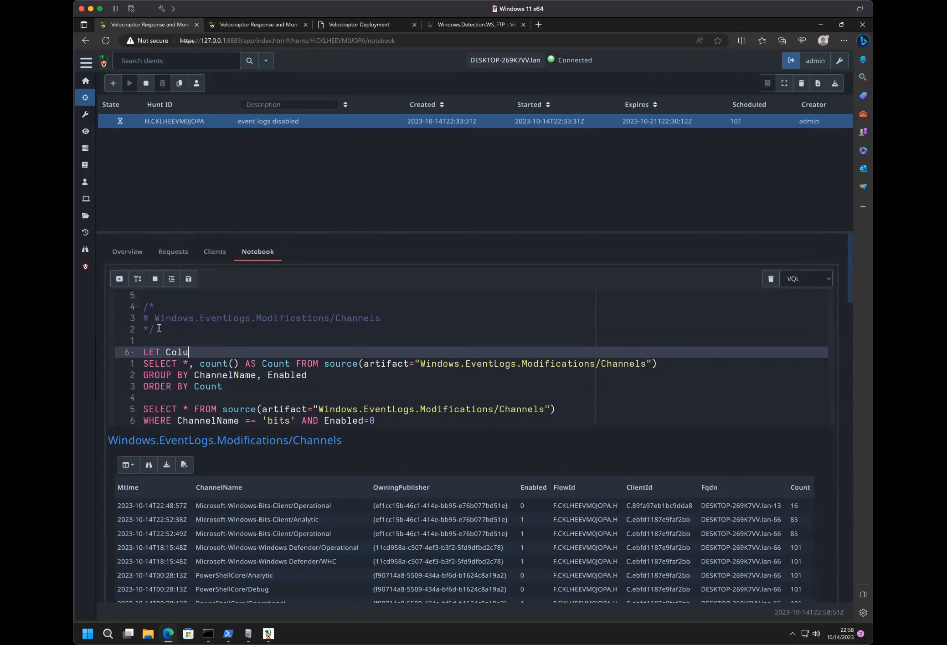
{"action": "type", "text": "mnTypes = di"}
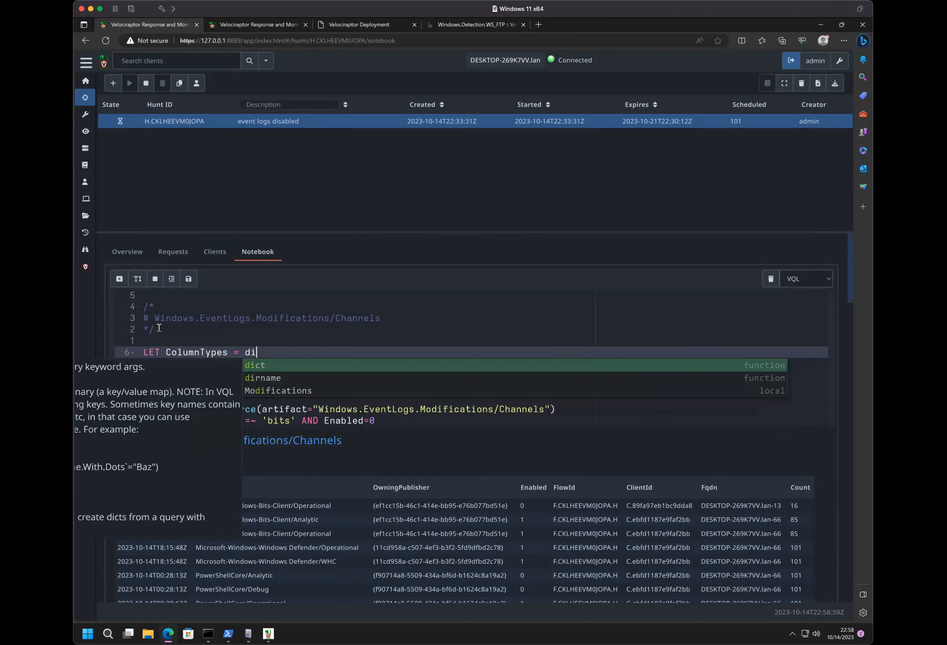
{"action": "key", "text": "Return"}
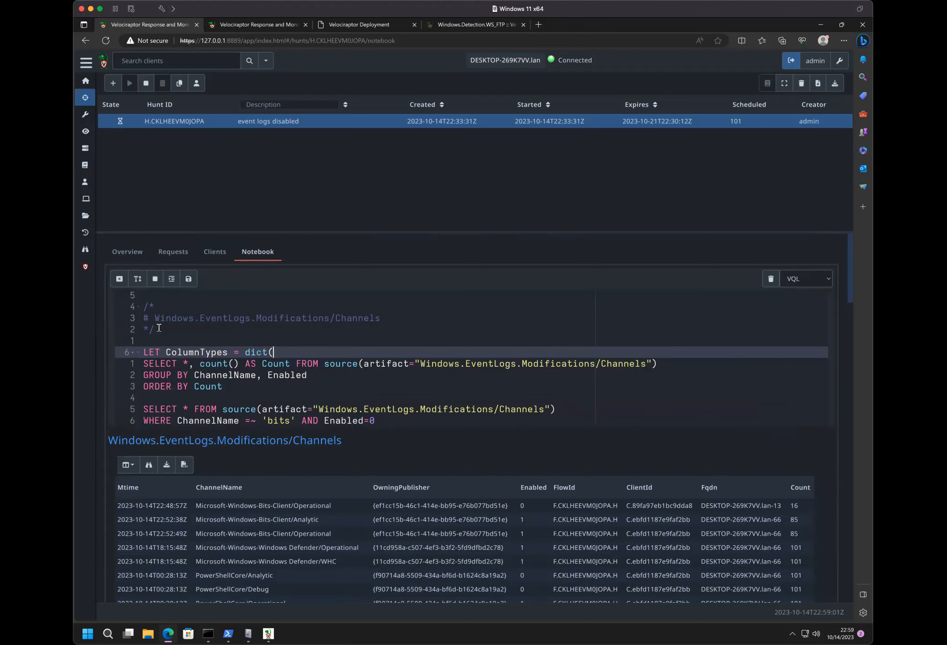
- Complete the ColumnTypes dictionary with ClientId=ClientId and add a blank line before the first SELECT query
{"action": "scroll", "coordinate": [268, 348], "scroll_direction": "down", "scroll_amount": 7}
{"action": "scroll", "coordinate": [268, 349], "scroll_direction": "up", "scroll_amount": 7}
{"action": "type", "text": "ClientId=ClientId"}
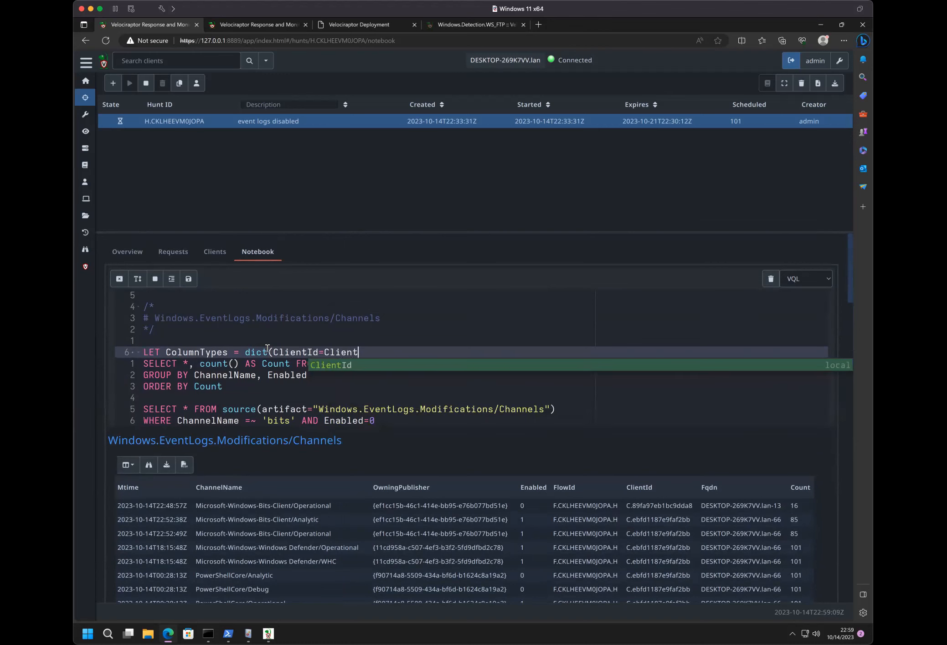
{"action": "key", "text": "Return"}
{"action": "type", "text": ")"}
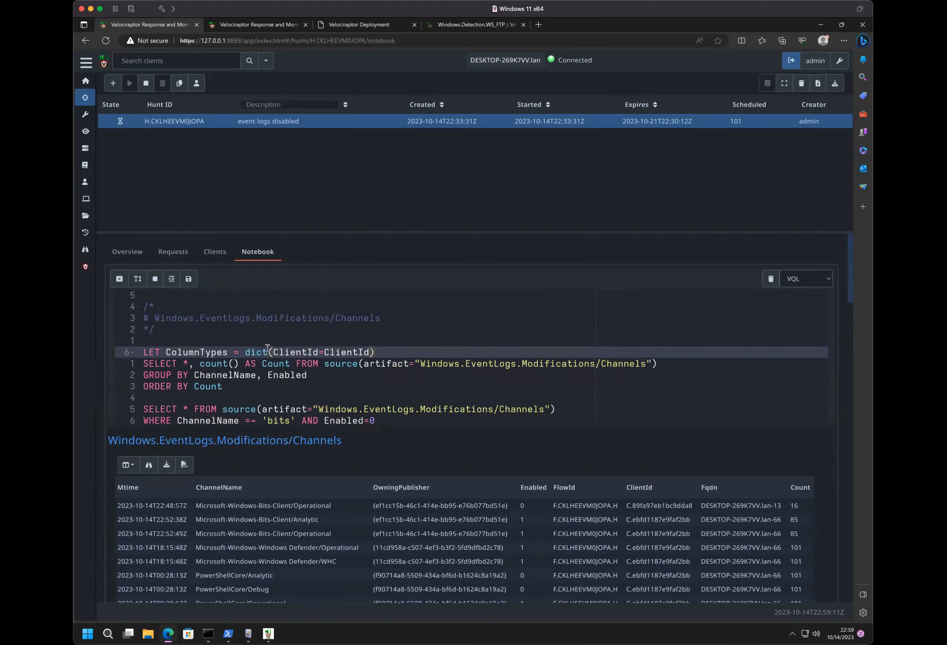
{"action": "key", "text": "Return"}
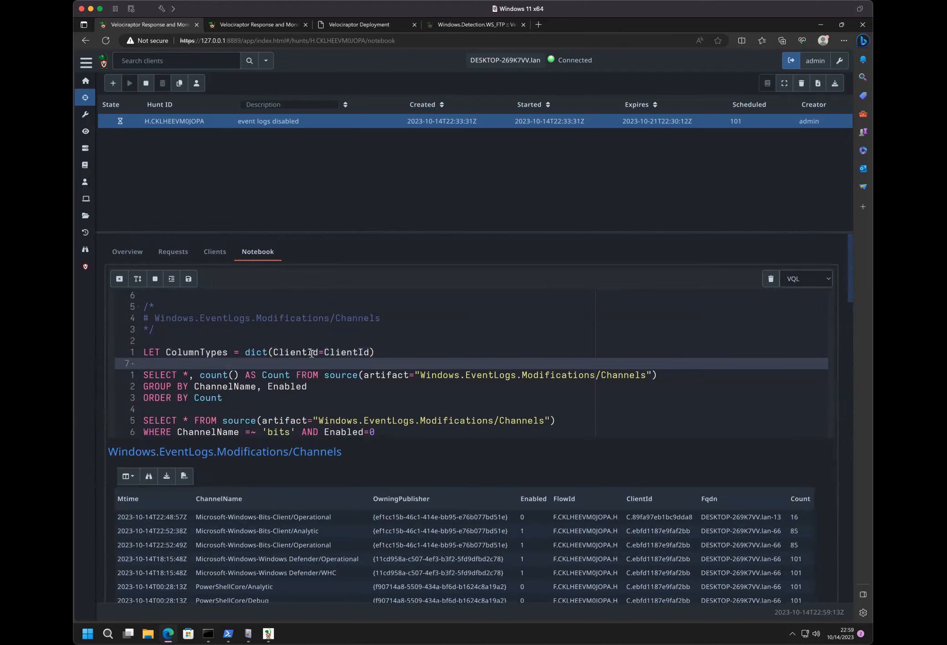
- Run the cell, put the ColumnTypes dictionary's ClientId value in double quotes, rerun it and reopen the cell for editing
{"action": "left_click", "coordinate": [188, 279]}
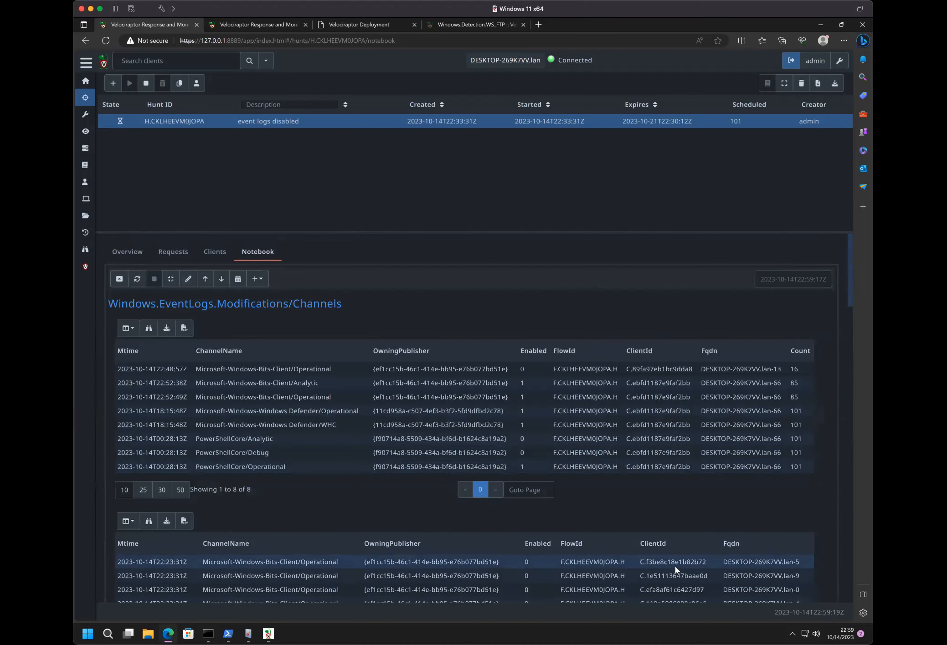
{"action": "left_click", "coordinate": [188, 280]}
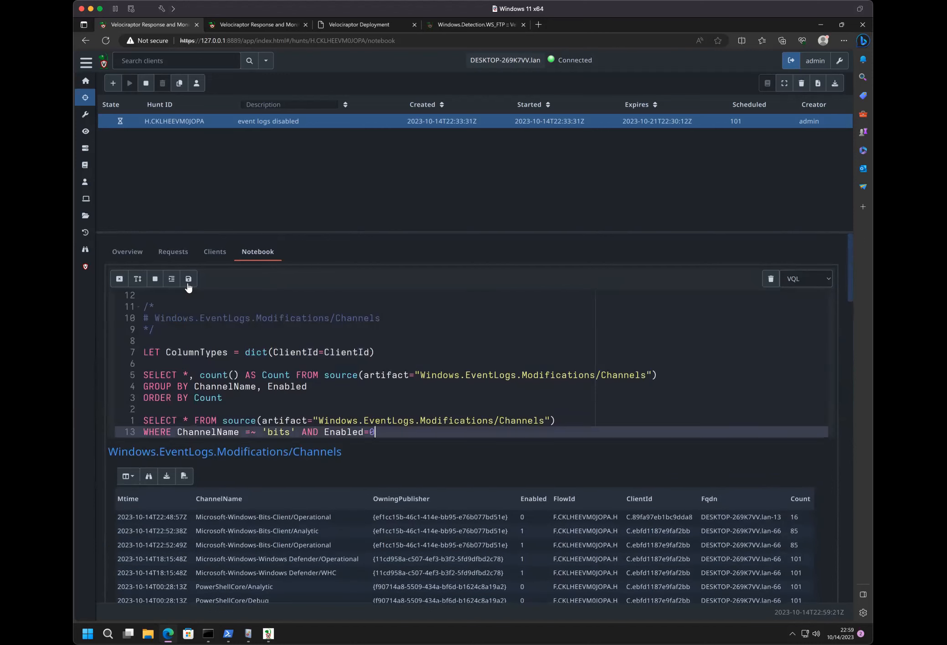
{"action": "left_click", "coordinate": [324, 352]}
{"action": "type", "text": "\""}
{"action": "left_click", "coordinate": [376, 353]}
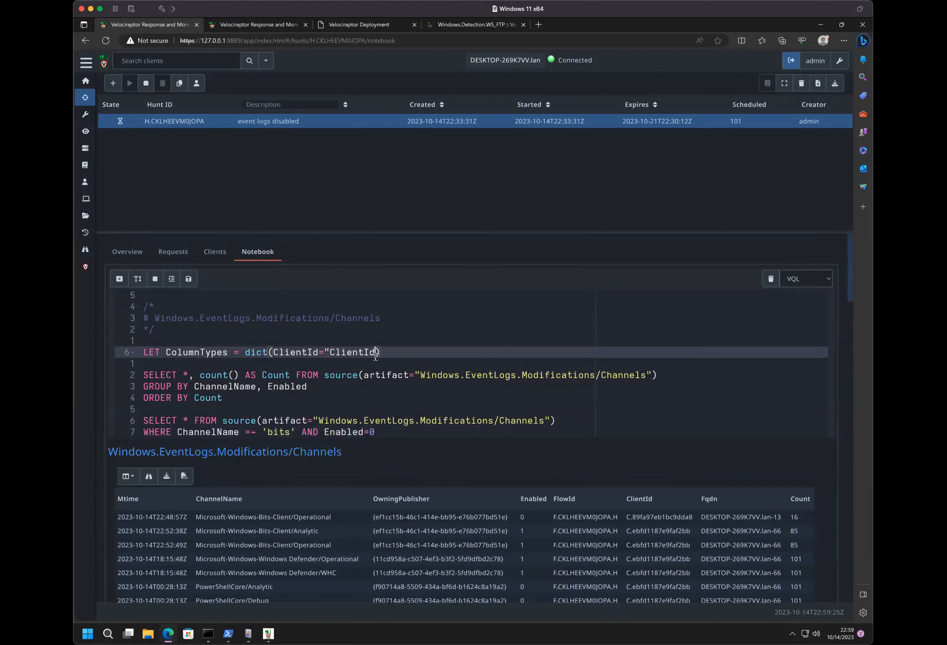
{"action": "type", "text": "\""}
{"action": "left_click", "coordinate": [188, 279]}
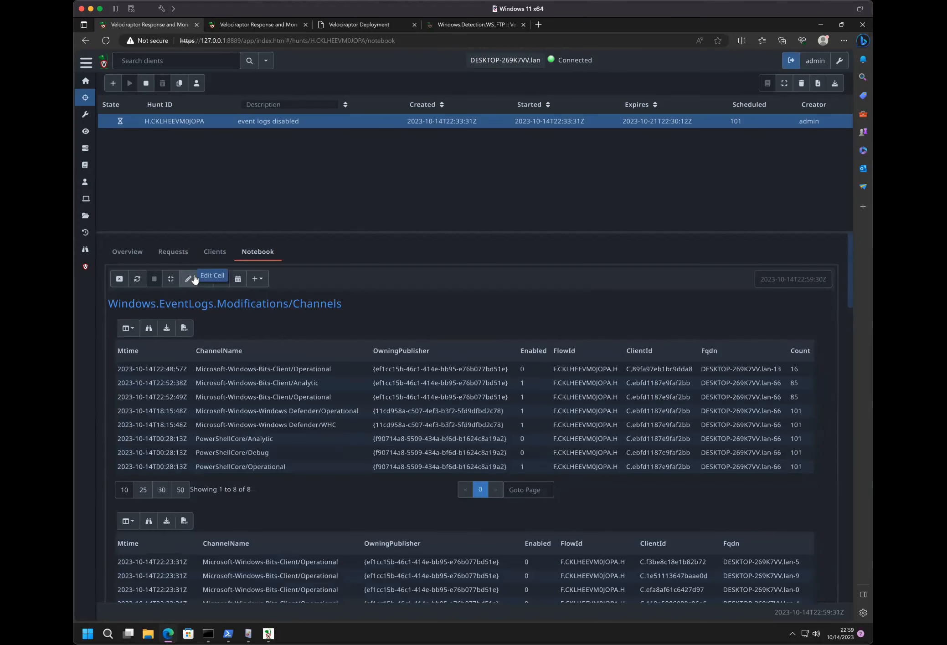
{"action": "left_click", "coordinate": [188, 279]}
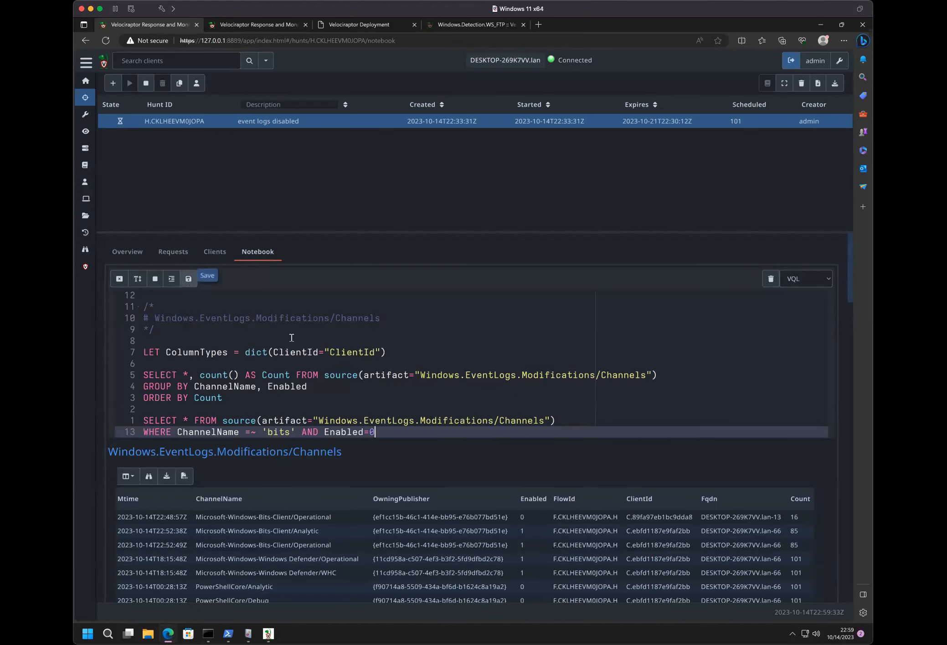
{"action": "left_click", "coordinate": [274, 353]}
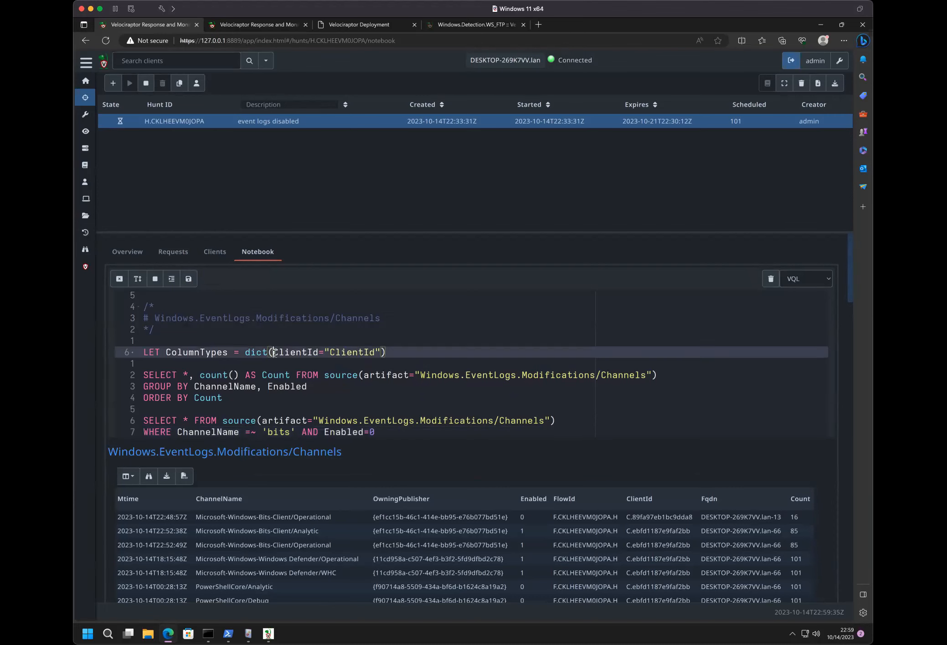
{"action": "type", "text": "c"}
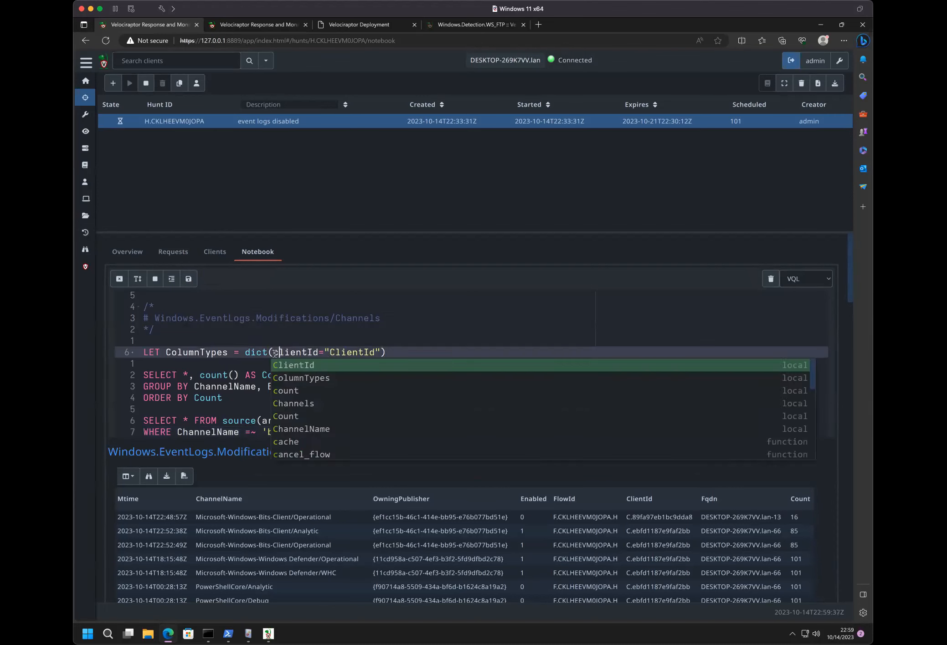
{"action": "key", "text": "BackSpace"}
{"action": "type", "text": "C"}
- Change the ColumnTypes dictionary's ClientId value to "client_id" and rerun the cell
{"action": "left_click", "coordinate": [332, 353]}
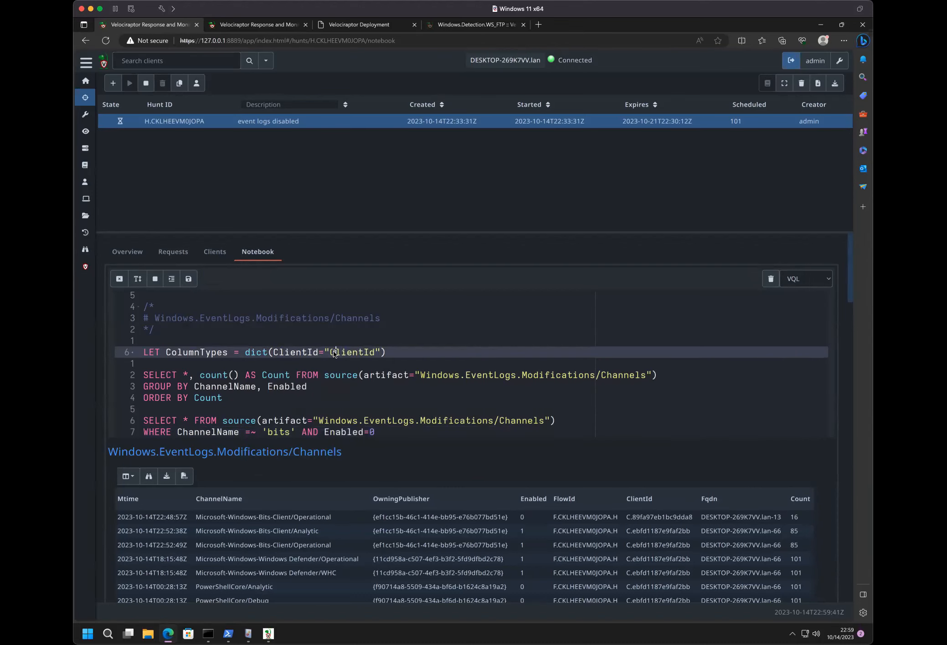
{"action": "type", "text": "c"}
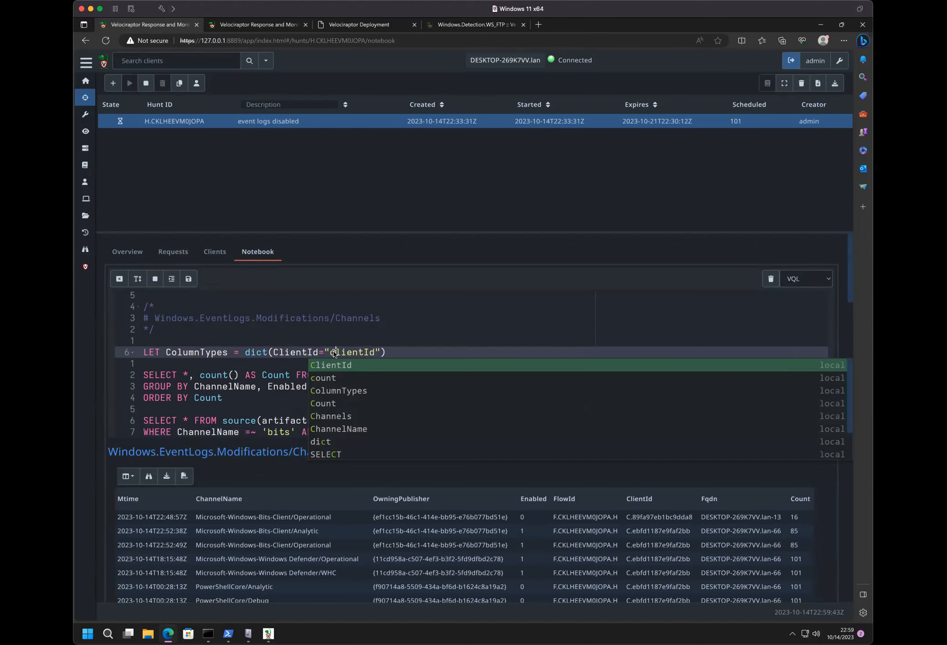
{"action": "left_click", "coordinate": [371, 353]}
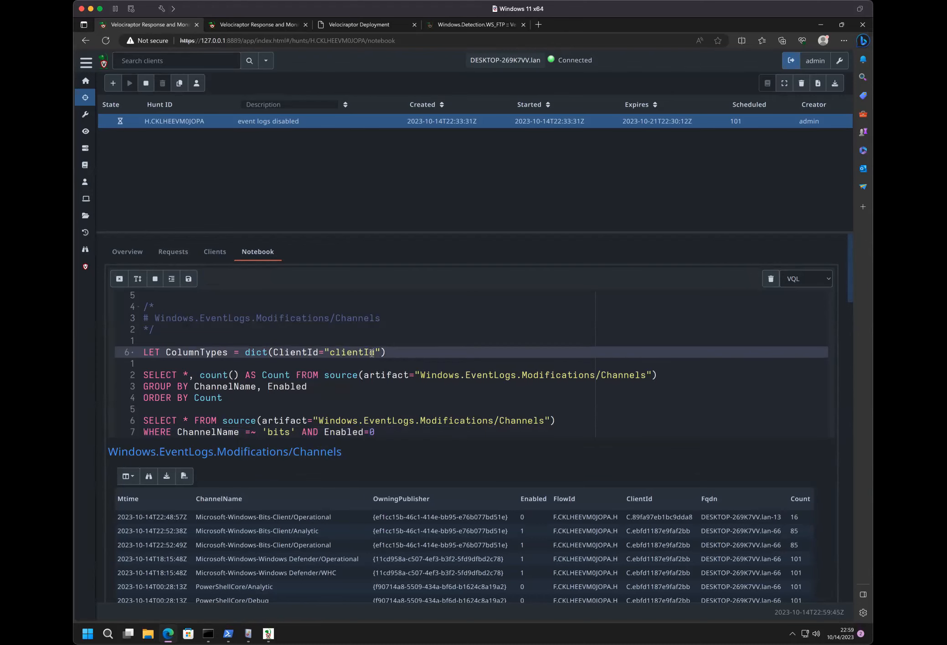
{"action": "key", "text": "BackSpace"}
{"action": "type", "text": "_i"}
{"action": "left_click", "coordinate": [189, 279]}
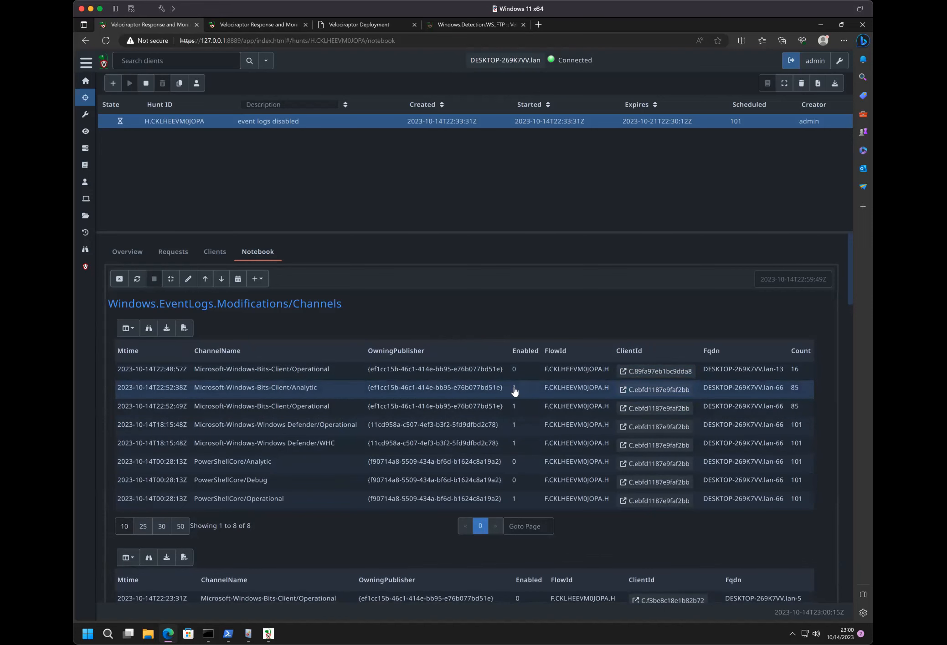
- Examine the ClientId column in both Channels result tables and compare it with the Providers table further down
{"action": "mouse_move", "coordinate": [247, 359]}
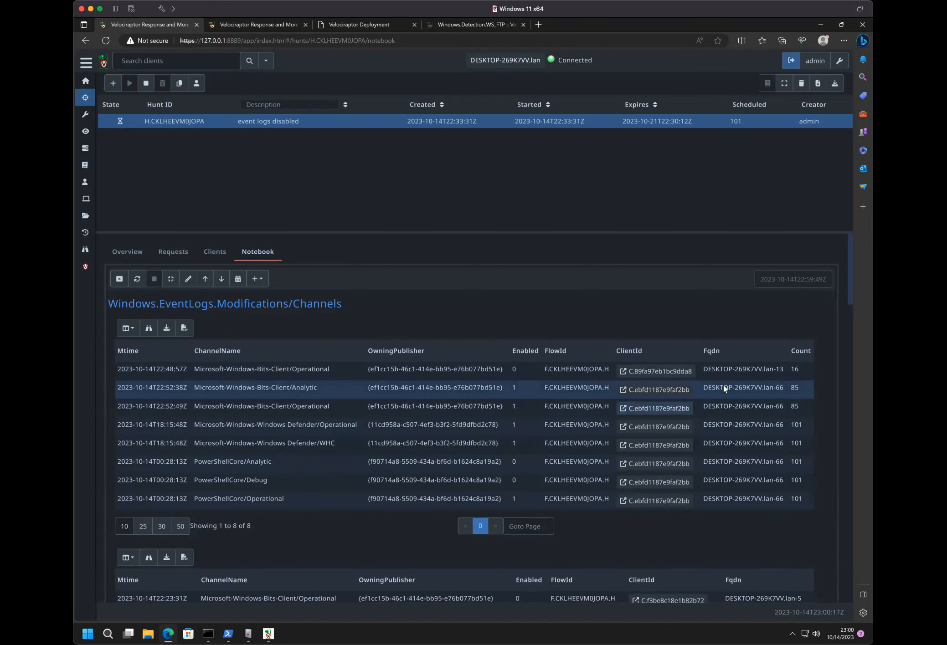
{"action": "scroll", "coordinate": [700, 426], "scroll_direction": "down", "scroll_amount": 15}
{"action": "scroll", "coordinate": [701, 425], "scroll_direction": "up", "scroll_amount": 15}
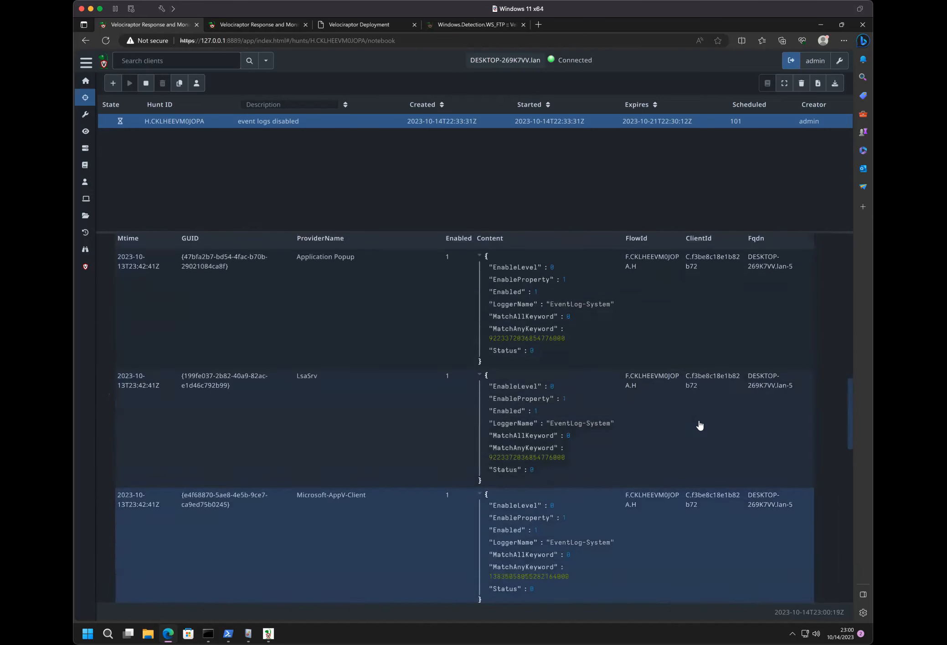
{"action": "scroll", "coordinate": [673, 503], "scroll_direction": "down", "scroll_amount": 7}
{"action": "scroll", "coordinate": [672, 503], "scroll_direction": "down", "scroll_amount": 3}
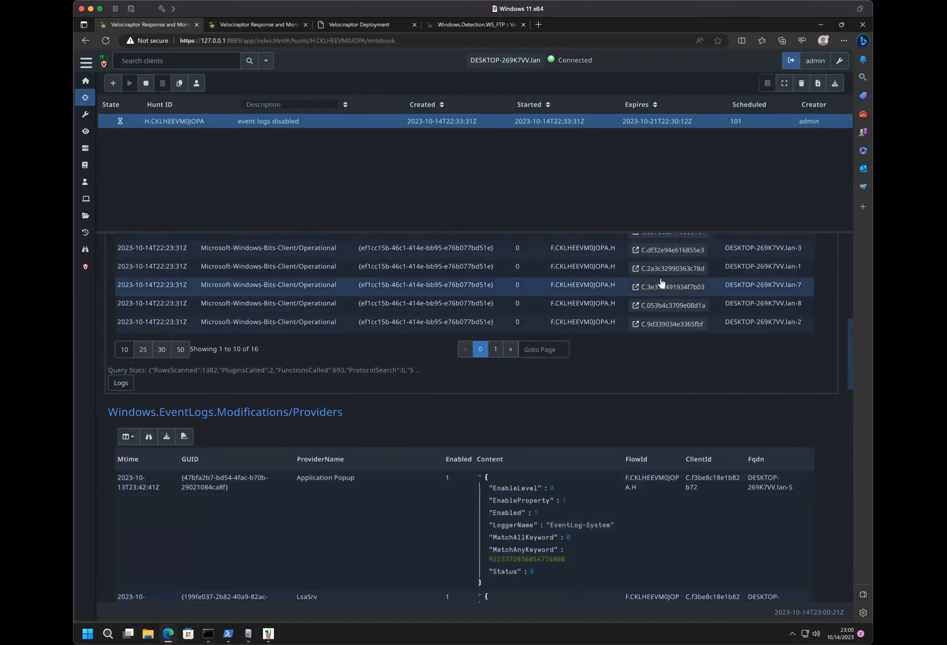
{"action": "scroll", "coordinate": [661, 273], "scroll_direction": "up", "scroll_amount": 8}
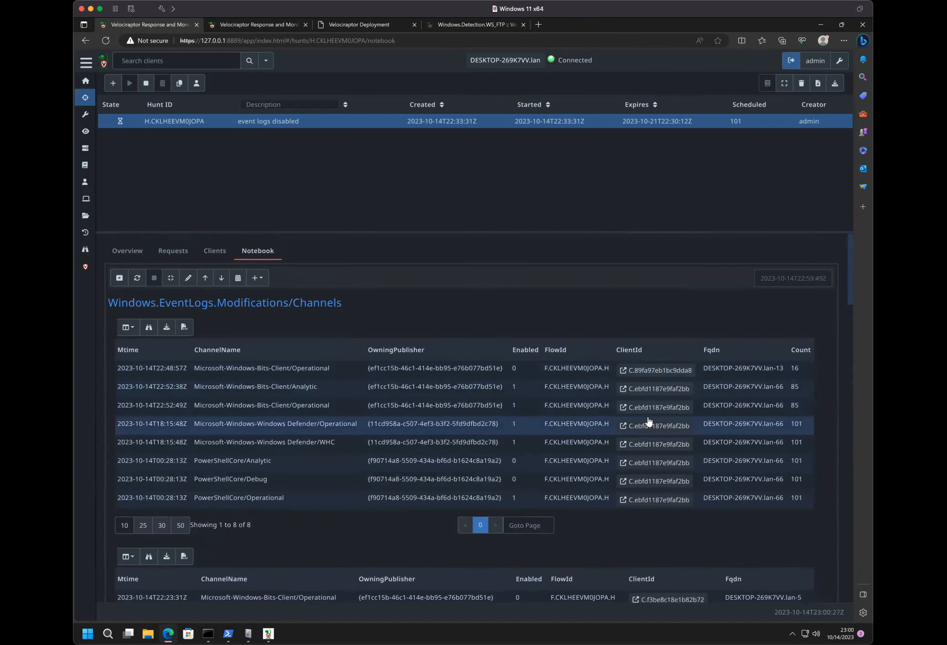
{"action": "scroll", "coordinate": [648, 421], "scroll_direction": "down", "scroll_amount": 5}
{"action": "scroll", "coordinate": [656, 373], "scroll_direction": "up", "scroll_amount": 3}
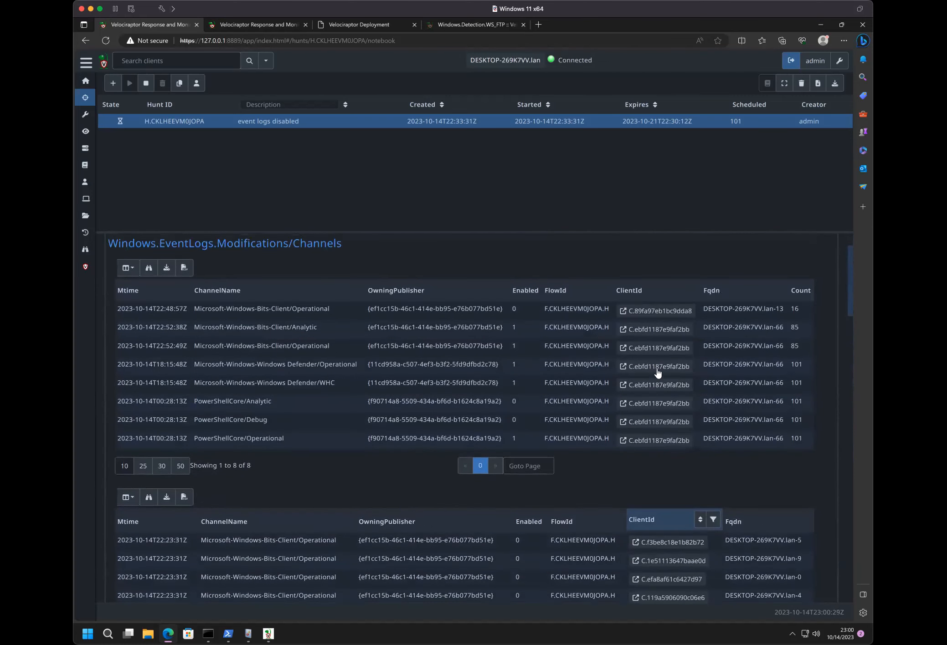
- Open the client page of DESKTOP-269K7VV.lan-0 from its ClientId link in the second table, and return to the hunt notebook
{"action": "scroll", "coordinate": [658, 373], "scroll_direction": "down", "scroll_amount": 5}
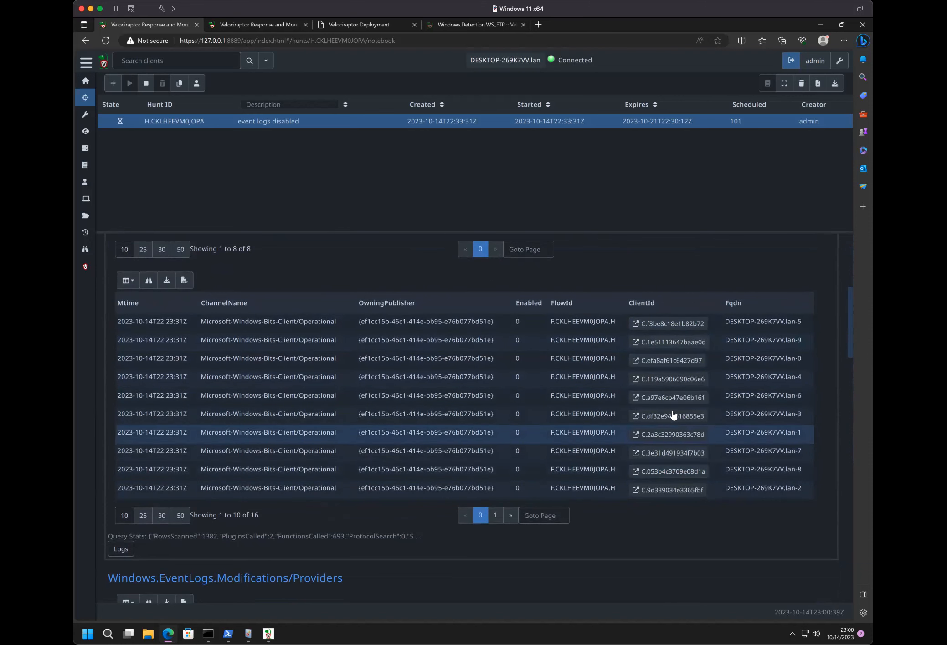
{"action": "left_click", "coordinate": [656, 360]}
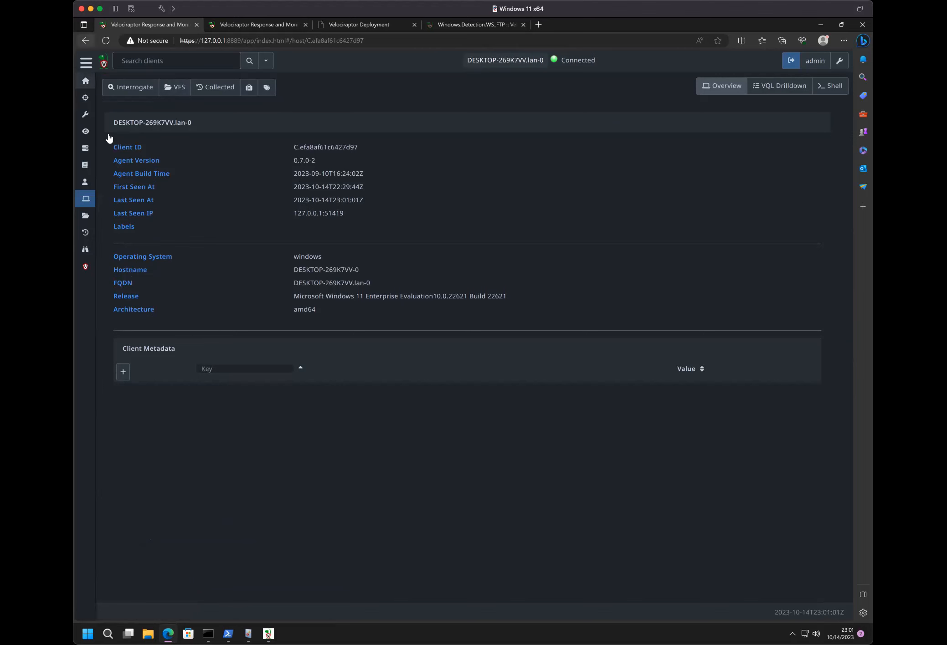
{"action": "left_click", "coordinate": [85, 40]}
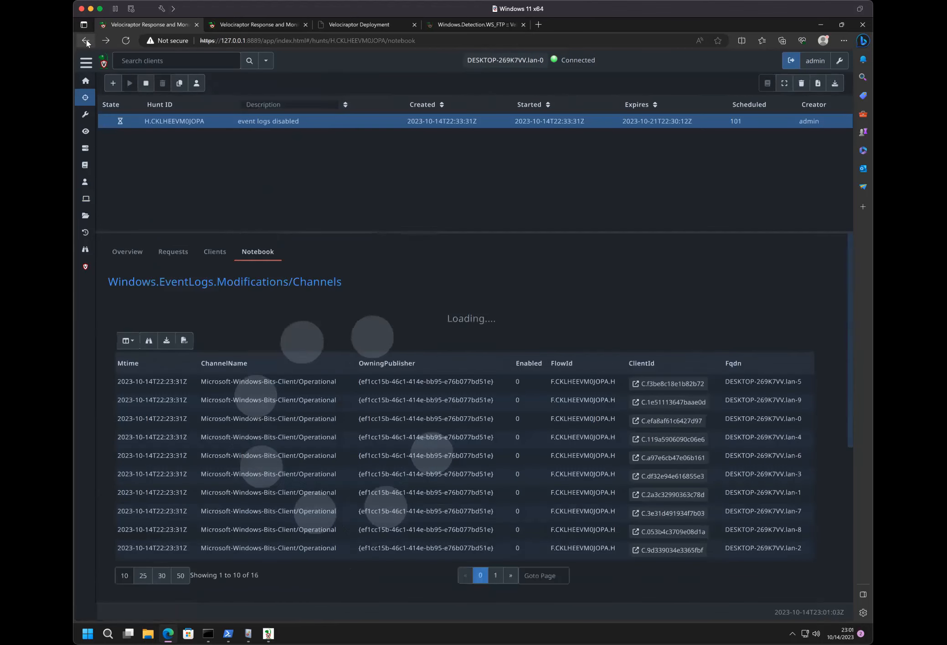
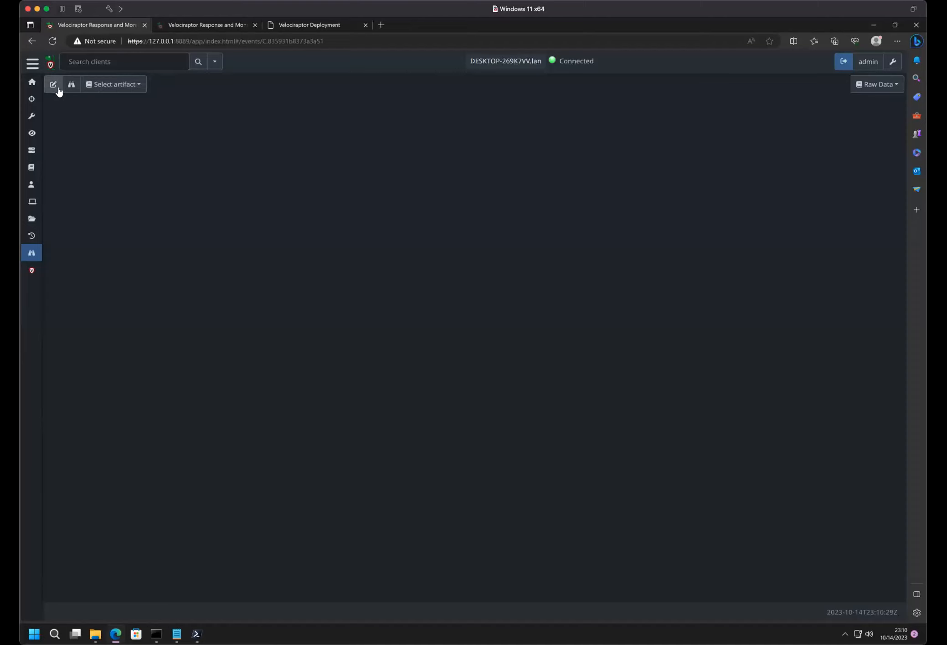
- Edit the client event monitoring table for label group All and add the Windows.Events.TrackProcesses artifact to its selection
{"action": "left_click", "coordinate": [54, 85]}
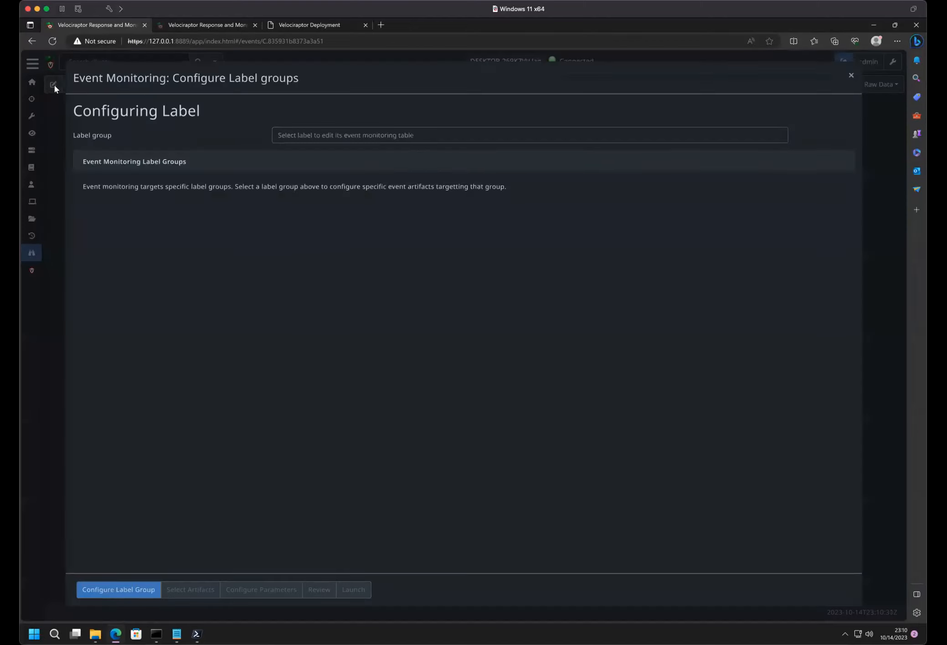
{"action": "left_click", "coordinate": [294, 143]}
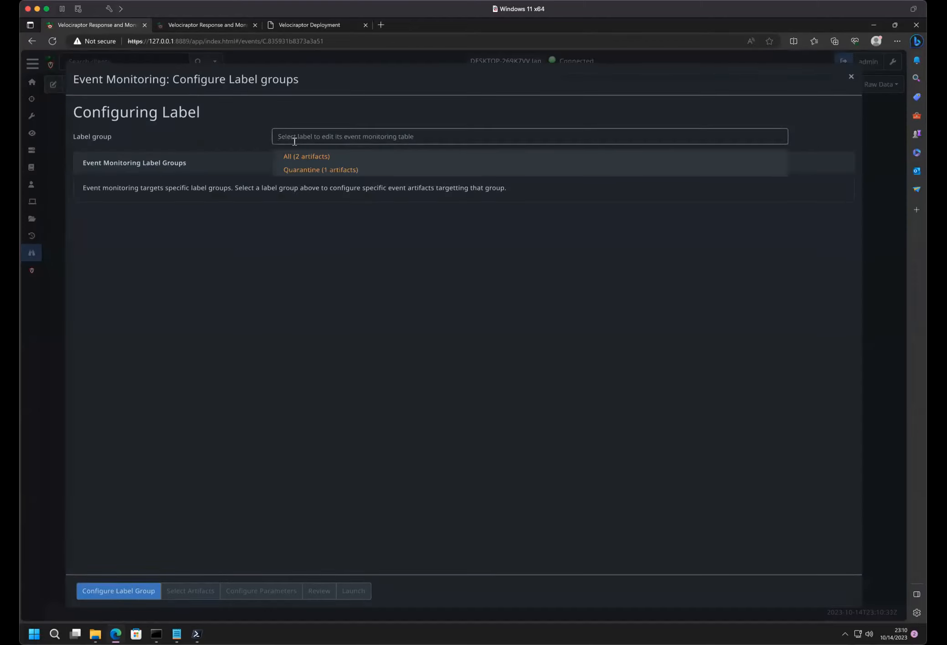
{"action": "left_click", "coordinate": [293, 155]}
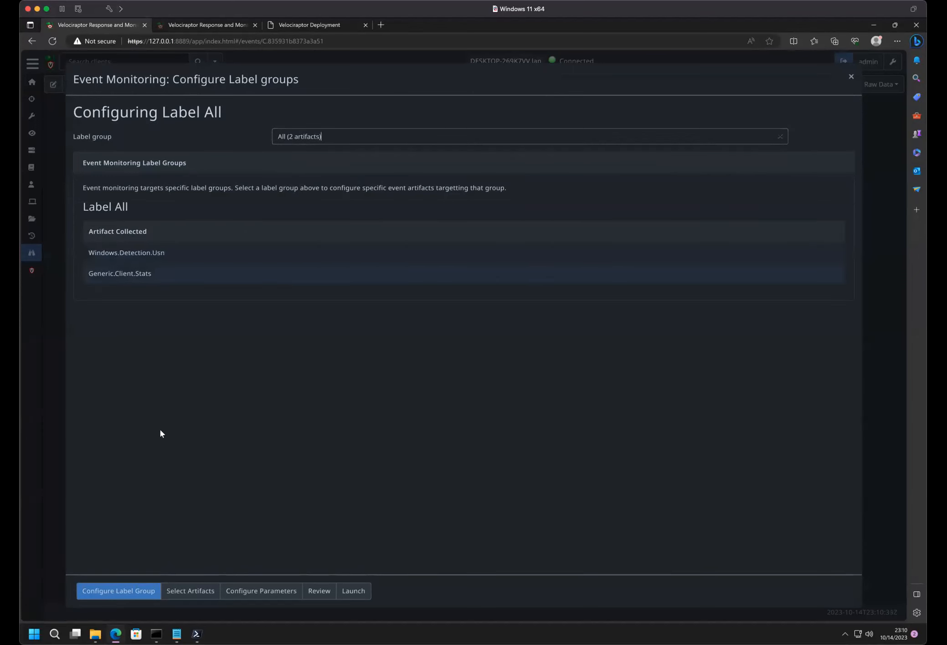
{"action": "left_click", "coordinate": [179, 590]}
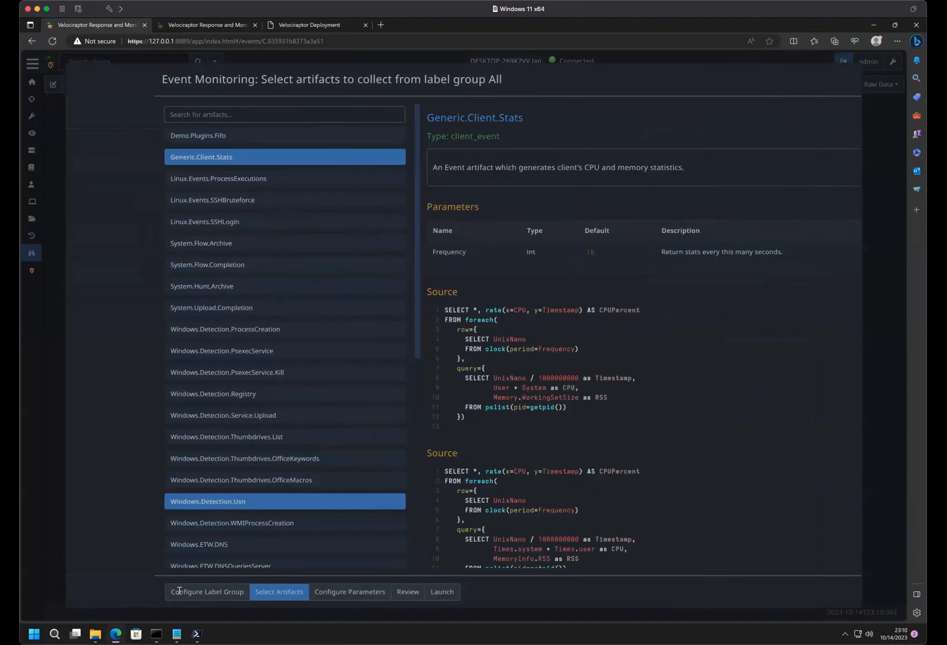
{"action": "left_click", "coordinate": [150, 265]}
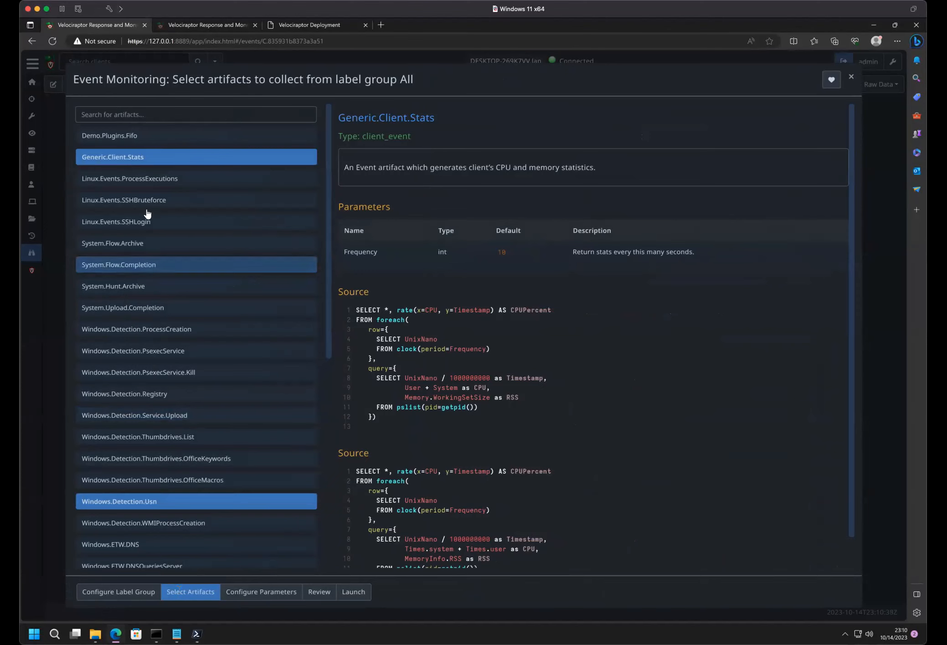
{"action": "scroll", "coordinate": [156, 281], "scroll_direction": "down", "scroll_amount": 8}
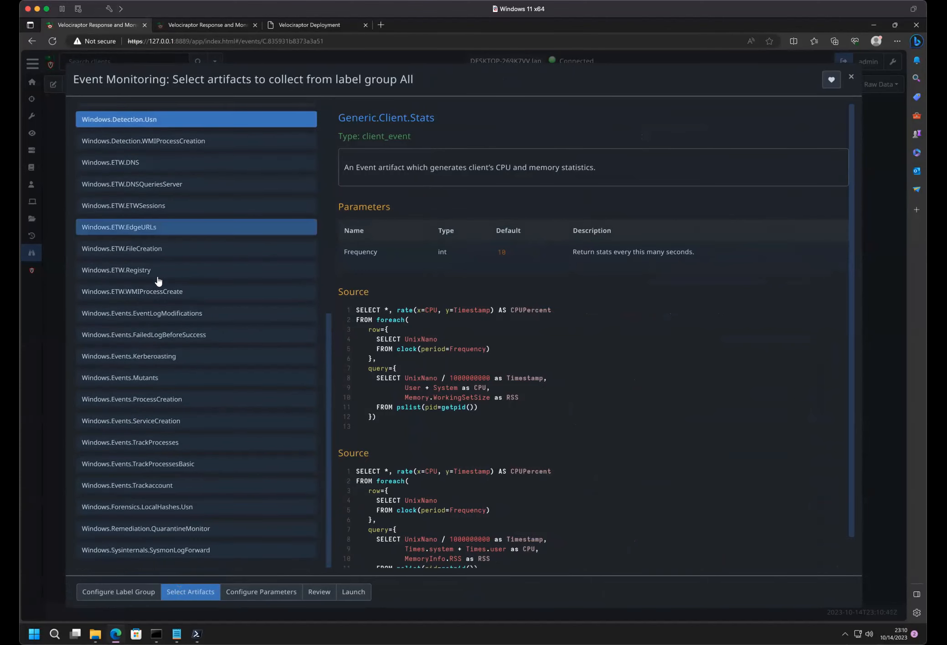
{"action": "left_click", "coordinate": [153, 445]}
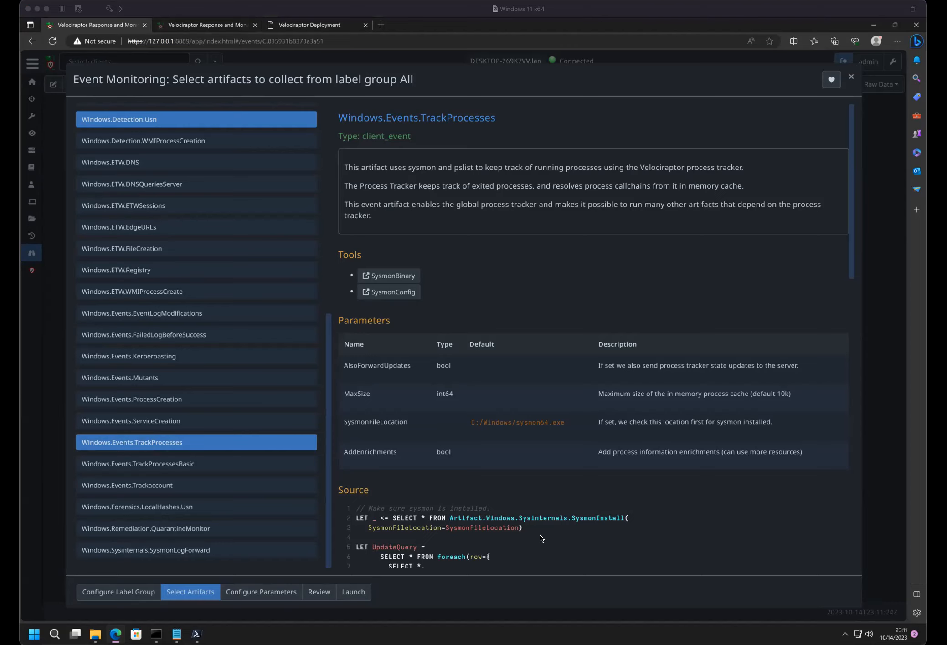
- Compare the Windows.Events.TrackProcessesBasic description, leave that artifact unselected, and read the tools, parameters and source of Windows.Events.TrackProcesses
{"action": "left_click", "coordinate": [540, 567]}
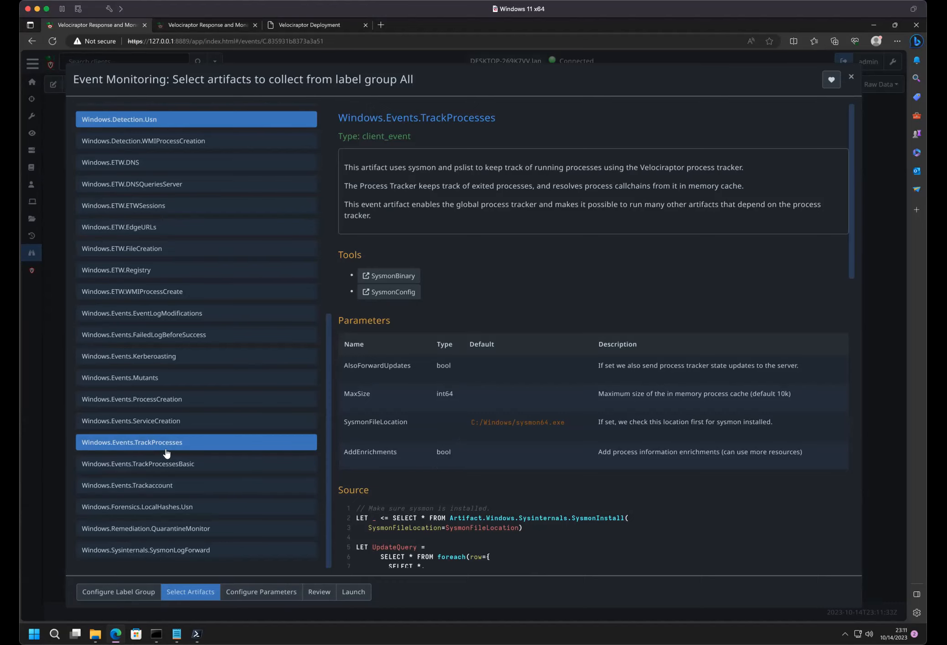
{"action": "left_click", "coordinate": [157, 464]}
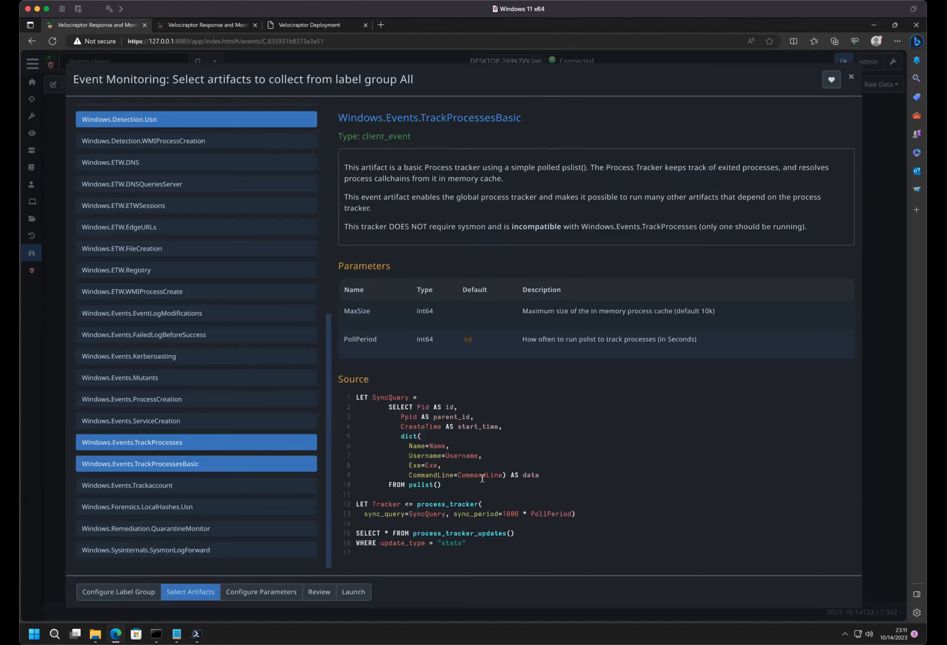
{"action": "left_click", "coordinate": [143, 465]}
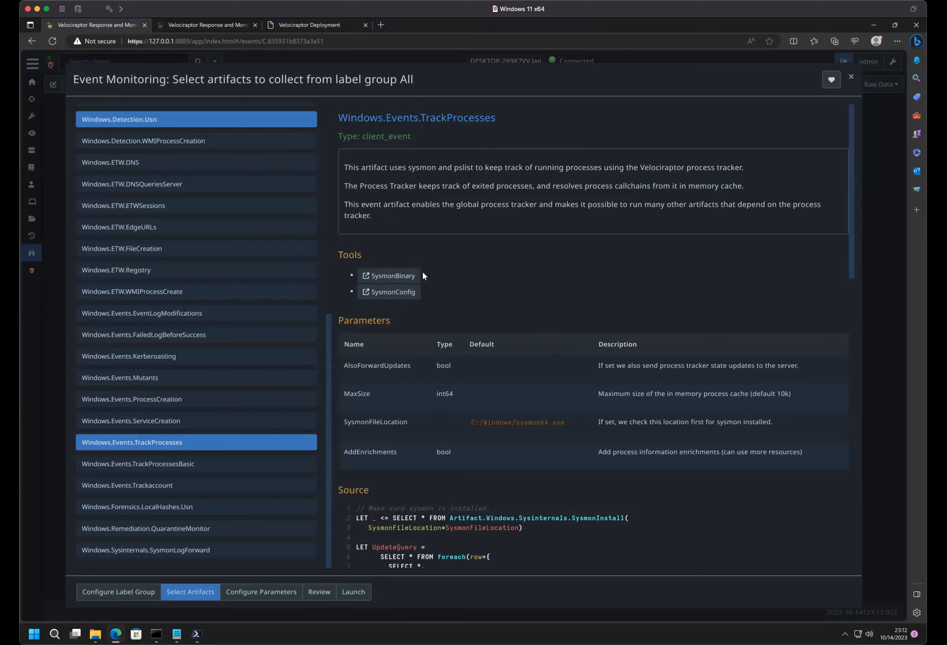
{"action": "scroll", "coordinate": [612, 335], "scroll_direction": "down", "scroll_amount": 10}
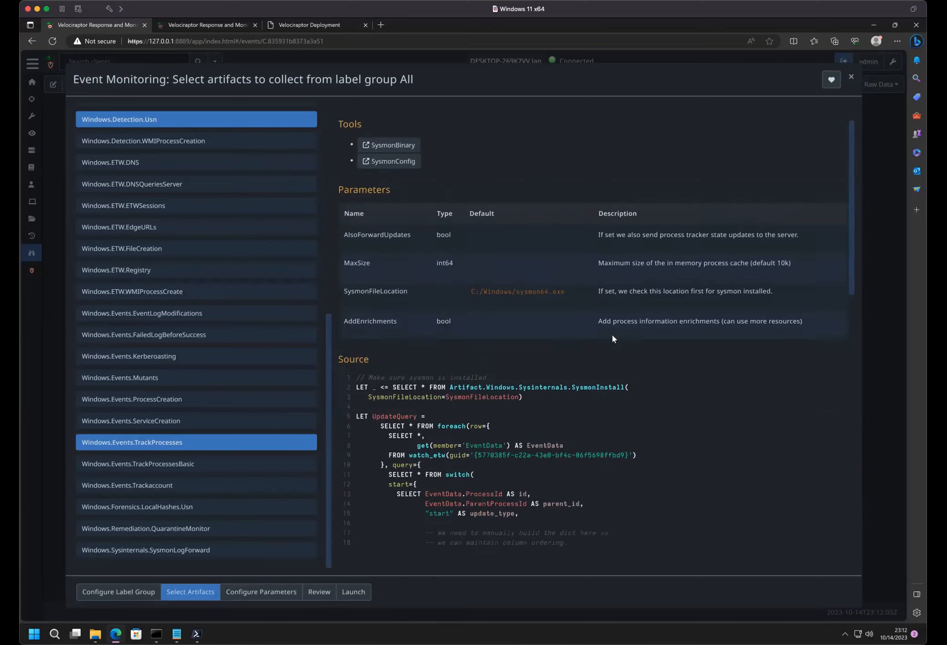
{"action": "scroll", "coordinate": [555, 333], "scroll_direction": "up", "scroll_amount": 10}
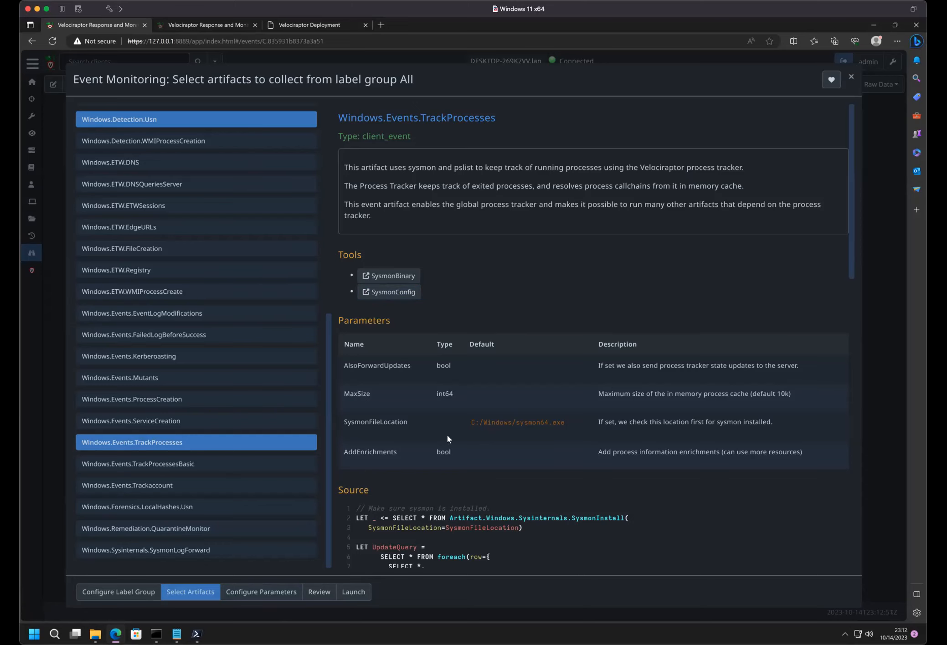
{"action": "scroll", "coordinate": [447, 438], "scroll_direction": "down", "scroll_amount": 5}
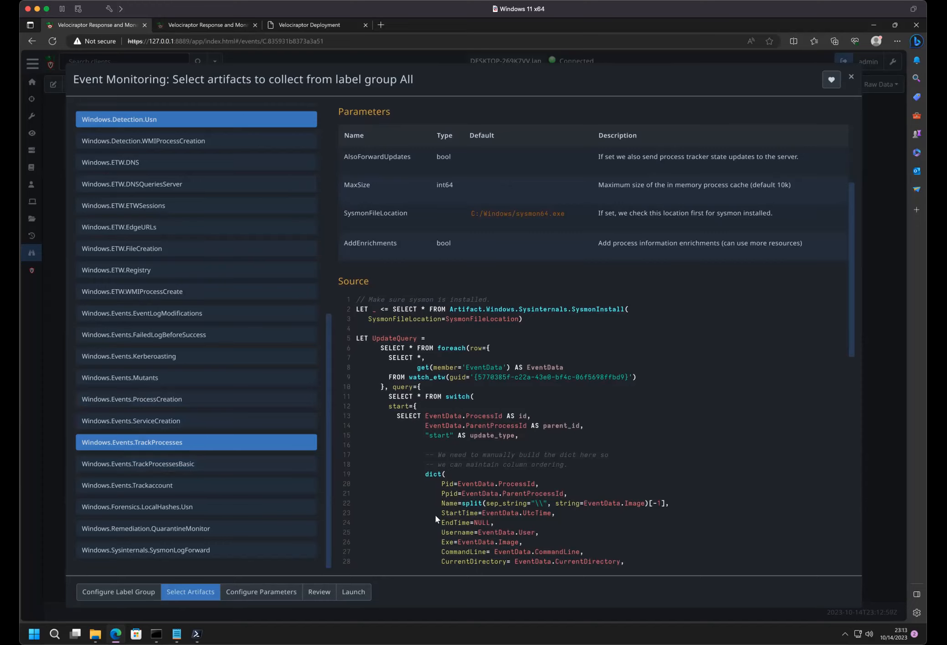
- Check the Windows.Events.TrackProcesses parameters, keep their defaults, review the new event tables and launch the monitoring configuration
{"action": "left_click", "coordinate": [263, 595]}
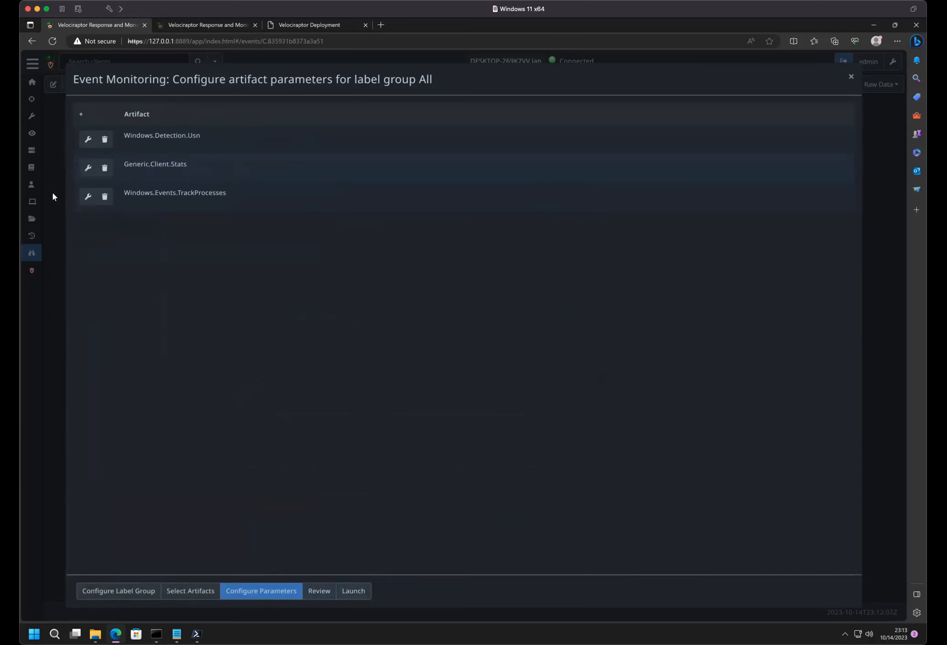
{"action": "left_click", "coordinate": [89, 197]}
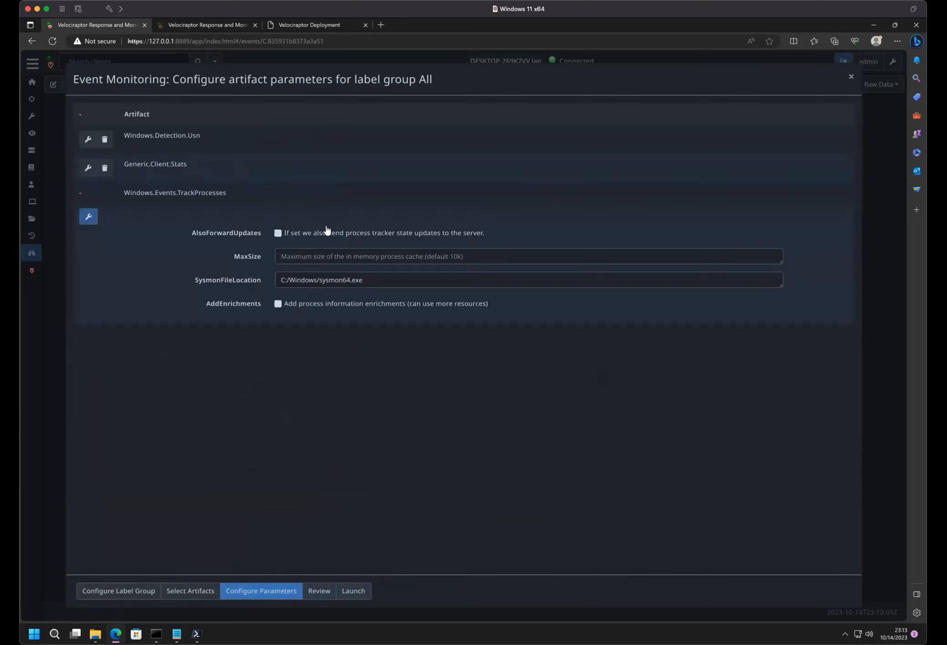
{"action": "left_click", "coordinate": [319, 281]}
{"action": "left_click", "coordinate": [320, 592]}
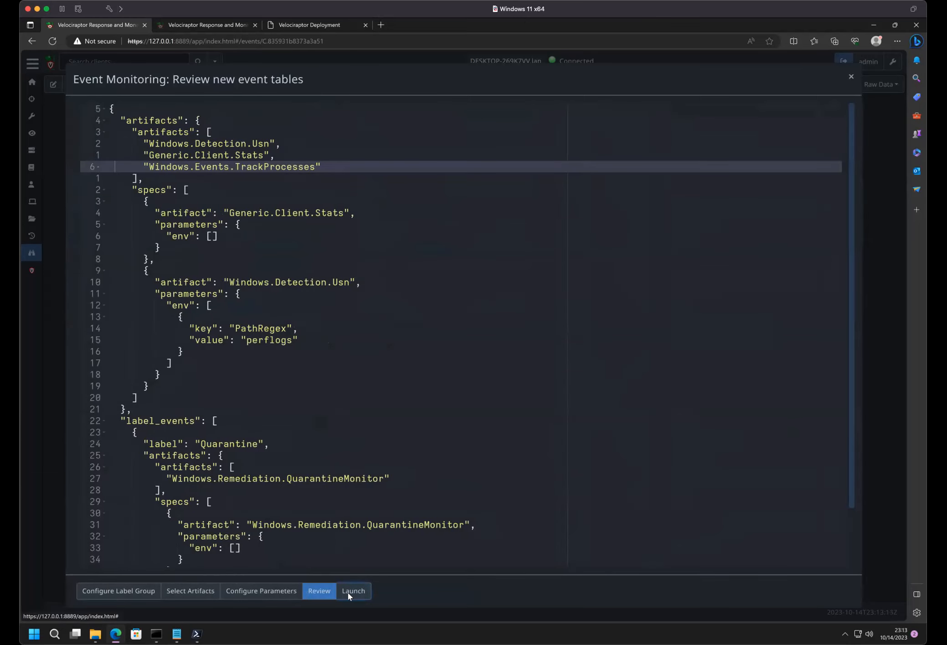
{"action": "left_click", "coordinate": [348, 593]}
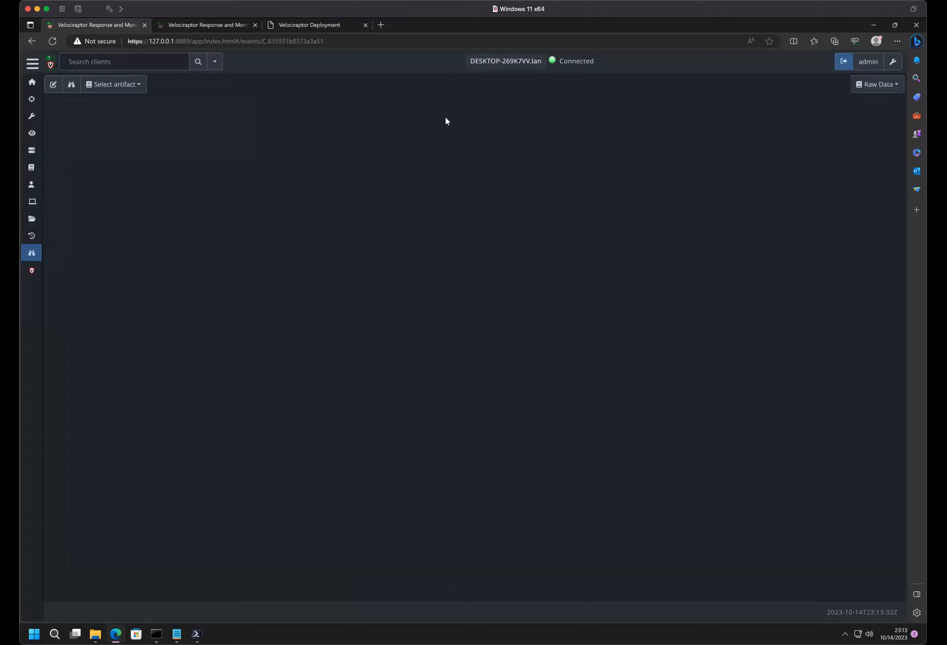
- Reload the client events page and display the Logs view of the Windows.Events.TrackProcesses artifact
{"action": "left_click", "coordinate": [52, 41]}
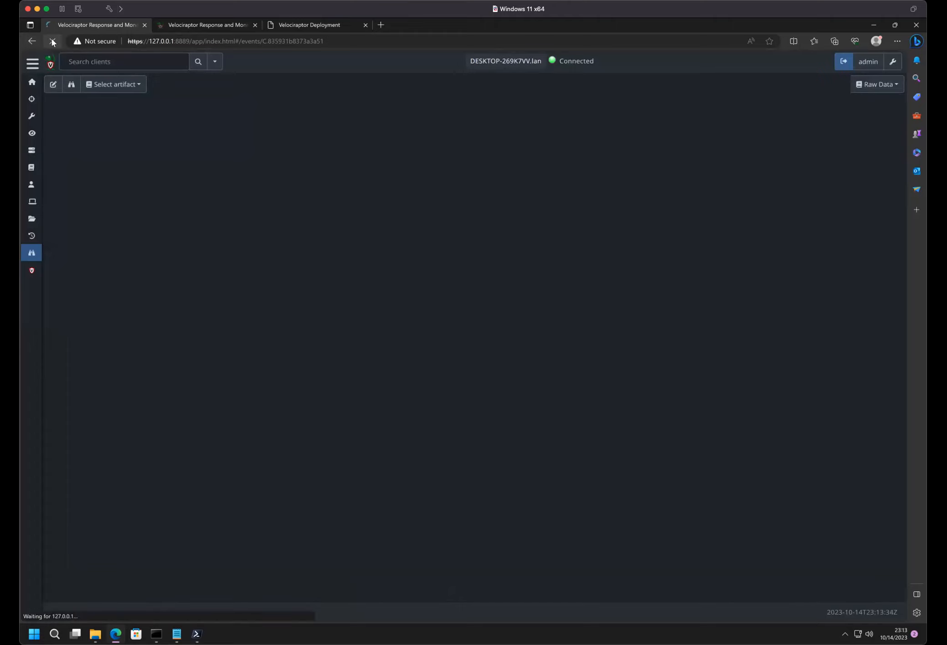
{"action": "left_click", "coordinate": [862, 78]}
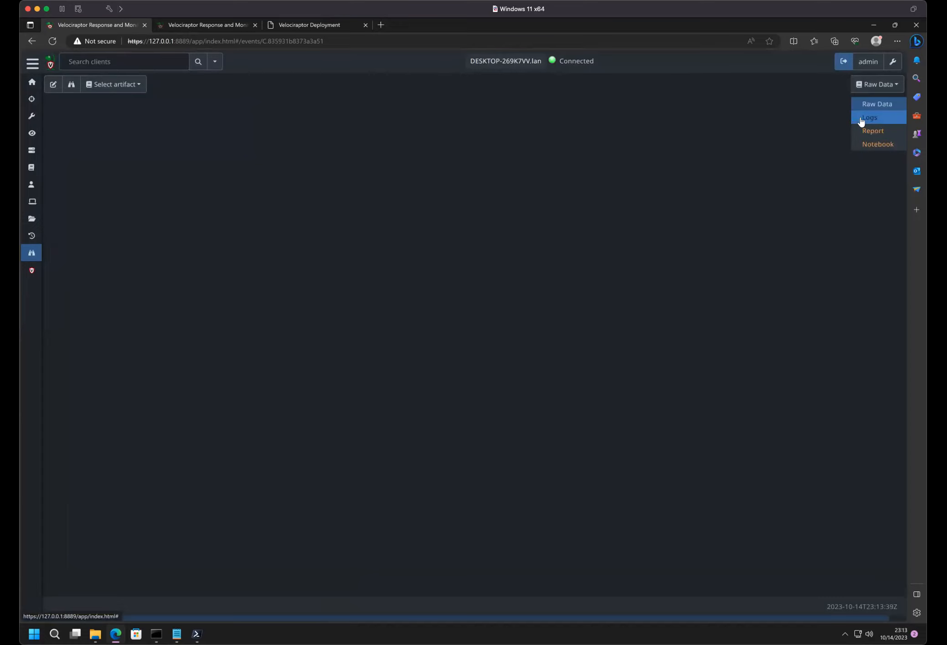
{"action": "left_click", "coordinate": [126, 86]}
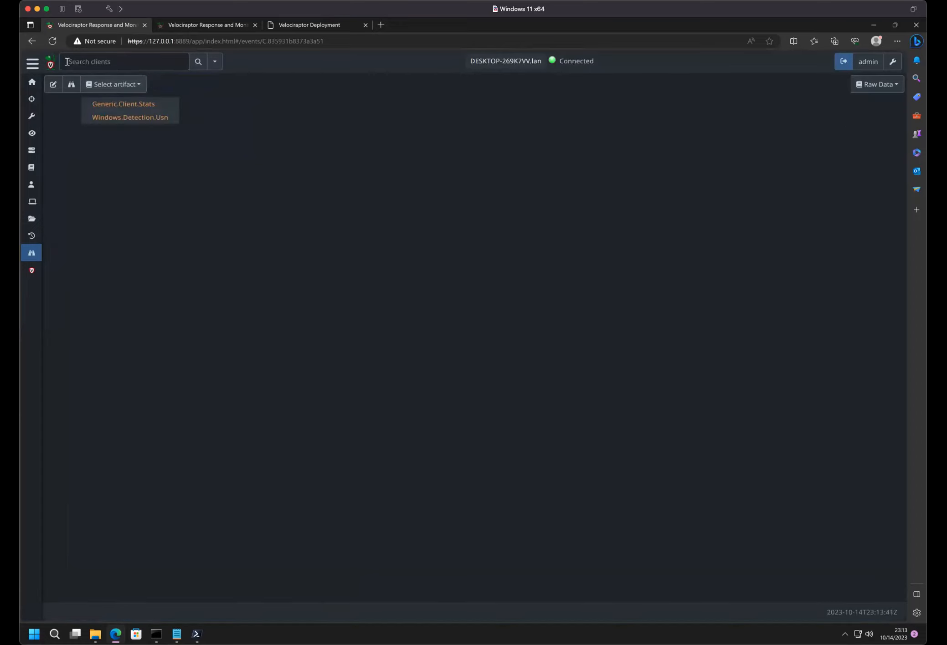
{"action": "left_click", "coordinate": [123, 92]}
{"action": "left_click", "coordinate": [122, 92]}
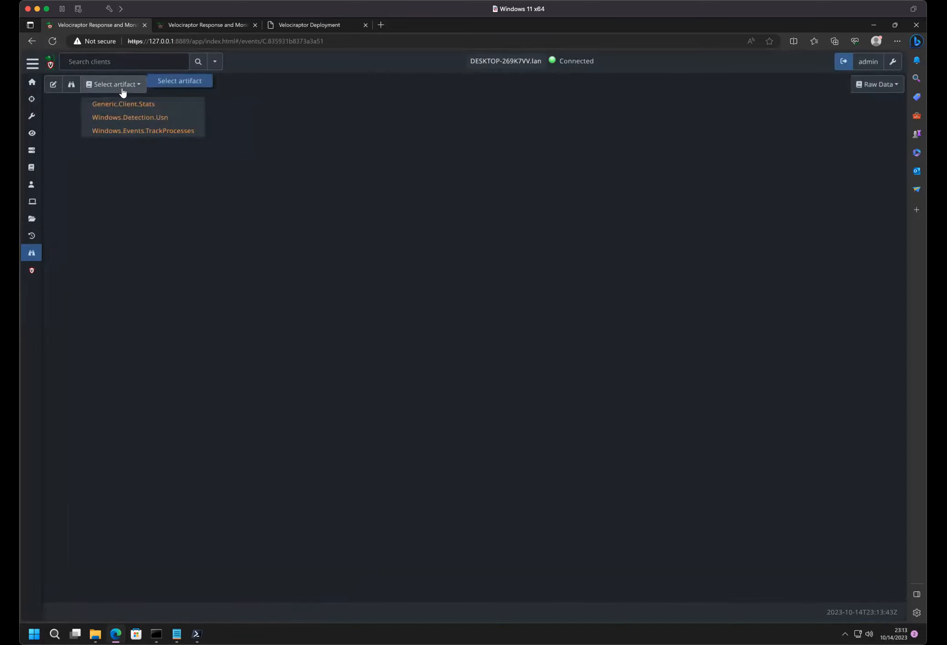
{"action": "left_click", "coordinate": [123, 132]}
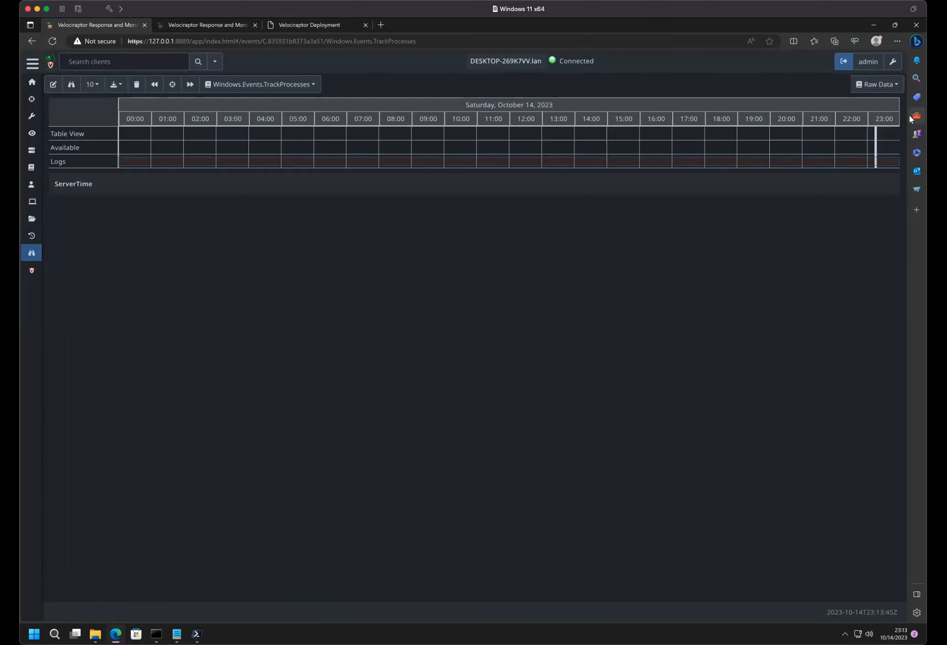
{"action": "left_click", "coordinate": [876, 85]}
{"action": "left_click", "coordinate": [866, 121]}
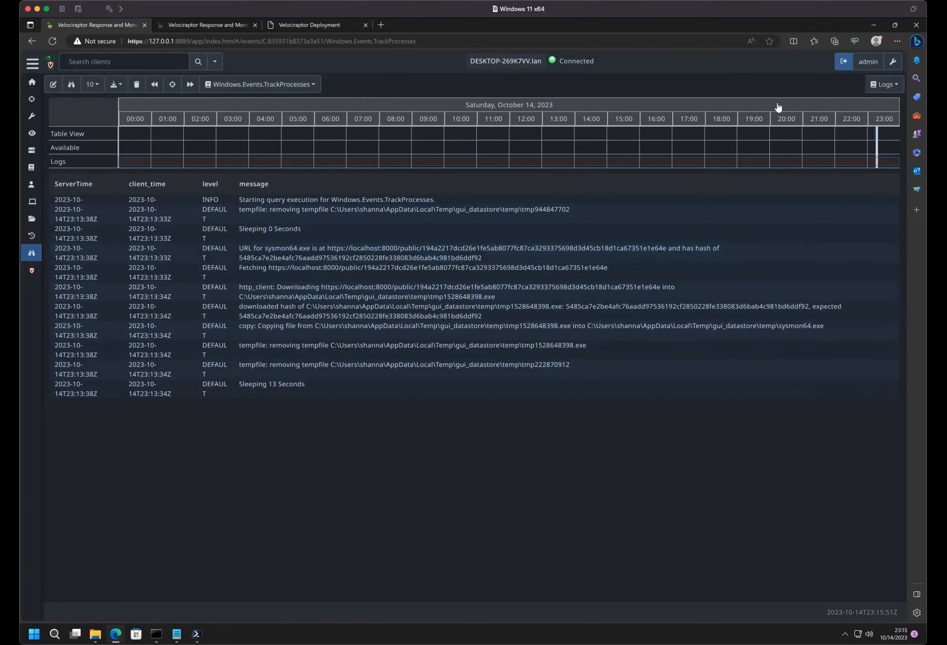
- Show 100 rows per page in the Windows.Events.TrackProcesses log and read through to its last entries
{"action": "left_click", "coordinate": [886, 84]}
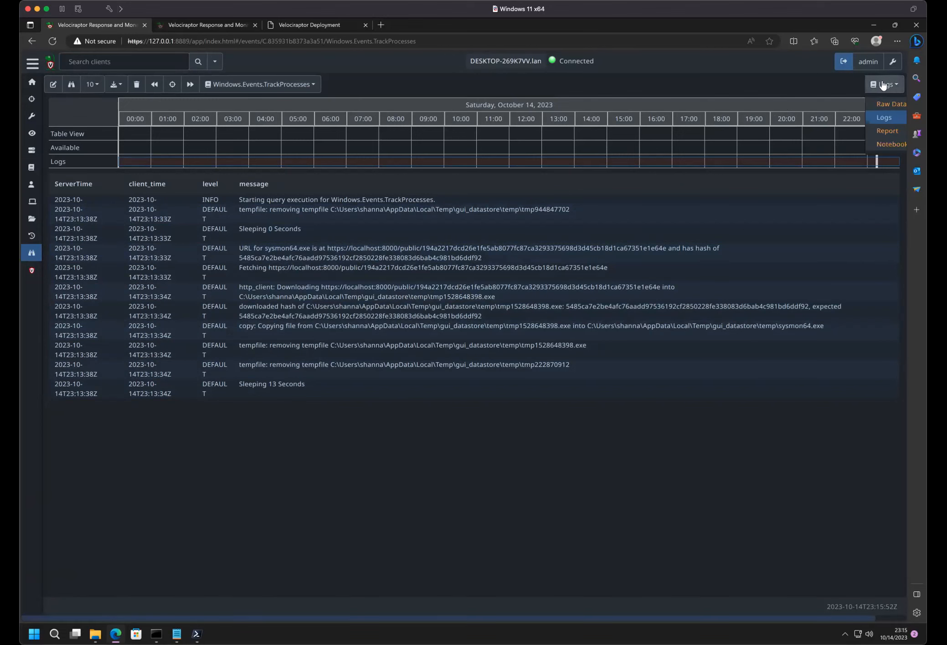
{"action": "left_click", "coordinate": [100, 91]}
{"action": "left_click", "coordinate": [111, 144]}
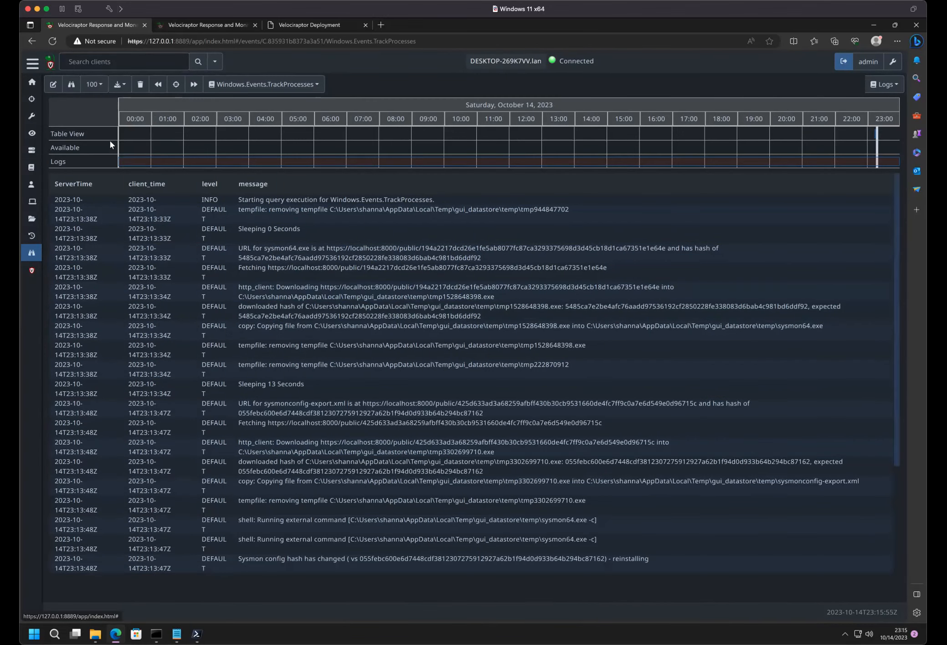
{"action": "scroll", "coordinate": [363, 300], "scroll_direction": "down", "scroll_amount": 3}
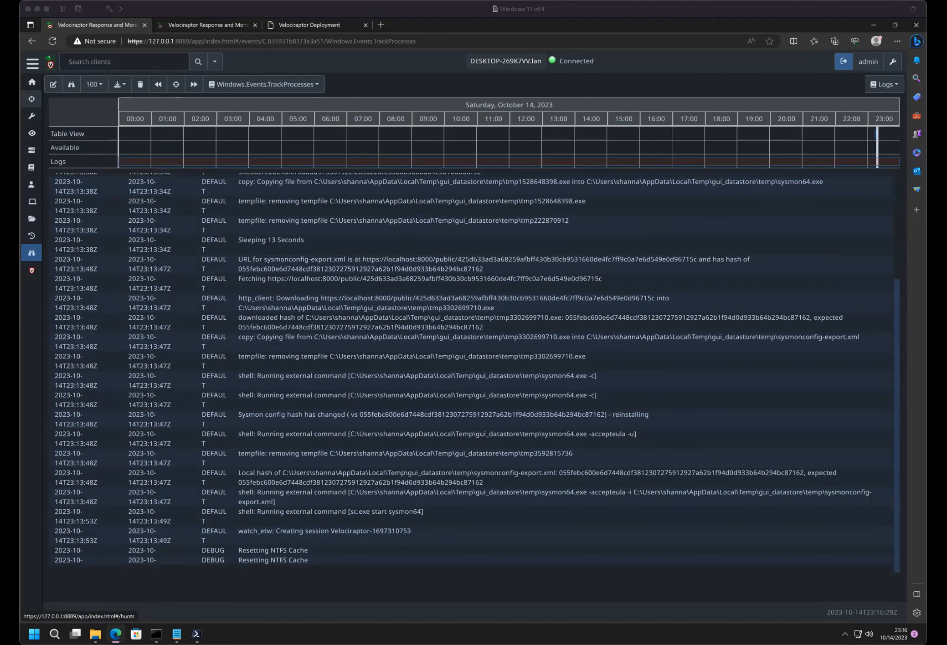
- Switch to the ntfs file in Notepad and bring up the Command Prompt window running the Velociraptor GUI
{"action": "left_click", "coordinate": [176, 634]}
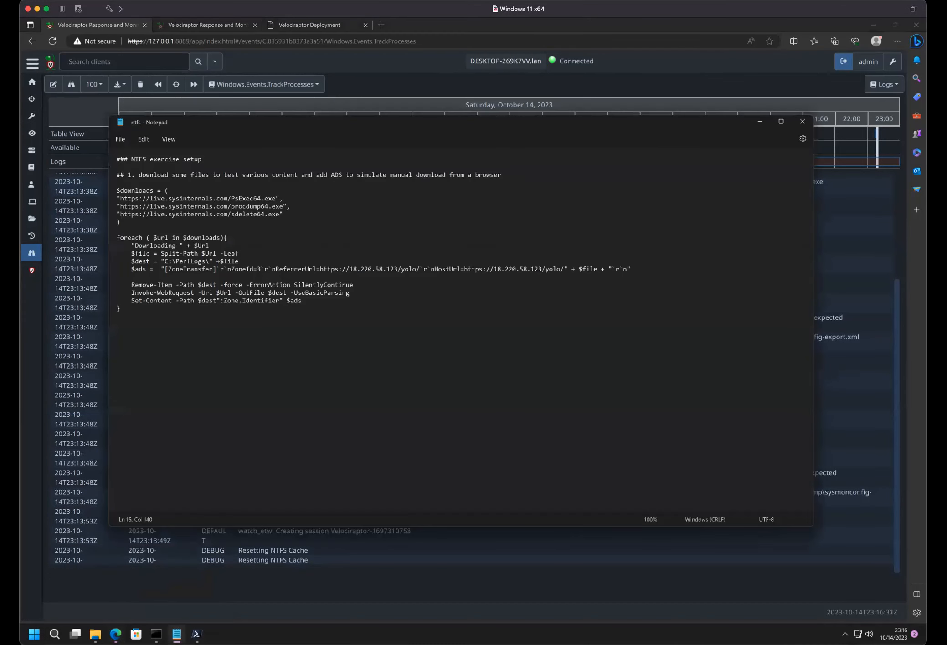
{"action": "left_click", "coordinate": [157, 634]}
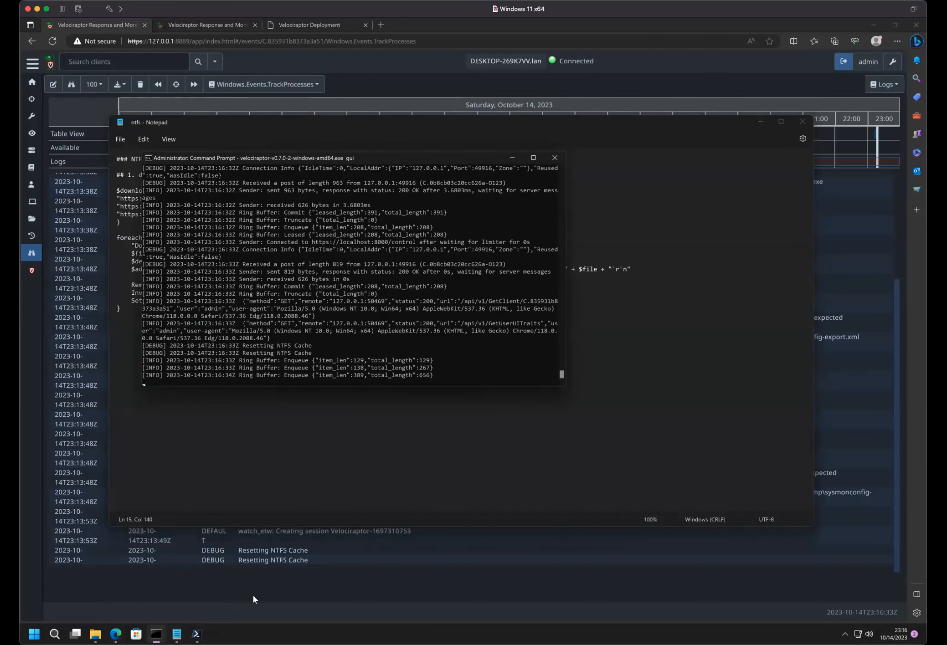
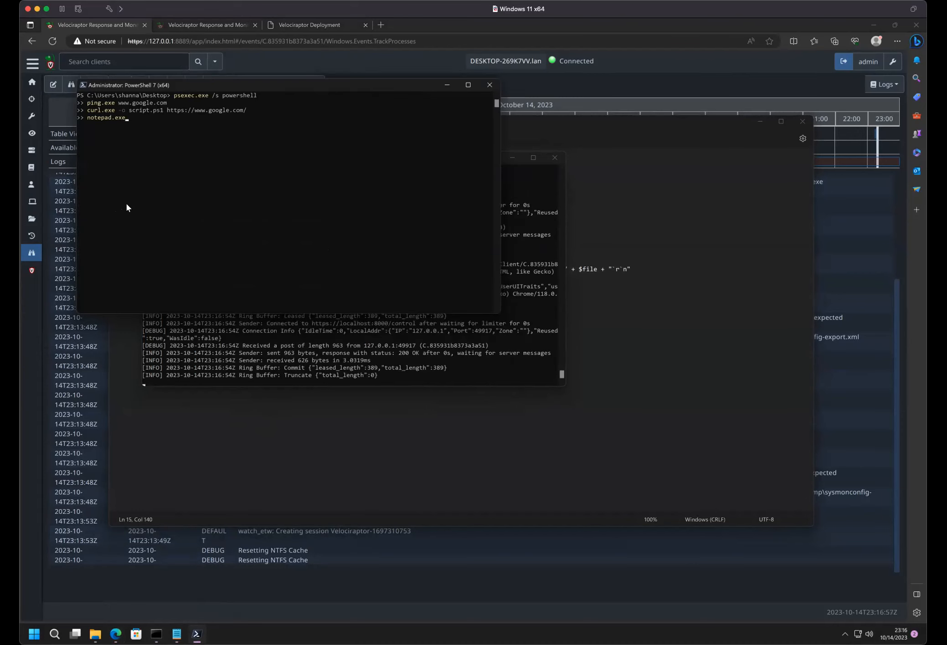
- Run the entered psexec, ping, curl and notepad commands in PowerShell and close the empty Notepad window they open
{"action": "key", "text": "Return"}
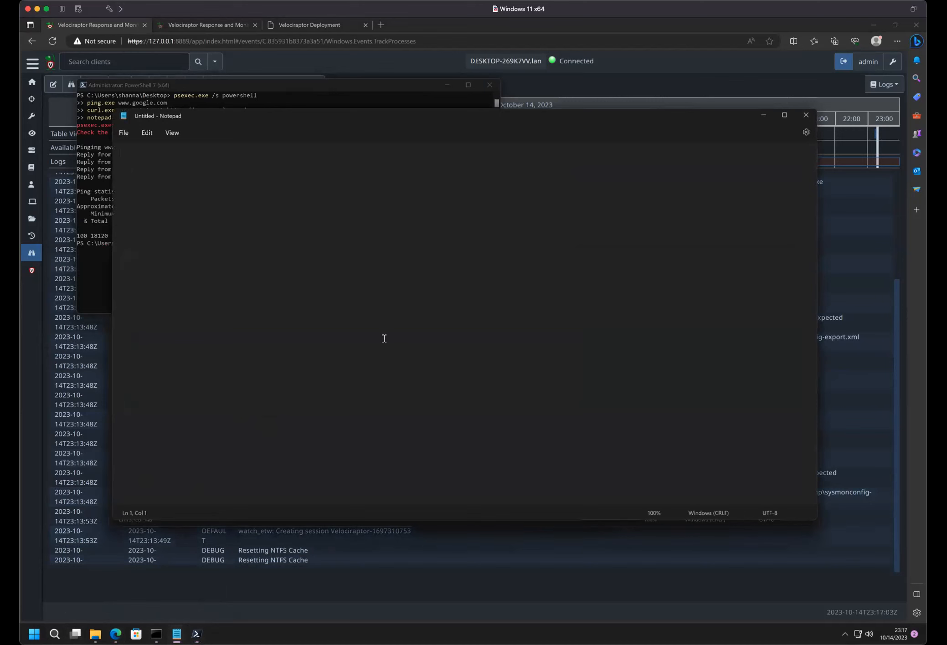
{"action": "left_click", "coordinate": [806, 115]}
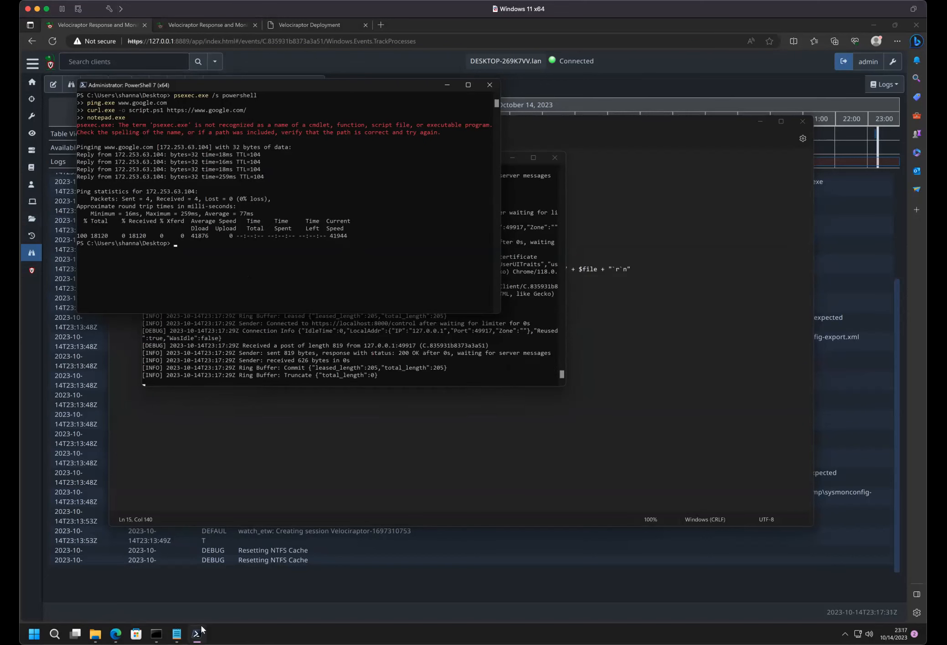
{"action": "right_click", "coordinate": [281, 634]}
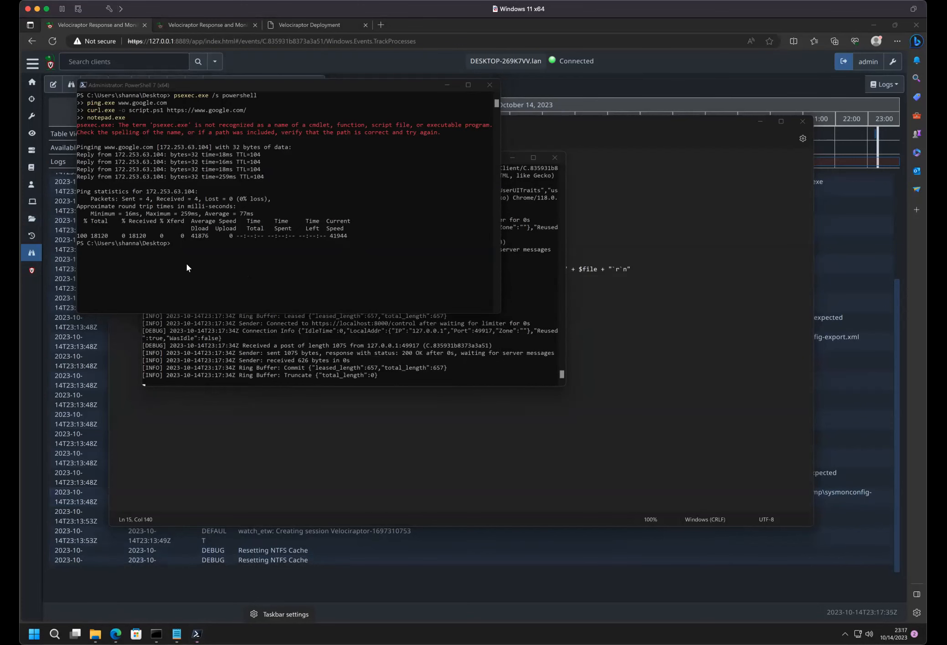
- Switch back to Velociraptor and start a new collection from the client's list of collected artifacts
{"action": "left_click", "coordinate": [31, 332]}
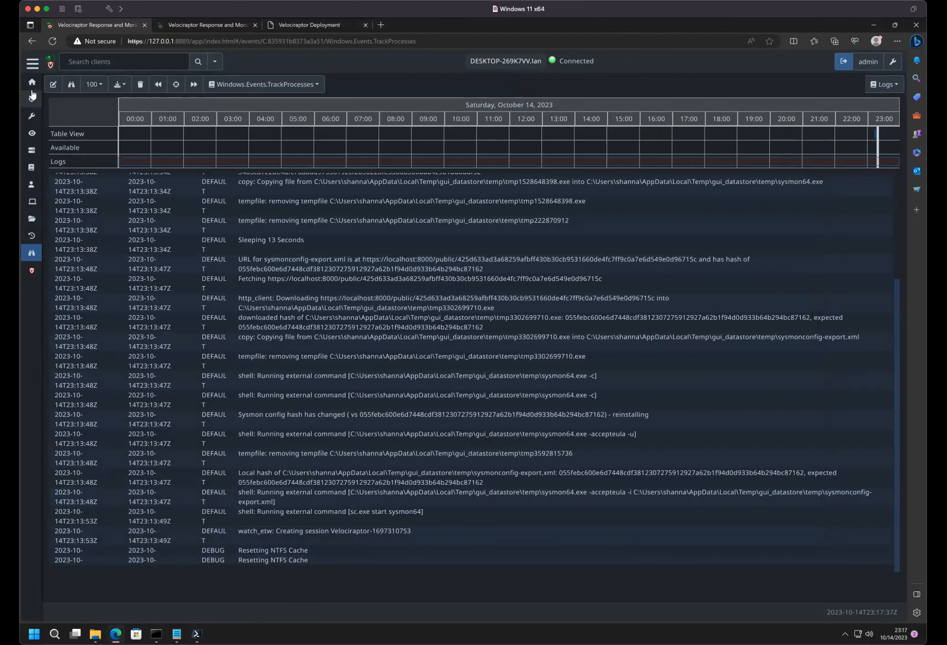
{"action": "left_click", "coordinate": [32, 236]}
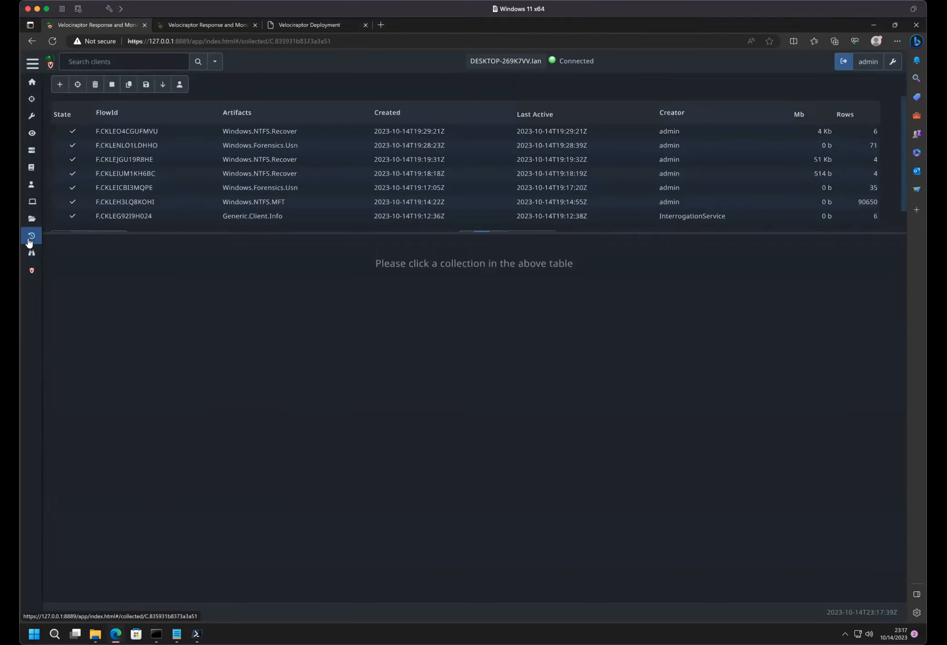
{"action": "left_click", "coordinate": [57, 88]}
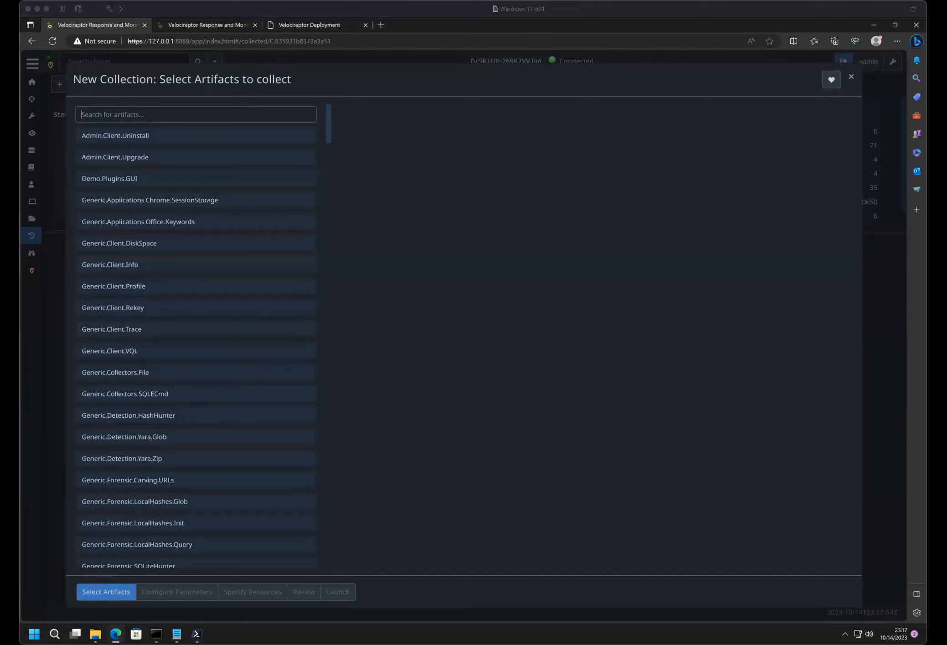
{"action": "left_click", "coordinate": [588, 290]}
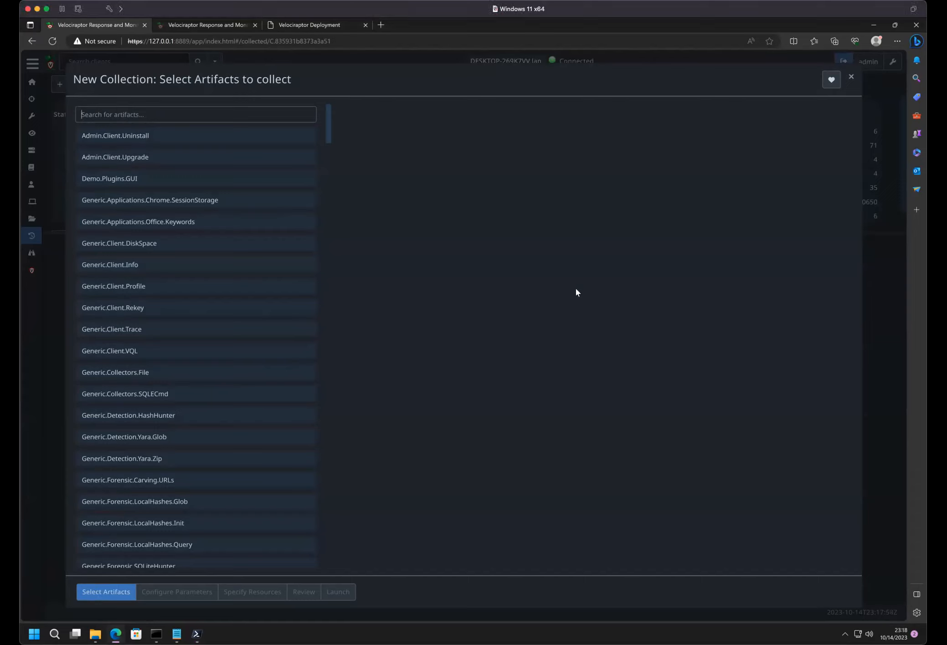
{"action": "left_click", "coordinate": [217, 258]}
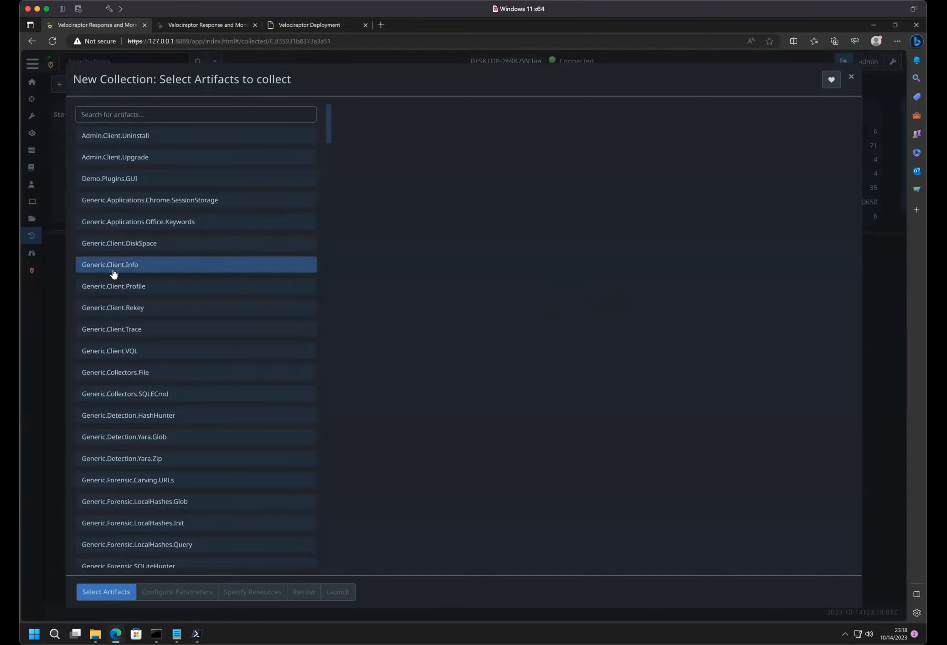
- Search the artifacts for "process" and select Generic.System.Pstree for the new collection
{"action": "scroll", "coordinate": [151, 262], "scroll_direction": "down", "scroll_amount": 15}
{"action": "scroll", "coordinate": [151, 262], "scroll_direction": "down", "scroll_amount": 20}
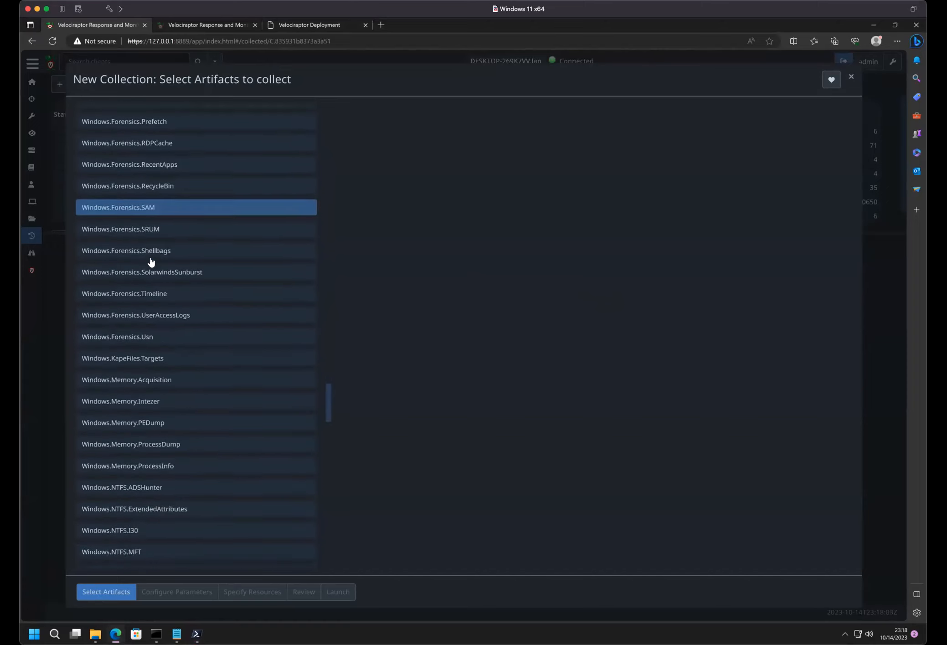
{"action": "scroll", "coordinate": [149, 278], "scroll_direction": "up", "scroll_amount": 15}
{"action": "scroll", "coordinate": [149, 281], "scroll_direction": "up", "scroll_amount": 15}
{"action": "left_click", "coordinate": [141, 116]}
{"action": "type", "text": "ps"}
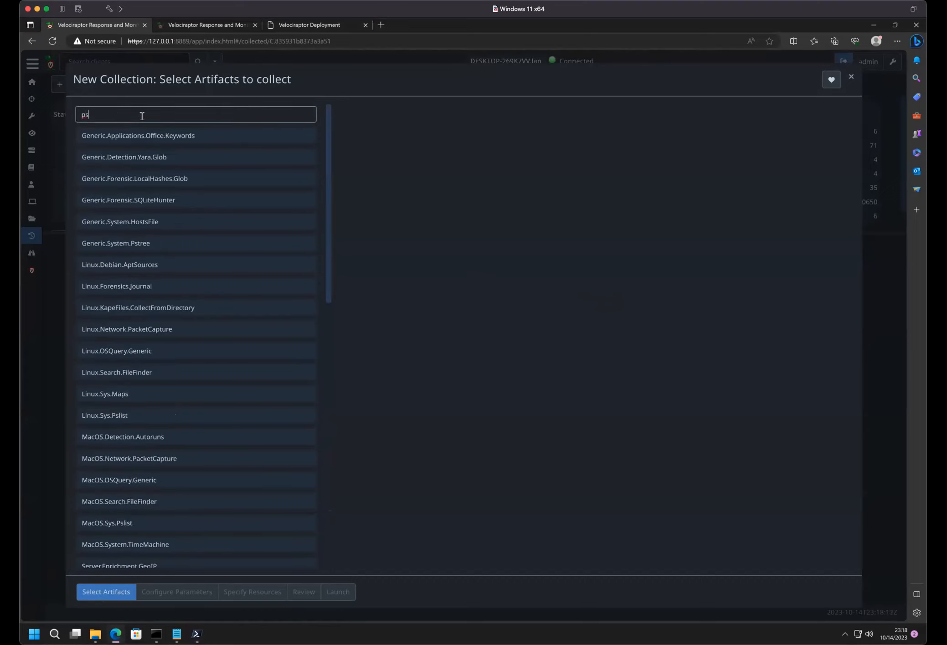
{"action": "type", "text": "rocess"}
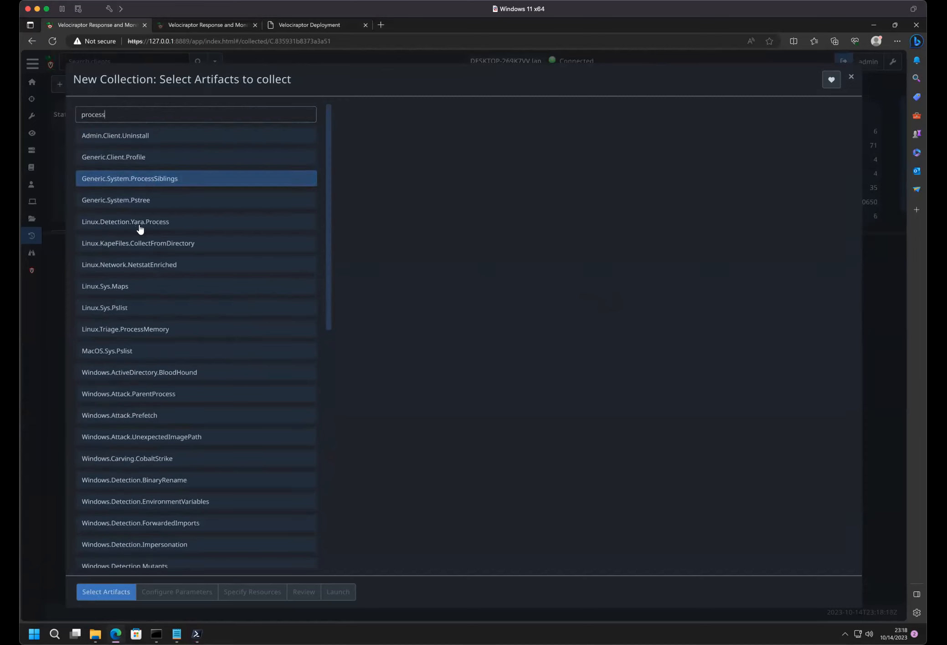
{"action": "left_click", "coordinate": [142, 203]}
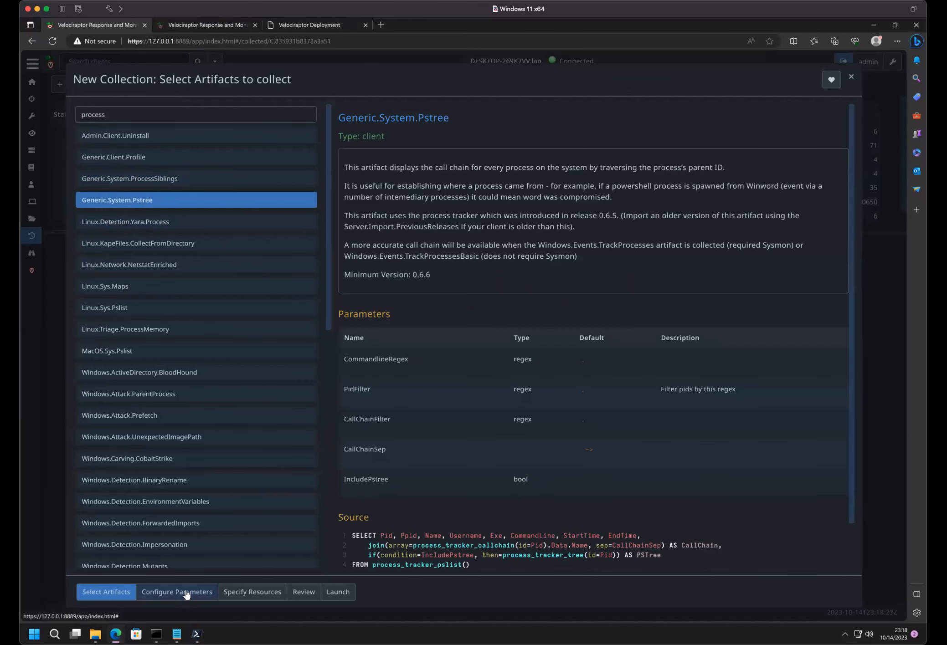
- Enable IncludePstree for the Generic.System.Pstree artifact, keep the default resource limits and launch the collection
{"action": "left_click", "coordinate": [185, 592]}
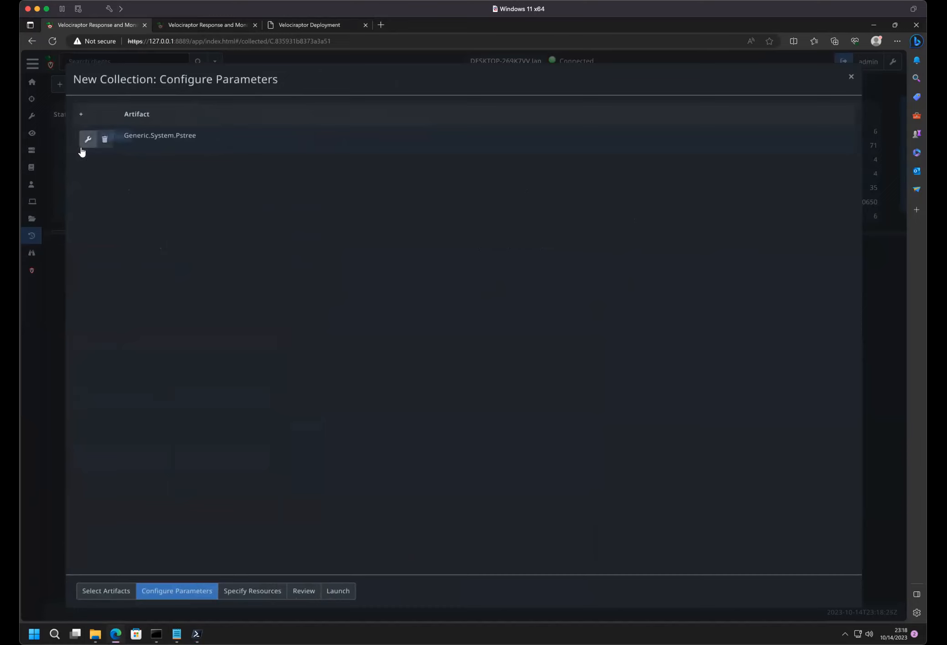
{"action": "left_click", "coordinate": [86, 143]}
{"action": "left_click", "coordinate": [278, 270]}
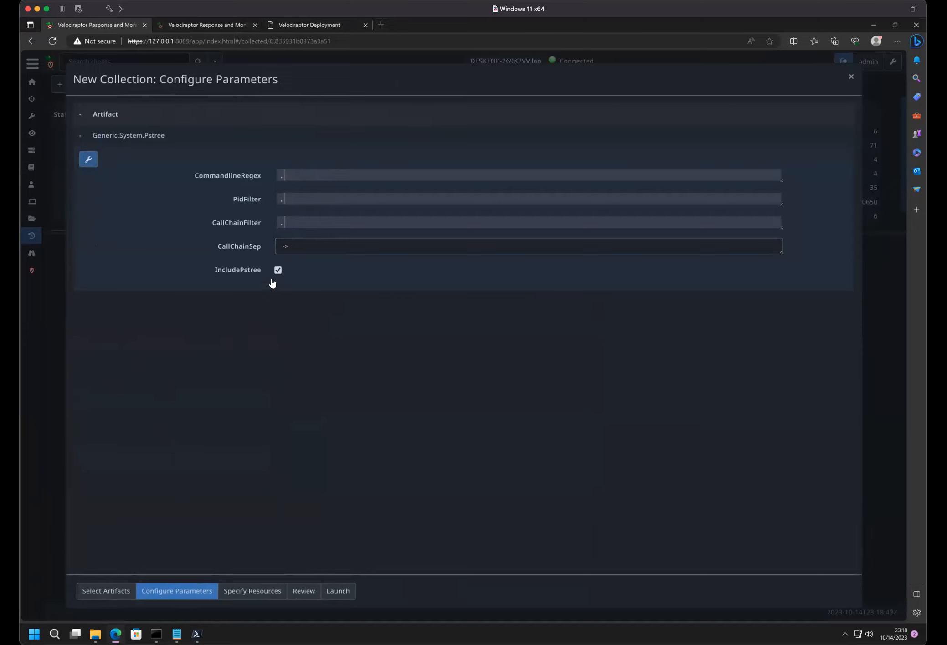
{"action": "left_click", "coordinate": [246, 592]}
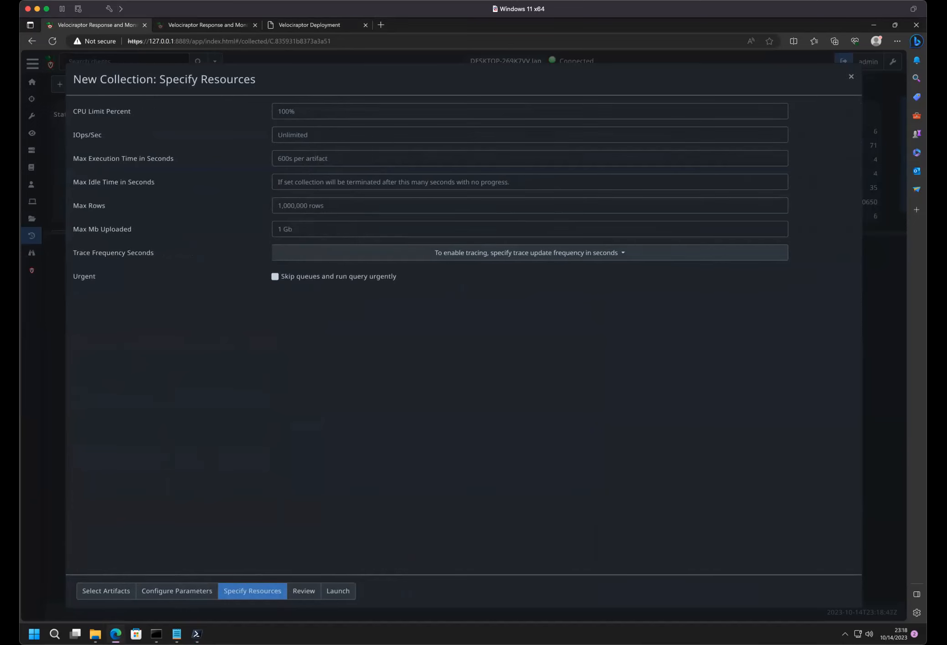
{"action": "left_click", "coordinate": [336, 593]}
- Select the new Generic.System.Pstree collection and examine its overview and the process table in its notebook
{"action": "left_click", "coordinate": [324, 131]}
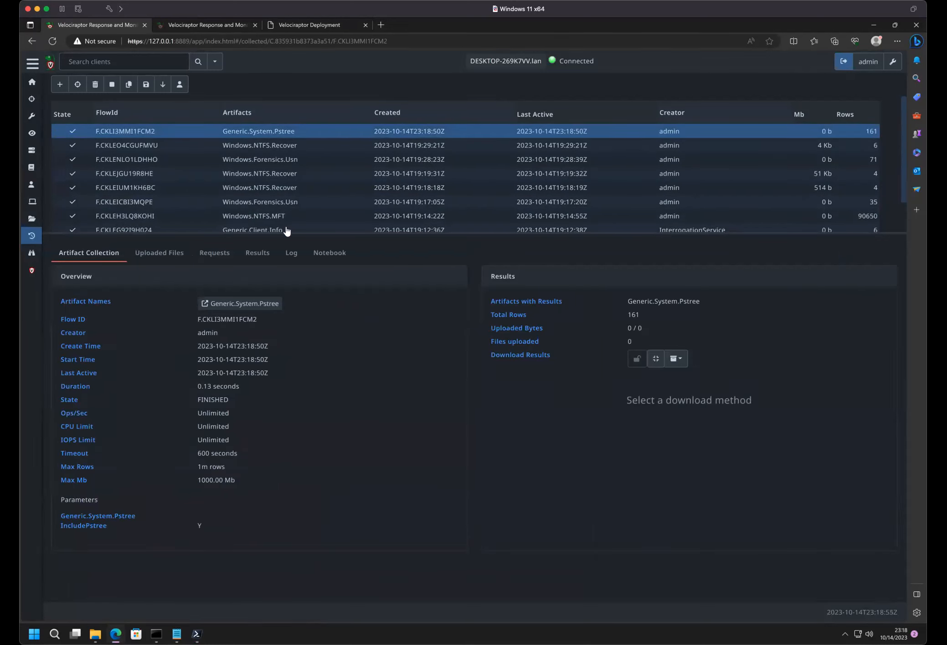
{"action": "left_click", "coordinate": [319, 253]}
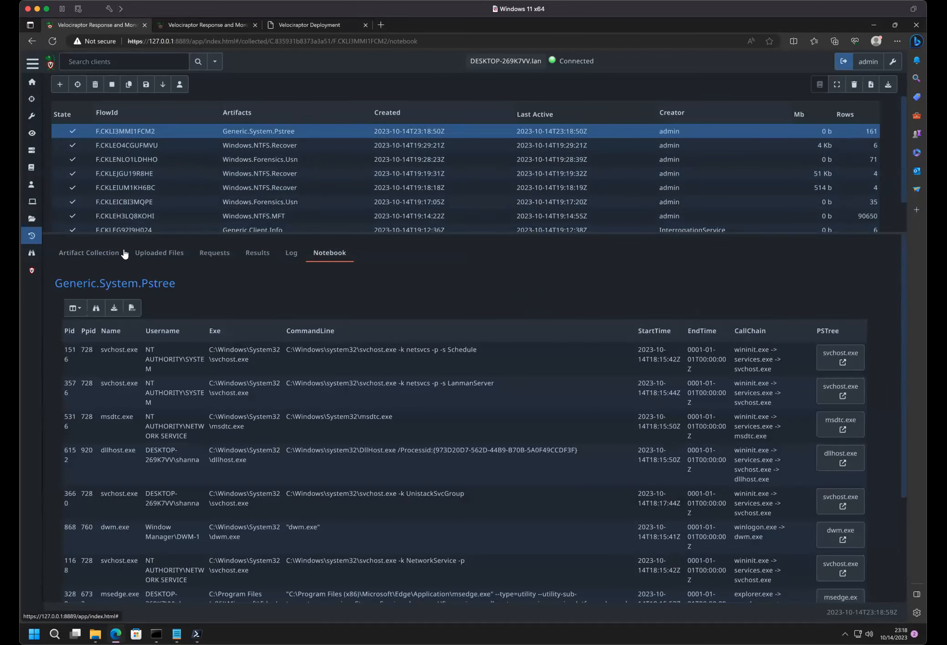
{"action": "left_click", "coordinate": [83, 256]}
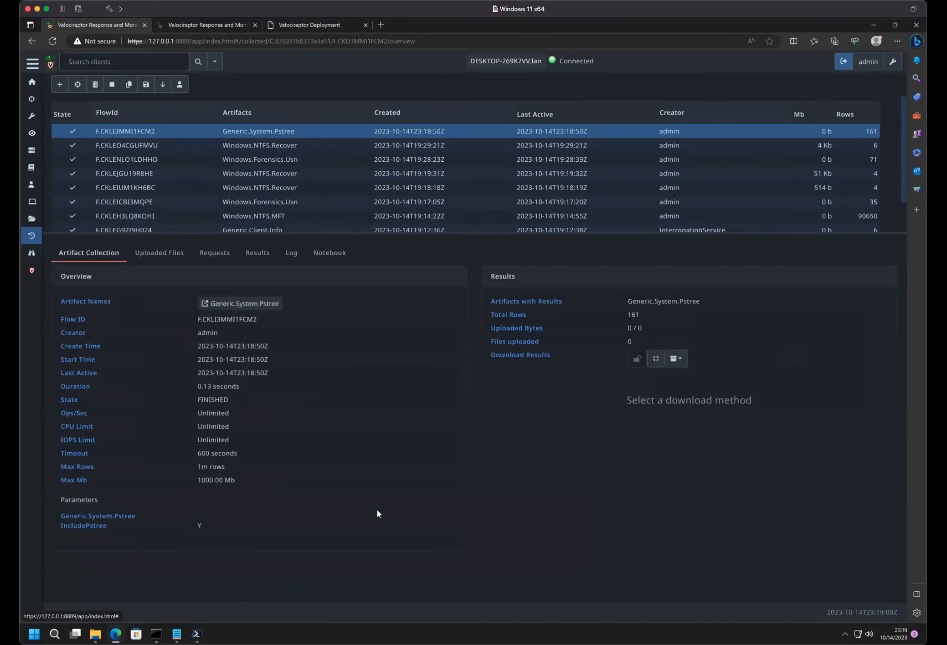
{"action": "left_click", "coordinate": [316, 258]}
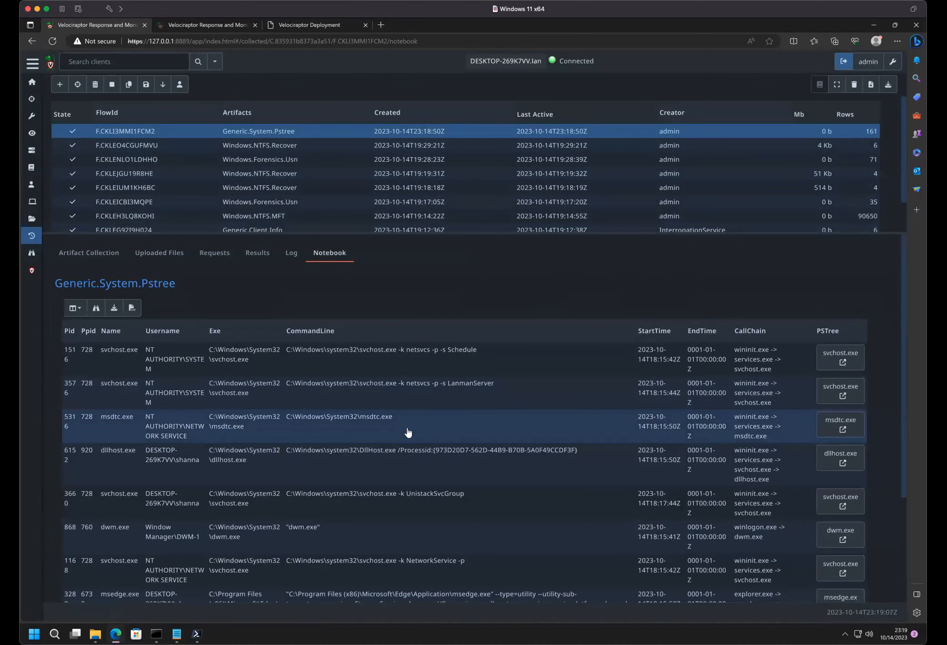
{"action": "scroll", "coordinate": [394, 556], "scroll_direction": "down", "scroll_amount": 2}
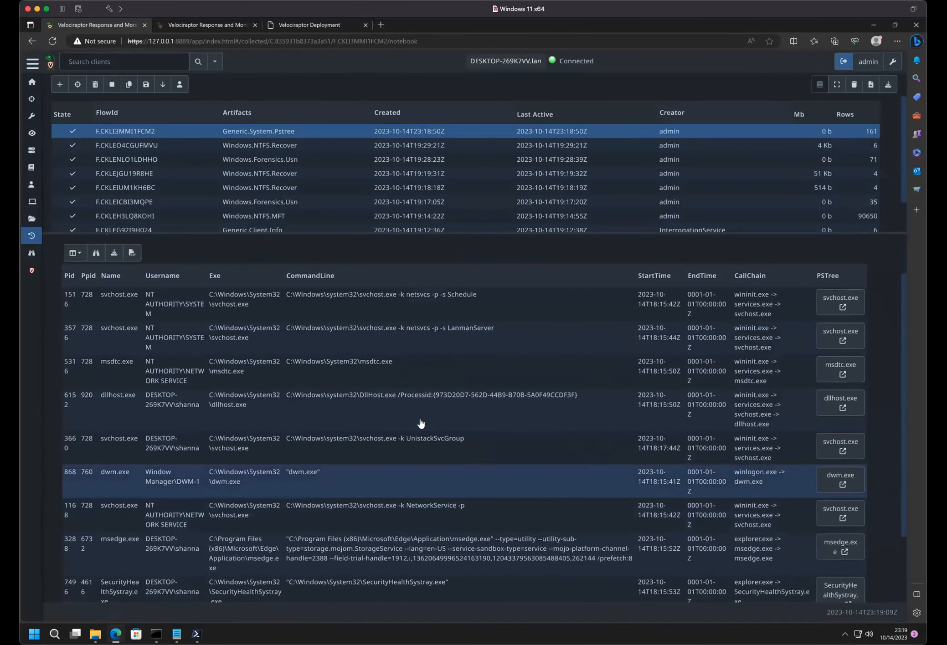
{"action": "scroll", "coordinate": [420, 424], "scroll_direction": "up", "scroll_amount": 2}
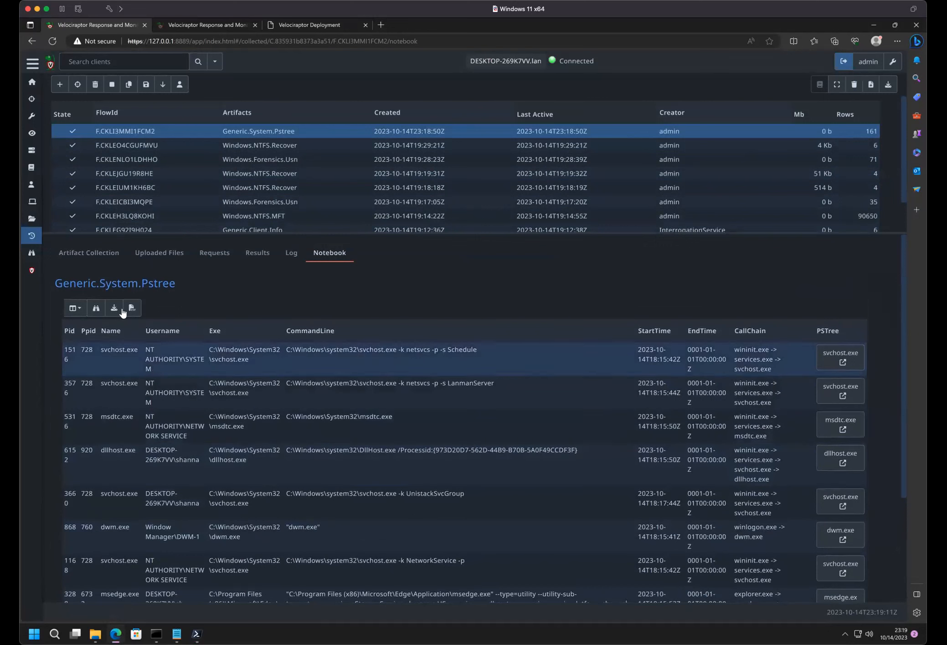
- Edit the Generic.System.Pstree notebook query to remove the LIMIT 50 clause, then save and rerun it
{"action": "left_click", "coordinate": [208, 290]}
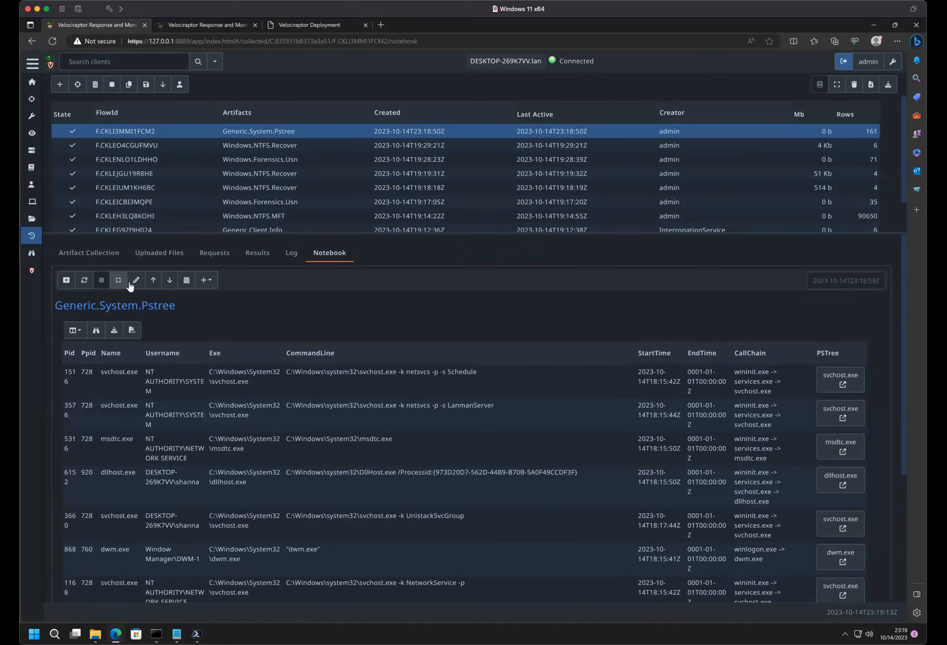
{"action": "left_click", "coordinate": [120, 281]}
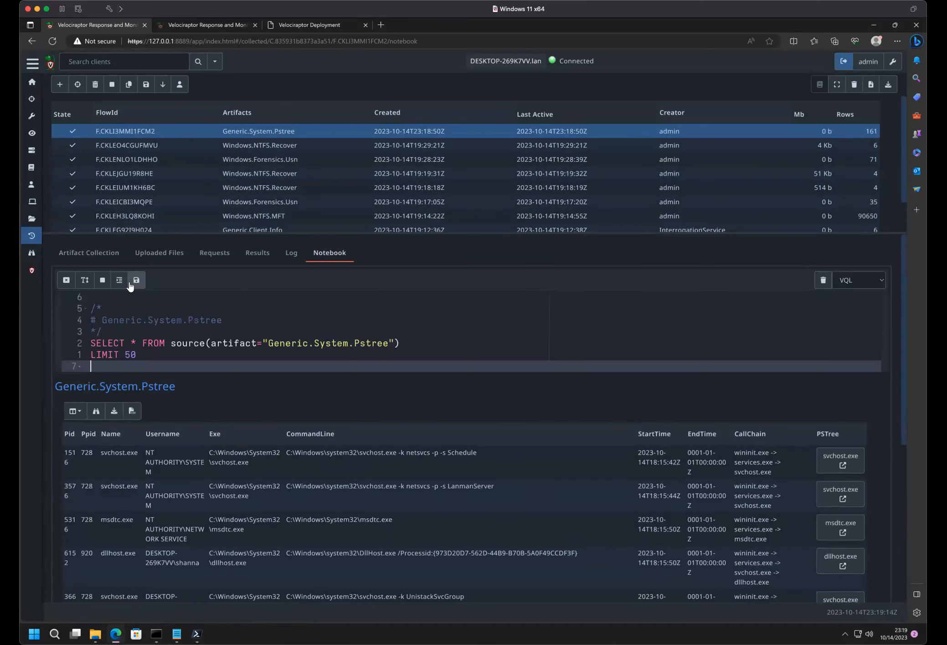
{"action": "left_click", "coordinate": [142, 356]}
{"action": "left_click_drag", "start_coordinate": [142, 356], "coordinate": [90, 354]}
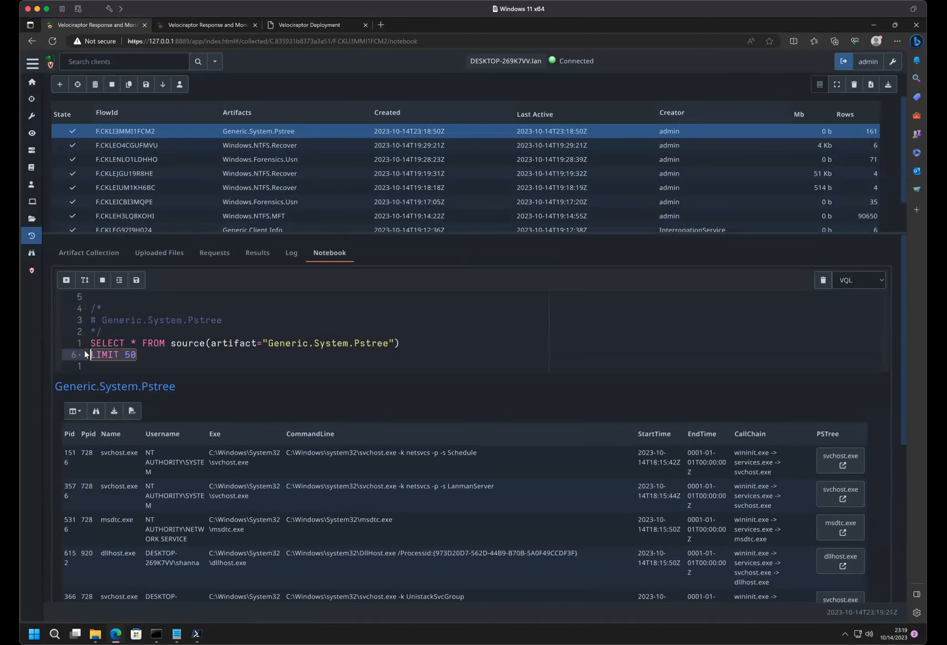
{"action": "type", "text": "Com"}
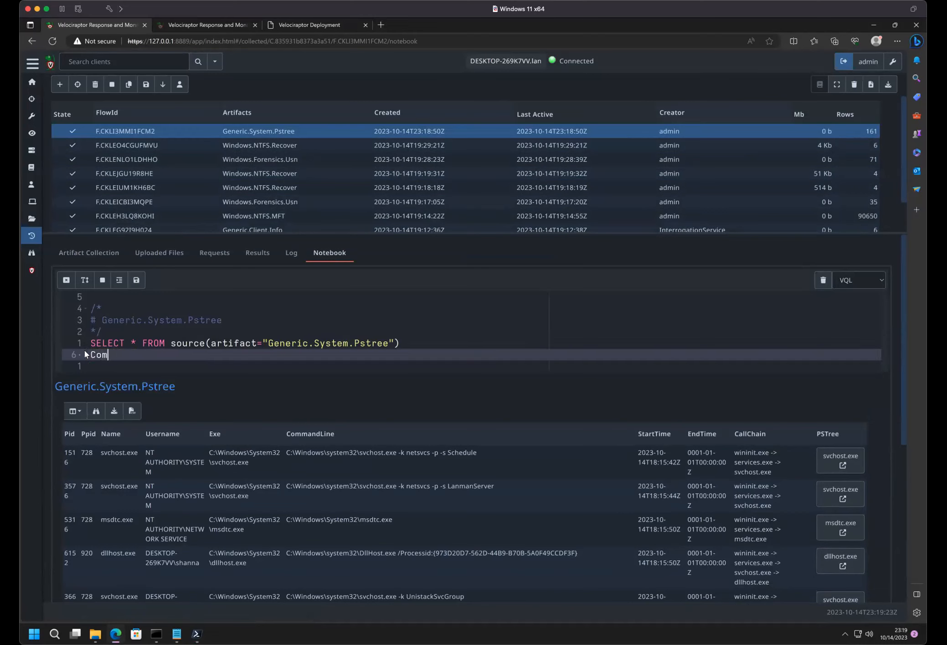
{"action": "key", "text": "BackSpace"}
{"action": "type", "text": "WHERE command"}
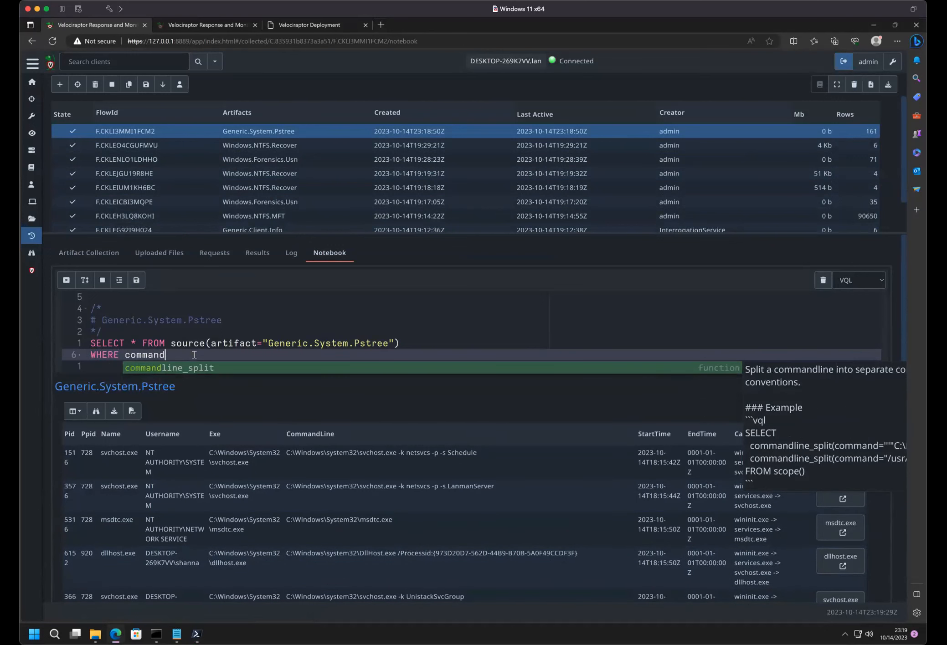
{"action": "key", "text": "Escape"}
{"action": "key", "text": "Return"}
{"action": "key", "text": "BackSpace"}
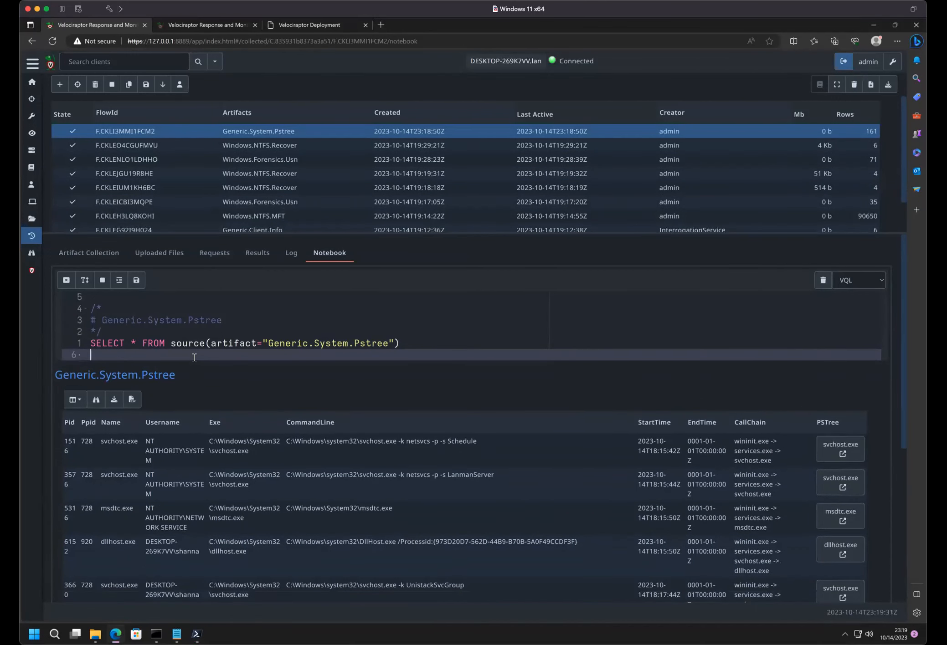
{"action": "left_click", "coordinate": [136, 279]}
- Show 50 rows per page in the Generic.System.Pstree results and read through the first page of processes
{"action": "scroll", "coordinate": [288, 475], "scroll_direction": "down", "scroll_amount": 4}
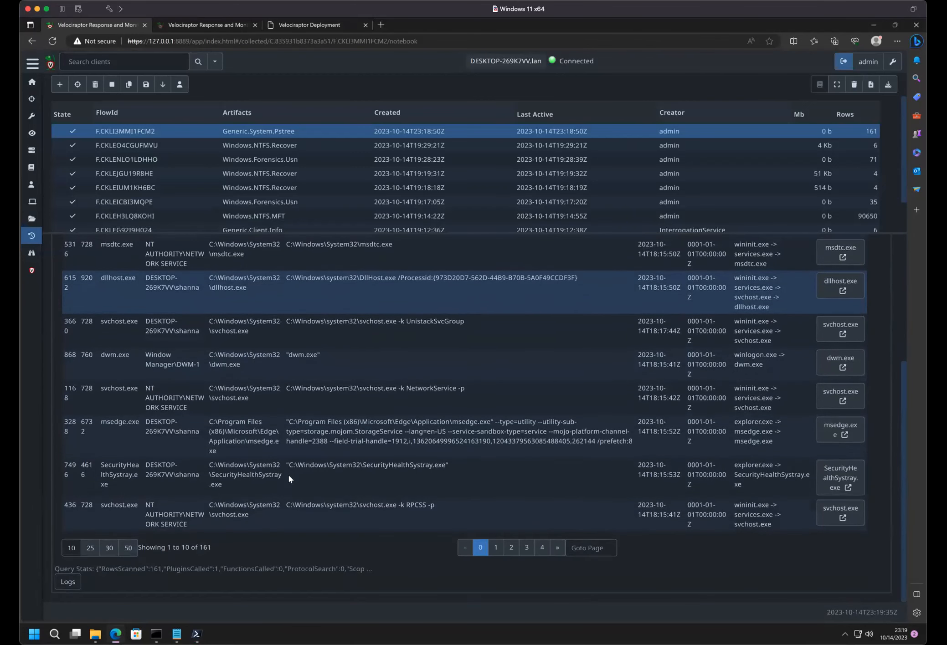
{"action": "left_click", "coordinate": [126, 549]}
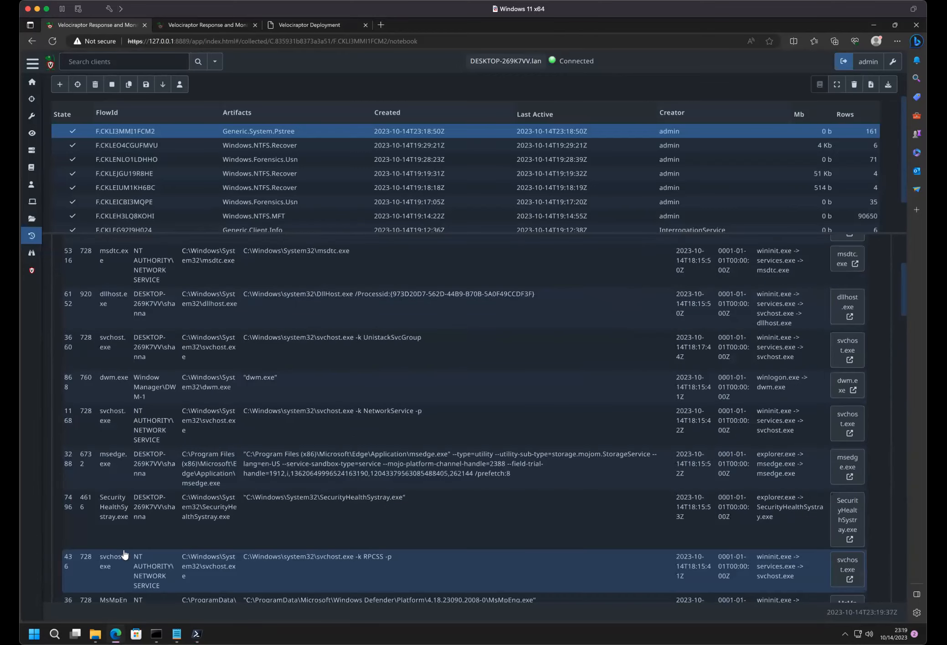
{"action": "scroll", "coordinate": [191, 426], "scroll_direction": "down", "scroll_amount": 10}
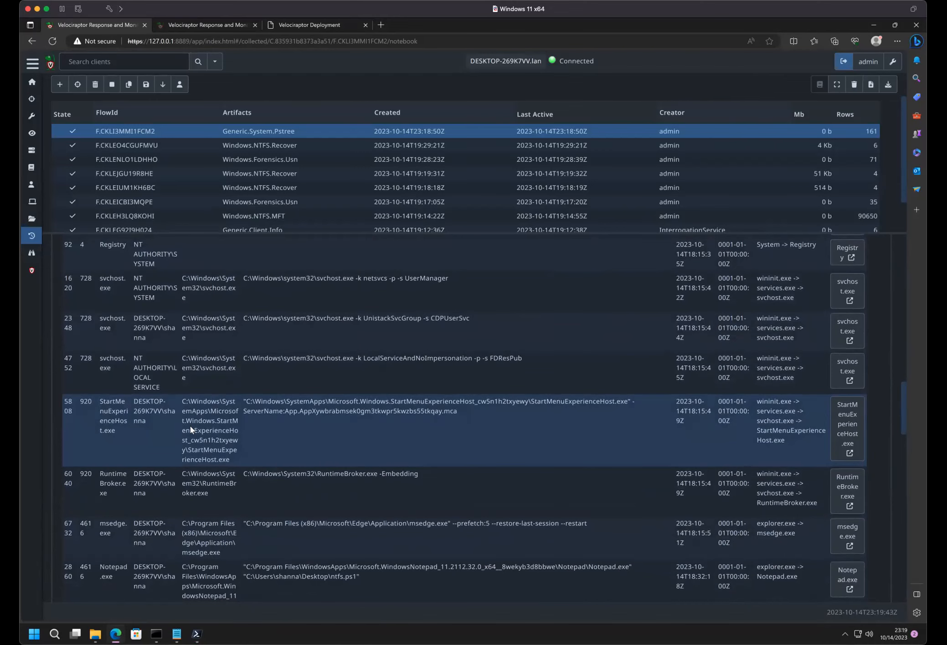
{"action": "scroll", "coordinate": [190, 427], "scroll_direction": "down", "scroll_amount": 10}
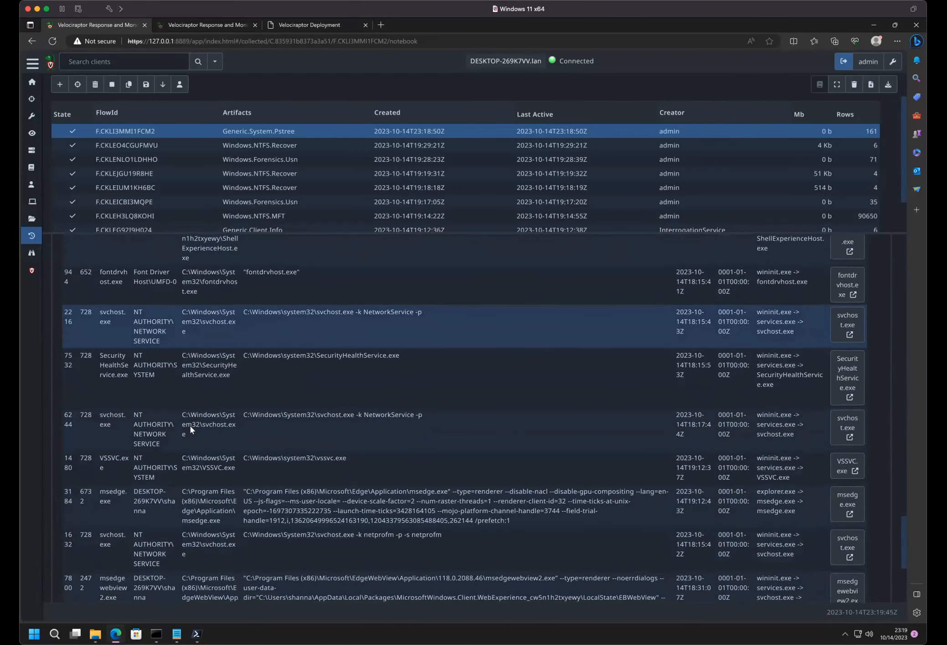
{"action": "scroll", "coordinate": [190, 426], "scroll_direction": "down", "scroll_amount": 5}
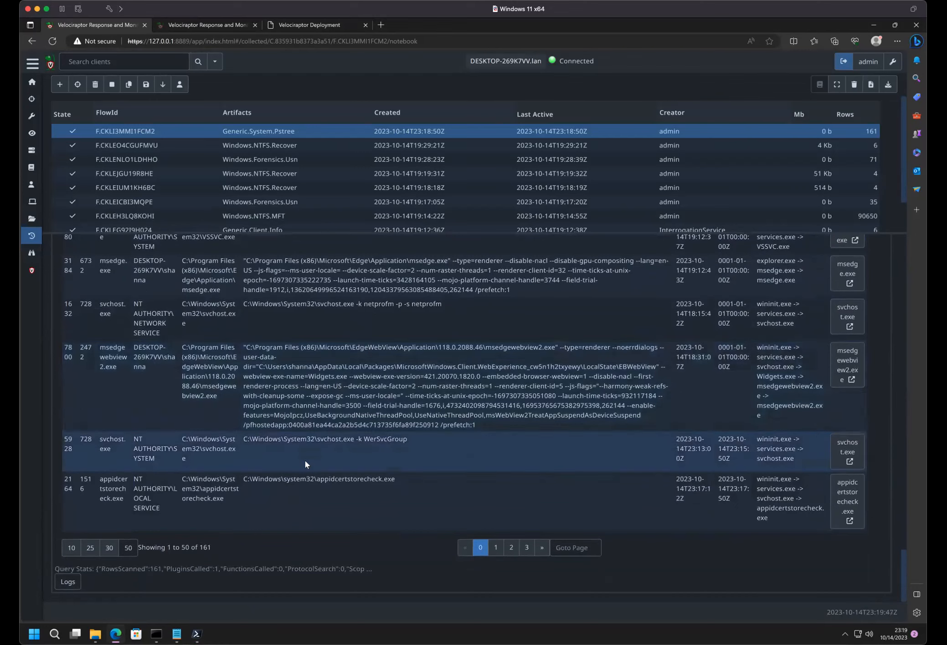
- Go to the last page of the process results and open the PSTree of the pwsh.exe process
{"action": "left_click", "coordinate": [527, 548]}
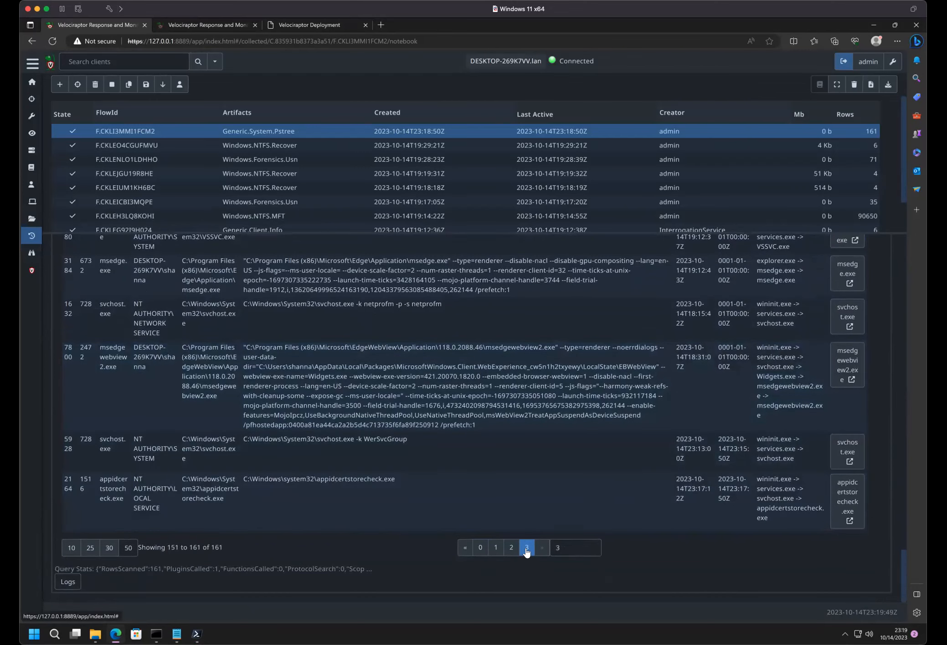
{"action": "scroll", "coordinate": [504, 454], "scroll_direction": "up", "scroll_amount": 8}
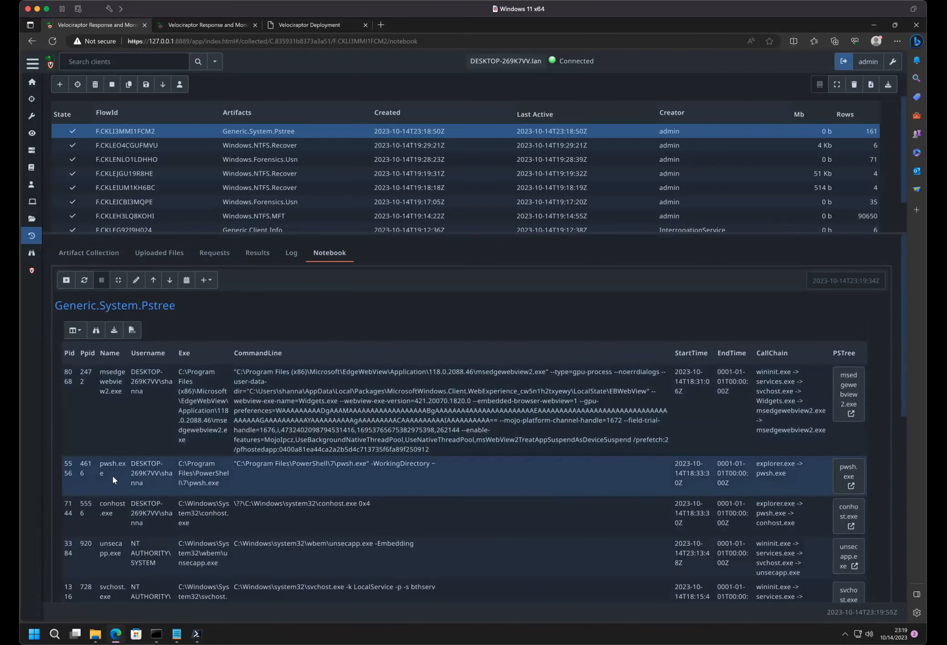
{"action": "left_click", "coordinate": [856, 472]}
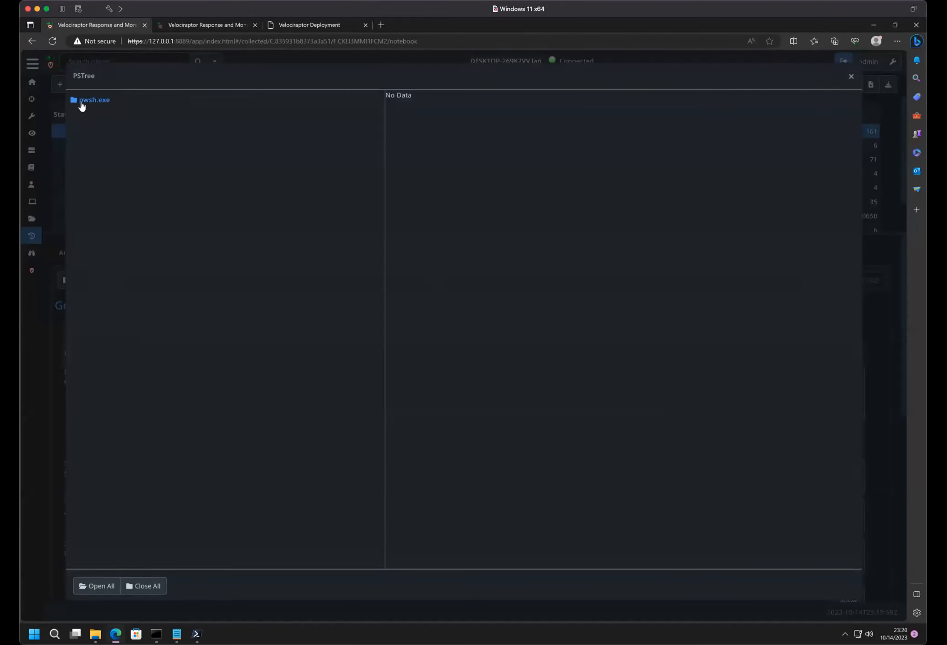
- Expand the pwsh.exe process tree and examine the details of its PING.EXE child, including hashes, and of Notepad.exe
{"action": "left_click", "coordinate": [82, 104]}
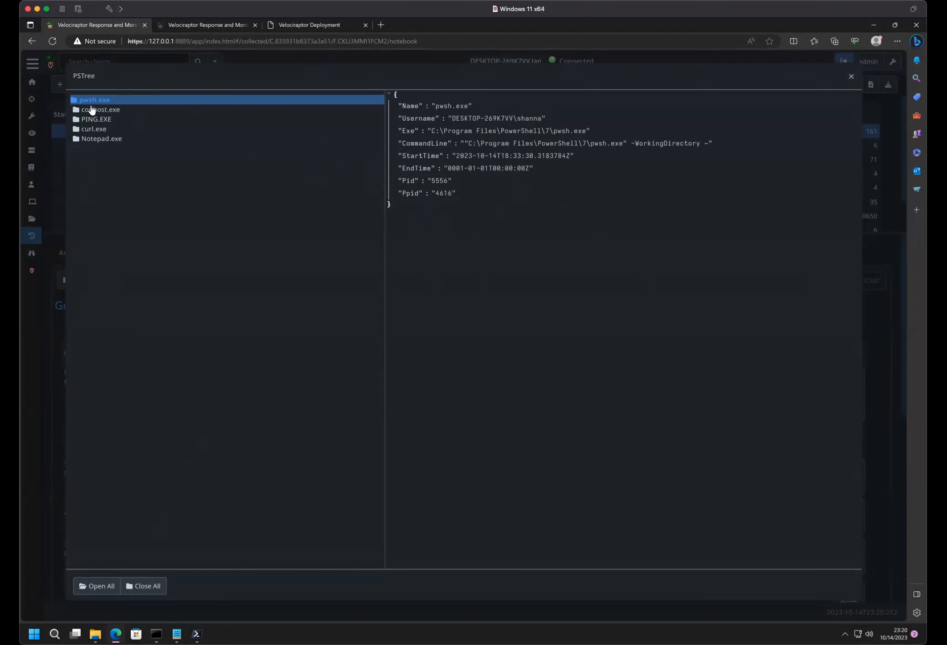
{"action": "left_click", "coordinate": [91, 109]}
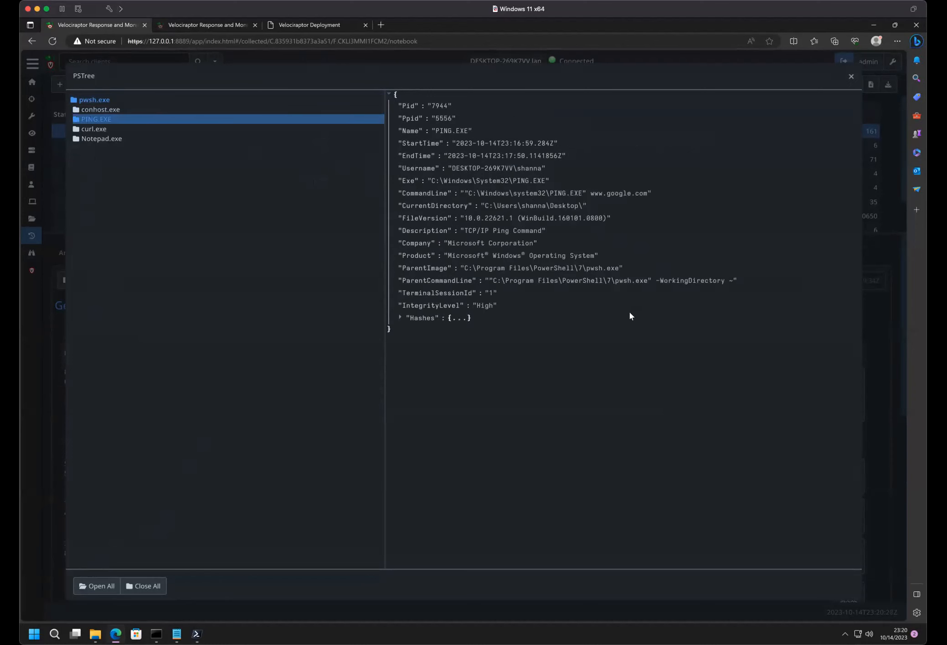
{"action": "left_click", "coordinate": [400, 318]}
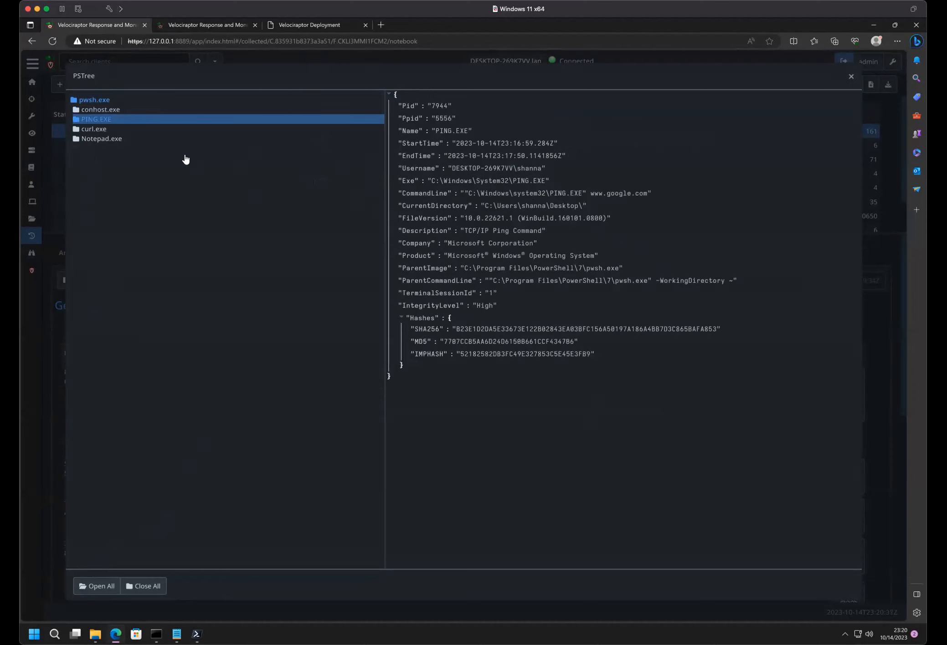
{"action": "left_click", "coordinate": [102, 100]}
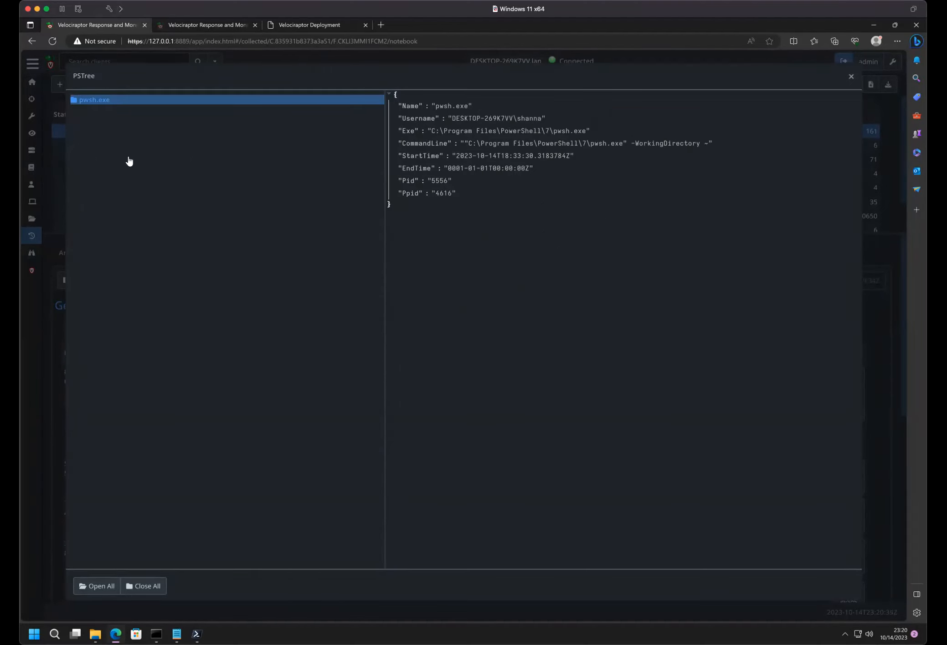
{"action": "left_click", "coordinate": [74, 101]}
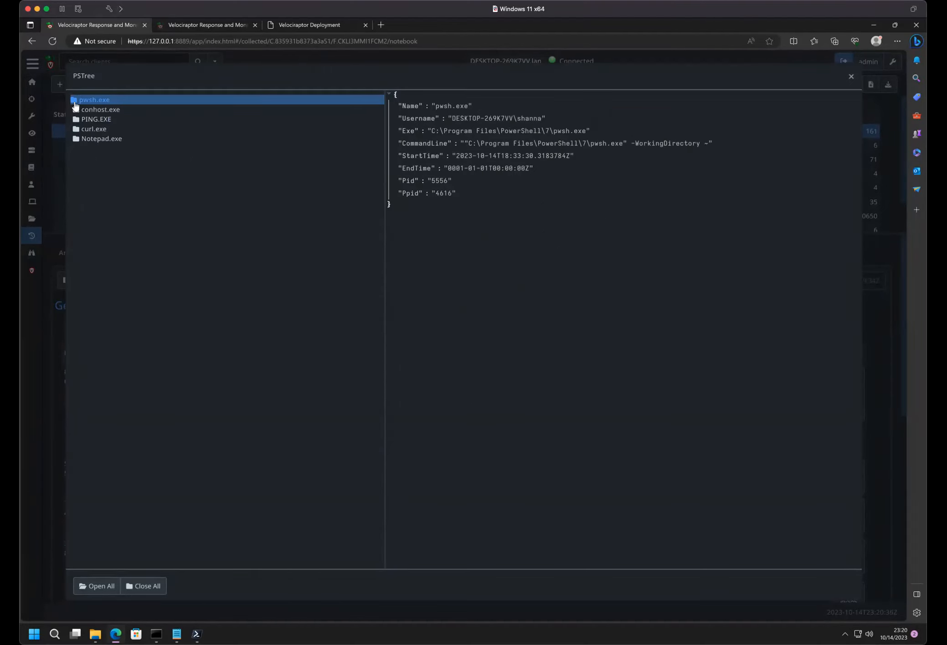
{"action": "left_click", "coordinate": [91, 120]}
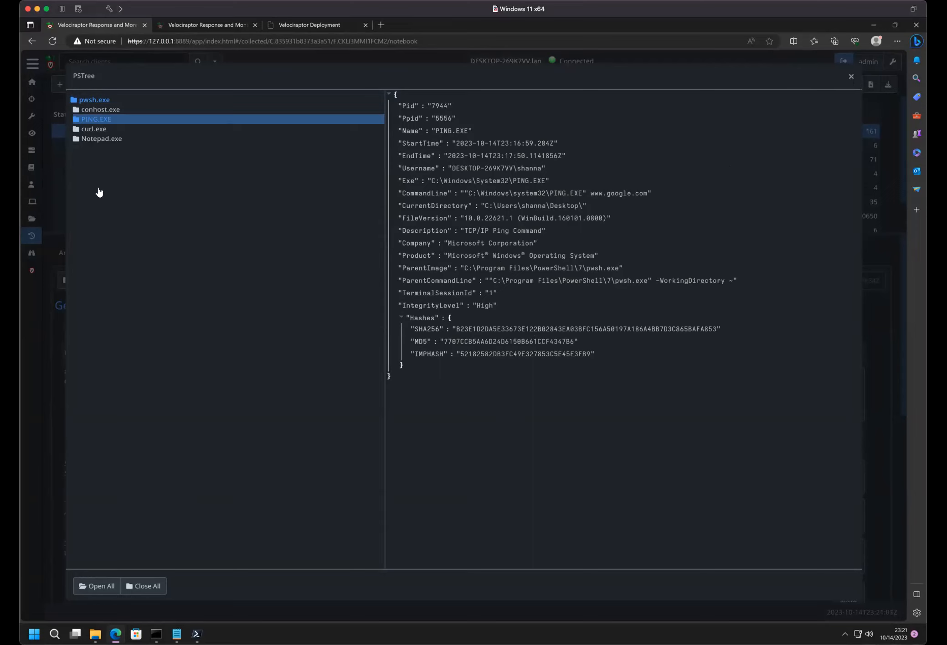
{"action": "left_click", "coordinate": [89, 139]}
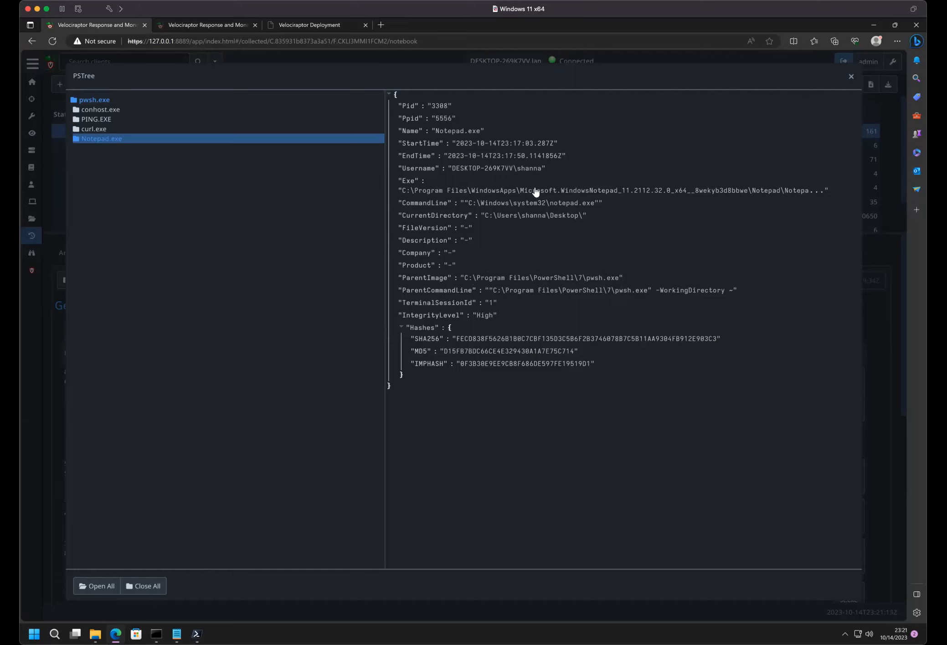
{"action": "left_click", "coordinate": [852, 76]}
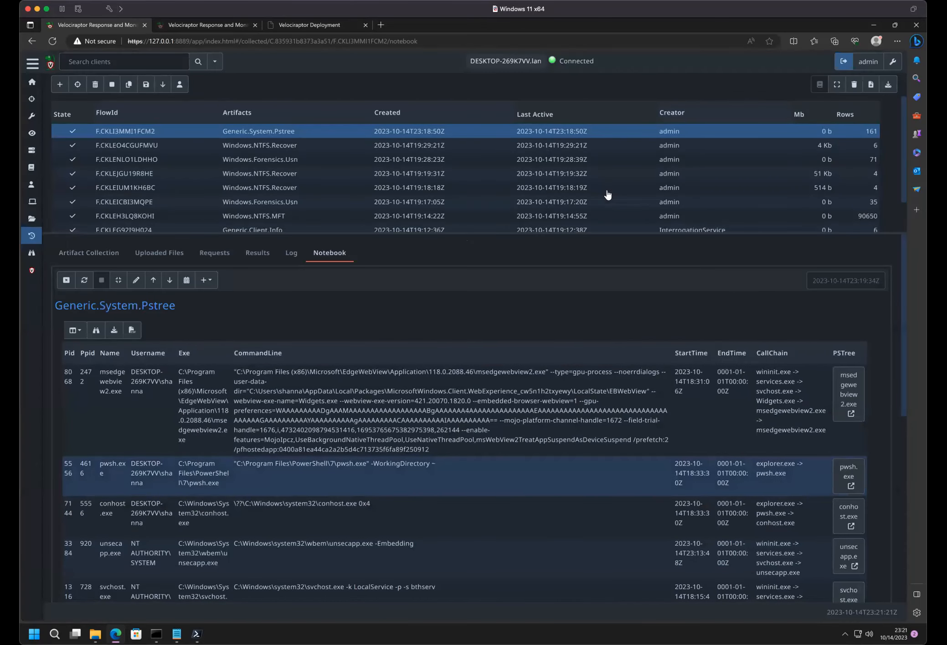
- Search the page for "winini" and reopen the pwsh.exe process tree to check Notepad.exe's end time
{"action": "key", "text": "ctrl+f"}
{"action": "type", "text": "winini"}
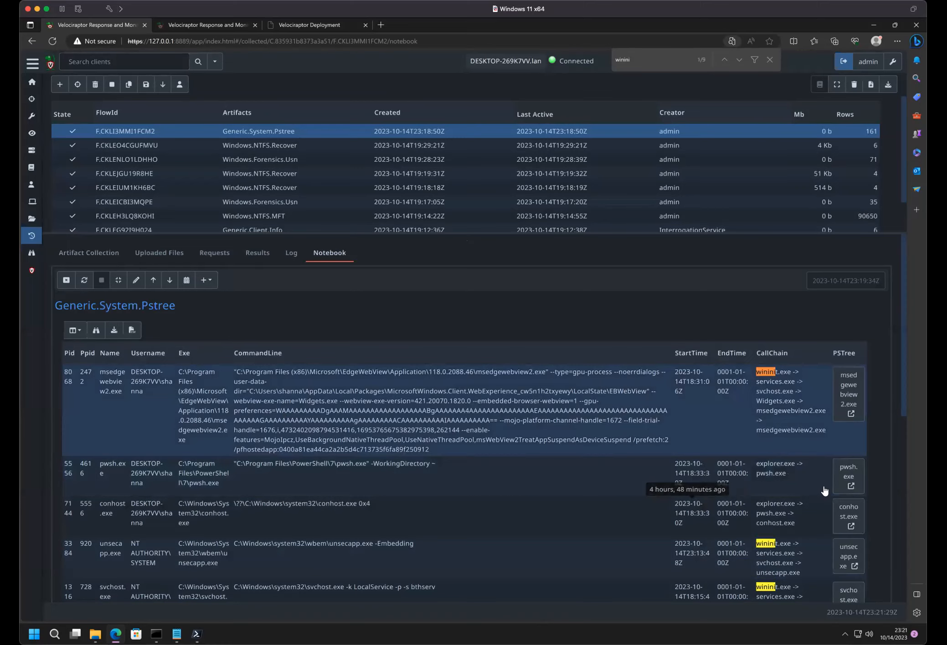
{"action": "left_click", "coordinate": [850, 485]}
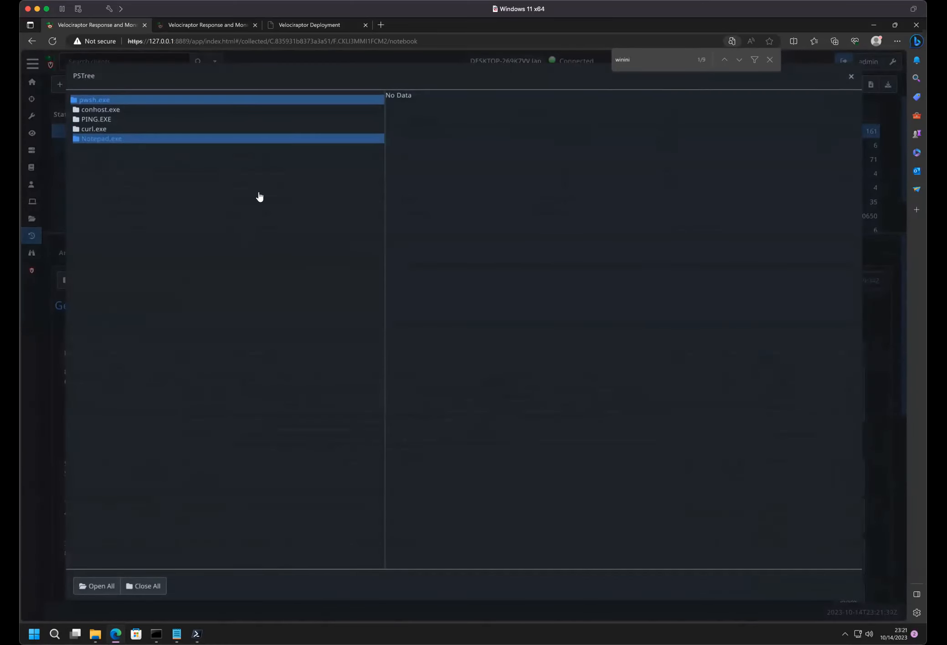
{"action": "left_click", "coordinate": [248, 143]}
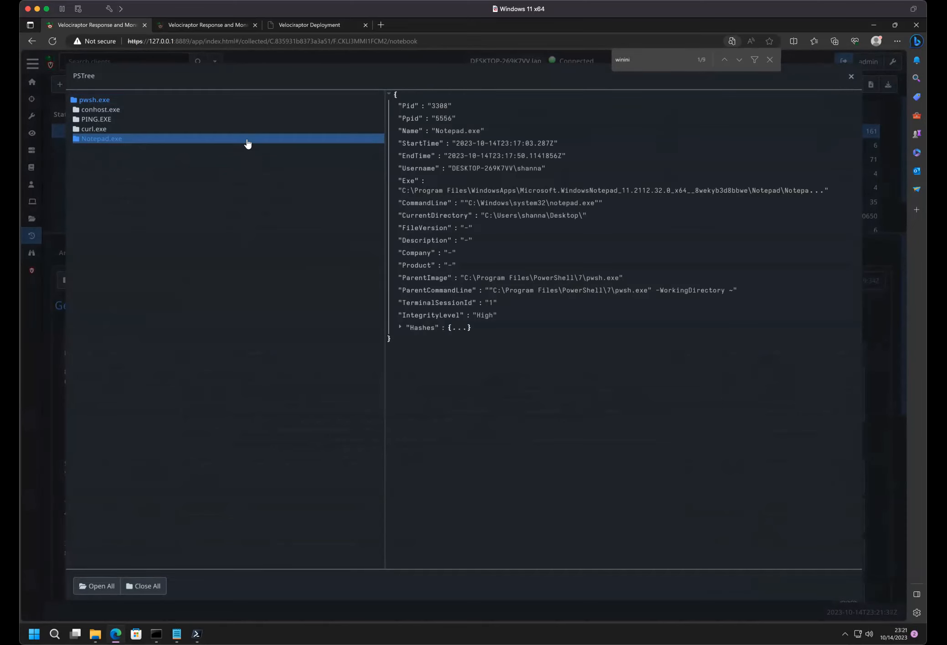
{"action": "double_click", "coordinate": [507, 156]}
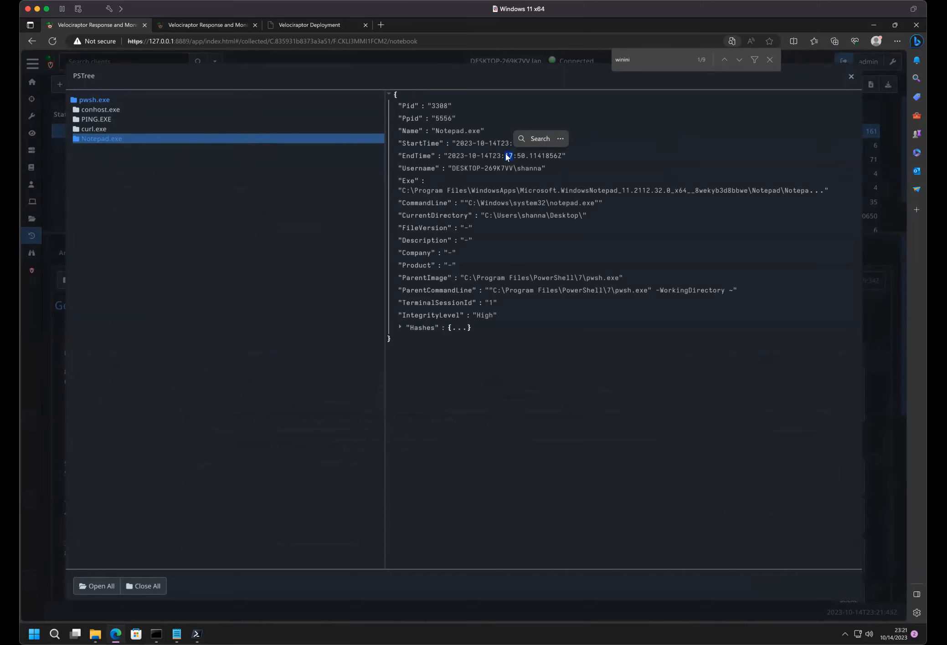
{"action": "left_click", "coordinate": [849, 76]}
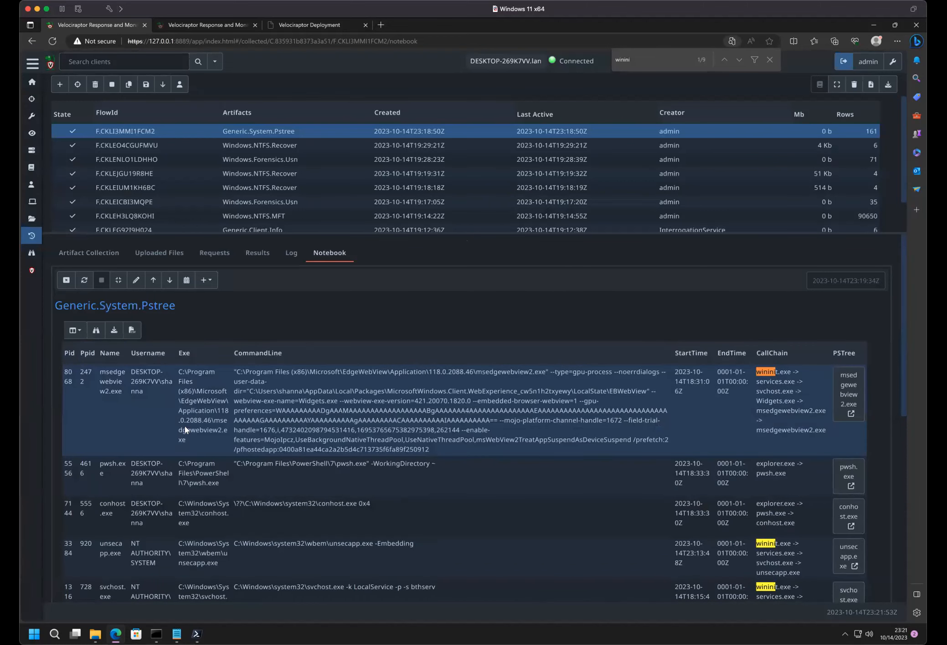
- Try to filter the process table's CommandLine column by the regex "notepad" and clear that filter
{"action": "scroll", "coordinate": [128, 548], "scroll_direction": "down", "scroll_amount": 2}
{"action": "scroll", "coordinate": [128, 548], "scroll_direction": "up", "scroll_amount": 2}
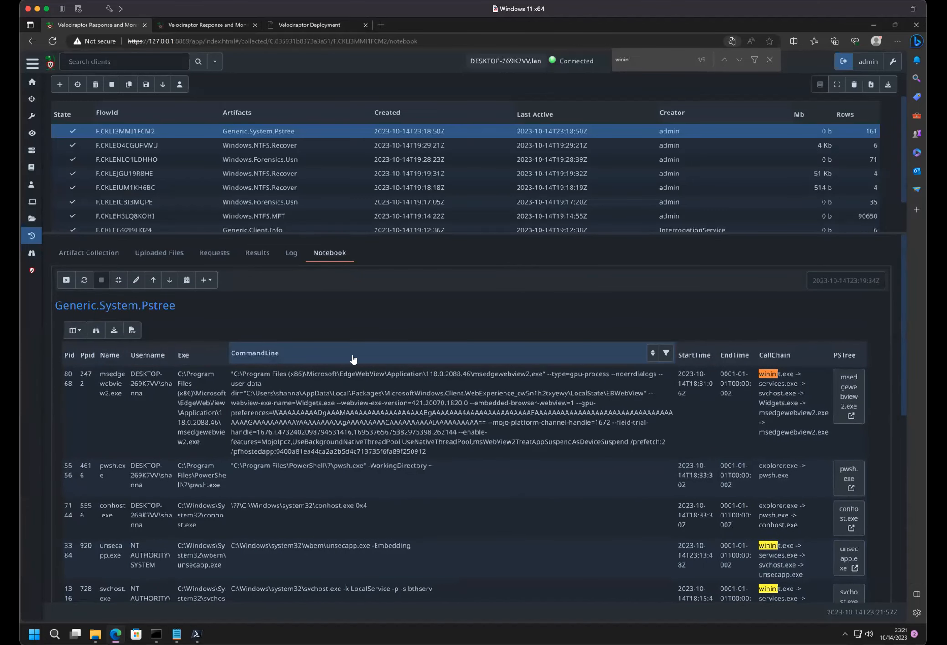
{"action": "left_click", "coordinate": [664, 355]}
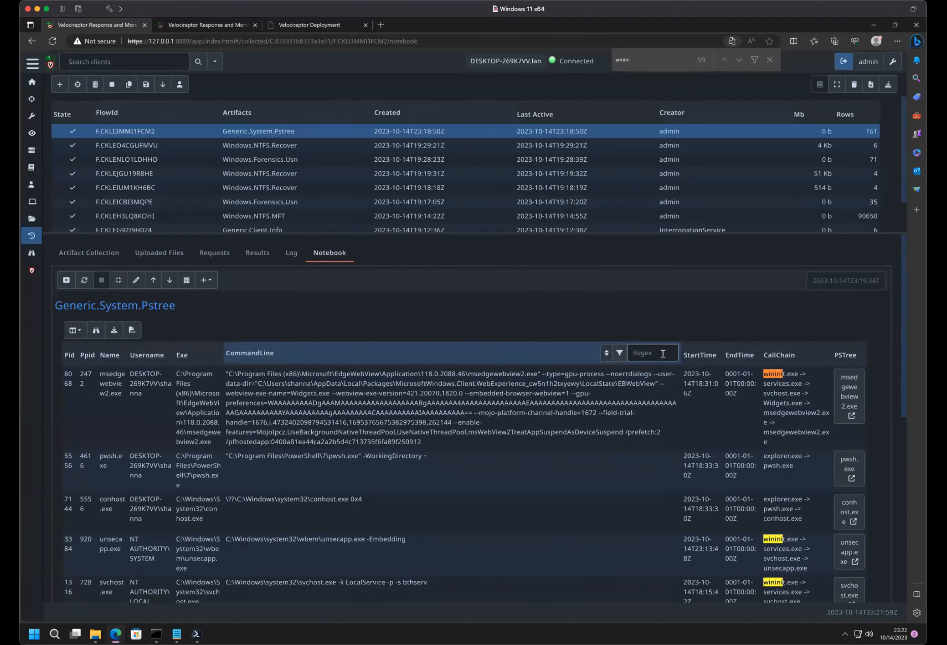
{"action": "type", "text": "noteoadpad"}
{"action": "left_click", "coordinate": [619, 354]}
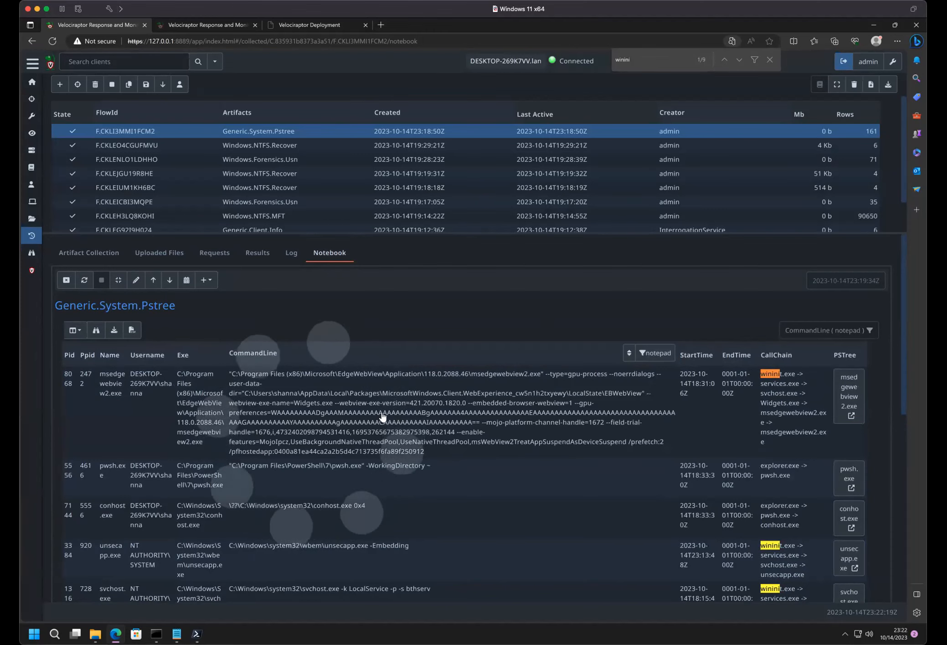
{"action": "scroll", "coordinate": [382, 417], "scroll_direction": "down", "scroll_amount": 10}
{"action": "scroll", "coordinate": [382, 417], "scroll_direction": "up", "scroll_amount": 6}
{"action": "scroll", "coordinate": [382, 416], "scroll_direction": "down", "scroll_amount": 2}
{"action": "scroll", "coordinate": [382, 416], "scroll_direction": "up", "scroll_amount": 5}
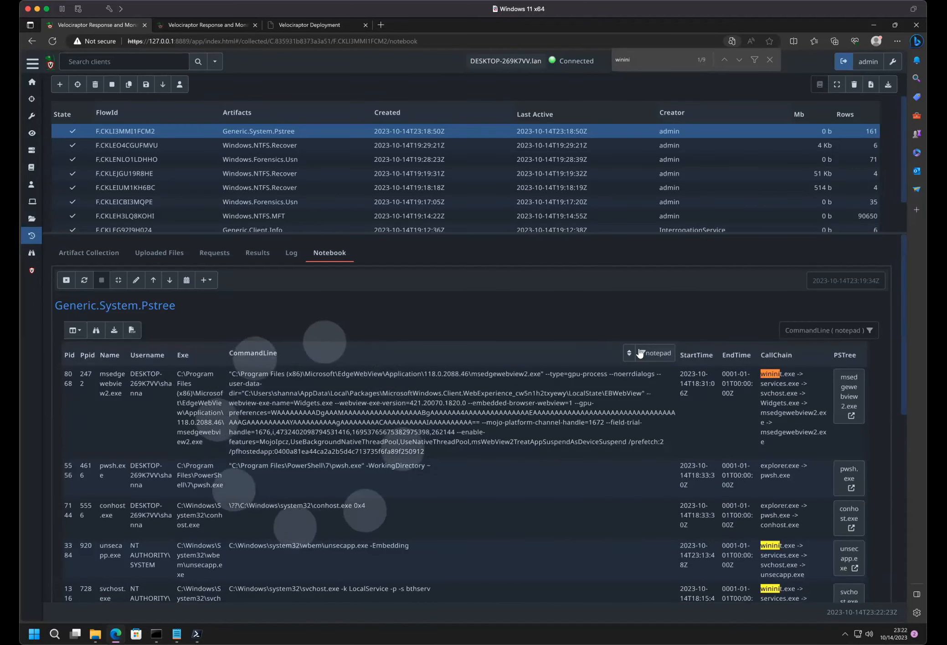
{"action": "left_click", "coordinate": [657, 355]}
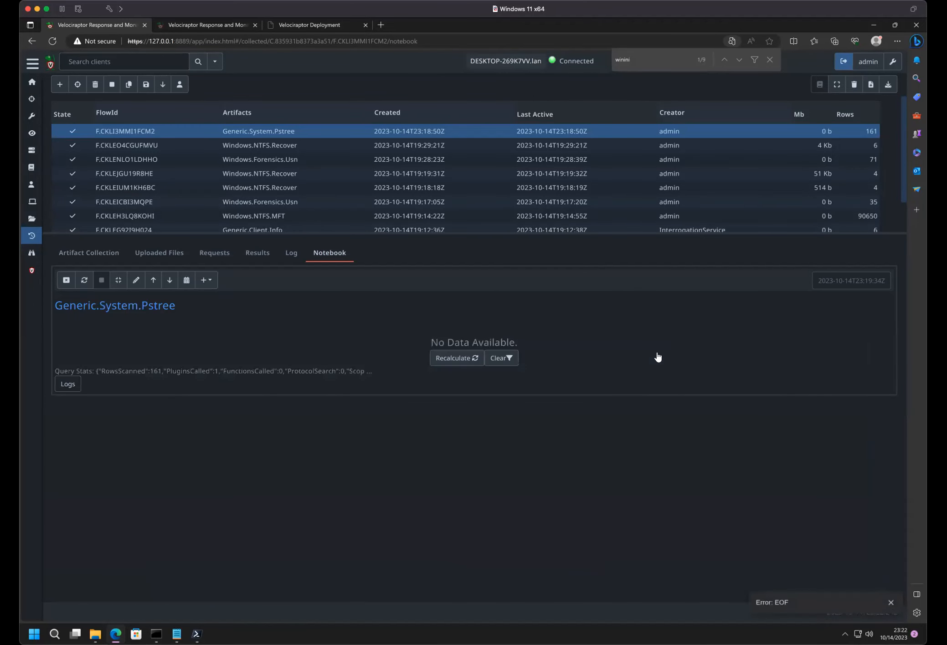
{"action": "left_click", "coordinate": [493, 359]}
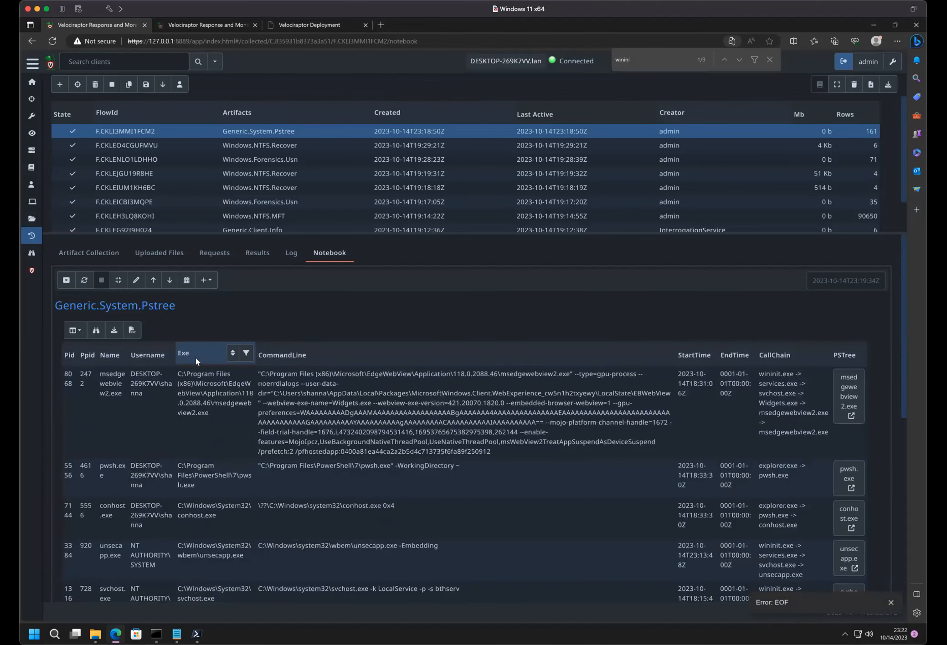
- Try to filter the process table's Exe column by the regex "notepad"
{"action": "left_click", "coordinate": [246, 354]}
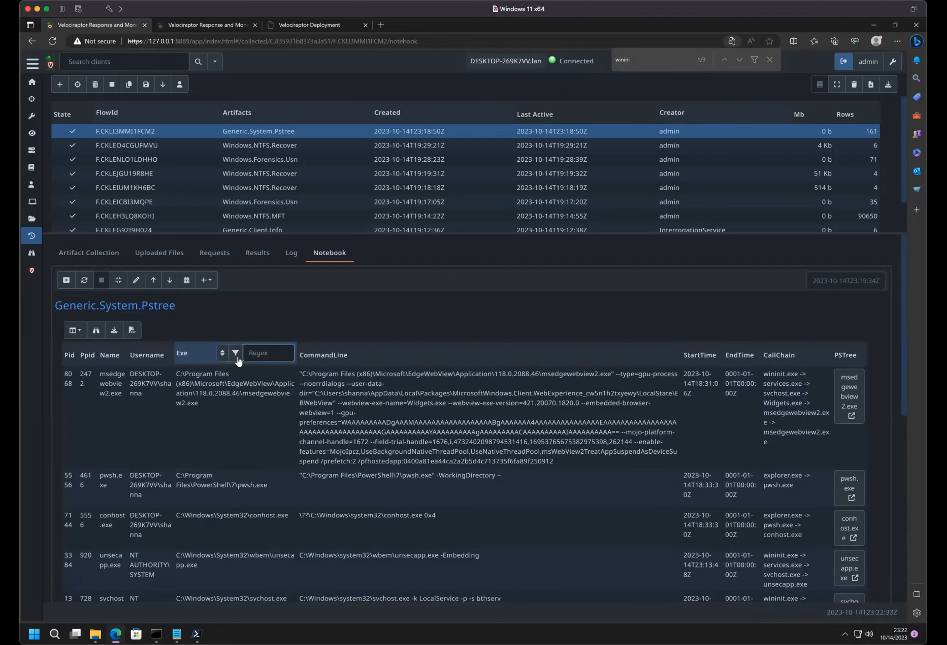
{"action": "type", "text": "notep"}
{"action": "left_click", "coordinate": [235, 354]}
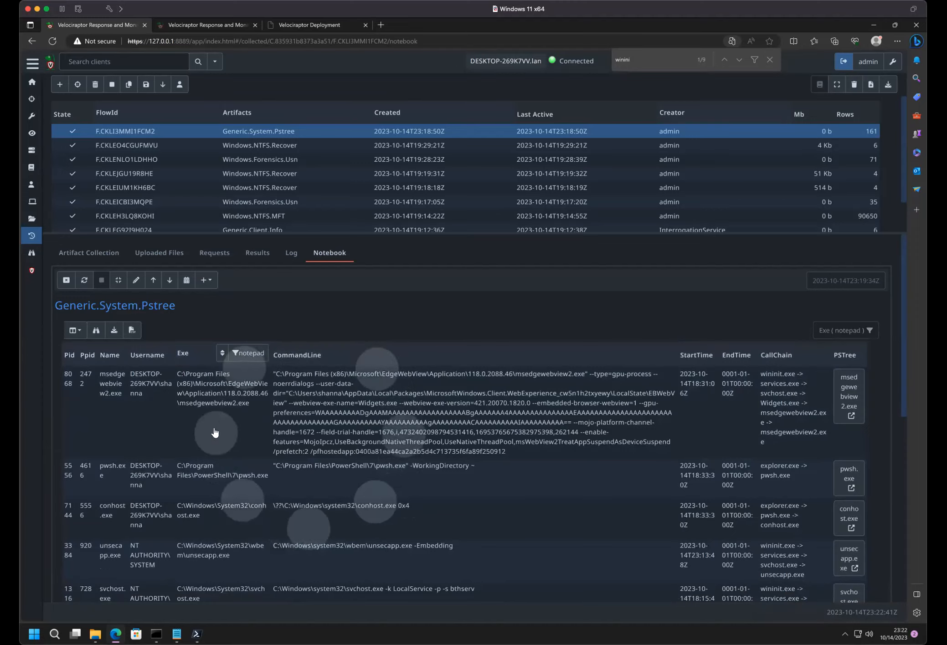
{"action": "scroll", "coordinate": [214, 433], "scroll_direction": "down", "scroll_amount": 15}
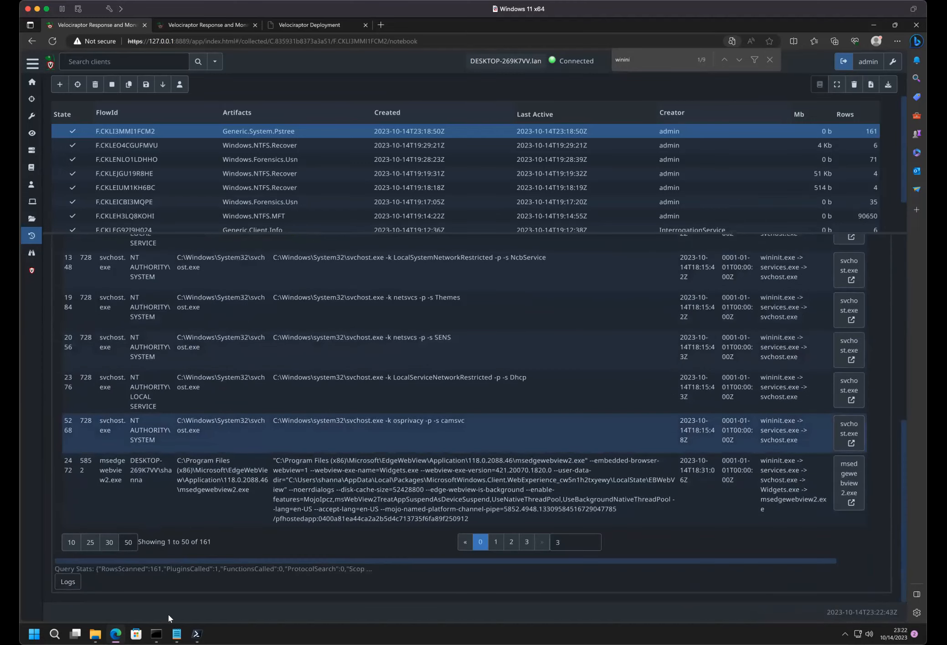
{"action": "mouse_move", "coordinate": [156, 634]}
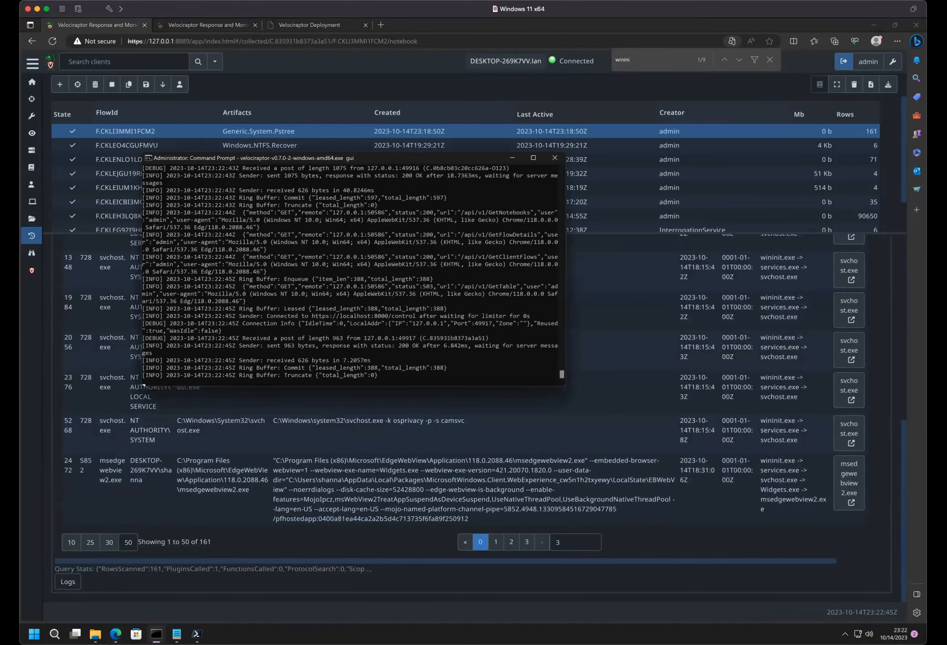
{"action": "scroll", "coordinate": [238, 386], "scroll_direction": "up", "scroll_amount": 15}
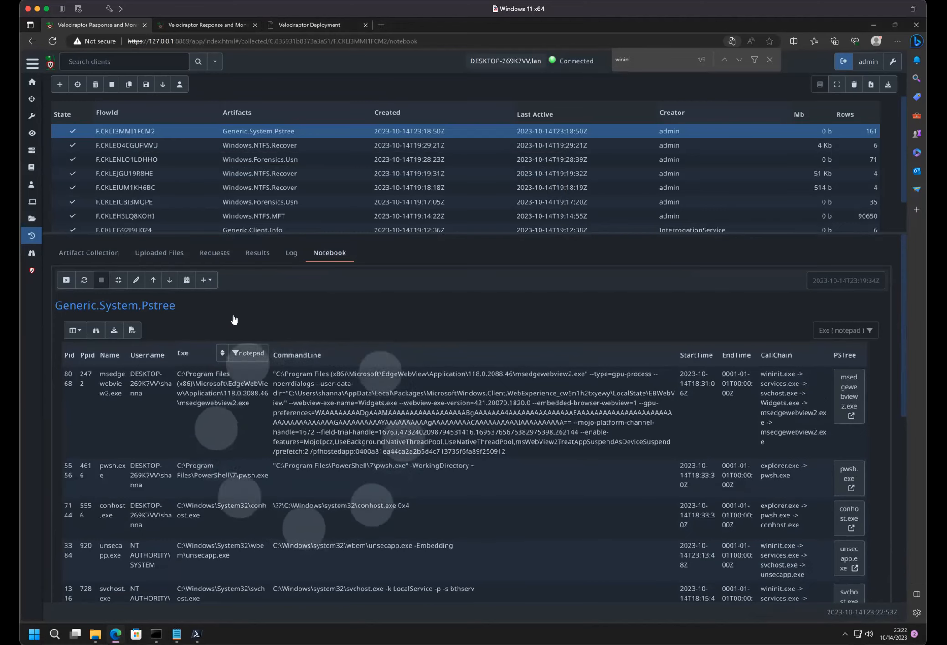
- Recalculate the Generic.System.Pstree notebook cell and show 50 rows per page in its process table
{"action": "left_click", "coordinate": [84, 281]}
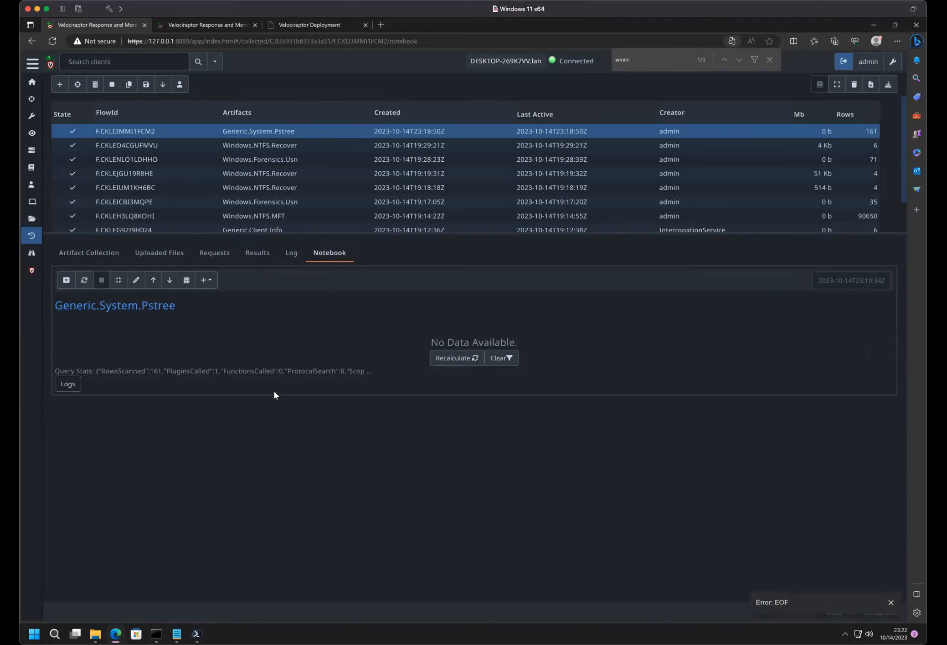
{"action": "left_click", "coordinate": [462, 358]}
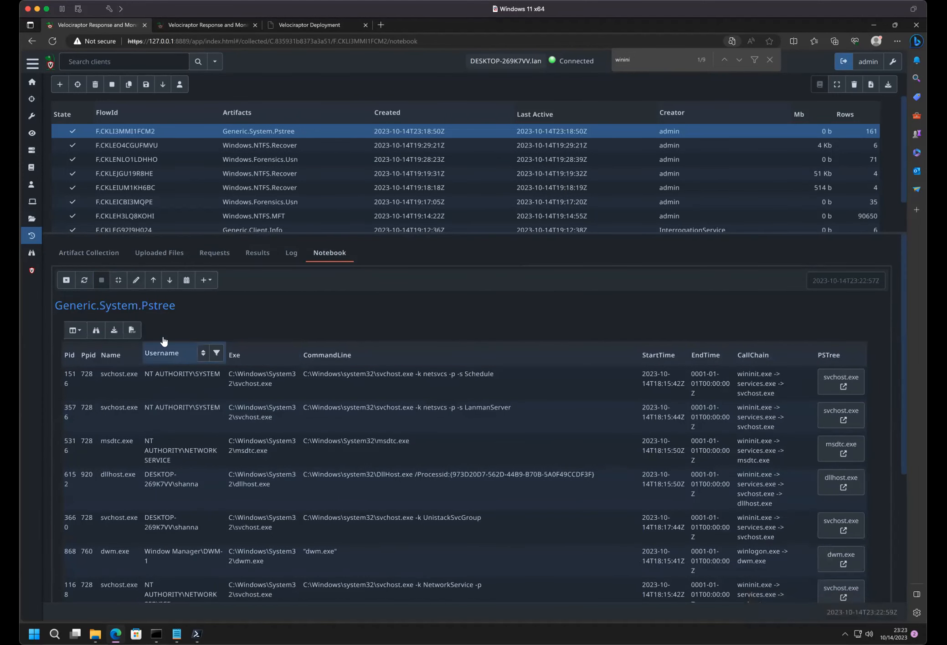
{"action": "scroll", "coordinate": [230, 446], "scroll_direction": "down", "scroll_amount": 5}
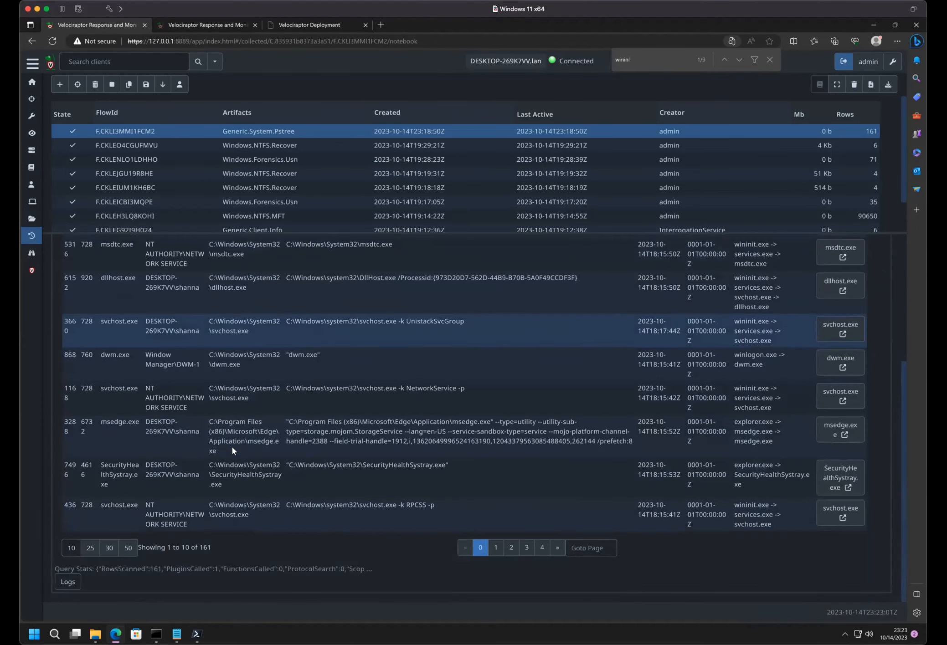
{"action": "left_click", "coordinate": [128, 548]}
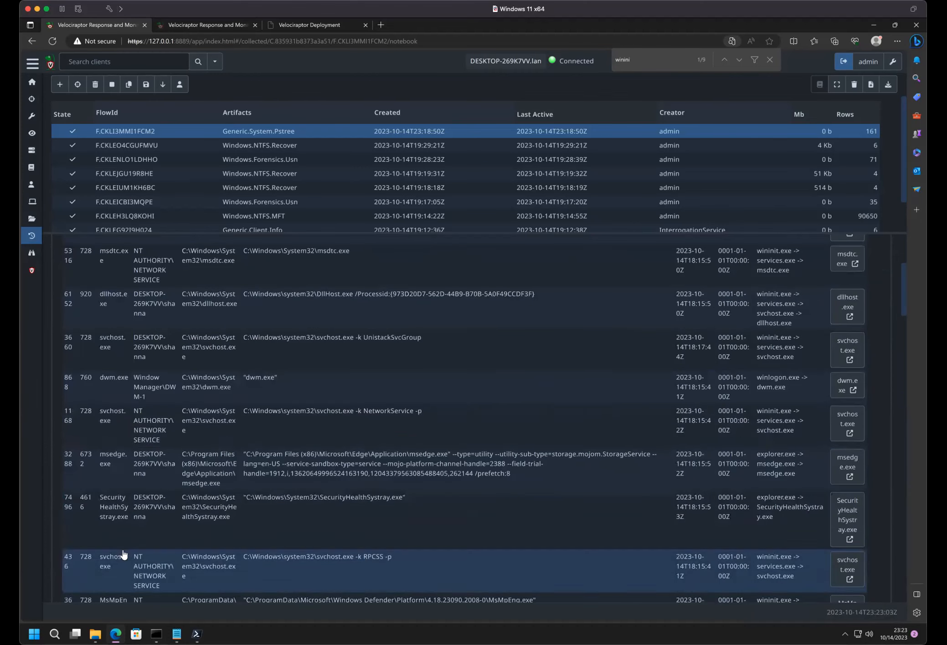
{"action": "scroll", "coordinate": [210, 438], "scroll_direction": "up", "scroll_amount": 5}
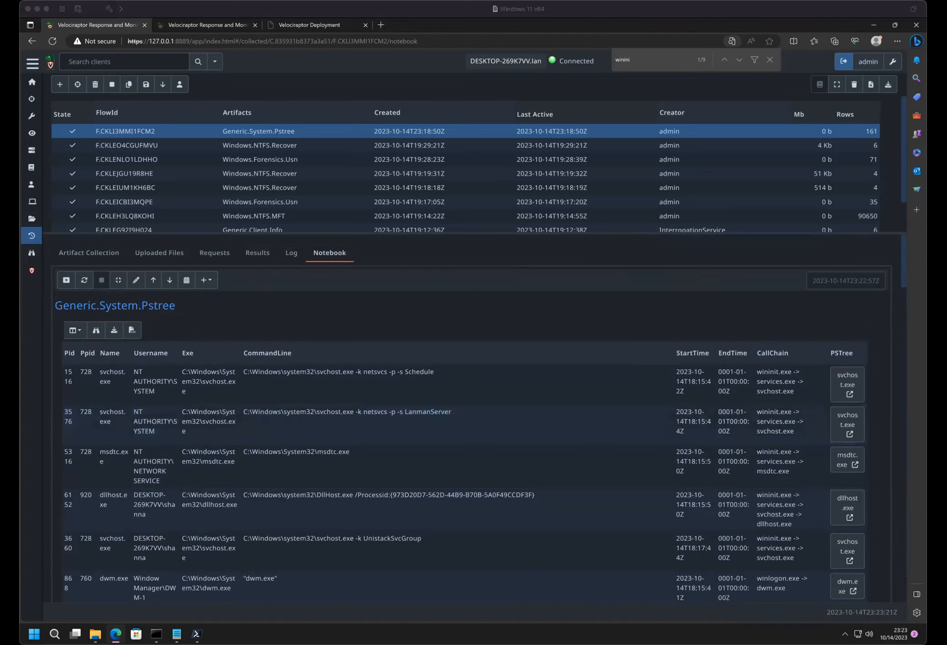
- Open the process tree of the first svchost.exe row, expand all nodes, and examine the svchost.exe and taskhostw.exe details
{"action": "left_click", "coordinate": [507, 328]}
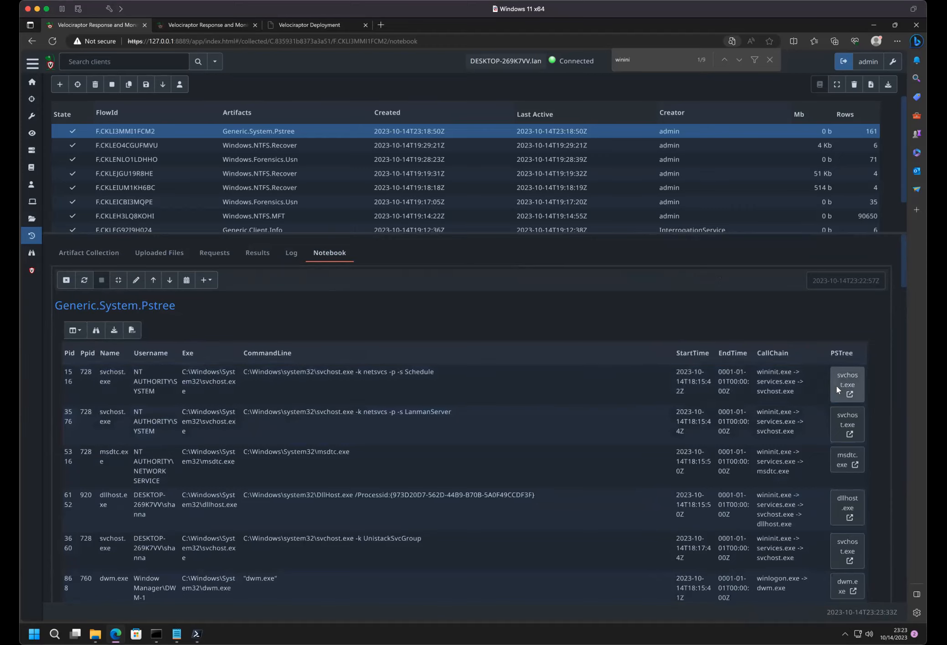
{"action": "left_click", "coordinate": [836, 387]}
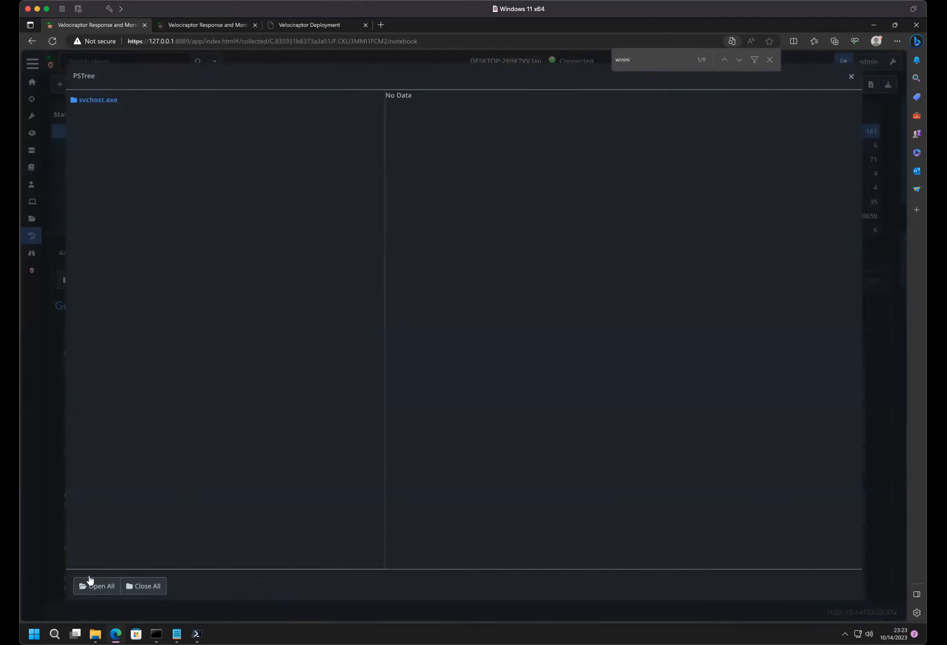
{"action": "left_click", "coordinate": [89, 587]}
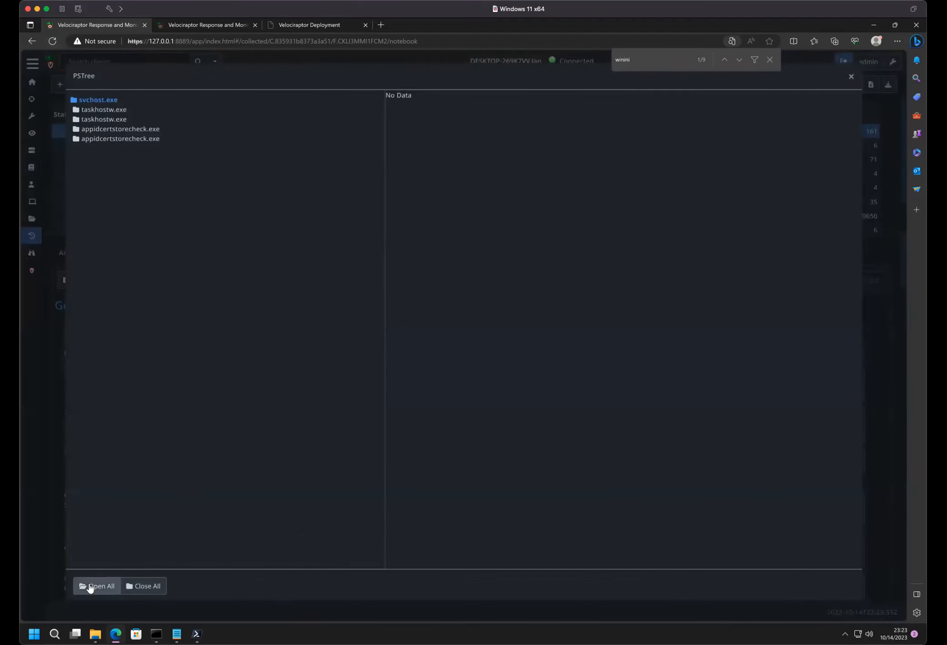
{"action": "left_click", "coordinate": [92, 120]}
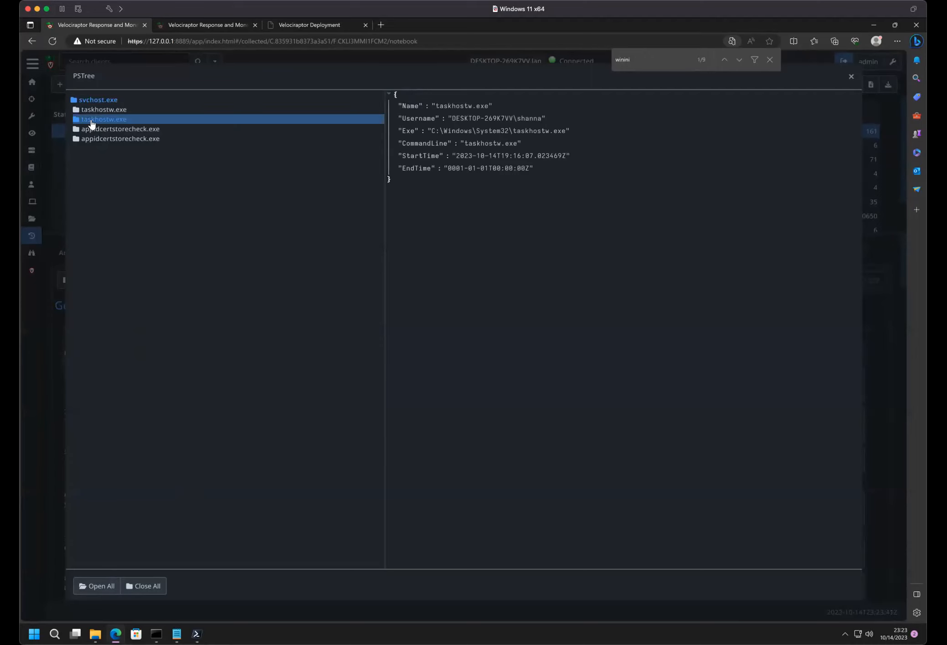
{"action": "left_click", "coordinate": [91, 101]}
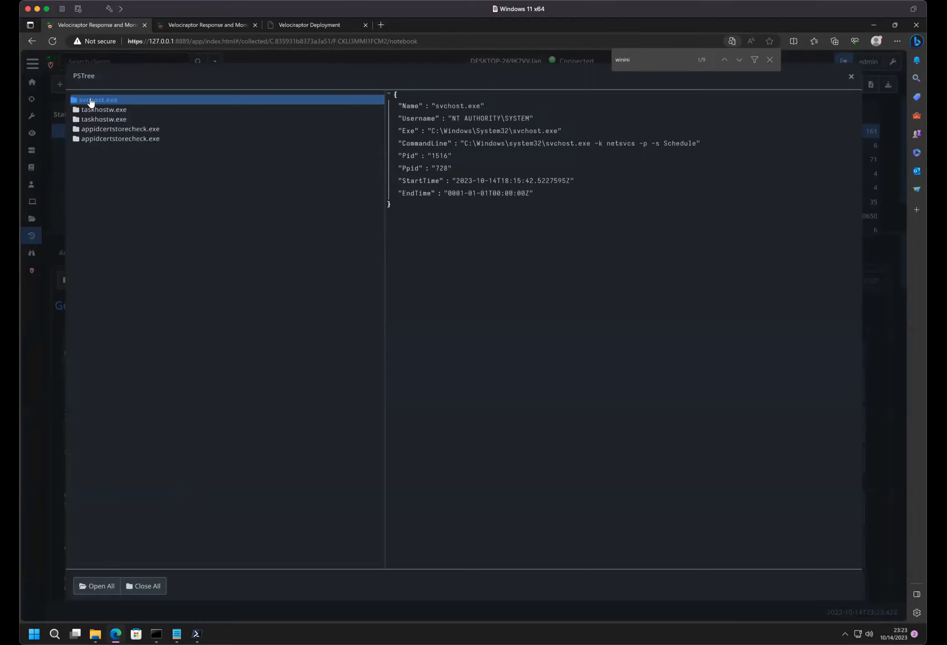
{"action": "left_click", "coordinate": [92, 111]}
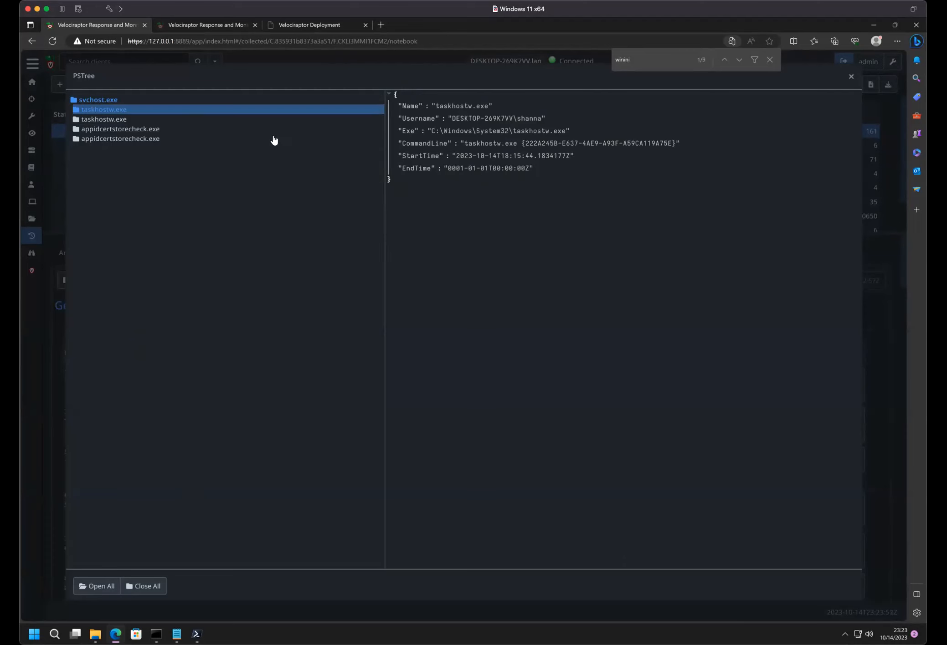
- Examine the first appidcertstorecheck.exe child's details and end time, and compare them with the second taskhostw.exe entry
{"action": "left_click", "coordinate": [157, 129]}
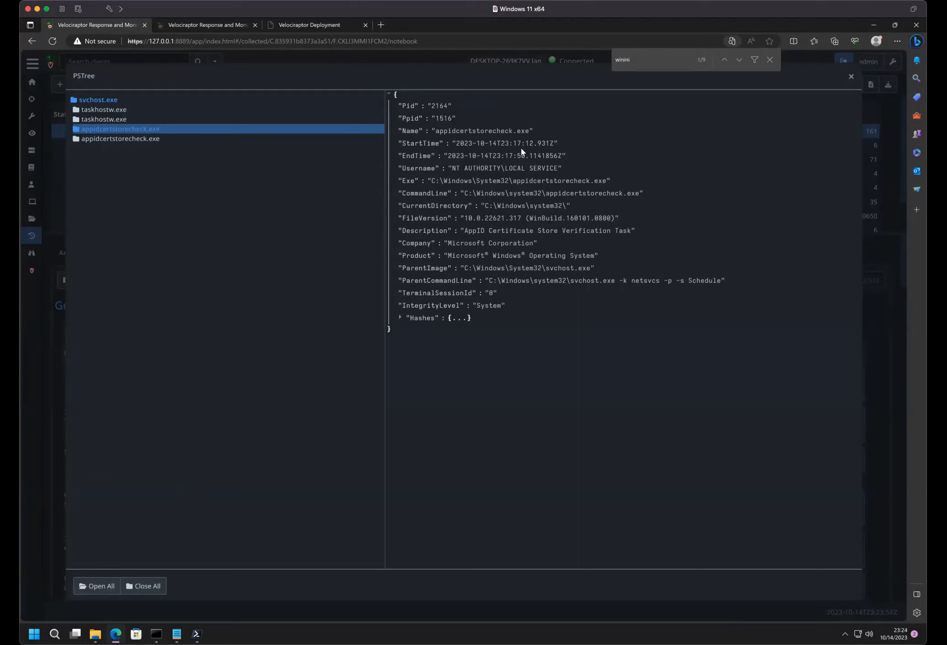
{"action": "double_click", "coordinate": [504, 157]}
{"action": "left_click", "coordinate": [567, 157]}
{"action": "left_click", "coordinate": [109, 119]}
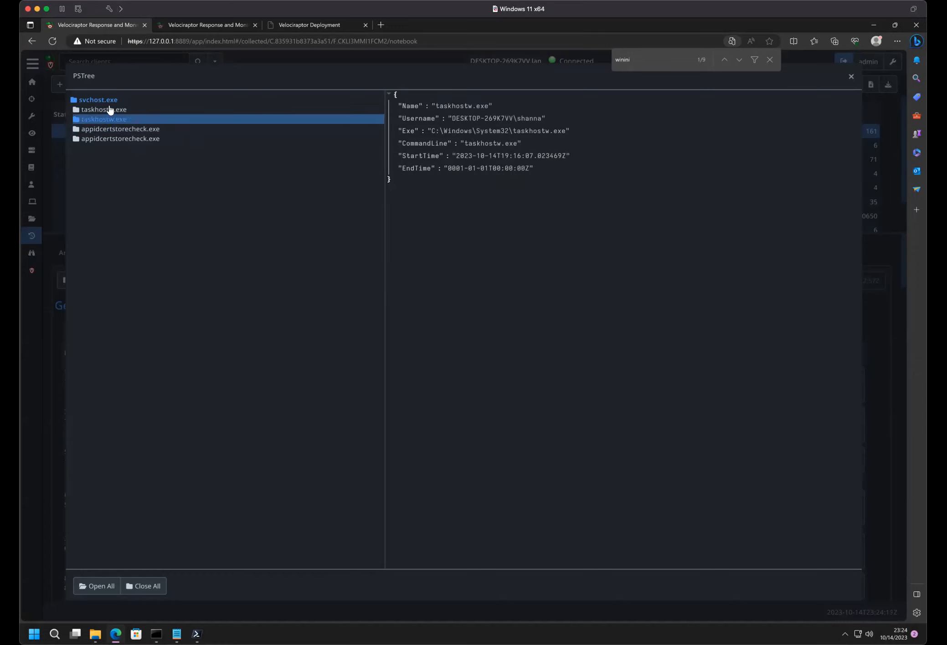
- Compare the command lines and start times of the two taskhostw.exe children, and close the process tree
{"action": "left_click", "coordinate": [110, 109]}
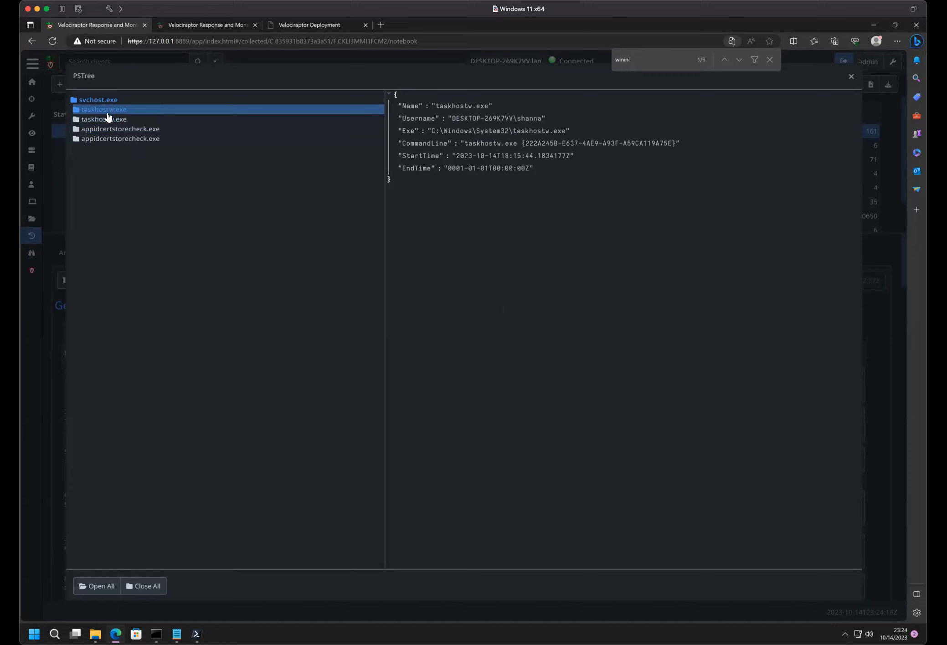
{"action": "left_click", "coordinate": [108, 118]}
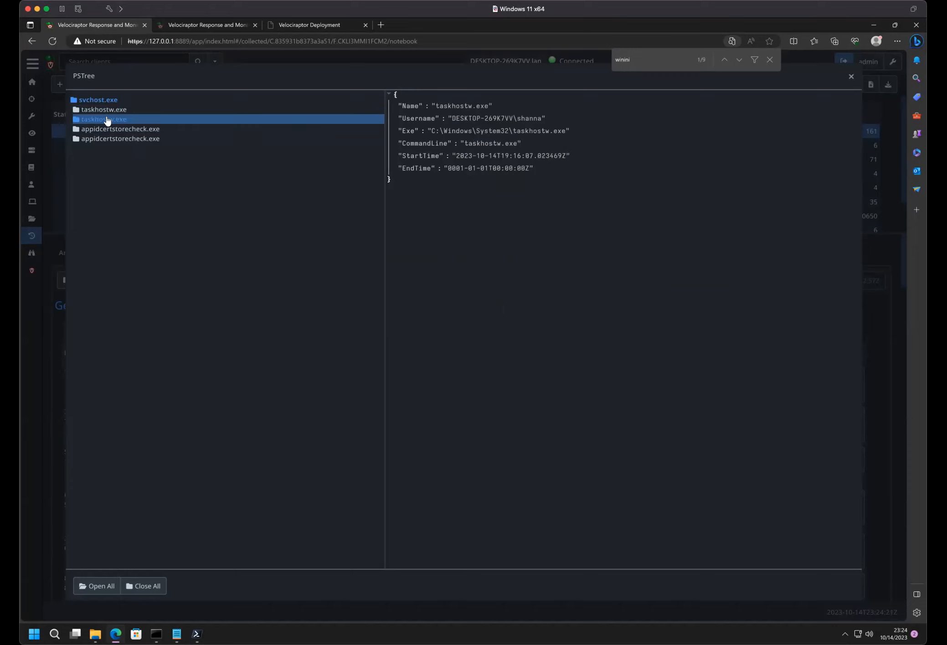
{"action": "left_click", "coordinate": [109, 110]}
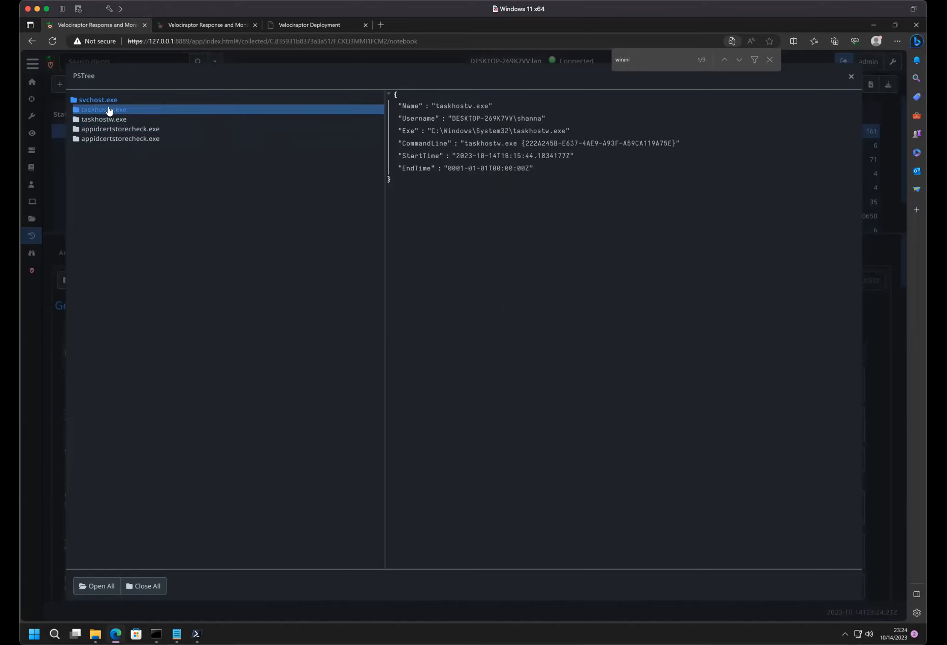
{"action": "left_click", "coordinate": [109, 119]}
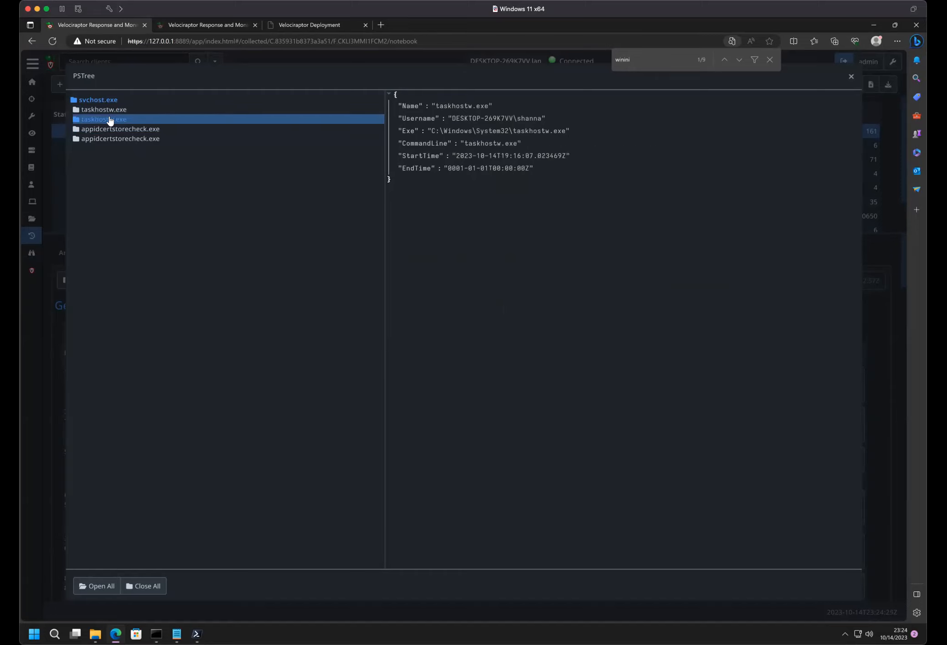
{"action": "left_click", "coordinate": [848, 77]}
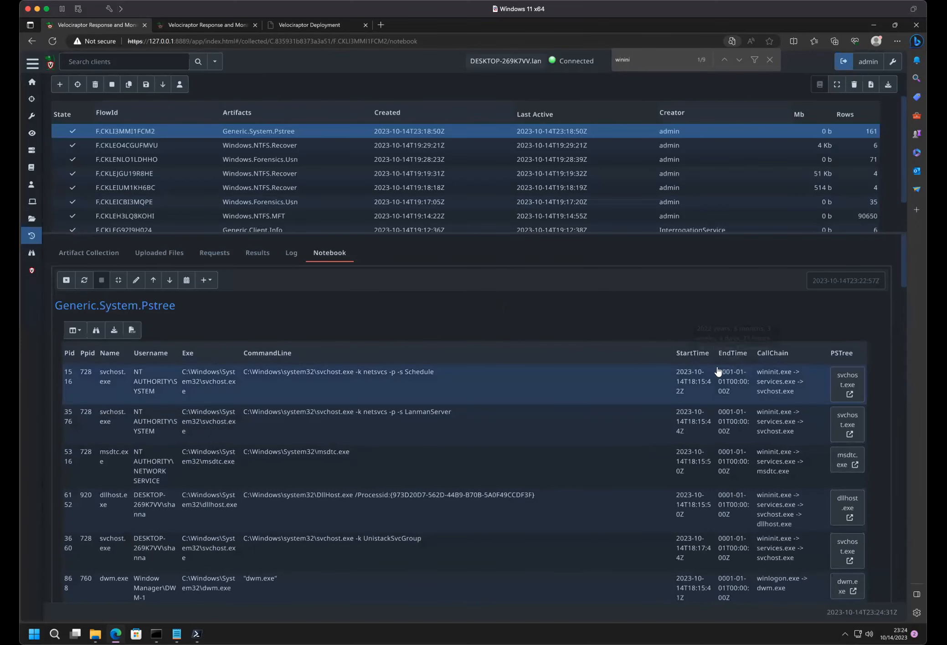
- Sort the process table by EndTime in descending order
{"action": "scroll", "coordinate": [731, 421], "scroll_direction": "down", "scroll_amount": 5}
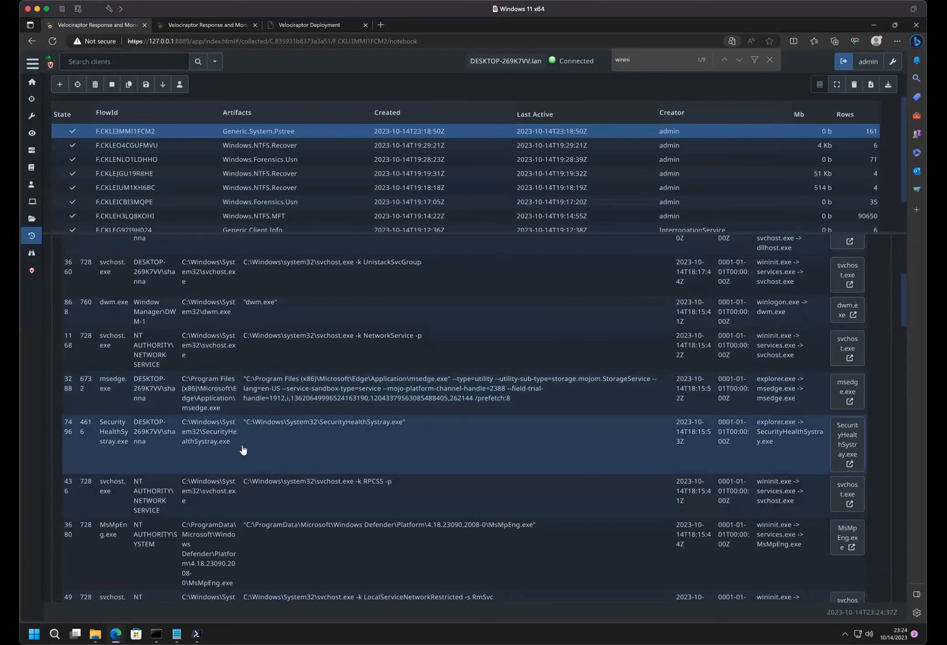
{"action": "scroll", "coordinate": [241, 450], "scroll_direction": "down", "scroll_amount": 4}
{"action": "scroll", "coordinate": [243, 451], "scroll_direction": "down", "scroll_amount": 13}
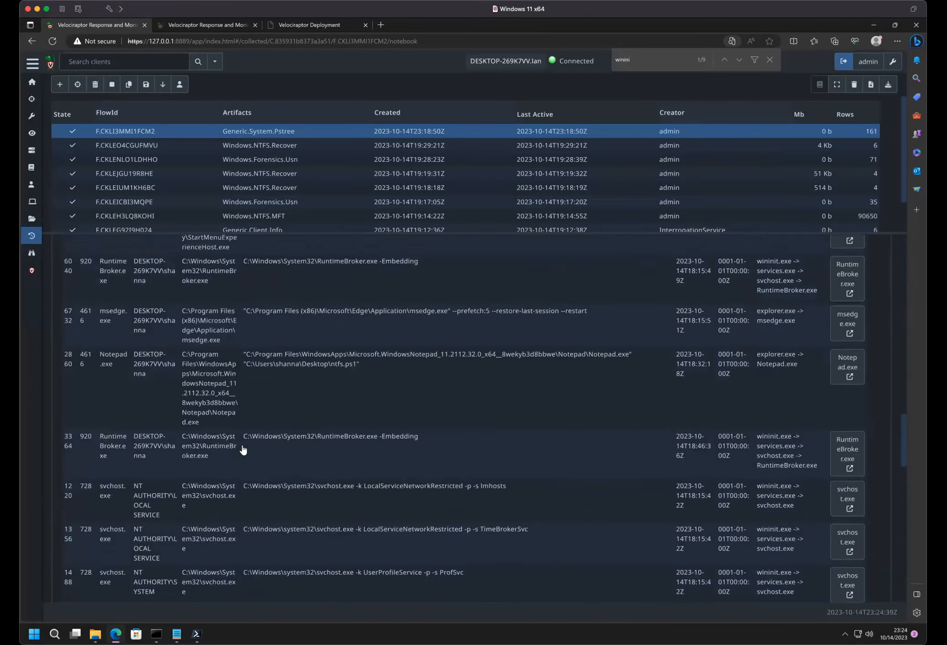
{"action": "scroll", "coordinate": [243, 450], "scroll_direction": "up", "scroll_amount": 15}
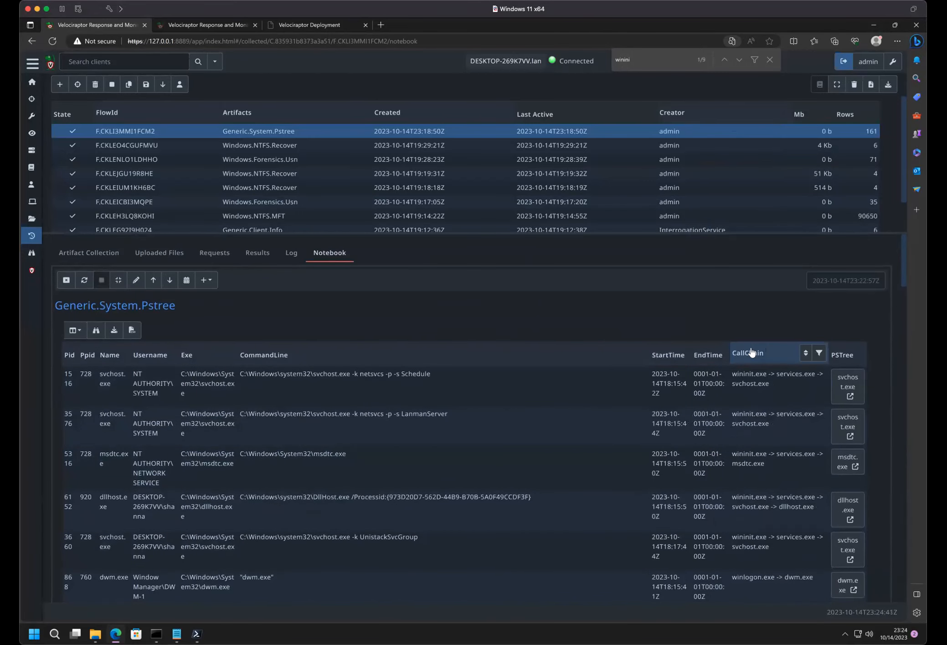
{"action": "left_click", "coordinate": [731, 353]}
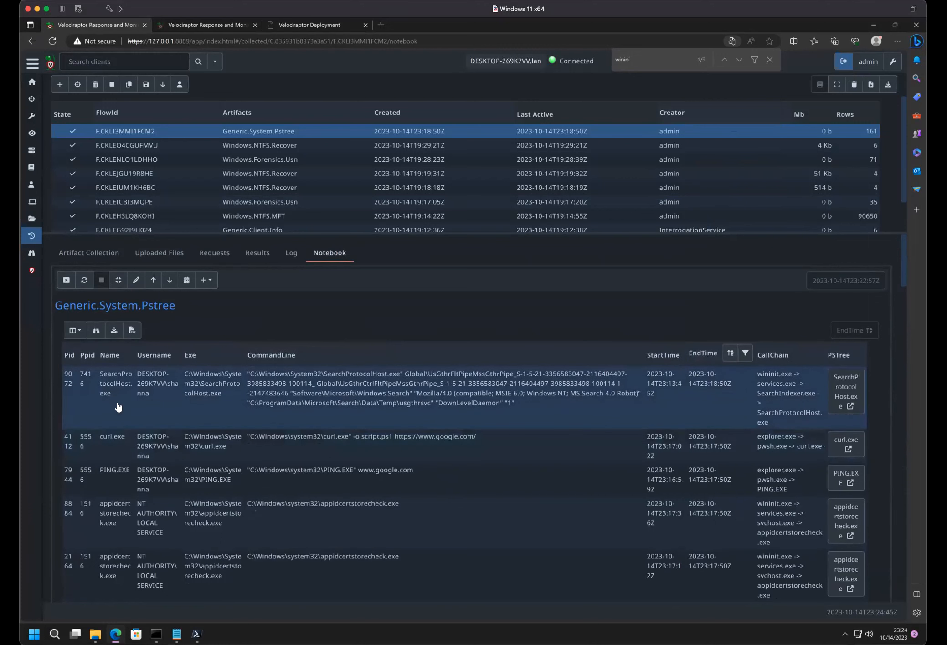
- Filter the EndTime-sorted process table's CommandLine column by the regex "explorer"
{"action": "mouse_move", "coordinate": [79, 357]}
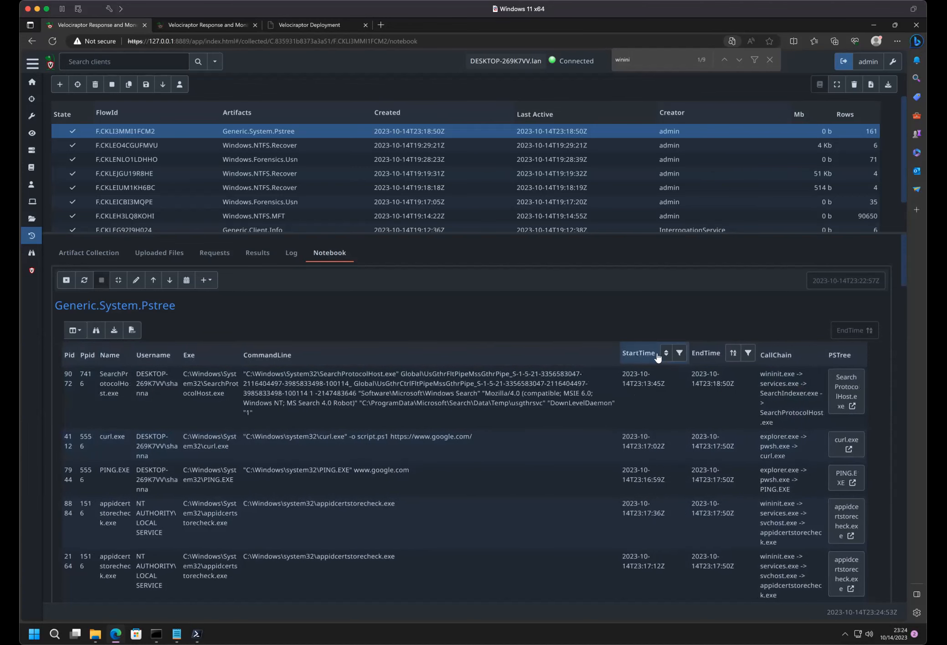
{"action": "left_click", "coordinate": [638, 351]}
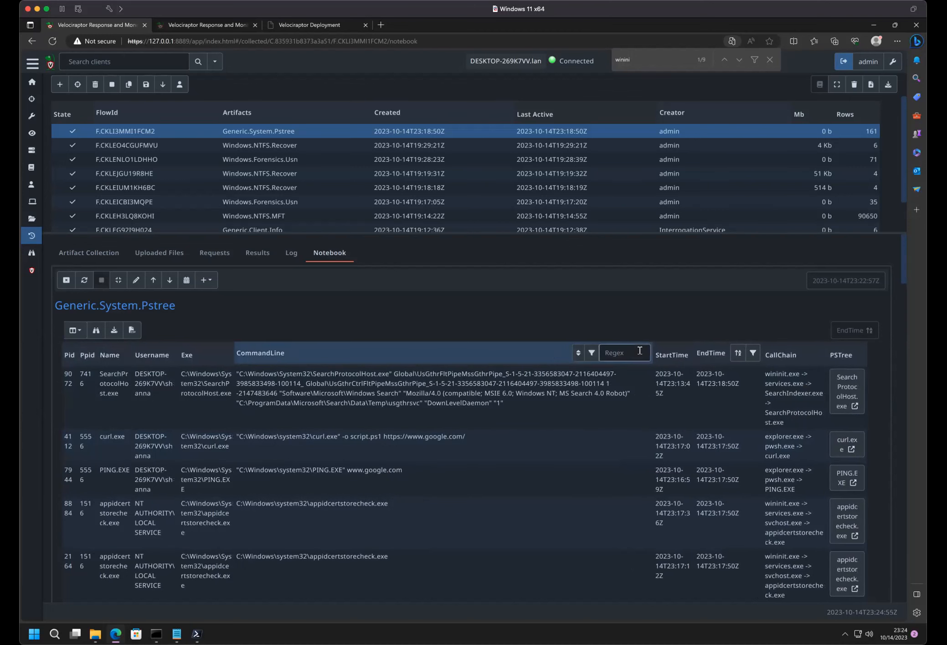
{"action": "type", "text": "explorer"}
{"action": "left_click", "coordinate": [591, 353]}
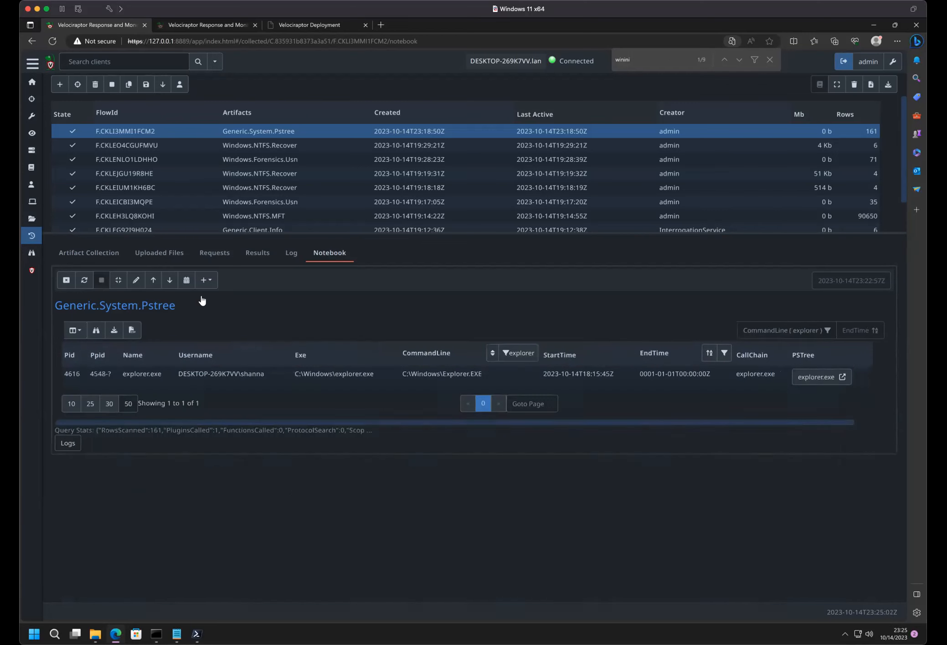
- Re-save the notebook cell unchanged to reset the table, and filter its CommandLine column by the regex "explorer" again
{"action": "left_click", "coordinate": [137, 280]}
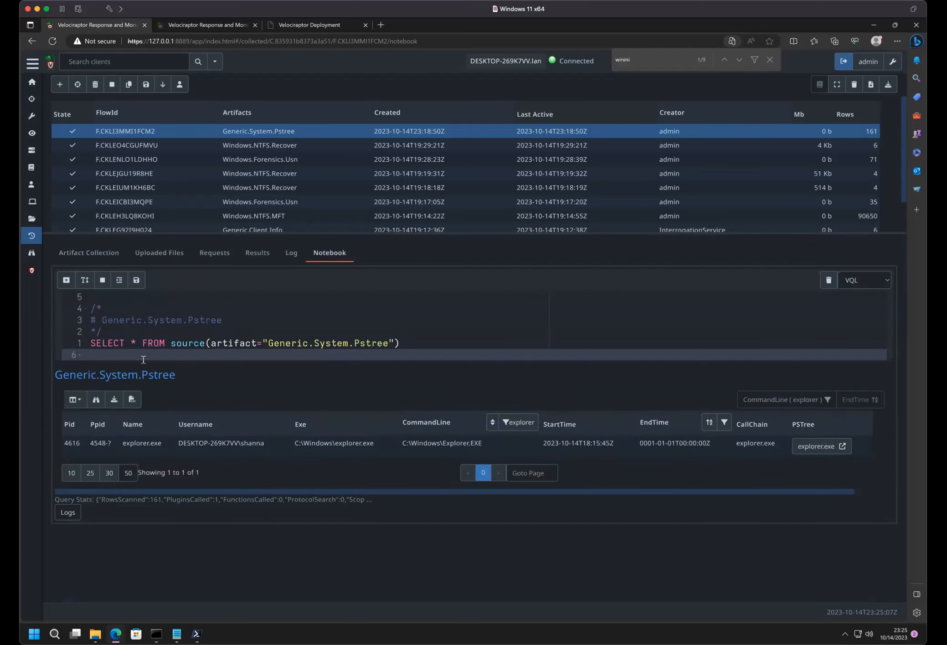
{"action": "left_click", "coordinate": [136, 280]}
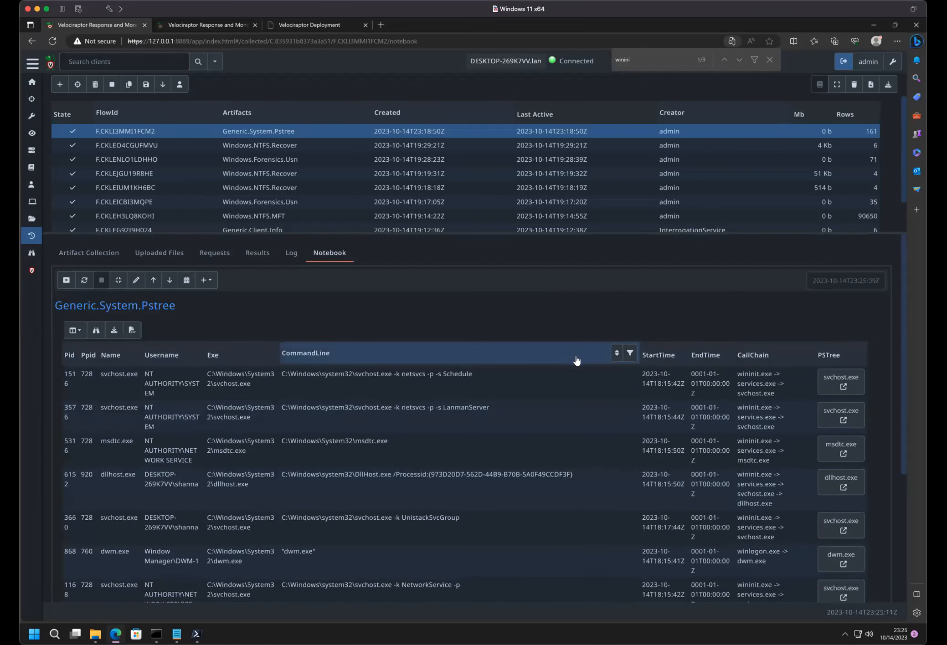
{"action": "left_click", "coordinate": [618, 353]}
{"action": "left_click", "coordinate": [628, 352]}
{"action": "type", "text": "explorer"}
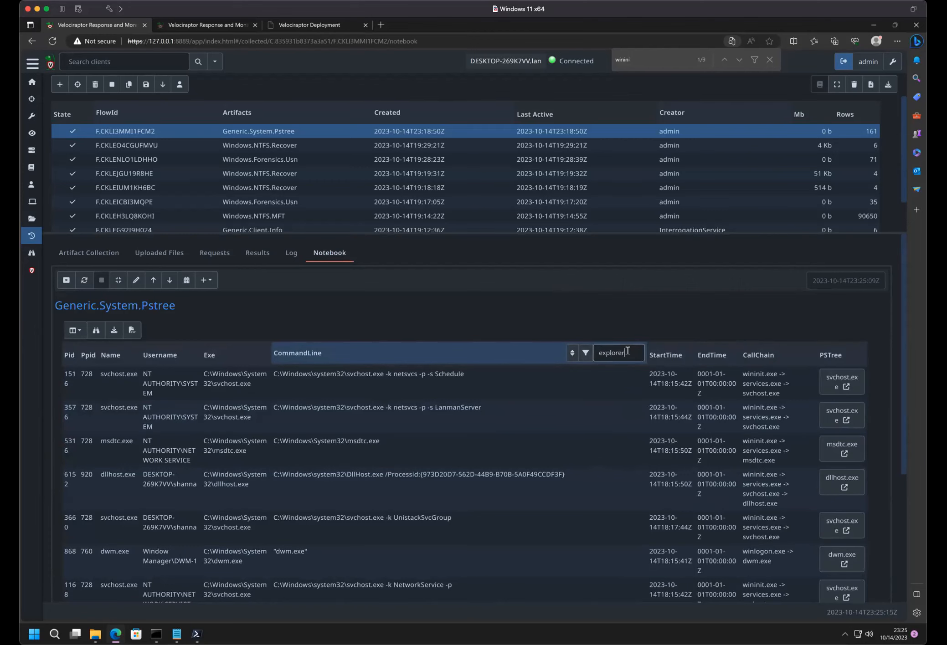
{"action": "left_click", "coordinate": [584, 355]}
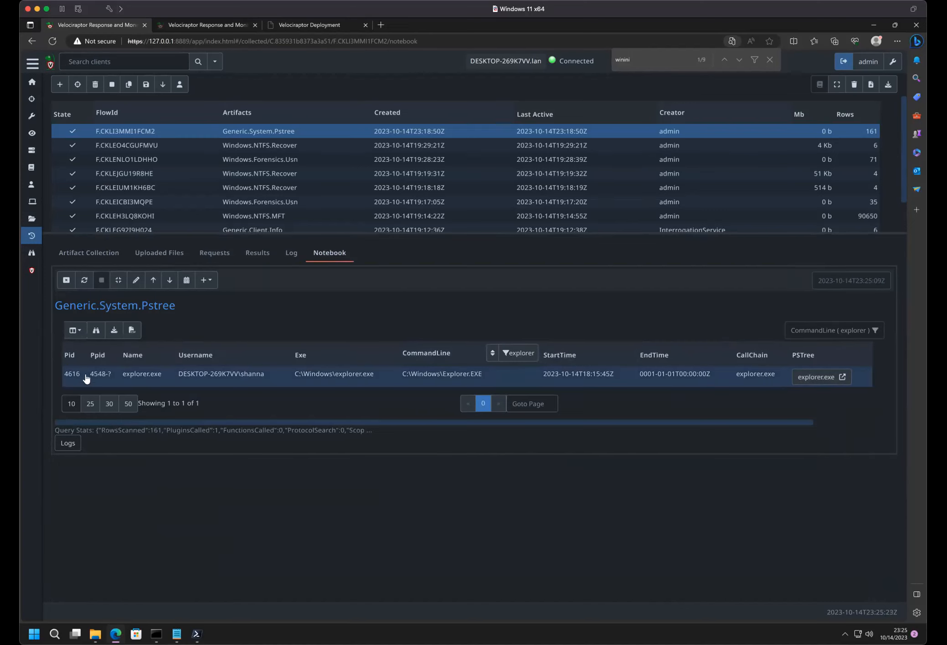
- Open the explorer.exe process tree, expand all nodes, examine explorer.exe's parent PID and child processes, and close the tree
{"action": "left_click", "coordinate": [808, 375]}
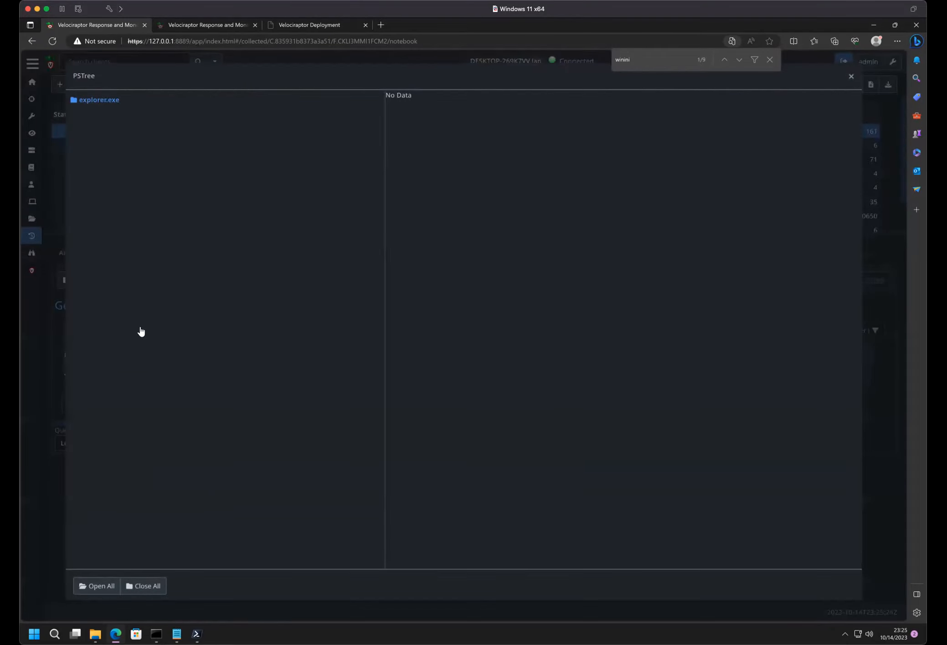
{"action": "left_click", "coordinate": [92, 100]}
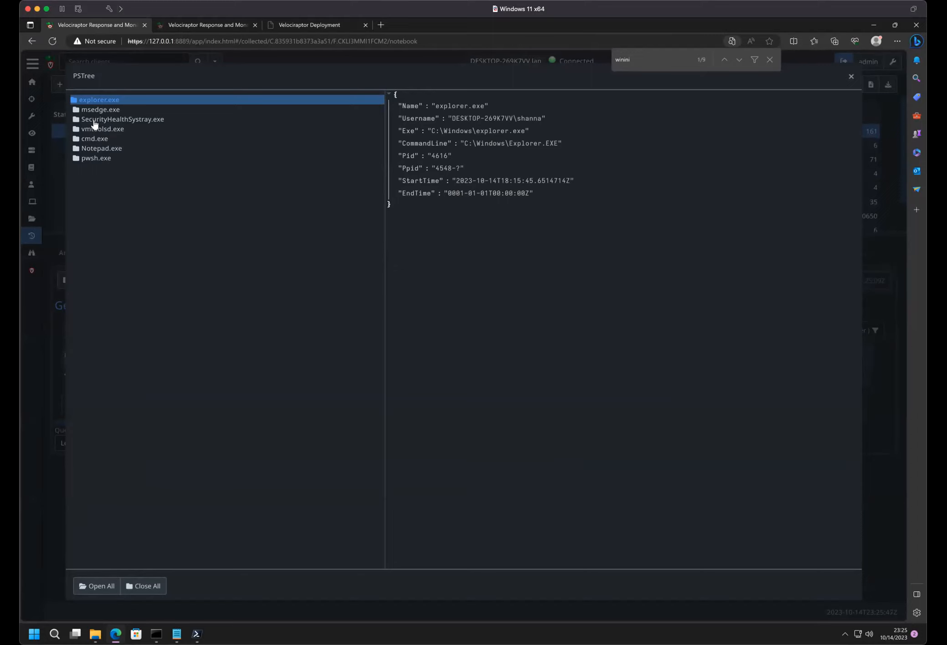
{"action": "left_click", "coordinate": [99, 588]}
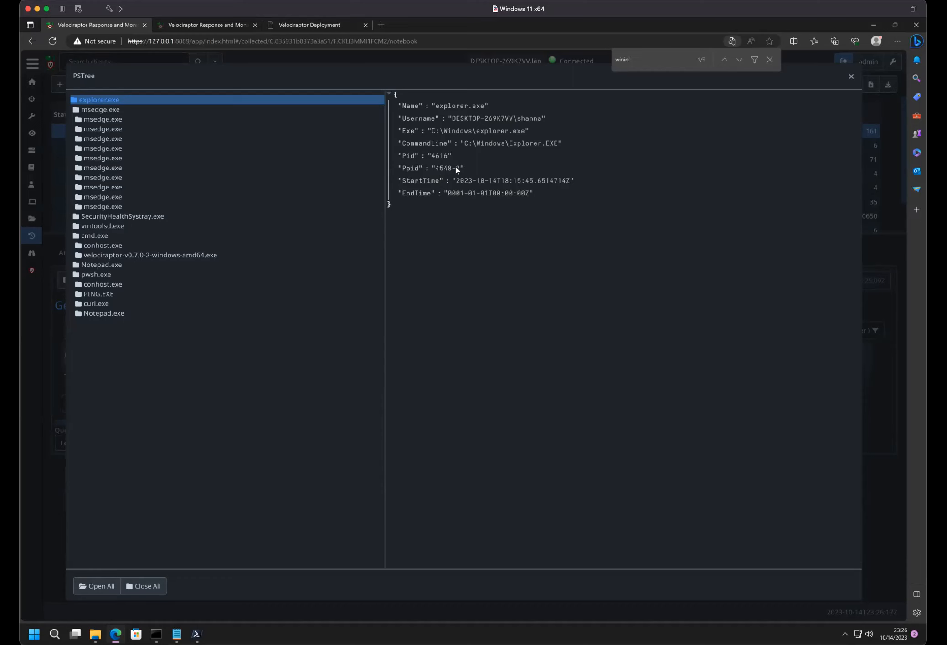
{"action": "left_click", "coordinate": [851, 76]}
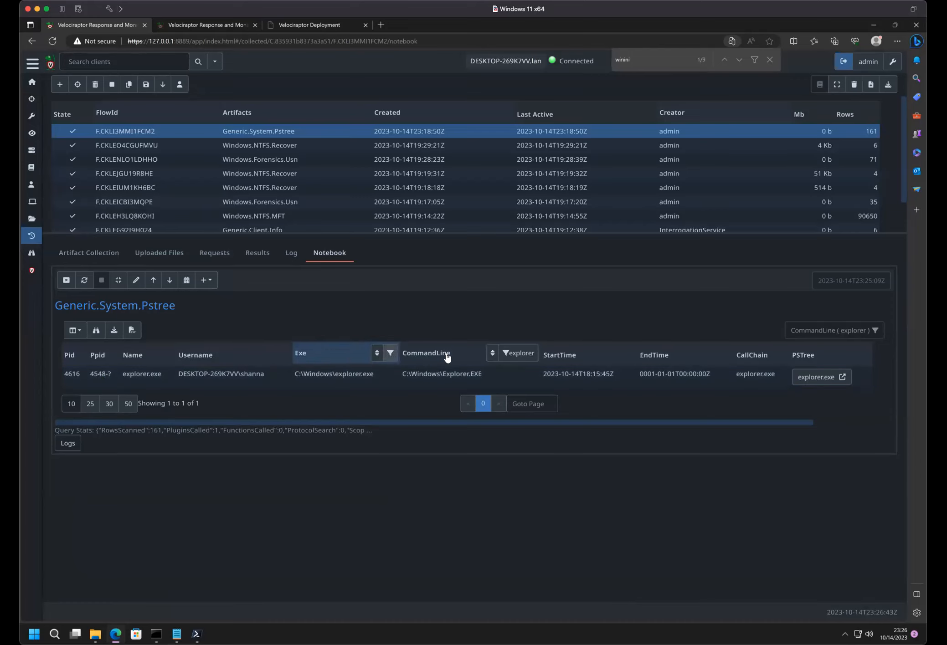
- Try to find explorer.exe's parent by filtering the Pid column by "4548", and clear all table filters
{"action": "left_click", "coordinate": [529, 354]}
{"action": "double_click", "coordinate": [533, 357]}
{"action": "key", "text": "BackSpace"}
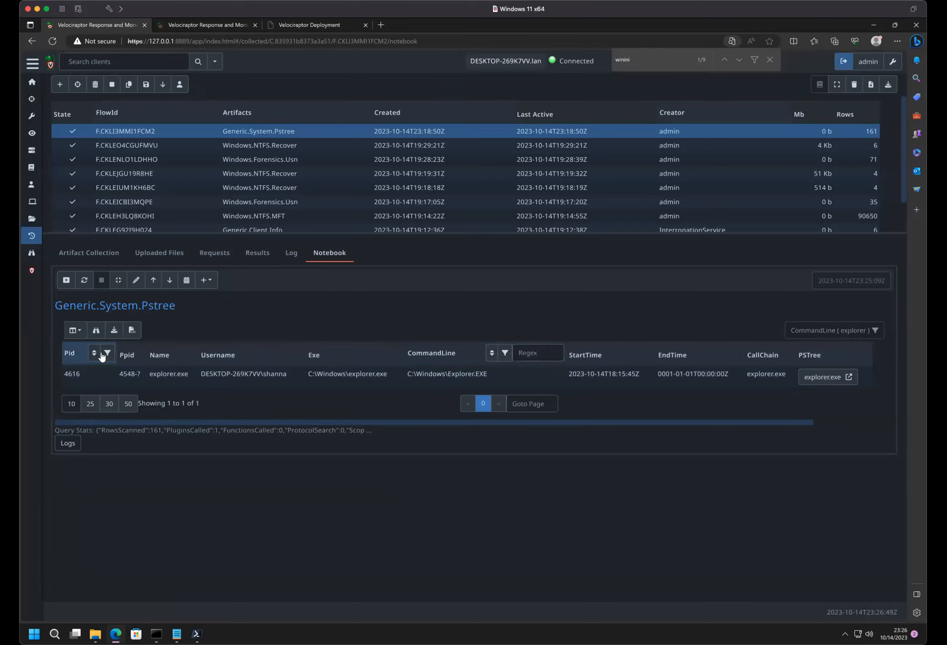
{"action": "left_click", "coordinate": [102, 354]}
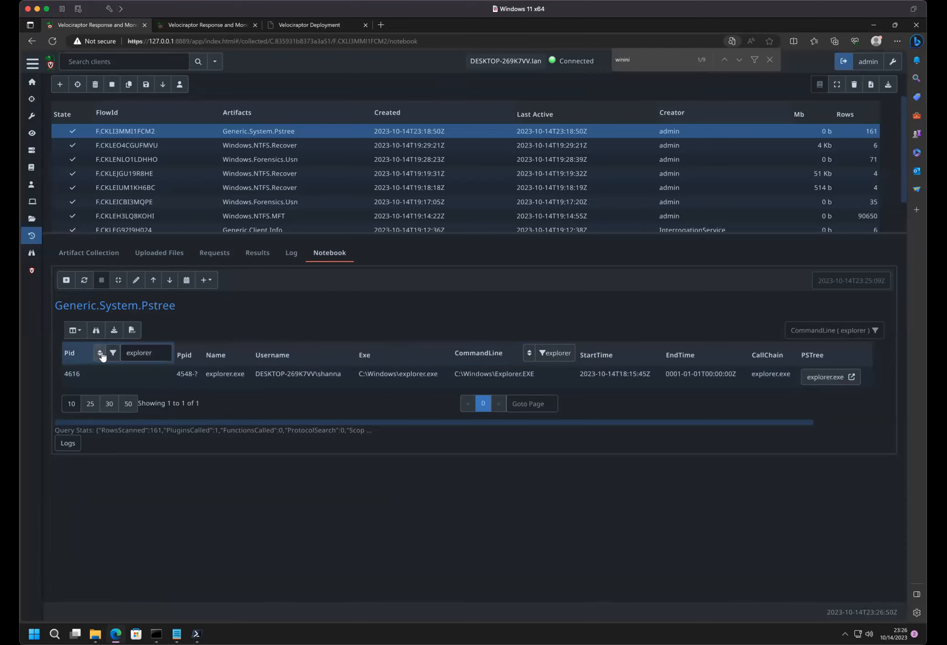
{"action": "left_click", "coordinate": [129, 353]}
{"action": "type", "text": "45"}
{"action": "double_click", "coordinate": [164, 355]}
{"action": "type", "text": "4548"}
{"action": "left_click", "coordinate": [113, 354]}
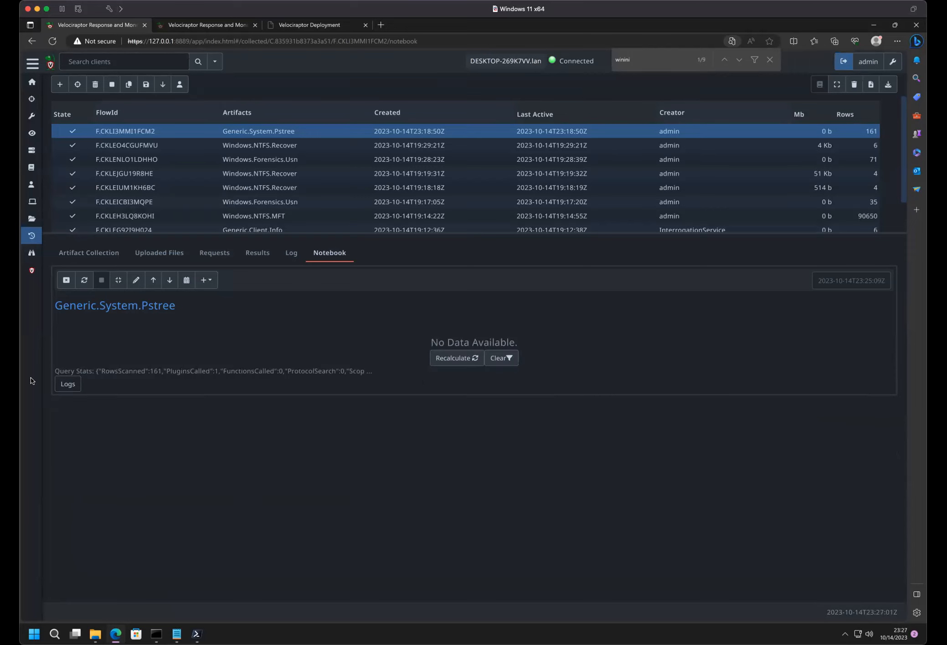
{"action": "left_click", "coordinate": [502, 358]}
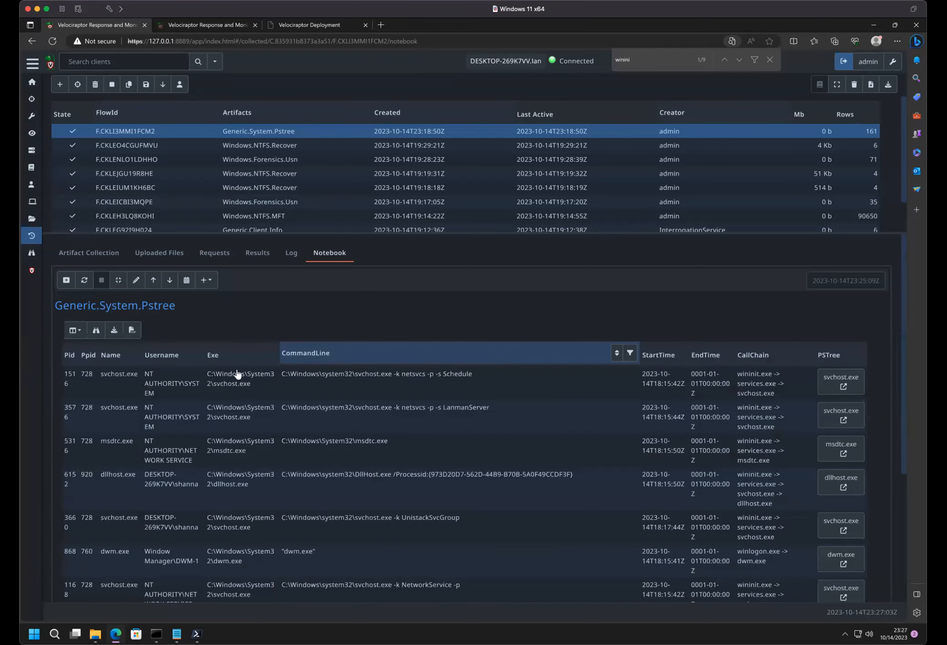
- Filter the process table's Ppid column by the regex "4548"
{"action": "left_click", "coordinate": [120, 354]}
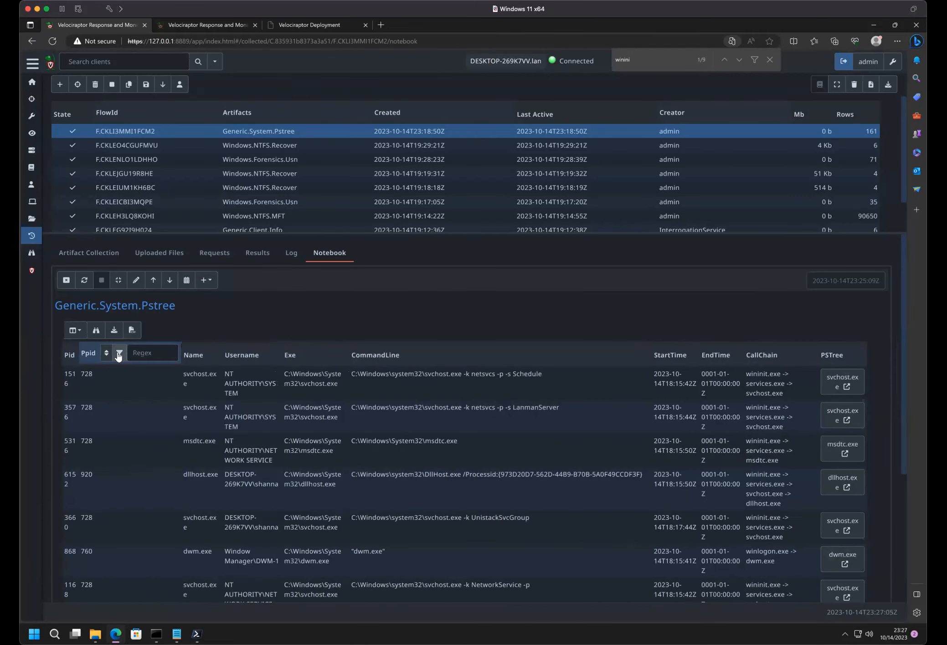
{"action": "left_click", "coordinate": [139, 352]}
{"action": "type", "text": "4548"}
{"action": "key", "text": "Return"}
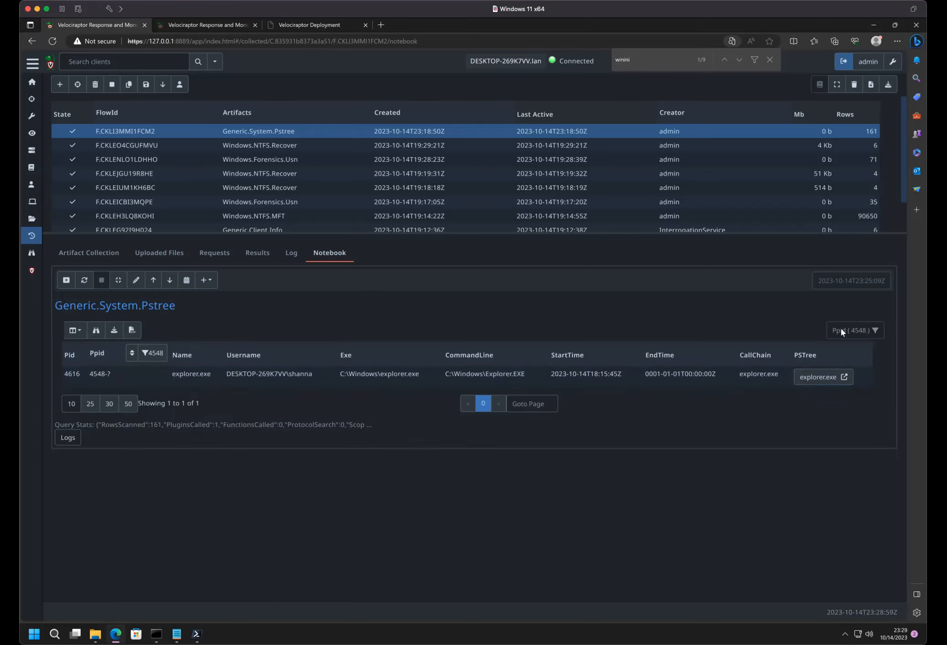
- Clear the Ppid filter and sort the process table by Ppid in ascending order
{"action": "left_click", "coordinate": [163, 352]}
{"action": "double_click", "coordinate": [162, 352]}
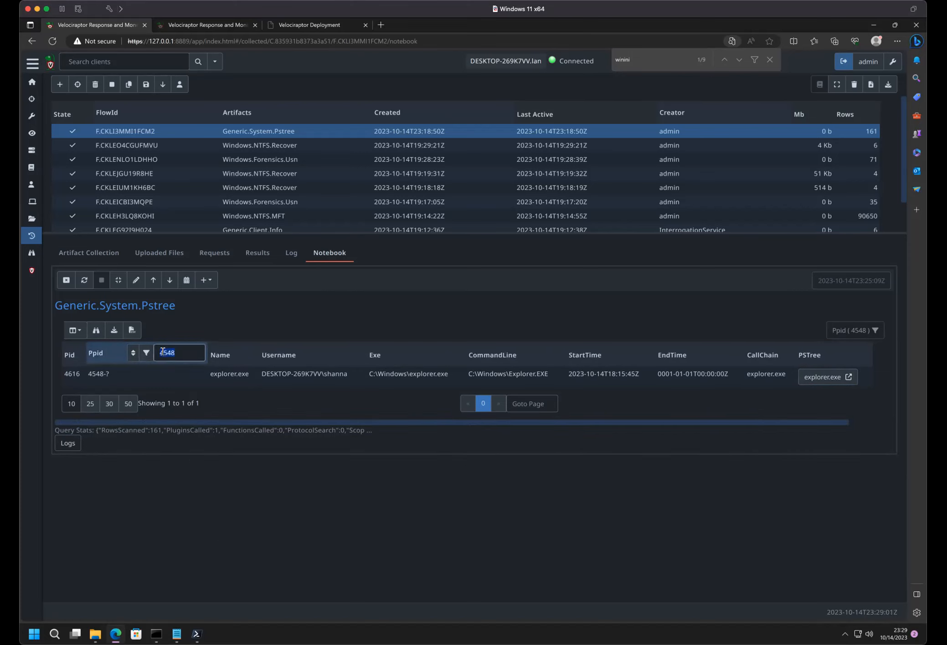
{"action": "key", "text": "BackSpace"}
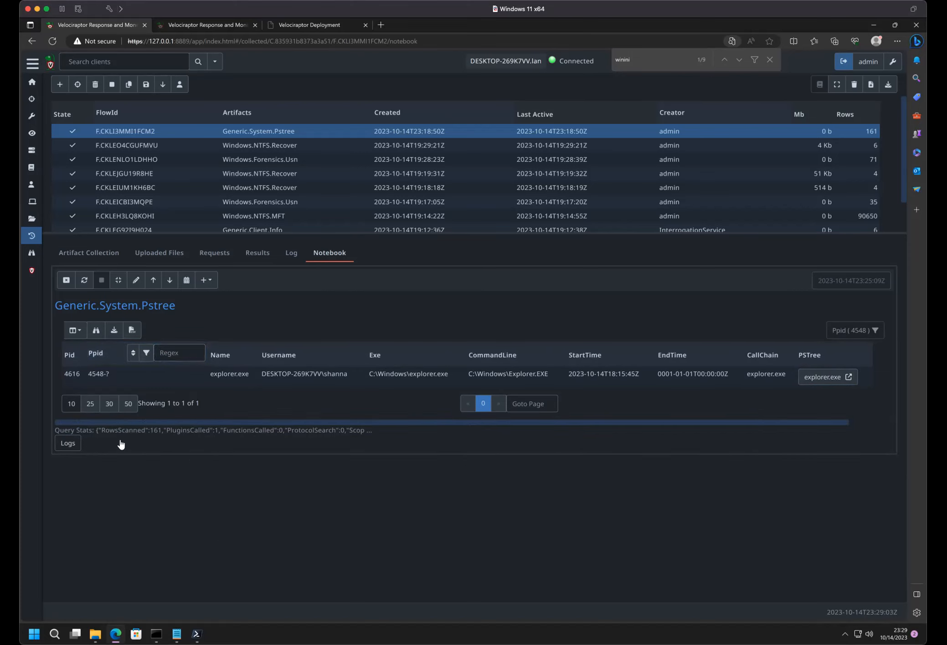
{"action": "double_click", "coordinate": [146, 353]}
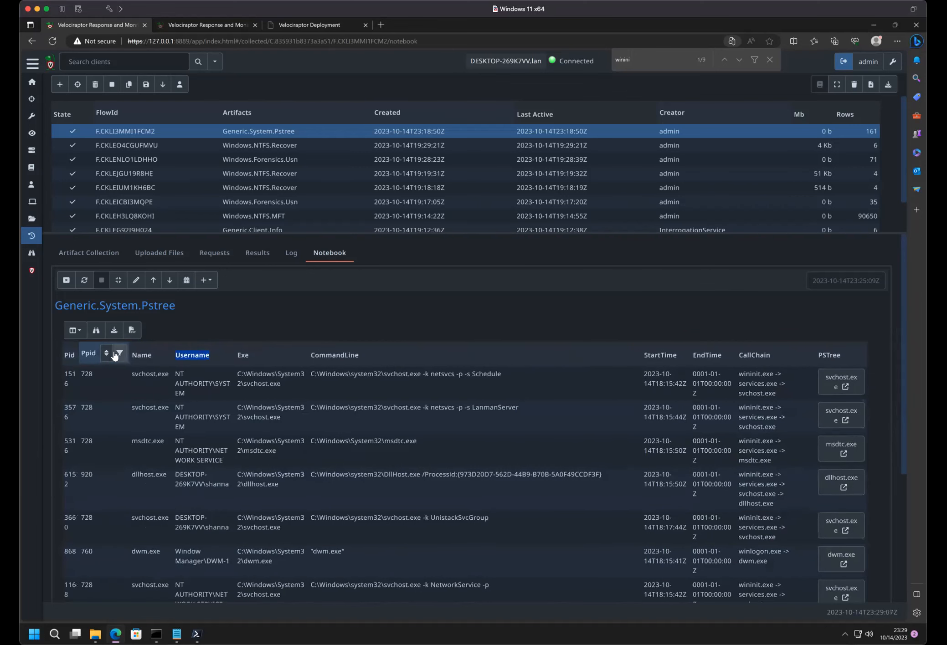
{"action": "left_click", "coordinate": [119, 354]}
{"action": "left_click", "coordinate": [107, 353]}
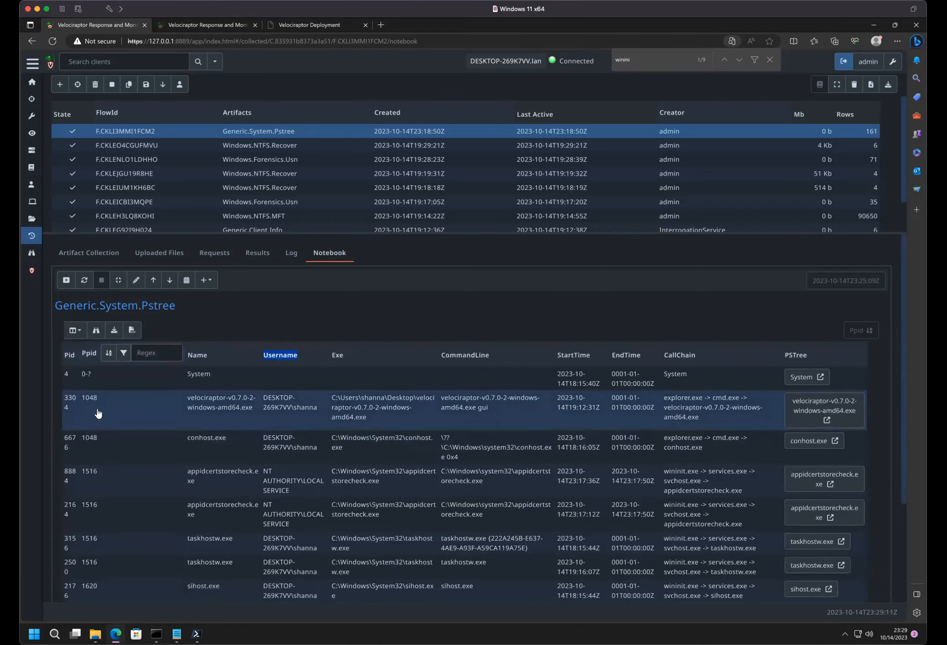
- Show 50 rows per page in the Ppid-sorted process table and close the in-page text search
{"action": "scroll", "coordinate": [117, 438], "scroll_direction": "down", "scroll_amount": 3}
{"action": "left_click", "coordinate": [127, 542]}
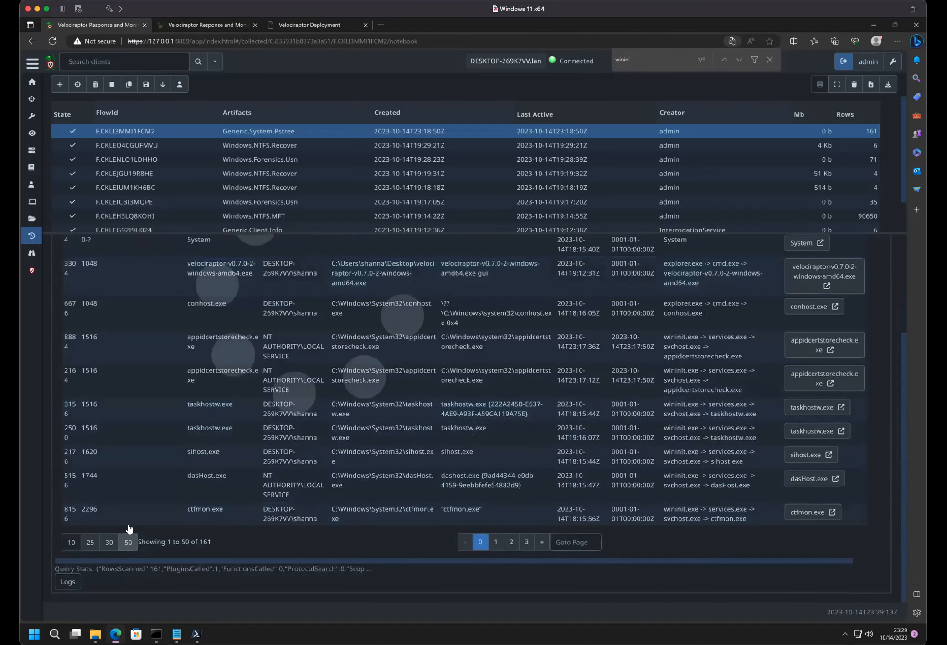
{"action": "scroll", "coordinate": [145, 469], "scroll_direction": "down", "scroll_amount": 10}
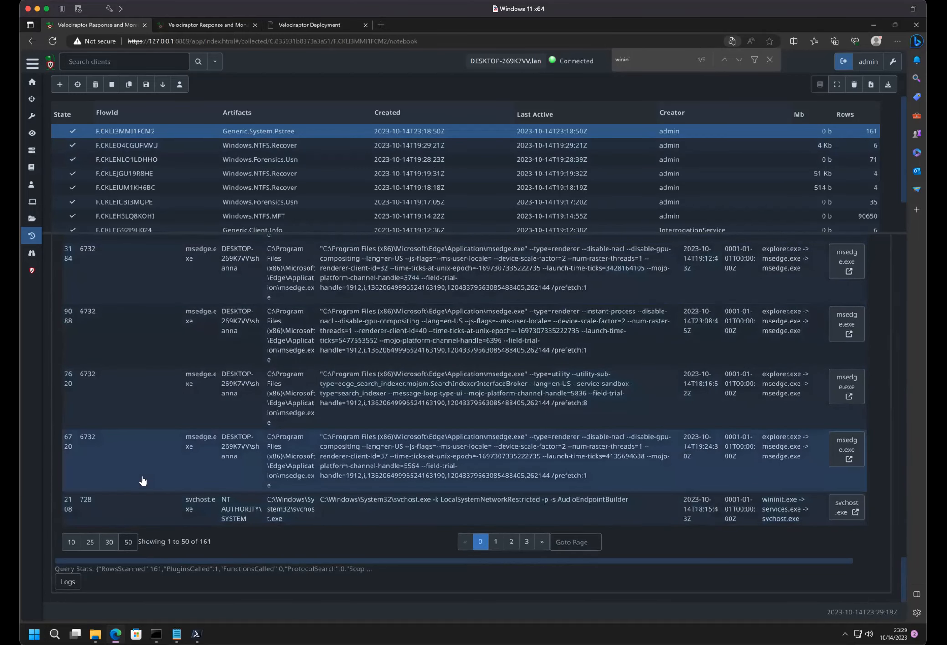
{"action": "scroll", "coordinate": [142, 481], "scroll_direction": "up", "scroll_amount": 10}
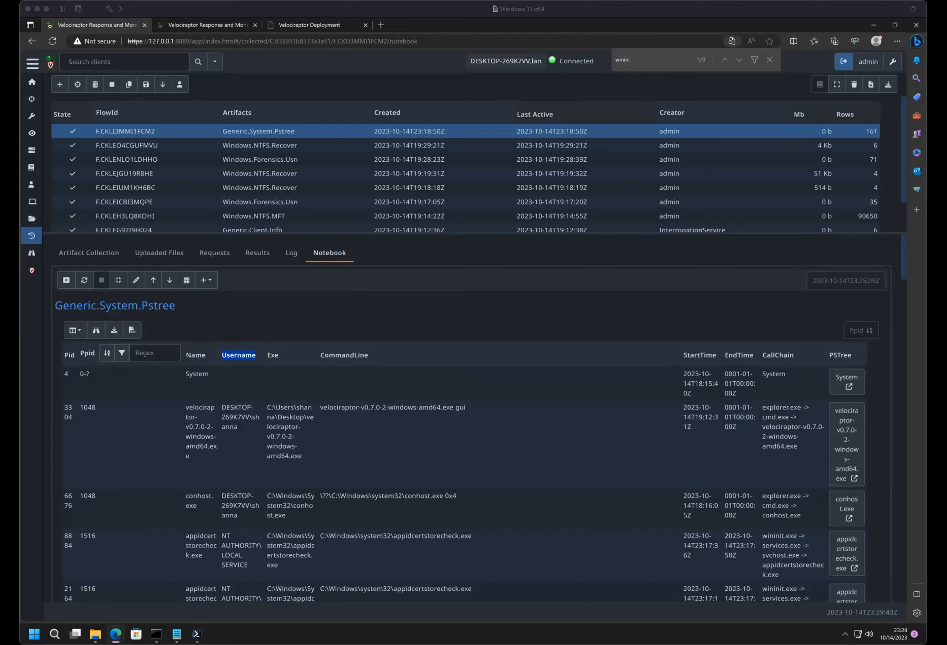
{"action": "left_click", "coordinate": [271, 313]}
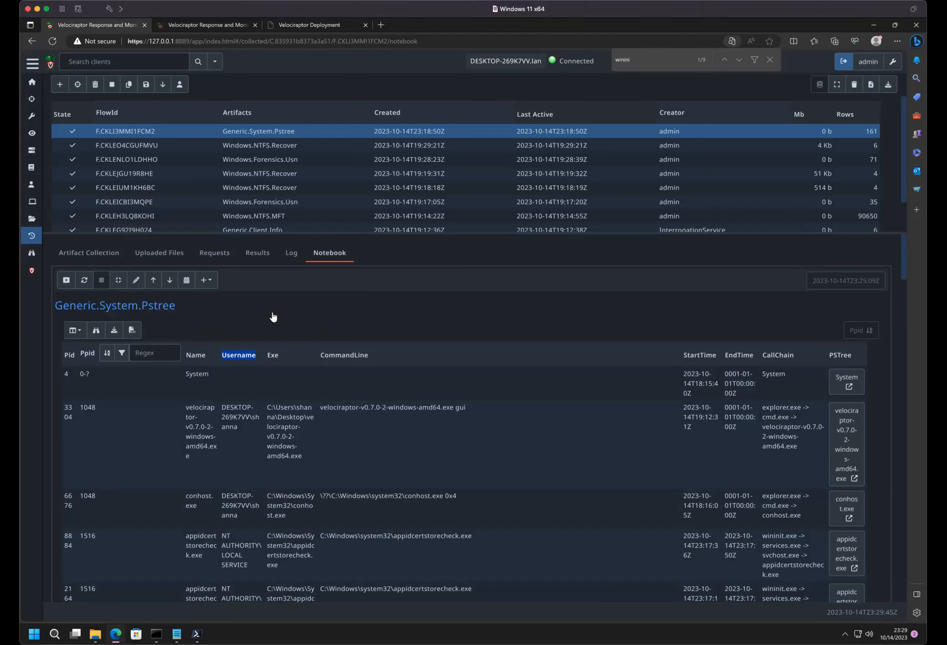
{"action": "left_click", "coordinate": [771, 59]}
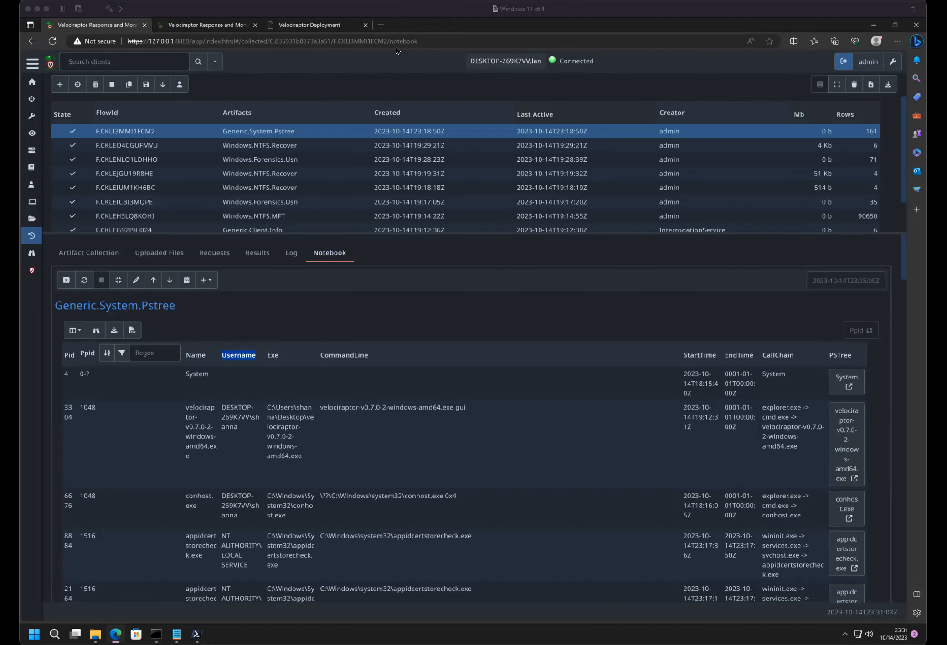
- Switch to the Velociraptor Deployment presentation and advance to the "Exercise - Generate test data" slide
{"action": "left_click", "coordinate": [317, 27]}
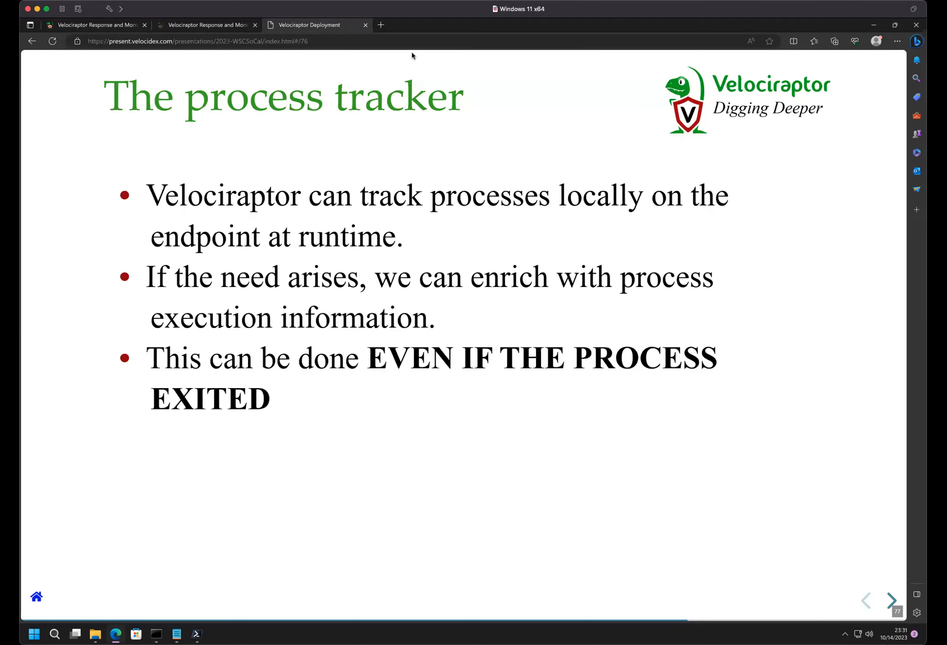
{"action": "left_click", "coordinate": [895, 600]}
{"action": "left_click", "coordinate": [895, 600]}
{"action": "left_click", "coordinate": [894, 600]}
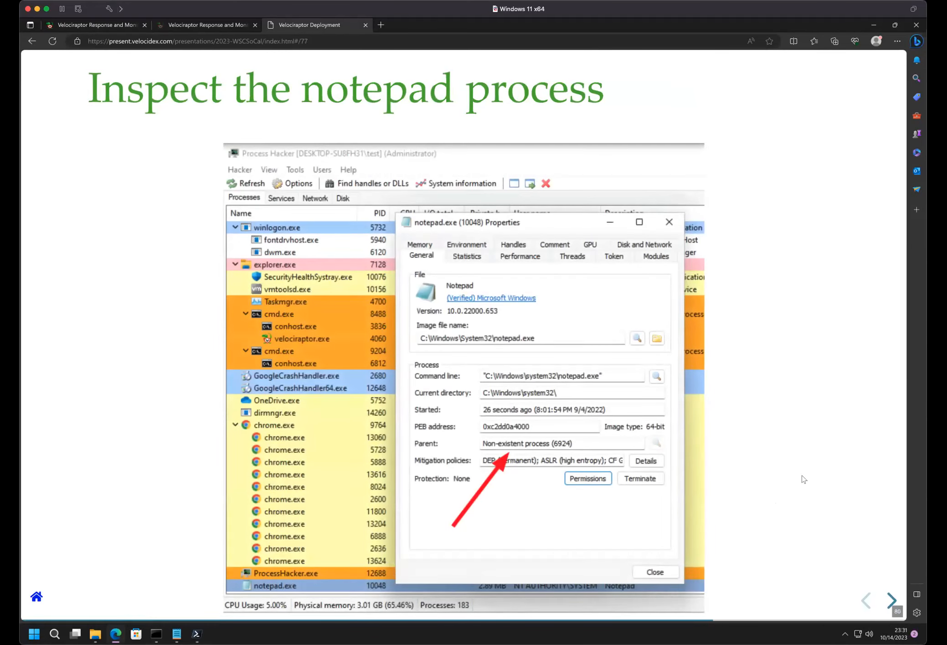
{"action": "key", "text": "Right"}
{"action": "key", "text": "Right"}
{"action": "key", "text": "Right"}
{"action": "key", "text": "Right"}
{"action": "key", "text": "Right"}
{"action": "key", "text": "Right"}
{"action": "key", "text": "Right"}
{"action": "key", "text": "Right"}
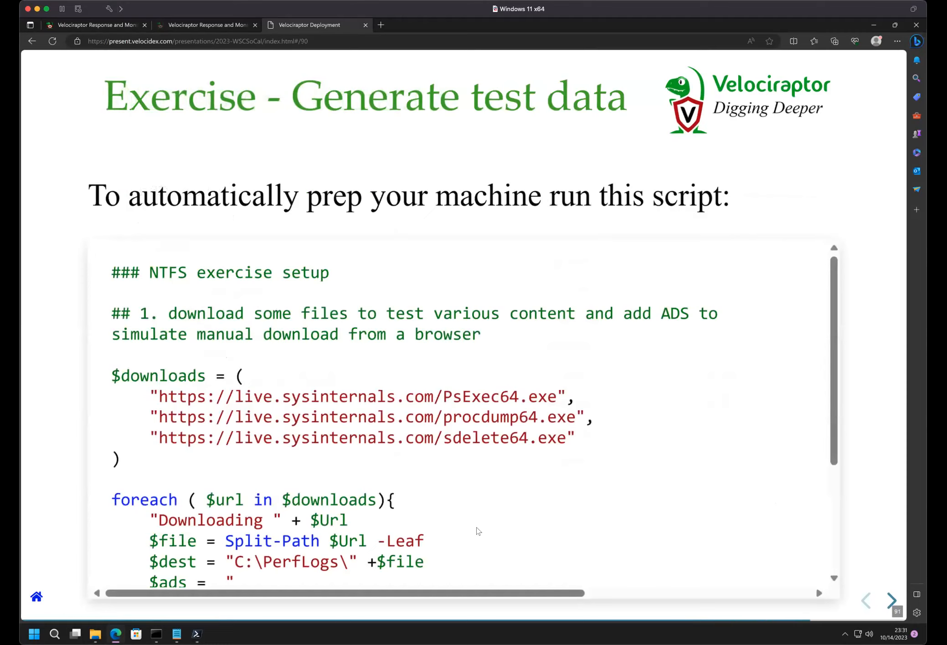
- Examine the NTFS exercise setup script on the slide, including its download URLs, C:\PerfLogs\ destination and full ZoneTransfer string
{"action": "scroll", "coordinate": [479, 529], "scroll_direction": "down", "scroll_amount": 4}
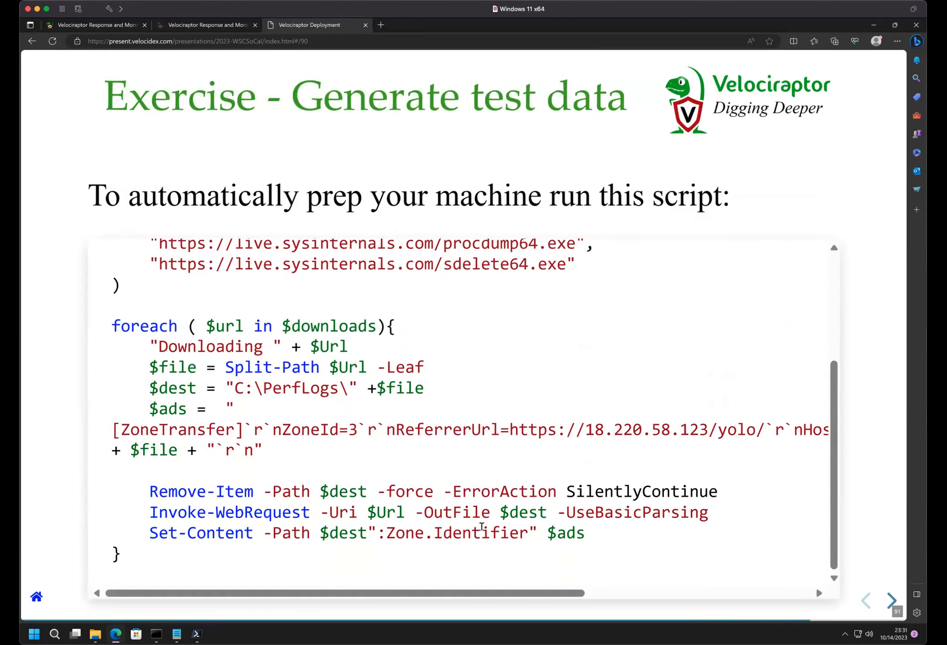
{"action": "scroll", "coordinate": [482, 528], "scroll_direction": "up", "scroll_amount": 4}
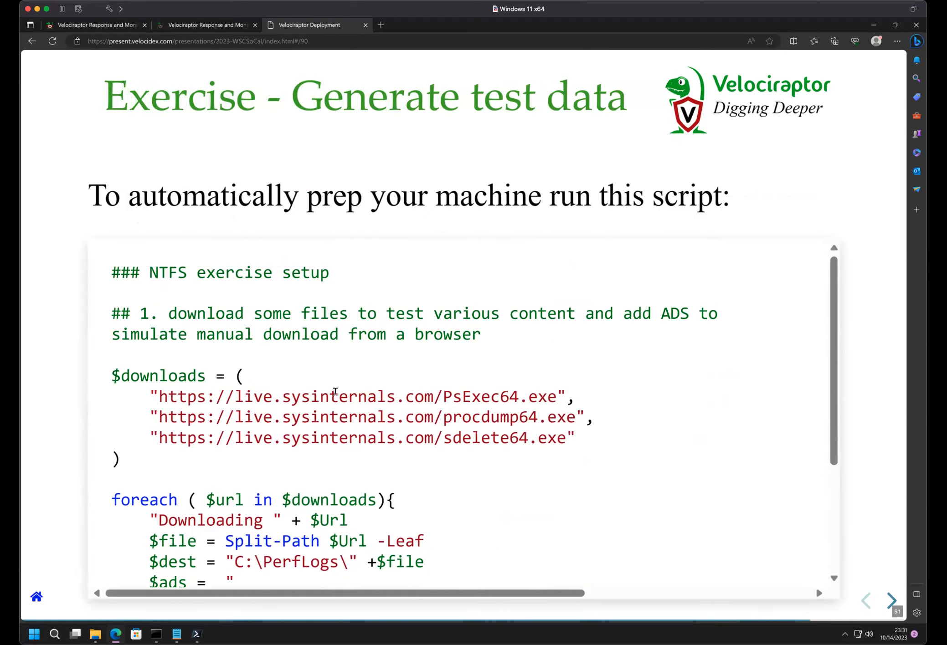
{"action": "scroll", "coordinate": [335, 391], "scroll_direction": "down", "scroll_amount": 1}
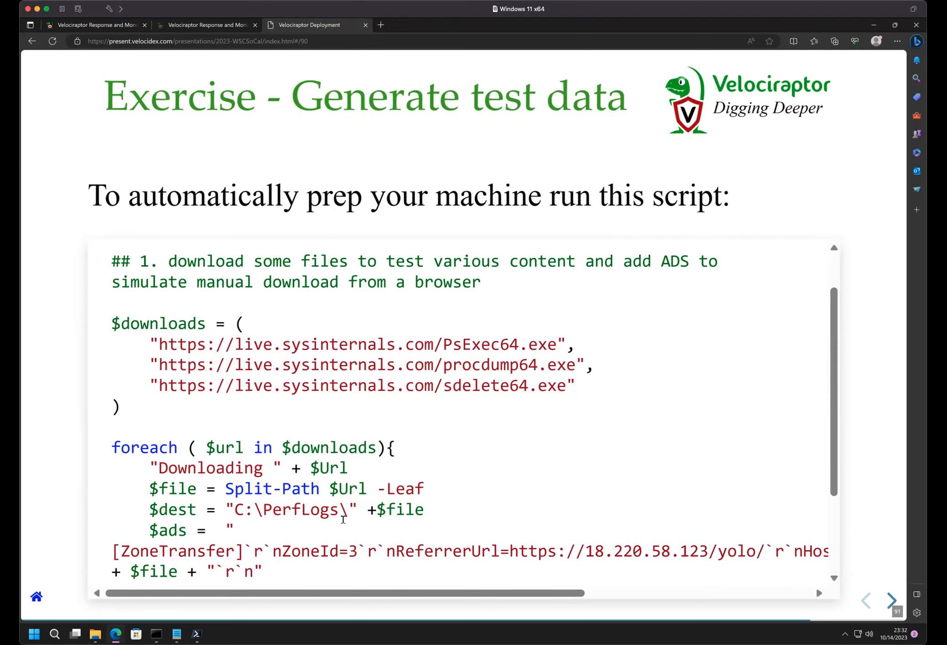
{"action": "scroll", "coordinate": [313, 509], "scroll_direction": "down", "scroll_amount": 1}
{"action": "scroll", "coordinate": [312, 509], "scroll_direction": "down", "scroll_amount": 2}
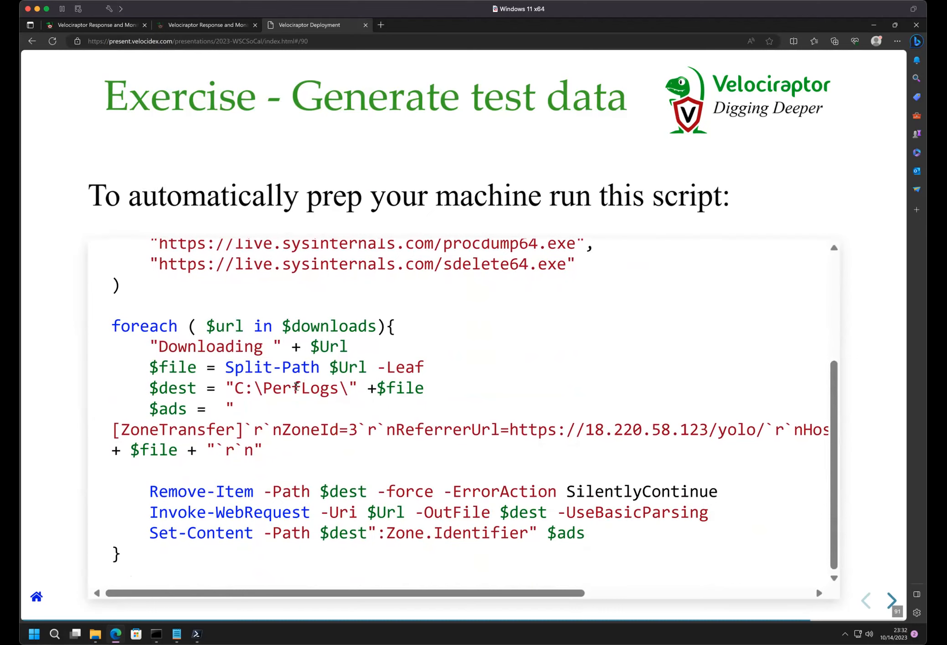
{"action": "scroll", "coordinate": [381, 433], "scroll_direction": "right", "scroll_amount": 5}
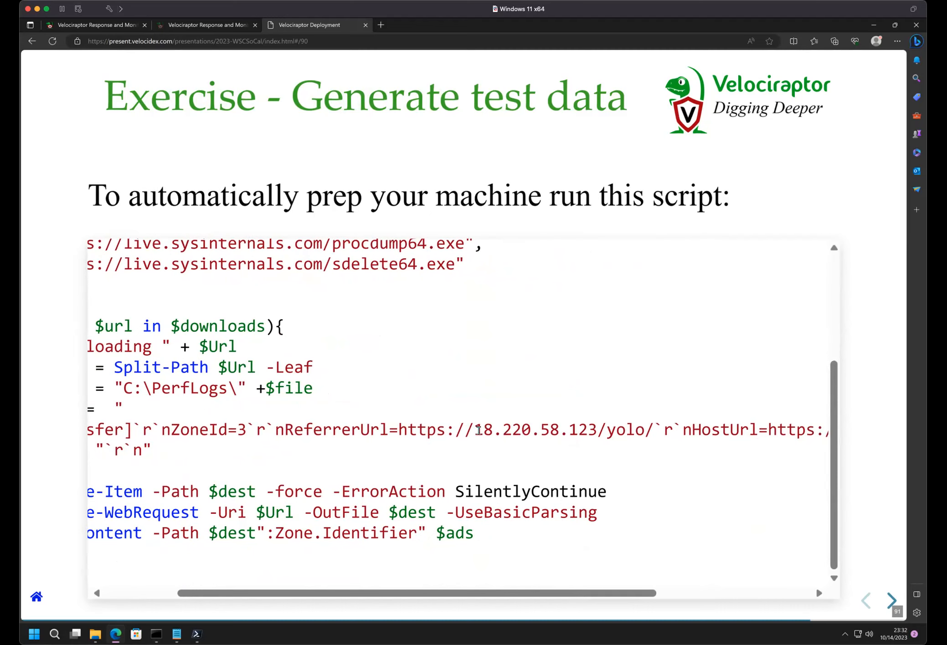
{"action": "scroll", "coordinate": [479, 431], "scroll_direction": "right", "scroll_amount": 10}
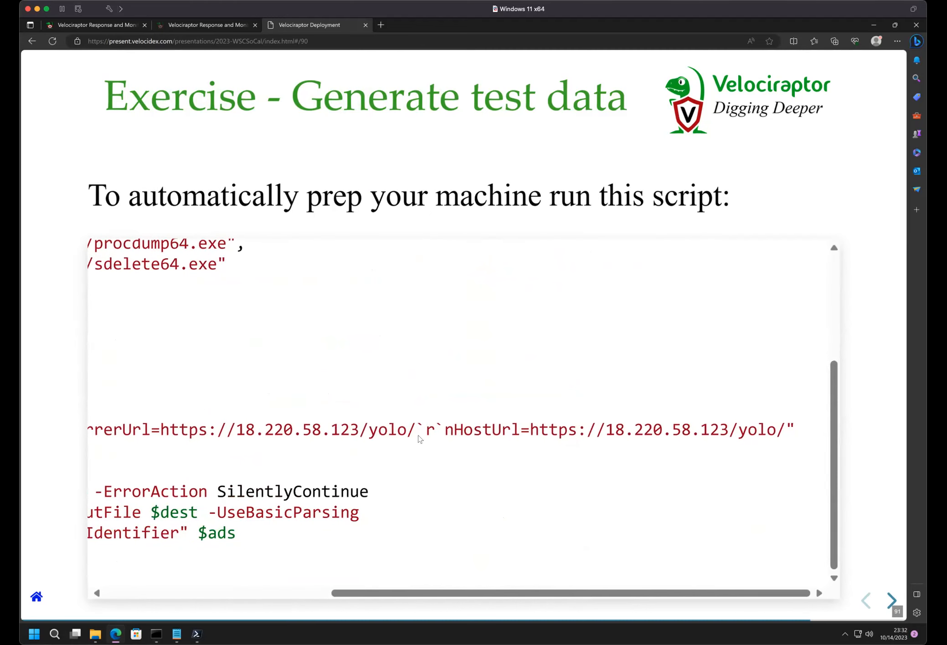
{"action": "scroll", "coordinate": [356, 434], "scroll_direction": "left", "scroll_amount": 10}
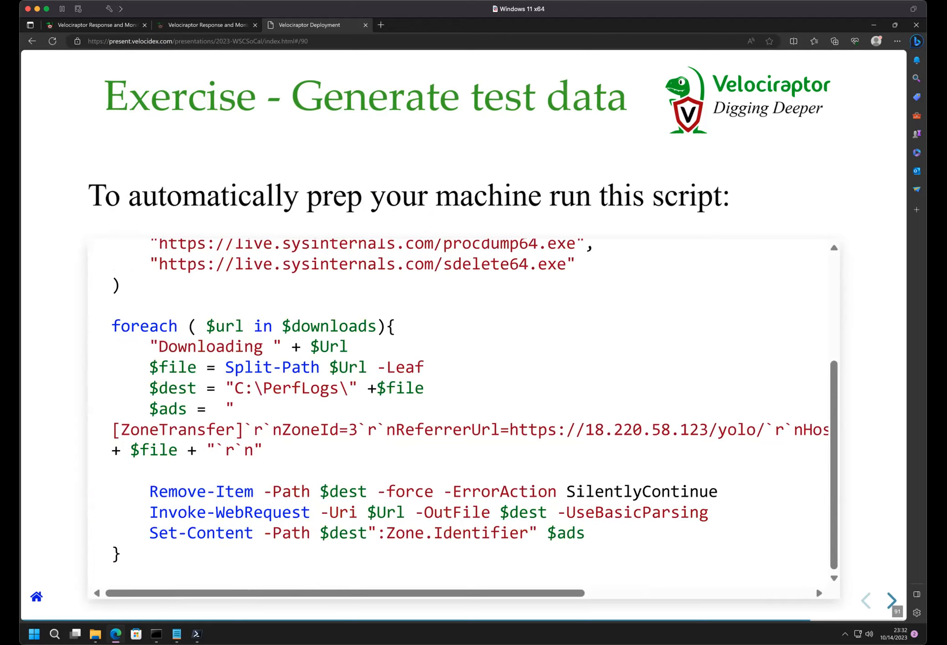
- Highlight the script's Set-Content line that writes the Zone.Identifier stream, clear the highlight, and return to the script's beginning
{"action": "triple_click", "coordinate": [441, 537]}
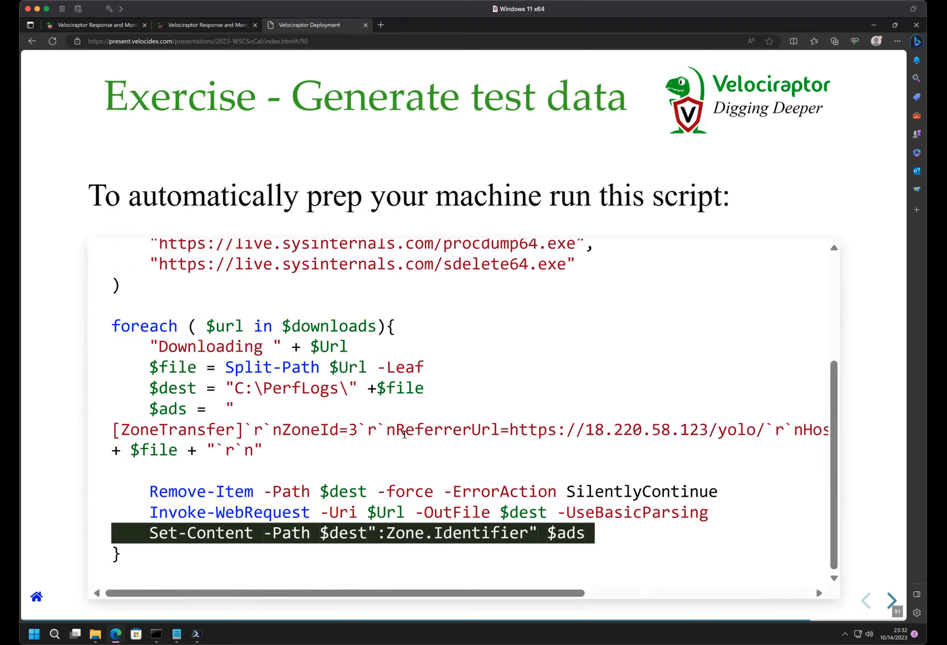
{"action": "key", "text": "super+Tab"}
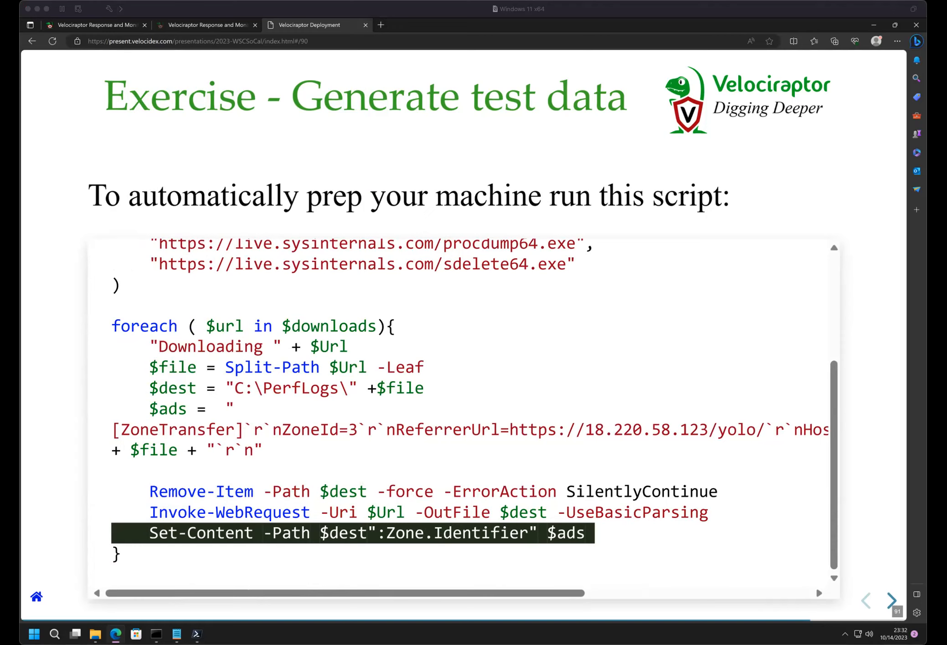
{"action": "left_click", "coordinate": [366, 363]}
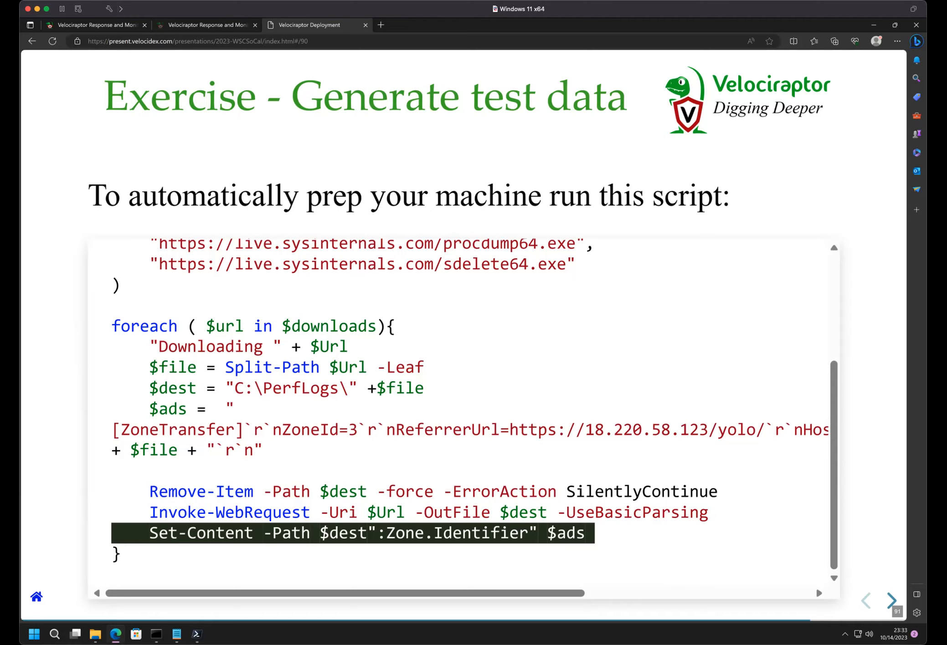
{"action": "left_click", "coordinate": [261, 361]}
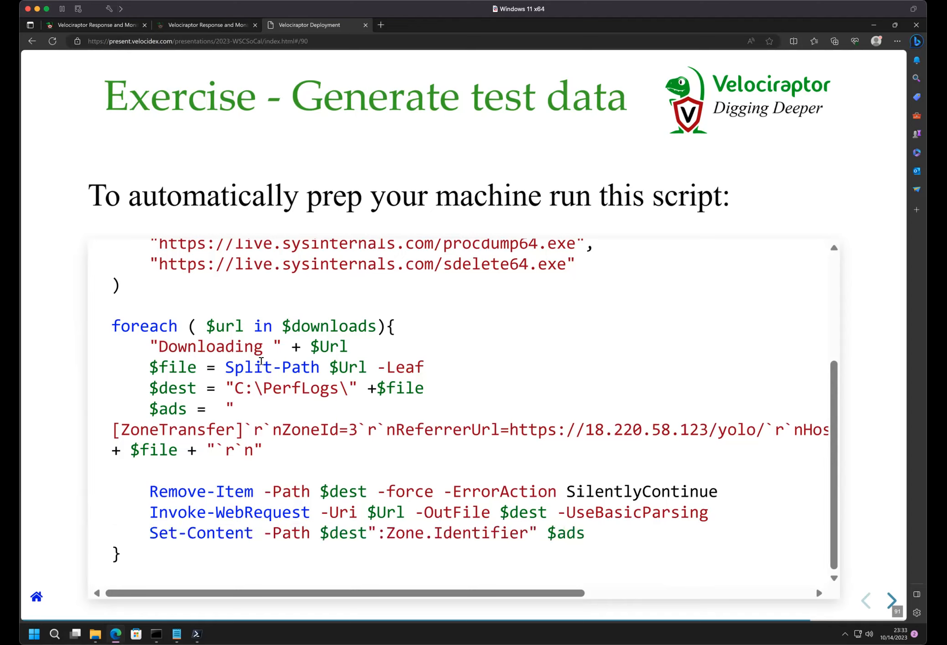
{"action": "scroll", "coordinate": [261, 361], "scroll_direction": "up", "scroll_amount": 4}
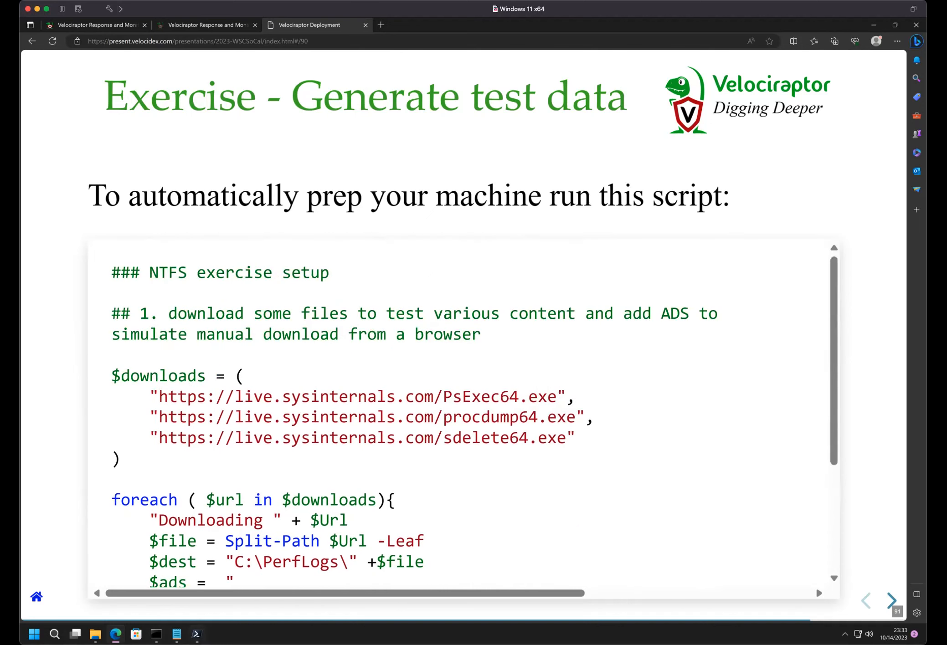
- Switch to the administrator PowerShell 7 window and list the Desktop folder's files with dir
{"action": "key", "text": "alt+Tab"}
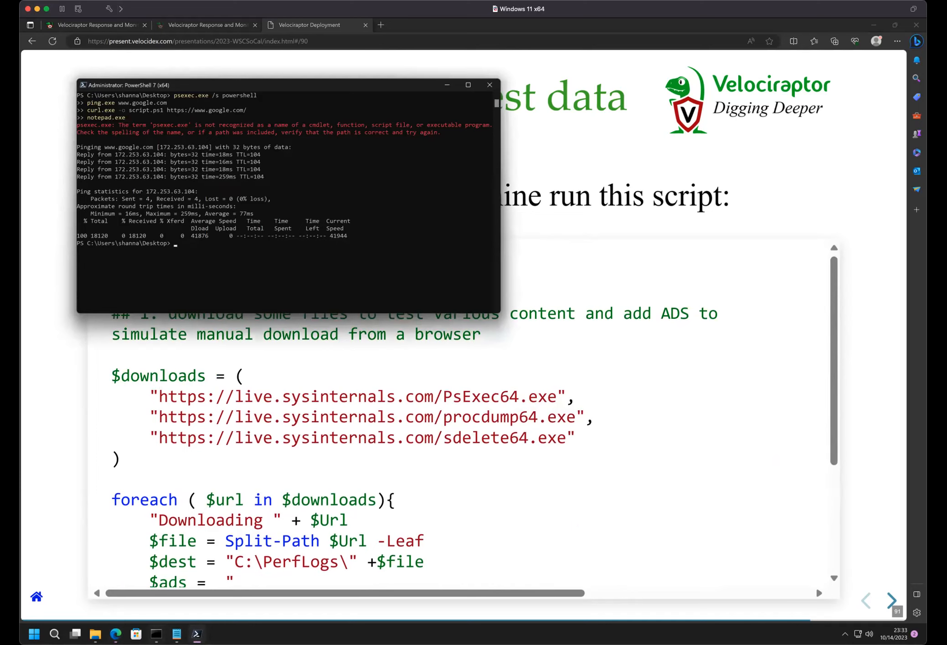
{"action": "mouse_move", "coordinate": [197, 631]}
{"action": "mouse_move", "coordinate": [190, 587]}
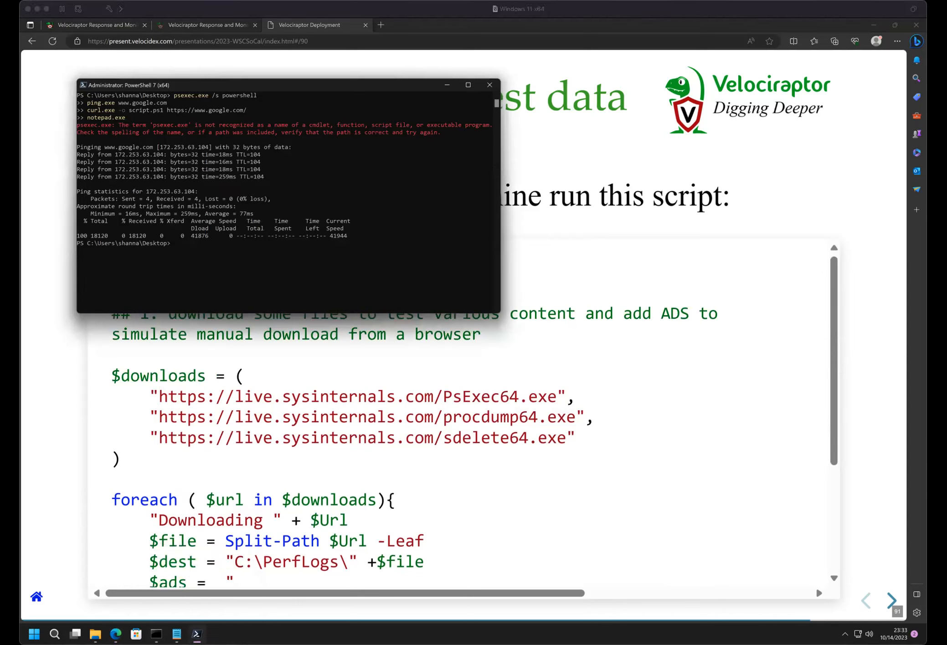
{"action": "left_click", "coordinate": [256, 220]}
{"action": "left_click", "coordinate": [251, 268]}
{"action": "type", "text": "dir"}
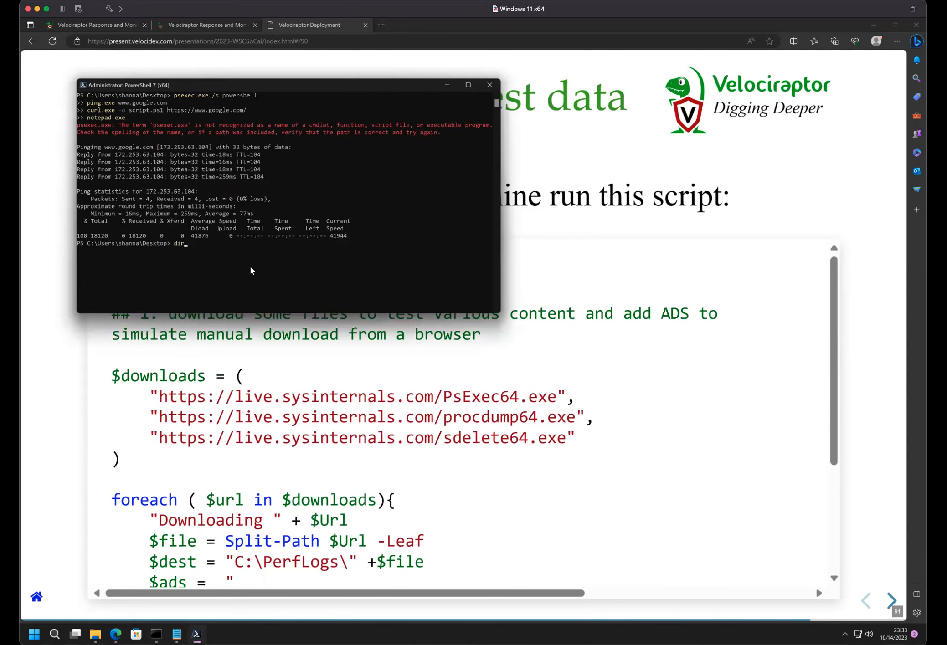
{"action": "key", "text": "Return"}
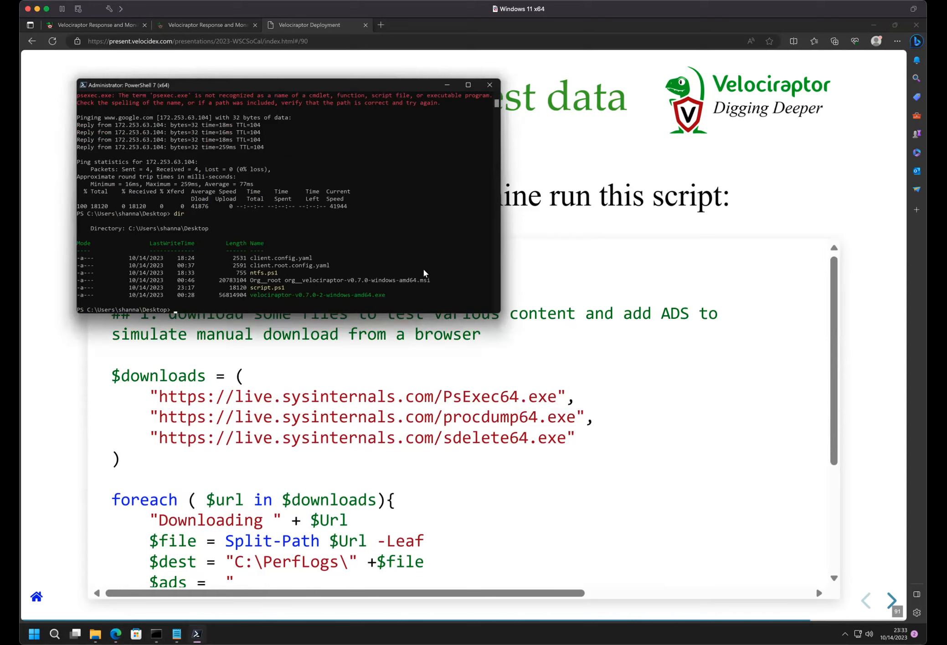
- Run .\ntfs.ps1 from the Desktop folder to download the Sysinternals test files, resuming its output if it is paused by a selection
{"action": "type", "text": ". tfs.ps1"}
{"action": "key", "text": "Return"}
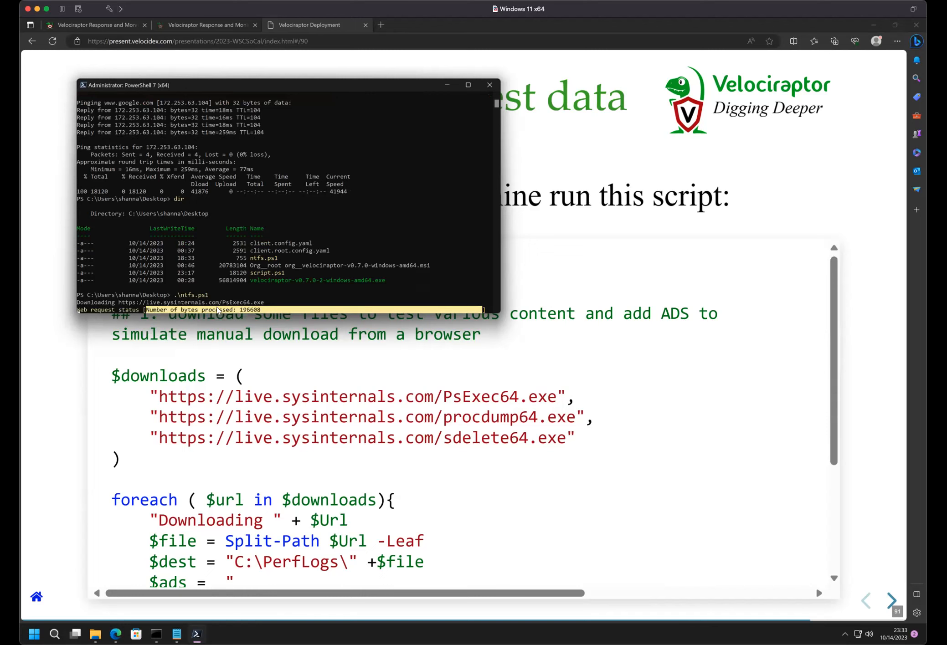
{"action": "left_click", "coordinate": [264, 272]}
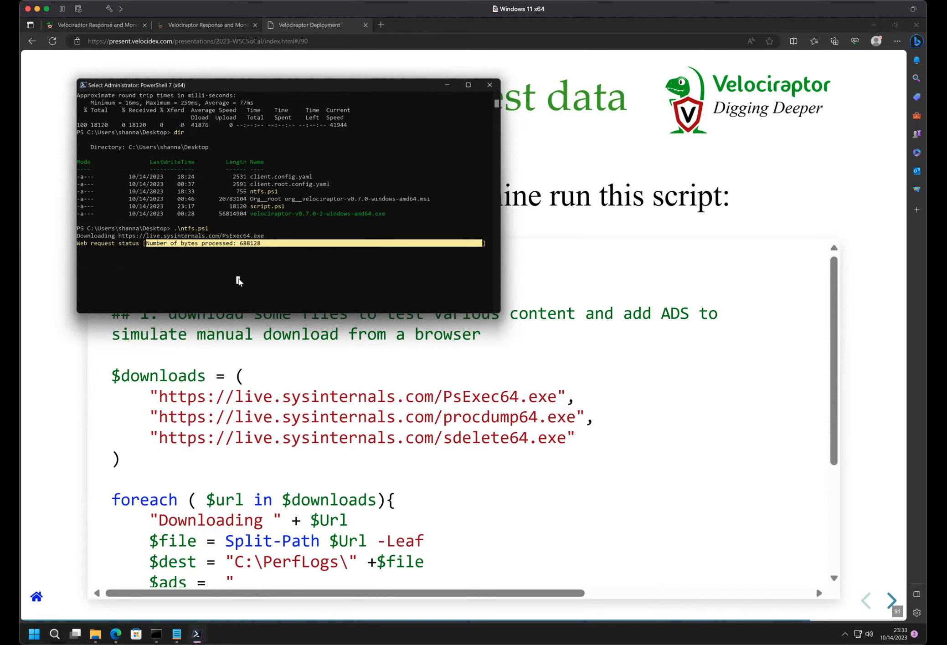
{"action": "key", "text": "Return"}
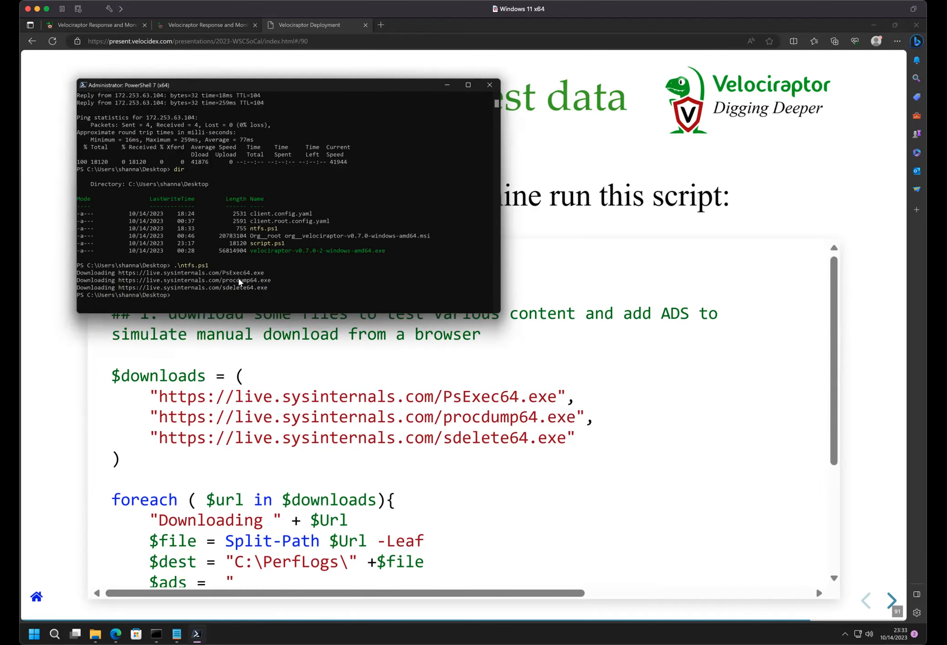
- Paste and run the echo command that writes "Write-Host 'this is totally a resident file'" to C:\Perflogs\test.ps1
{"action": "key", "text": "super+Tab"}
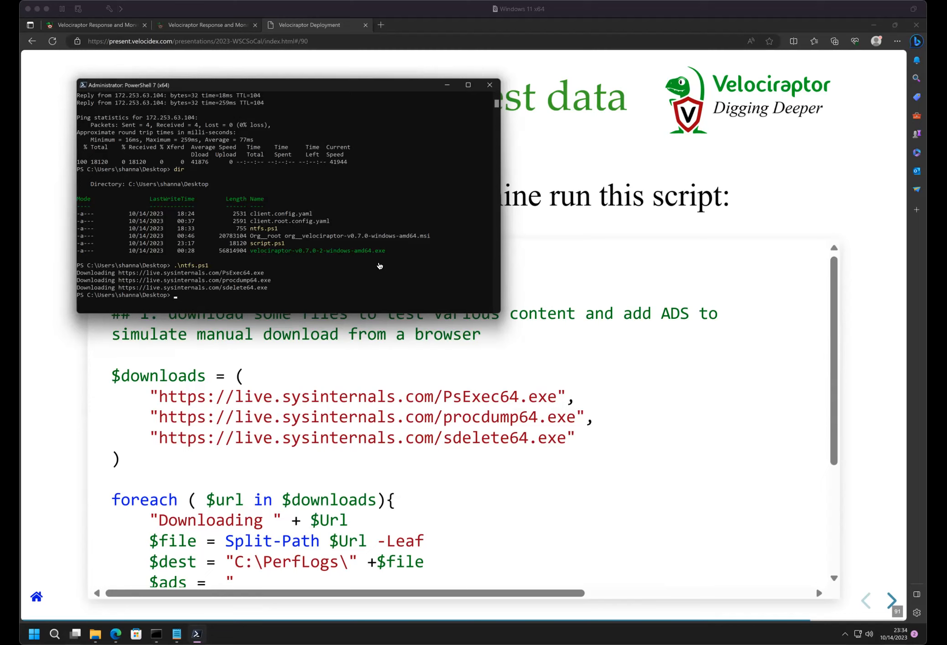
{"action": "left_click", "coordinate": [378, 265]}
{"action": "type", "text": "echo \"Write-Host ‘this is totally a resident file’\" > C:\\Perflogs\\test.ps1"}
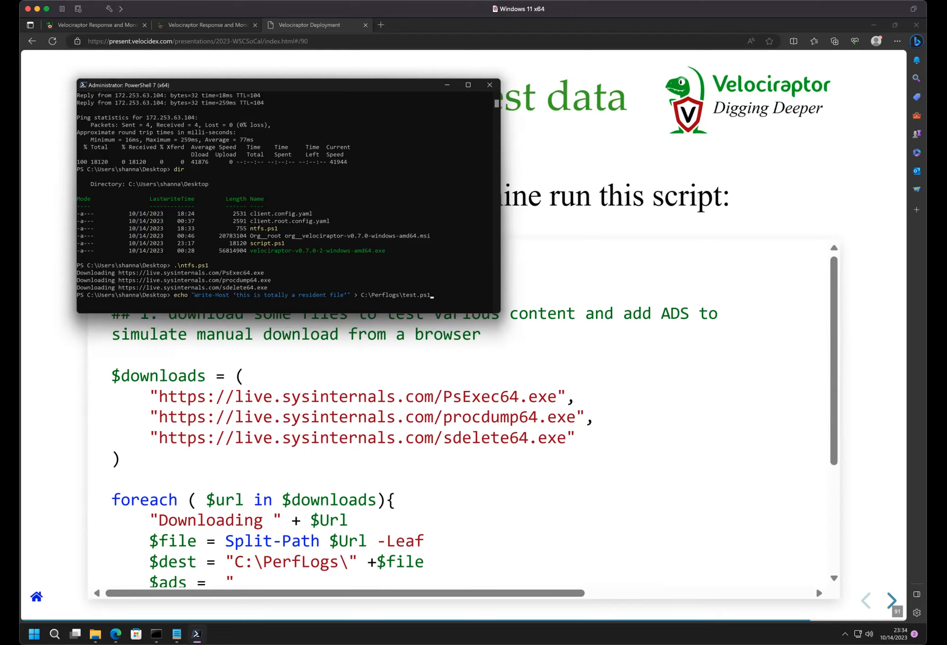
{"action": "key", "text": "Return"}
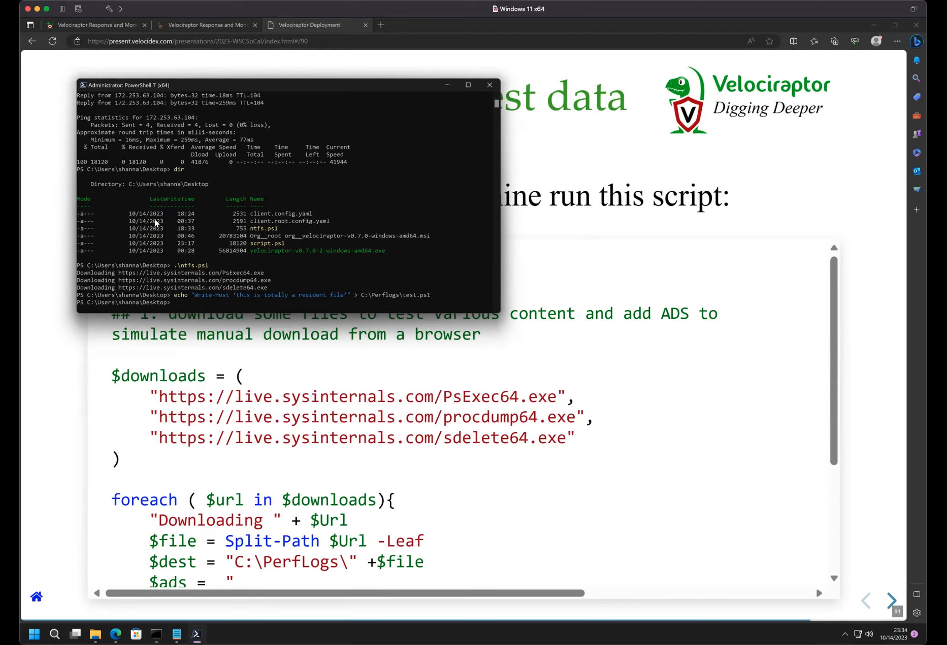
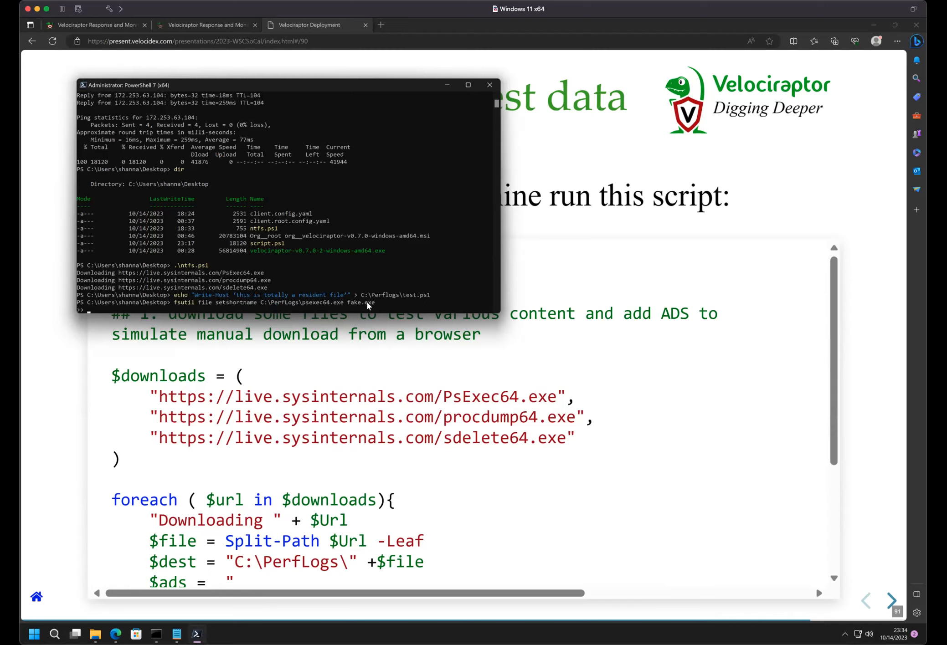
- Cancel the incomplete fsutil file setshortname command for C:\PerfLogs\psexec64.exe that is waiting at the continuation prompt
{"action": "key", "text": "ctrl+c"}
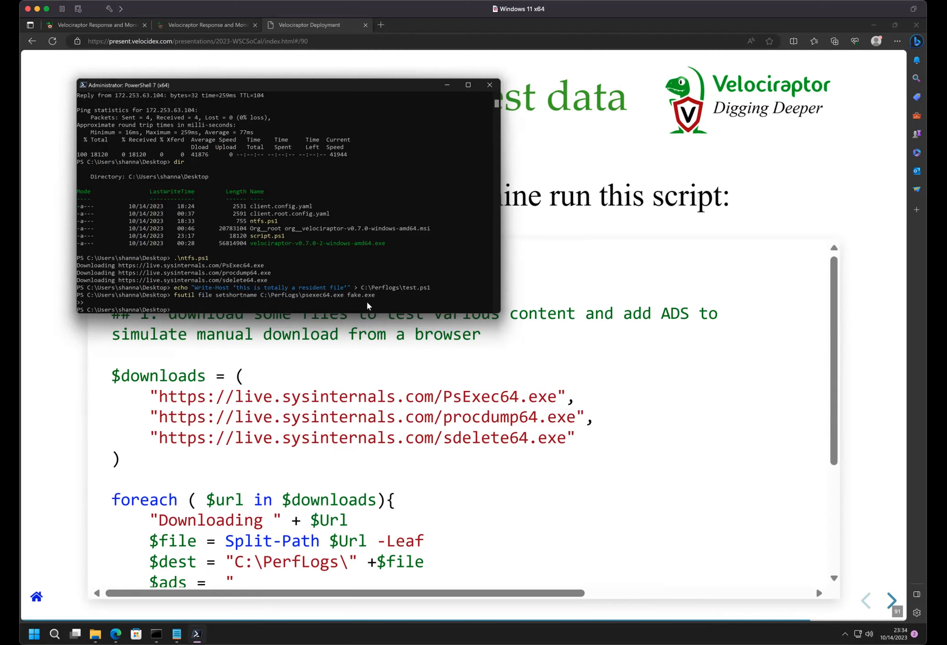
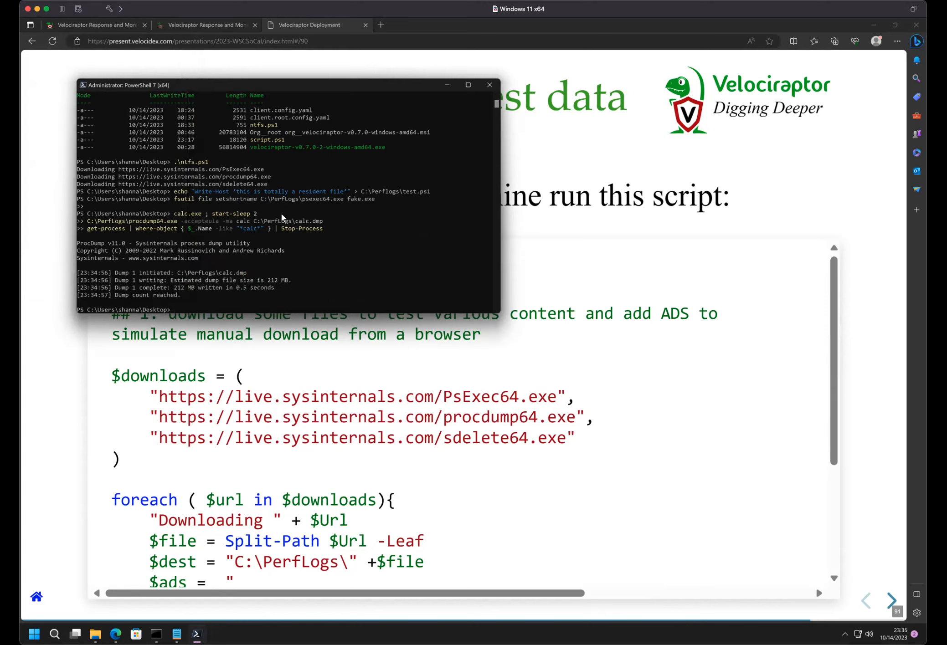
{"action": "scroll", "coordinate": [268, 172], "scroll_direction": "up", "scroll_amount": 1}
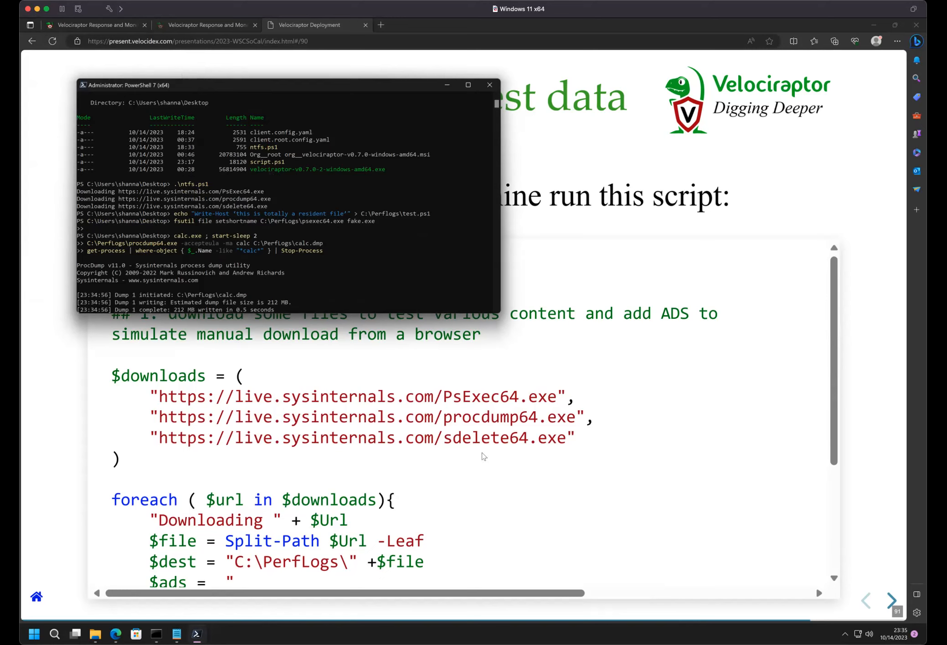
{"action": "scroll", "coordinate": [246, 257], "scroll_direction": "down", "scroll_amount": 3}
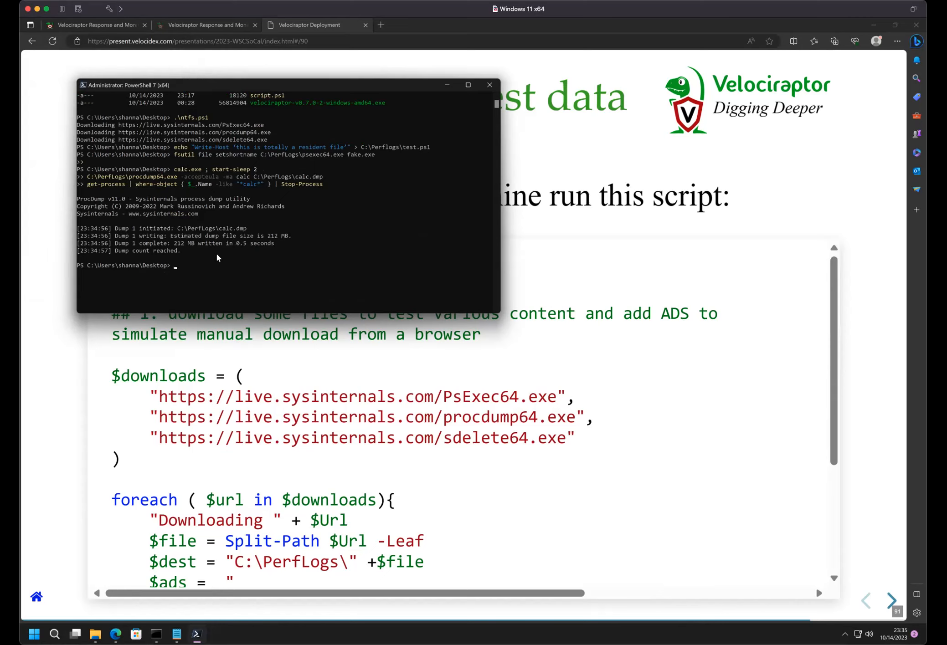
{"action": "left_click", "coordinate": [189, 229]}
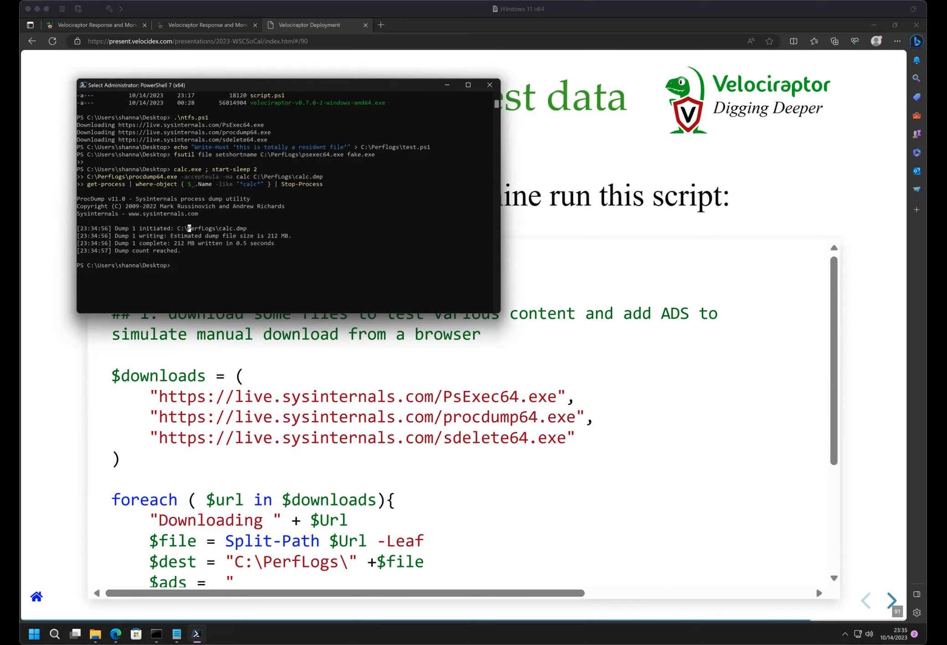
{"action": "left_click", "coordinate": [364, 270]}
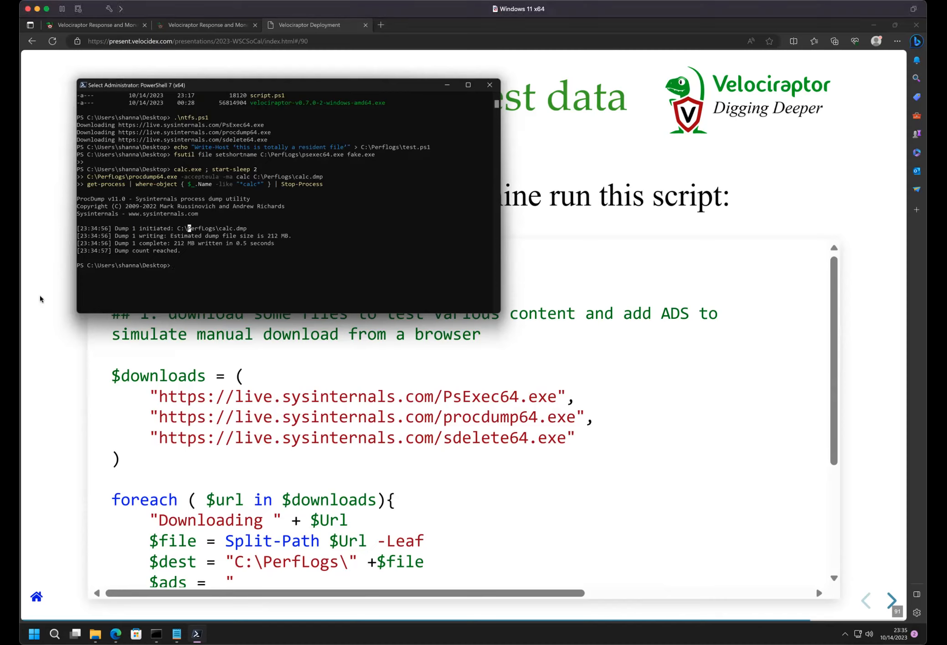
- Switch to the browser presentation, go to the "More setup" slide and select the echo command that creates C:\Perflogs\test.ps1
{"action": "left_click", "coordinate": [301, 410]}
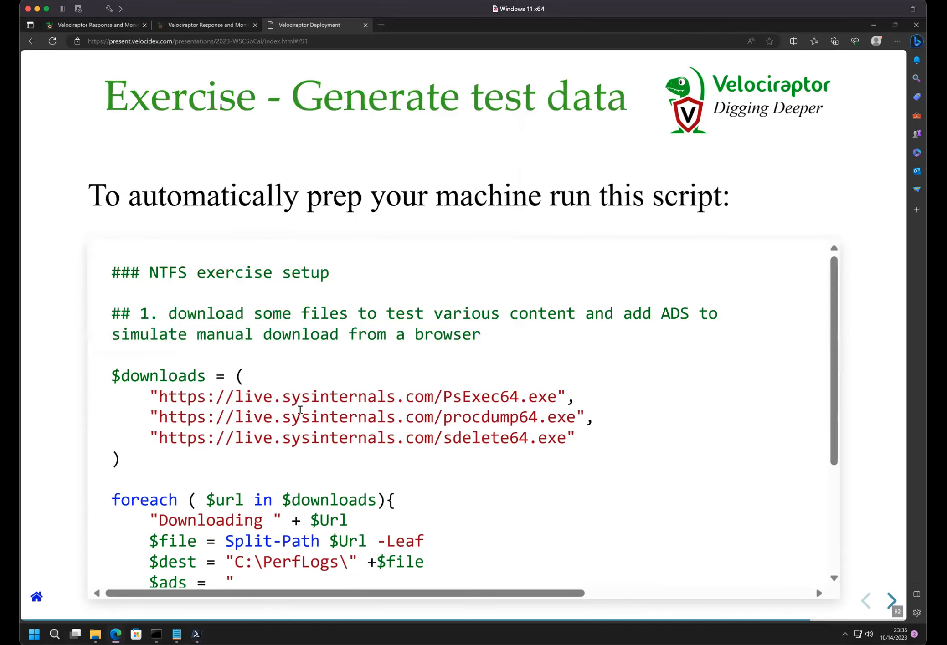
{"action": "key", "text": "Right"}
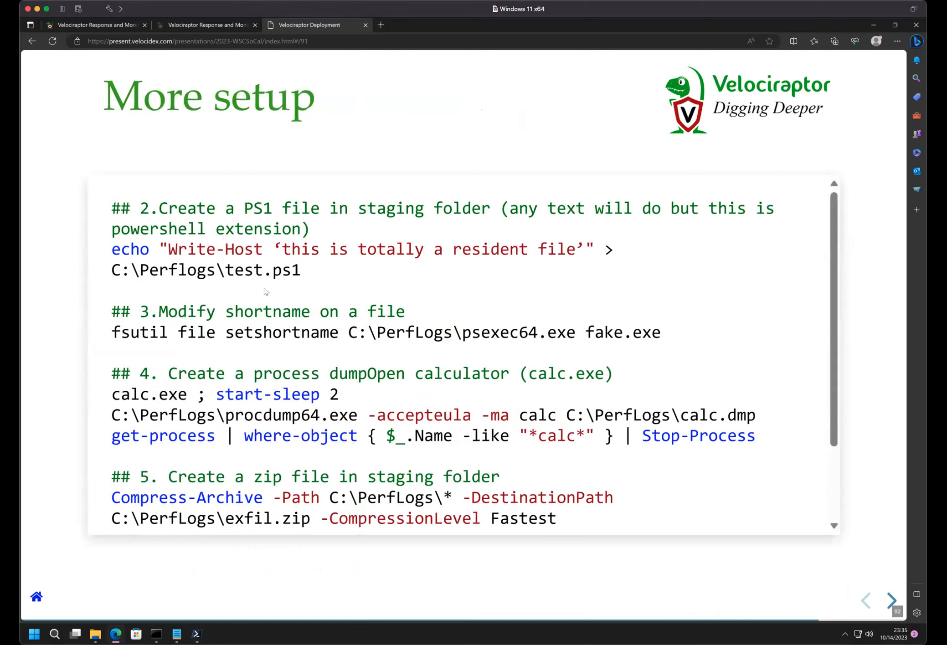
{"action": "triple_click", "coordinate": [253, 272]}
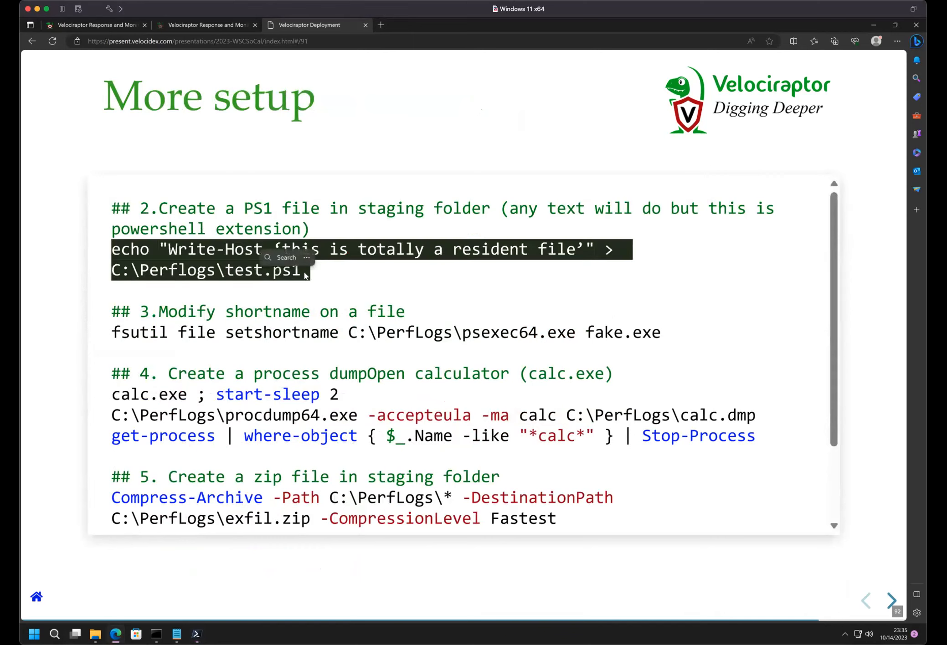
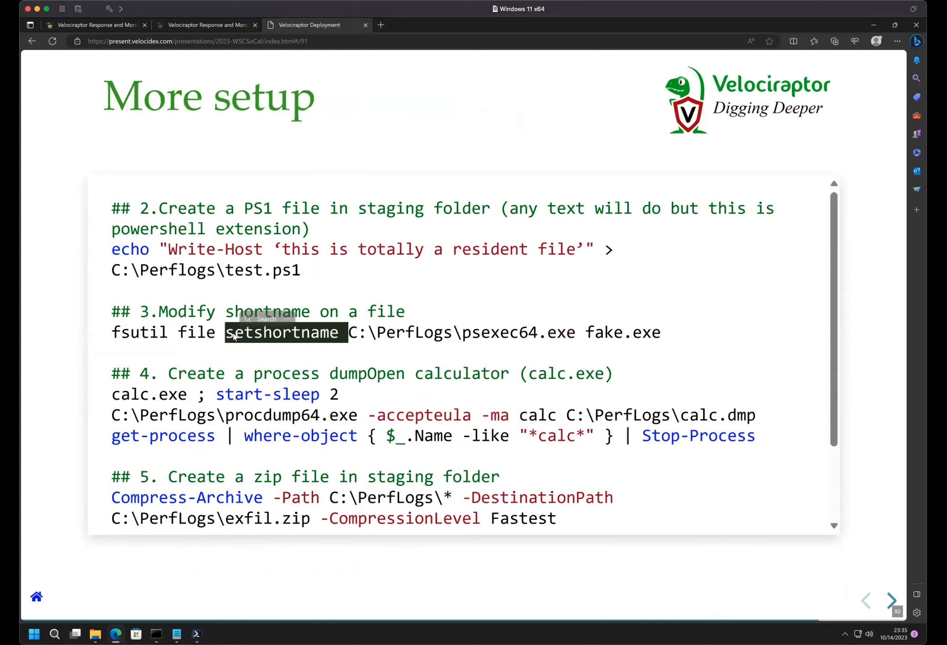
- Select the whole fsutil setshortname command line that gives C:\PerfLogs\psexec64.exe the short name fake.exe
{"action": "double_click", "coordinate": [491, 334]}
{"action": "triple_click", "coordinate": [491, 334]}
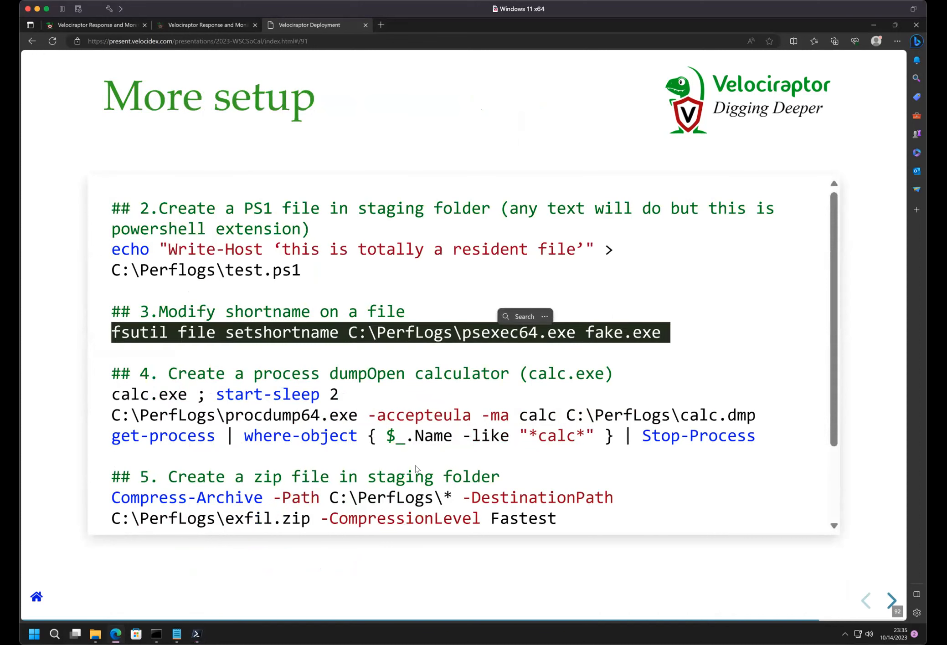
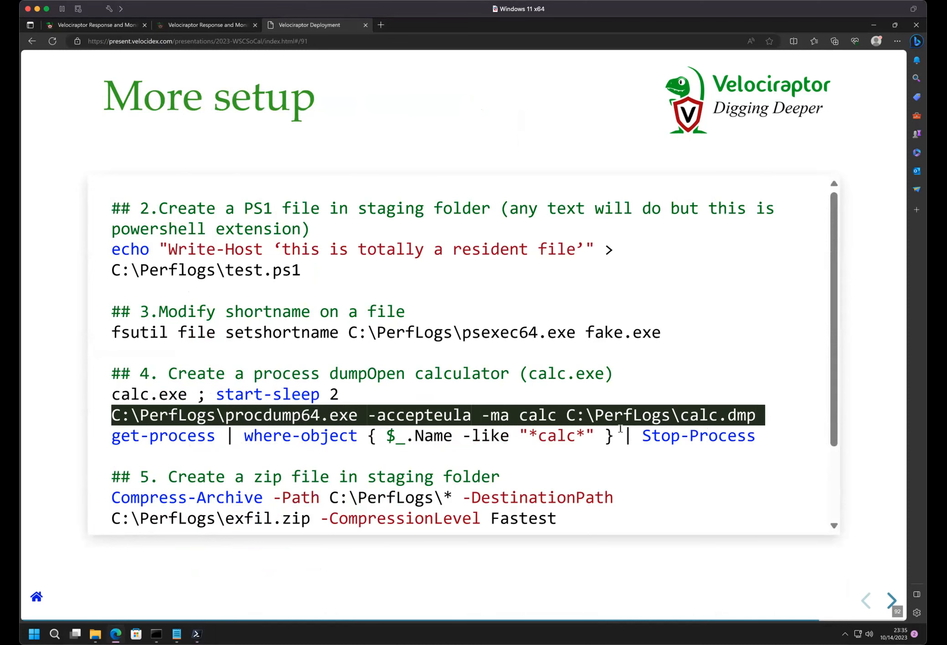
- Review the remaining setup commands on the slide, through the zip creation and the deletion of the dmp, zip and ps1 files
{"action": "scroll", "coordinate": [406, 503], "scroll_direction": "down", "scroll_amount": 2}
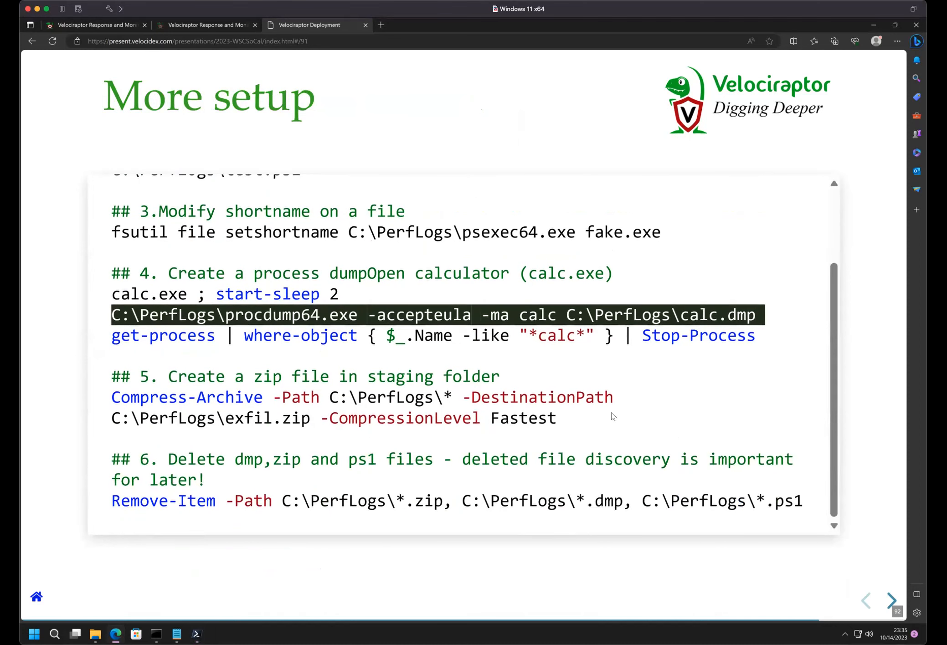
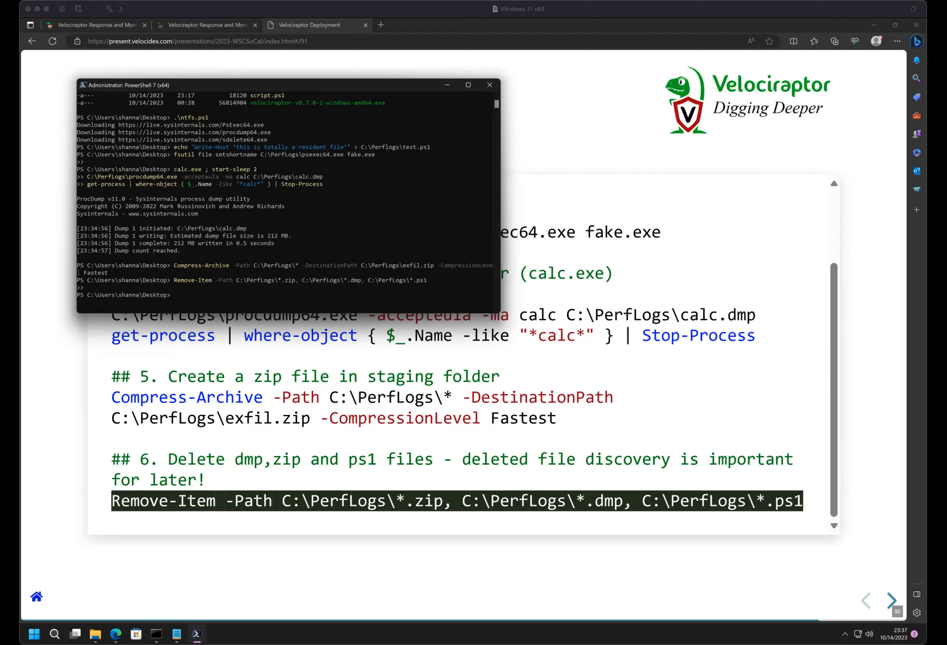
{"action": "left_click", "coordinate": [258, 571]}
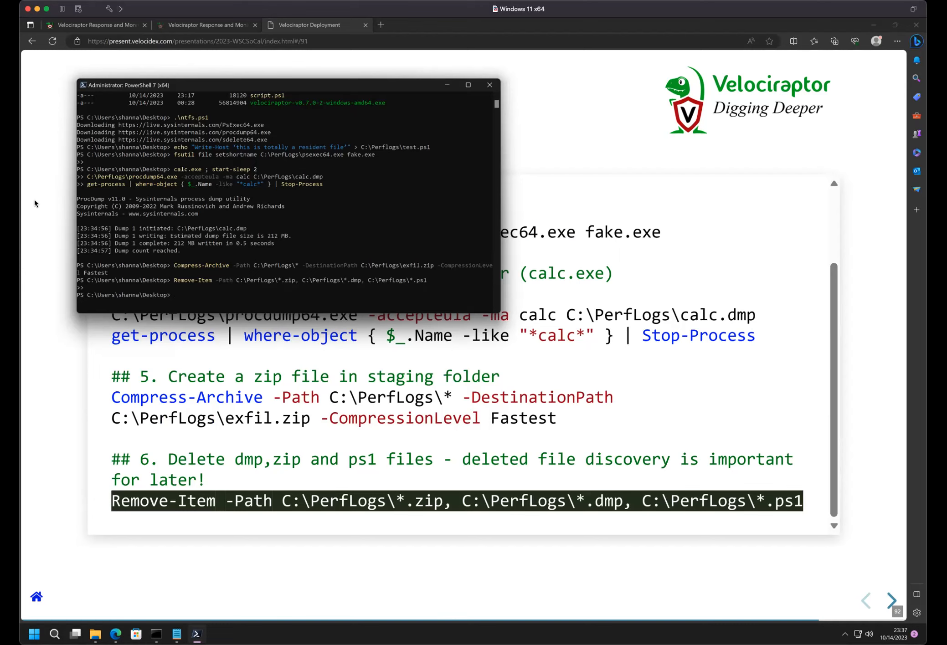
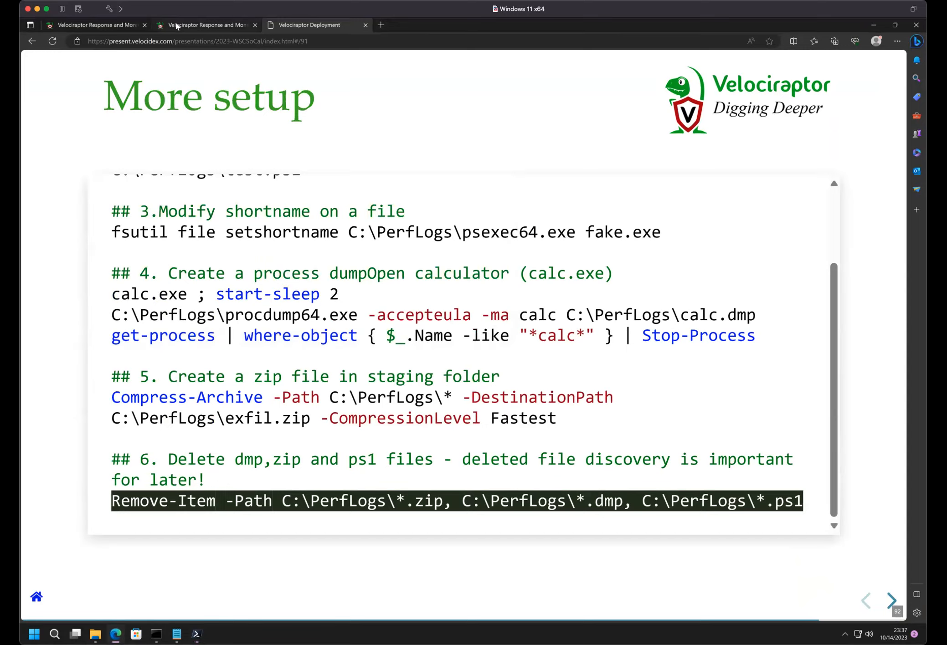
- Switch to the Velociraptor client, start a new collection, search artifacts for "mft" and select Windows.NTFS.MFT
{"action": "left_click", "coordinate": [176, 24]}
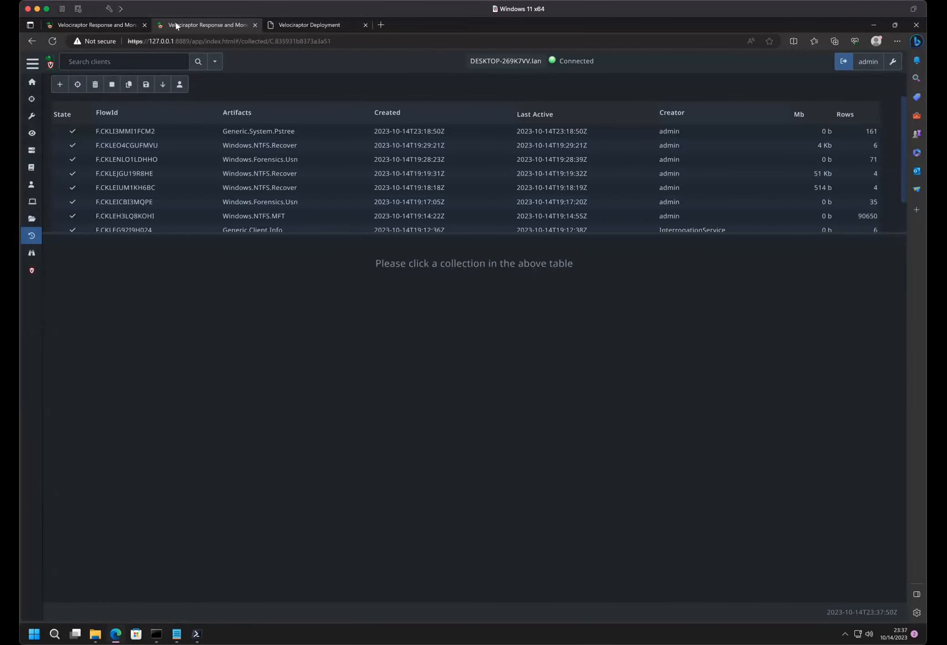
{"action": "left_click", "coordinate": [58, 84]}
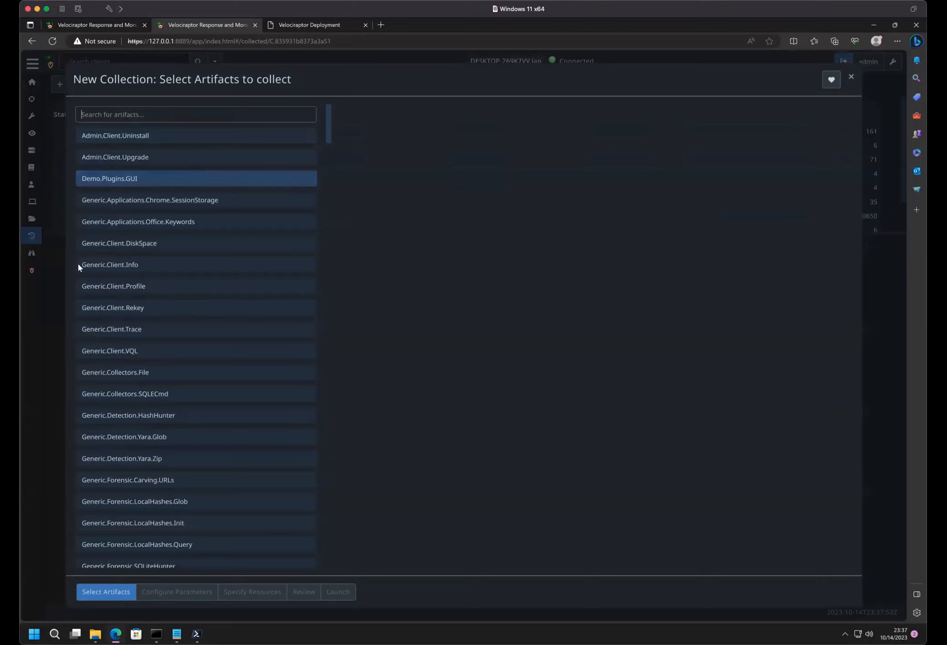
{"action": "left_click", "coordinate": [126, 114]}
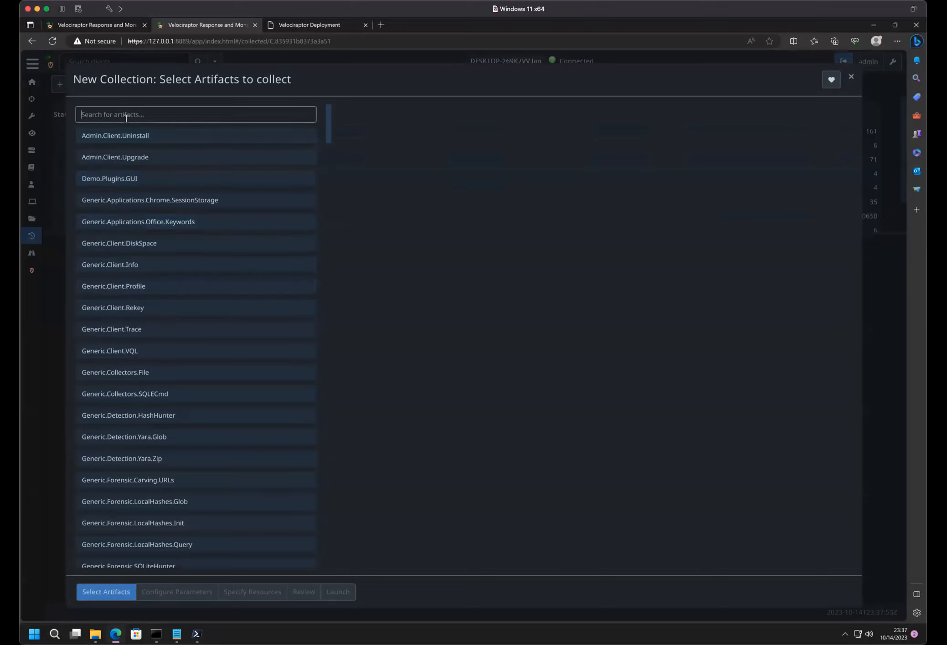
{"action": "type", "text": "mft"}
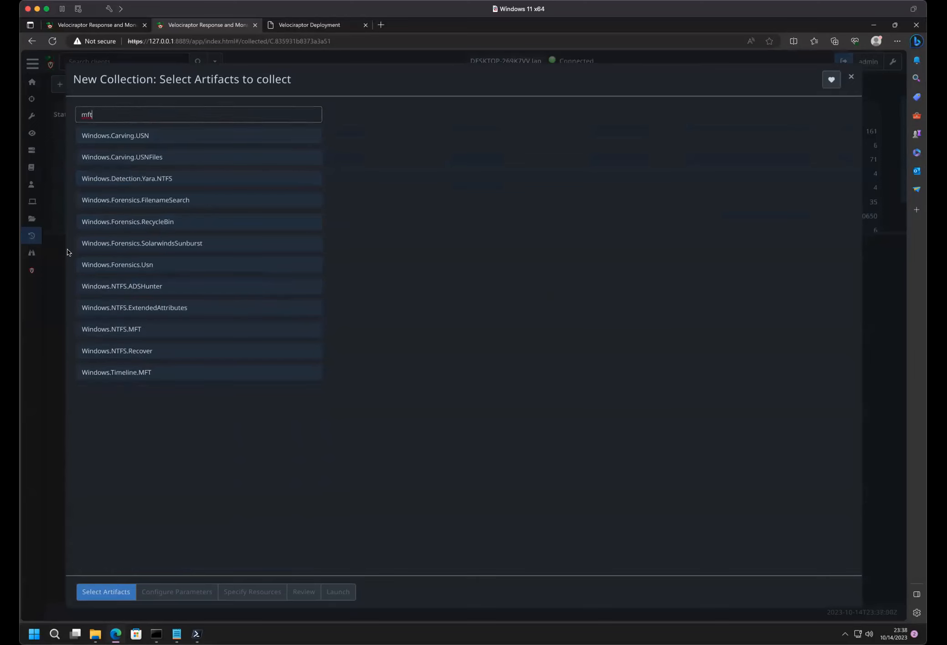
{"action": "left_click", "coordinate": [133, 333]}
- Read the Exercise slide following "More setup" in the presentation, and return to the new collection
{"action": "left_click", "coordinate": [336, 25]}
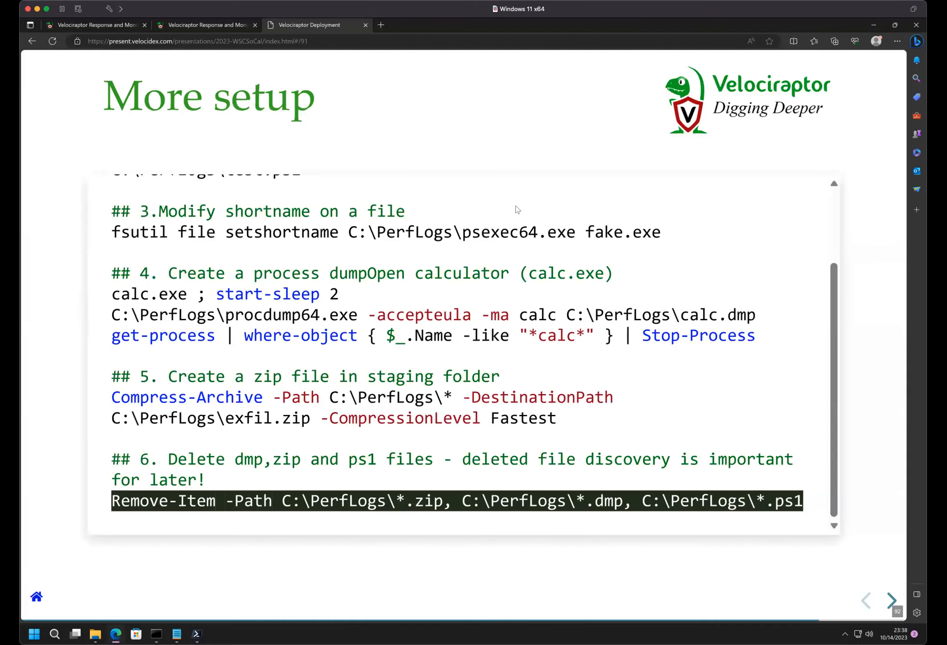
{"action": "key", "text": "Right"}
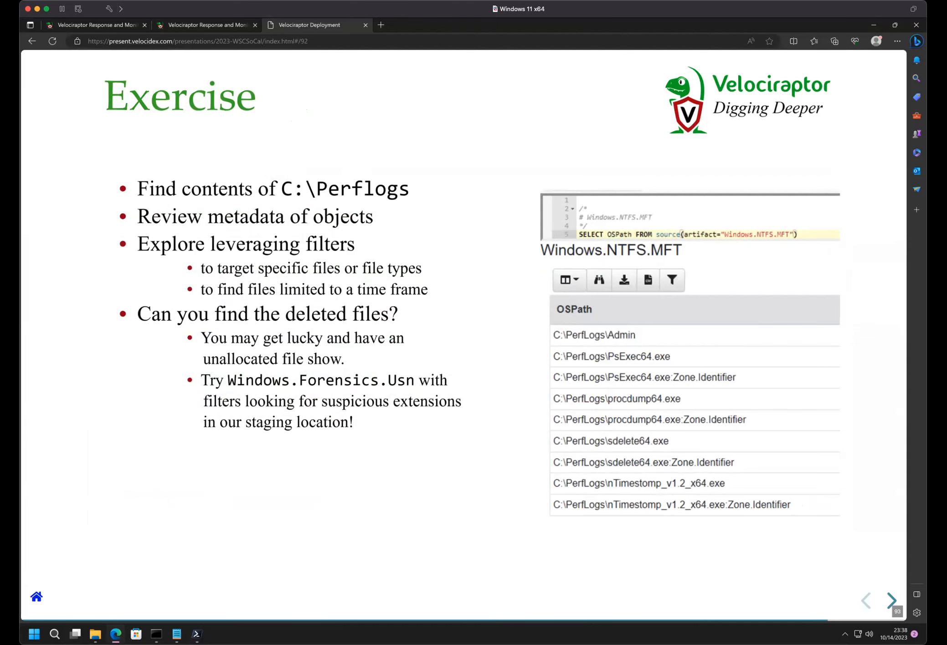
{"action": "left_click", "coordinate": [184, 31]}
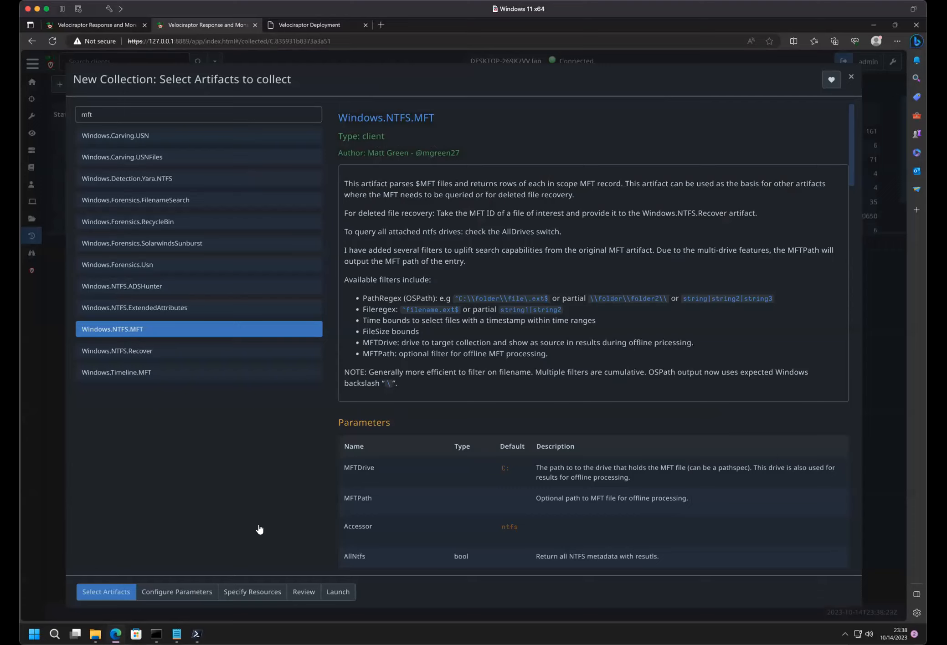
- Set the DateAfter filter of the Windows.NTFS.MFT artifact to 10/15/2023 with a PM time
{"action": "left_click", "coordinate": [202, 592]}
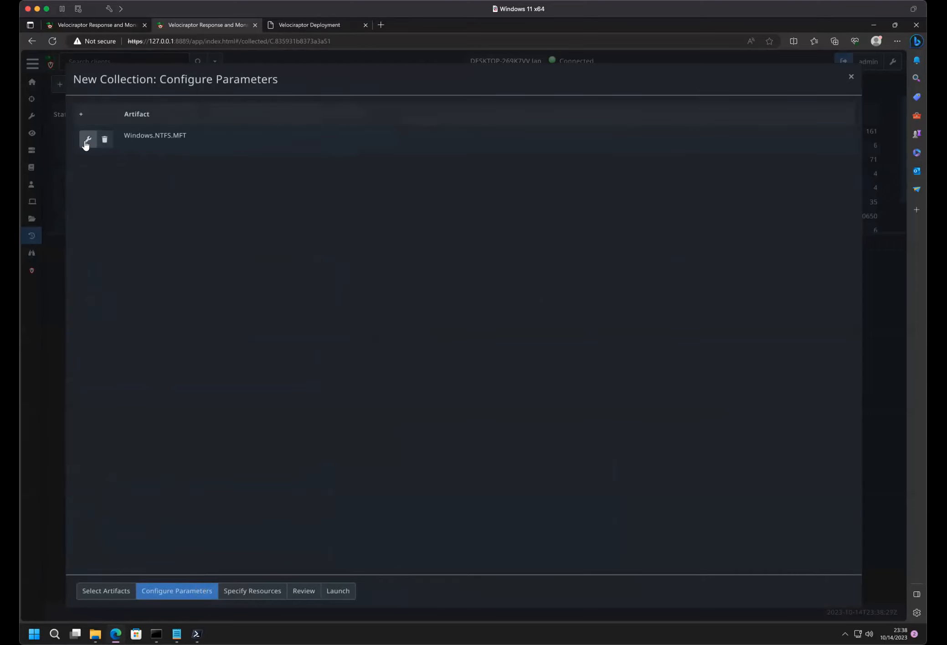
{"action": "left_click", "coordinate": [88, 140]}
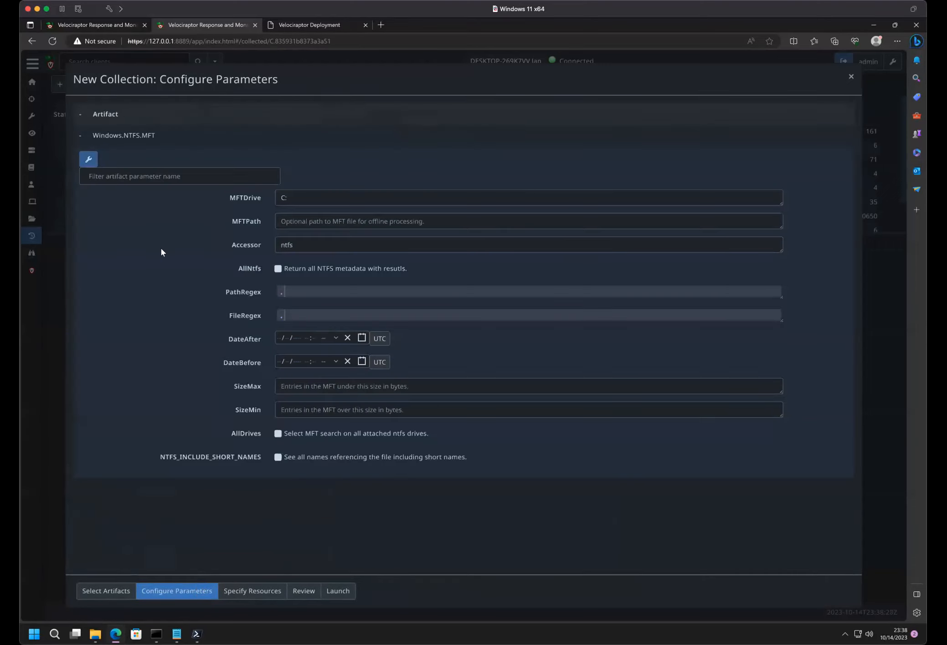
{"action": "left_click", "coordinate": [361, 338]}
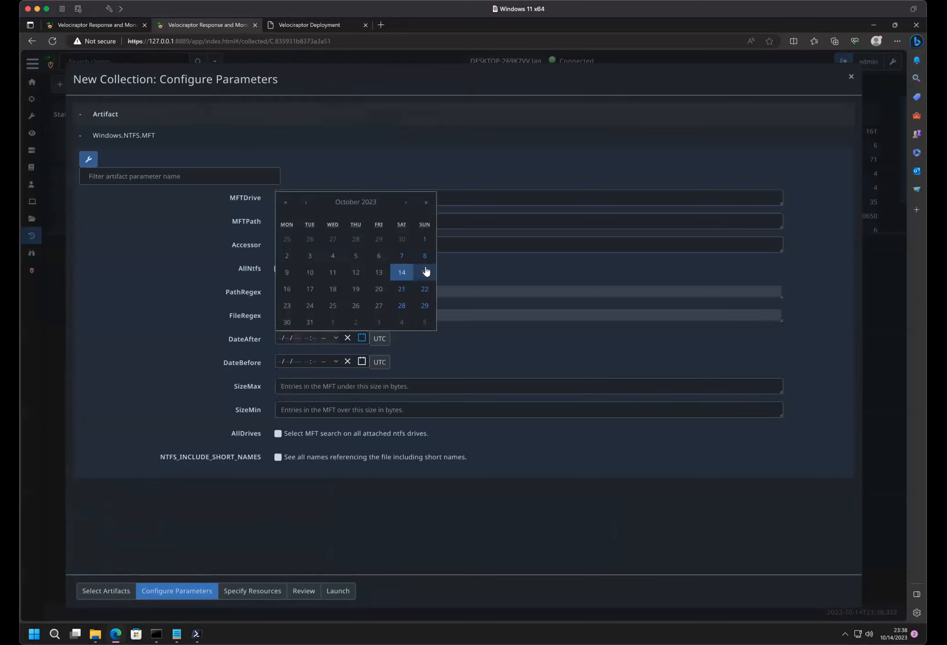
{"action": "left_click", "coordinate": [424, 272]}
{"action": "left_click", "coordinate": [351, 340]}
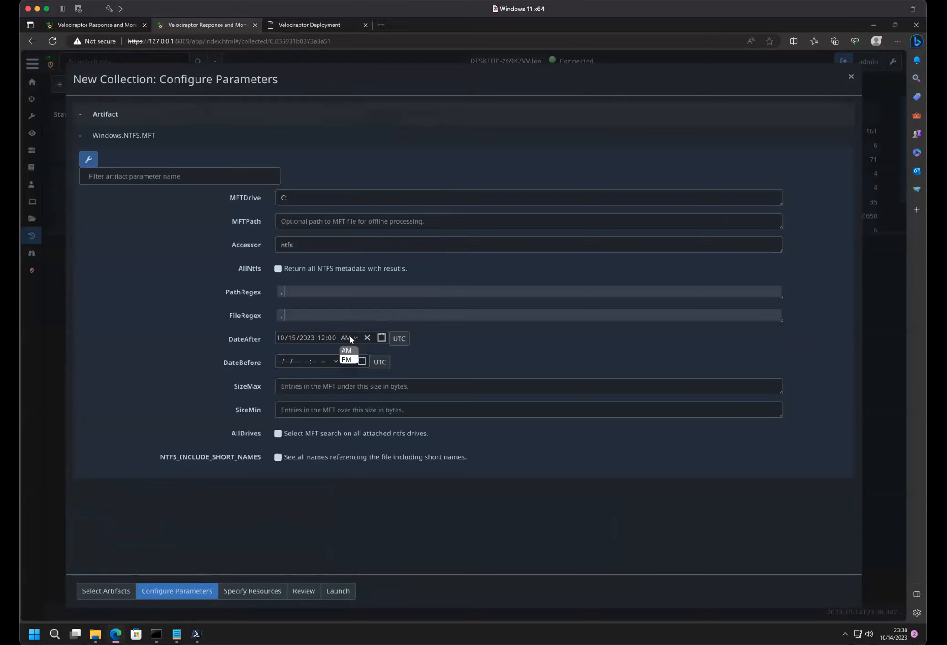
{"action": "left_click", "coordinate": [349, 358]}
- Set the DateAfter time to 10:00 and launch the Windows.NTFS.MFT collection
{"action": "left_click", "coordinate": [321, 337]}
{"action": "type", "text": "2:20"}
{"action": "left_click", "coordinate": [339, 341]}
{"action": "left_click", "coordinate": [321, 337]}
{"action": "type", "text": "10:"}
{"action": "key", "text": "Left"}
{"action": "type", "text": "0"}
{"action": "left_click", "coordinate": [219, 328]}
{"action": "left_click", "coordinate": [338, 591]}
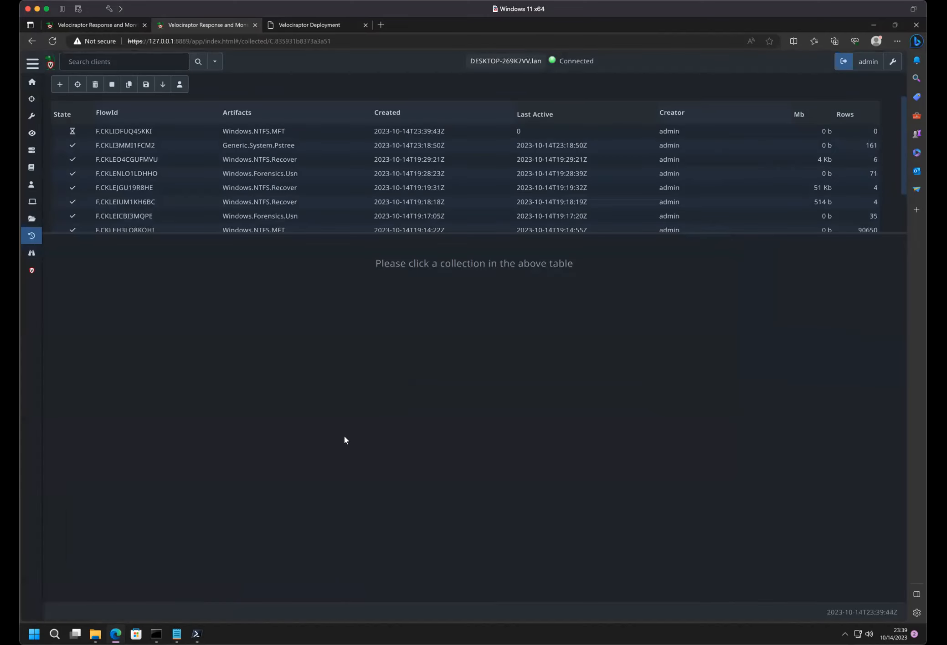
- Check the launched Windows.NTFS.MFT collection's overview and log, and recalculate its notebook
{"action": "left_click", "coordinate": [263, 132]}
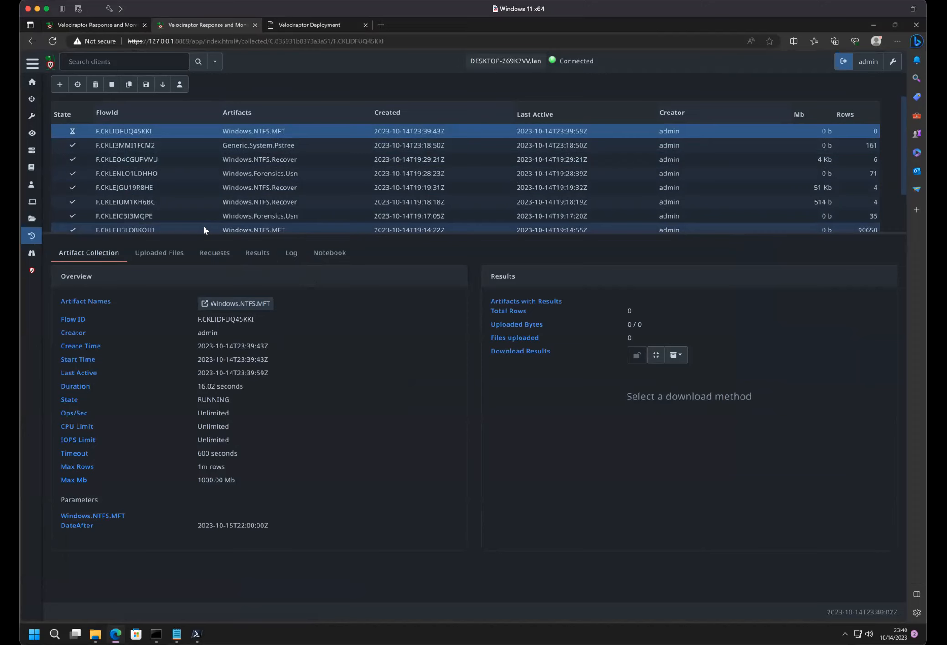
{"action": "left_click", "coordinate": [293, 255]}
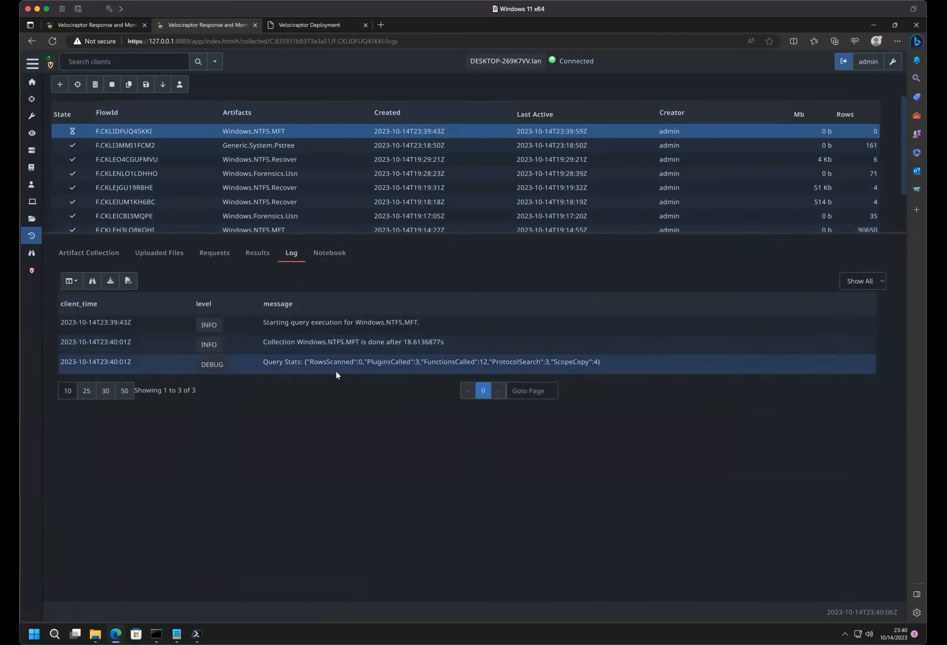
{"action": "left_click", "coordinate": [328, 253]}
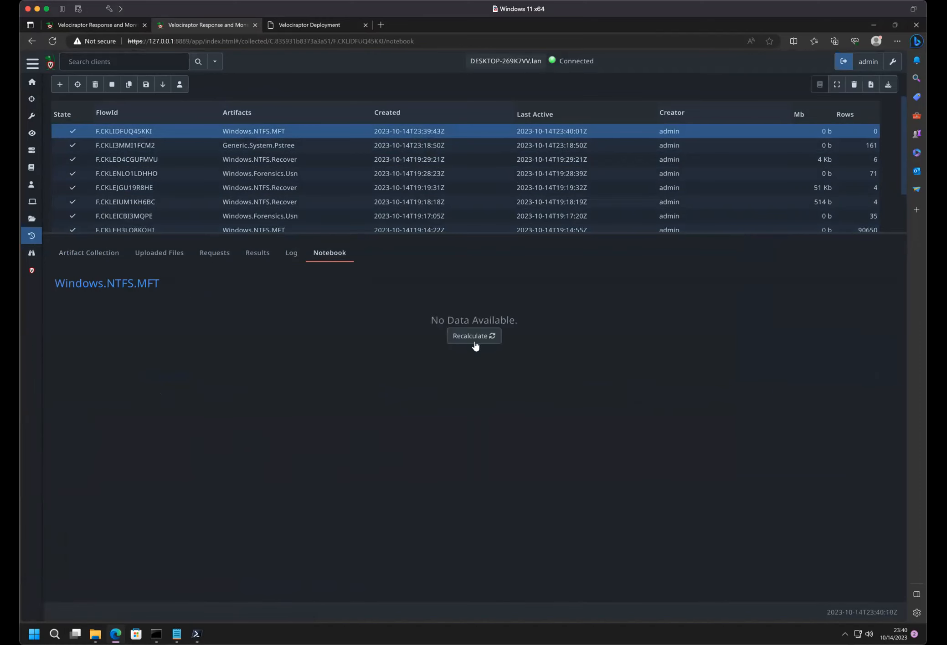
{"action": "left_click", "coordinate": [474, 341]}
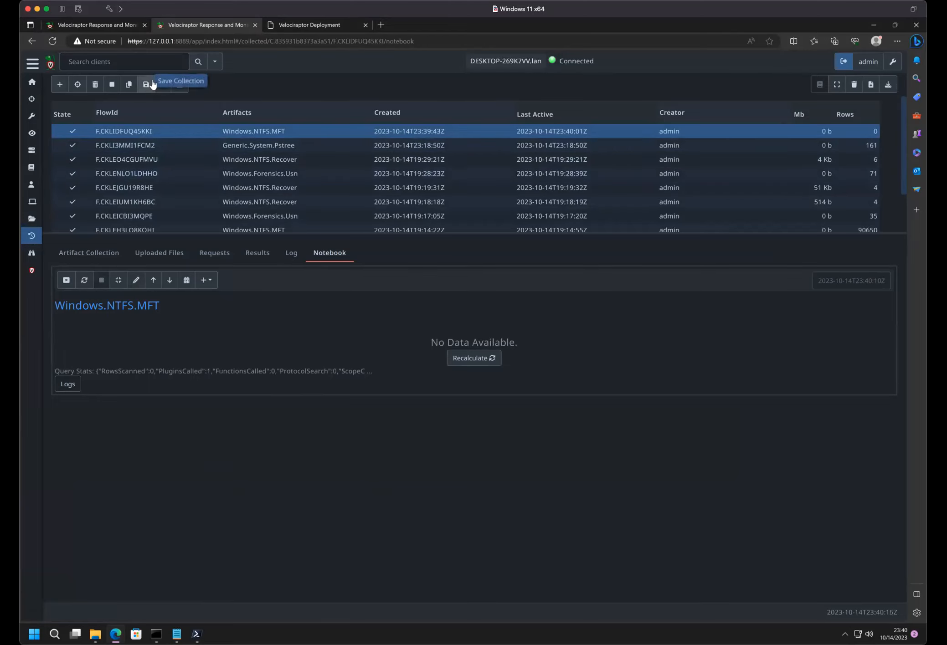
- Copy the Windows.NTFS.MFT collection, change its DateAfter date to 10/14/2023 and launch it
{"action": "left_click", "coordinate": [128, 85]}
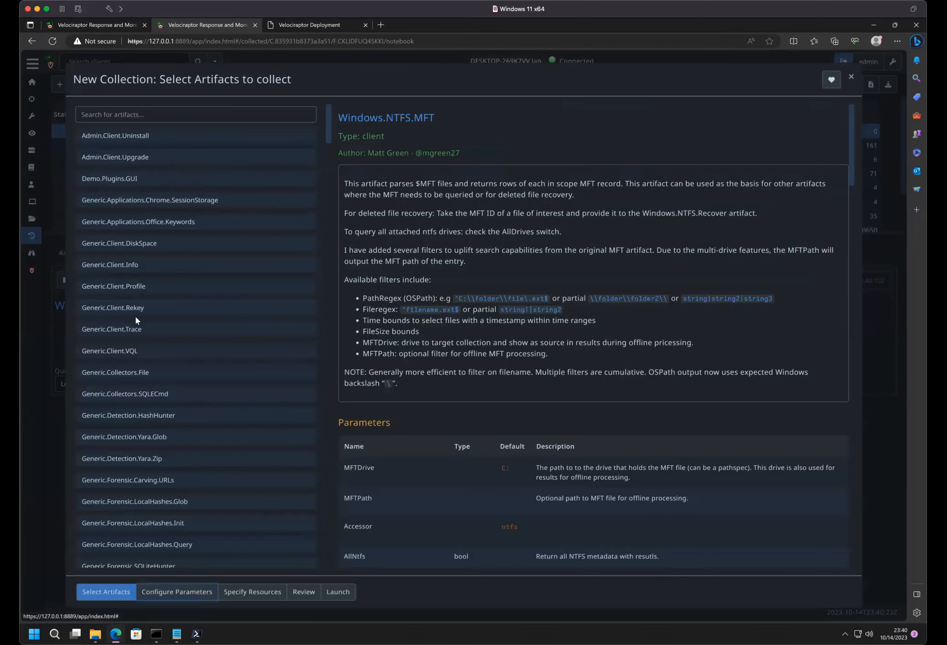
{"action": "left_click", "coordinate": [204, 595]}
{"action": "left_click", "coordinate": [88, 139]}
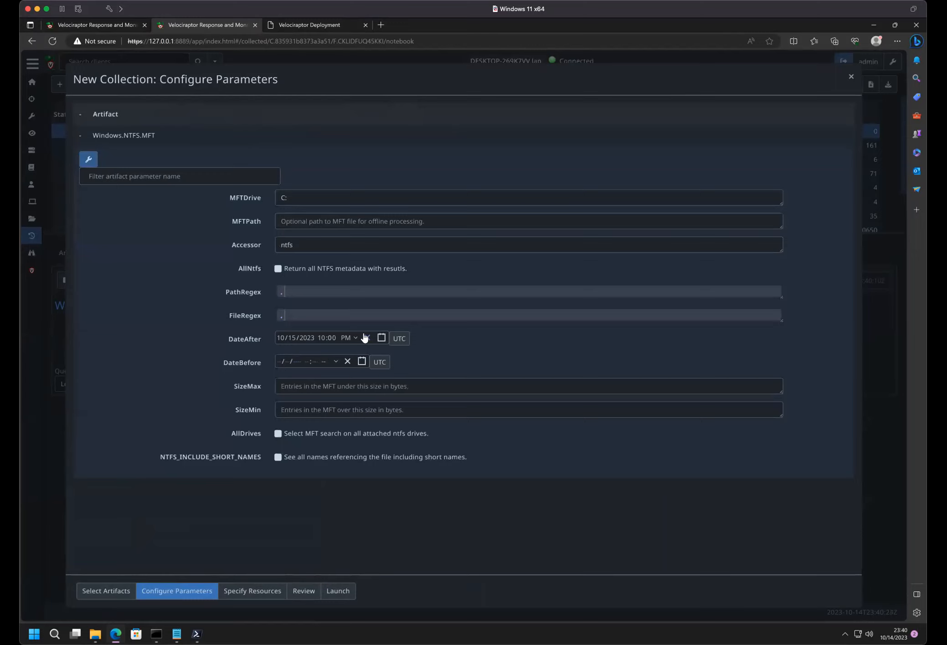
{"action": "left_click", "coordinate": [377, 338]}
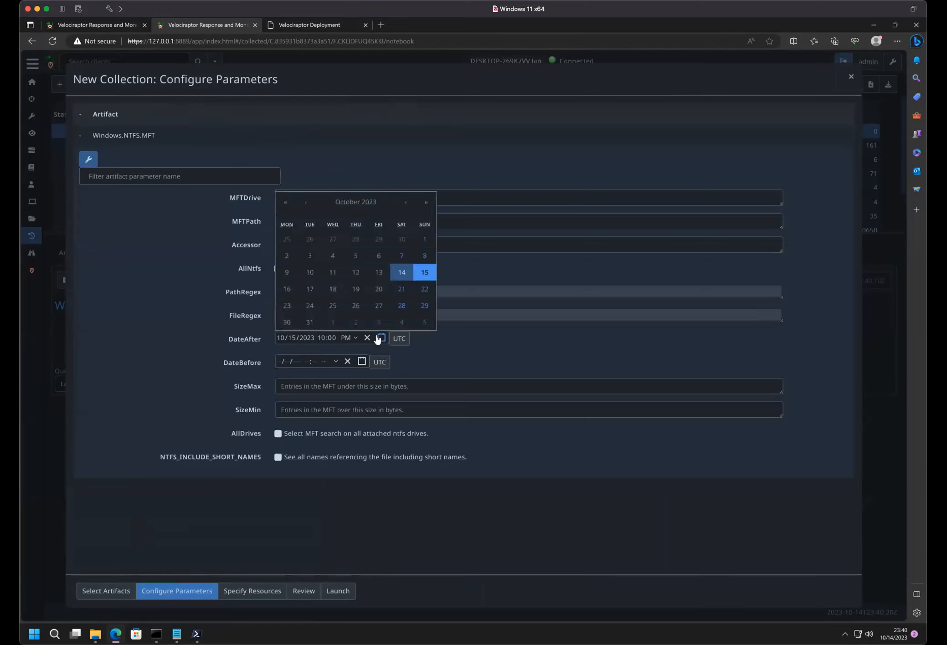
{"action": "left_click", "coordinate": [399, 272]}
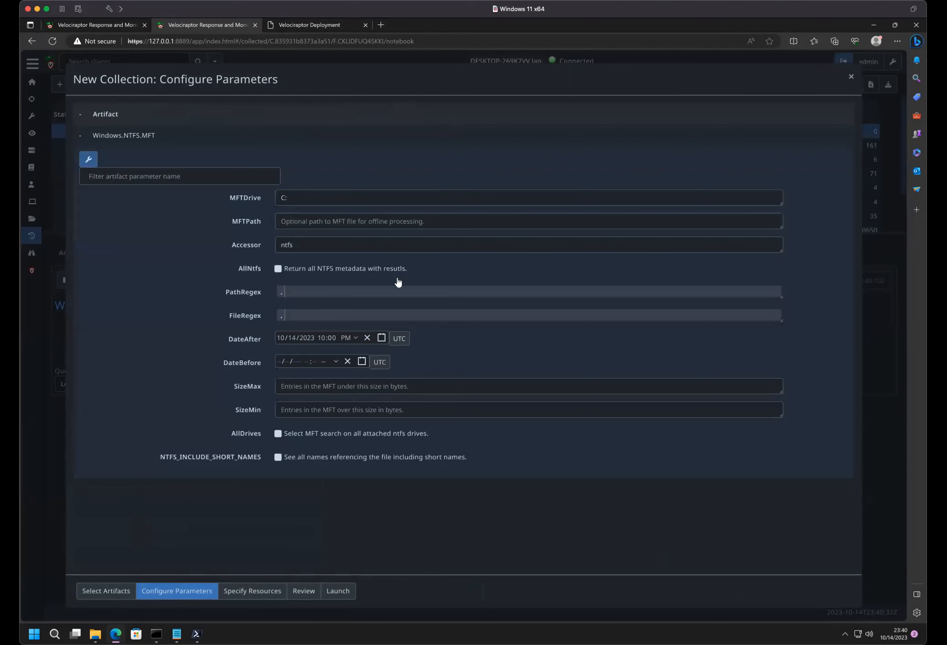
{"action": "left_click", "coordinate": [337, 591]}
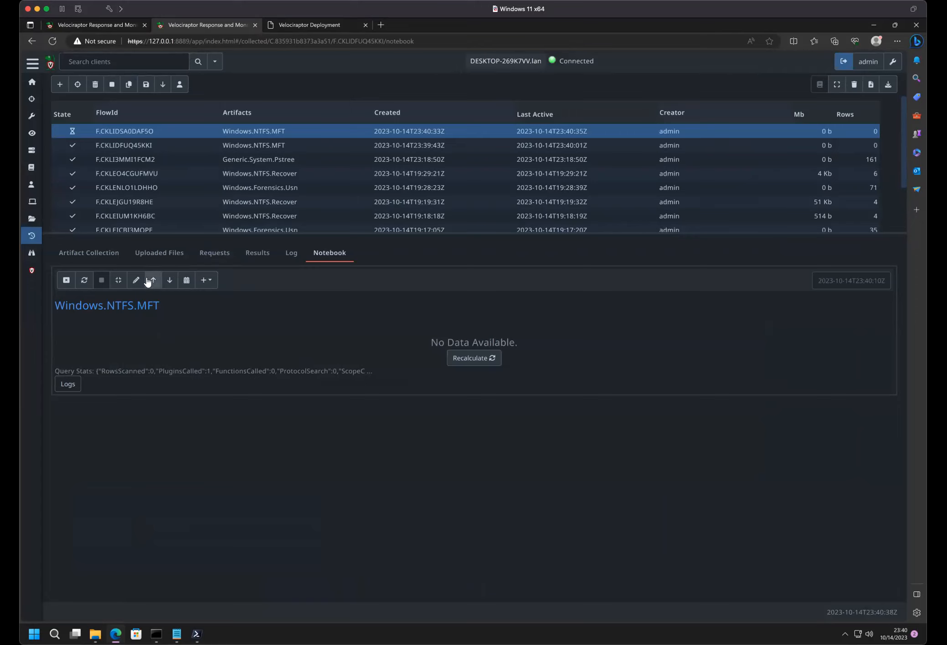
- Select the newest Windows.NTFS.MFT collection and monitor its log until the query completes
{"action": "left_click", "coordinate": [165, 132]}
{"action": "left_click", "coordinate": [300, 252]}
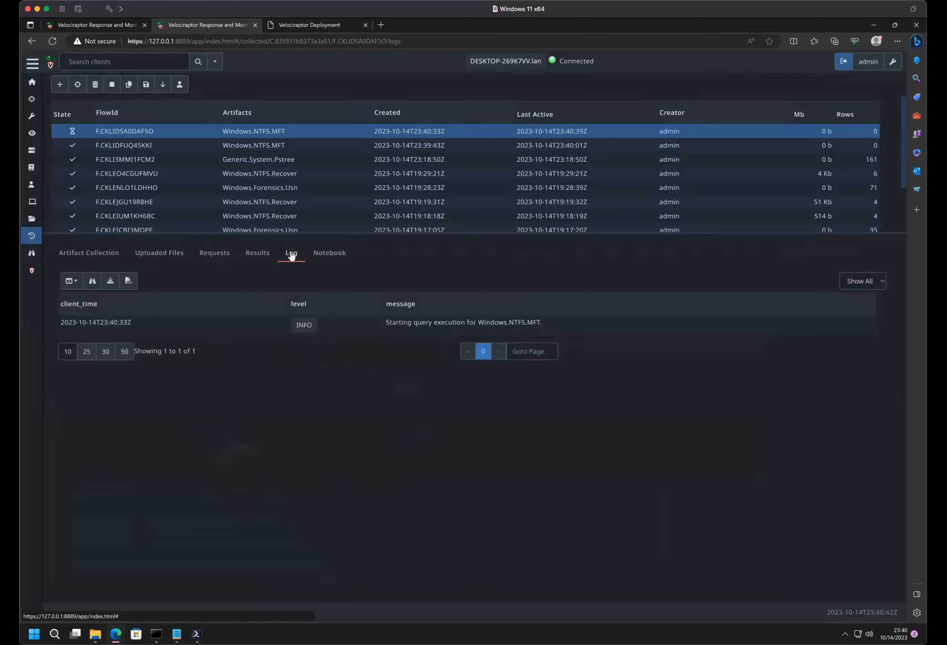
{"action": "left_click", "coordinate": [325, 259]}
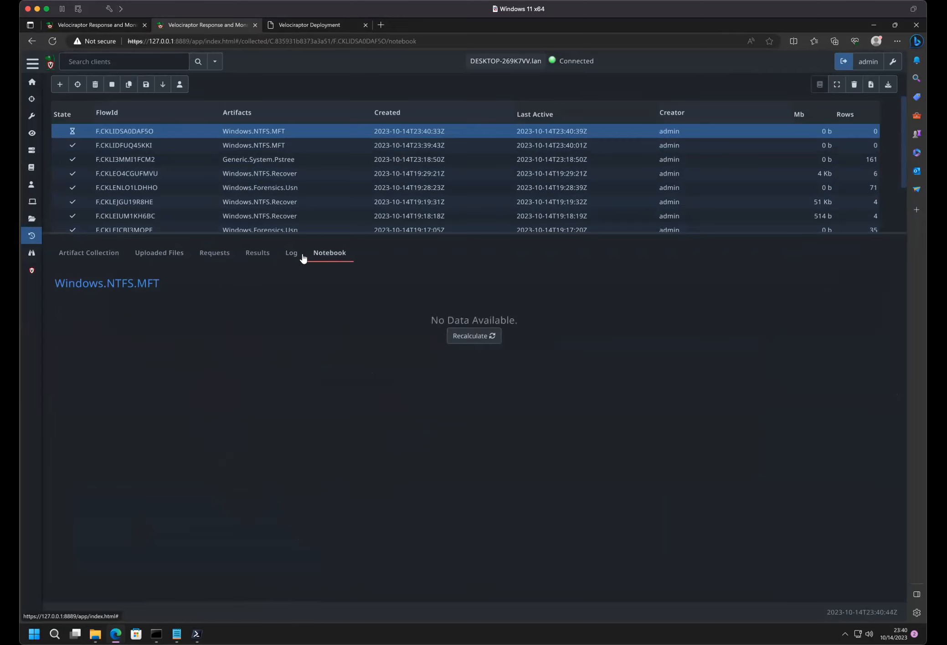
{"action": "left_click", "coordinate": [297, 258]}
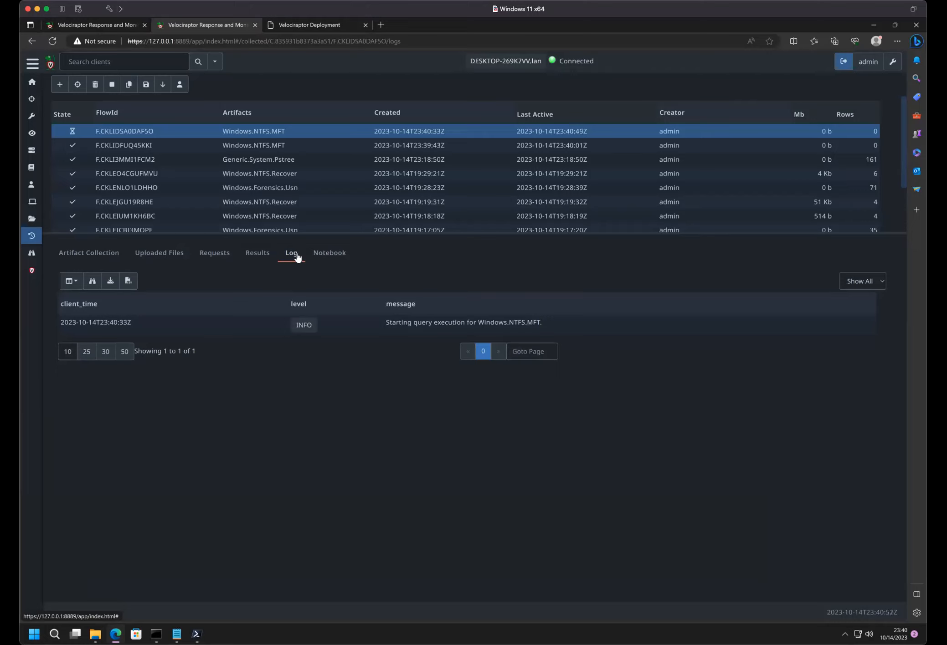
{"action": "left_click", "coordinate": [308, 255]}
{"action": "left_click", "coordinate": [292, 258]}
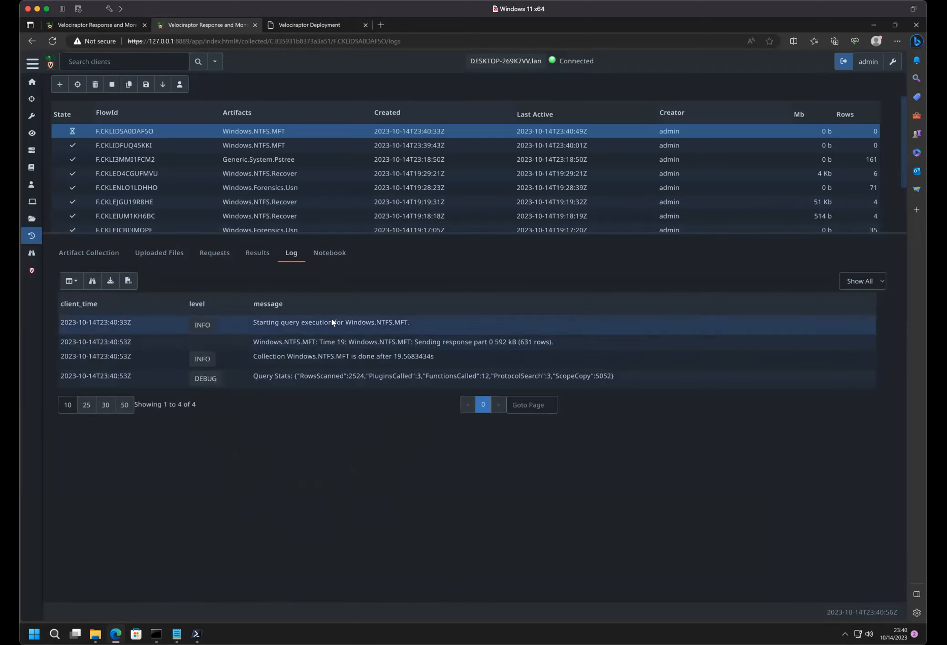
- Recalculate the new collection's notebook and look through the returned MFT entries
{"action": "left_click", "coordinate": [325, 255]}
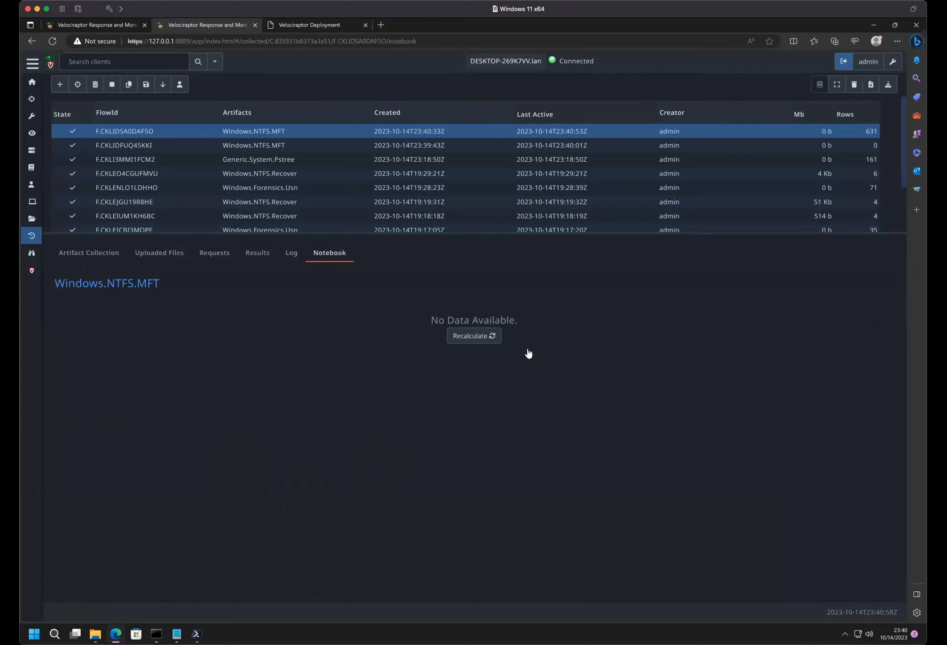
{"action": "left_click", "coordinate": [474, 335]}
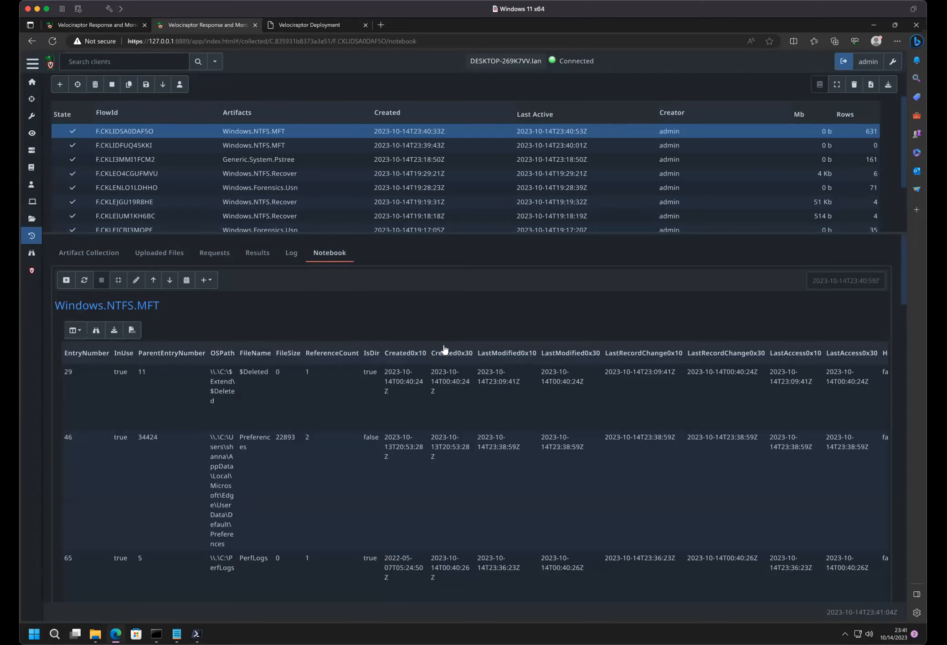
{"action": "scroll", "coordinate": [290, 402], "scroll_direction": "down", "scroll_amount": 2}
{"action": "scroll", "coordinate": [290, 402], "scroll_direction": "down", "scroll_amount": 6}
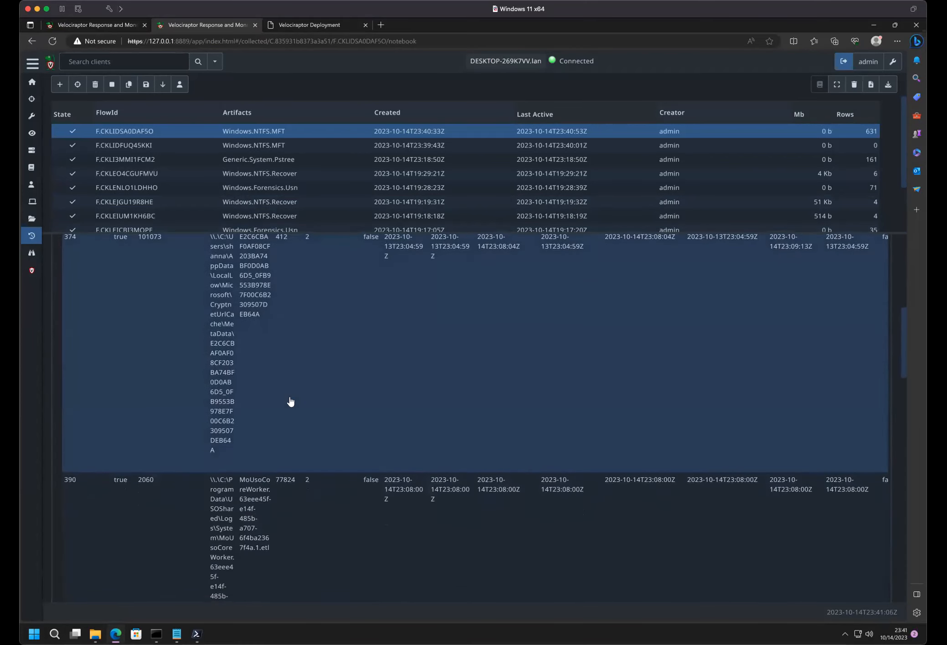
{"action": "scroll", "coordinate": [290, 402], "scroll_direction": "up", "scroll_amount": 10}
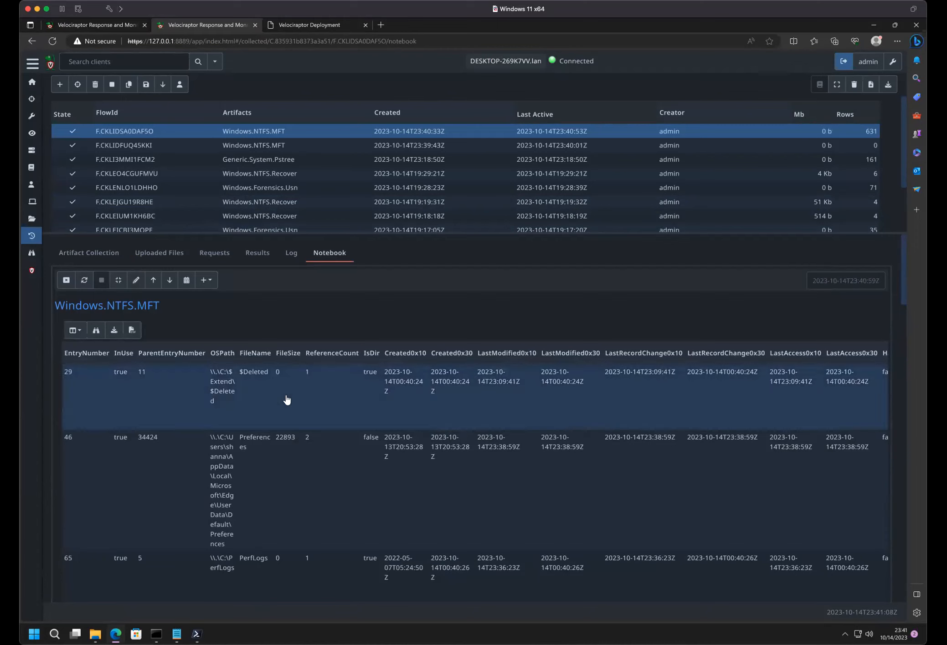
- Edit the notebook's VQL query to remove LIMIT 50 and select OSPath instead of all columns
{"action": "left_click", "coordinate": [135, 280]}
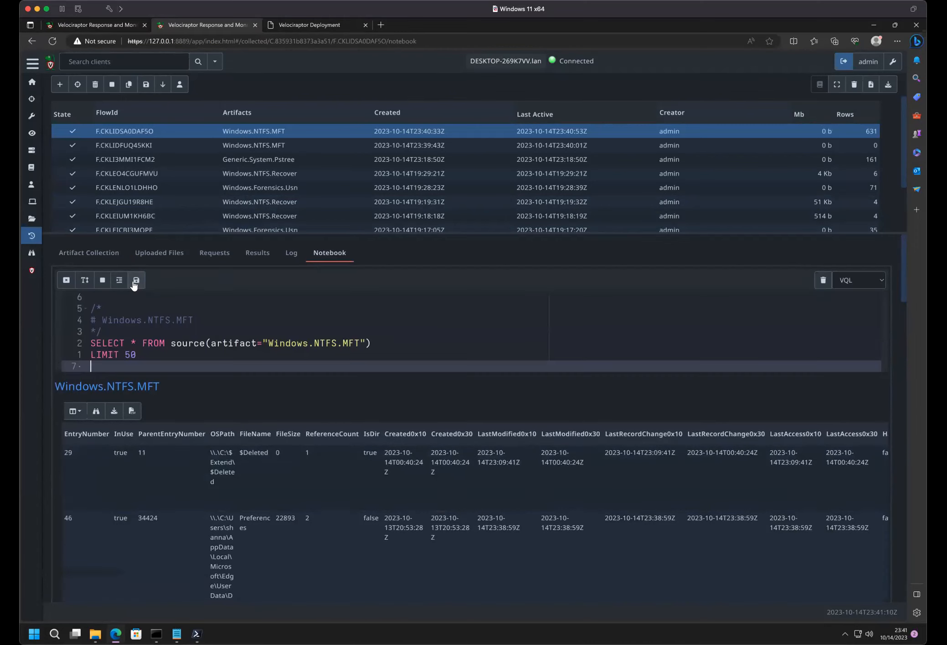
{"action": "left_click_drag", "start_coordinate": [138, 355], "coordinate": [78, 360]}
{"action": "key", "text": "BackSpace"}
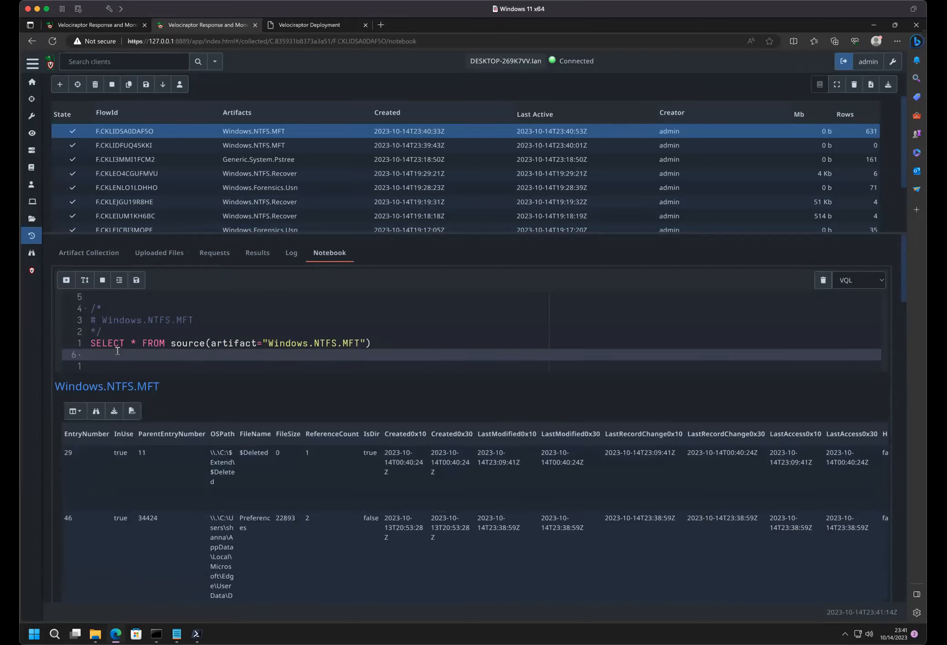
{"action": "left_click", "coordinate": [132, 343]}
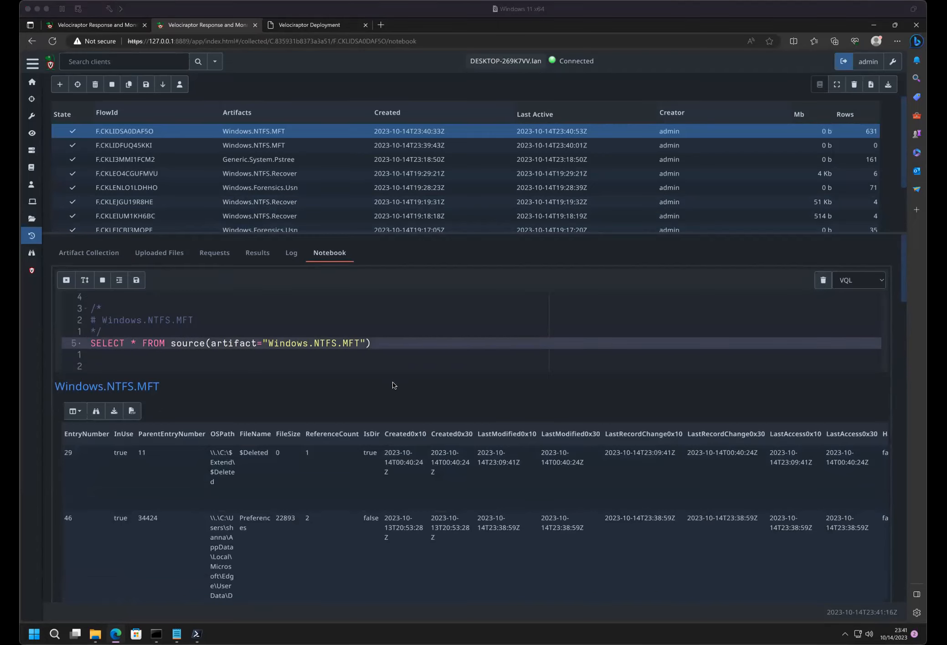
{"action": "key", "text": "Delete"}
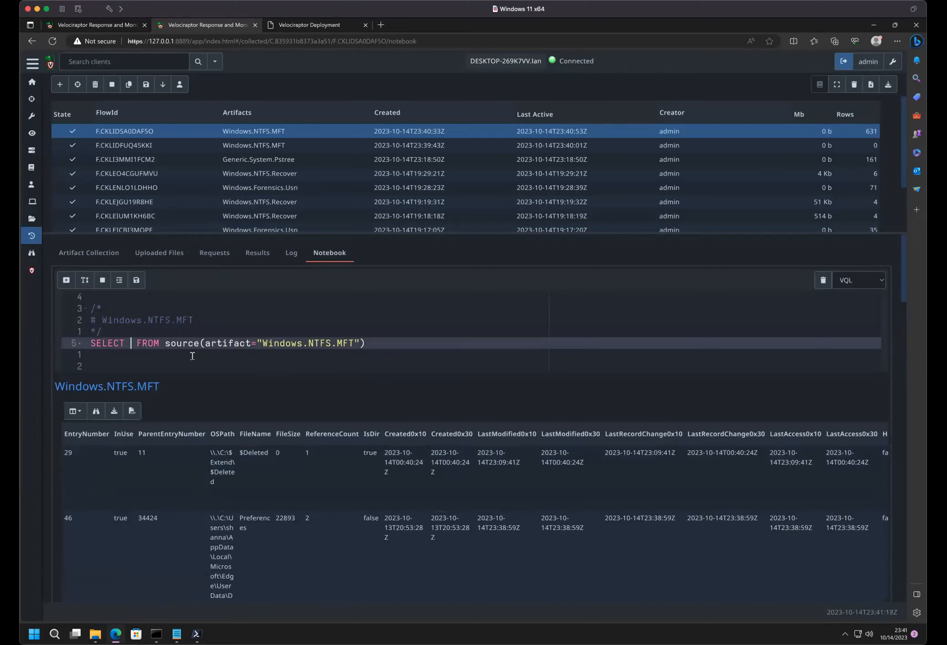
{"action": "type", "text": "O"}
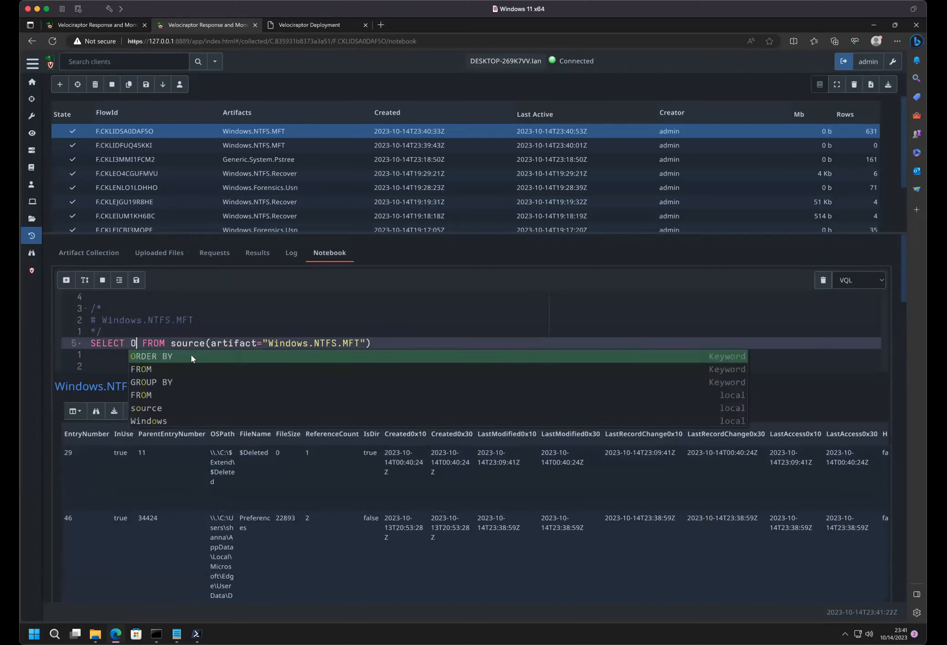
{"action": "type", "text": "SPath"}
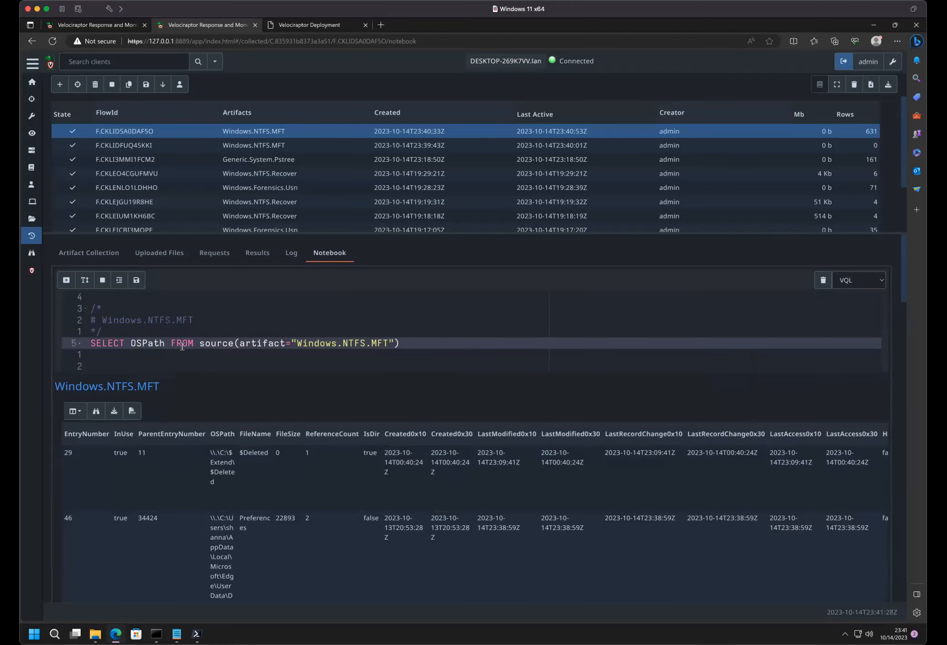
- Add the condition WHERE OSPath =~ "perflogs" to the notebook's VQL query and save the cell to run it
{"action": "left_click", "coordinate": [465, 358]}
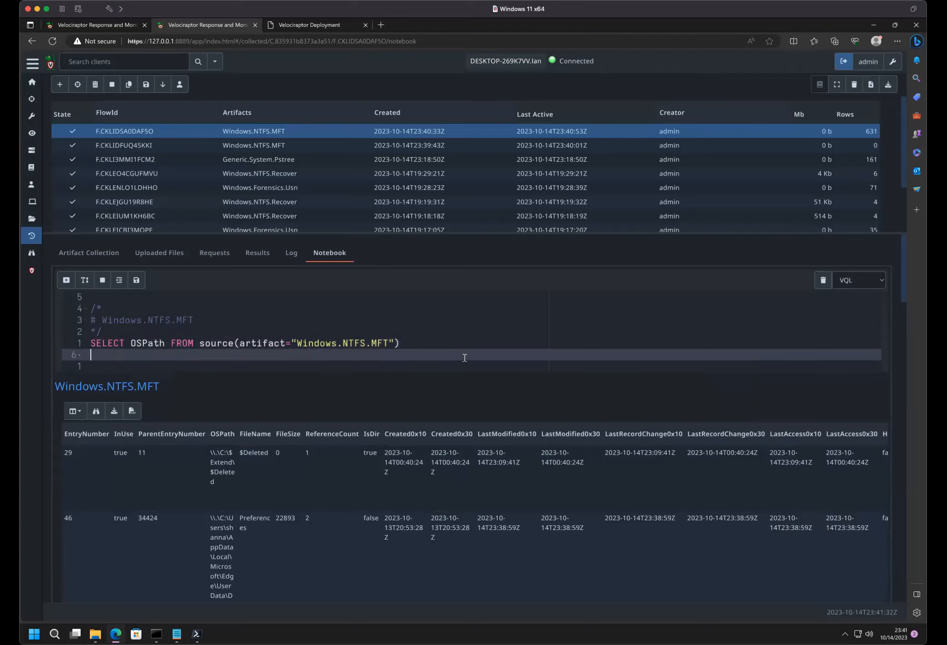
{"action": "type", "text": "WHERE OSPath =~"}
{"action": "type", "text": "\""}
{"action": "type", "text": "perflogs"}
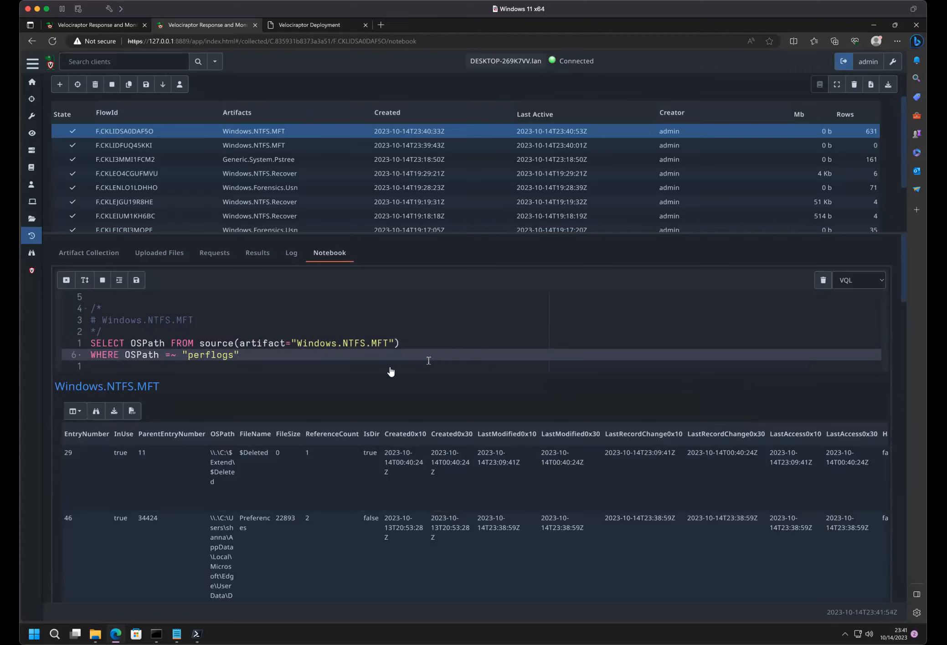
{"action": "left_click", "coordinate": [135, 285]}
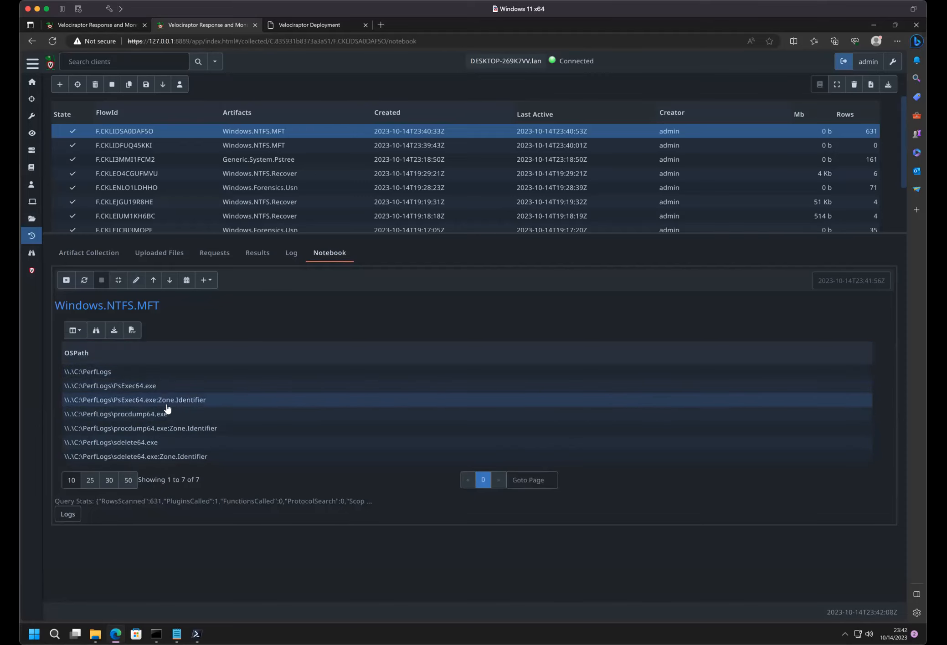
- Edit the query to select OSPath followed by all columns (OSPath, *) and rerun it
{"action": "left_click", "coordinate": [135, 280]}
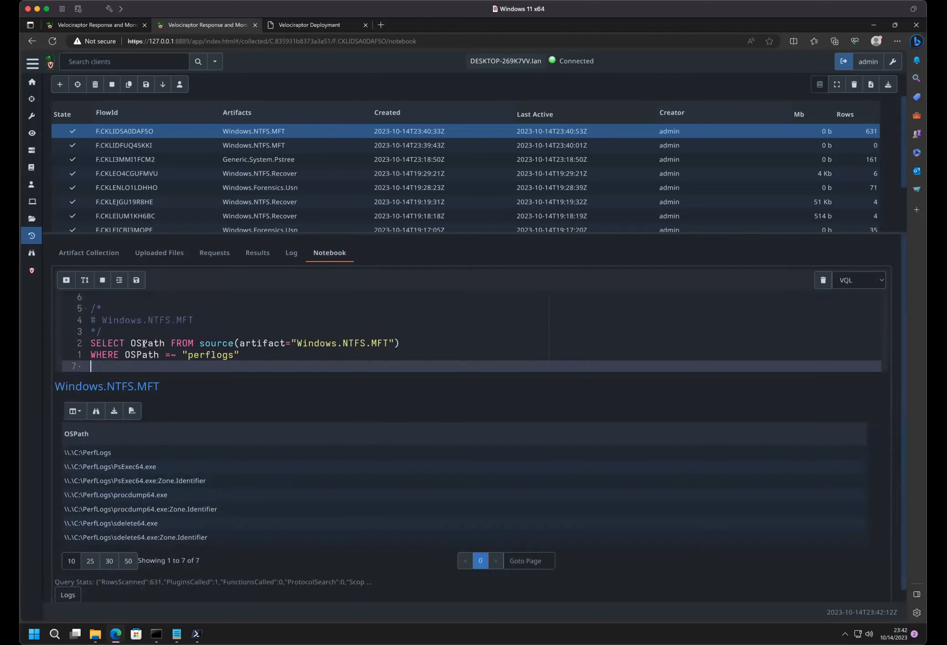
{"action": "left_click", "coordinate": [153, 343]}
{"action": "key", "text": "Right"}
{"action": "key", "text": "Right"}
{"action": "type", "text": ",*"}
{"action": "left_click", "coordinate": [137, 280]}
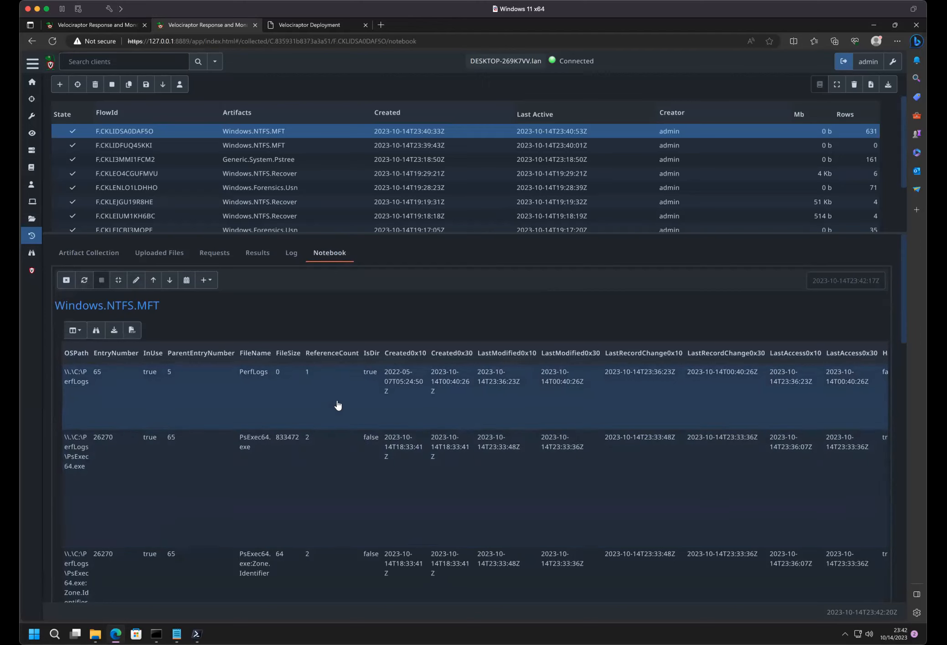
- Examine the PerfLogs MFT rows, including their timestamps, ADS flags and file name columns
{"action": "scroll", "coordinate": [338, 405], "scroll_direction": "down", "scroll_amount": 5}
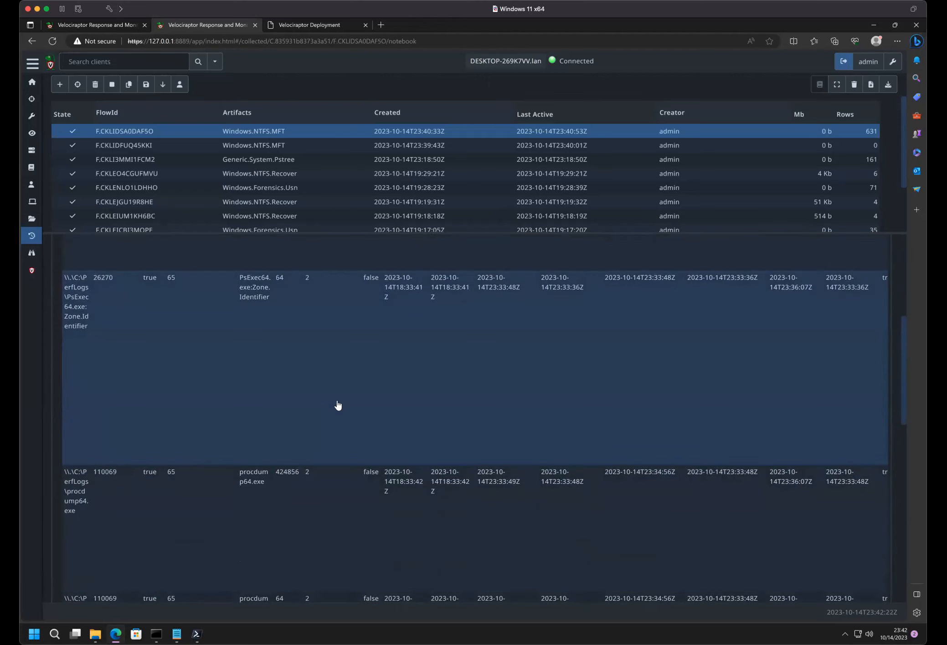
{"action": "scroll", "coordinate": [337, 405], "scroll_direction": "down", "scroll_amount": 10}
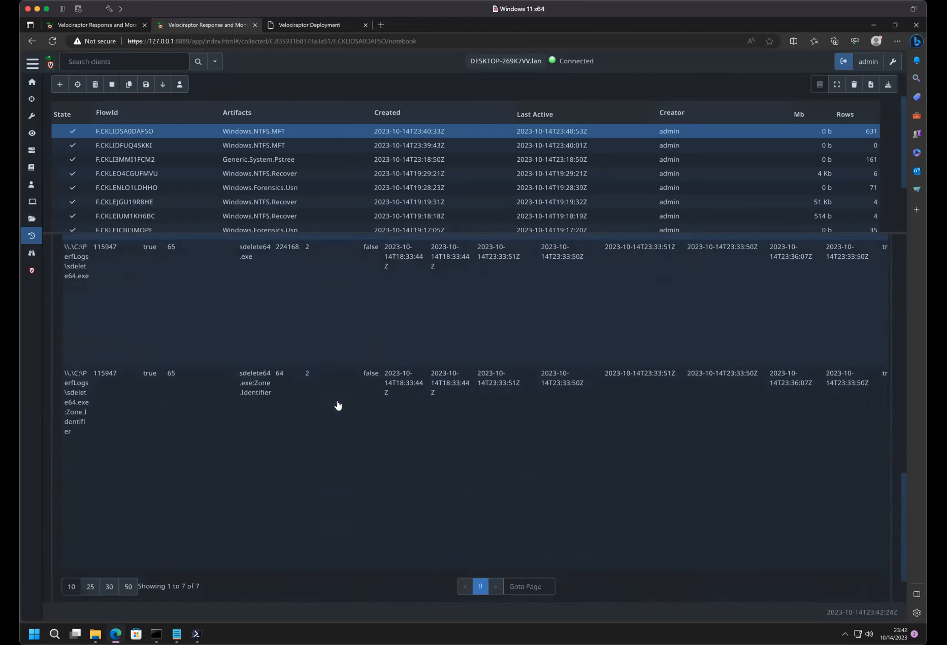
{"action": "scroll", "coordinate": [337, 405], "scroll_direction": "up", "scroll_amount": 15}
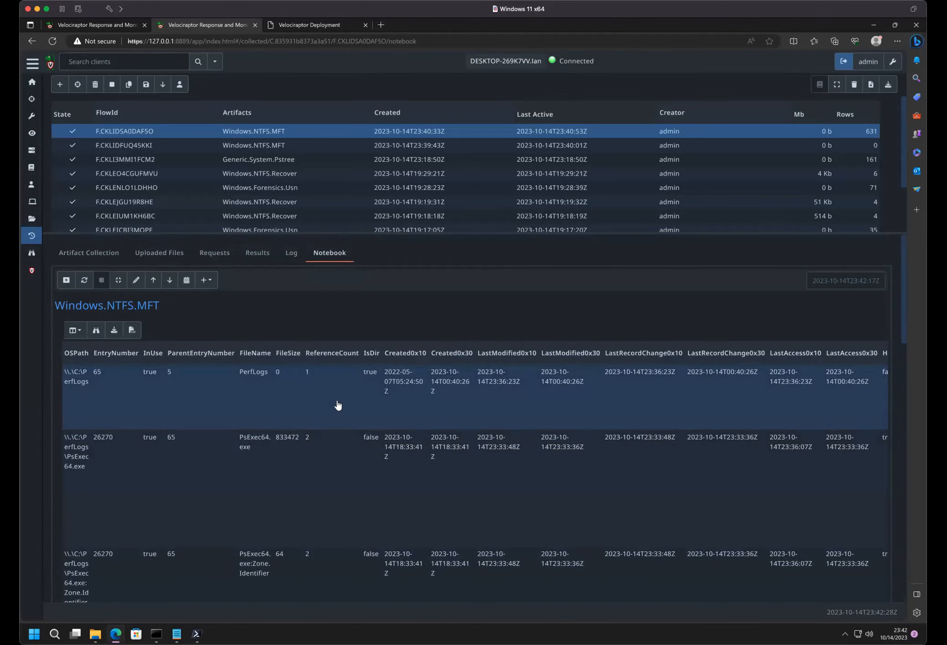
{"action": "scroll", "coordinate": [337, 406], "scroll_direction": "right", "scroll_amount": 5}
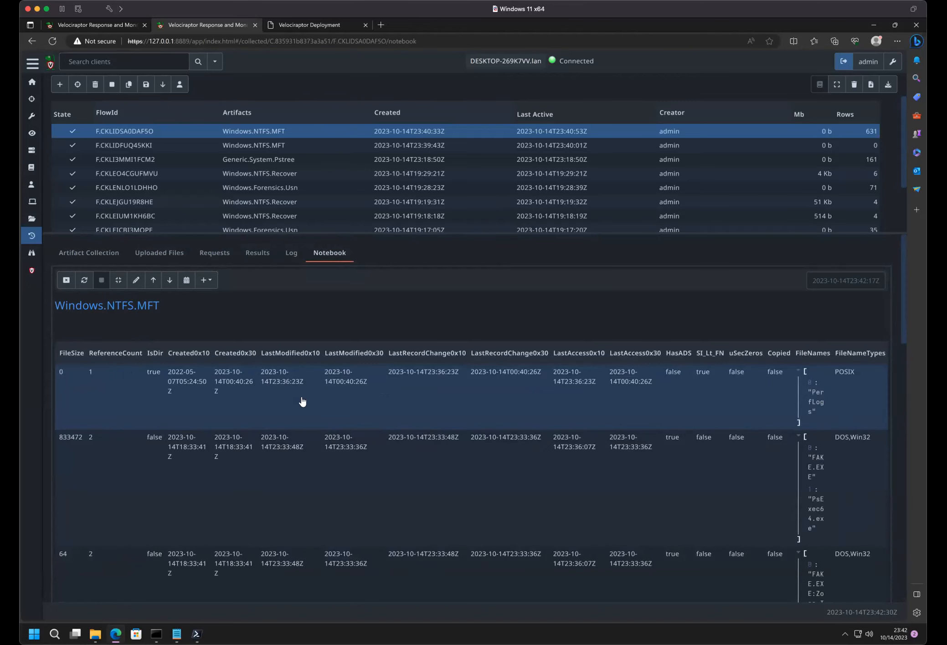
{"action": "scroll", "coordinate": [98, 402], "scroll_direction": "left", "scroll_amount": 5}
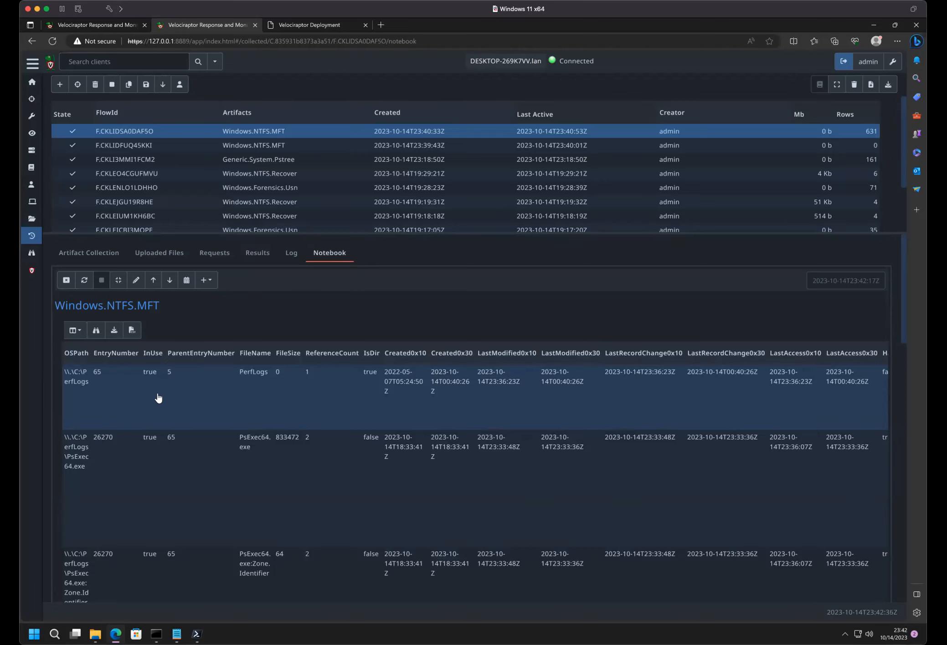
{"action": "scroll", "coordinate": [178, 380], "scroll_direction": "down", "scroll_amount": 10}
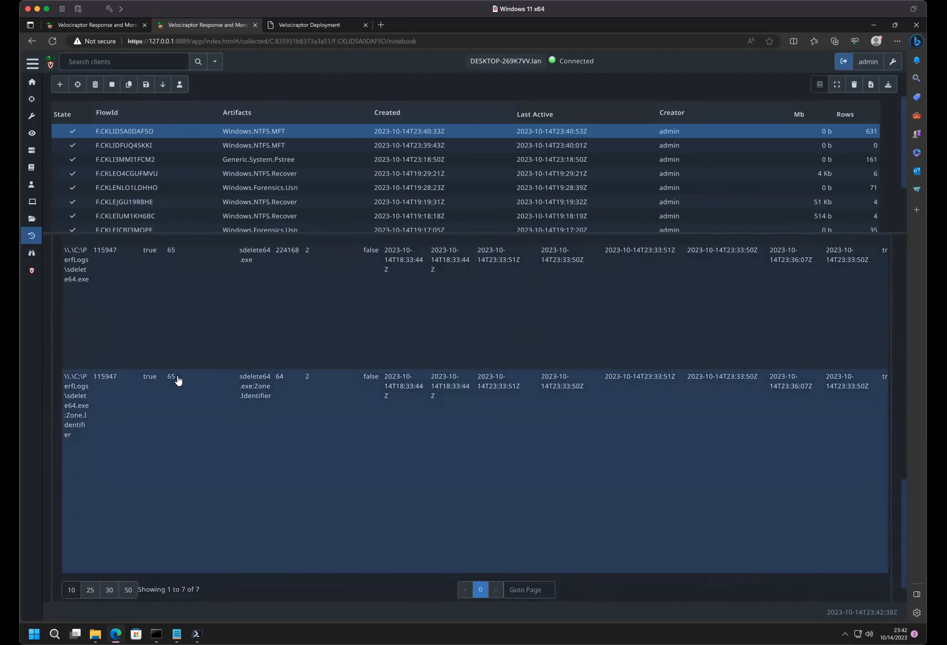
- Start a new collection with the Windows.Forensics.Usn artifact and open its parameters
{"action": "left_click", "coordinate": [60, 84]}
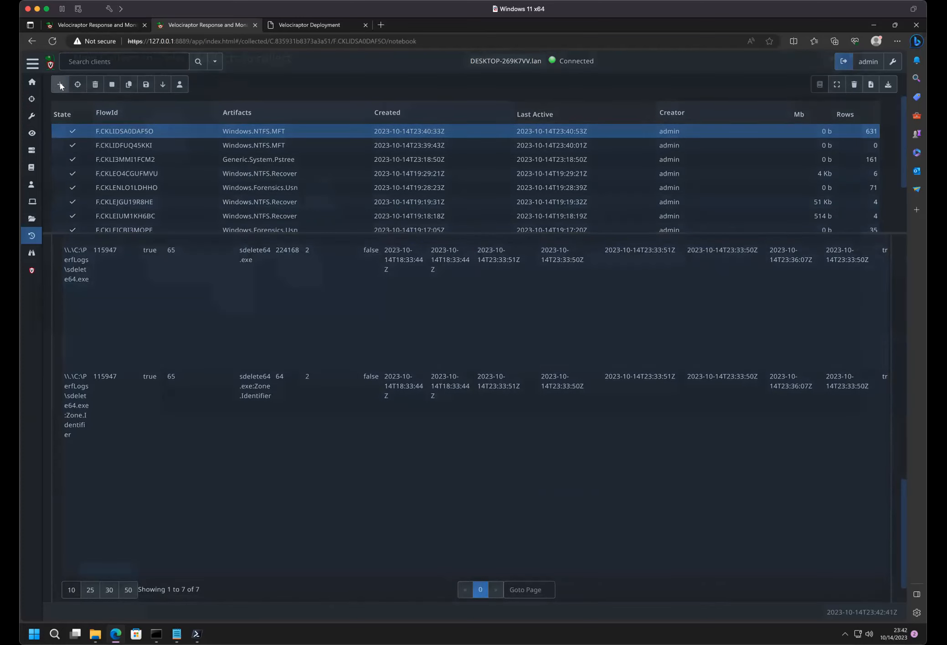
{"action": "type", "text": "us"}
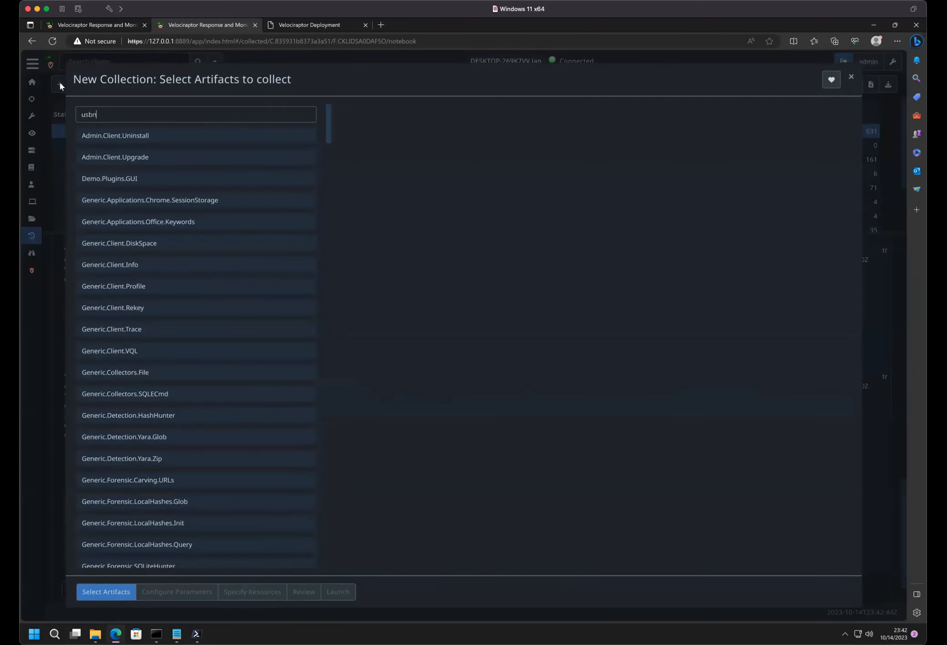
{"action": "type", "text": "n"}
{"action": "left_click", "coordinate": [163, 199]}
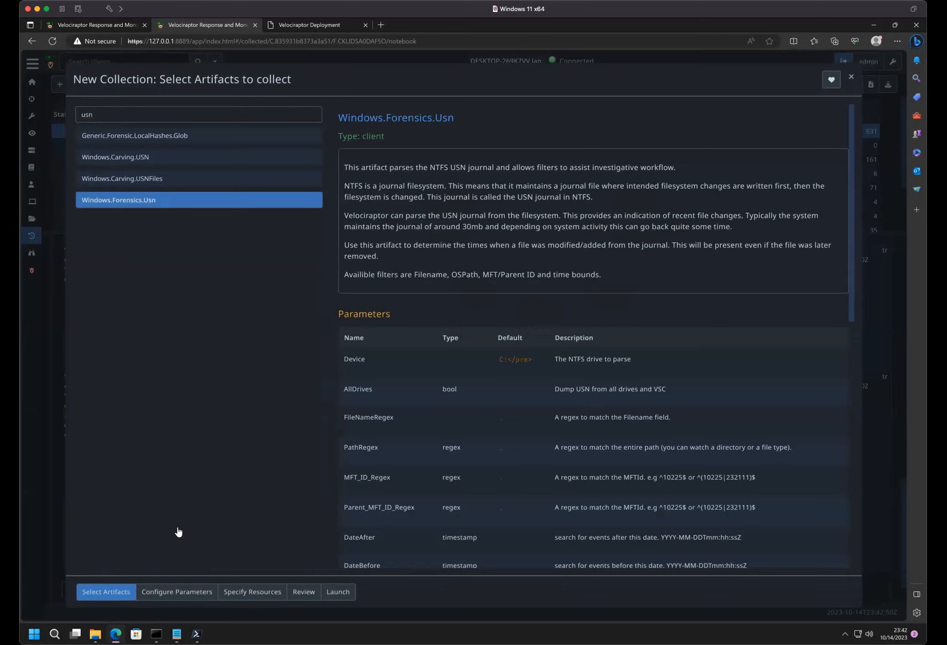
{"action": "left_click", "coordinate": [175, 595]}
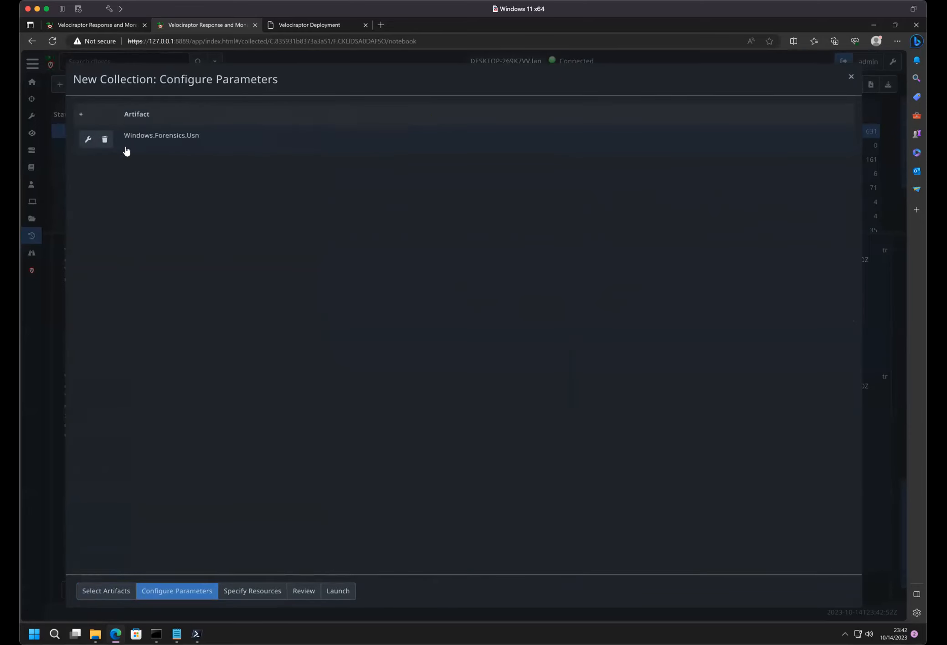
{"action": "left_click", "coordinate": [81, 143]}
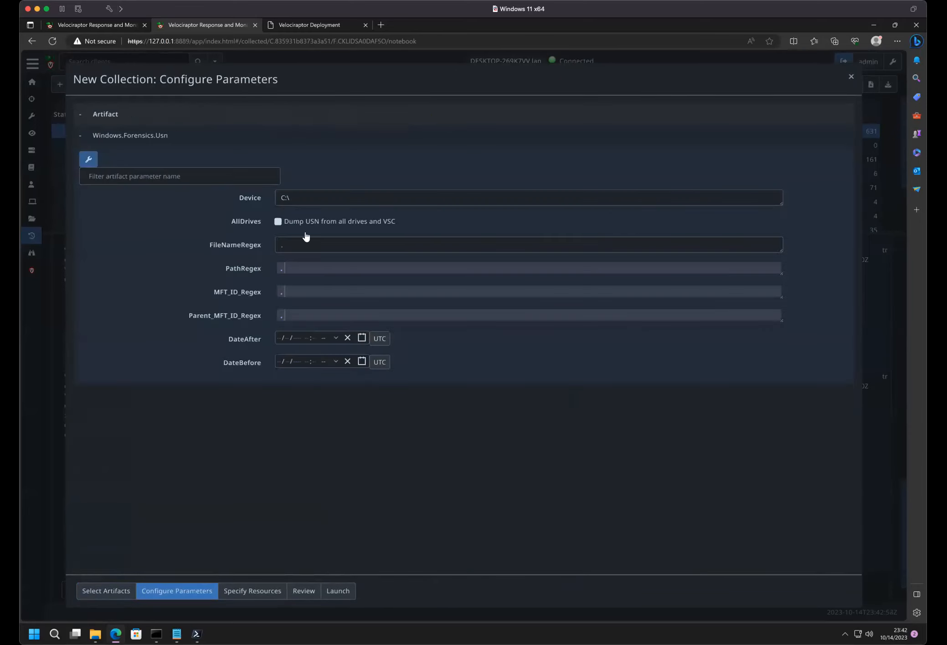
- Enable dumping USN from all drives, set PathRegex to perflogs and leave FileNameRegex as a single dot
{"action": "left_click", "coordinate": [278, 223]}
{"action": "key", "text": "BackSpace"}
{"action": "type", "text": "perflogs"}
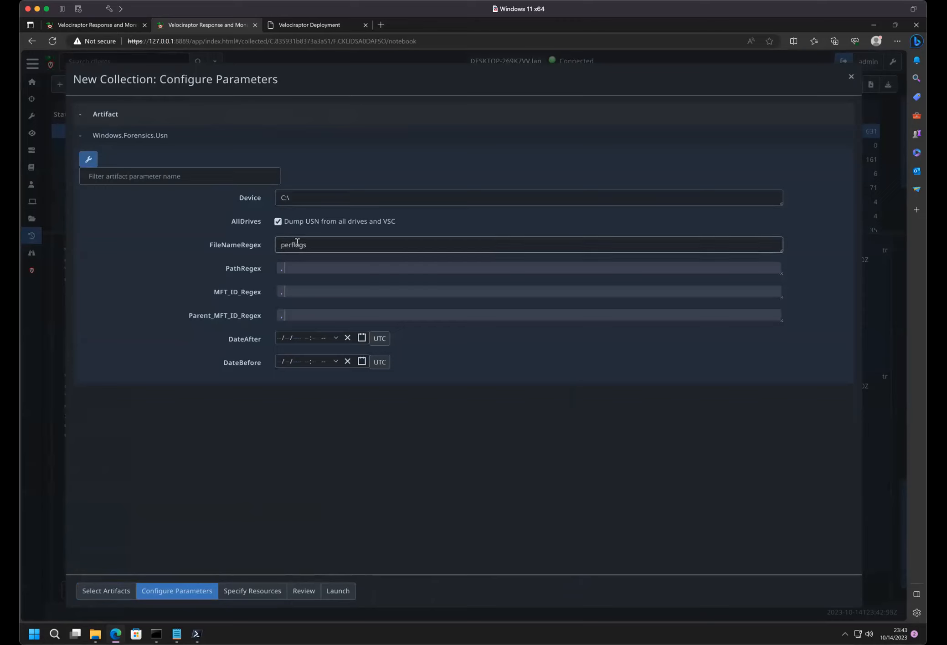
{"action": "double_click", "coordinate": [297, 244]}
{"action": "left_click", "coordinate": [296, 244]}
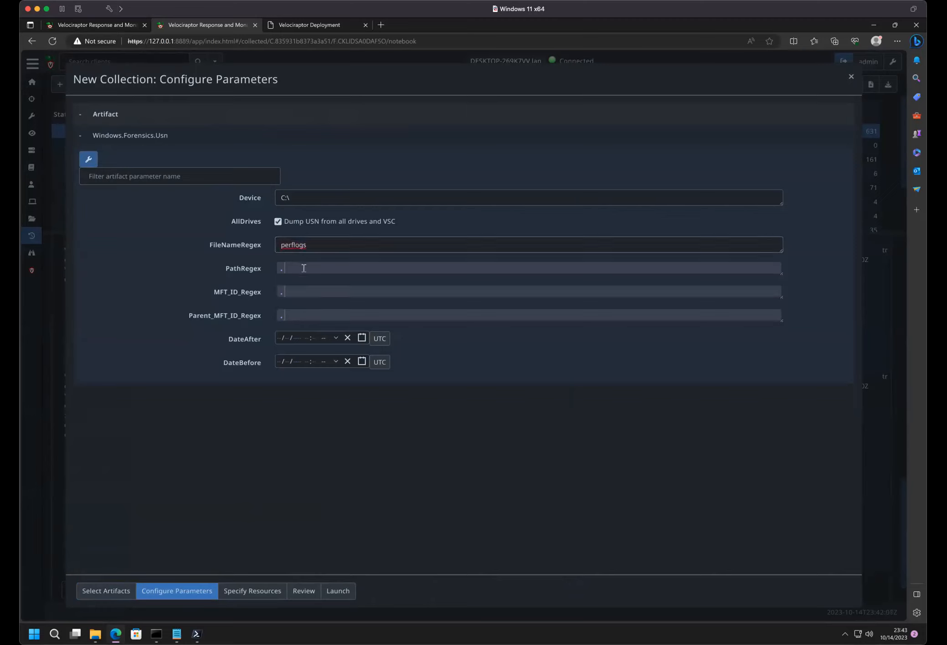
{"action": "double_click", "coordinate": [306, 245]}
{"action": "key", "text": "ctrl+c"}
{"action": "key", "text": "BackSpace"}
{"action": "left_click", "coordinate": [302, 267]}
{"action": "key", "text": "ctrl+v"}
{"action": "left_click", "coordinate": [299, 242]}
{"action": "type", "text": "."}
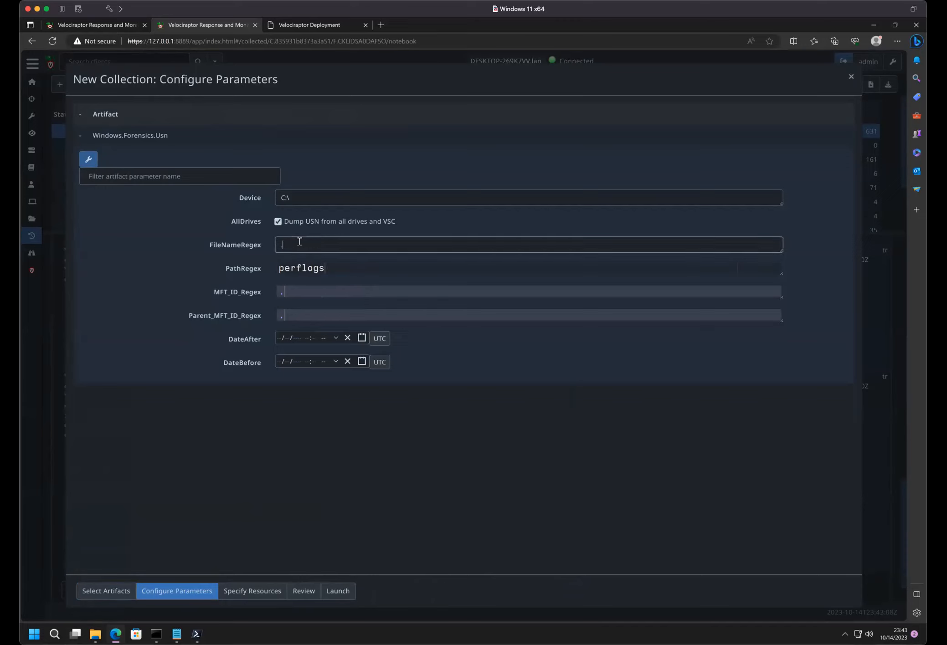
- Set DateAfter to 10/14/2023 12:00 AM and launch the USN collection
{"action": "left_click", "coordinate": [361, 338]}
{"action": "left_click", "coordinate": [400, 273]}
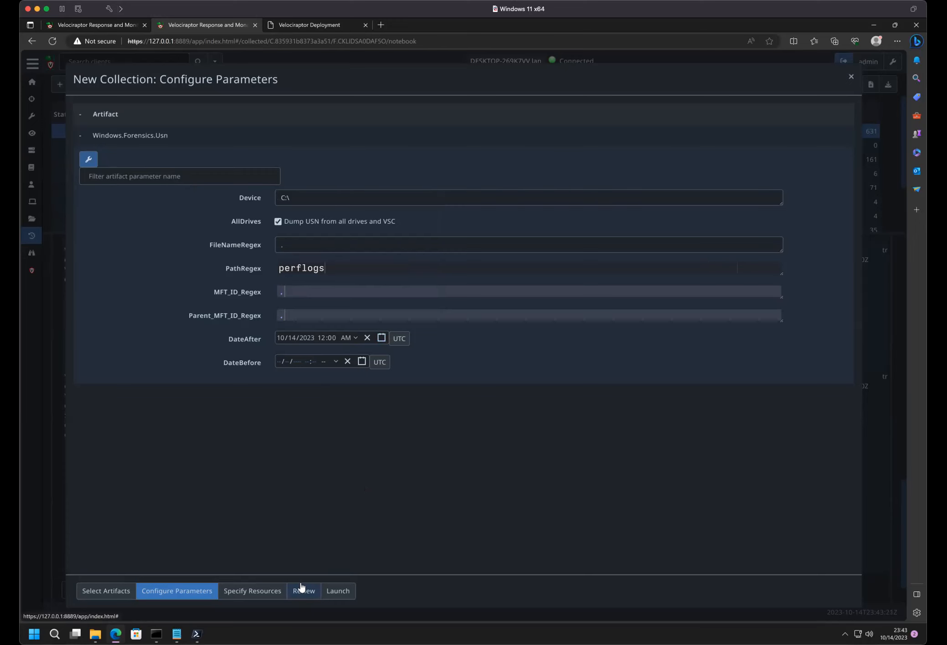
{"action": "left_click", "coordinate": [338, 592]}
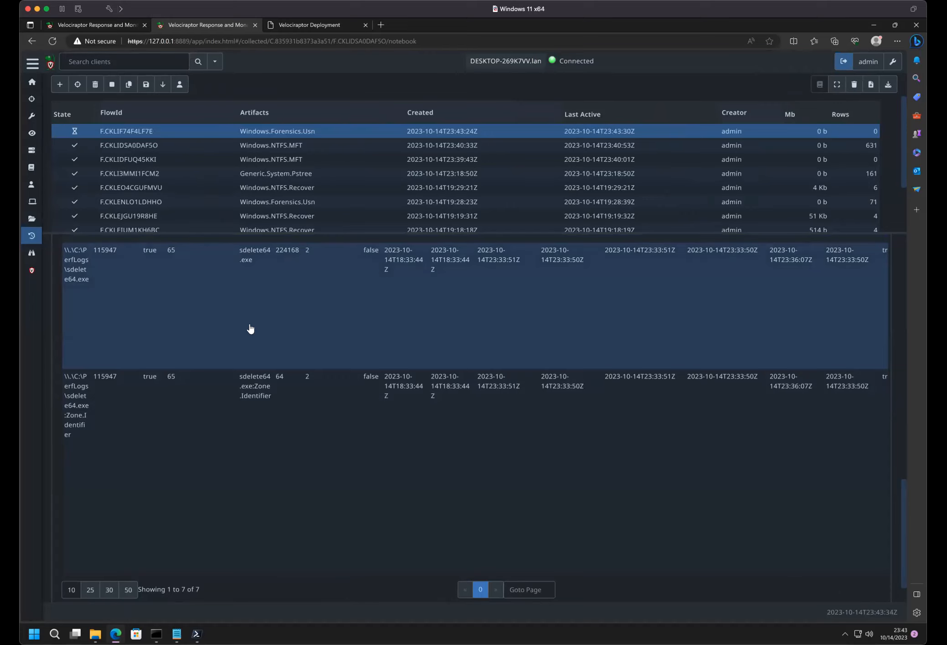
- Open the new Windows.Forensics.Usn collection's notebook, enlarge its pane and look through the journal entries
{"action": "scroll", "coordinate": [251, 328], "scroll_direction": "up", "scroll_amount": 10}
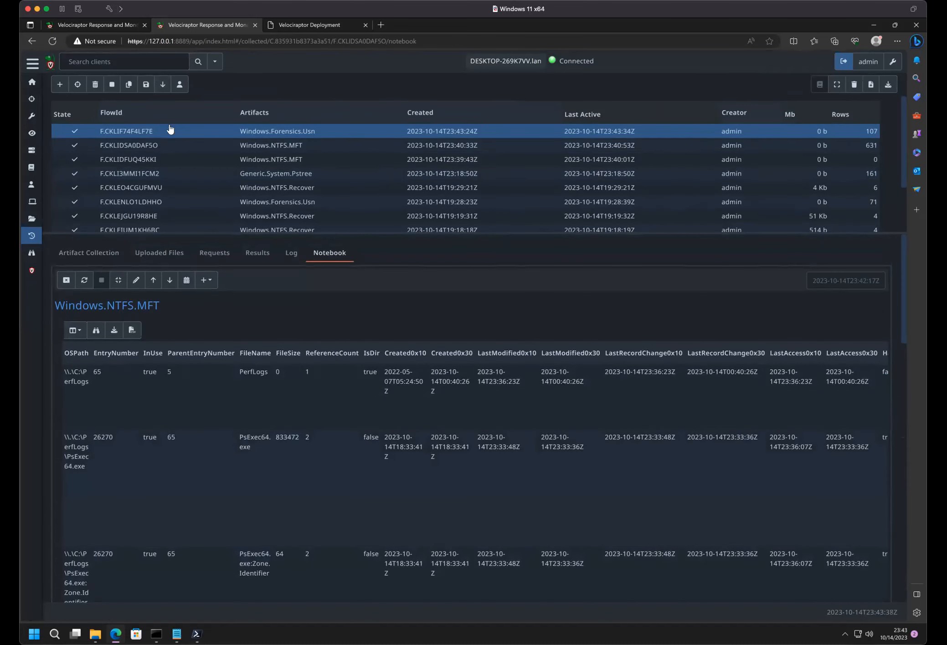
{"action": "left_click", "coordinate": [217, 133]}
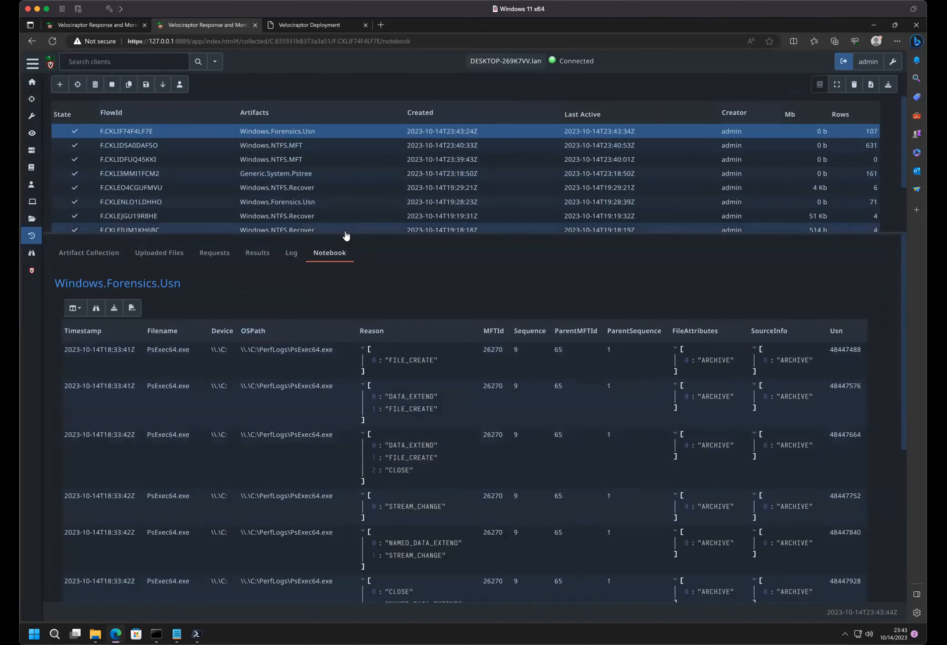
{"action": "left_click_drag", "start_coordinate": [347, 231], "coordinate": [345, 108]}
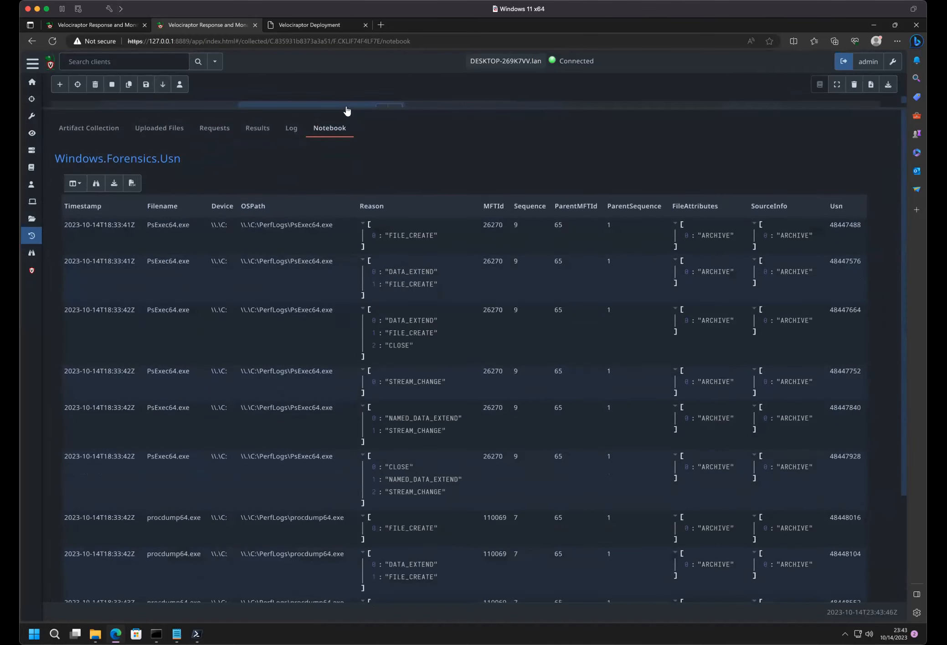
{"action": "scroll", "coordinate": [338, 343], "scroll_direction": "down", "scroll_amount": 3}
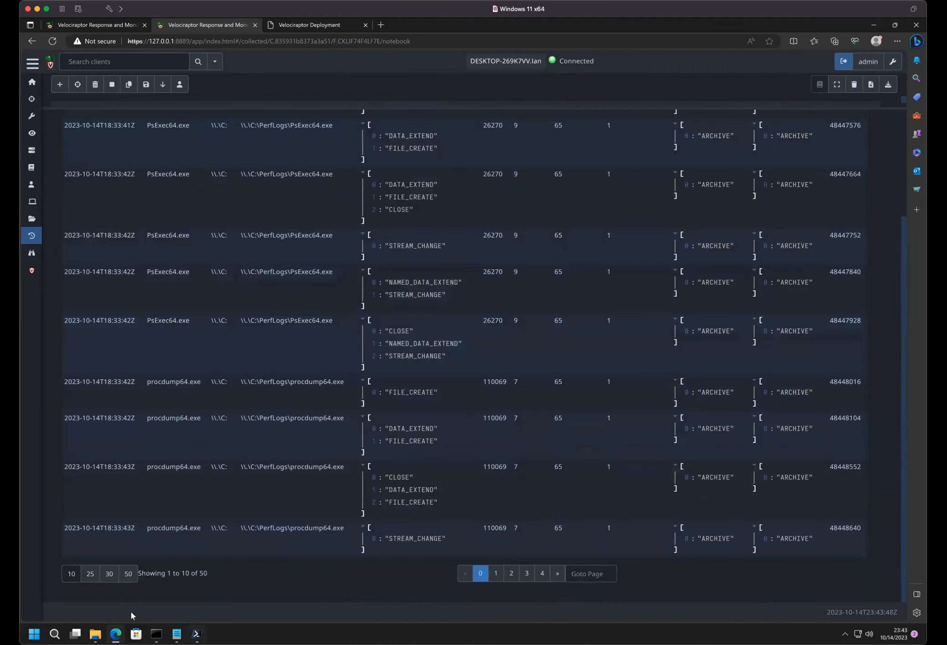
{"action": "scroll", "coordinate": [178, 553], "scroll_direction": "up", "scroll_amount": 2}
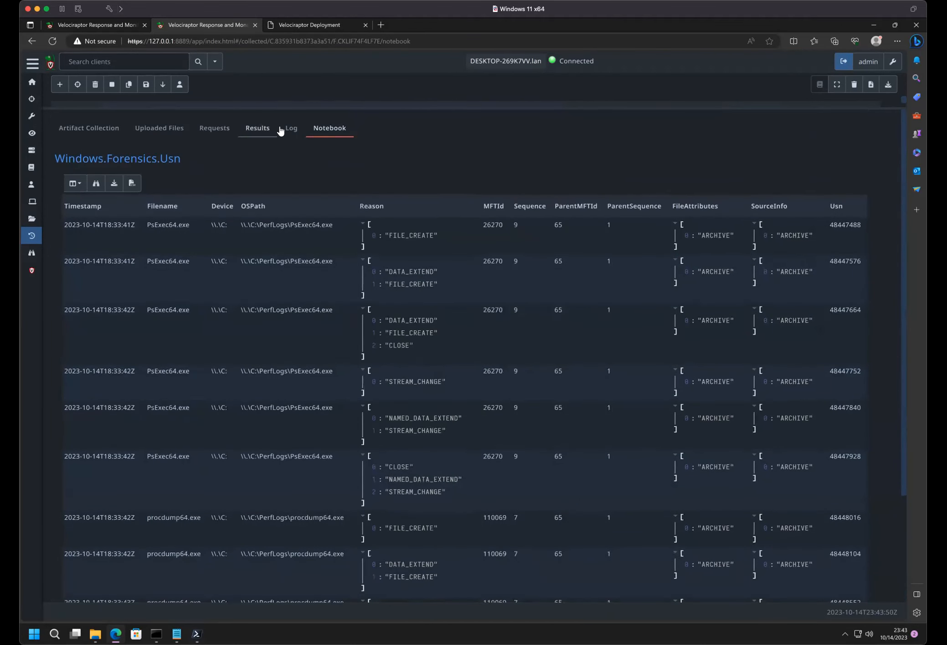
{"action": "left_click", "coordinate": [185, 163]}
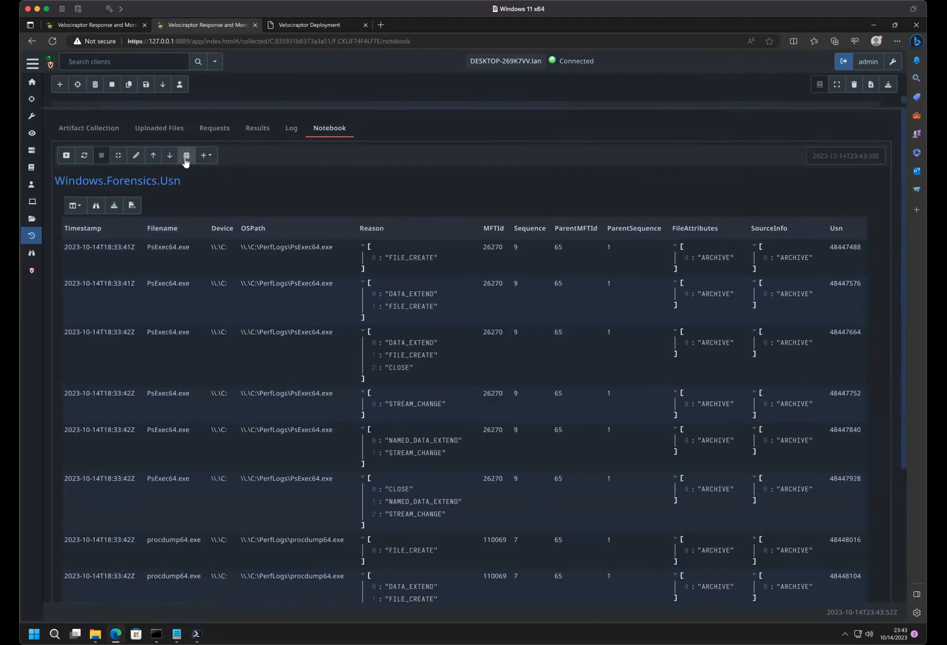
- Remove LIMIT 50 from the Windows.Forensics.Usn notebook query and rerun it
{"action": "left_click", "coordinate": [135, 157]}
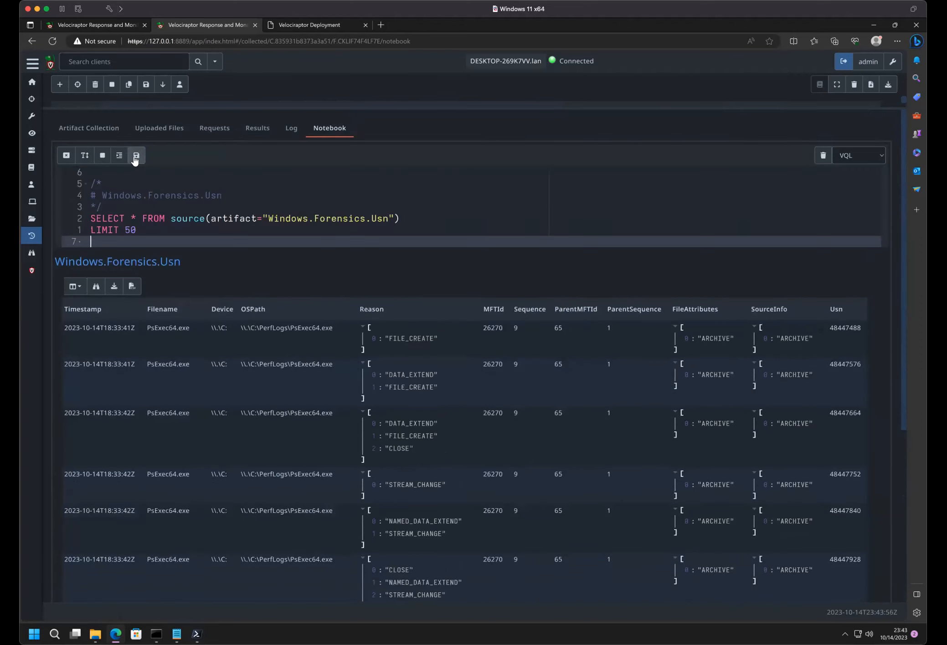
{"action": "left_click_drag", "start_coordinate": [137, 233], "coordinate": [86, 234]}
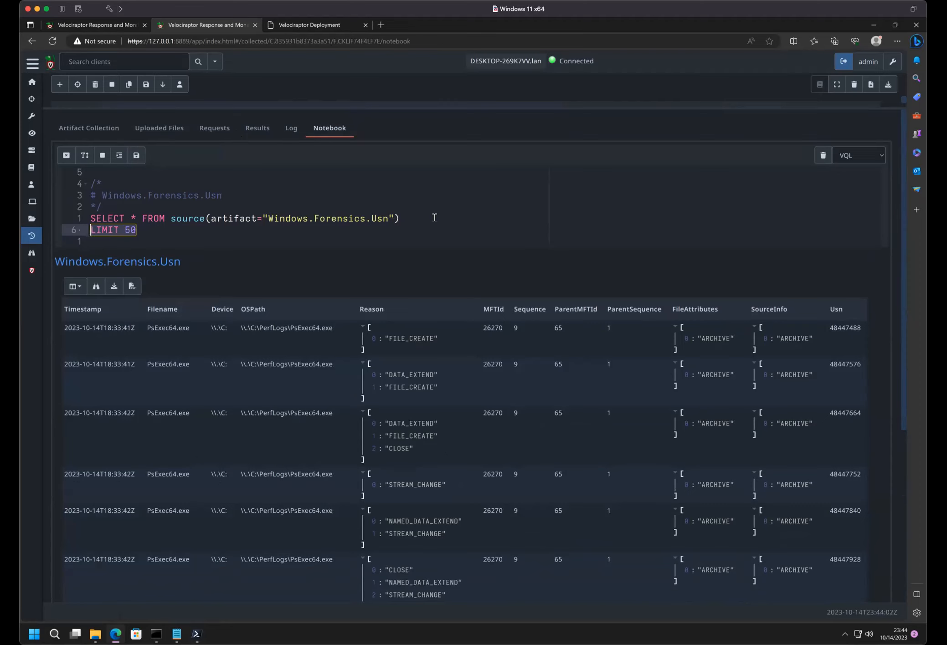
{"action": "type", "text": "WHERE"}
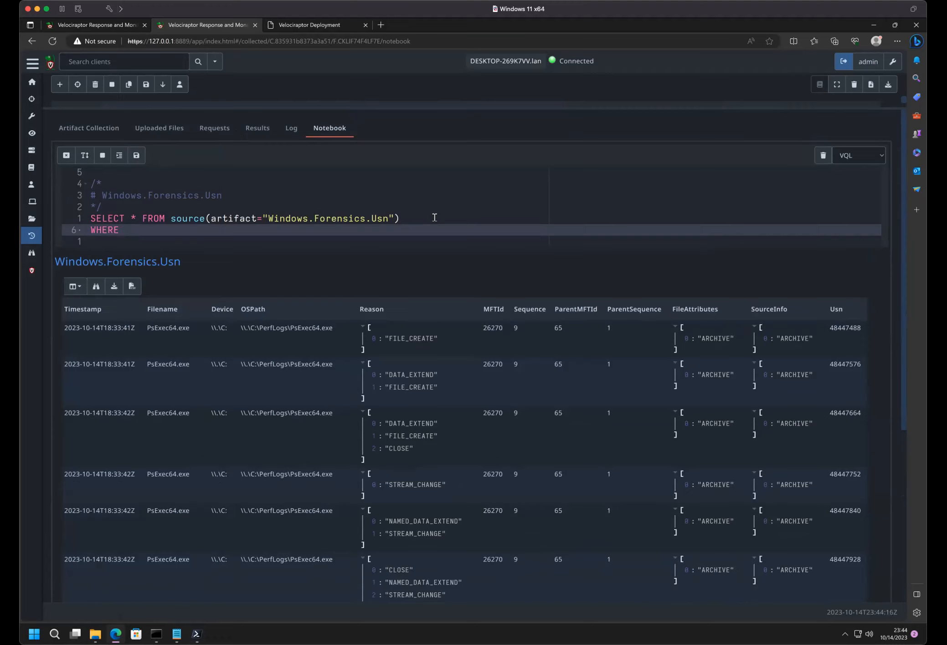
{"action": "key", "text": "BackSpace"}
{"action": "key", "text": "BackSpace"}
{"action": "key", "text": "BackSpace"}
{"action": "key", "text": "BackSpace"}
{"action": "key", "text": "BackSpace"}
{"action": "key", "text": "BackSpace"}
{"action": "left_click", "coordinate": [136, 156]}
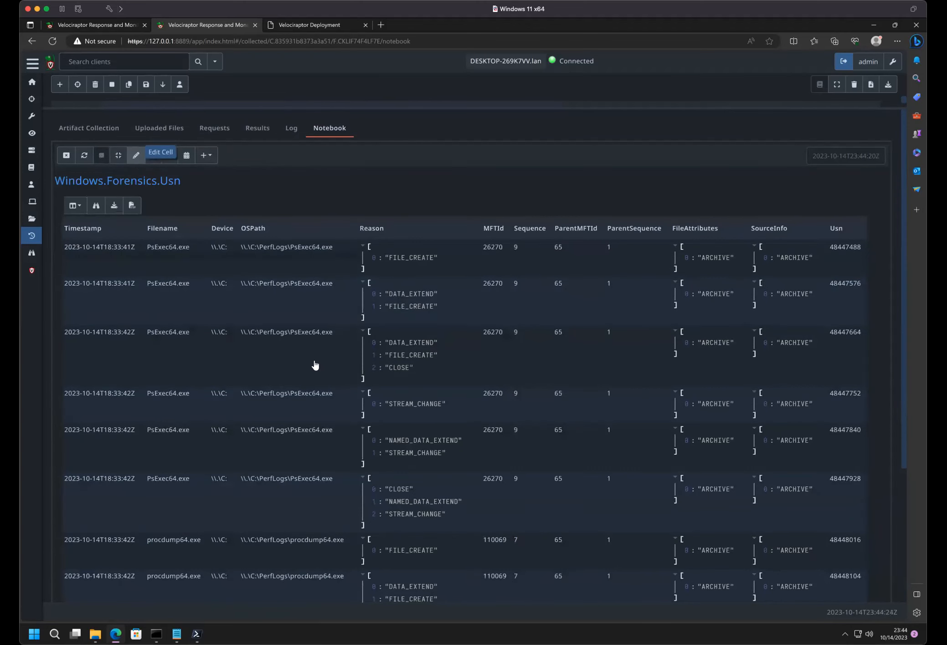
- Add the condition WHERE Reason =~ "delete" to the Windows.Forensics.Usn notebook query and rerun it
{"action": "left_click", "coordinate": [136, 155]}
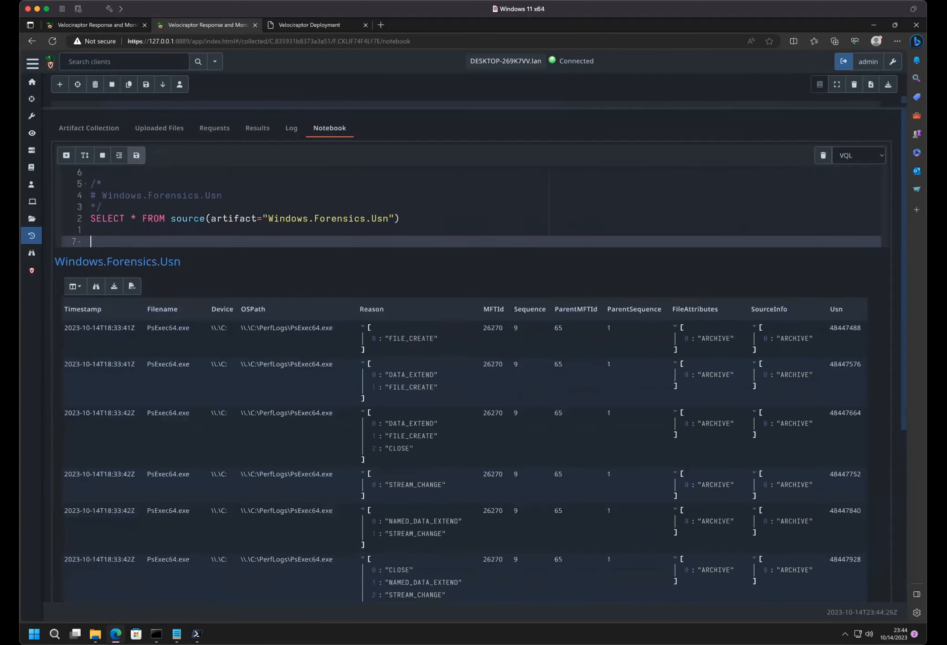
{"action": "key", "text": "BackSpace"}
{"action": "type", "text": "W"}
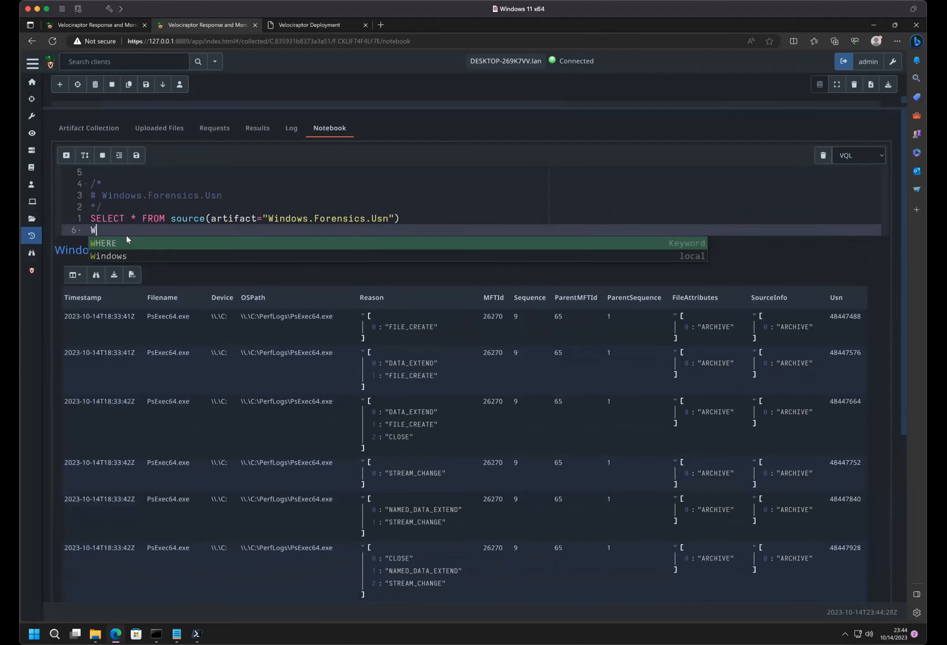
{"action": "type", "text": "HERE R"}
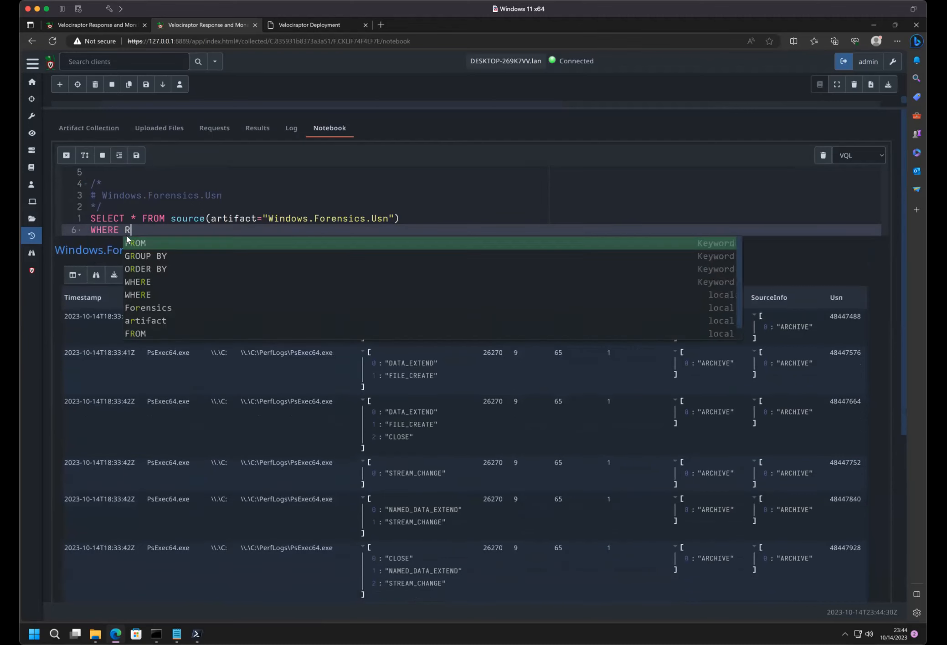
{"action": "type", "text": "eason"}
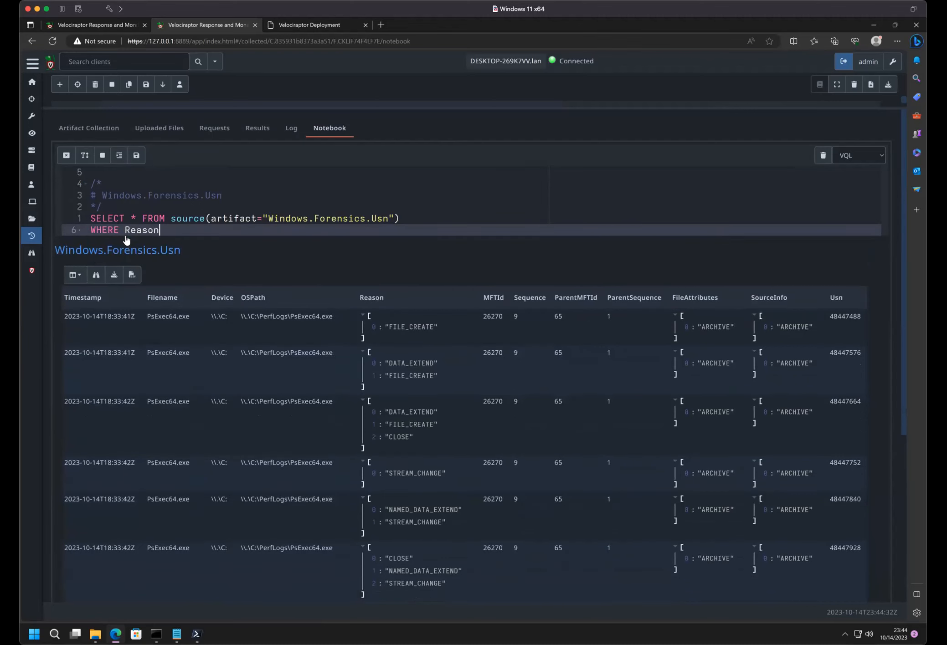
{"action": "type", "text": " =~ \"delete"}
{"action": "left_click", "coordinate": [132, 154]}
{"action": "left_click", "coordinate": [440, 382]}
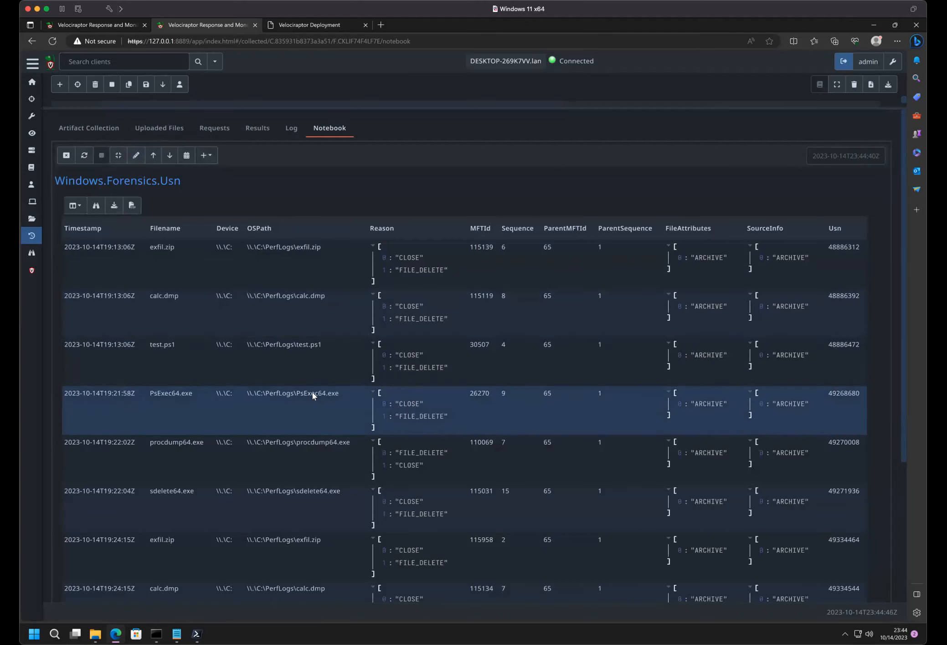
- Show 50 deletion entries per page, review them and copy the MFTId of the latest exfil.zip entry, 103743
{"action": "scroll", "coordinate": [313, 395], "scroll_direction": "down", "scroll_amount": 5}
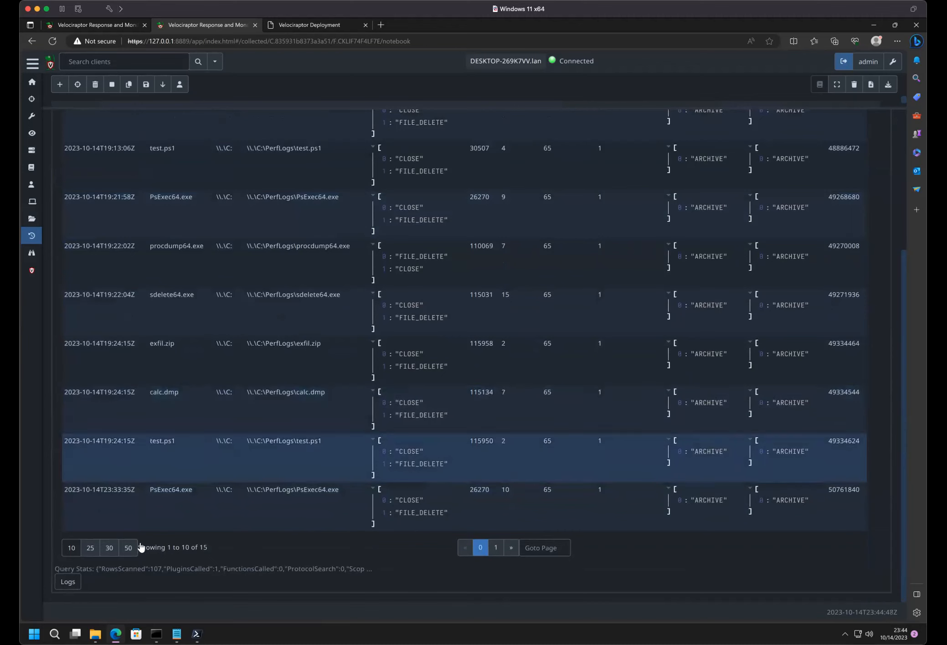
{"action": "left_click", "coordinate": [128, 547]}
{"action": "scroll", "coordinate": [219, 457], "scroll_direction": "down", "scroll_amount": 5}
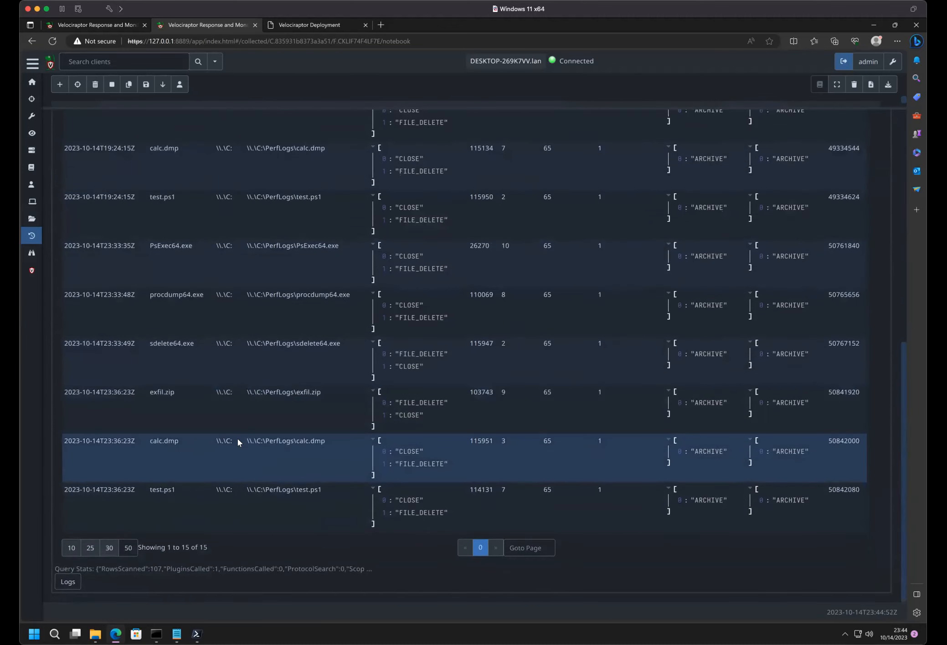
{"action": "scroll", "coordinate": [237, 439], "scroll_direction": "up", "scroll_amount": 2}
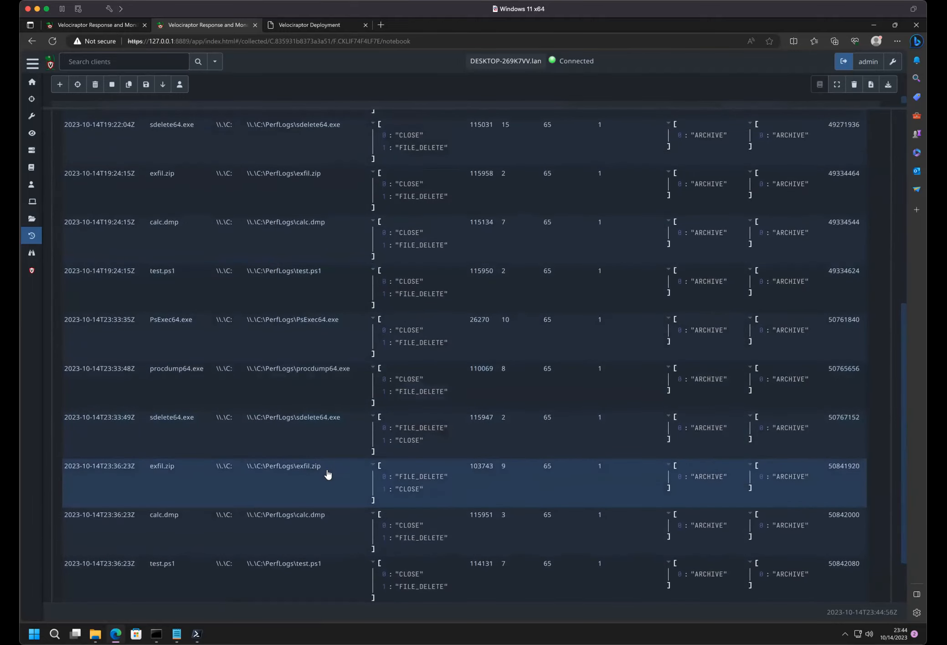
{"action": "scroll", "coordinate": [479, 471], "scroll_direction": "up", "scroll_amount": 2}
{"action": "scroll", "coordinate": [479, 483], "scroll_direction": "down", "scroll_amount": 4}
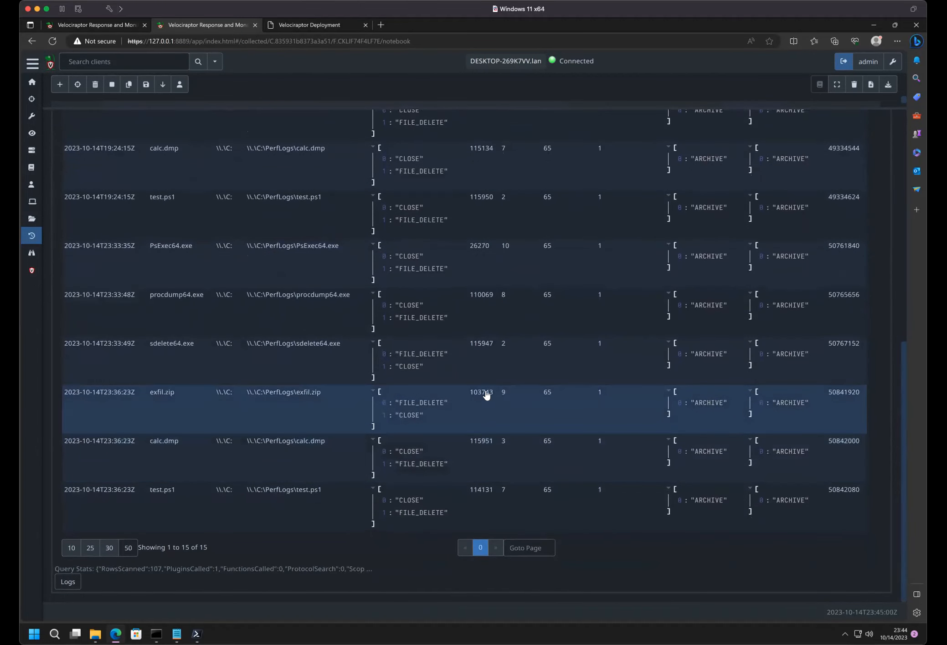
{"action": "double_click", "coordinate": [484, 393]}
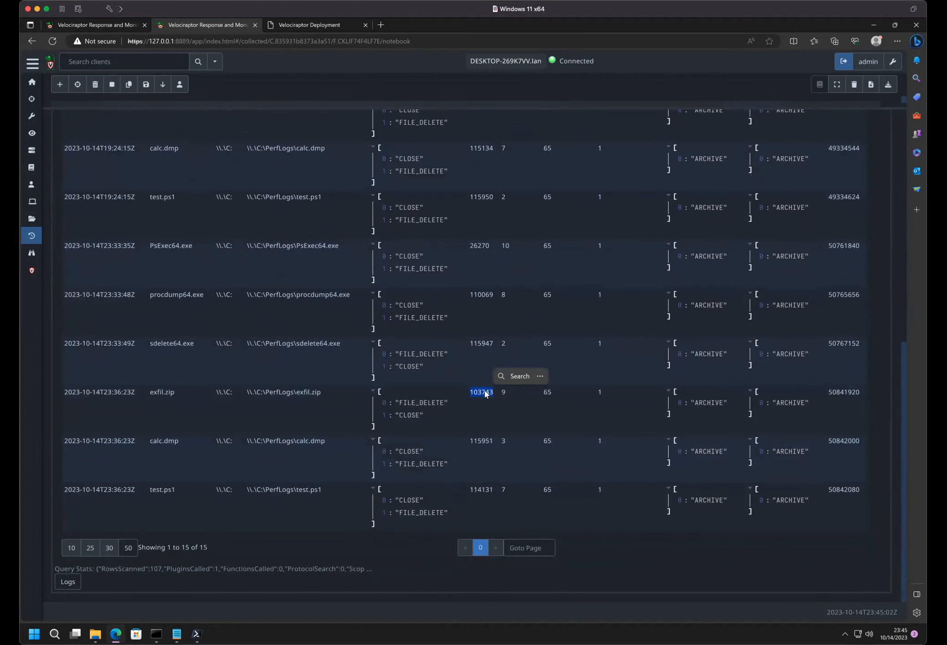
{"action": "scroll", "coordinate": [482, 393], "scroll_direction": "up", "scroll_amount": 5}
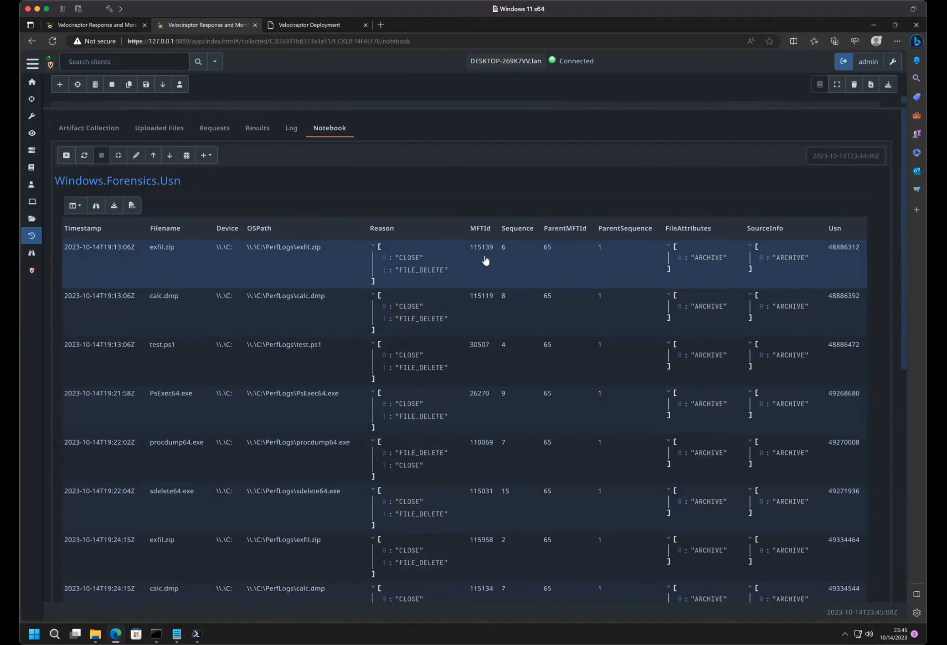
{"action": "scroll", "coordinate": [485, 259], "scroll_direction": "down", "scroll_amount": 5}
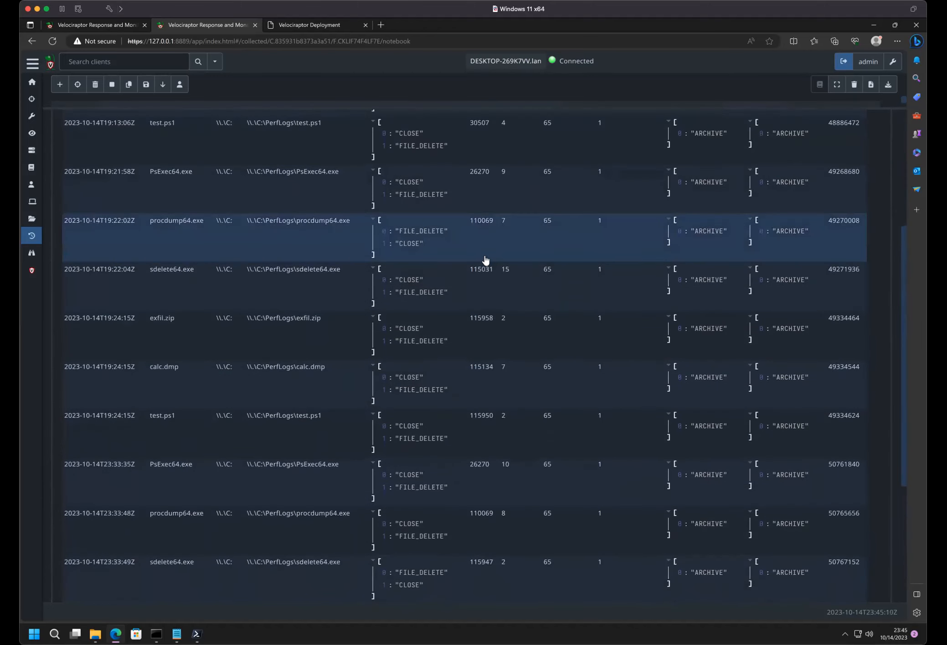
{"action": "scroll", "coordinate": [323, 434], "scroll_direction": "down", "scroll_amount": 5}
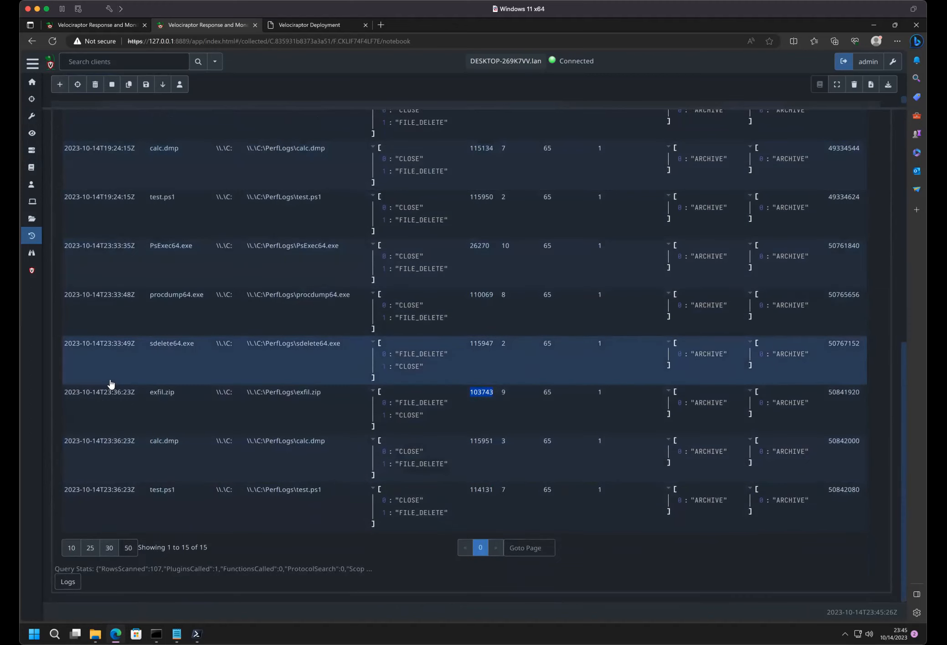
{"action": "scroll", "coordinate": [111, 385], "scroll_direction": "up", "scroll_amount": 10}
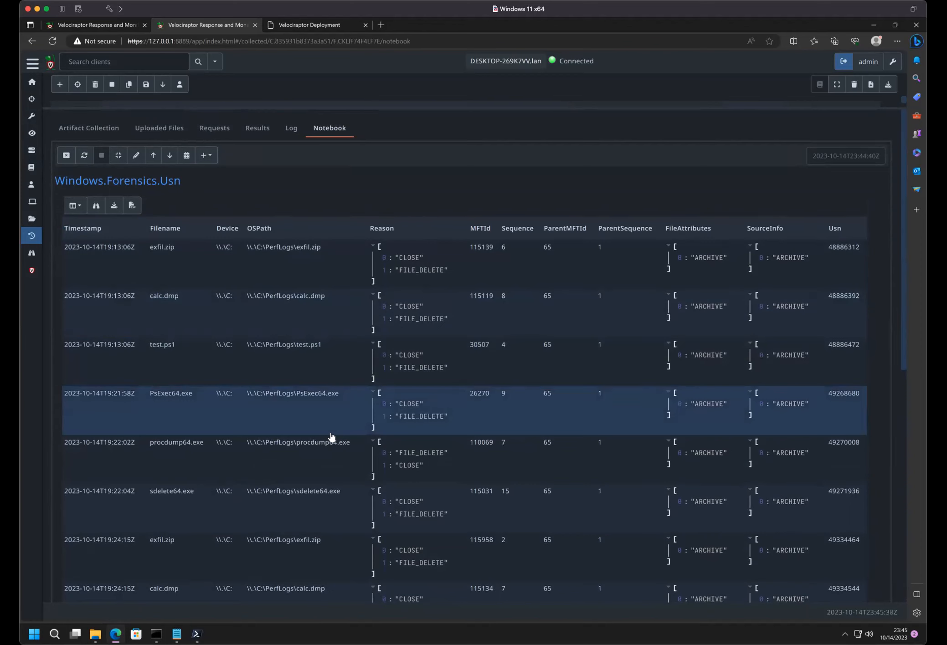
- Start a new collection, search the artifacts for ntfs and select Windows.NTFS.Recover
{"action": "left_click", "coordinate": [58, 85]}
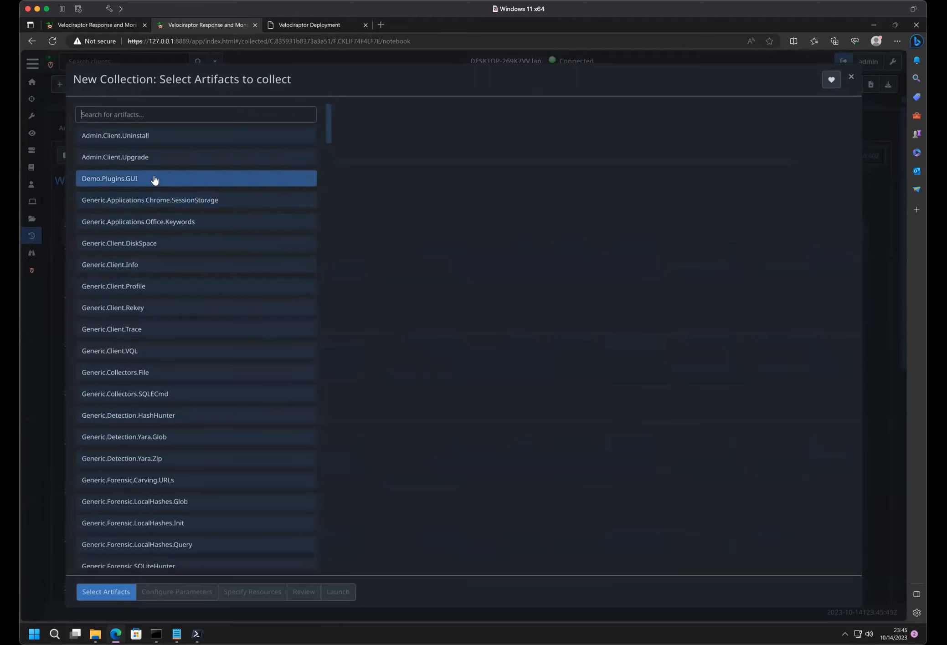
{"action": "left_click", "coordinate": [138, 189]}
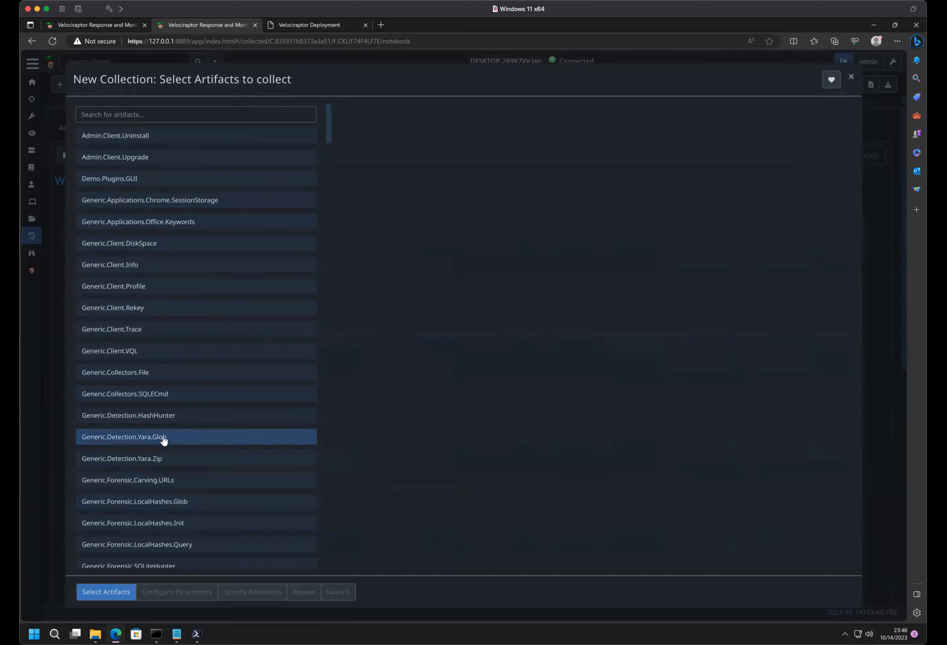
{"action": "scroll", "coordinate": [164, 439], "scroll_direction": "down", "scroll_amount": 10}
{"action": "scroll", "coordinate": [148, 354], "scroll_direction": "down", "scroll_amount": 8}
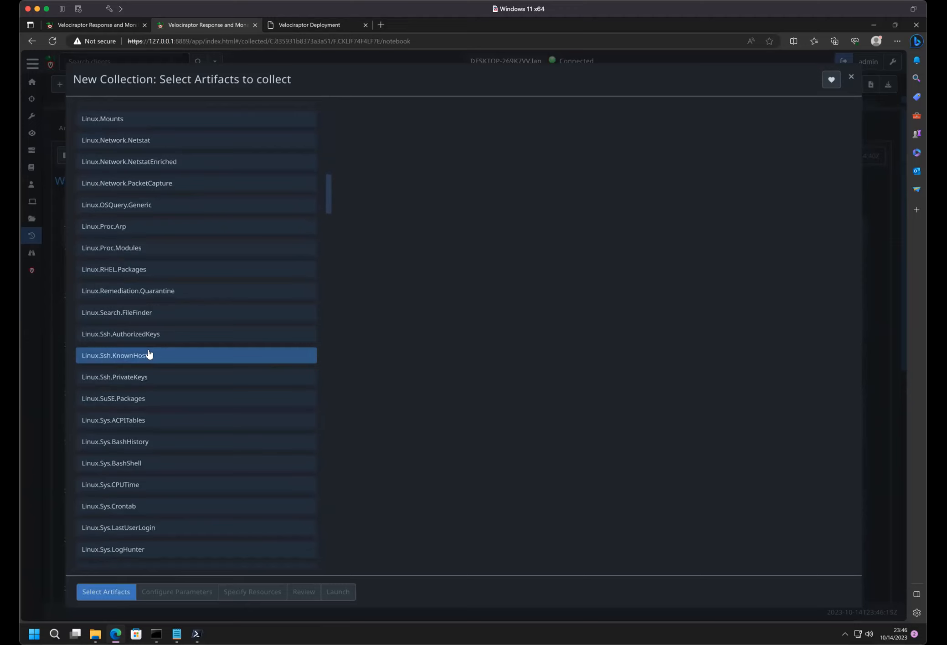
{"action": "scroll", "coordinate": [148, 355], "scroll_direction": "up", "scroll_amount": 20}
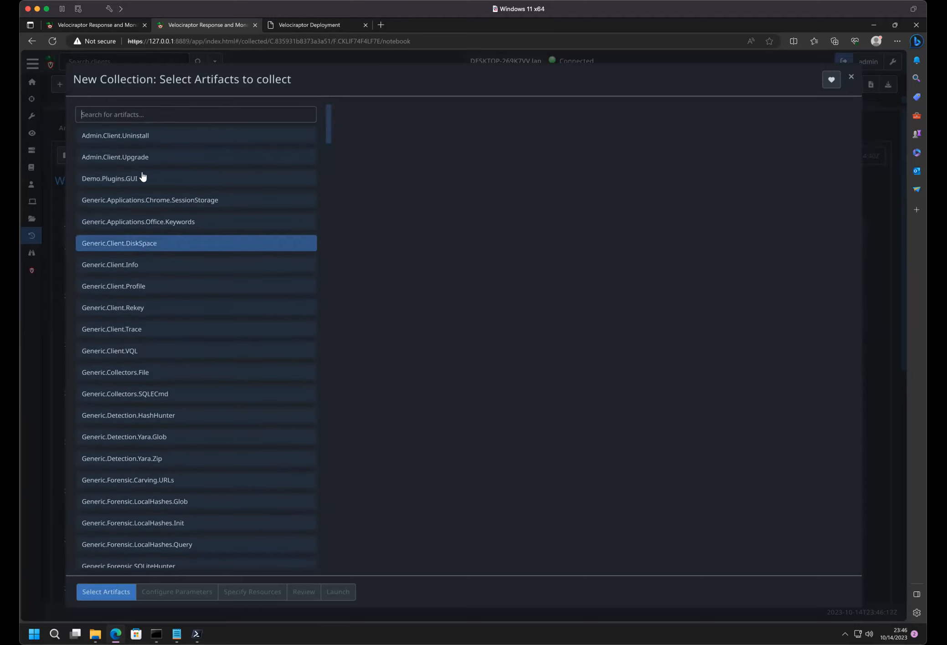
{"action": "left_click", "coordinate": [146, 119]}
{"action": "type", "text": "ntfs"}
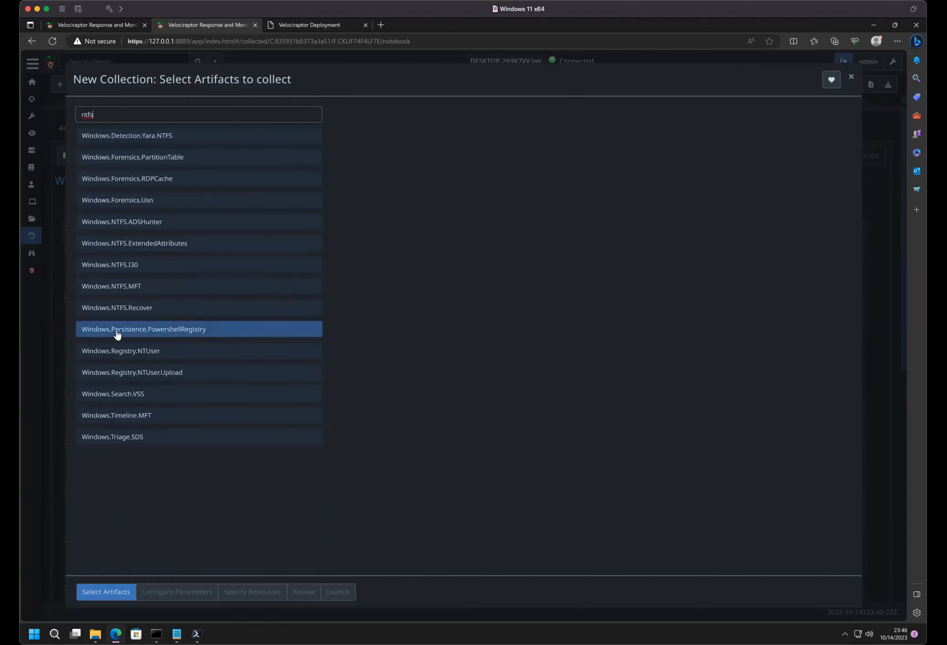
{"action": "left_click", "coordinate": [119, 309]}
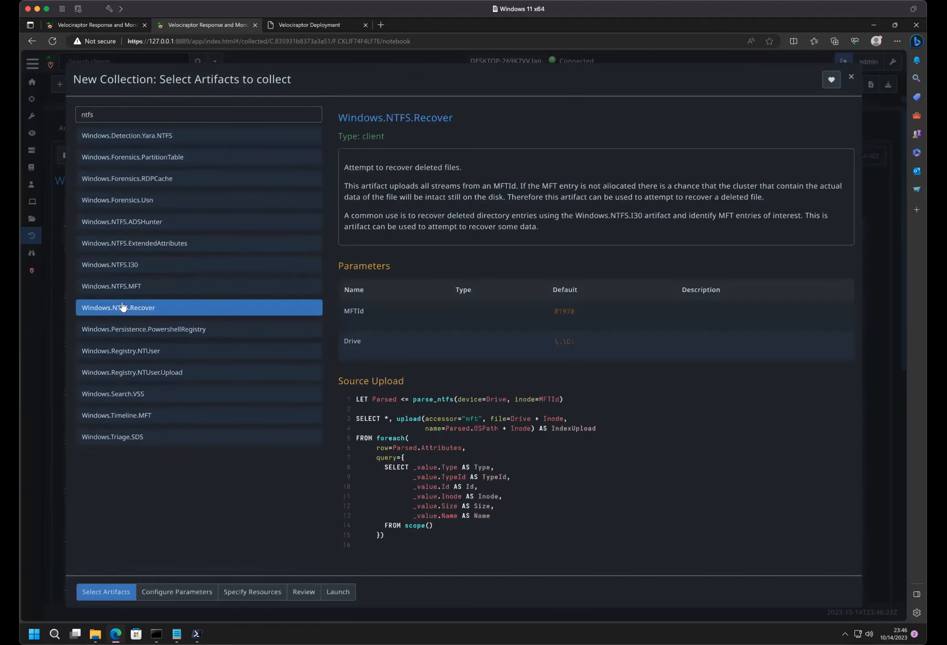
- Set the Windows.NTFS.Recover MFTId parameter to 103743 and launch the collection
{"action": "left_click", "coordinate": [180, 592]}
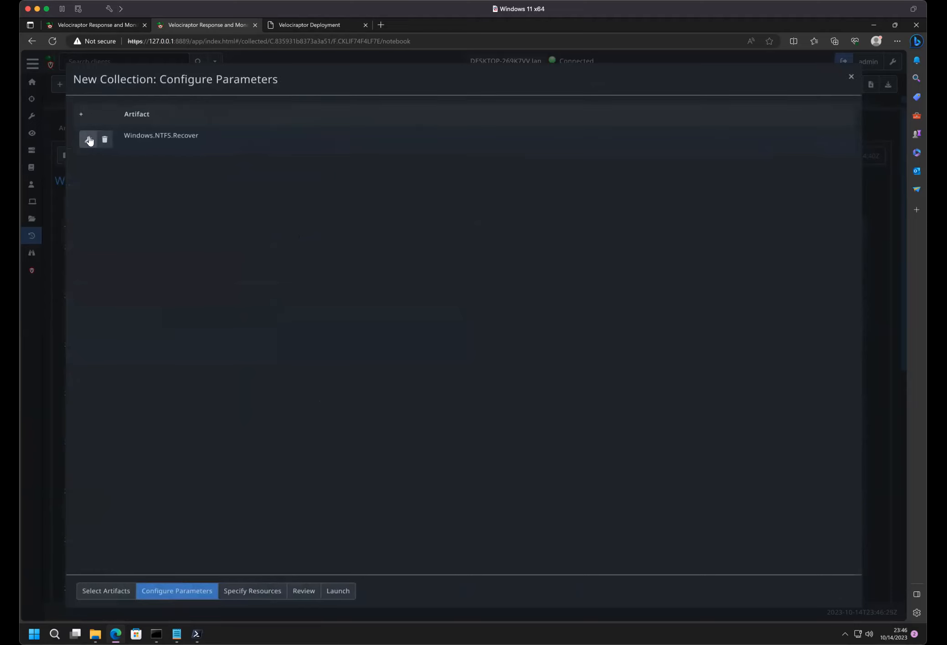
{"action": "left_click", "coordinate": [89, 140]}
{"action": "left_click", "coordinate": [358, 199]}
{"action": "double_click", "coordinate": [360, 173]}
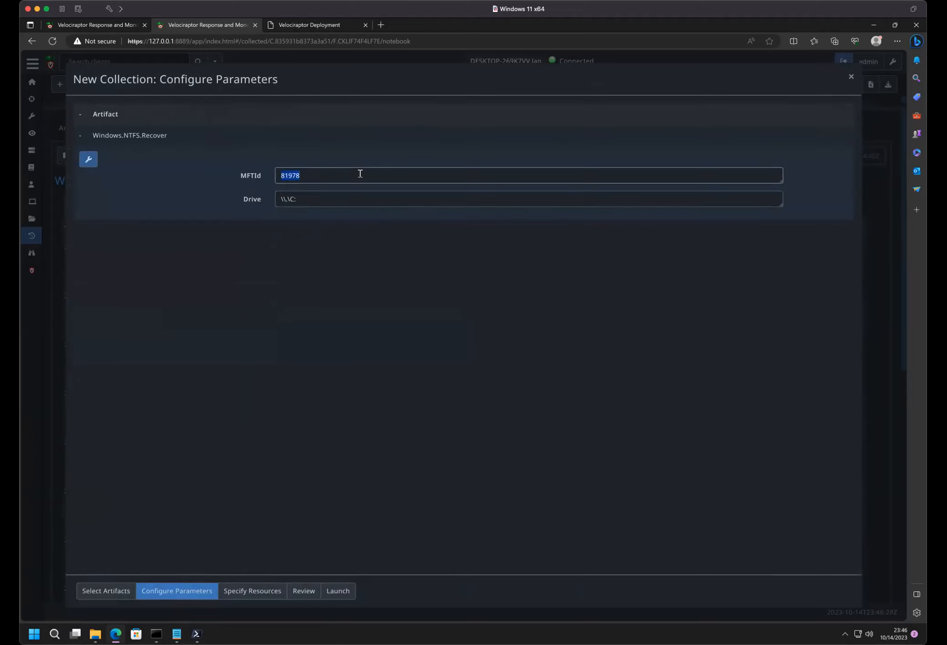
{"action": "type", "text": "115139"}
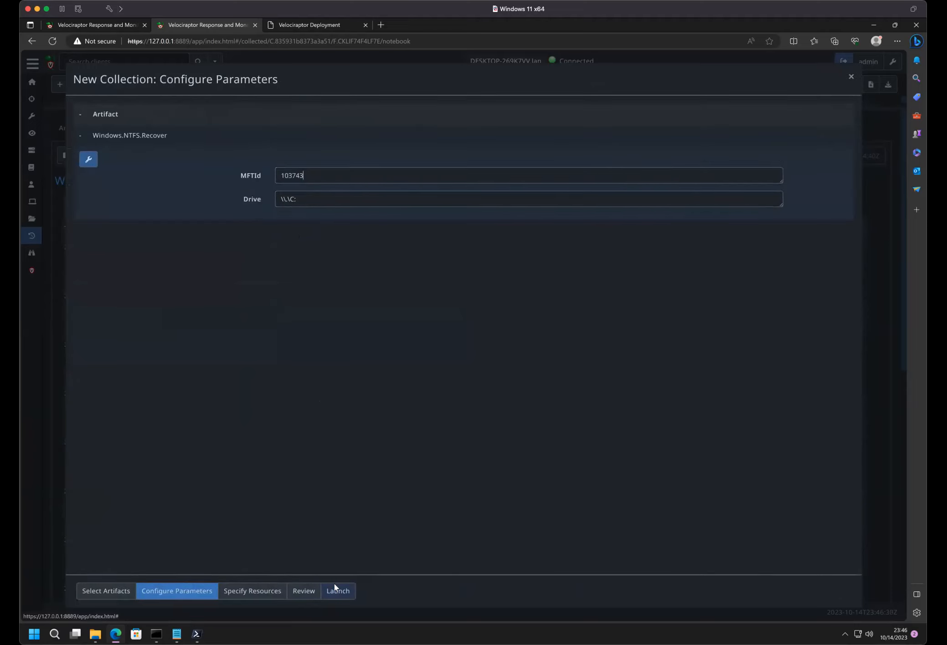
{"action": "left_click", "coordinate": [336, 588]}
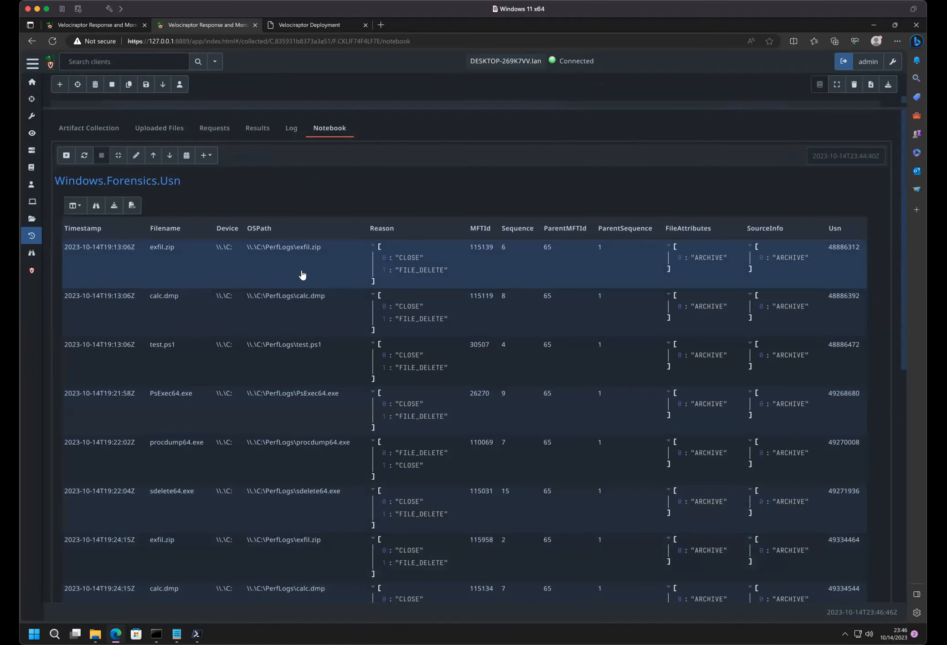
- Bring the collections list back into view and examine the new Windows.NTFS.Recover collection's notebook and uploaded files
{"action": "scroll", "coordinate": [302, 275], "scroll_direction": "down", "scroll_amount": 10}
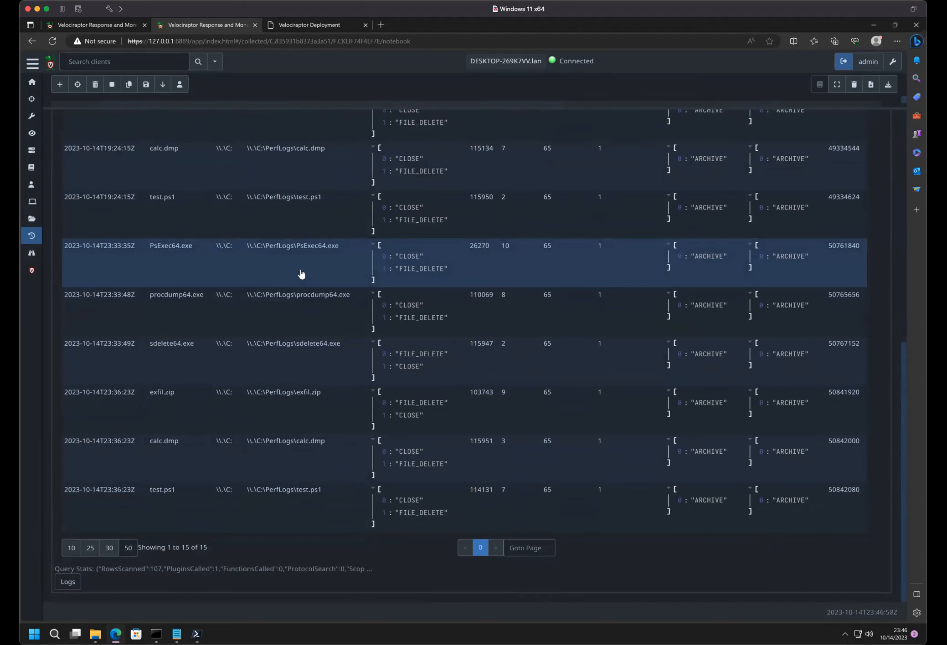
{"action": "scroll", "coordinate": [301, 274], "scroll_direction": "up", "scroll_amount": 3}
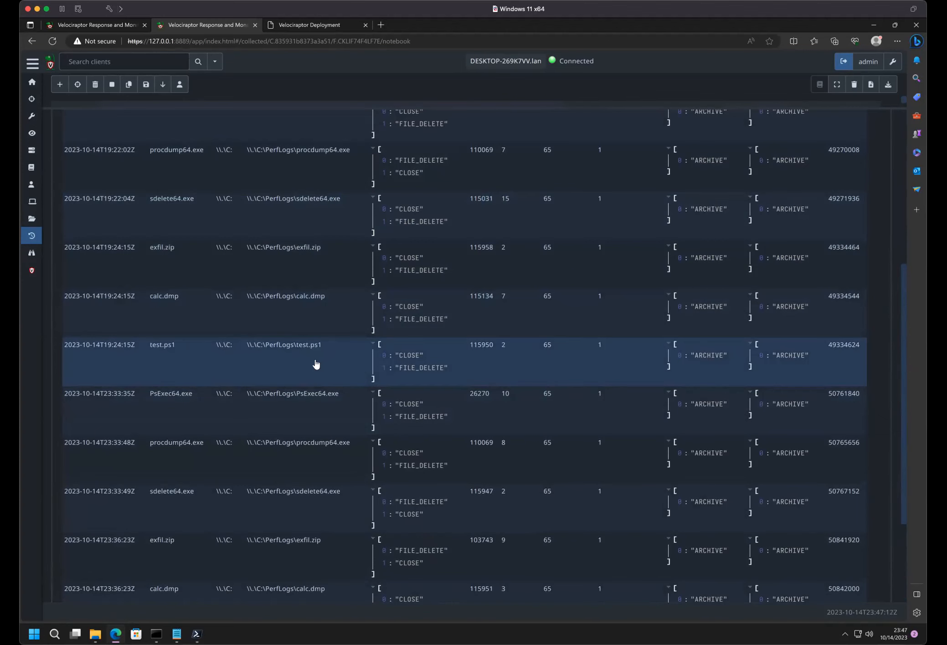
{"action": "scroll", "coordinate": [316, 365], "scroll_direction": "up", "scroll_amount": 6}
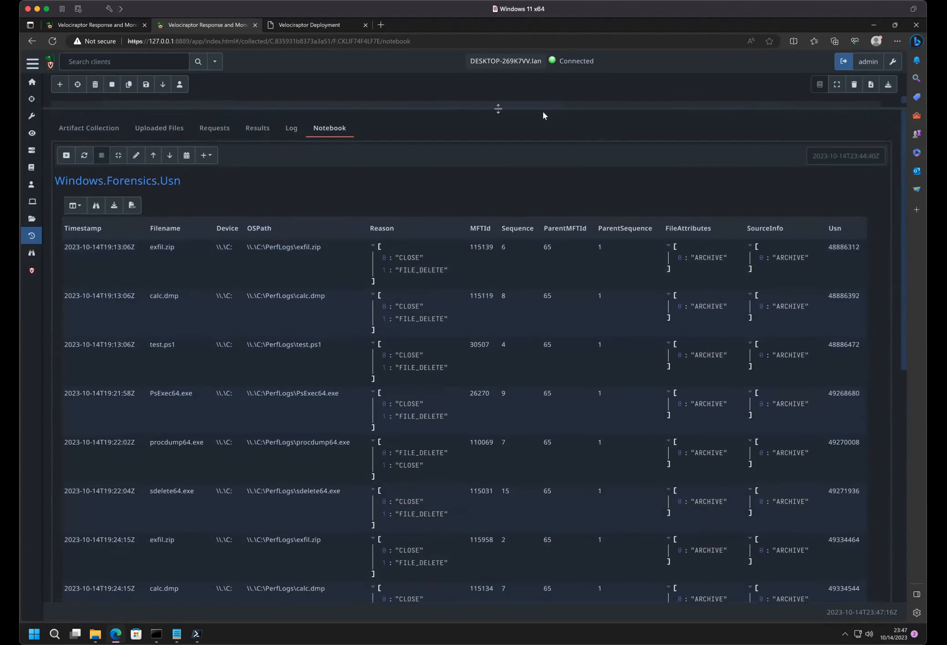
{"action": "left_click_drag", "start_coordinate": [543, 114], "coordinate": [533, 296]}
{"action": "left_click", "coordinate": [221, 128]}
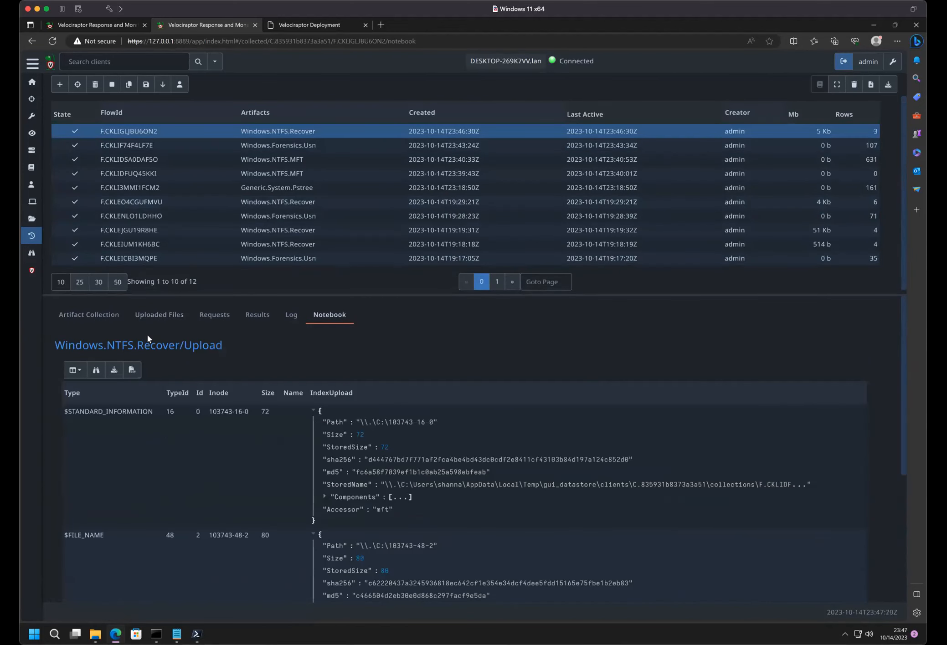
{"action": "scroll", "coordinate": [328, 394], "scroll_direction": "down", "scroll_amount": 5}
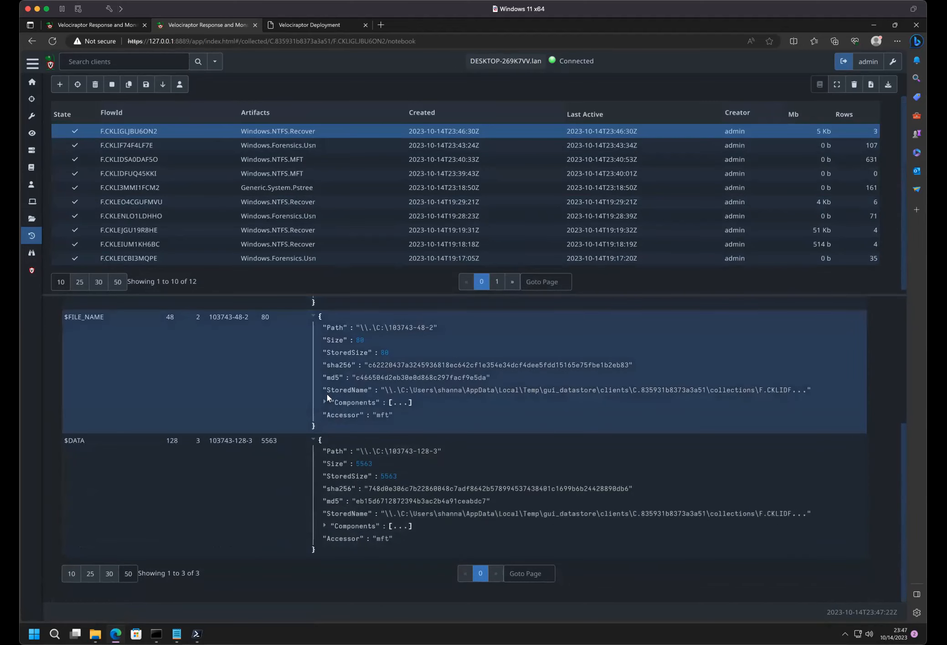
{"action": "scroll", "coordinate": [327, 394], "scroll_direction": "up", "scroll_amount": 5}
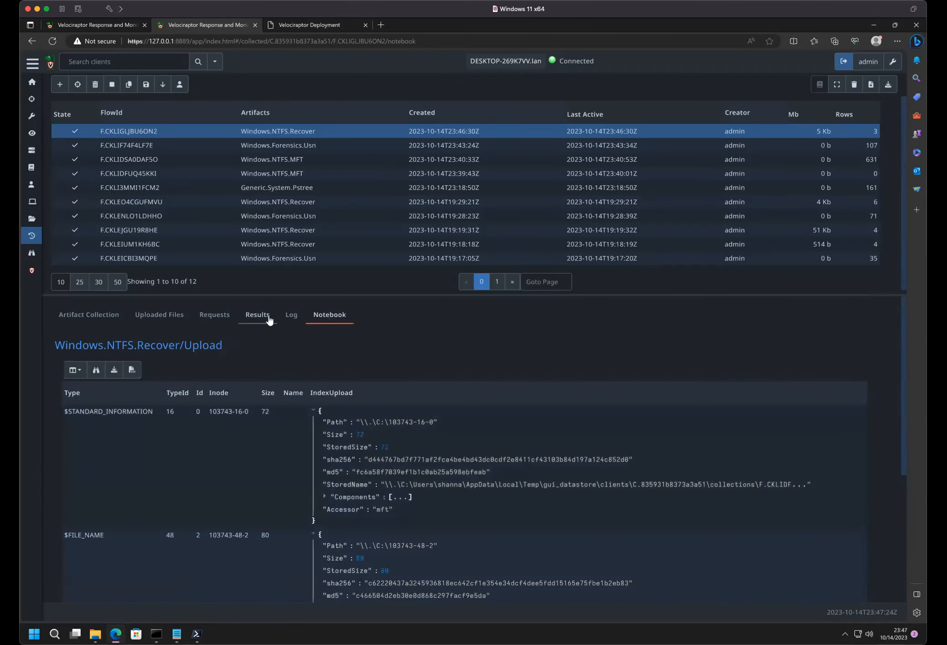
{"action": "left_click", "coordinate": [149, 317]}
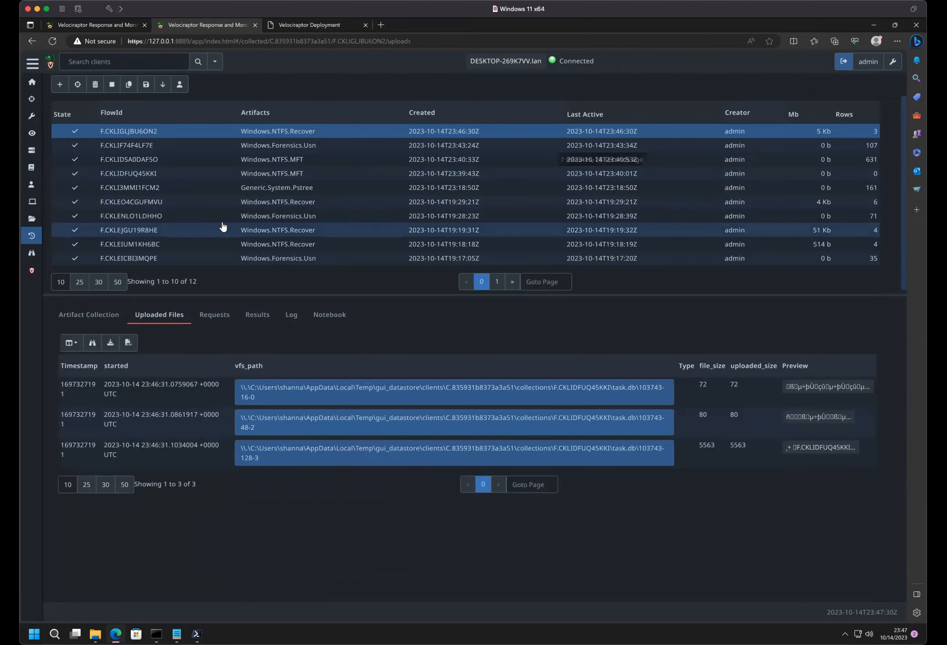
- Open the latest Windows.Forensics.Usn collection's unfiltered results and go to page 2 of the journal entries
{"action": "left_click", "coordinate": [85, 314]}
{"action": "left_click", "coordinate": [214, 145]}
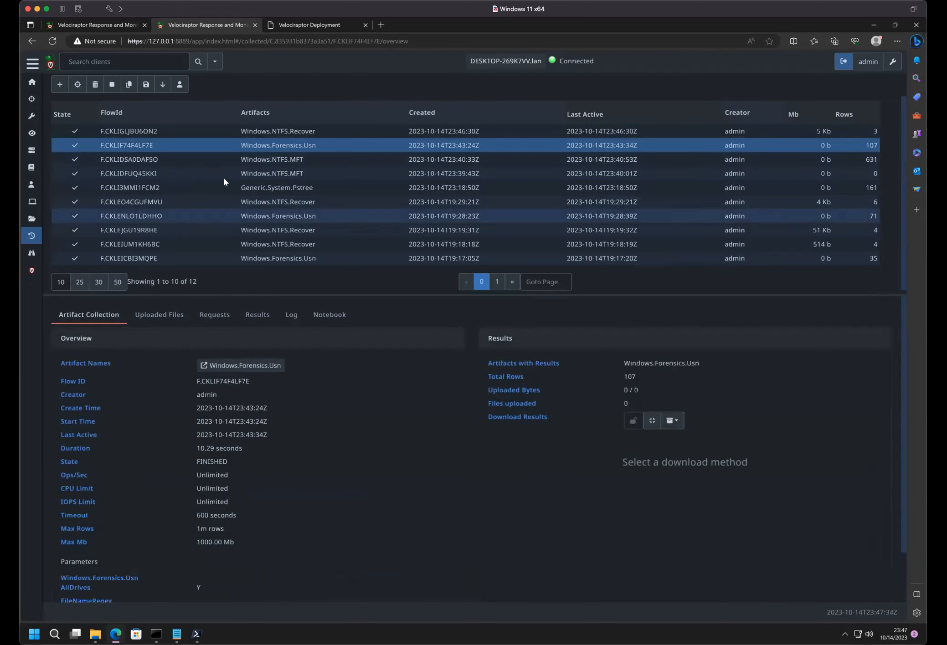
{"action": "left_click", "coordinate": [254, 315]}
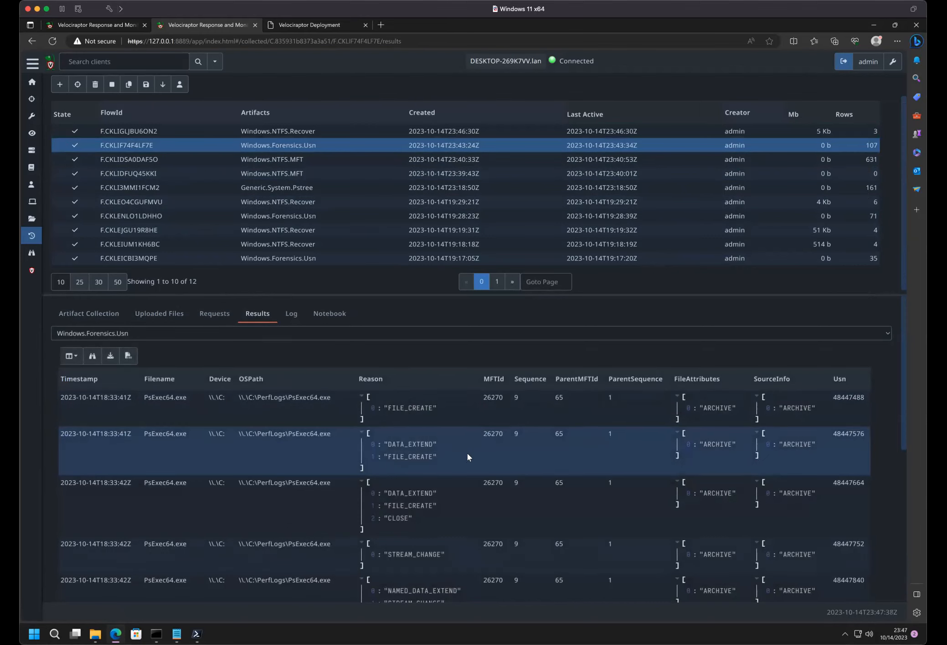
{"action": "scroll", "coordinate": [465, 455], "scroll_direction": "down", "scroll_amount": 5}
{"action": "left_click", "coordinate": [510, 577]}
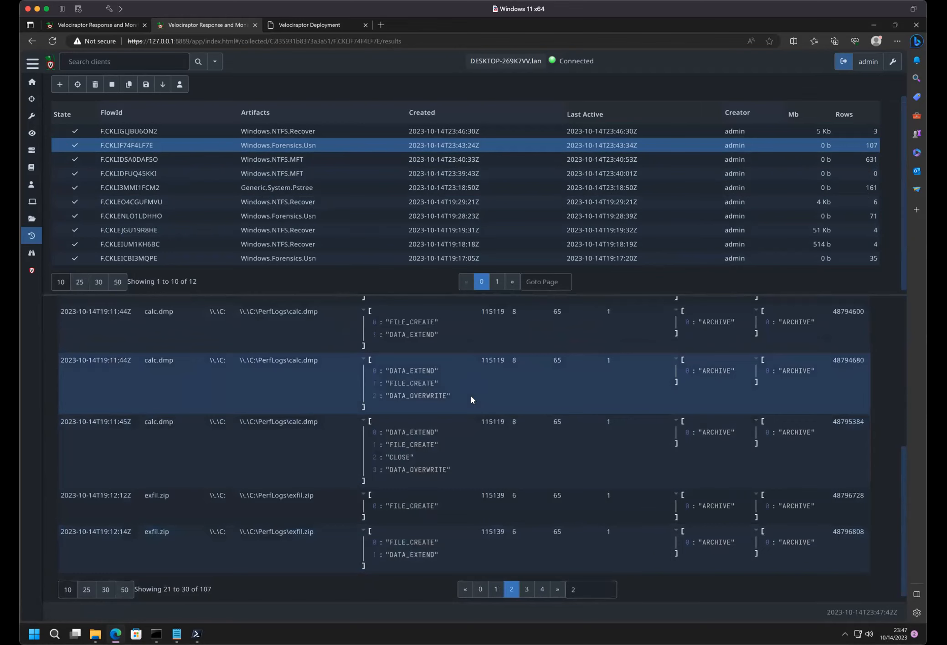
- Relaunch a copy of the newest Windows.NTFS.Recover collection with MFTId set to 115119, the ID of the calc.dmp journal entries
{"action": "double_click", "coordinate": [493, 422]}
{"action": "key", "text": "ctrl+c"}
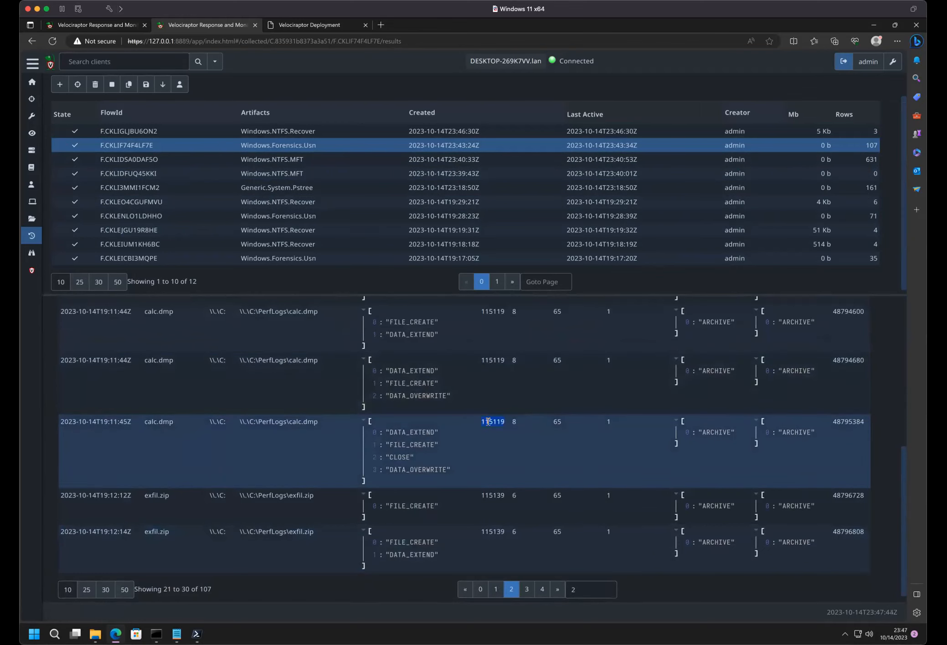
{"action": "left_click", "coordinate": [158, 131]}
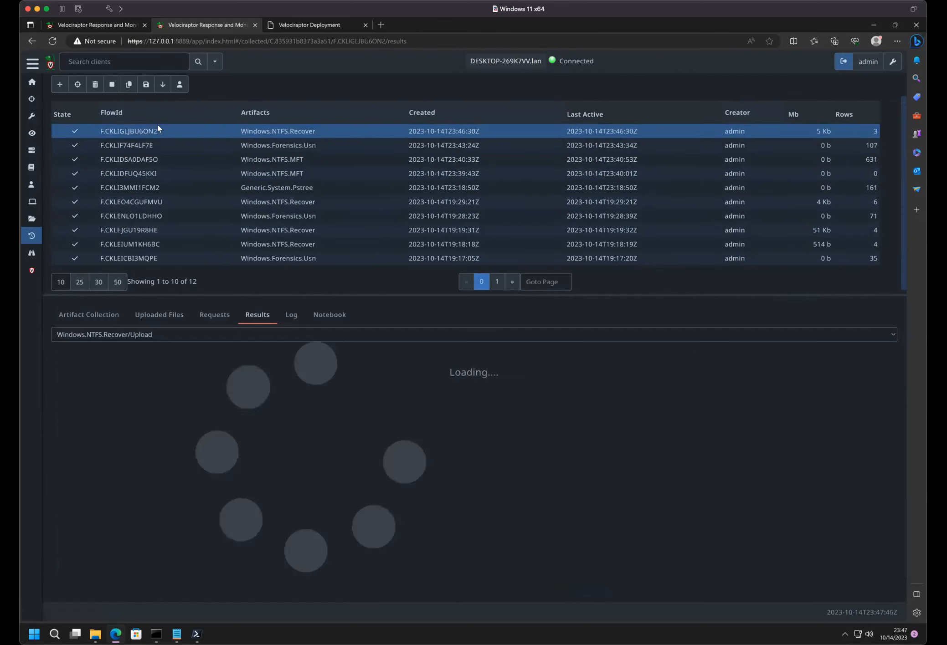
{"action": "left_click", "coordinate": [128, 85]}
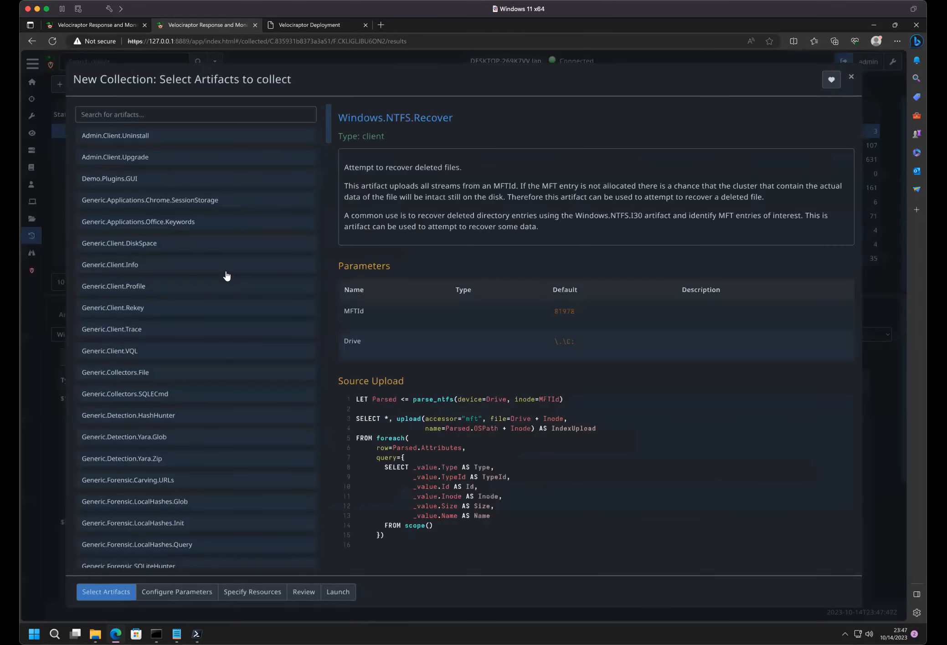
{"action": "left_click", "coordinate": [170, 593]}
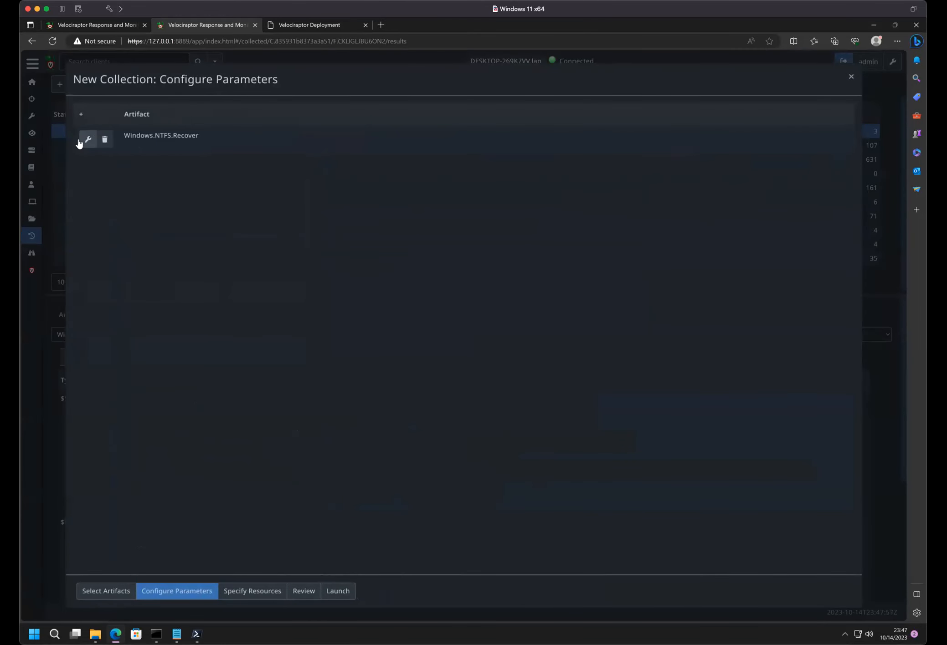
{"action": "left_click", "coordinate": [83, 142]}
{"action": "double_click", "coordinate": [301, 178]}
{"action": "key", "text": "ctrl+v"}
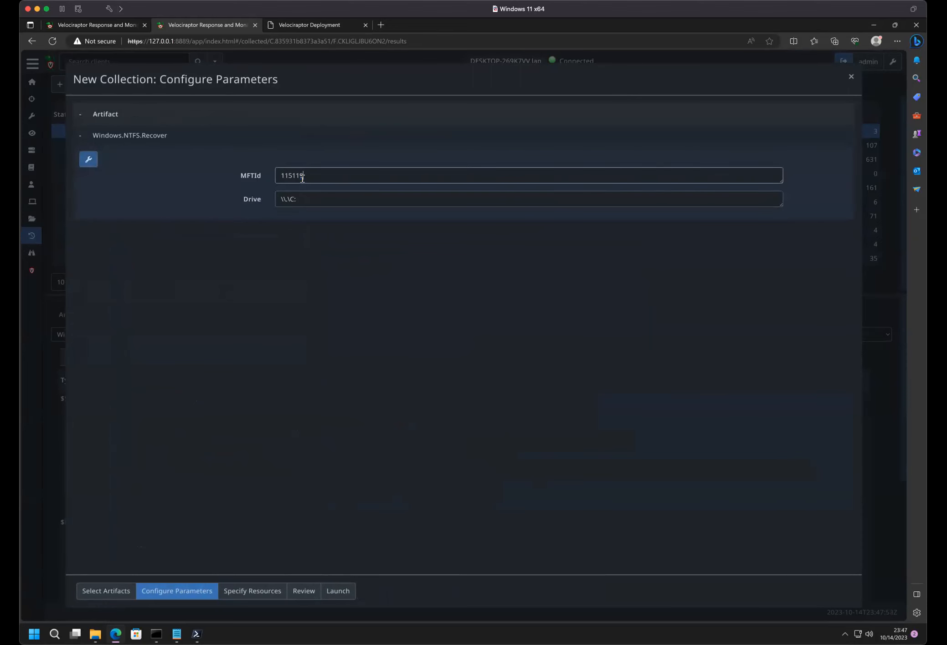
{"action": "left_click", "coordinate": [337, 592]}
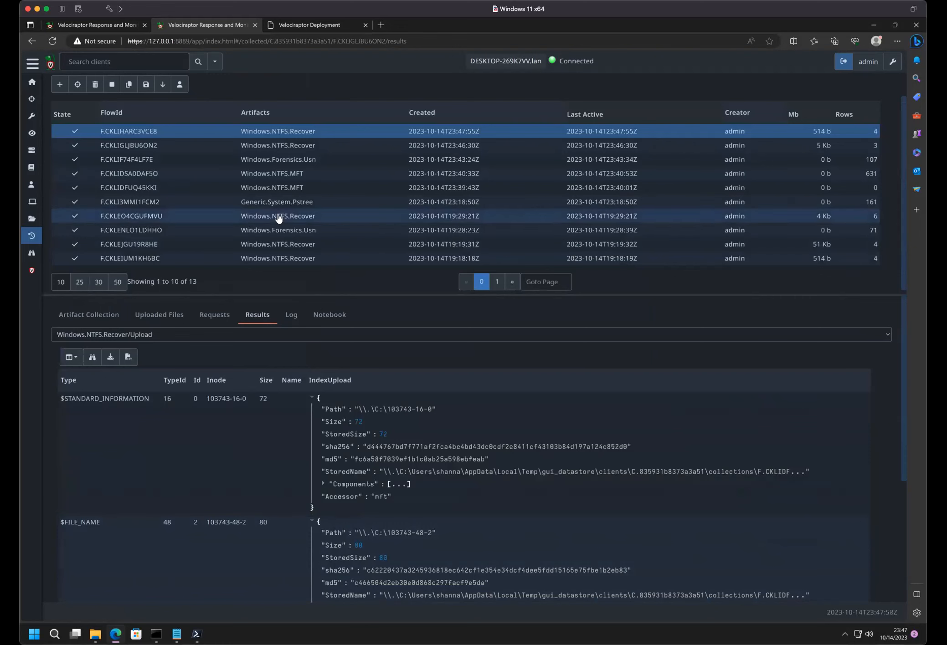
- Select the newly launched Windows.NTFS.Recover collection and review the recovered attributes in its results
{"action": "left_click", "coordinate": [267, 131]}
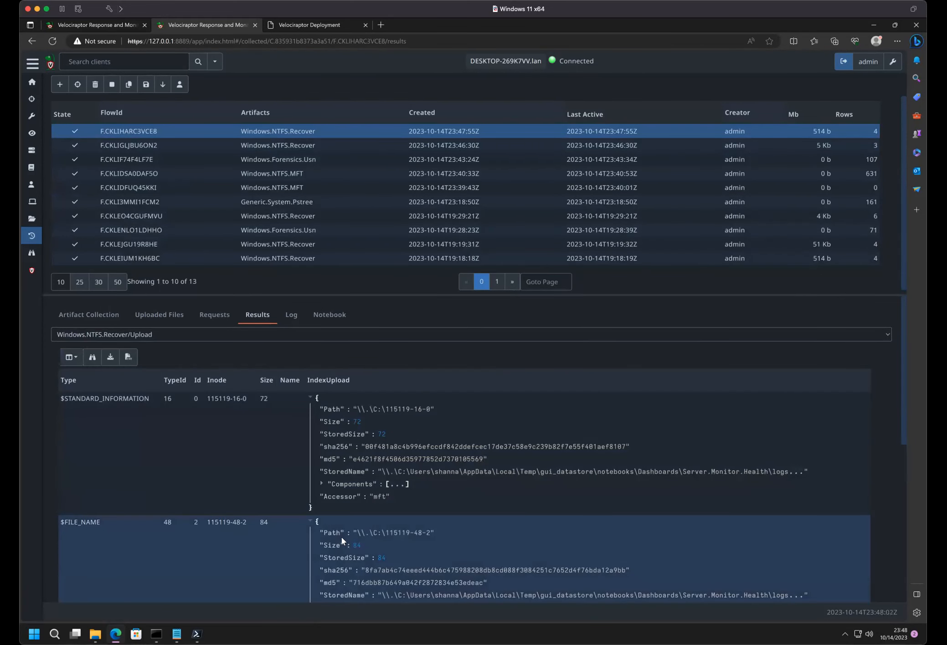
{"action": "scroll", "coordinate": [370, 489], "scroll_direction": "down", "scroll_amount": 6}
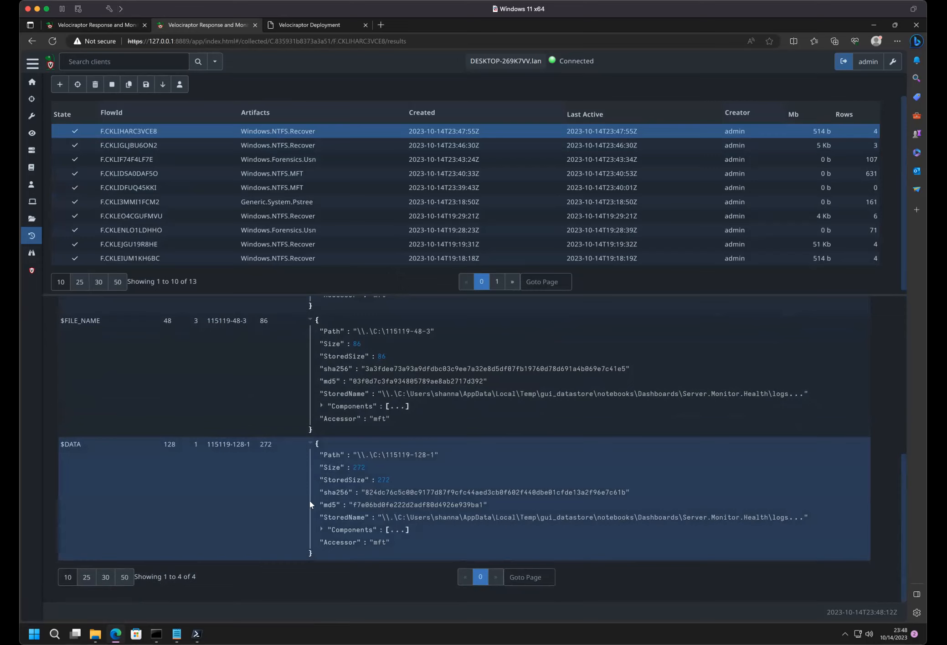
{"action": "scroll", "coordinate": [308, 486], "scroll_direction": "up", "scroll_amount": 4}
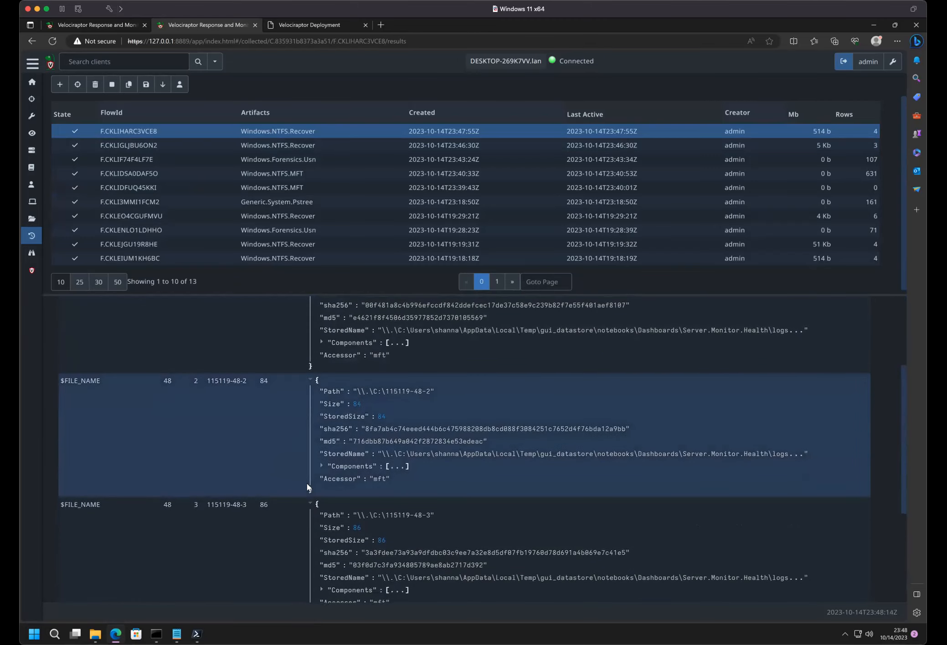
{"action": "scroll", "coordinate": [308, 487], "scroll_direction": "up", "scroll_amount": 3}
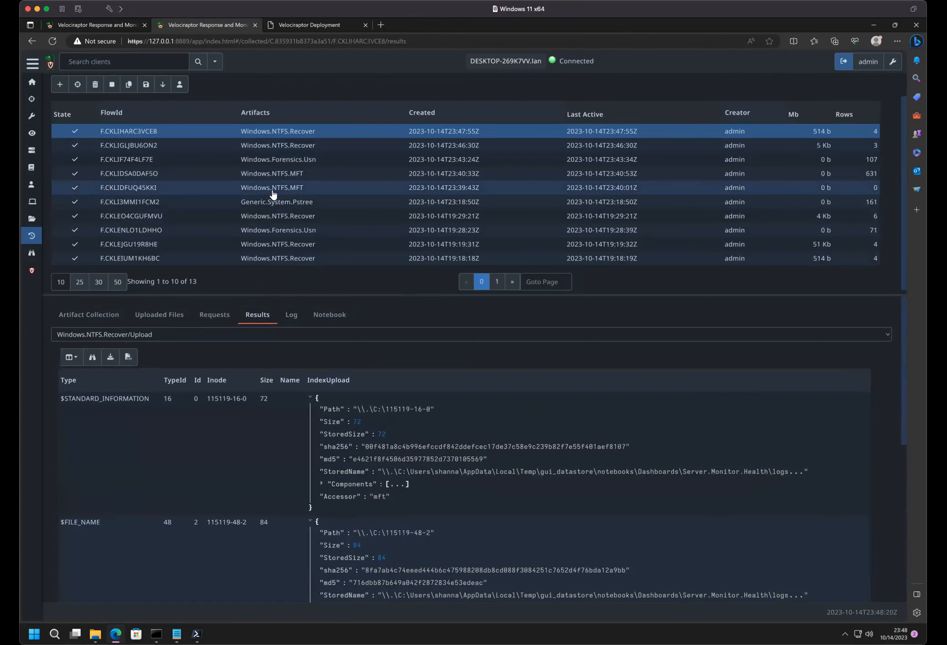
- Open the client's monitored events for Windows.Detection.Usn and examine the recorded PerfLogs file changes
{"action": "left_click", "coordinate": [31, 258]}
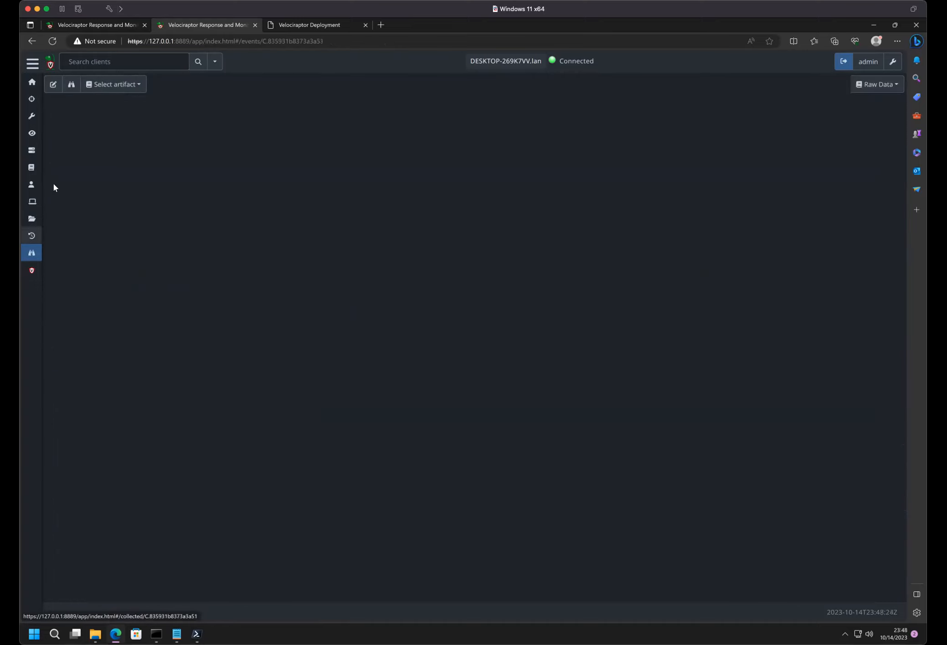
{"action": "left_click", "coordinate": [118, 85]}
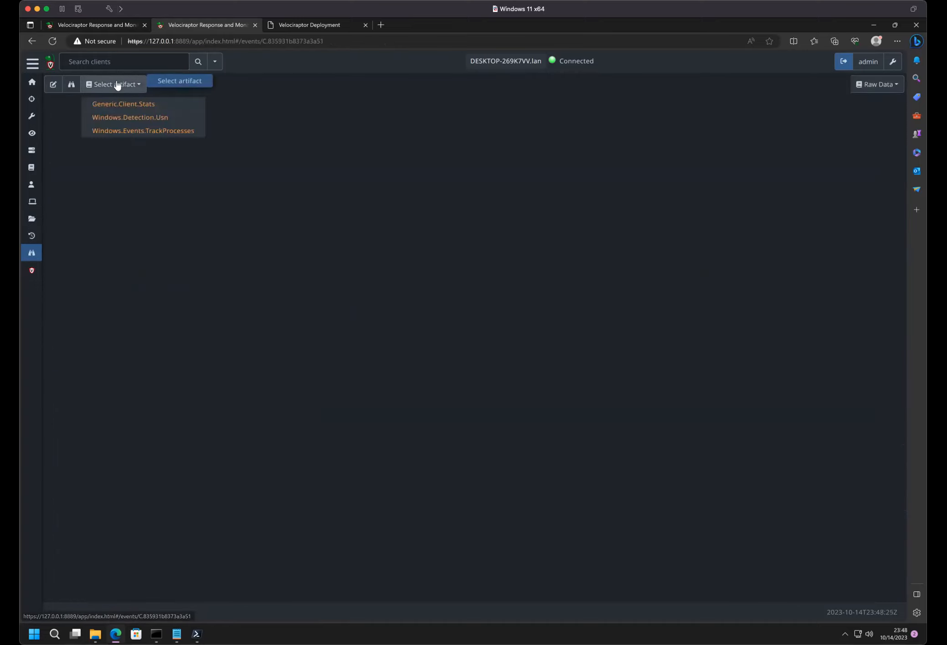
{"action": "left_click", "coordinate": [116, 118]}
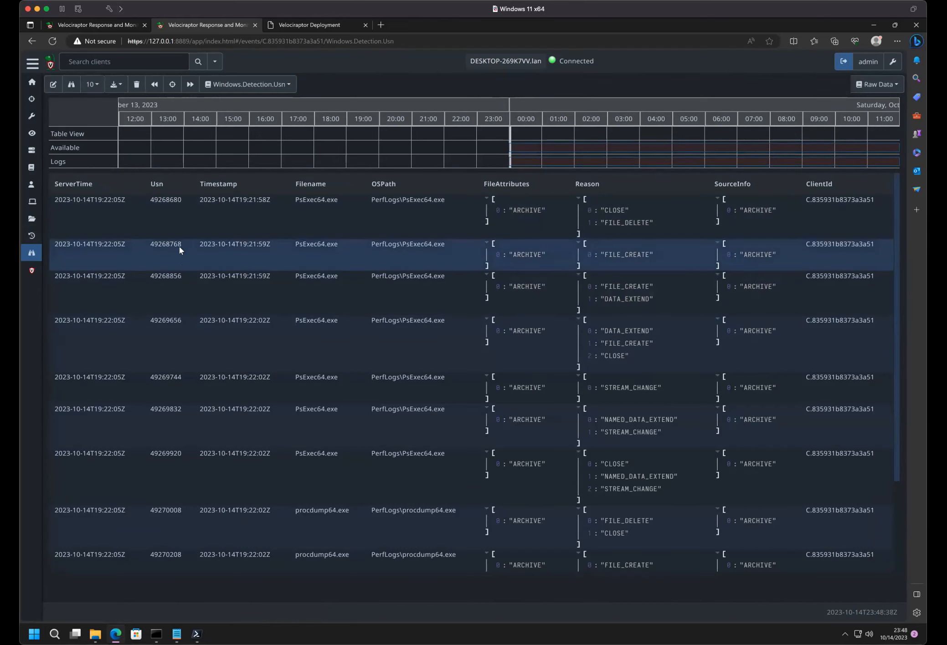
{"action": "scroll", "coordinate": [408, 262], "scroll_direction": "down", "scroll_amount": 1}
{"action": "scroll", "coordinate": [408, 262], "scroll_direction": "up", "scroll_amount": 1}
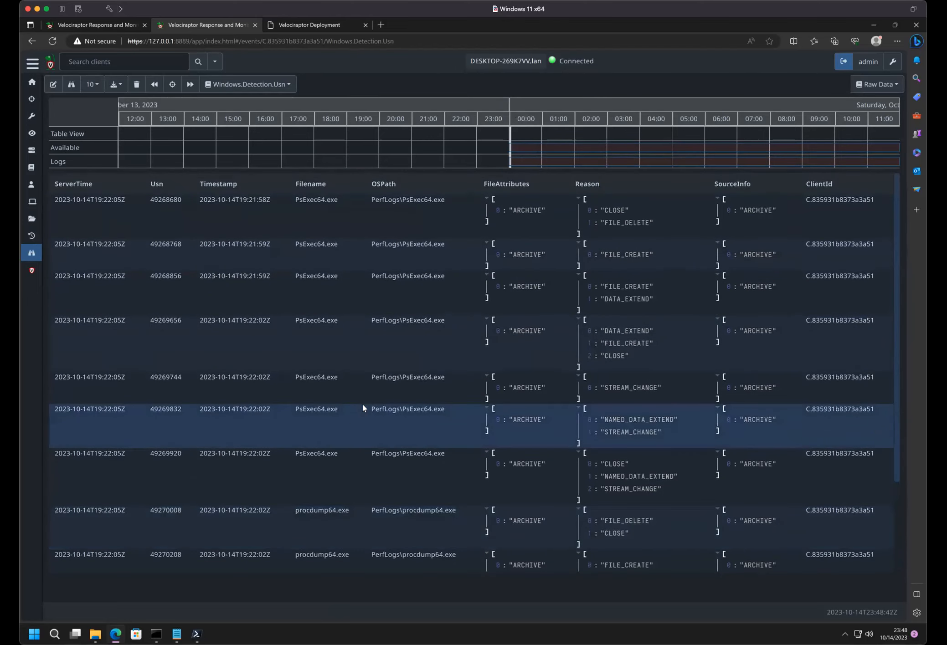
{"action": "scroll", "coordinate": [363, 404], "scroll_direction": "down", "scroll_amount": 3}
{"action": "scroll", "coordinate": [362, 403], "scroll_direction": "up", "scroll_amount": 3}
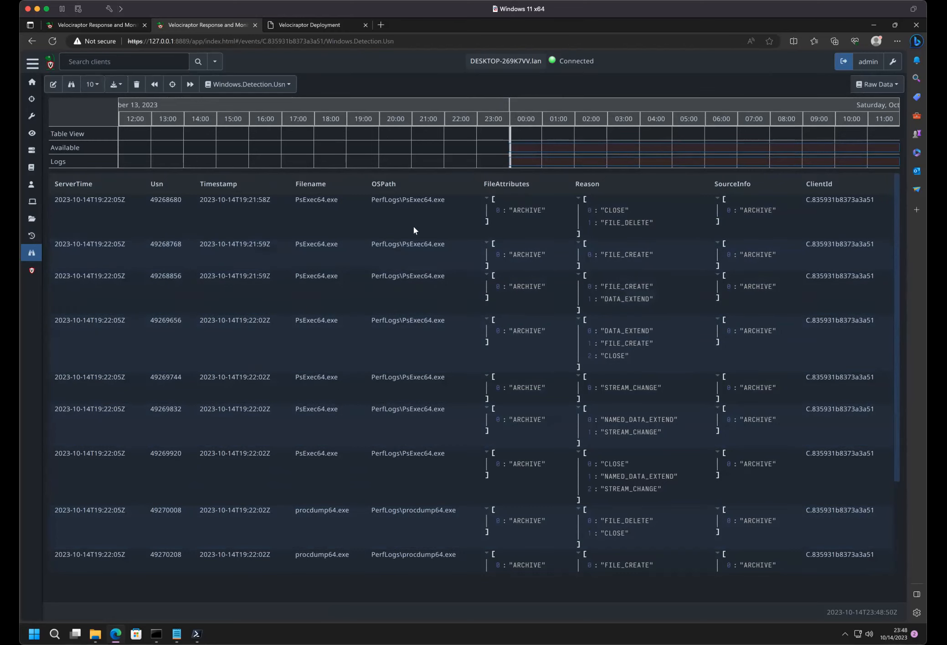
{"action": "scroll", "coordinate": [431, 433], "scroll_direction": "down", "scroll_amount": 3}
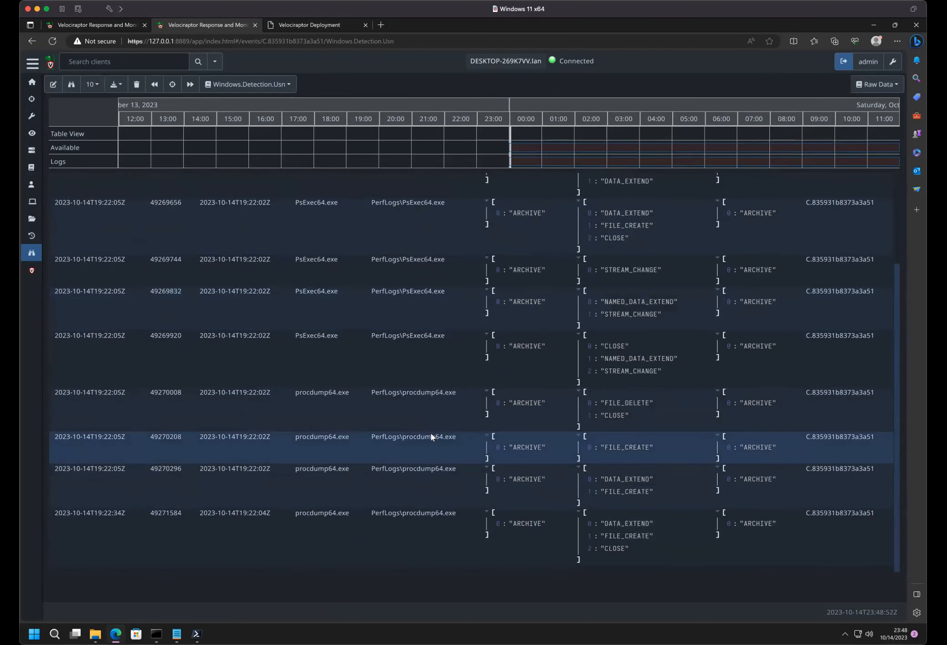
{"action": "scroll", "coordinate": [431, 433], "scroll_direction": "up", "scroll_amount": 3}
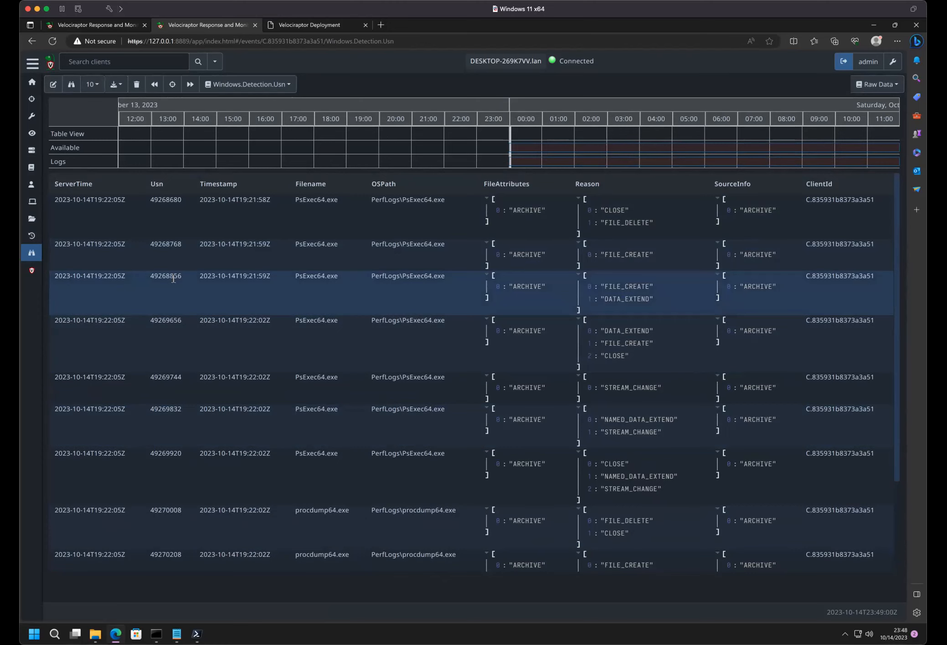
- Filter the artifact definitions to Client Monitoring, search for usn and view the Windows.Detection.Usn definition
{"action": "left_click", "coordinate": [32, 116]}
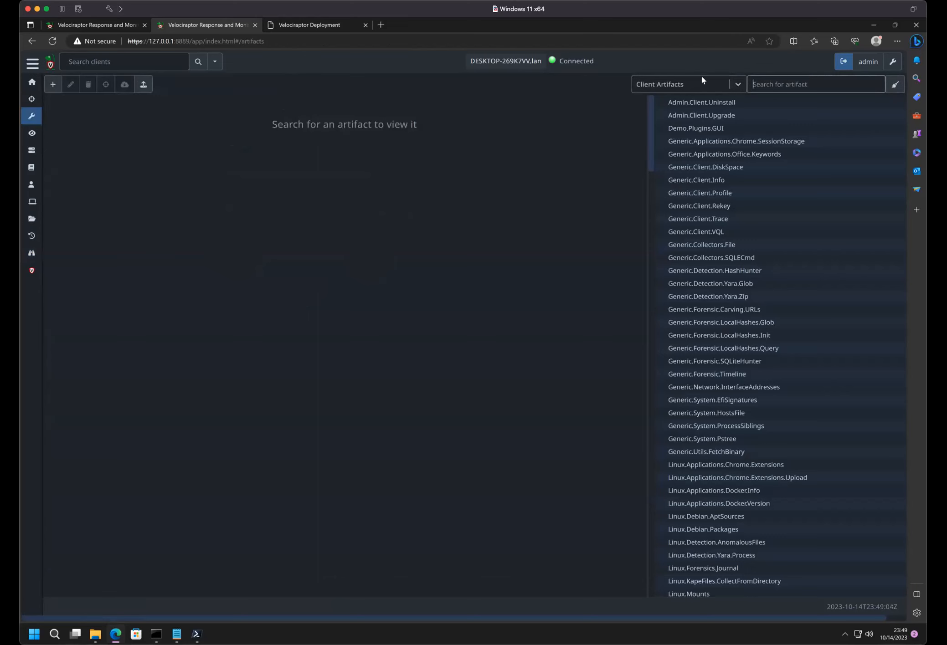
{"action": "left_click", "coordinate": [703, 83]}
{"action": "left_click", "coordinate": [661, 125]}
{"action": "left_click", "coordinate": [807, 83]}
{"action": "left_click", "coordinate": [707, 85]}
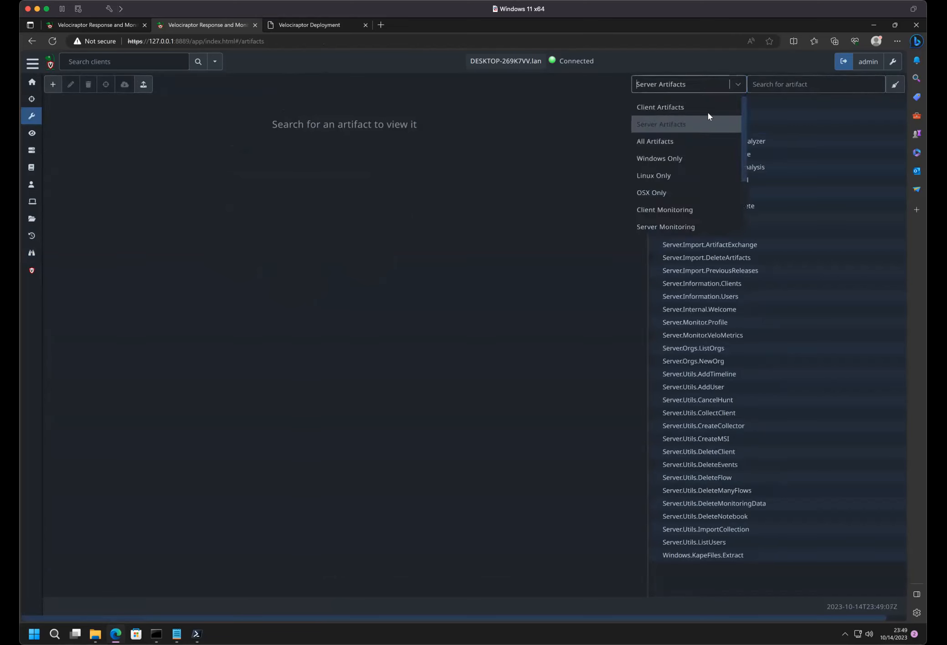
{"action": "left_click", "coordinate": [694, 212]}
{"action": "left_click", "coordinate": [795, 84]}
{"action": "type", "text": "usn"}
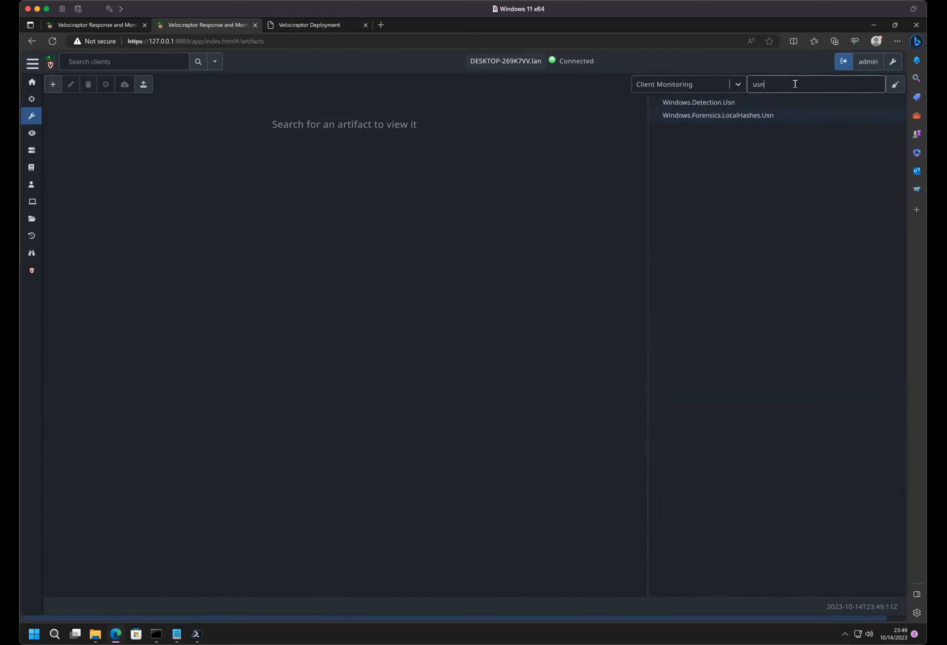
{"action": "left_click", "coordinate": [688, 103]}
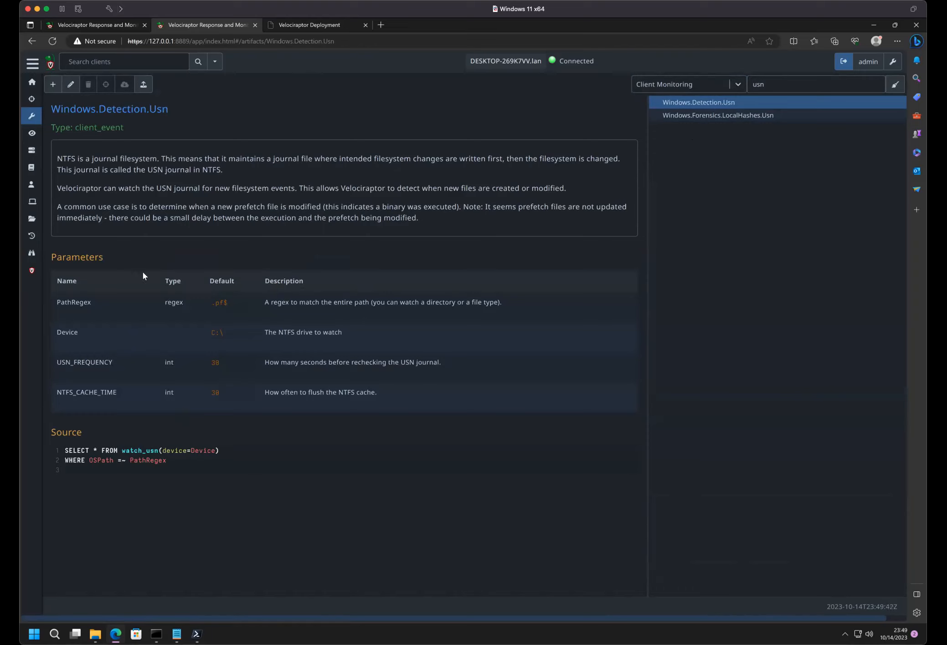
- Inspect the Windows.Detection.Usn parameters in the client event monitoring setup for label group All, then close the setup without launching
{"action": "left_click", "coordinate": [26, 258]}
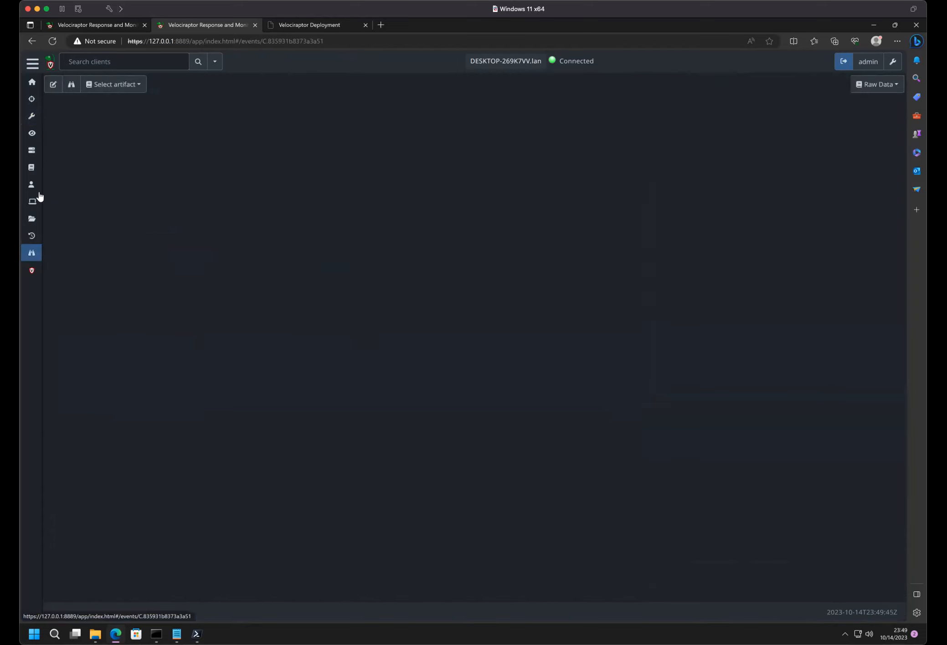
{"action": "left_click", "coordinate": [49, 86]}
{"action": "left_click", "coordinate": [332, 137]}
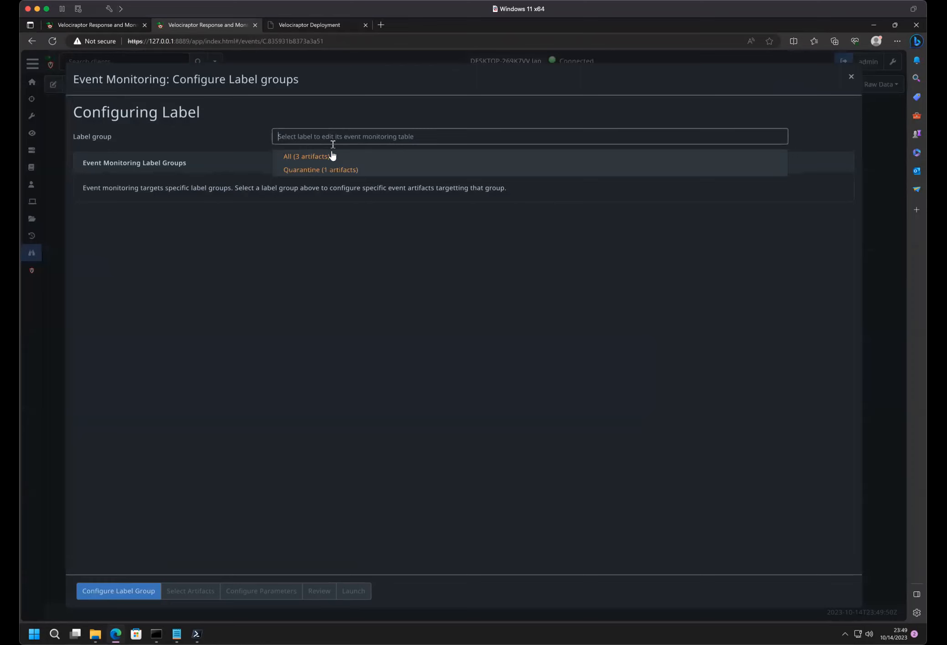
{"action": "left_click", "coordinate": [332, 155]}
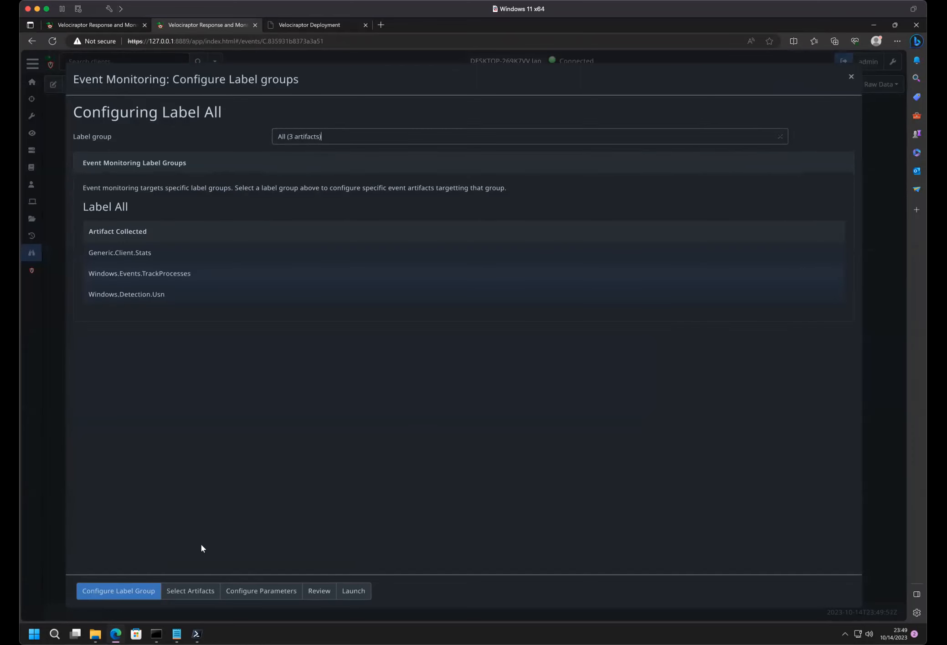
{"action": "left_click", "coordinate": [203, 597]}
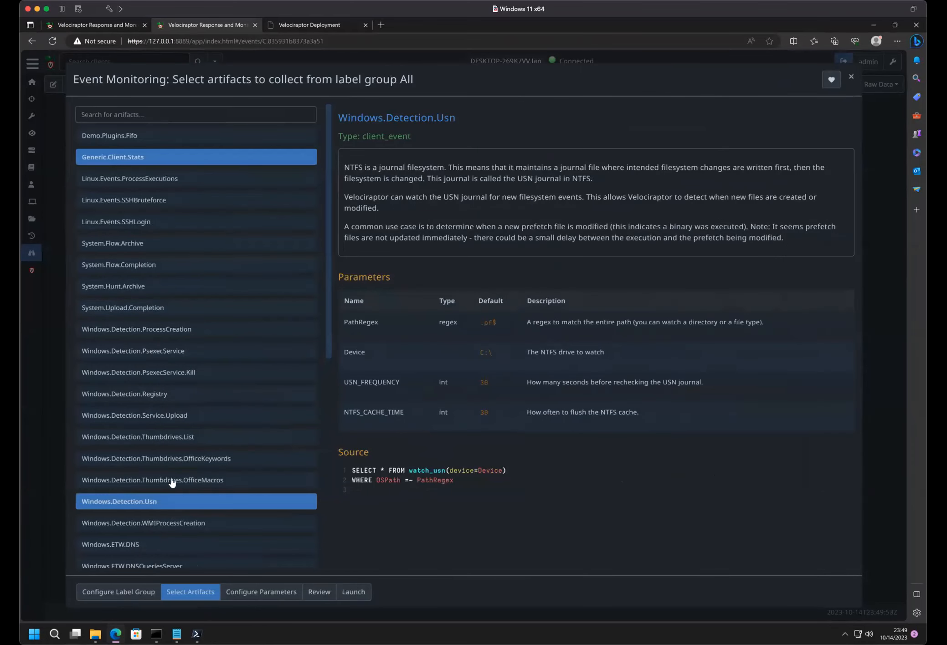
{"action": "left_click", "coordinate": [250, 592]}
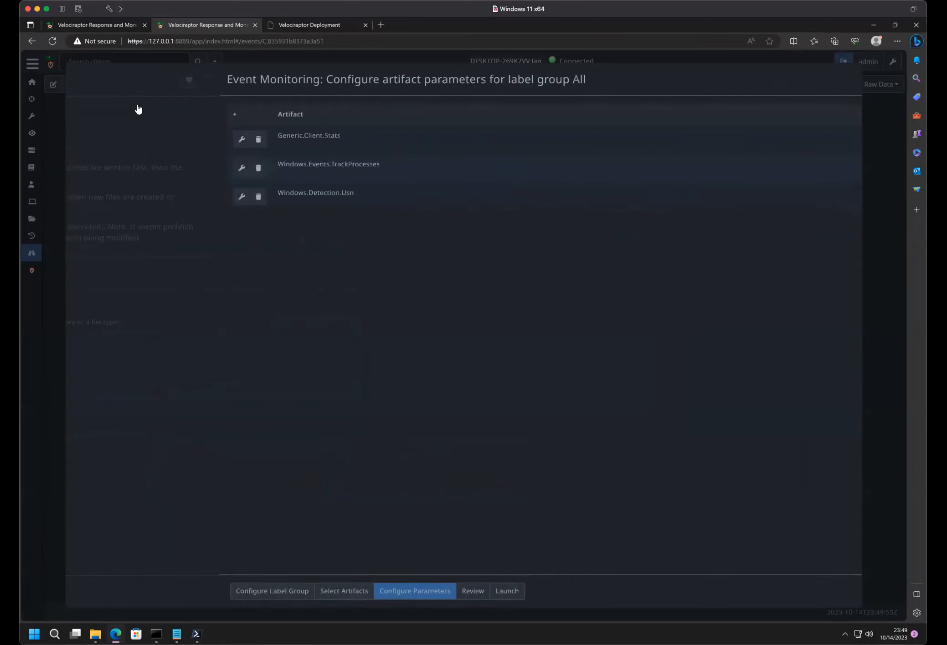
{"action": "left_click", "coordinate": [88, 196]}
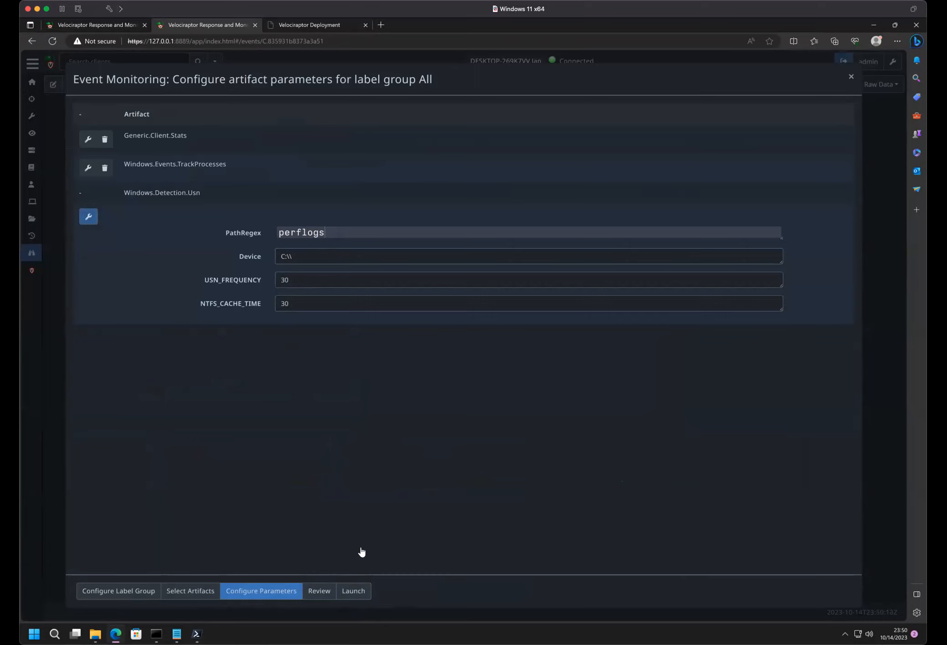
{"action": "left_click", "coordinate": [851, 76]}
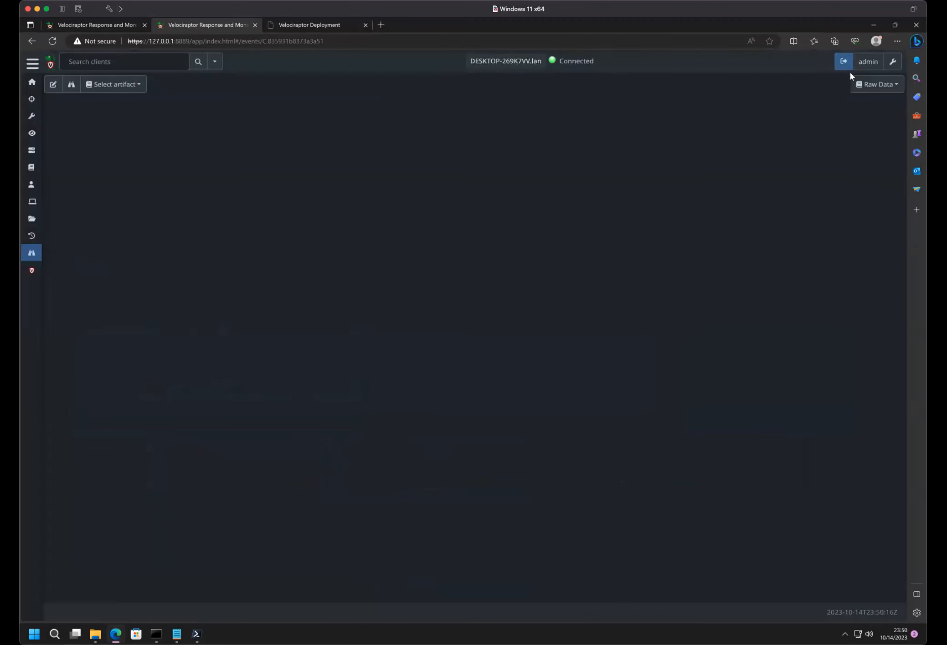
- Reopen the Windows.Detection.Usn event table for the client and read through its PsExec64.exe and procdump64.exe entries
{"action": "left_click", "coordinate": [123, 85]}
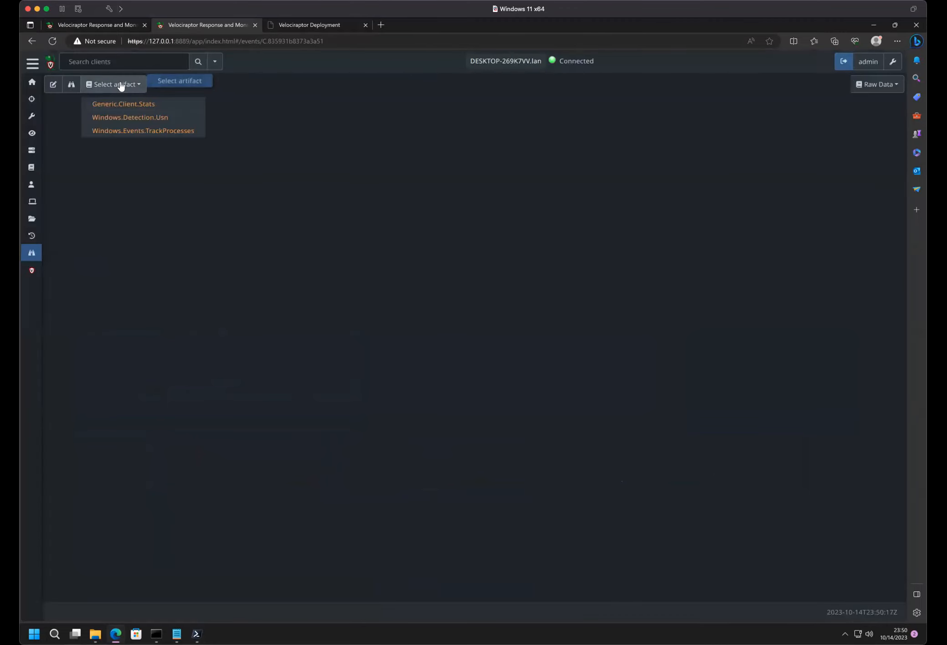
{"action": "left_click", "coordinate": [126, 118]}
{"action": "left_click", "coordinate": [446, 342]}
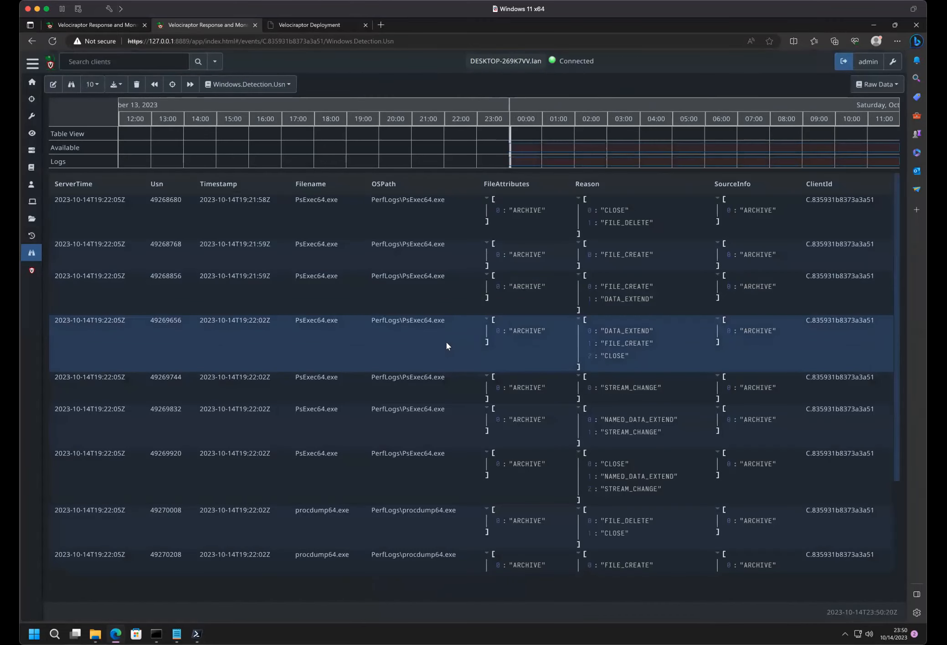
{"action": "scroll", "coordinate": [447, 343], "scroll_direction": "down", "scroll_amount": 3}
{"action": "scroll", "coordinate": [447, 343], "scroll_direction": "up", "scroll_amount": 3}
{"action": "scroll", "coordinate": [272, 288], "scroll_direction": "down", "scroll_amount": 5}
{"action": "scroll", "coordinate": [271, 288], "scroll_direction": "up", "scroll_amount": 5}
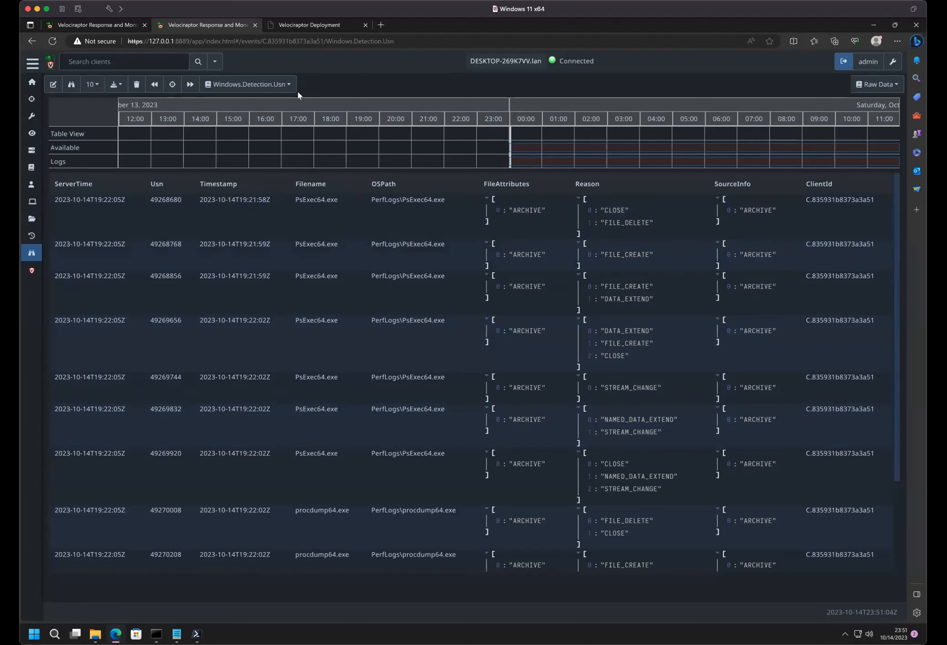
- Check the Windows.Detection.Usn monitoring logs, then switch the event view to its notebook
{"action": "left_click", "coordinate": [875, 84]}
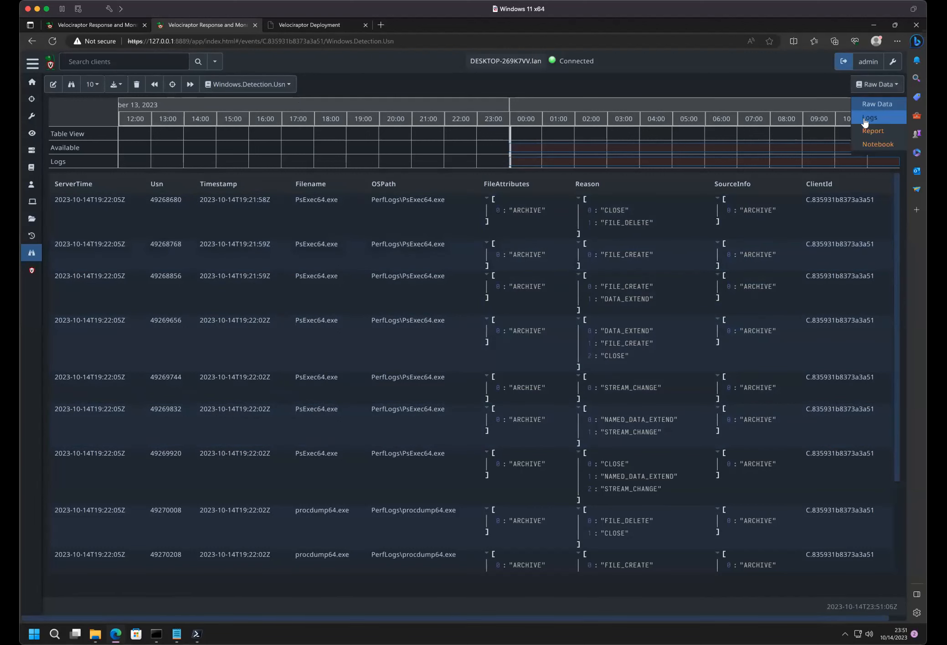
{"action": "left_click", "coordinate": [870, 118]}
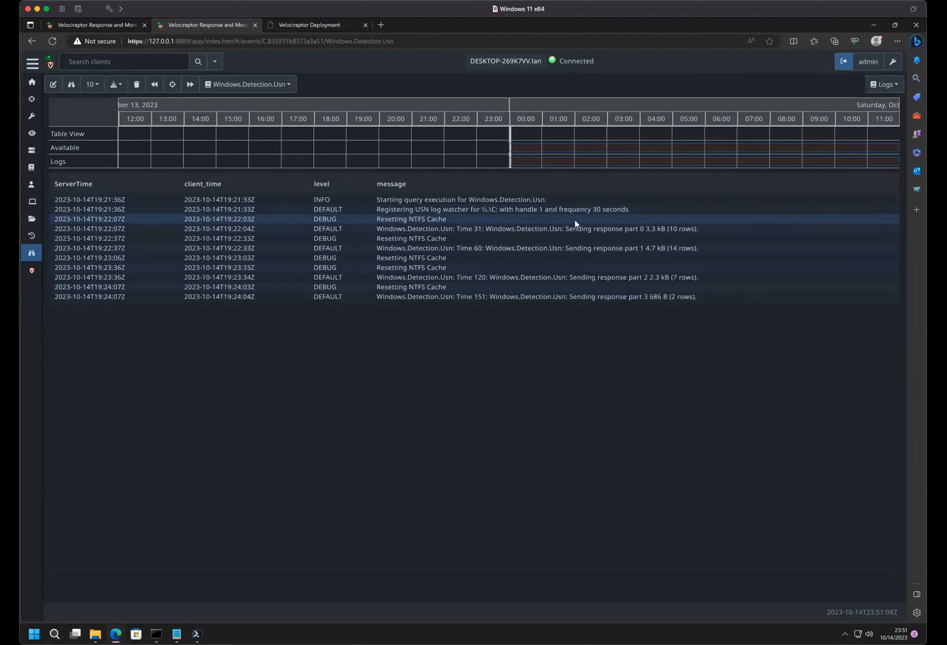
{"action": "left_click", "coordinate": [885, 85]}
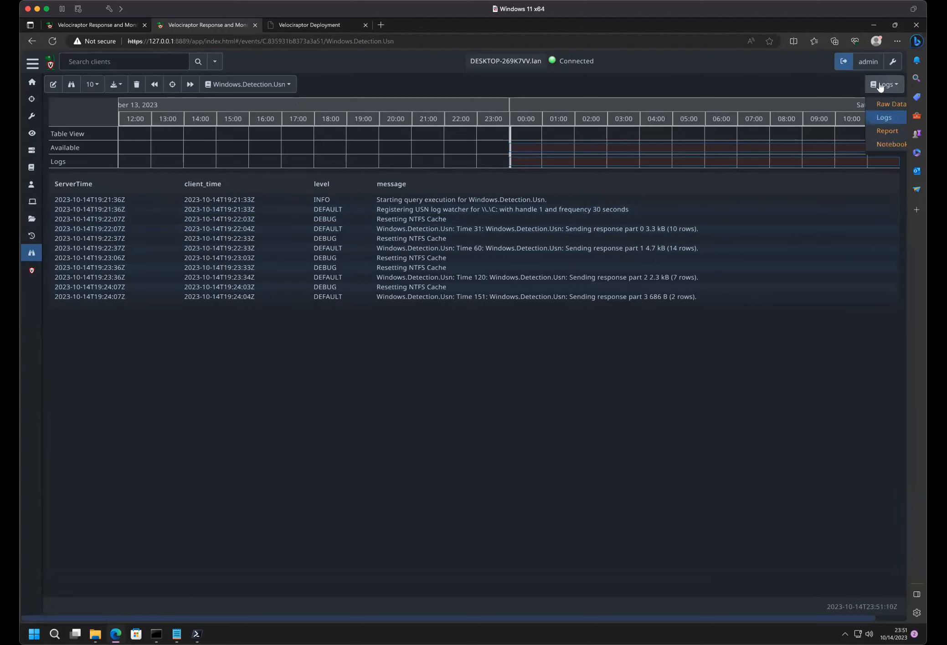
{"action": "left_click", "coordinate": [873, 146]}
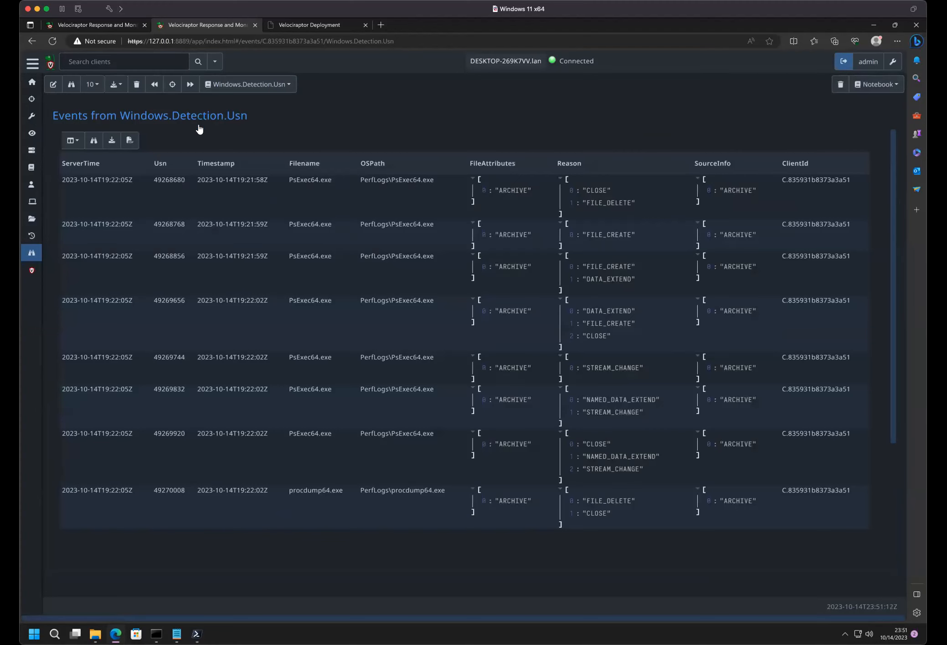
- Open the Windows.Detection.Usn notebook cell for editing, then inspect the raw client monitoring table JSON and close it
{"action": "left_click", "coordinate": [196, 127]}
{"action": "left_click", "coordinate": [137, 118]}
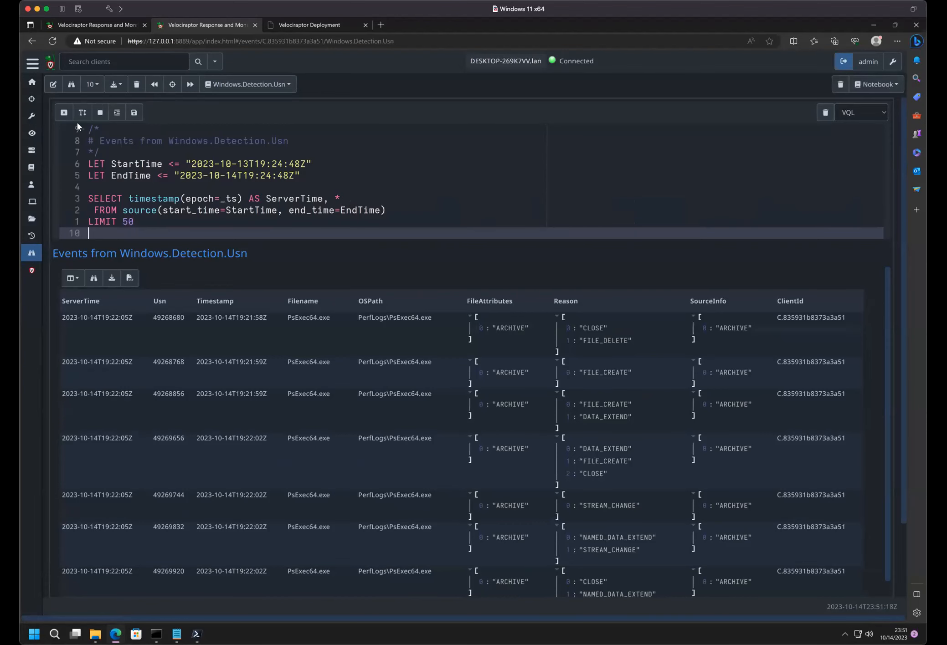
{"action": "left_click", "coordinate": [72, 86]}
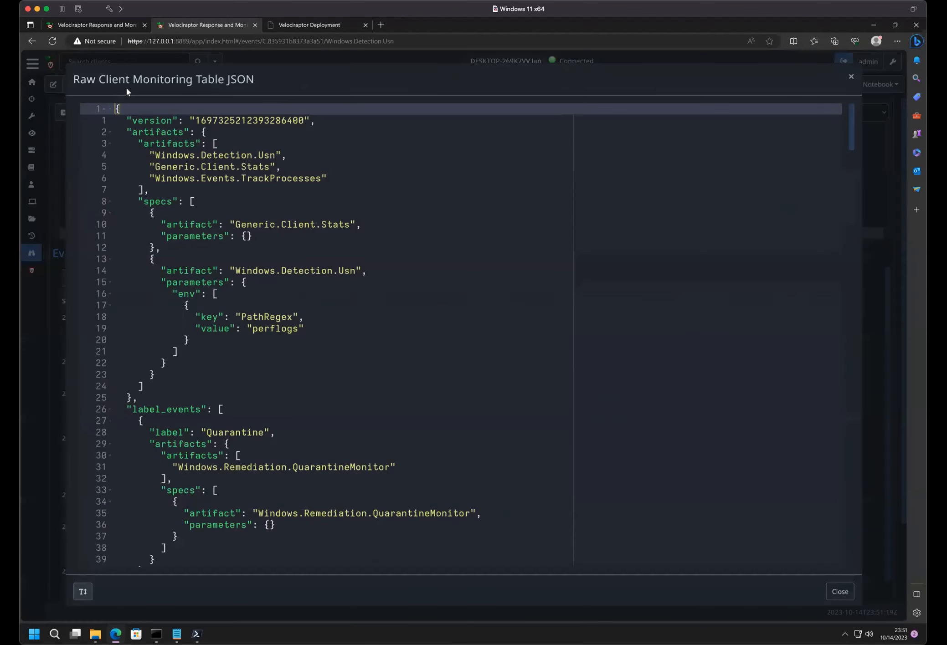
{"action": "scroll", "coordinate": [237, 271], "scroll_direction": "down", "scroll_amount": 20}
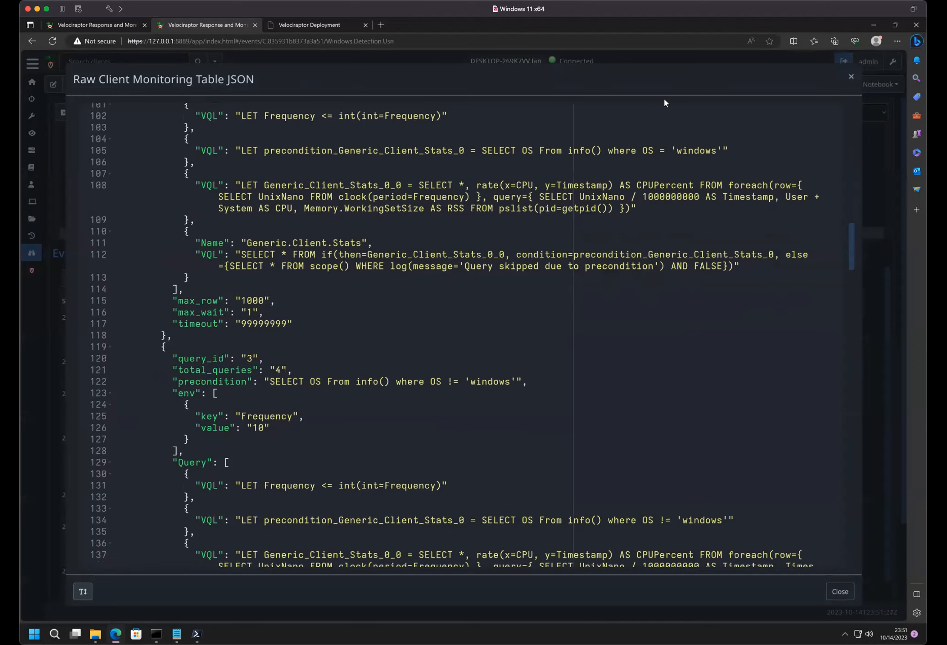
{"action": "left_click", "coordinate": [851, 76]}
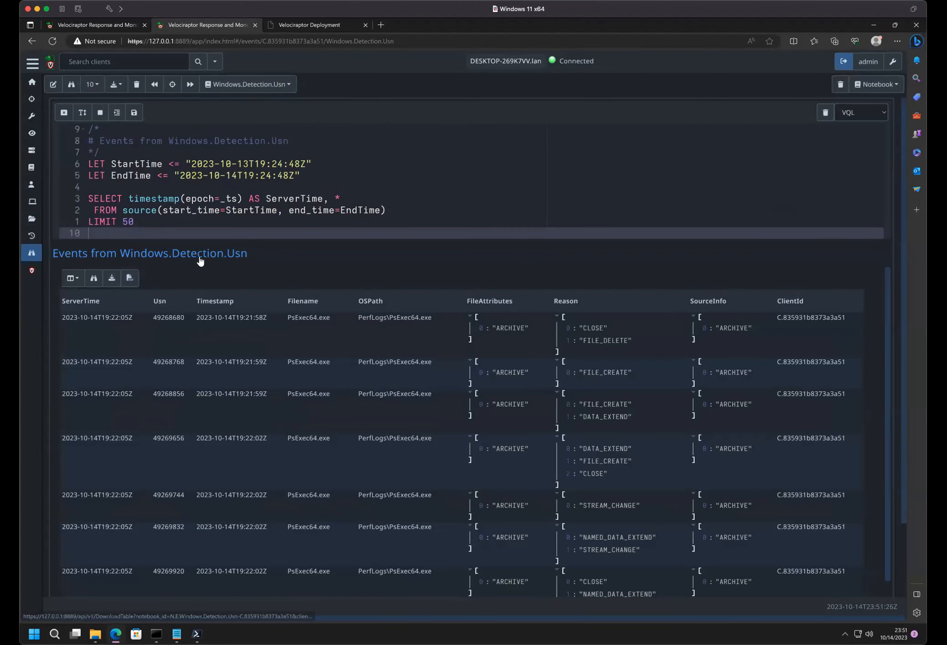
- Read through the raw response JSON of the Windows.Detection.Usn results, search it for mftid, then close it
{"action": "left_click", "coordinate": [94, 278]}
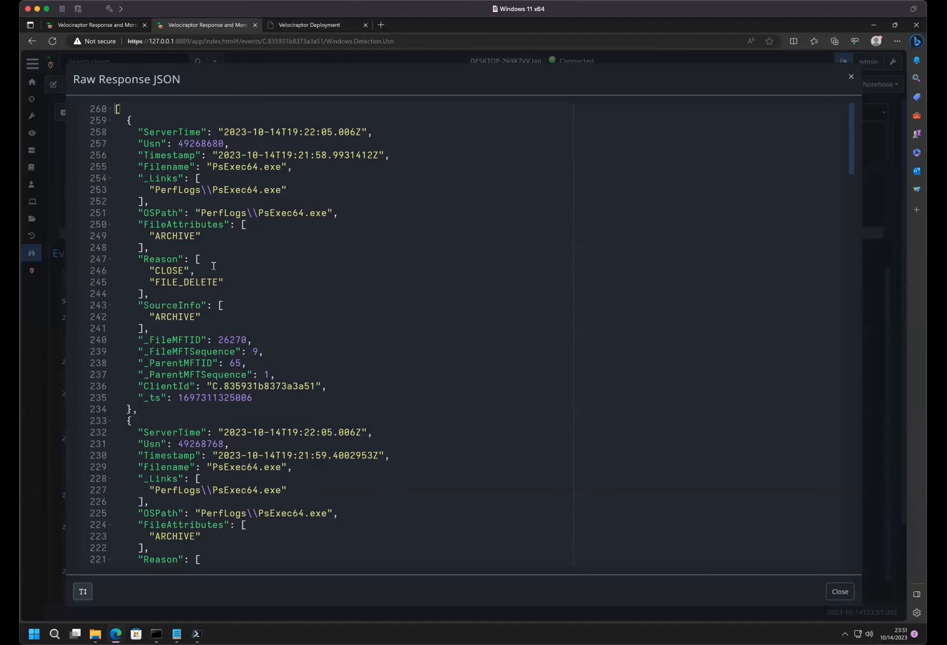
{"action": "scroll", "coordinate": [213, 265], "scroll_direction": "down", "scroll_amount": 10}
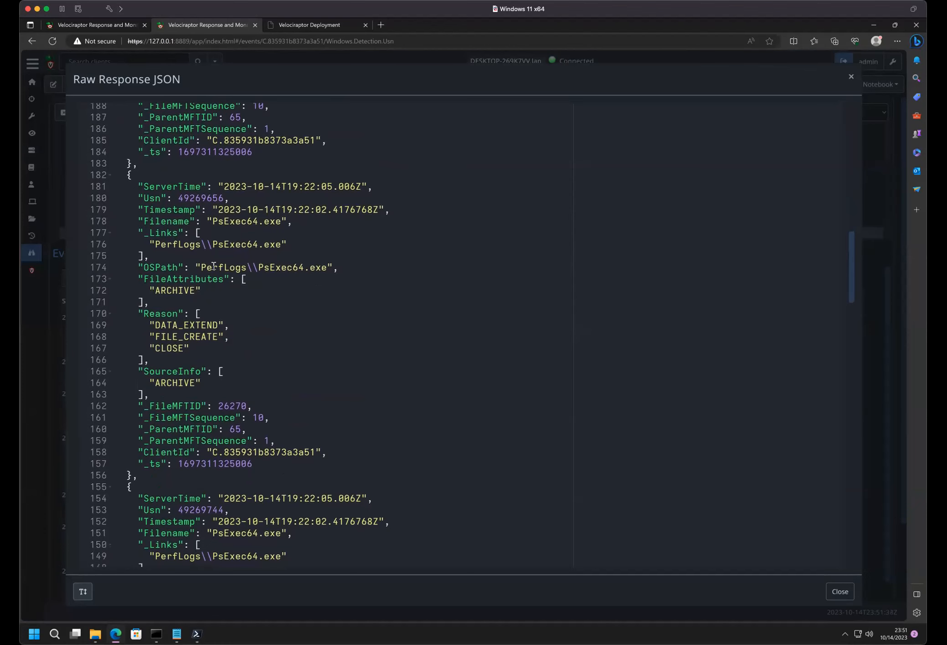
{"action": "scroll", "coordinate": [214, 265], "scroll_direction": "down", "scroll_amount": 12}
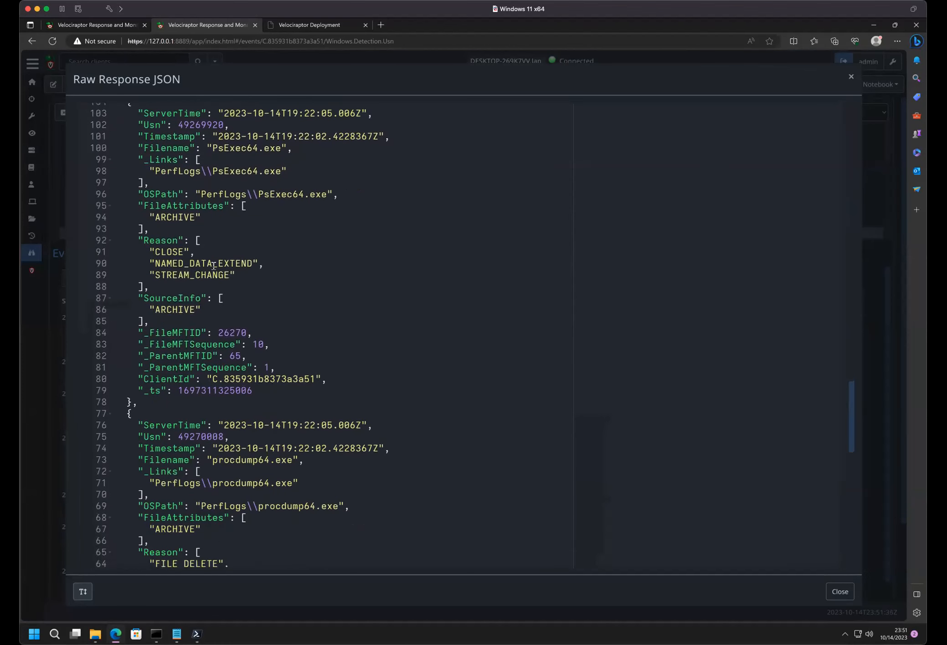
{"action": "scroll", "coordinate": [213, 266], "scroll_direction": "up", "scroll_amount": 11}
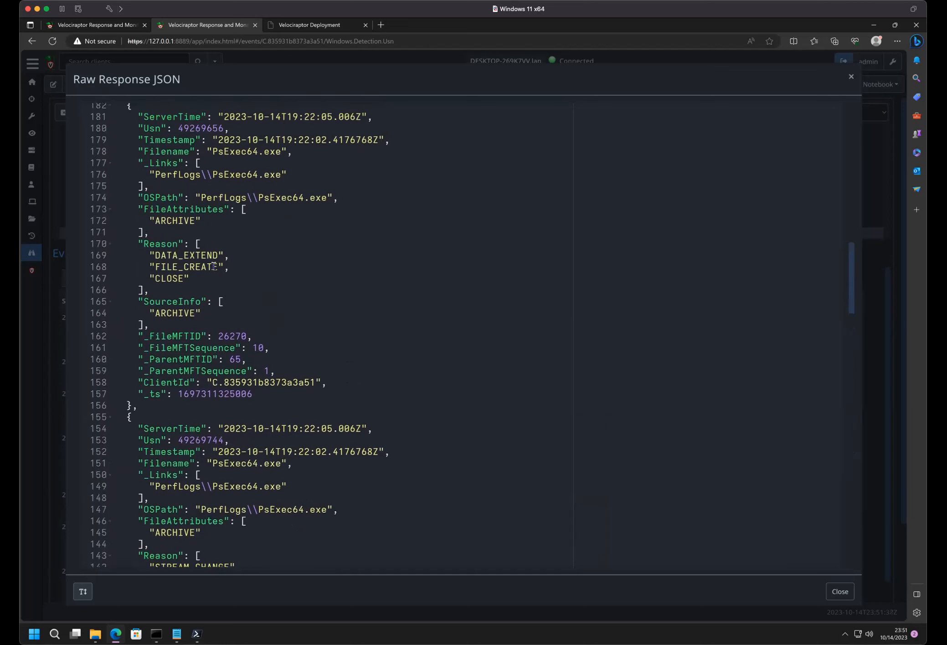
{"action": "key", "text": "ctrl+f"}
{"action": "type", "text": "mft"}
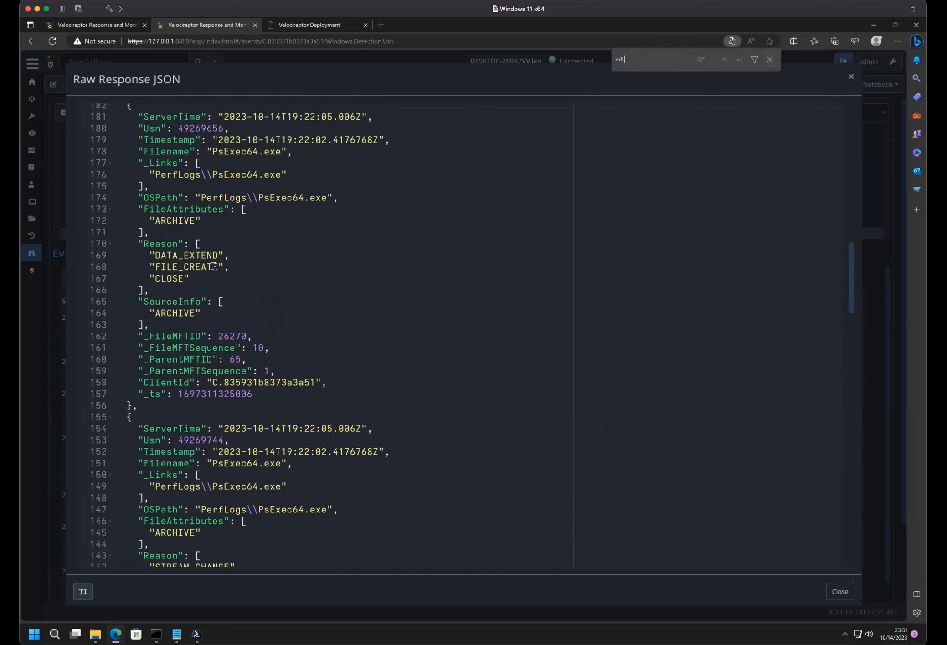
{"action": "type", "text": "id"}
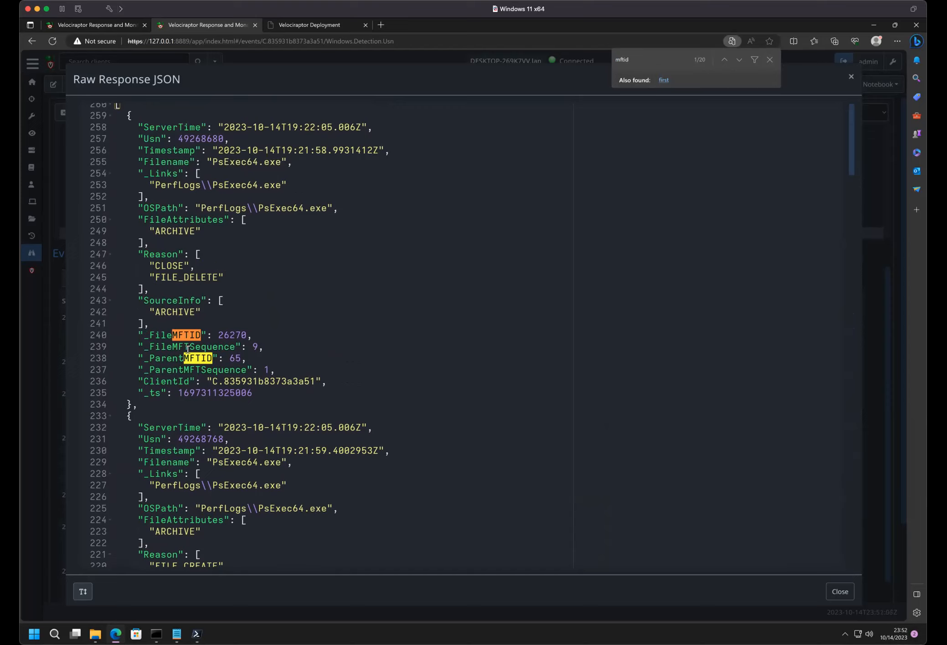
{"action": "left_click", "coordinate": [850, 76]}
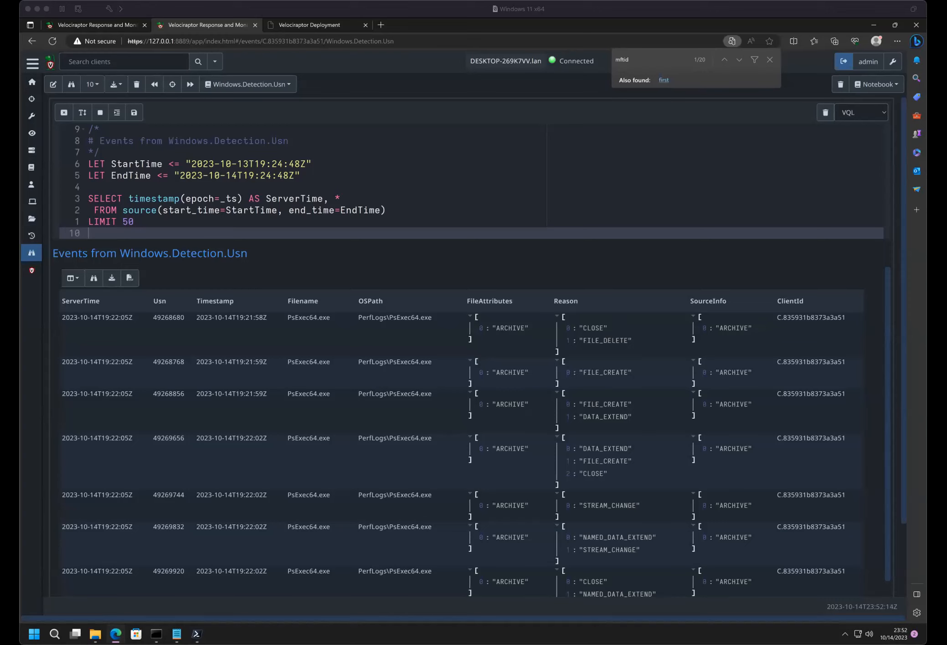
- Switch to the Velociraptor Deployment presentation and advance past the USN journal and Alternate Data Stream slides to "What did we not cover?"
{"action": "left_click", "coordinate": [320, 26]}
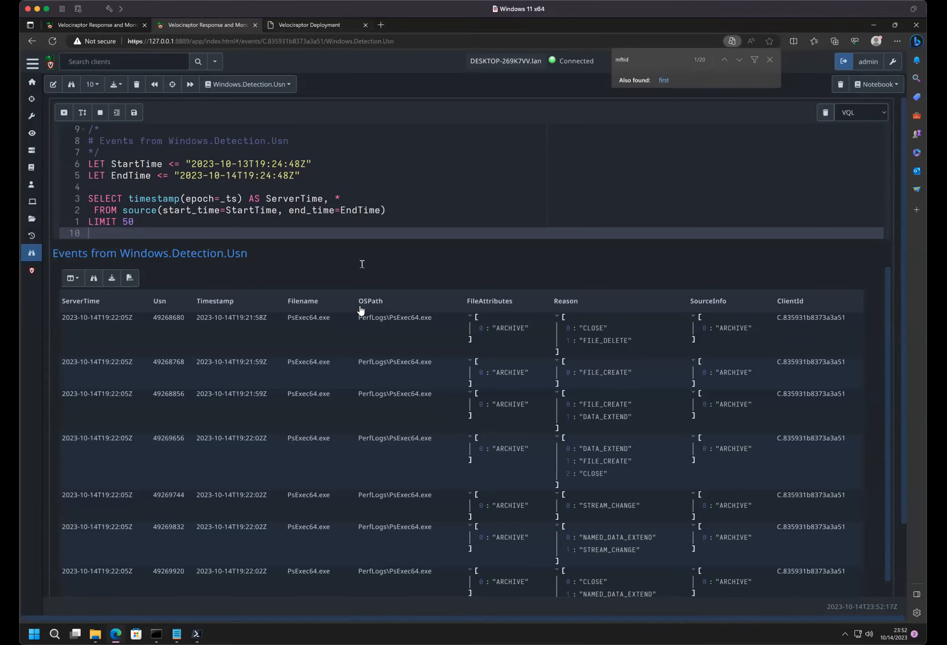
{"action": "left_click", "coordinate": [344, 24]}
{"action": "key", "text": "Right"}
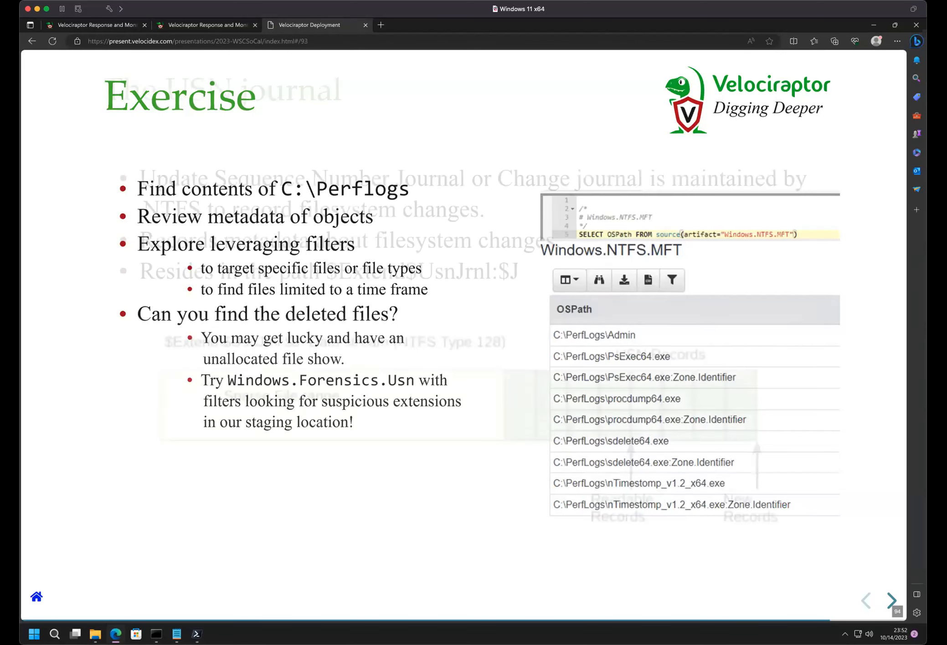
{"action": "key", "text": "Right"}
{"action": "key", "text": "Right"}
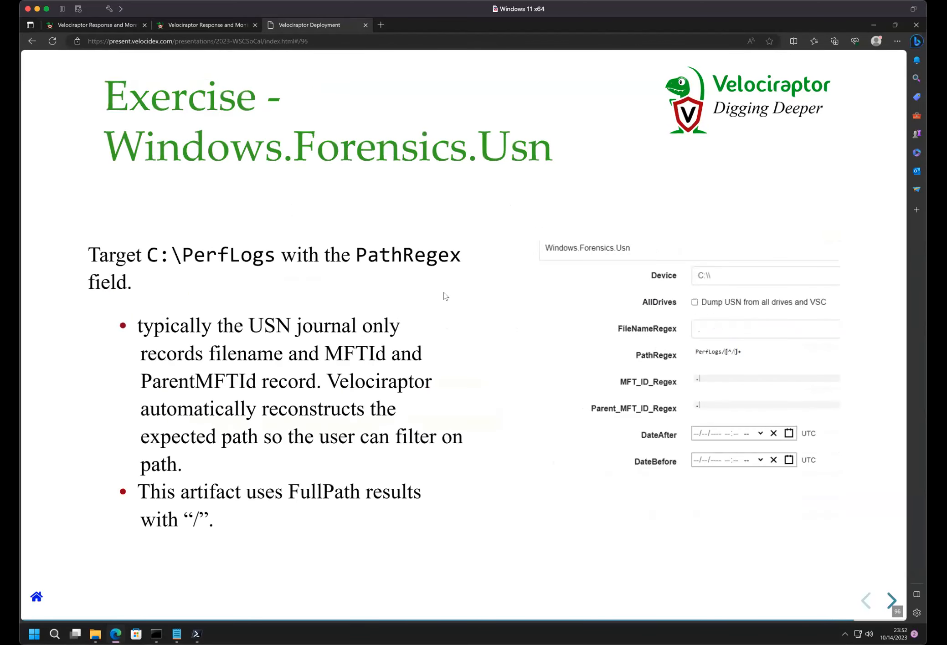
{"action": "key", "text": "Right"}
{"action": "key", "text": "Right"}
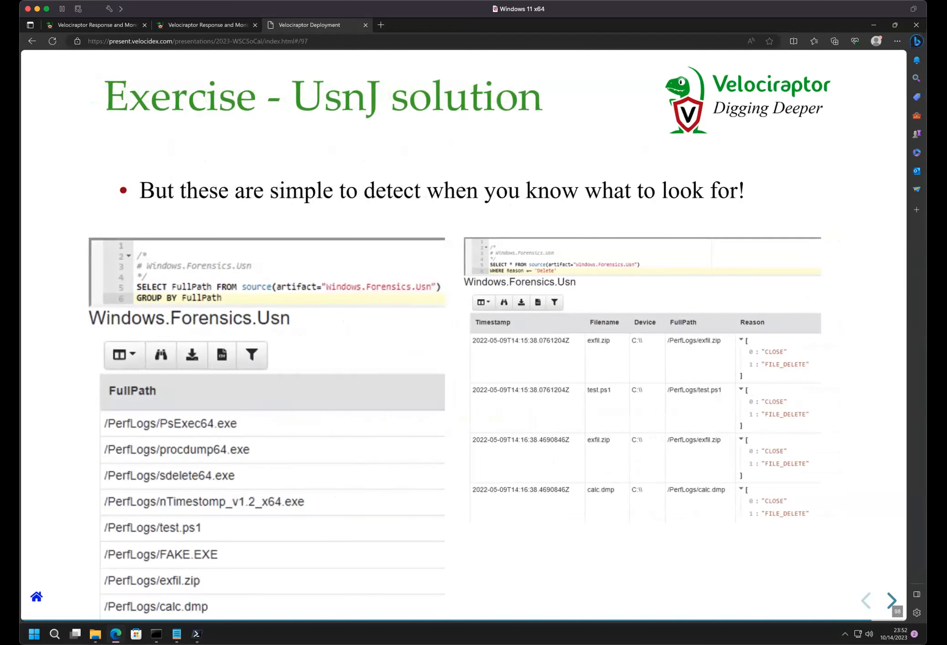
{"action": "key", "text": "Right"}
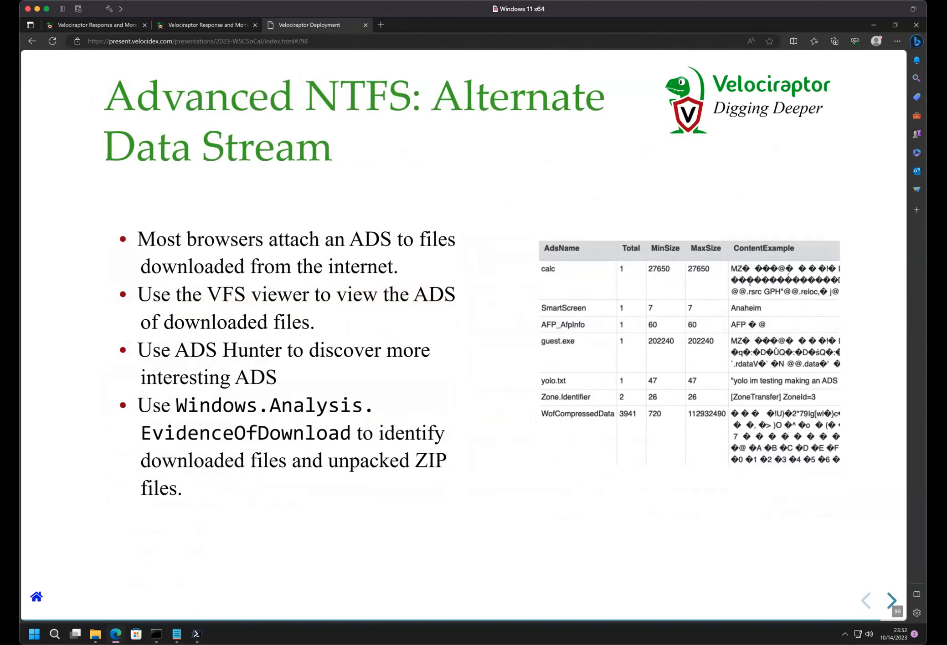
{"action": "key", "text": "Right"}
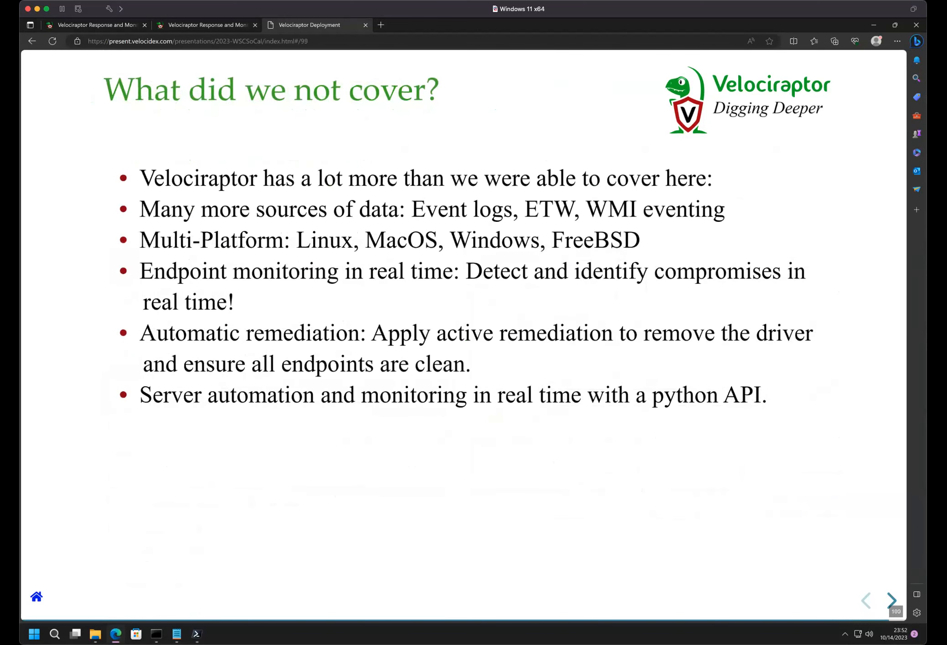